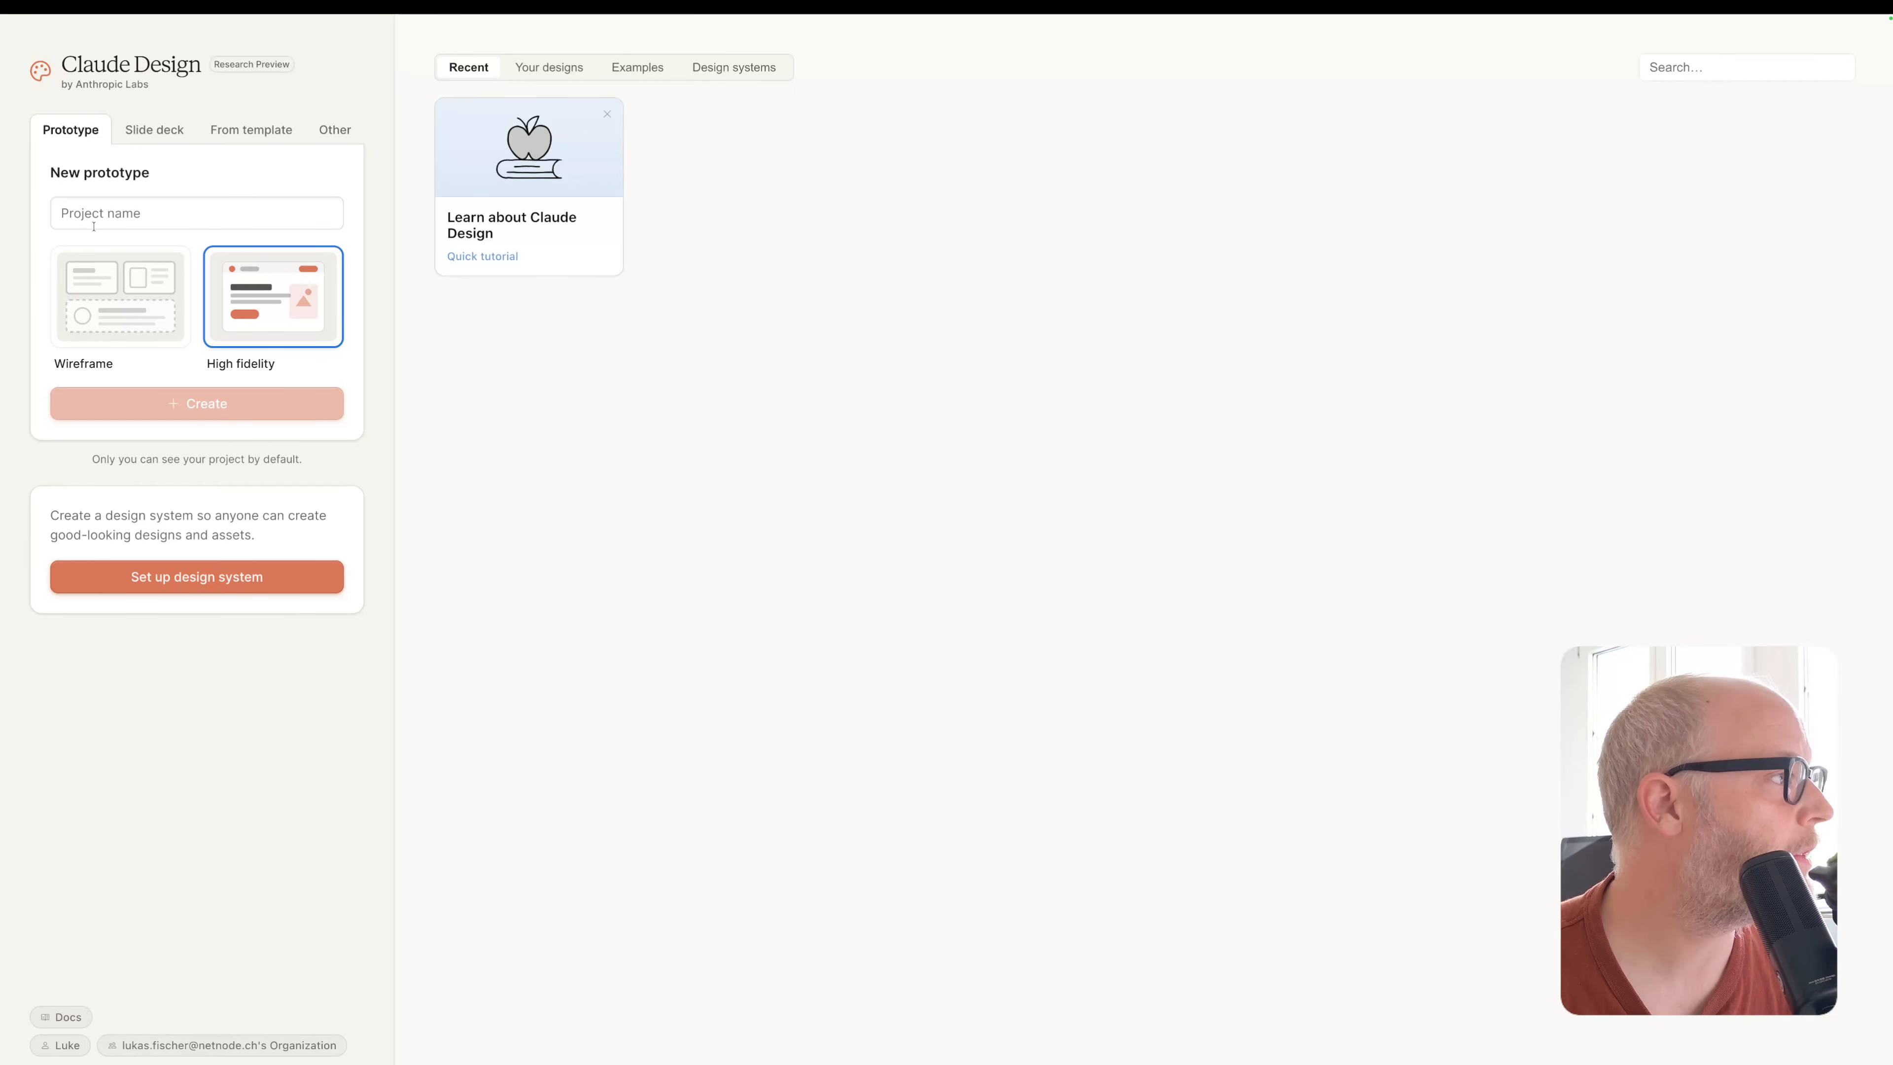
# Look through the project types on offer: Wireframe and High fidelity prototypes, slide deck, Animation template and other
pyautogui.click(114, 313)
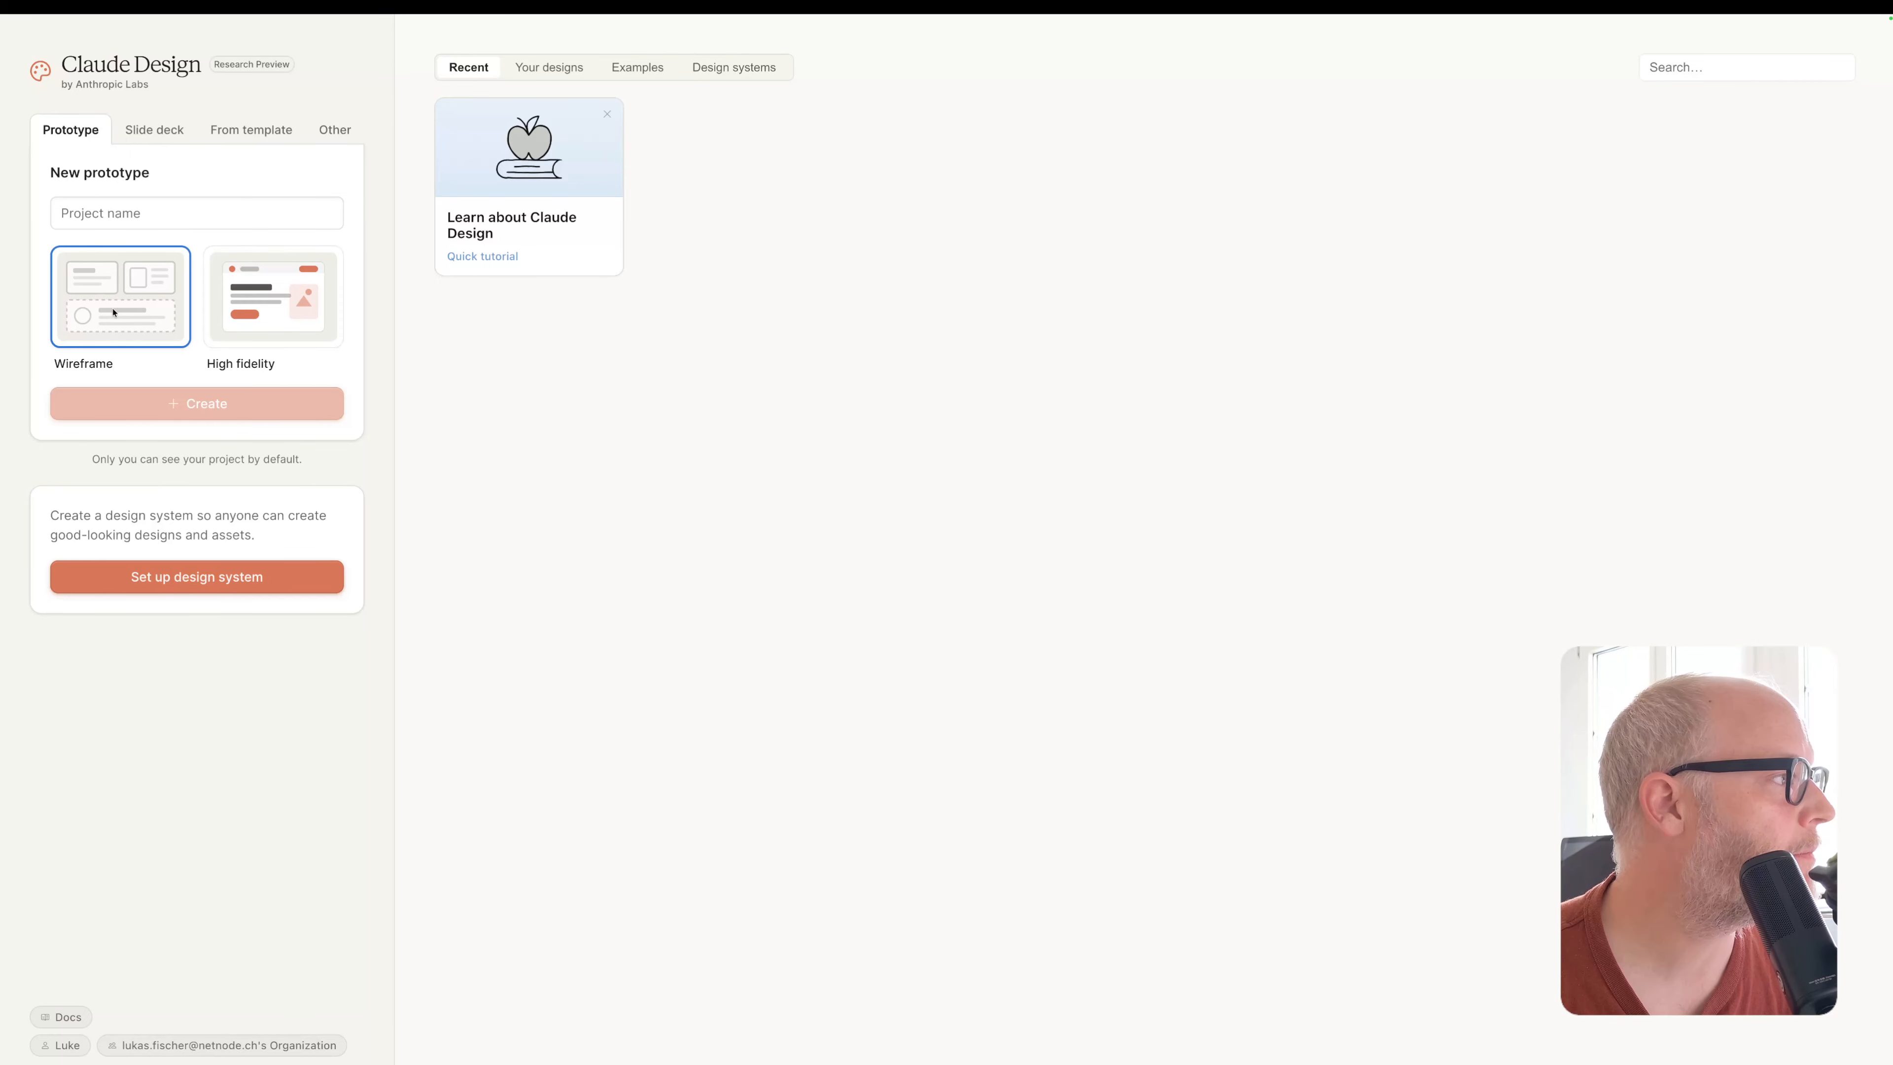
pyautogui.click(272, 322)
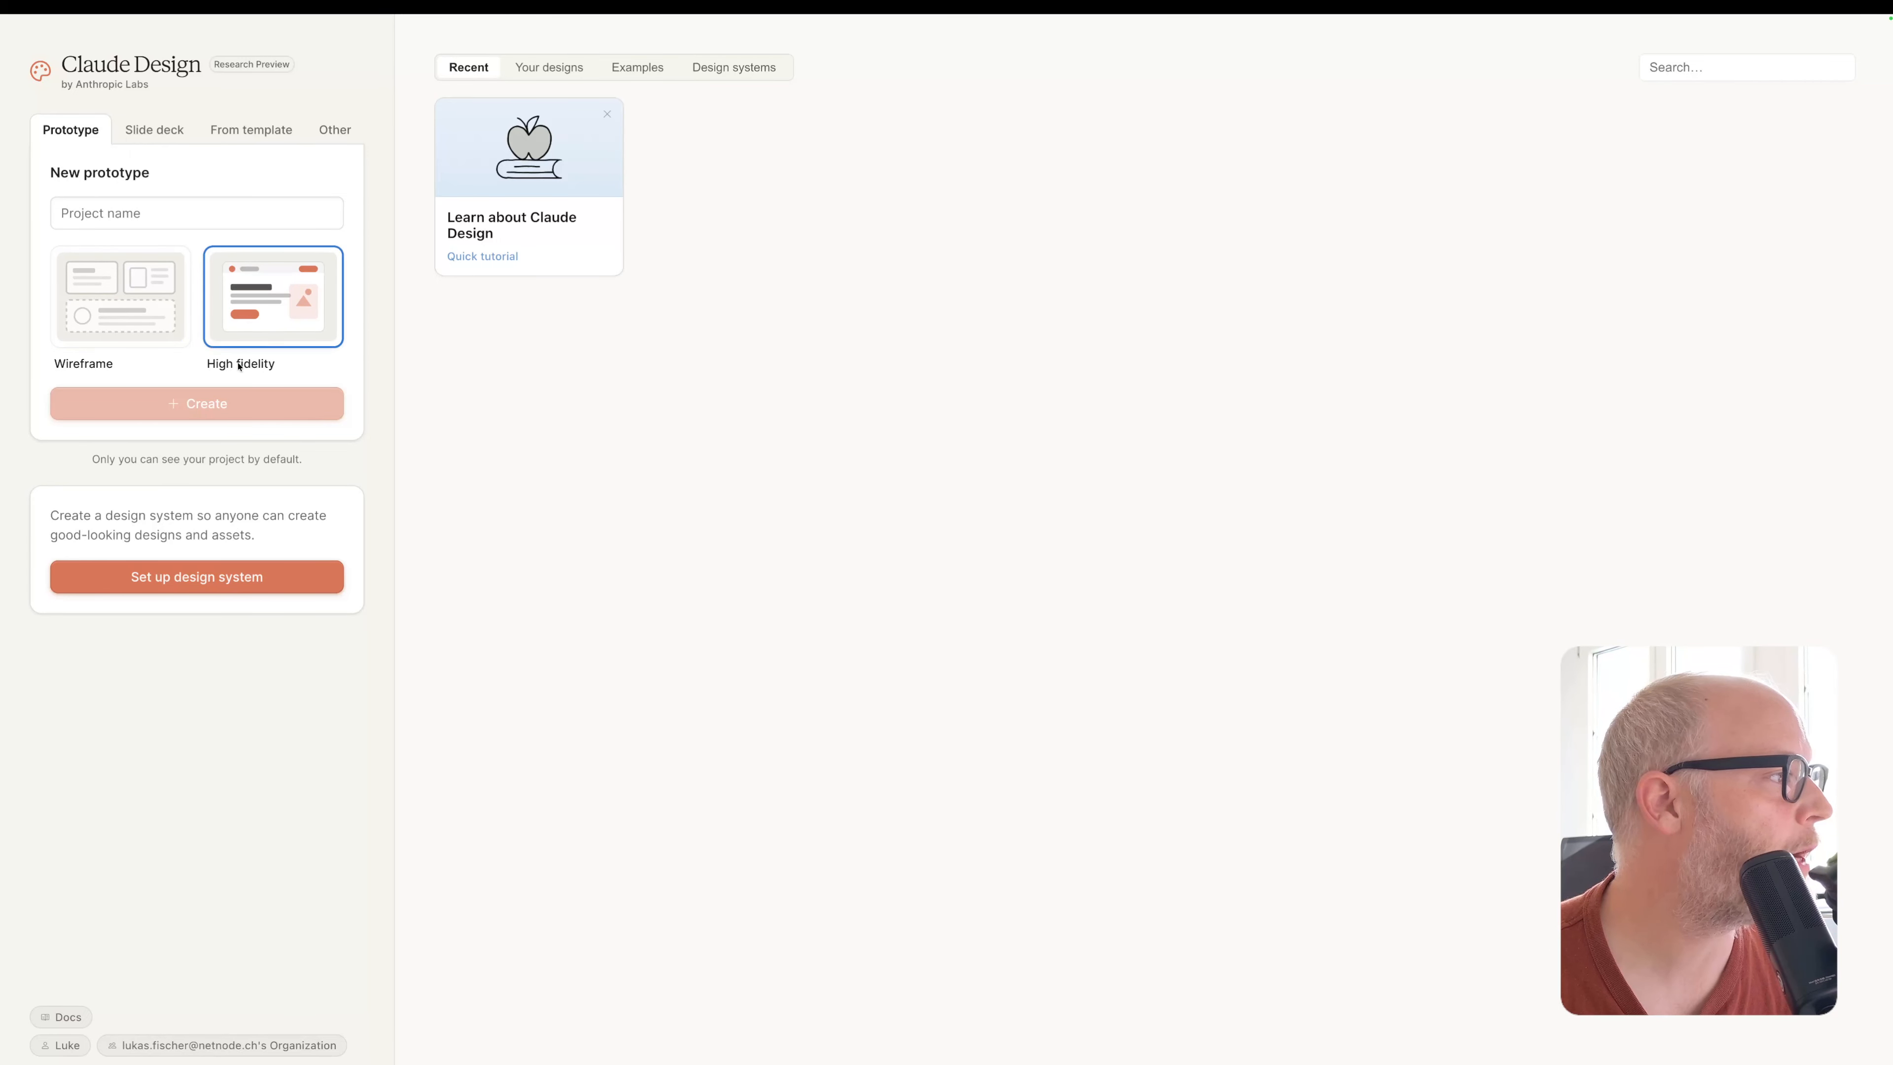
pyautogui.click(173, 138)
pyautogui.click(266, 137)
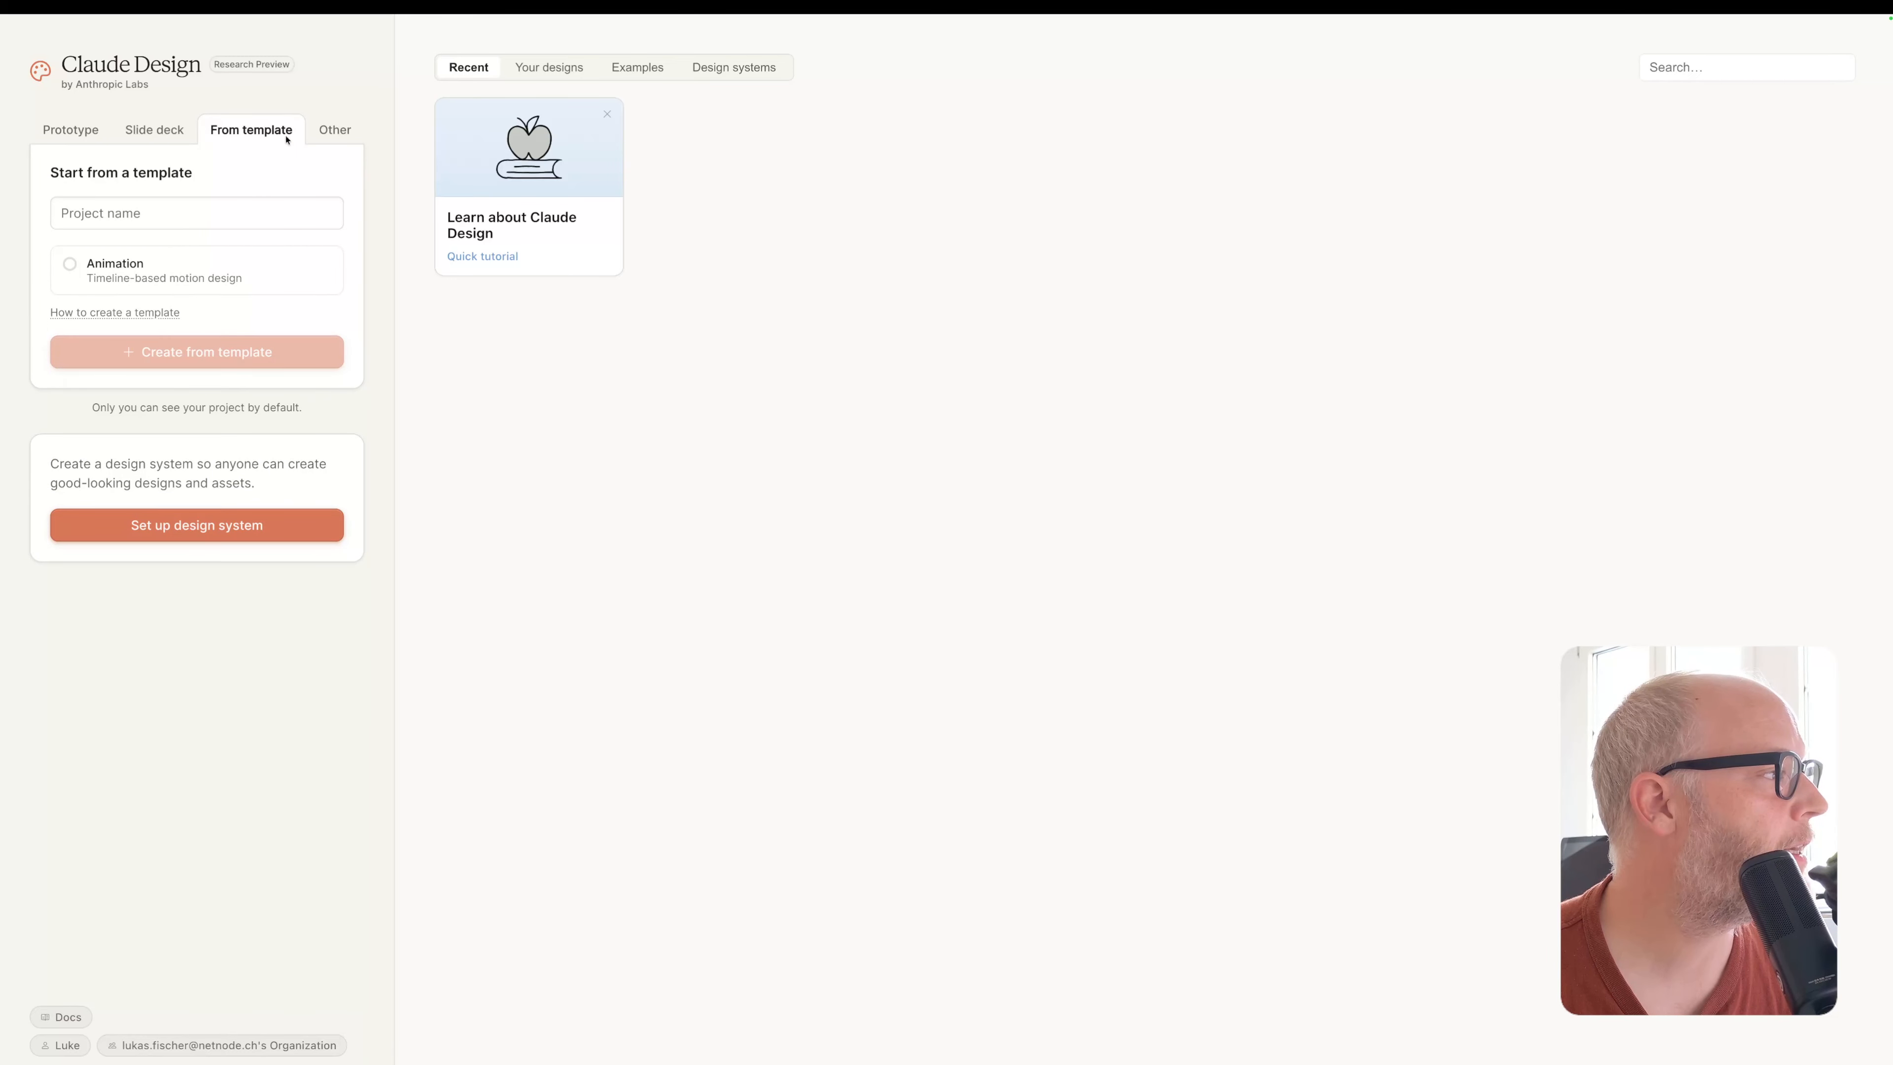
pyautogui.click(72, 211)
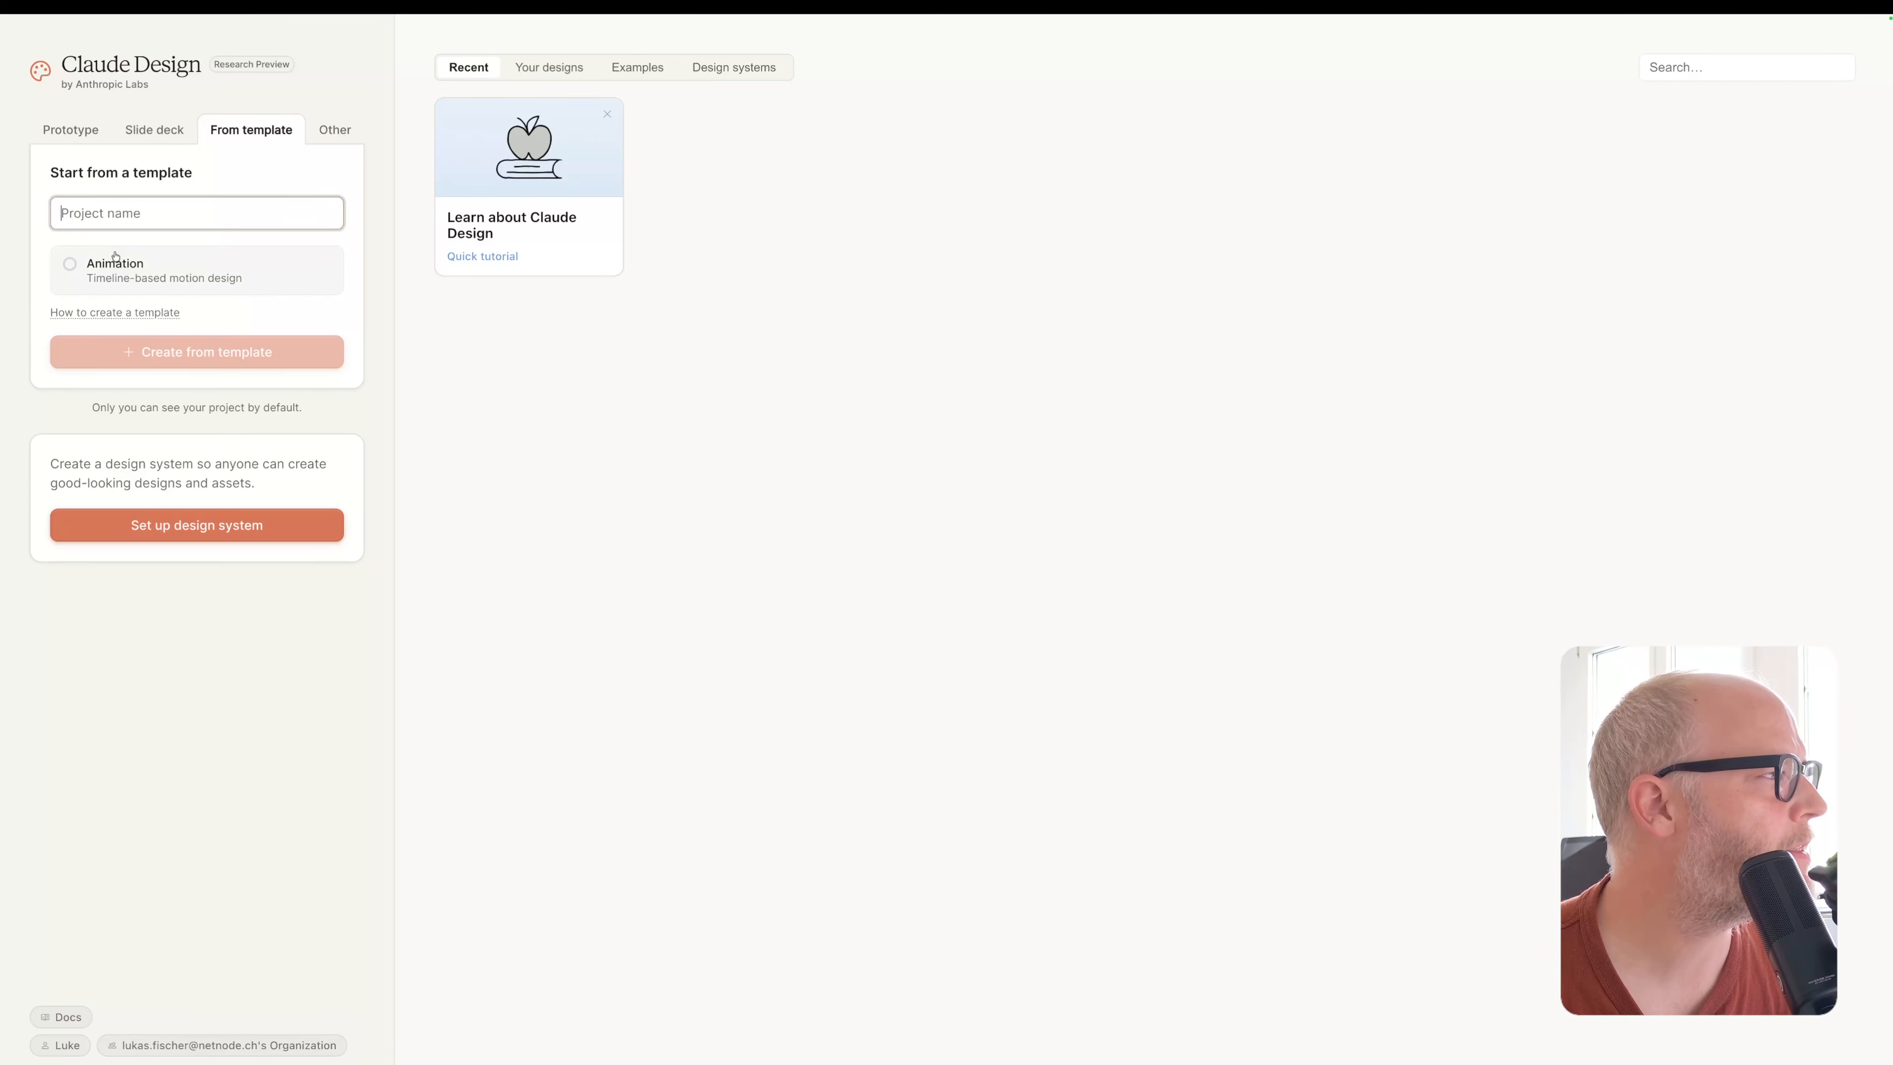
pyautogui.click(113, 278)
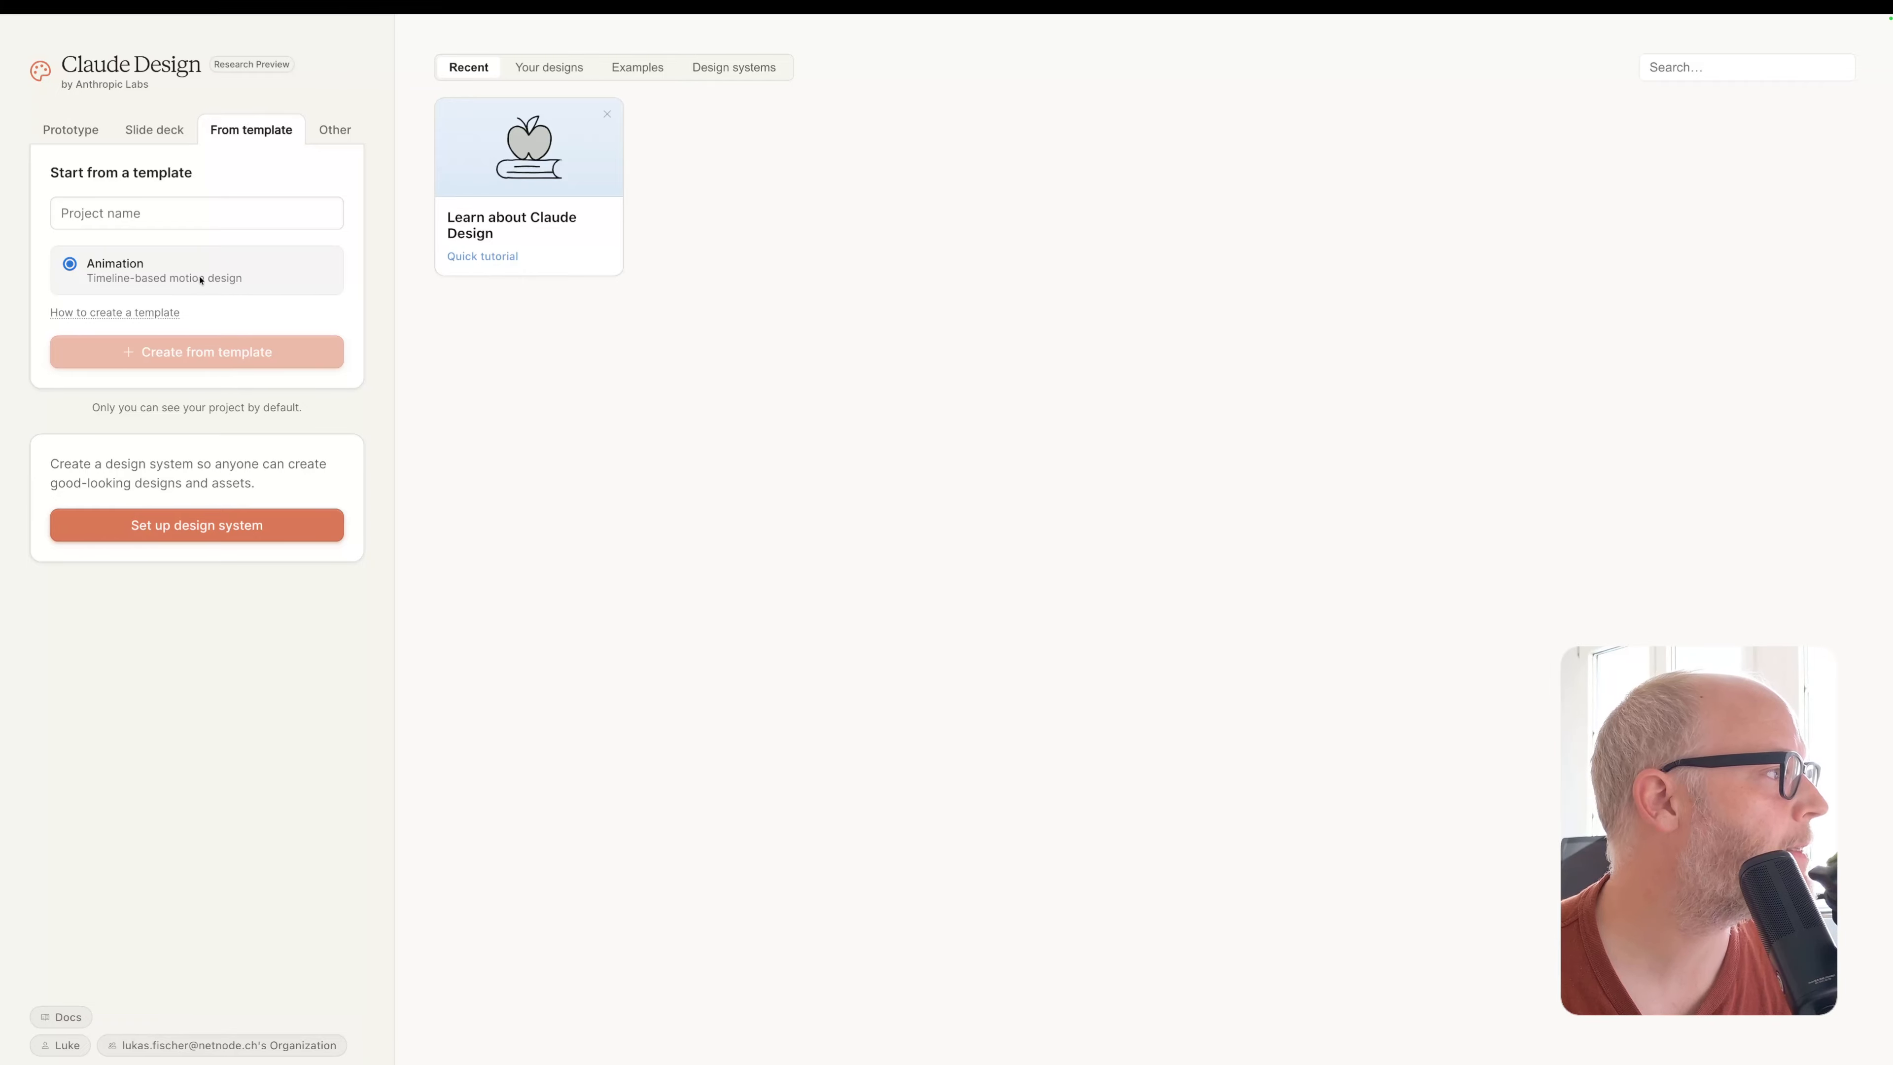
pyautogui.click(320, 139)
pyautogui.click(274, 212)
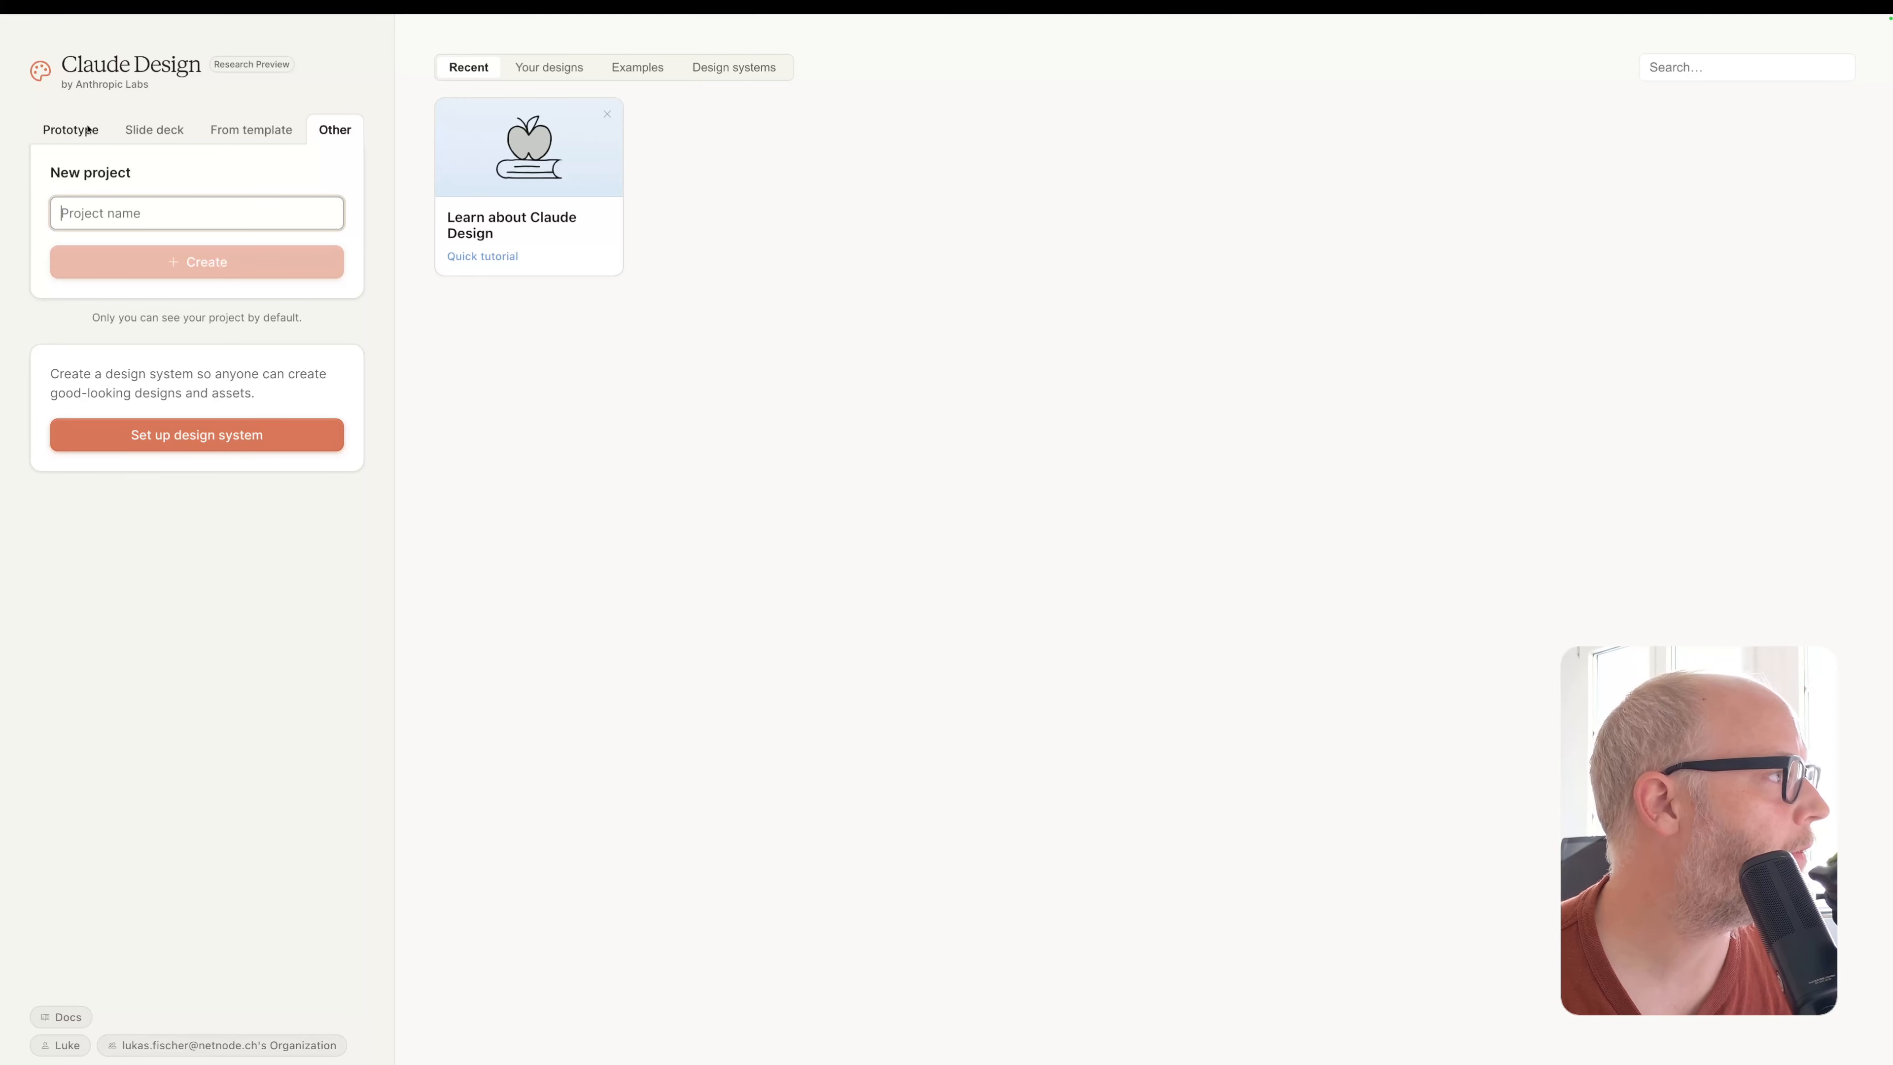
pyautogui.click(71, 133)
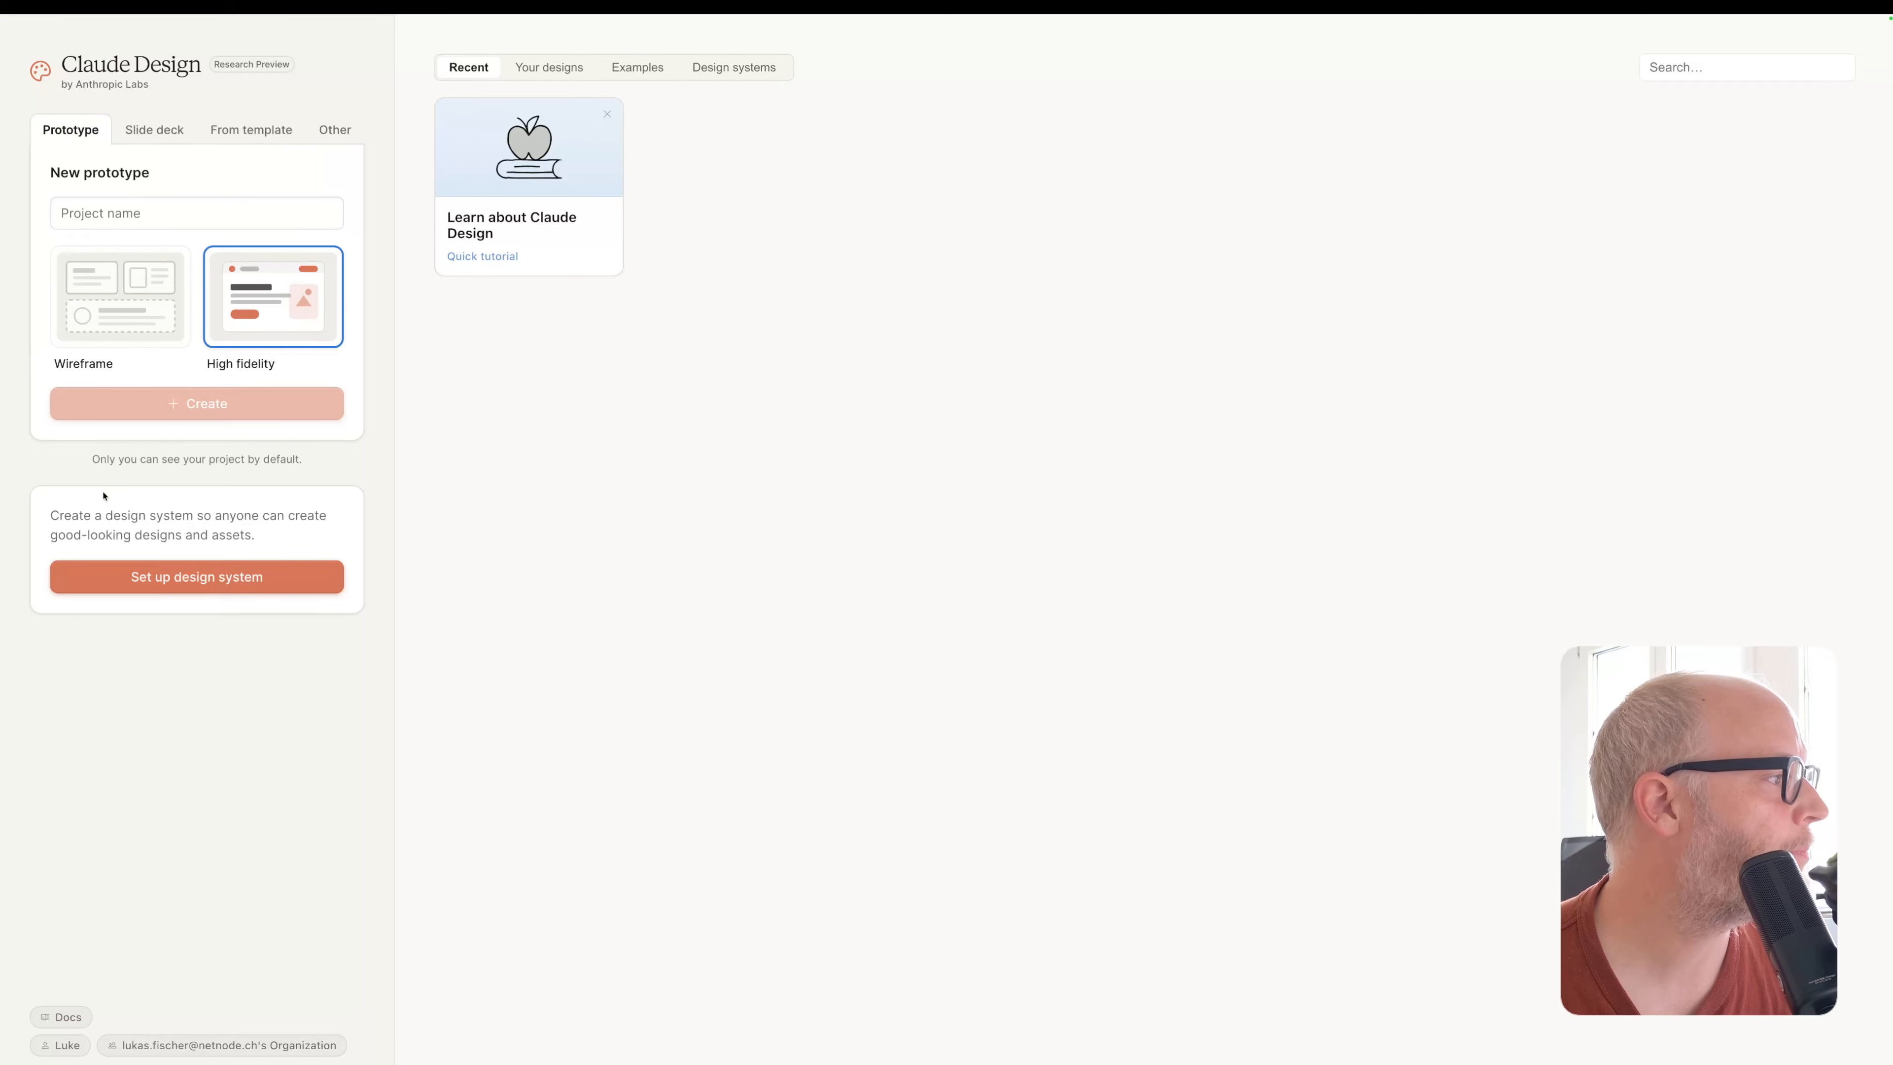
# Create a new Wireframe prototype project named "Terra Atlas"
pyautogui.click(140, 317)
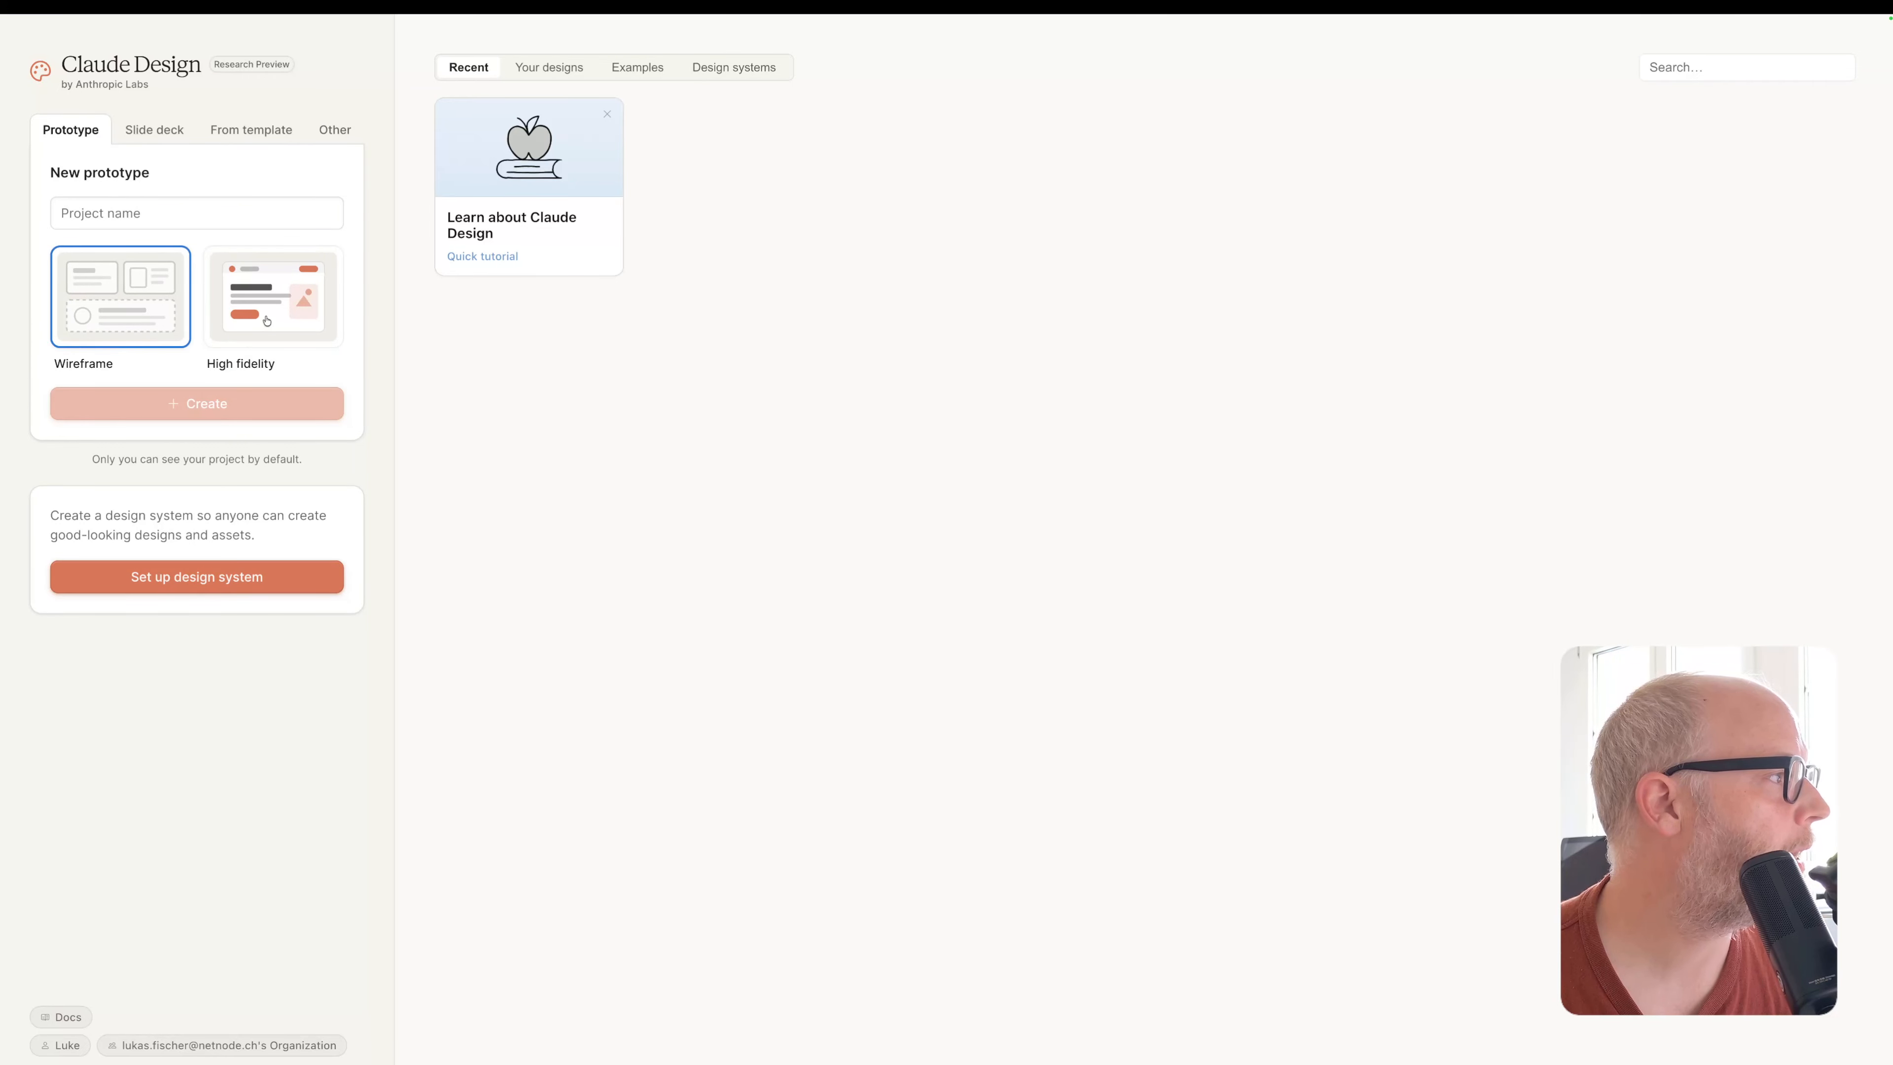
pyautogui.click(266, 321)
pyautogui.click(119, 313)
pyautogui.click(148, 221)
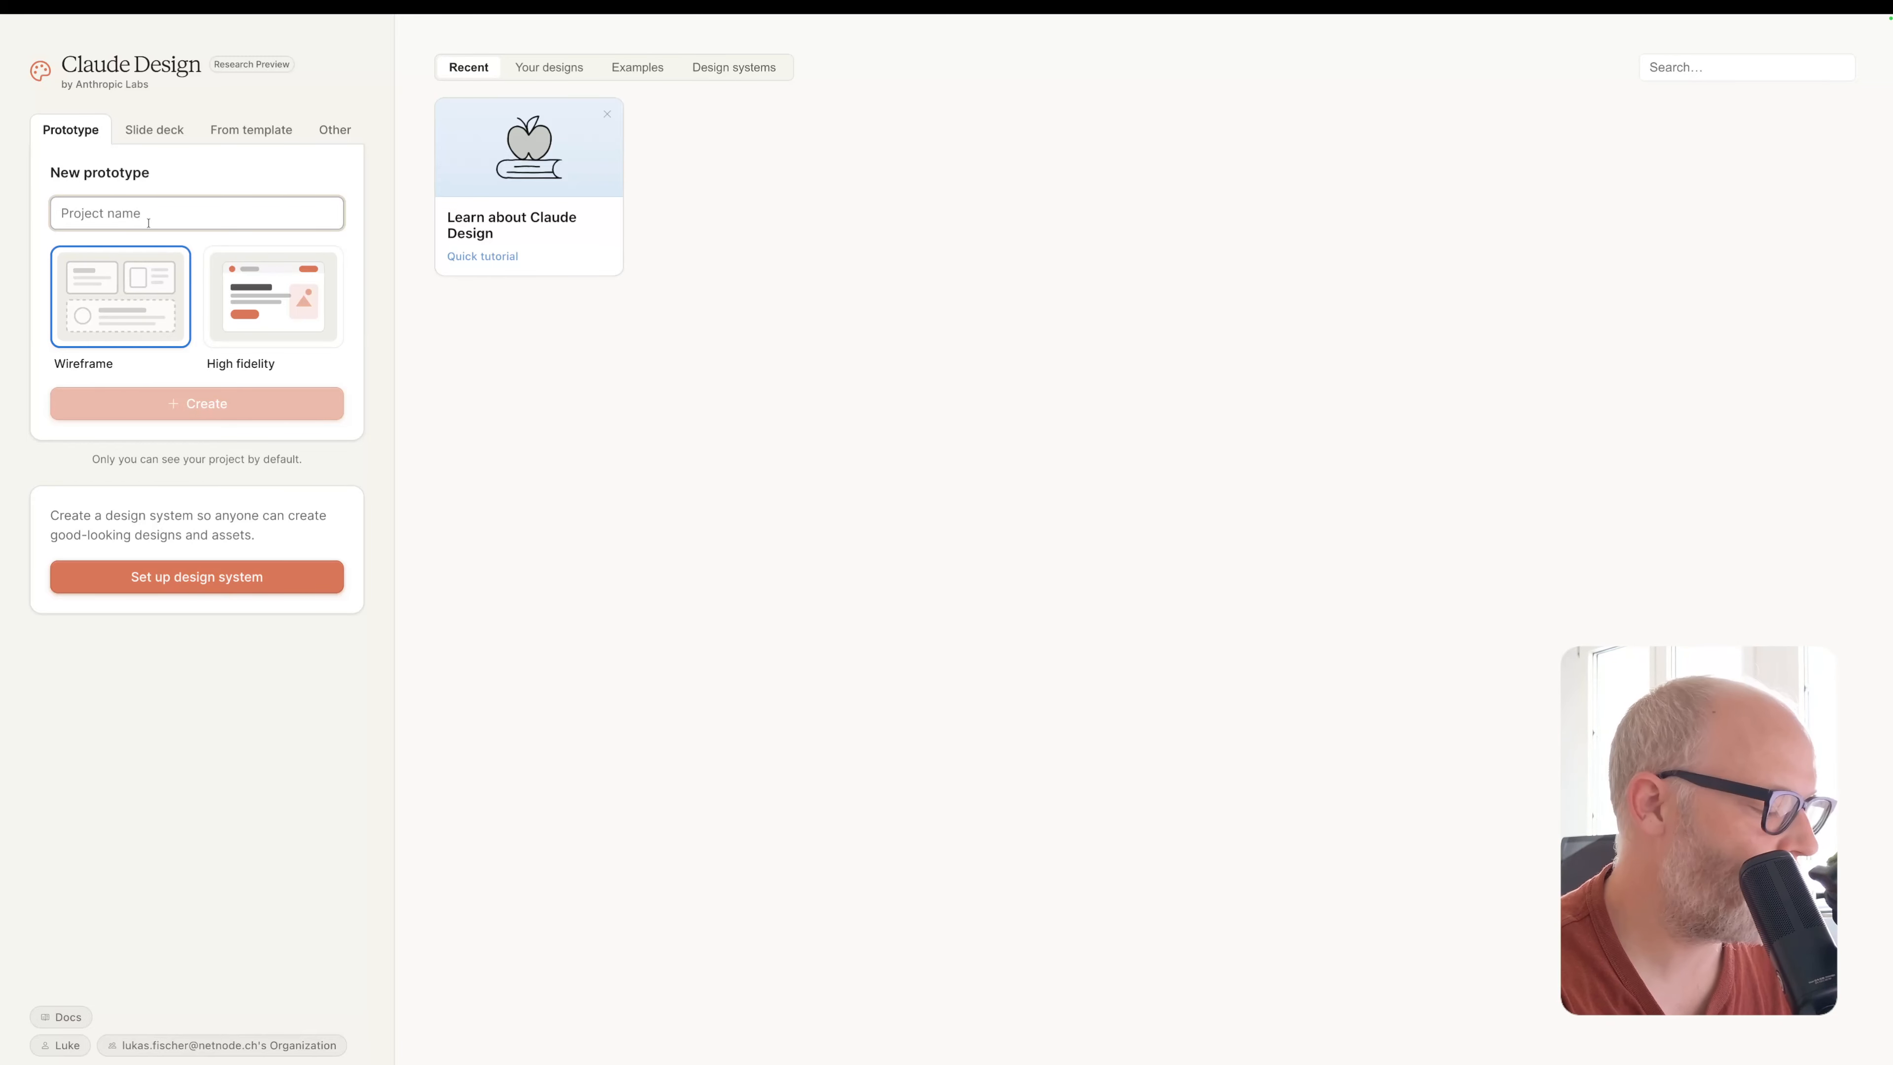
pyautogui.write('Terra')
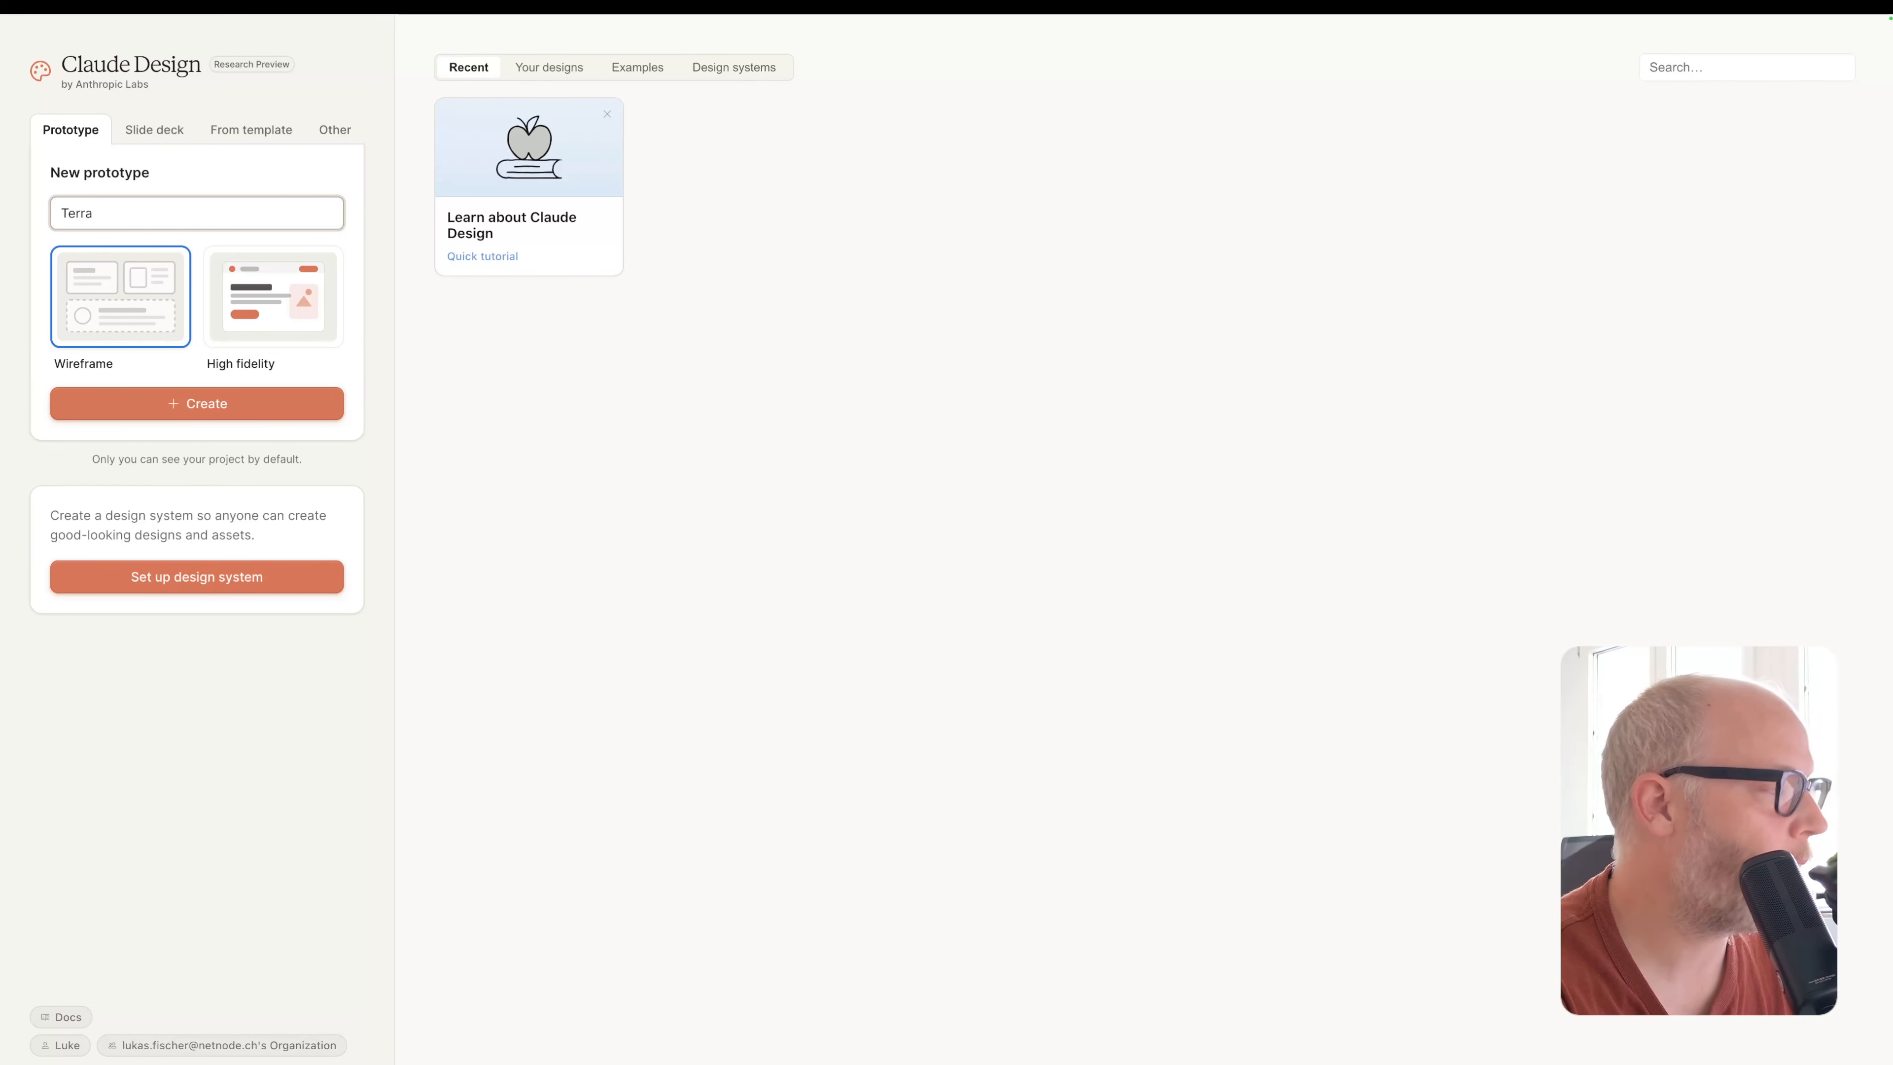
pyautogui.write(' Atr')
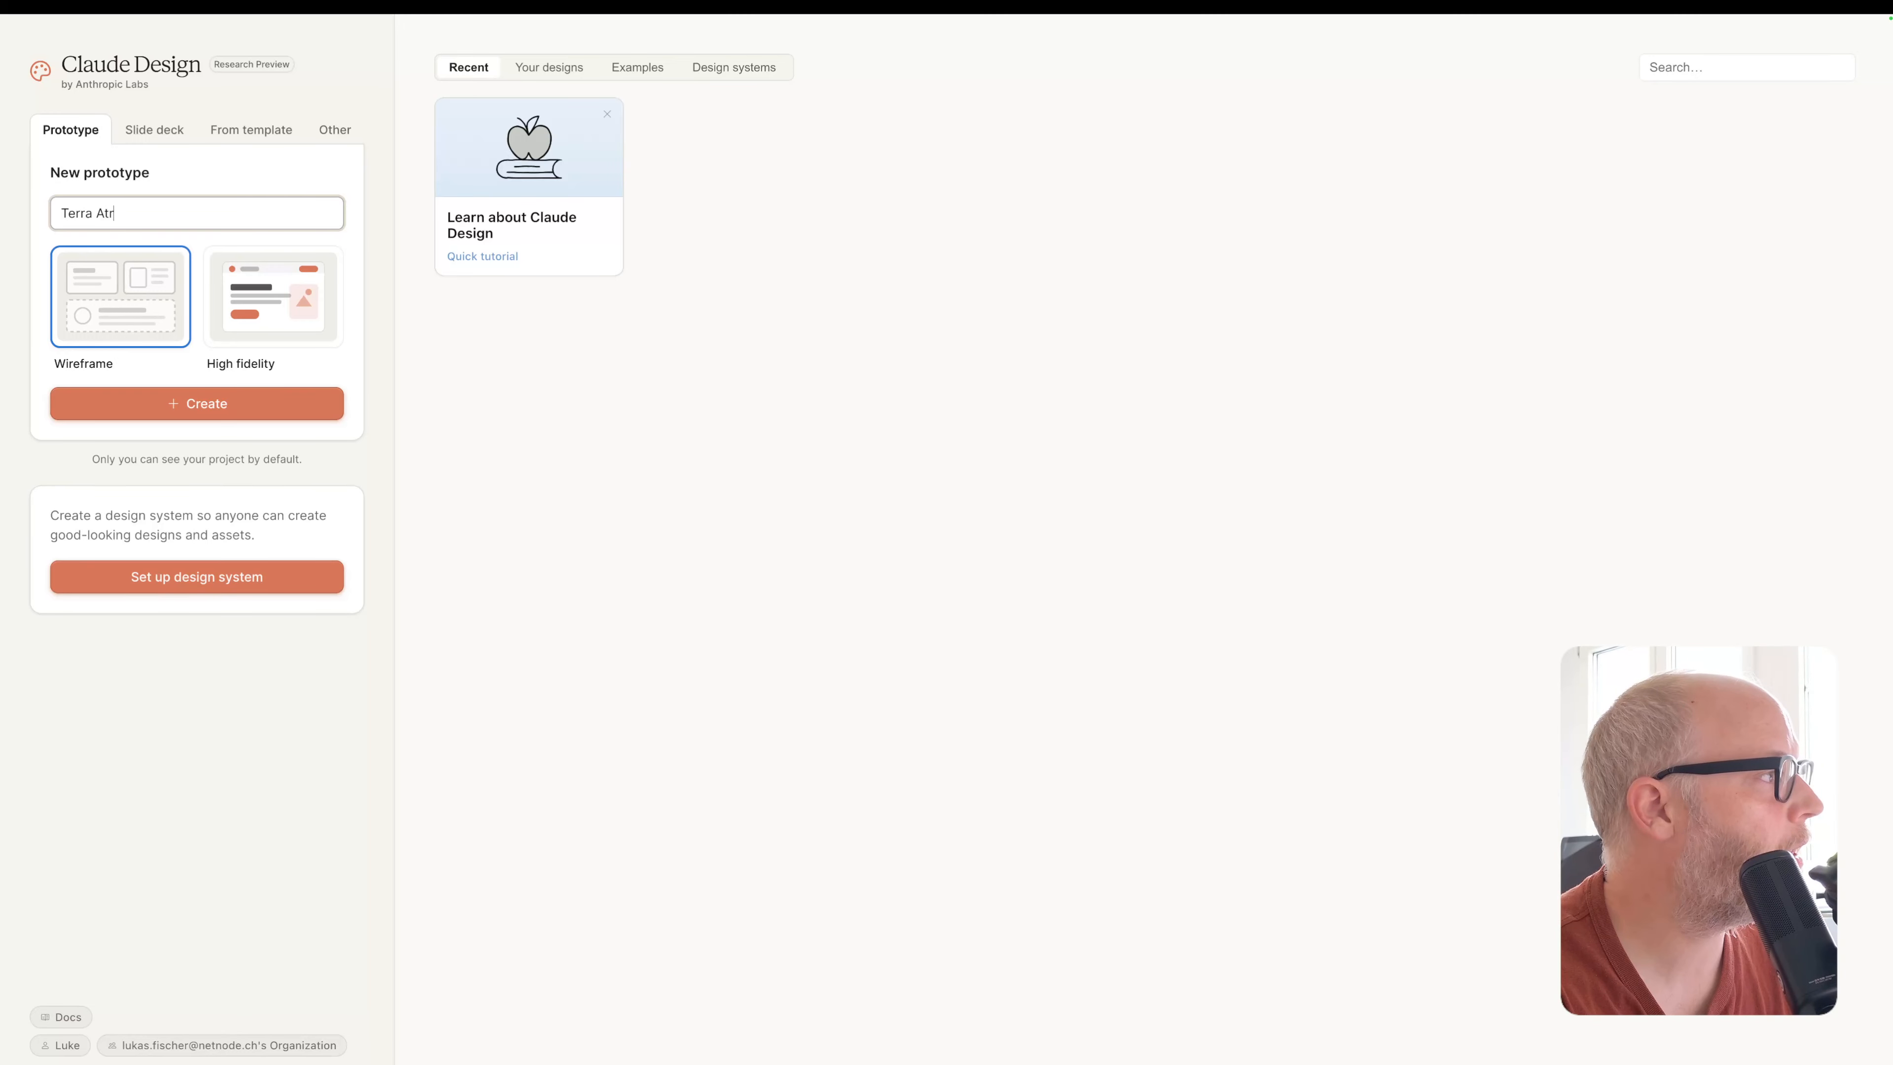
pyautogui.press('BackSpace')
pyautogui.write('las')
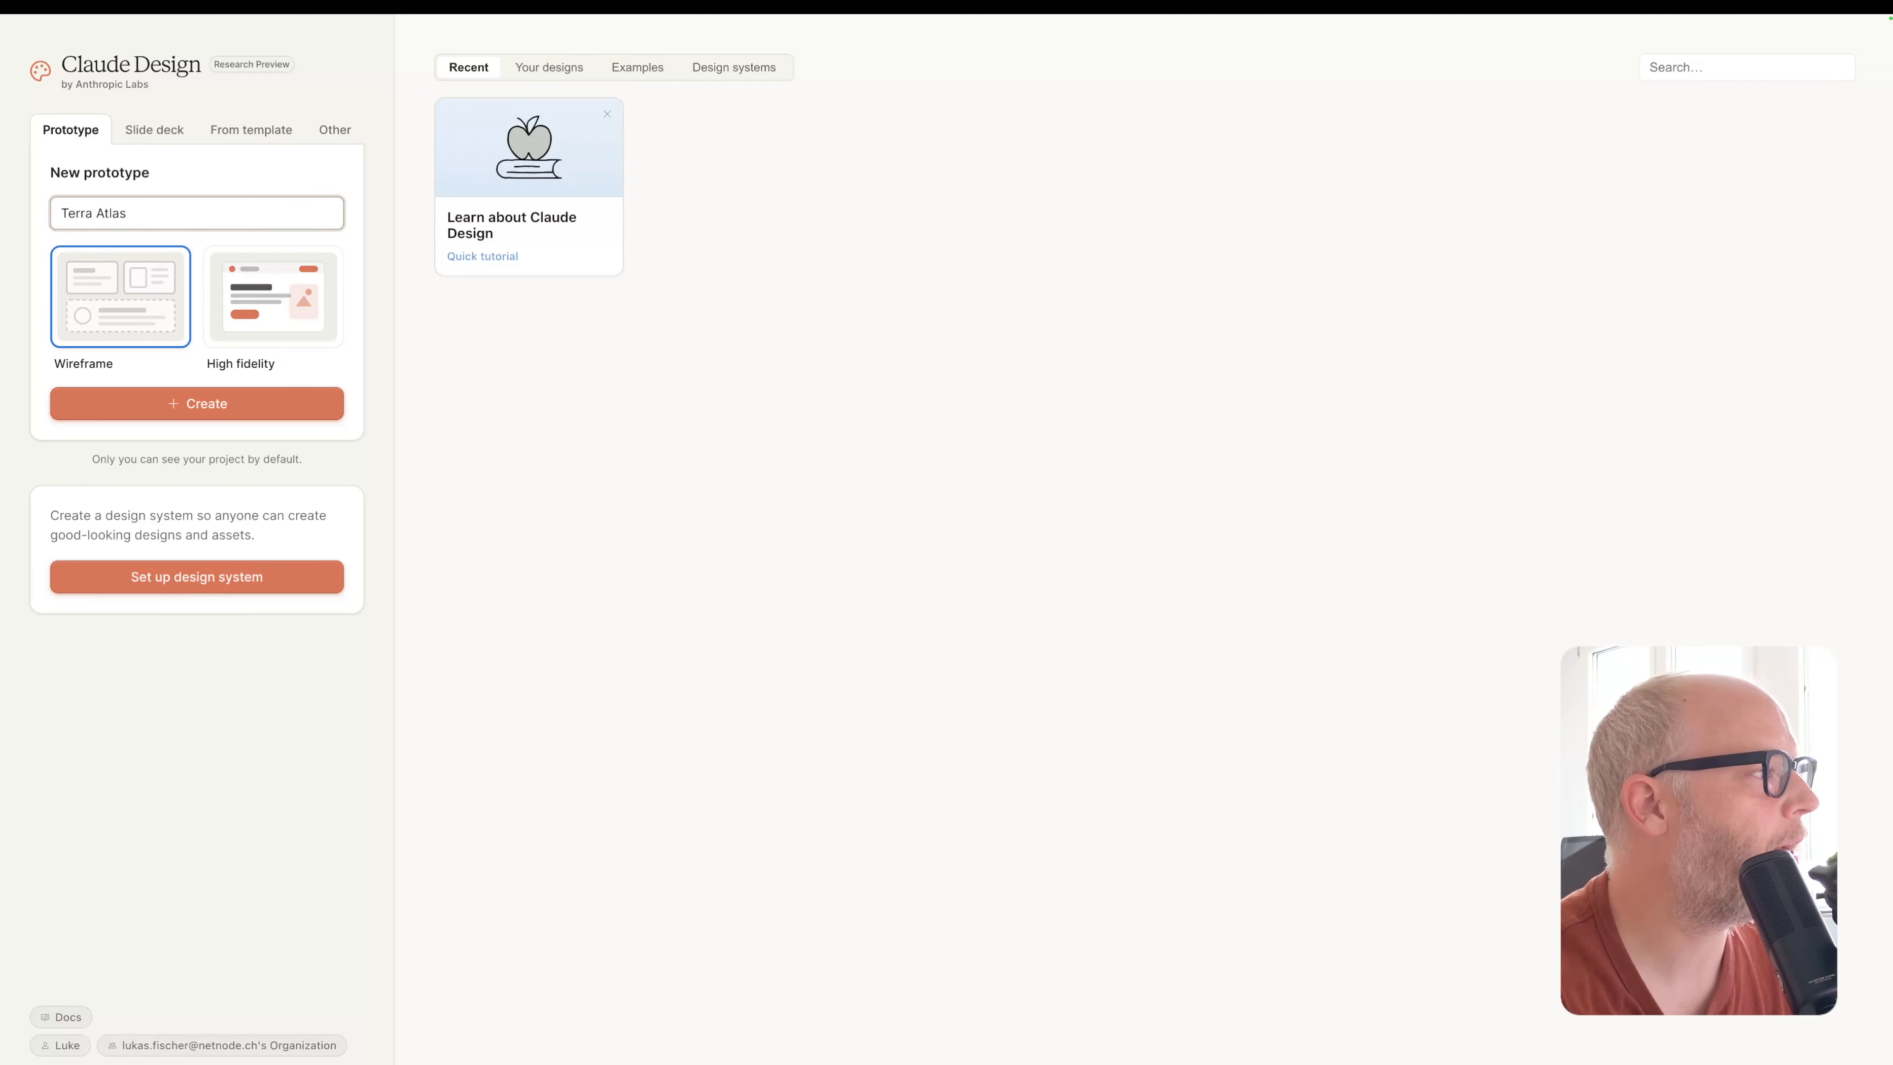
pyautogui.click(170, 407)
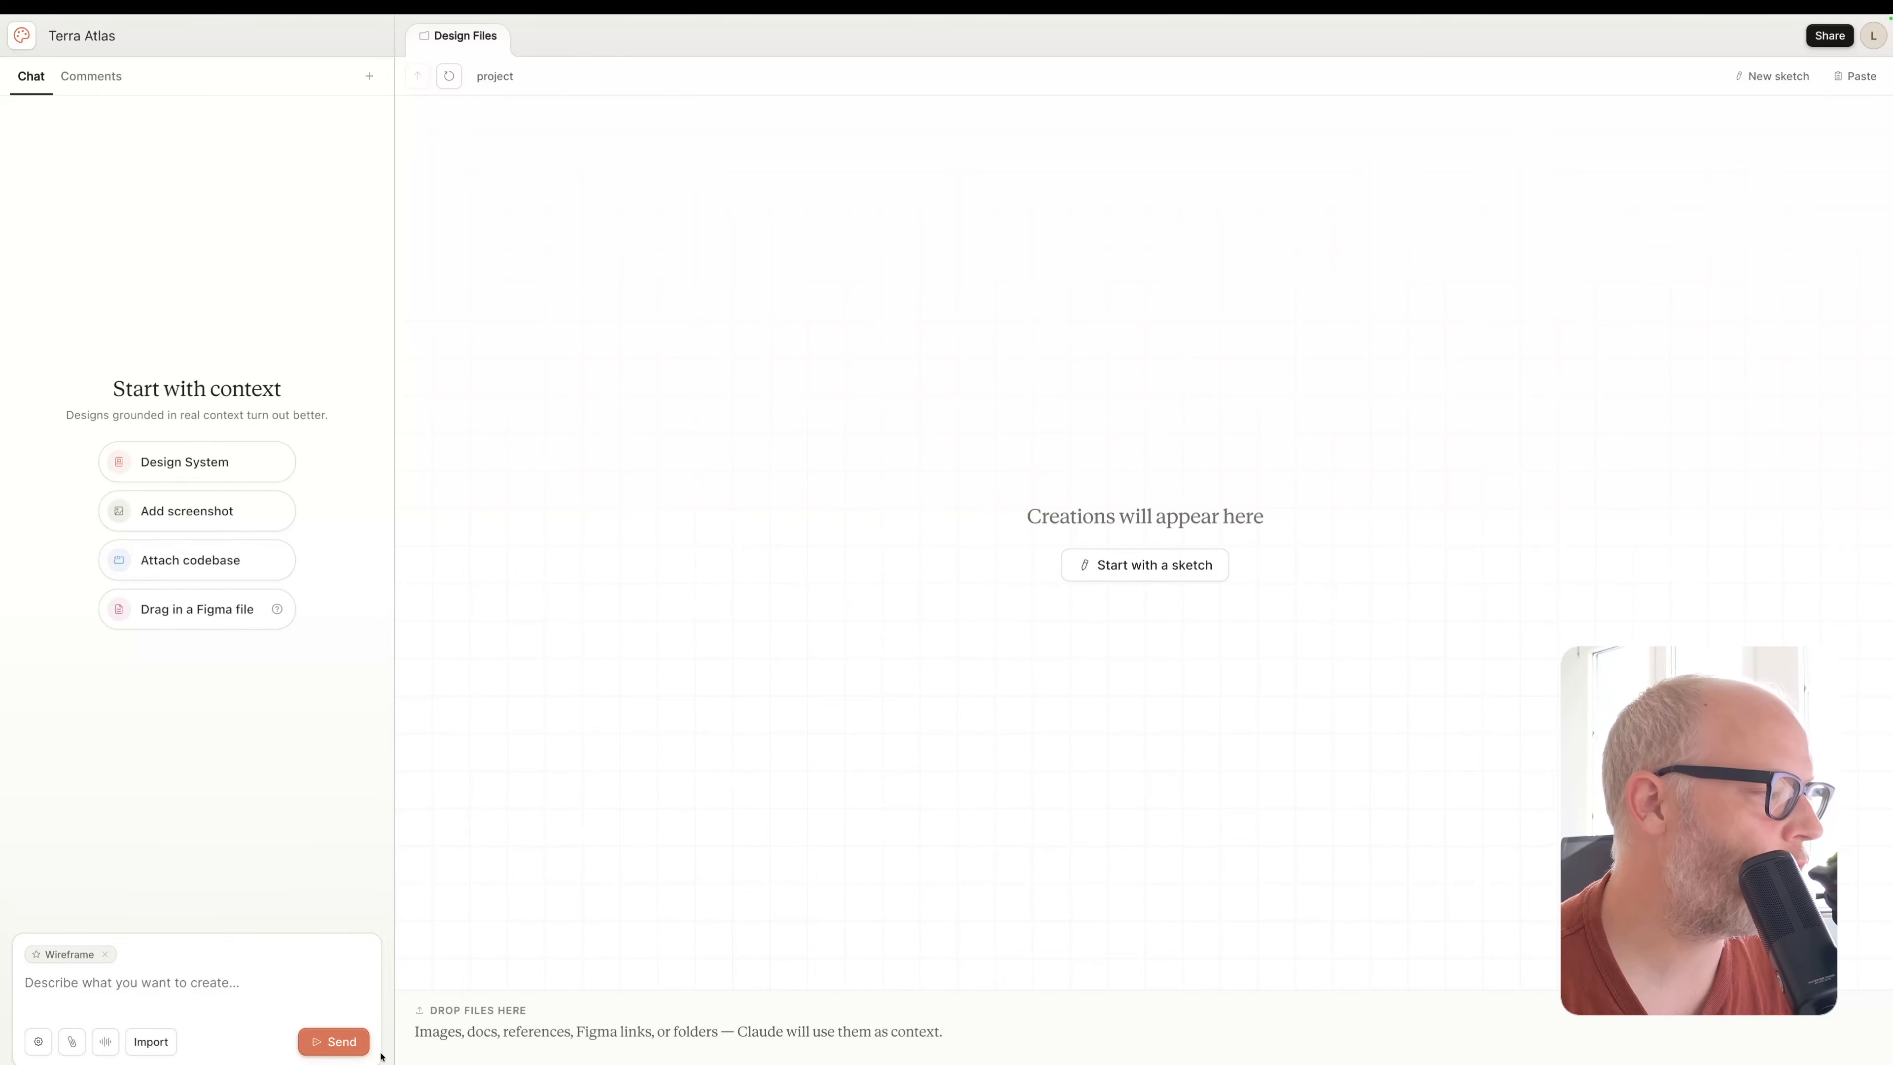
# Attach the Frontend design skill to the Terra Atlas wireframe project's prompt
pyautogui.moveTo(413, 1033); pyautogui.dragTo(947, 1046)
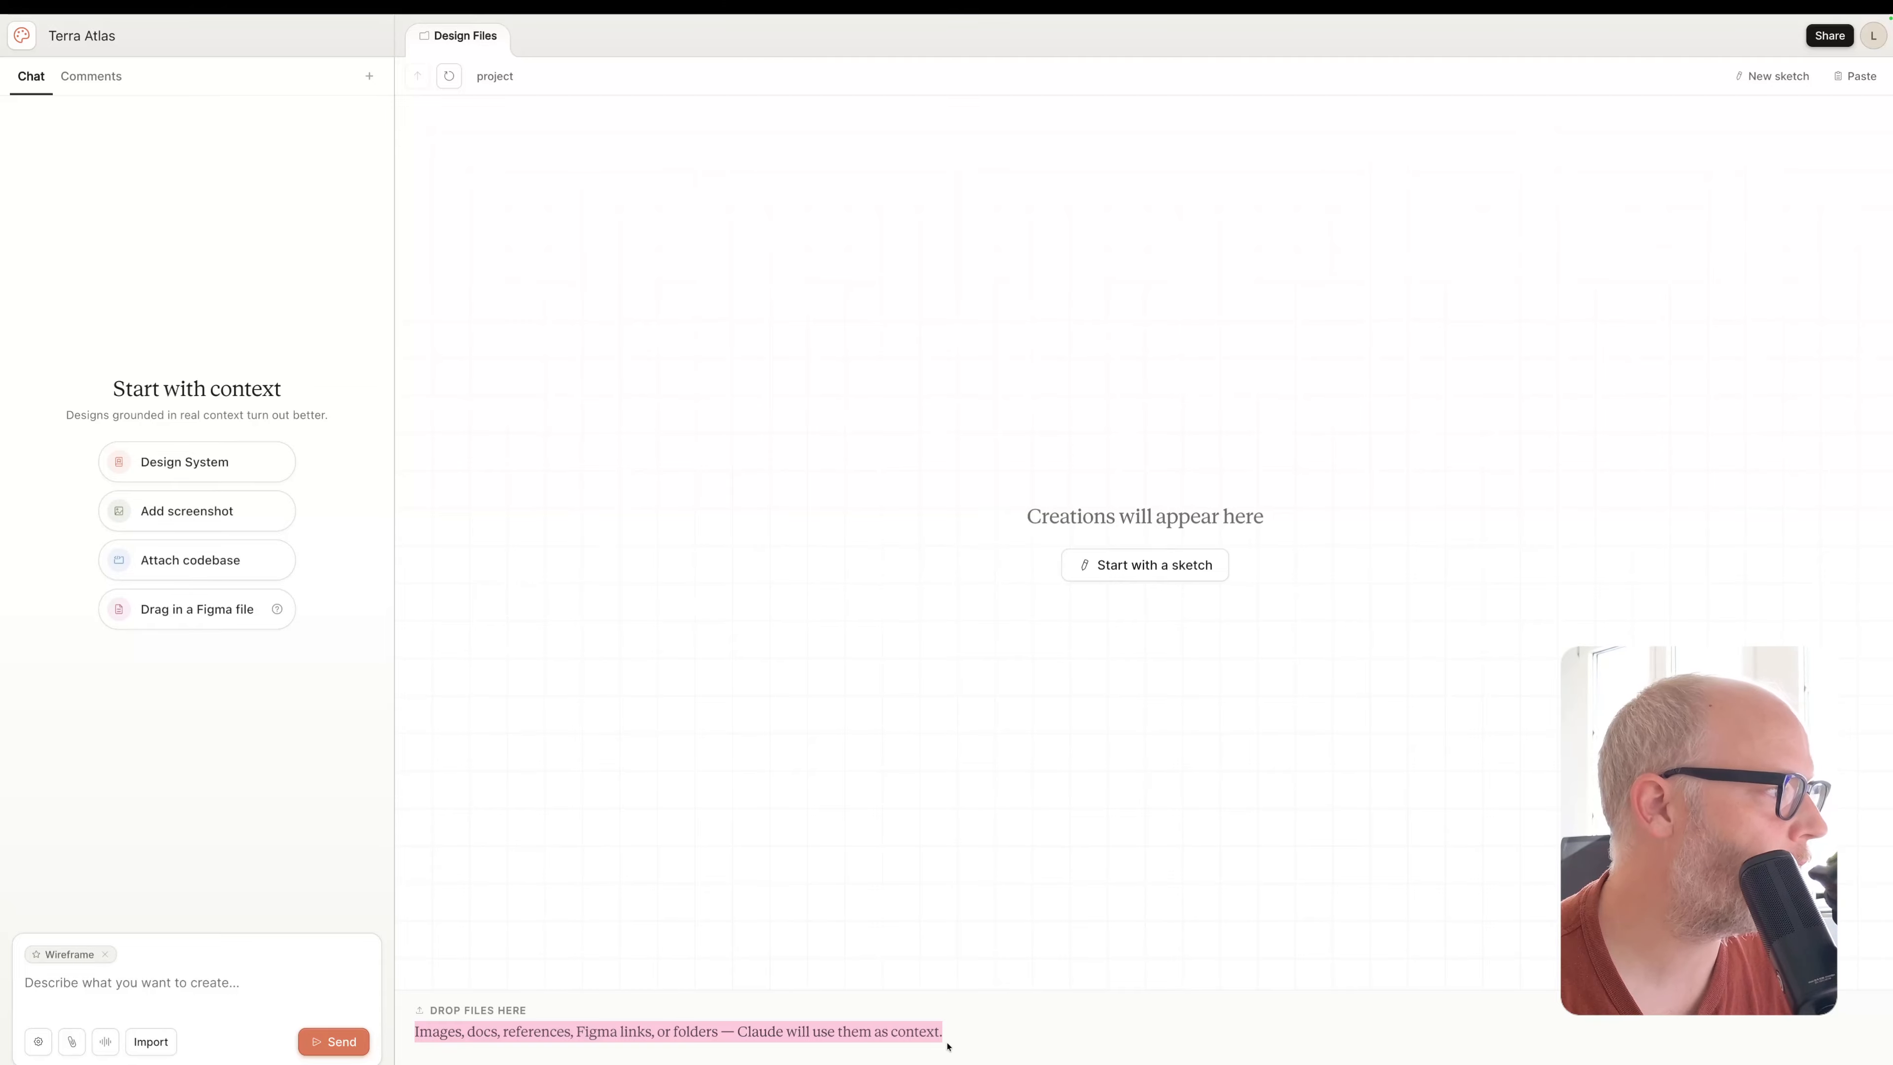
pyautogui.click(946, 1046)
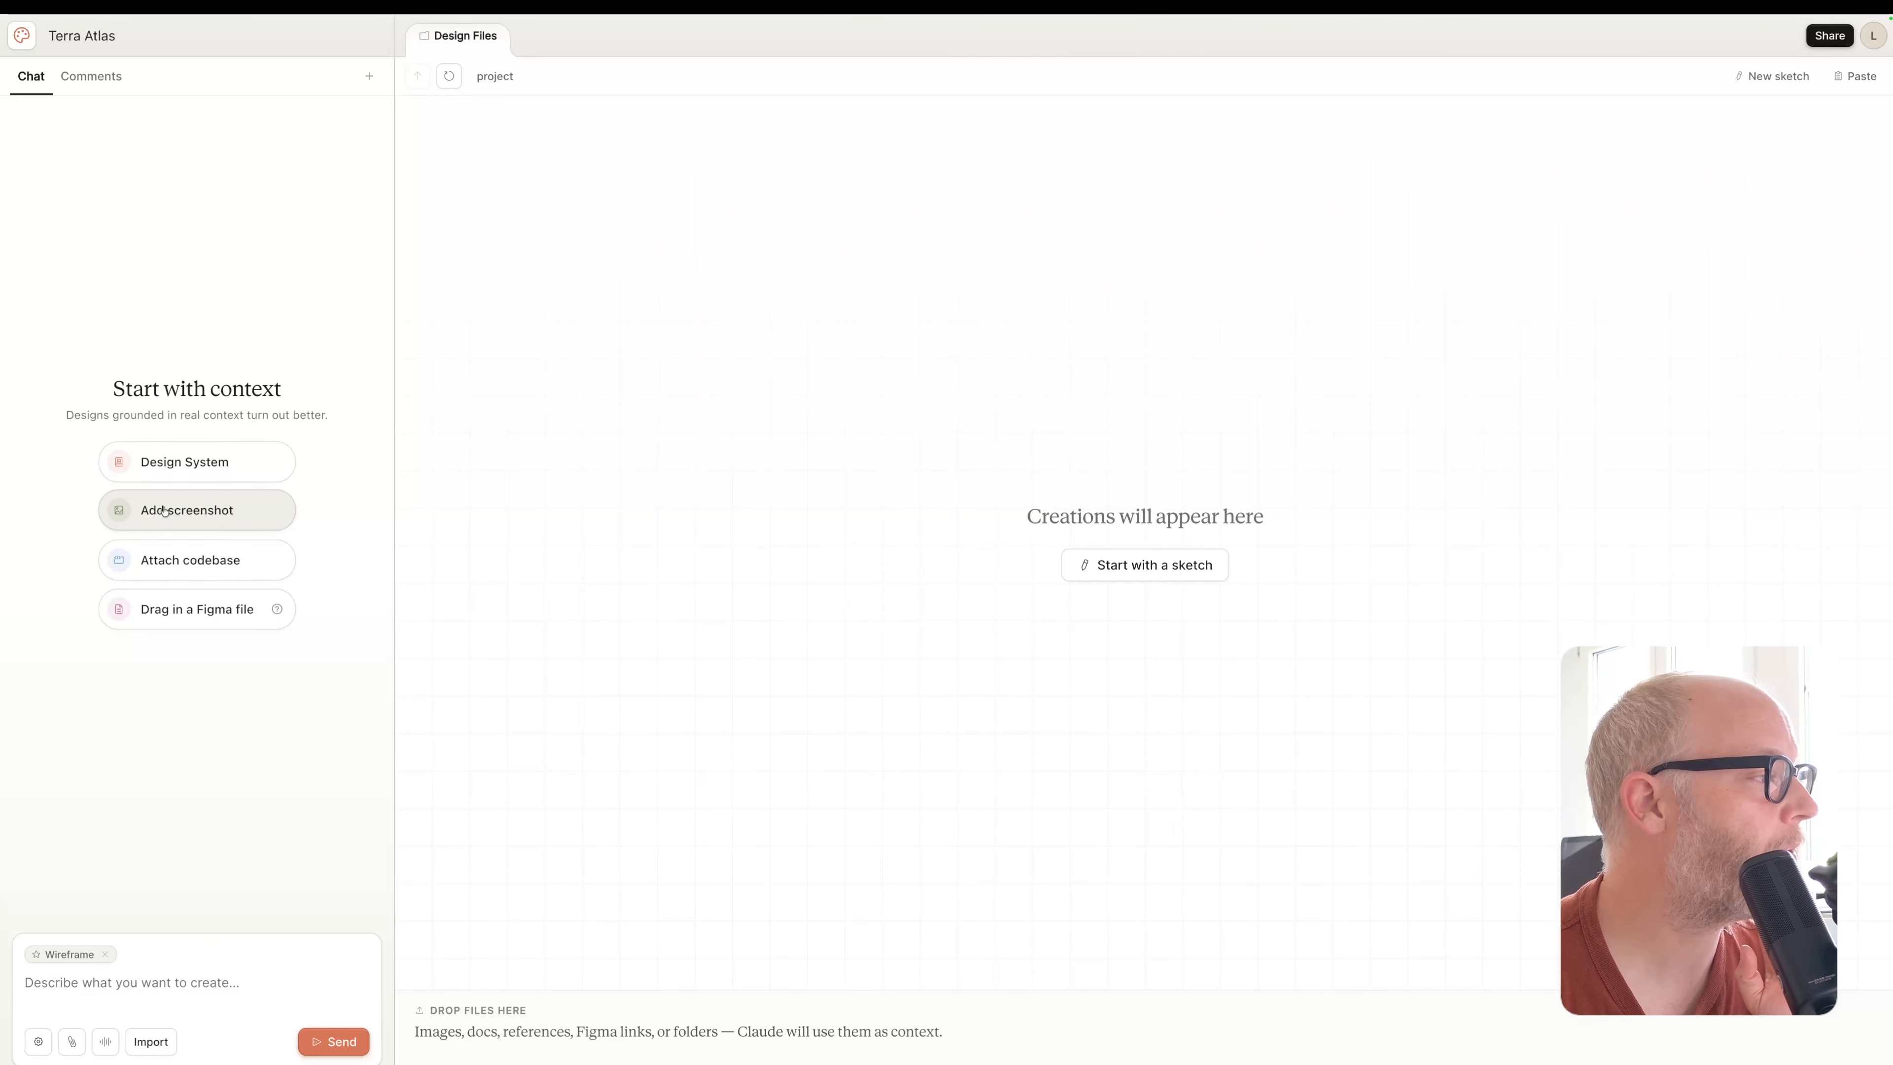
pyautogui.click(172, 464)
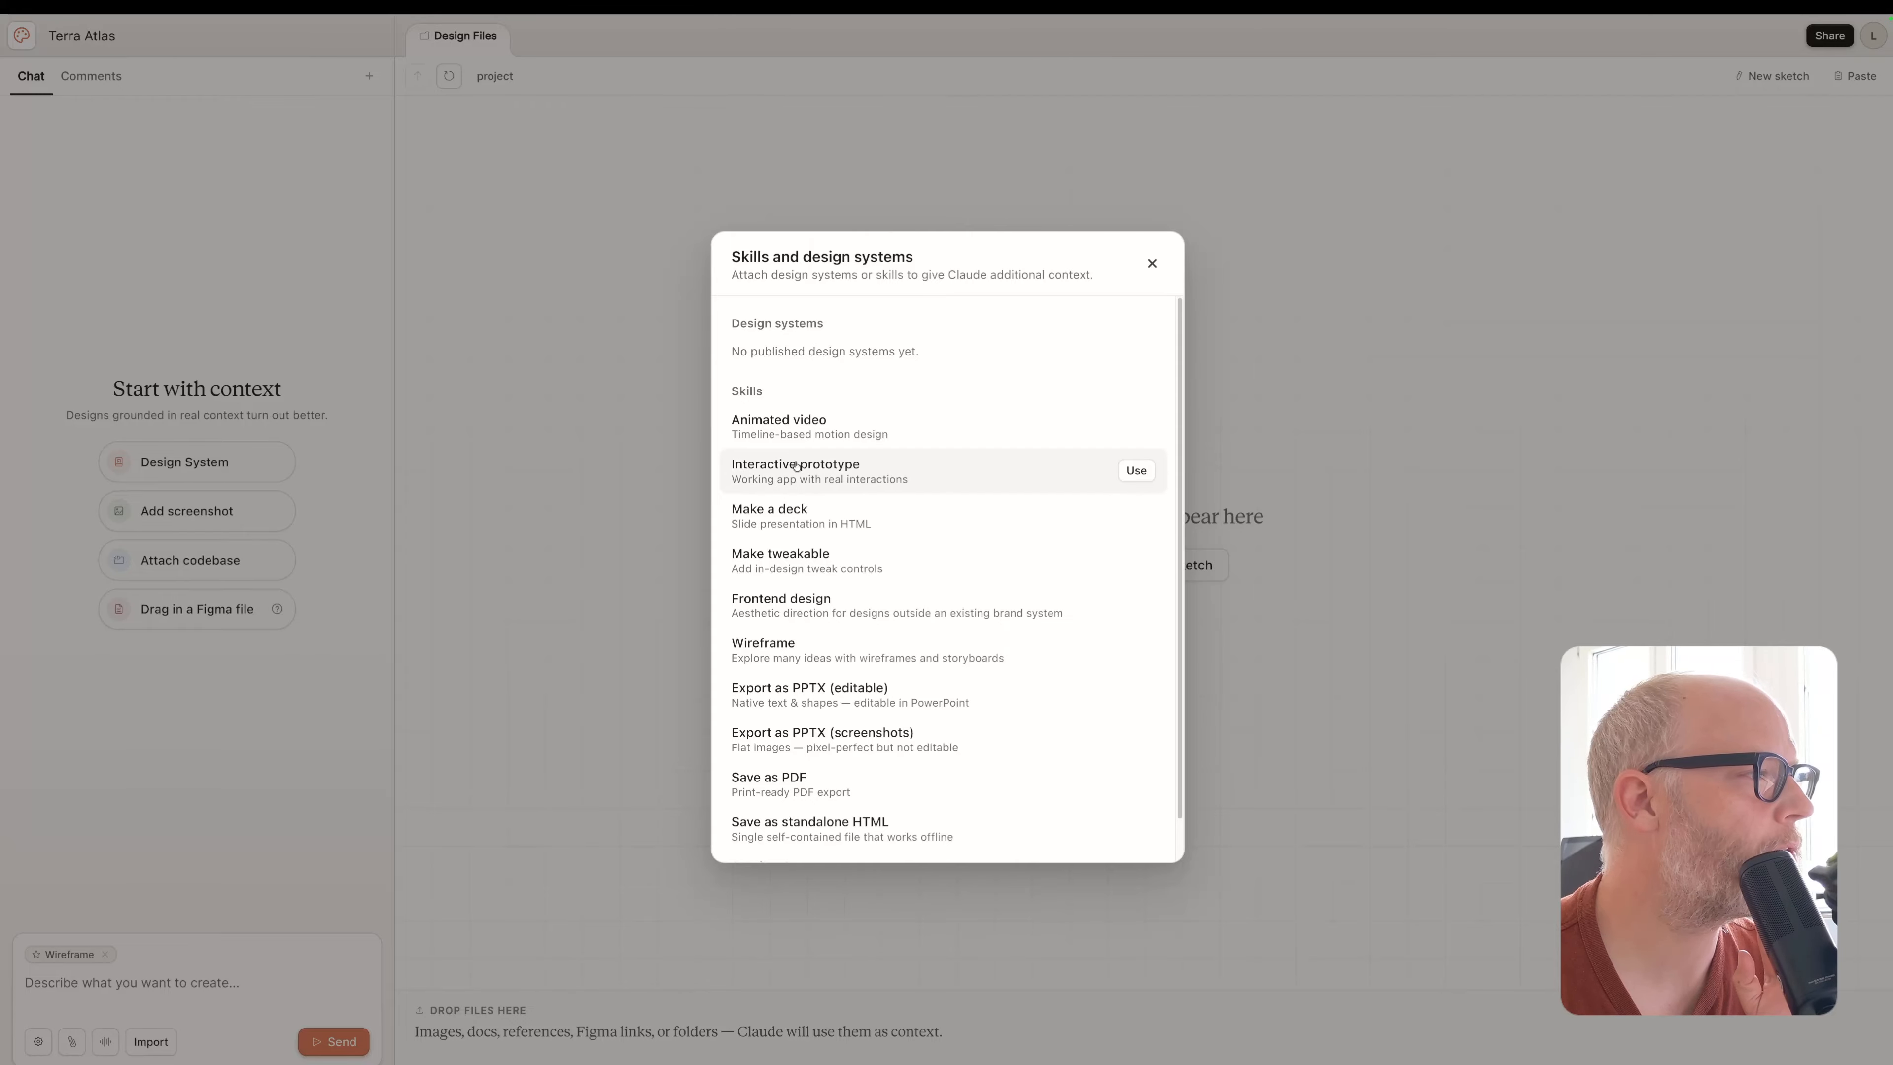
pyautogui.scroll(-1, 807, 515)
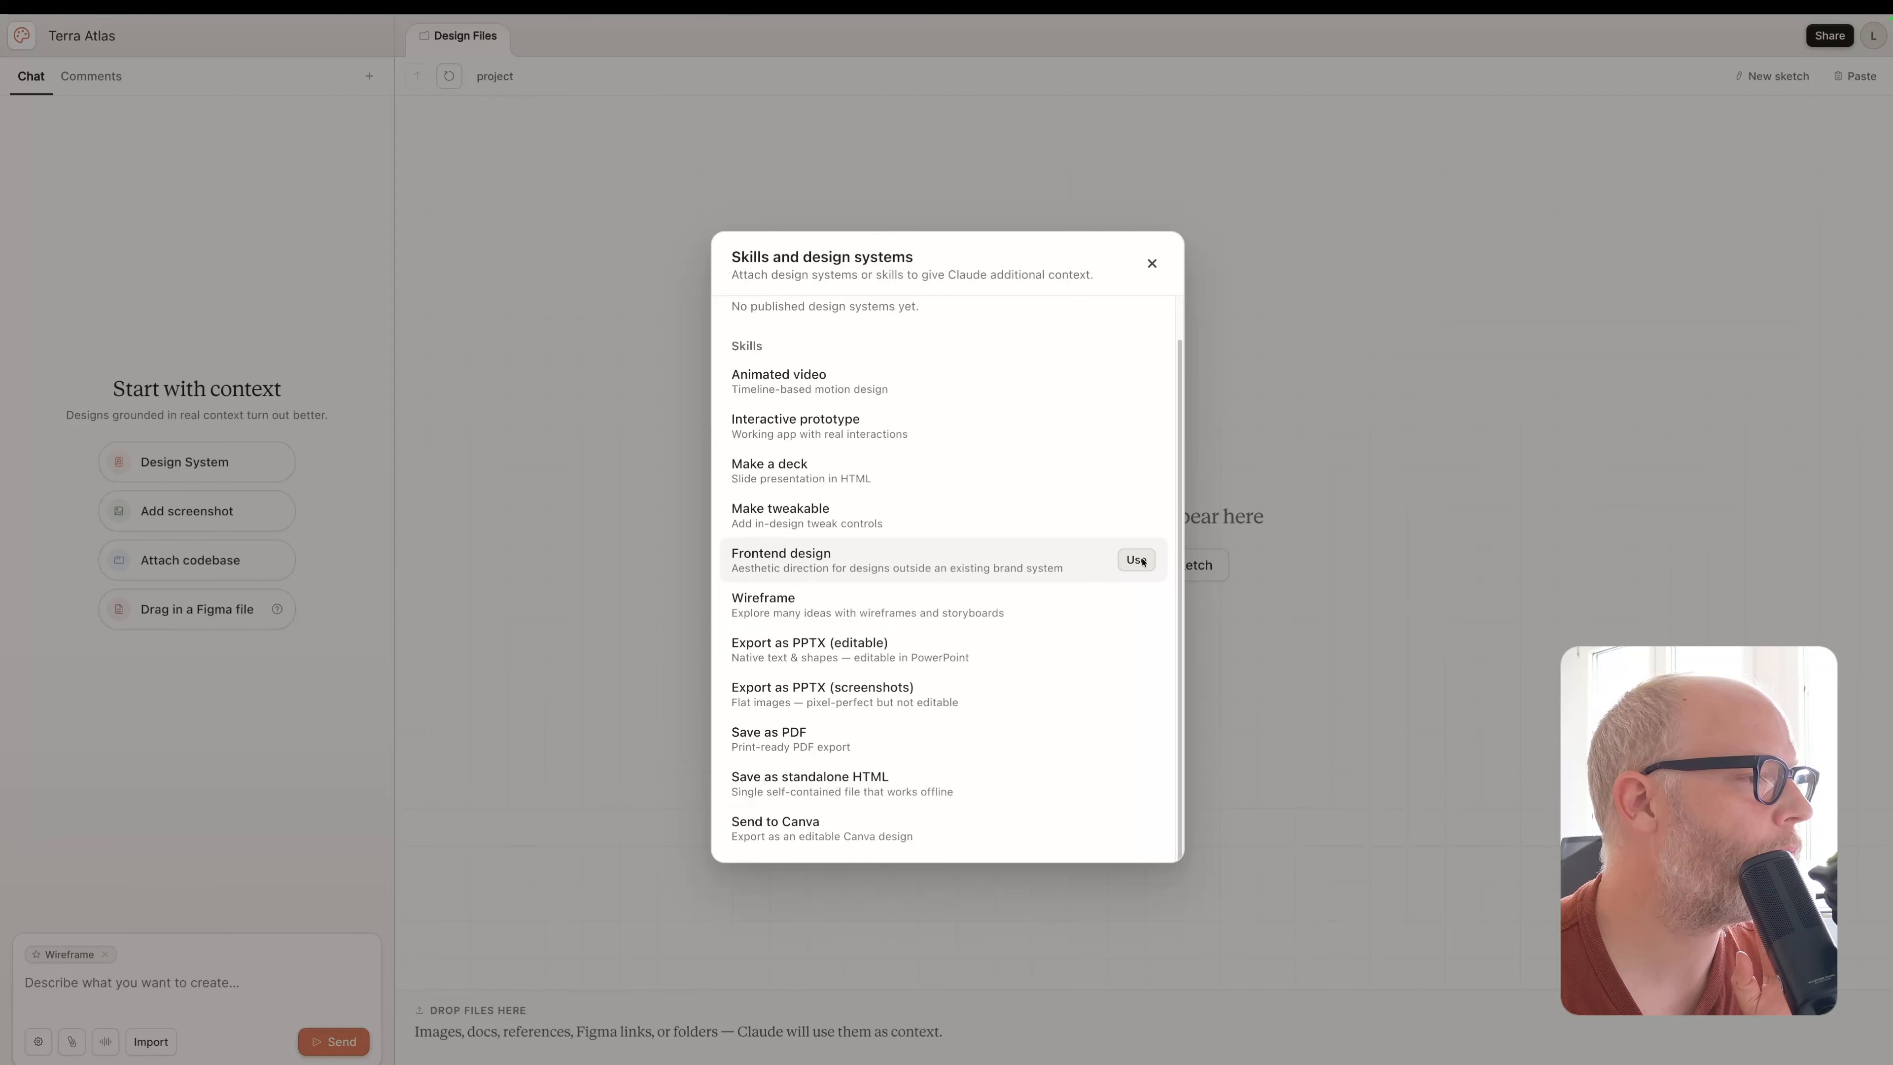
pyautogui.click(938, 554)
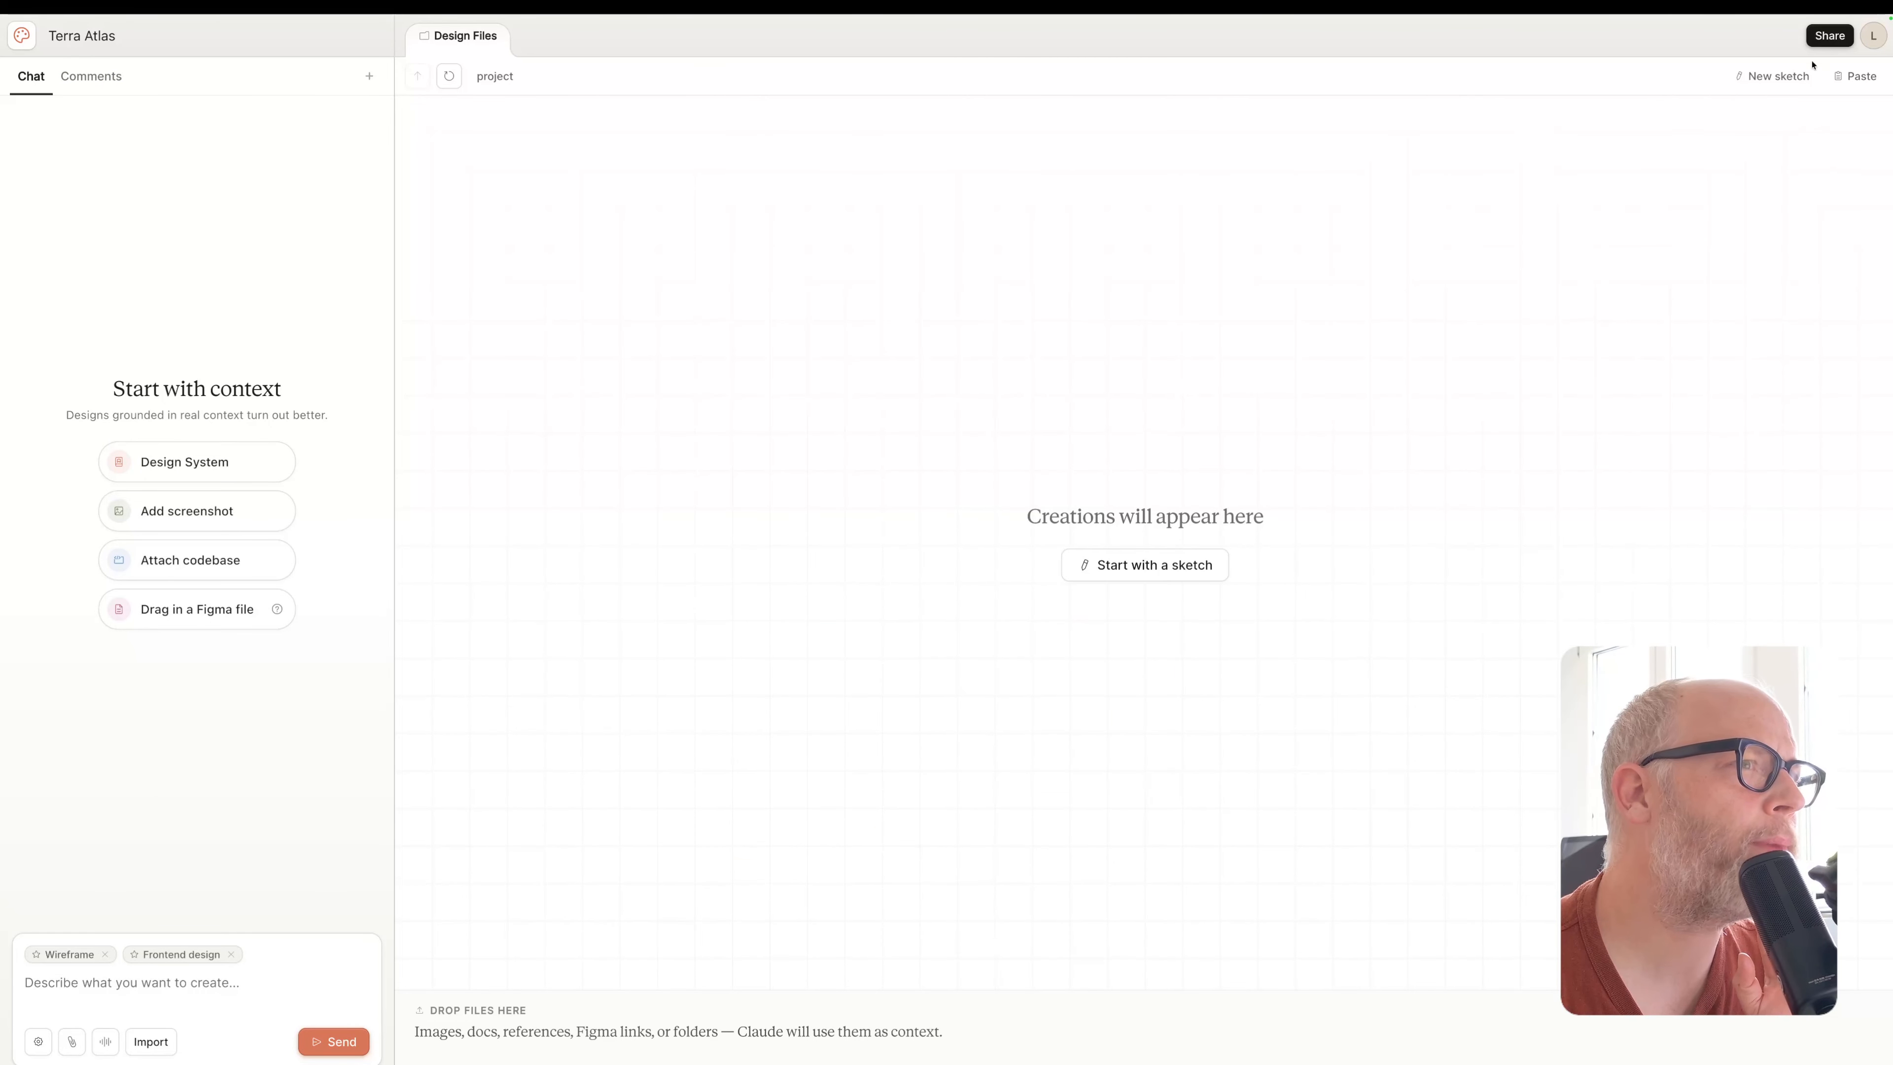
# Return to the project overview and create a second project named "Terra Atlas" from the Animation template
pyautogui.click(26, 36)
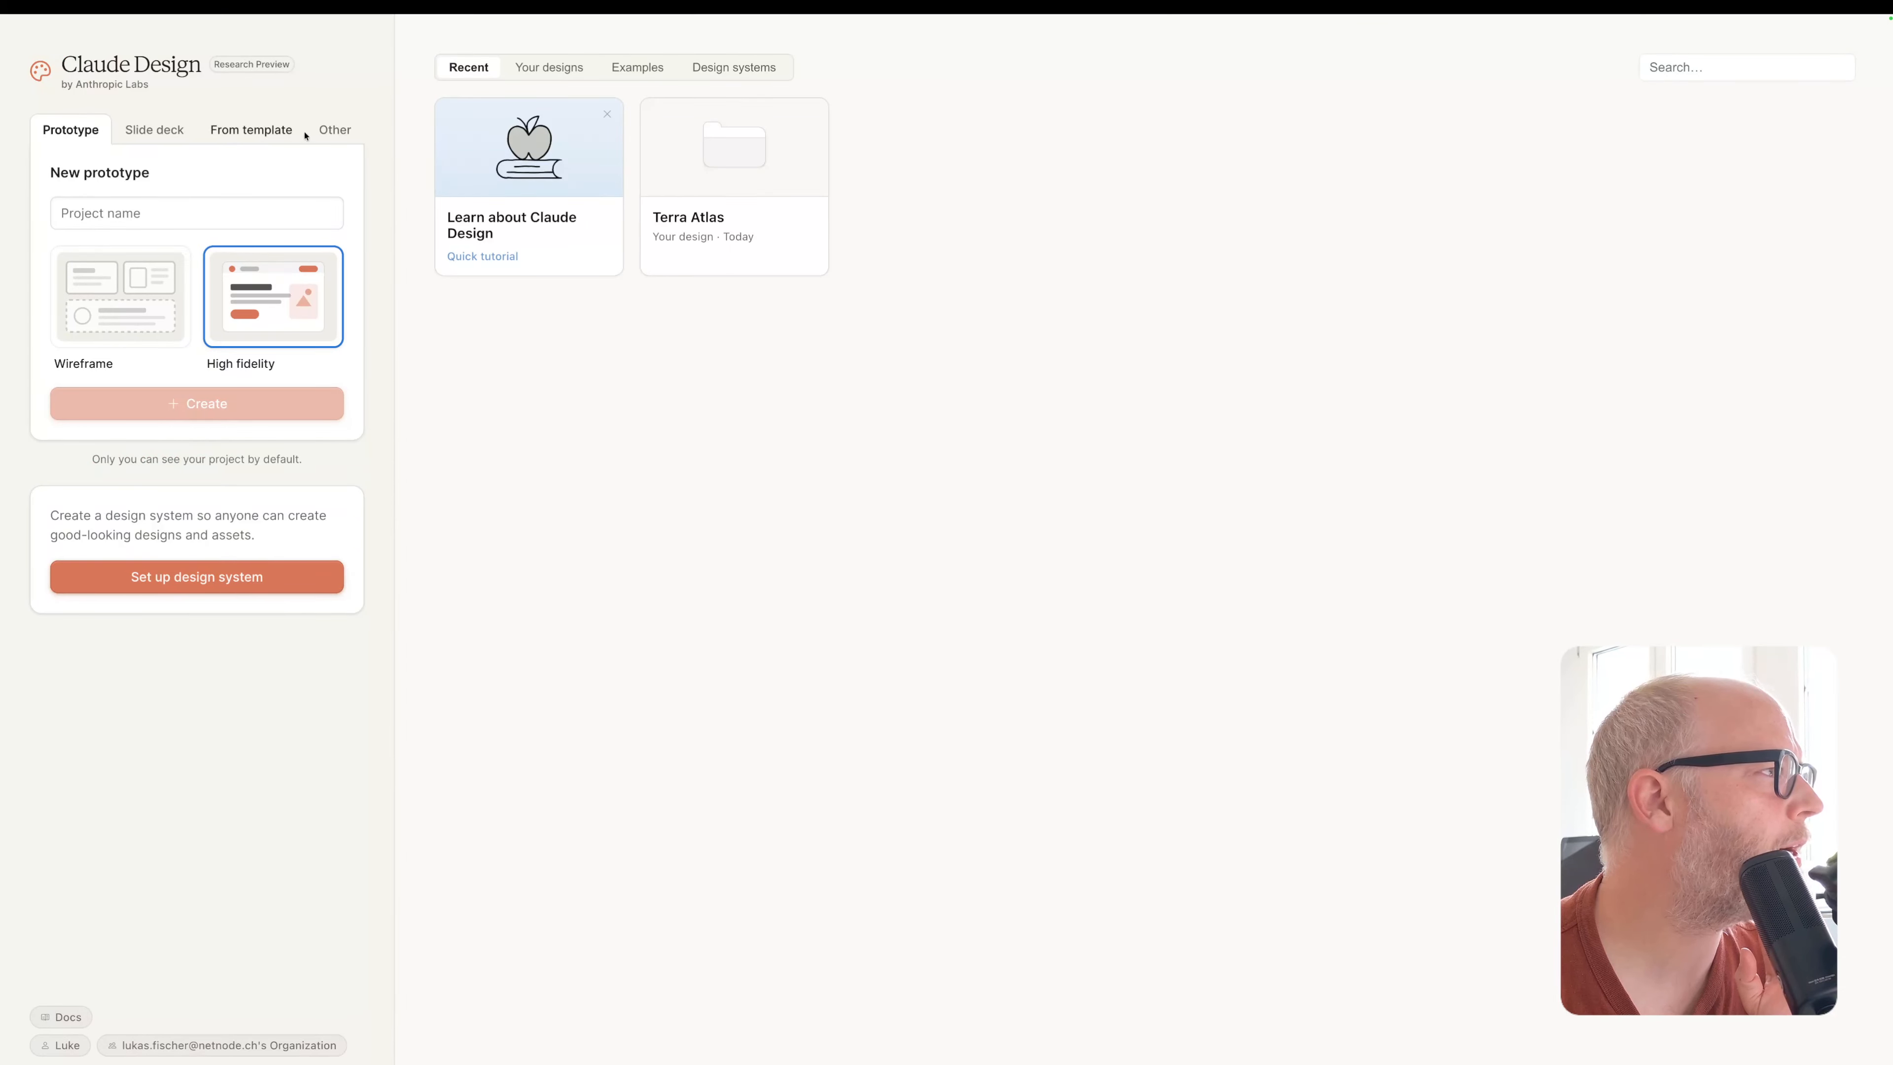
pyautogui.click(323, 132)
pyautogui.click(273, 142)
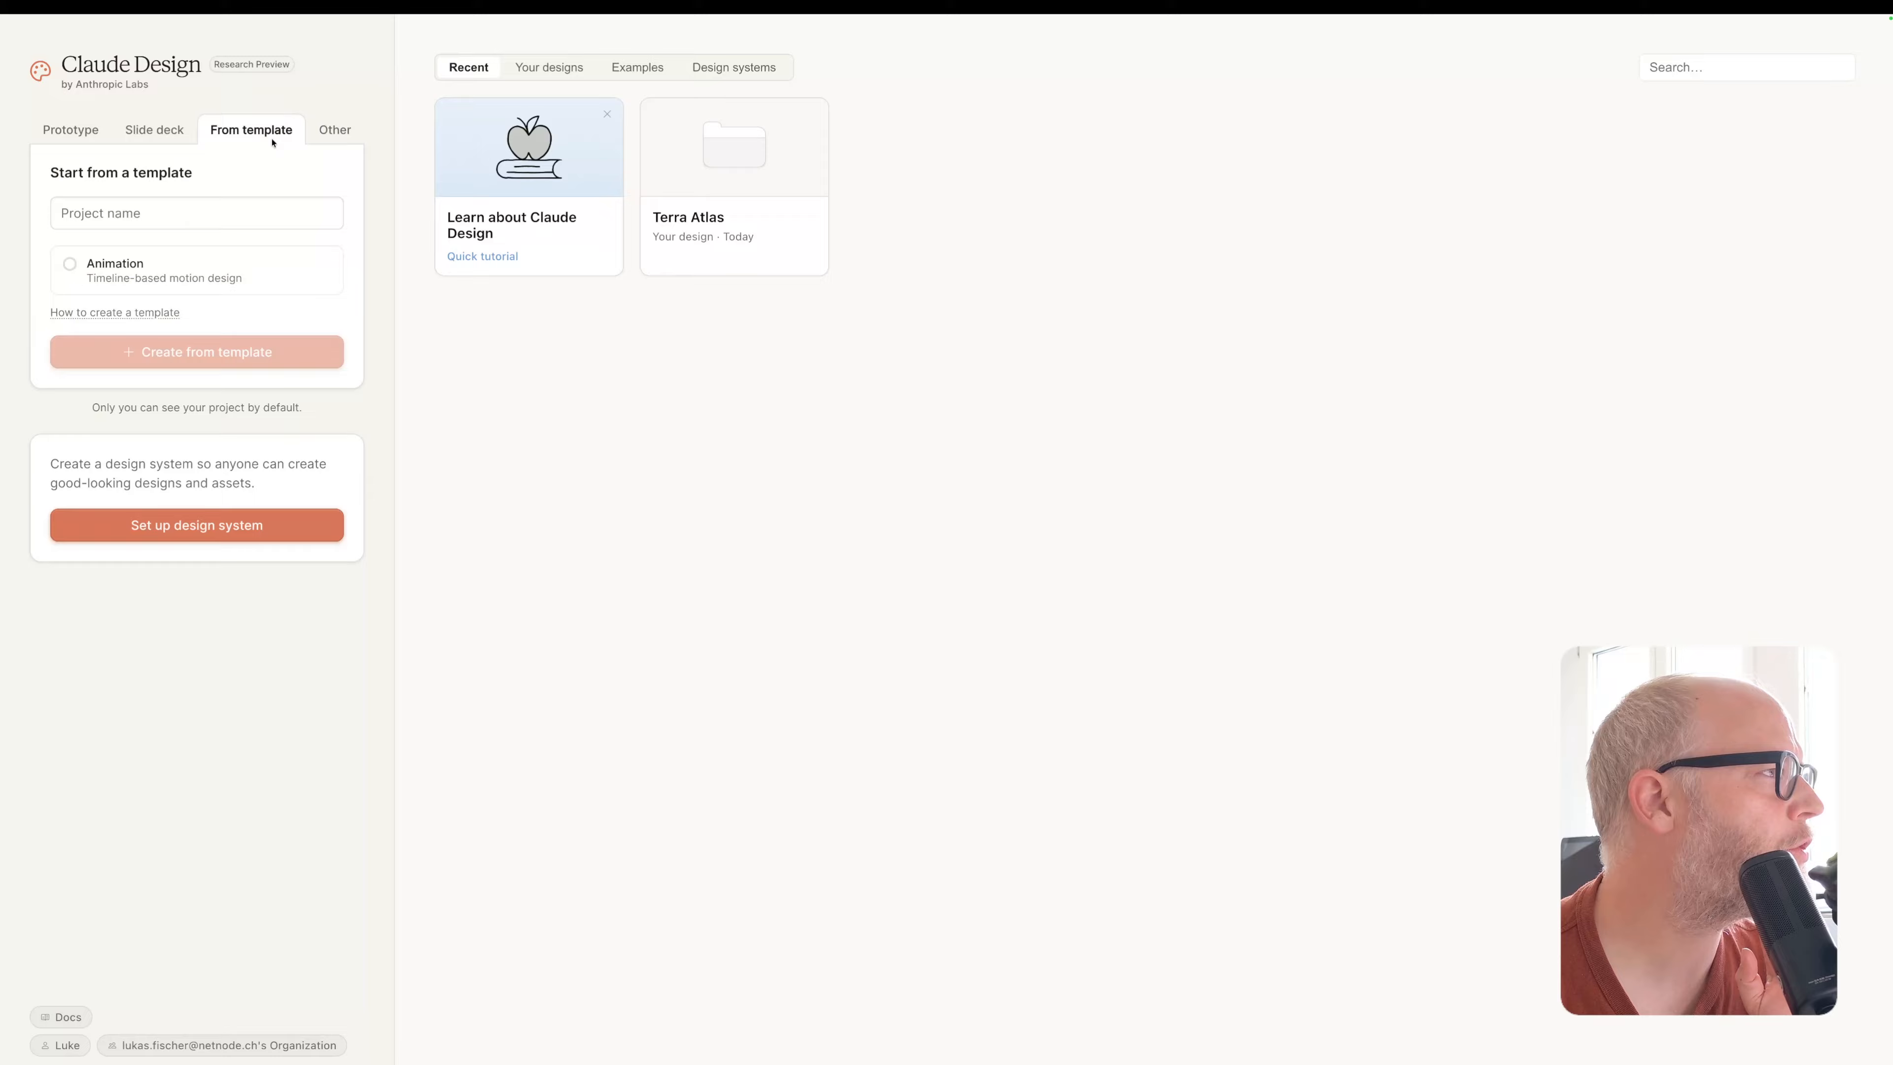
pyautogui.click(187, 270)
pyautogui.click(149, 212)
pyautogui.write('Terra Atlas')
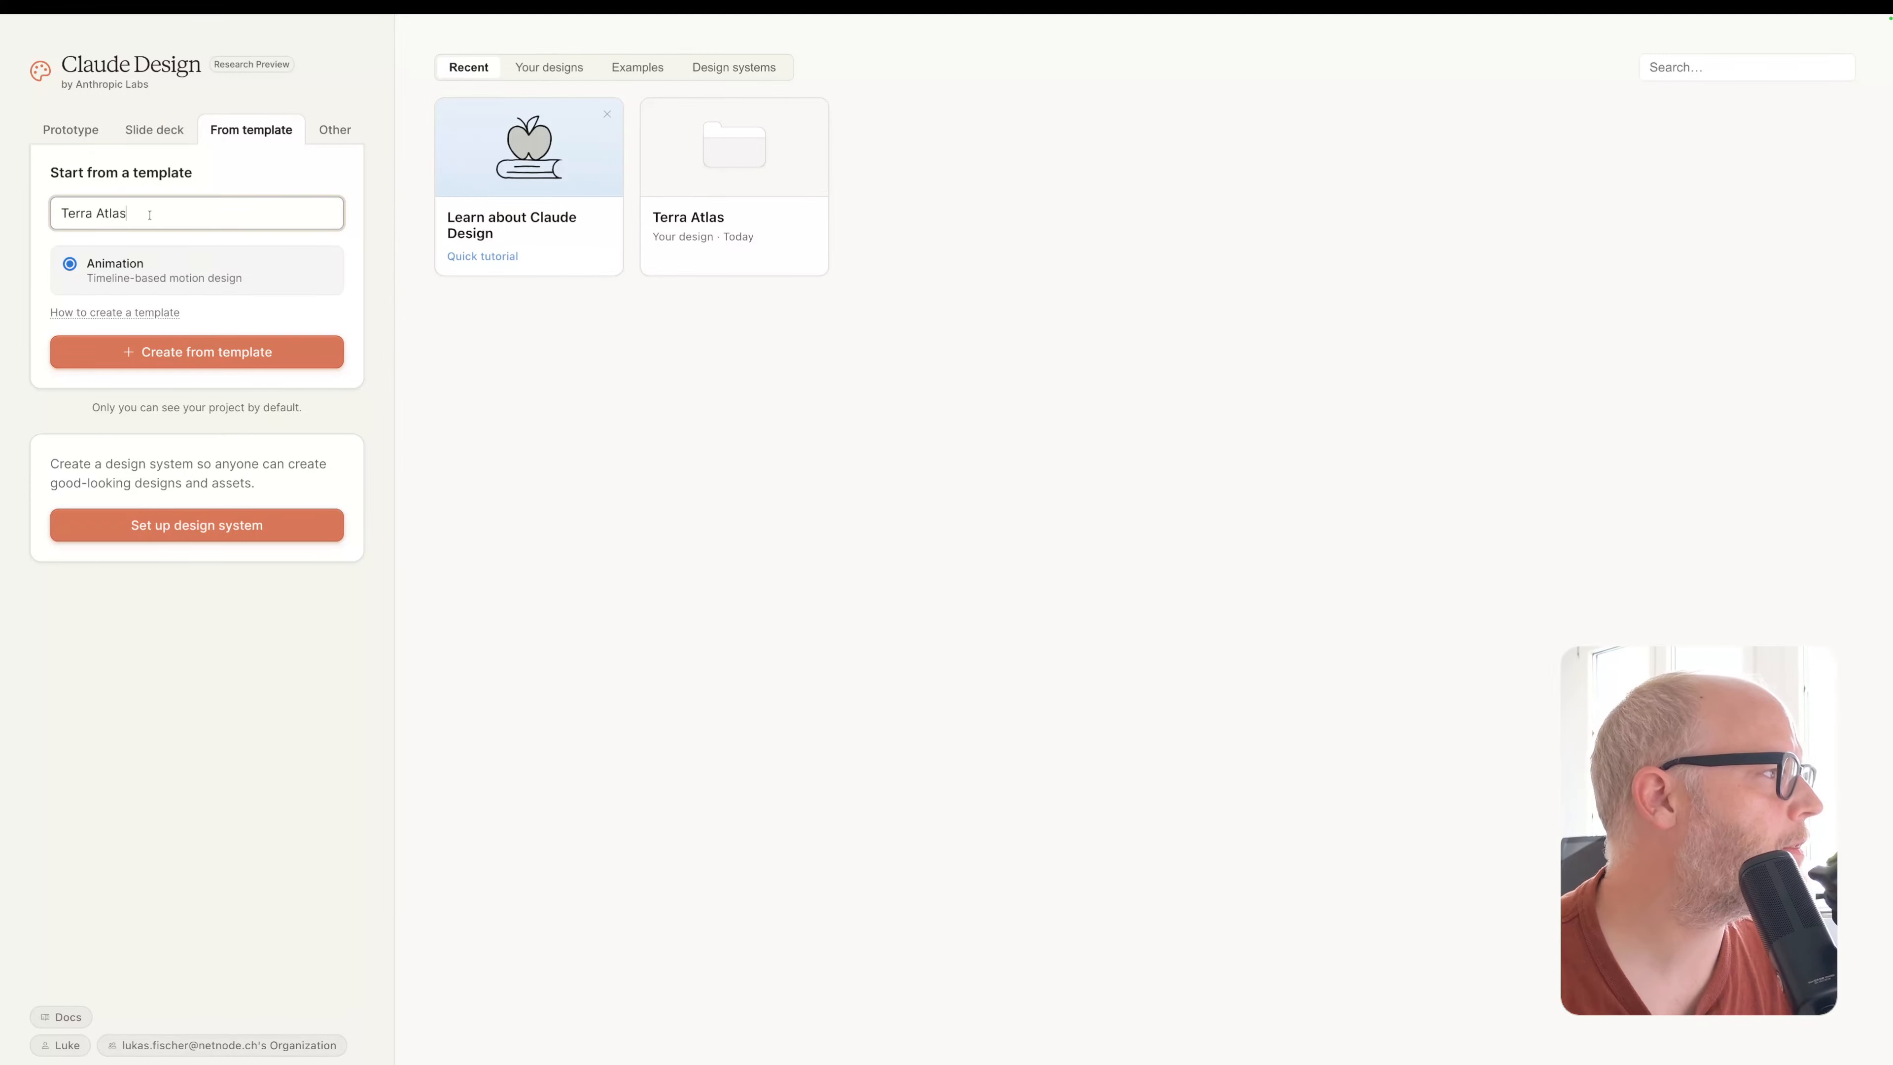
pyautogui.click(169, 352)
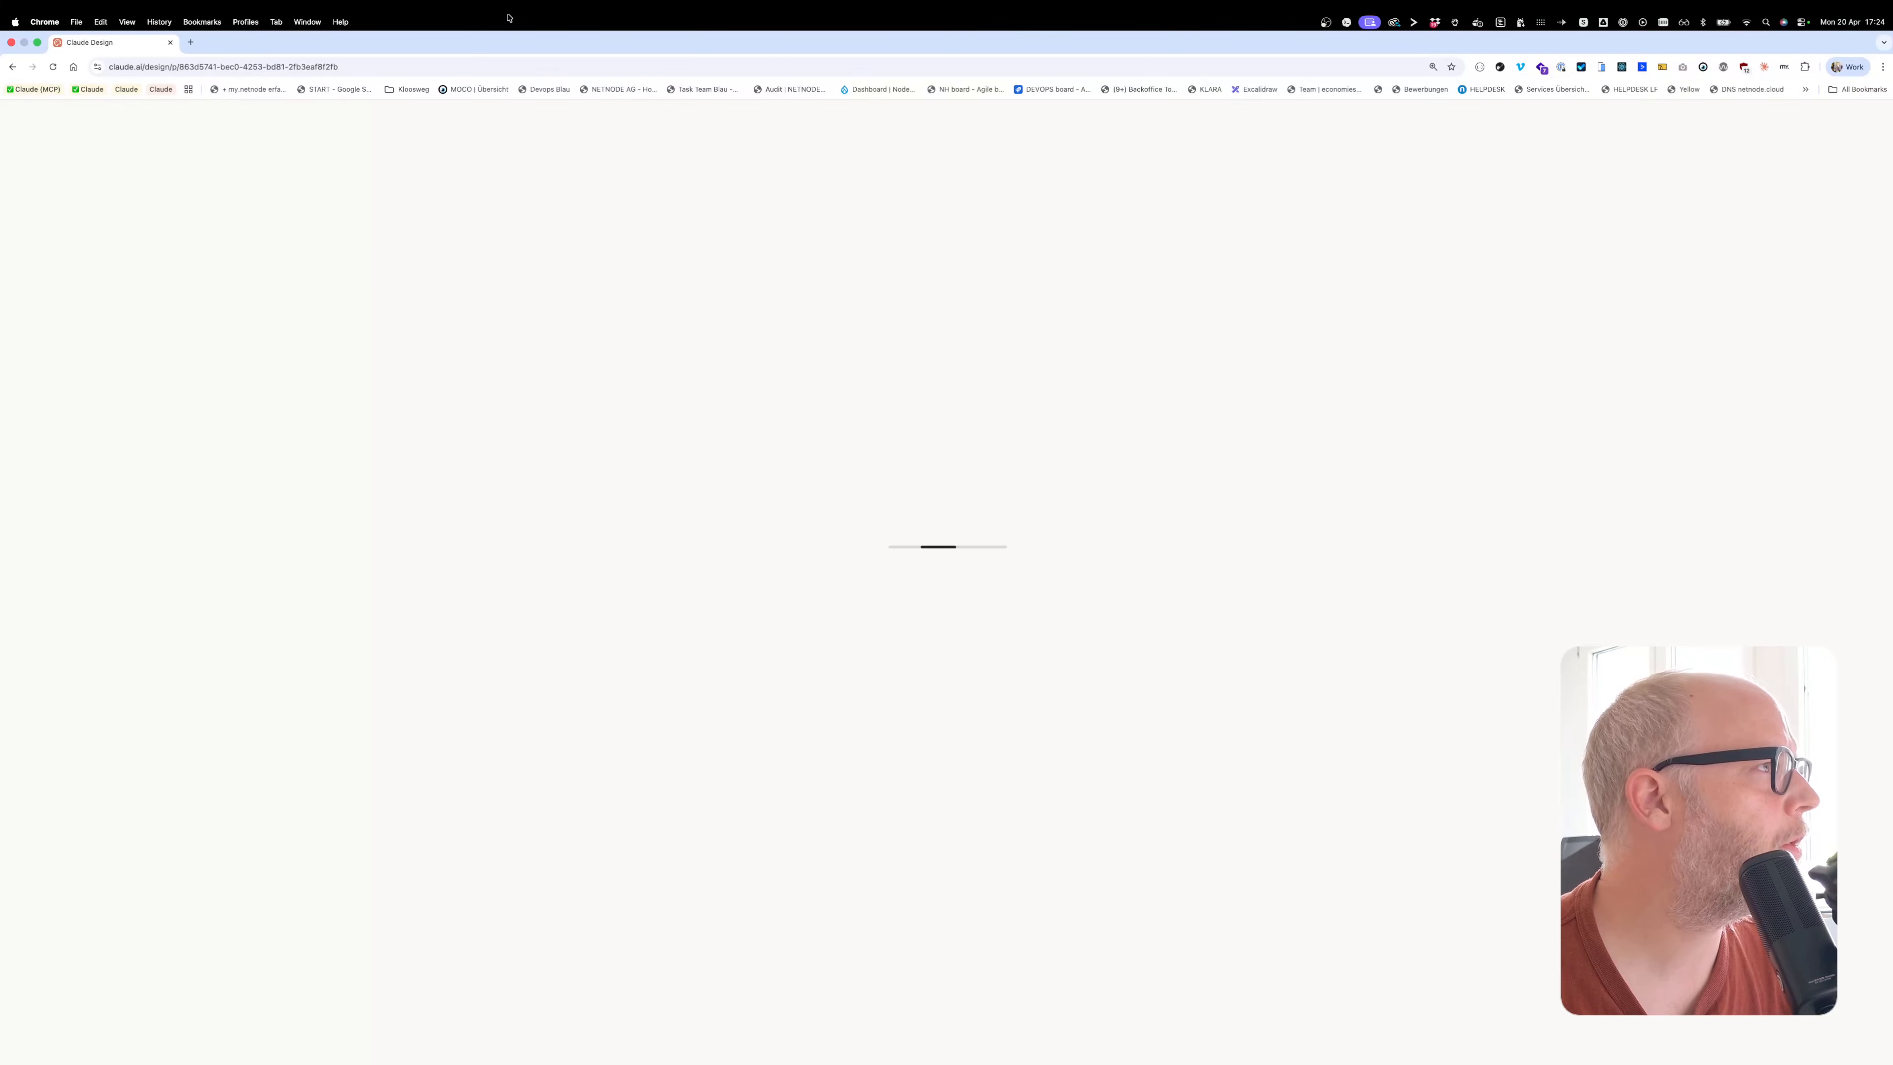
# Open the Terra Atlas website at terra-atlas-six.vercel.app/de in a new browser tab
pyautogui.click(190, 42)
pyautogui.write('terra-atlas-six.vercel.app/de')
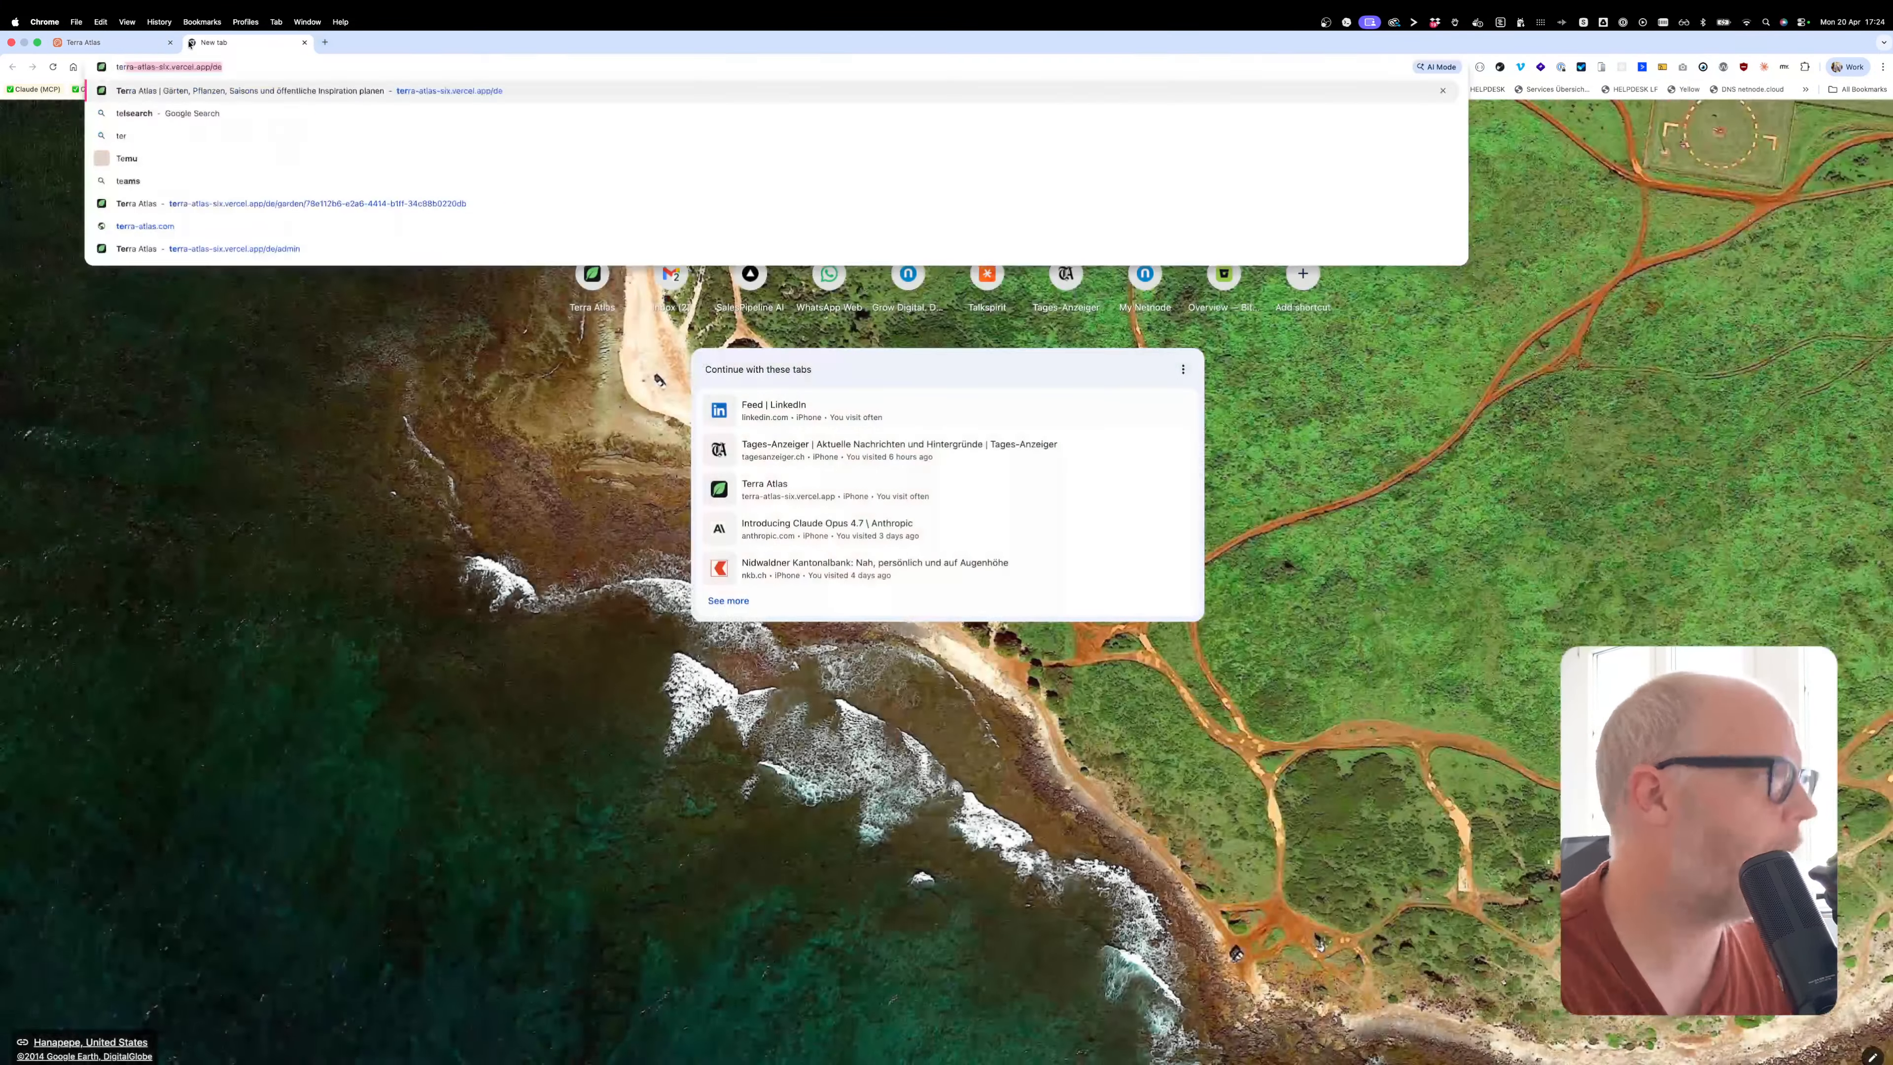
pyautogui.press('Return')
pyautogui.click(249, 68)
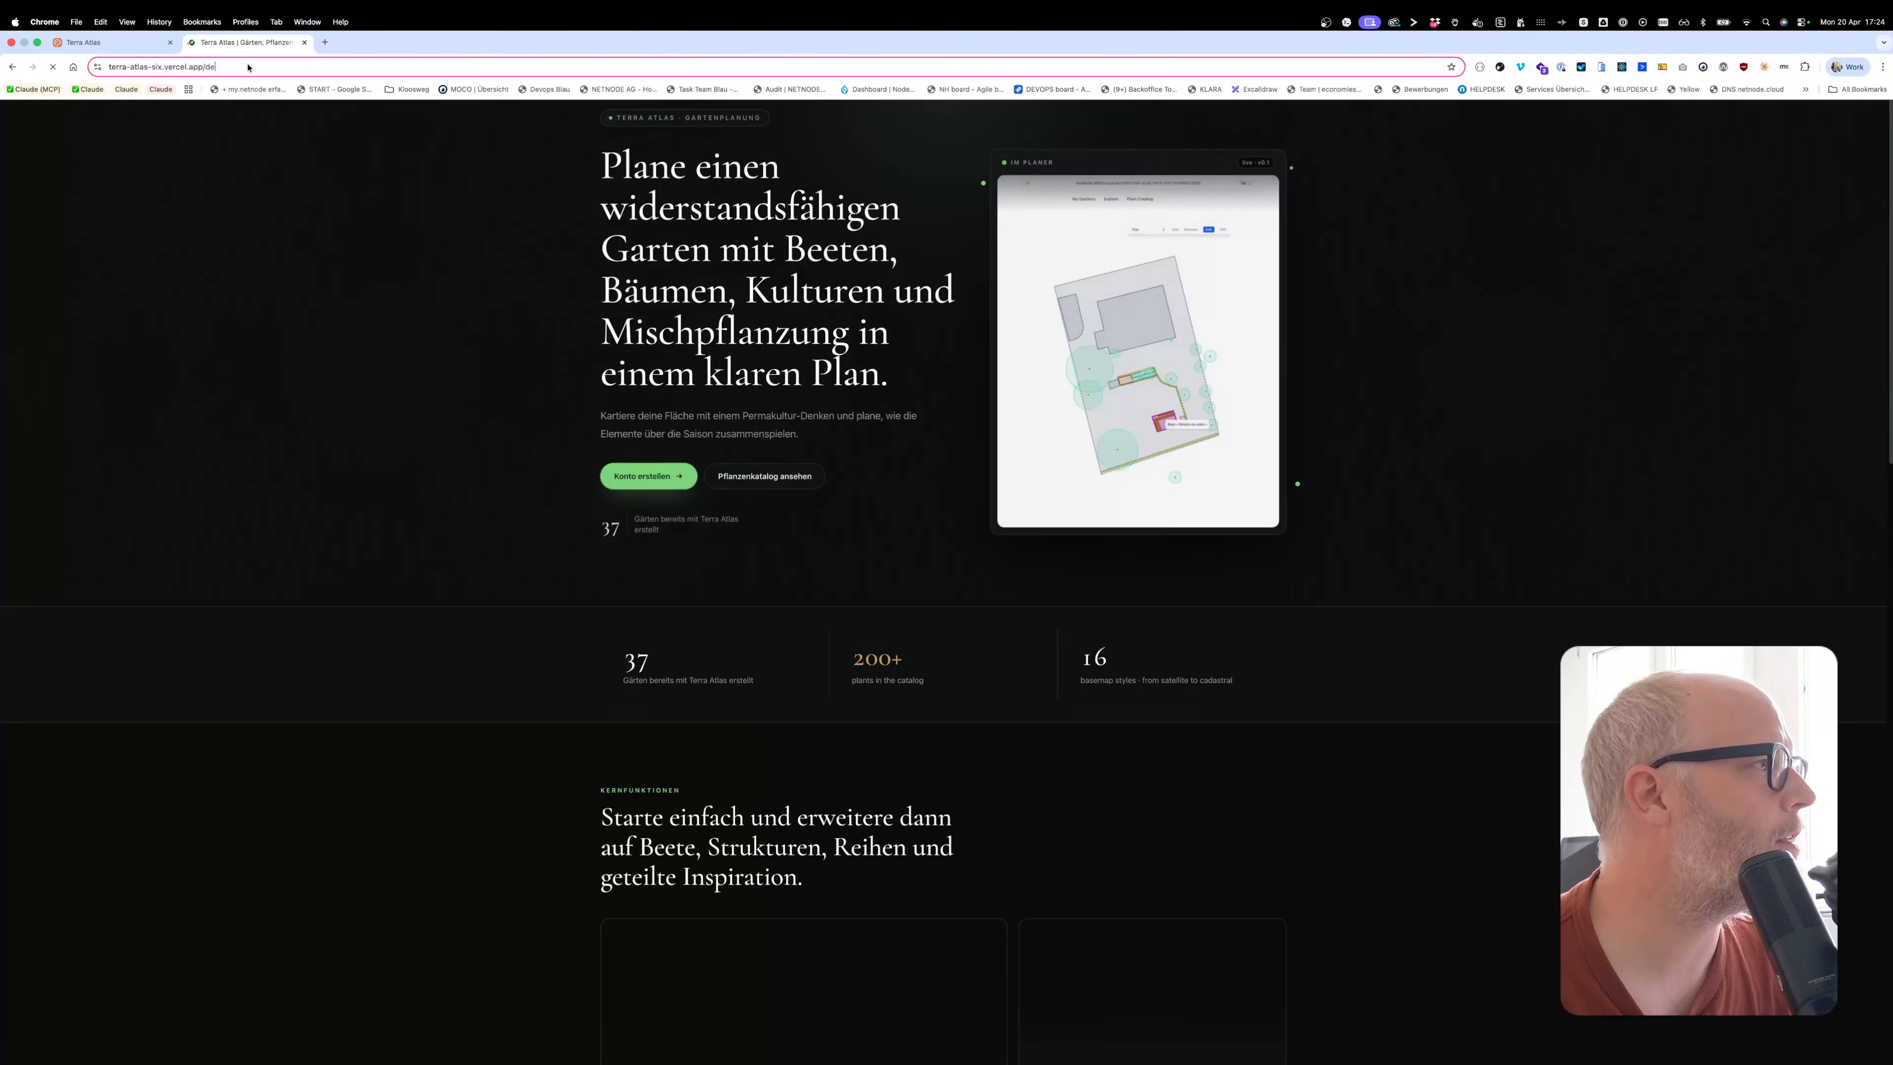
pyautogui.click(325, 337)
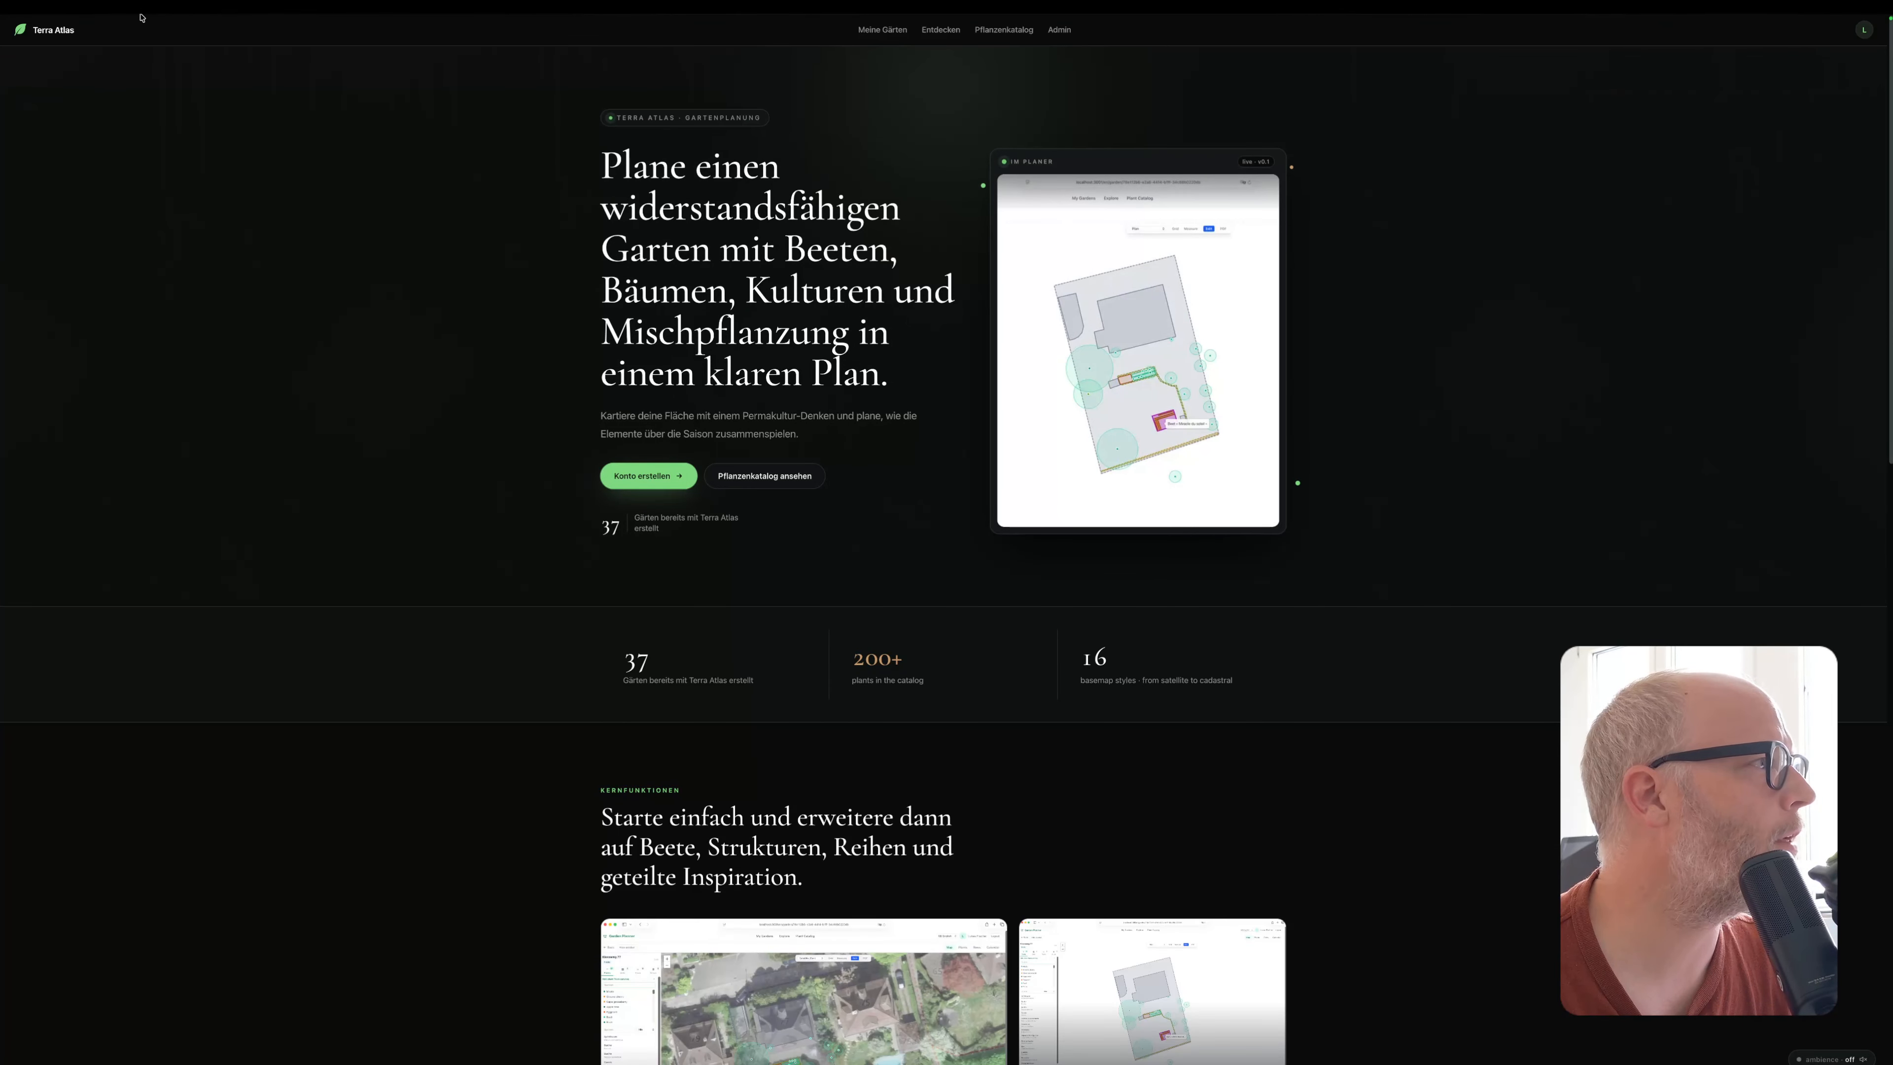
pyautogui.click(134, 24)
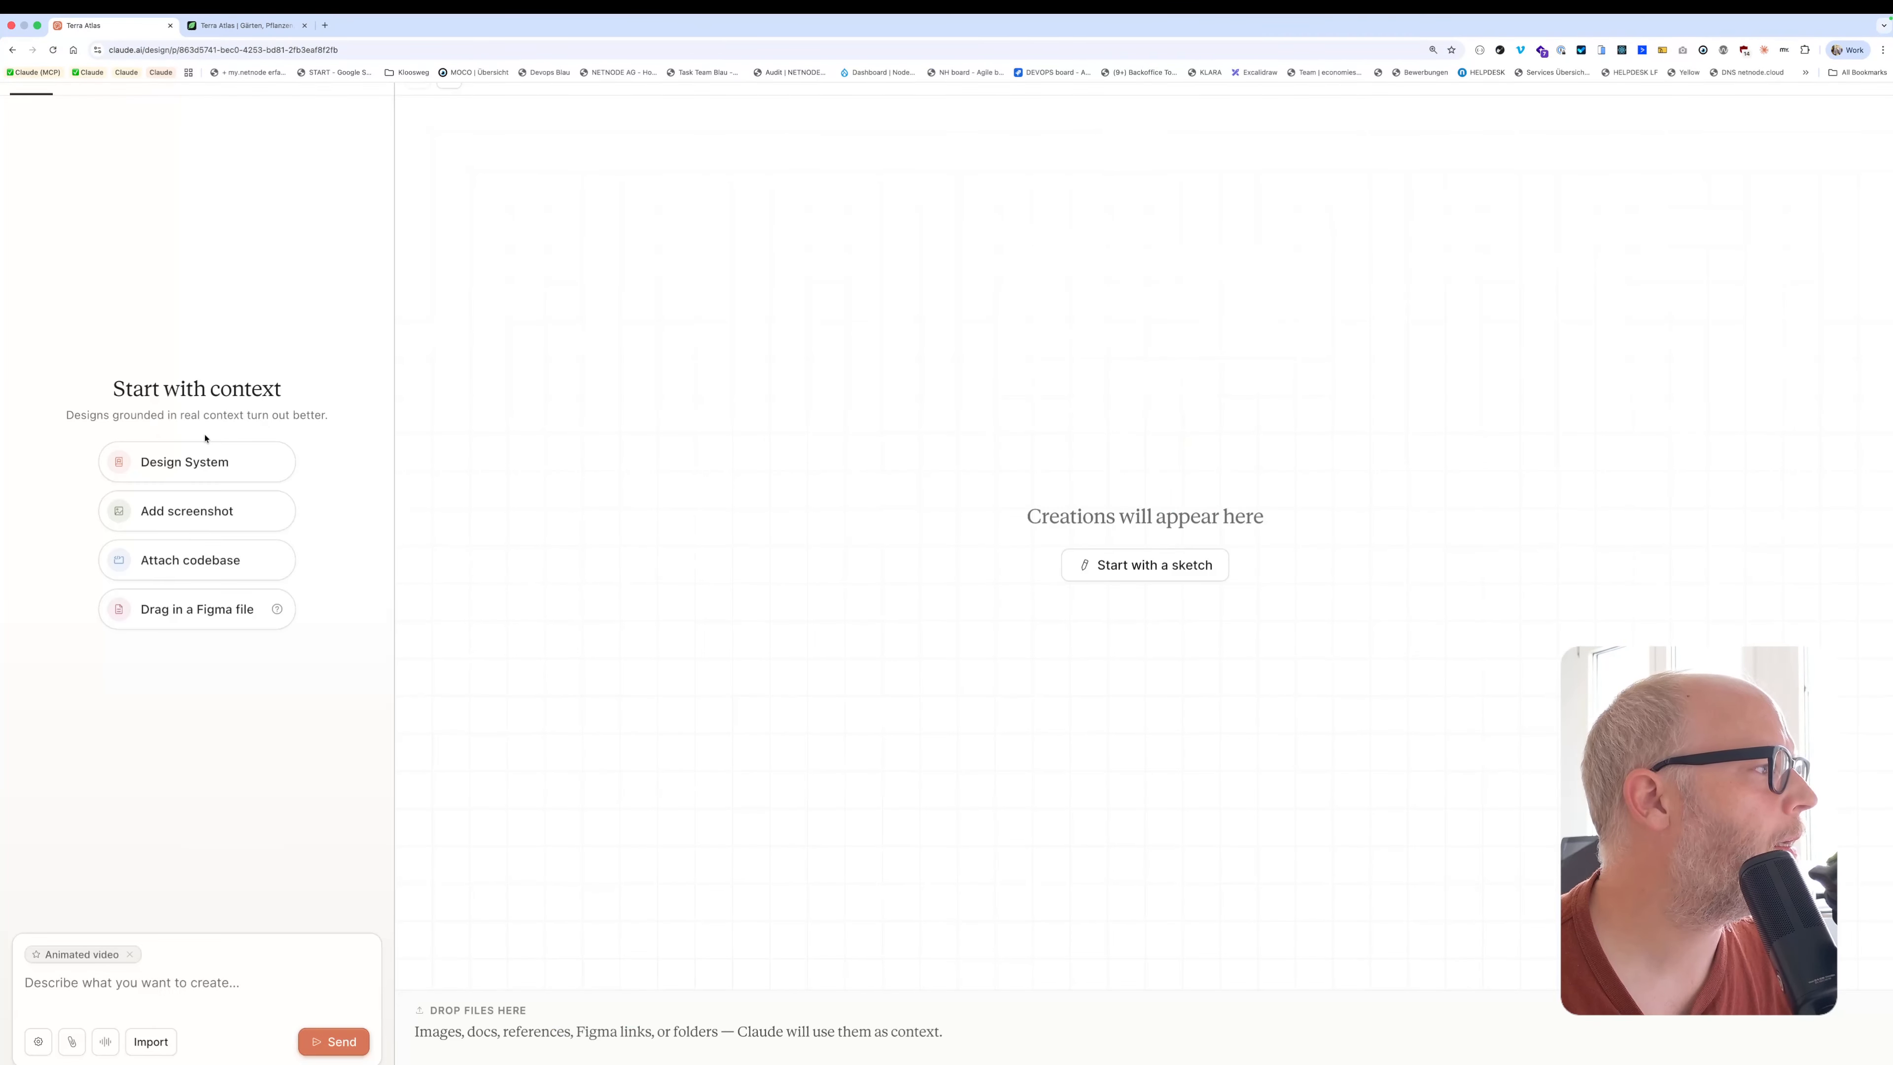
pyautogui.click(195, 517)
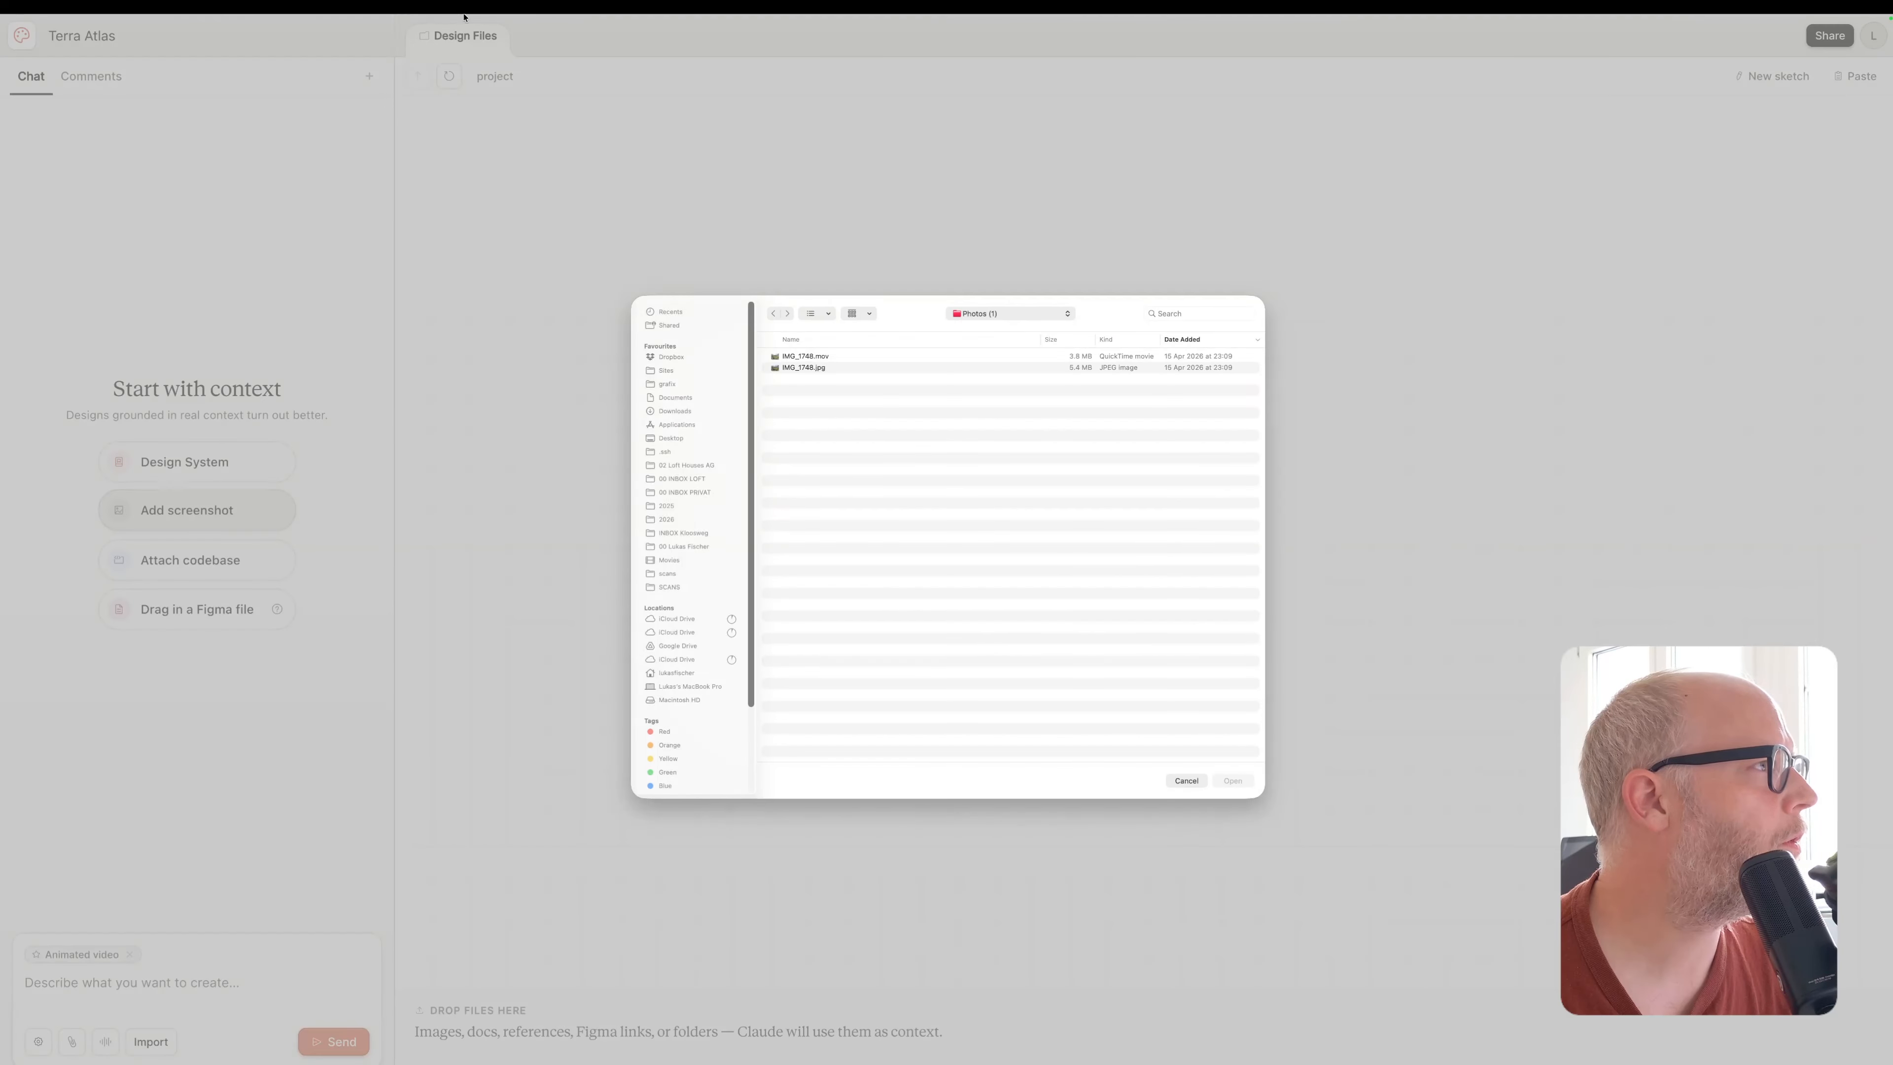
pyautogui.click(1186, 780)
pyautogui.moveTo(313, 21)
pyautogui.click(224, 46)
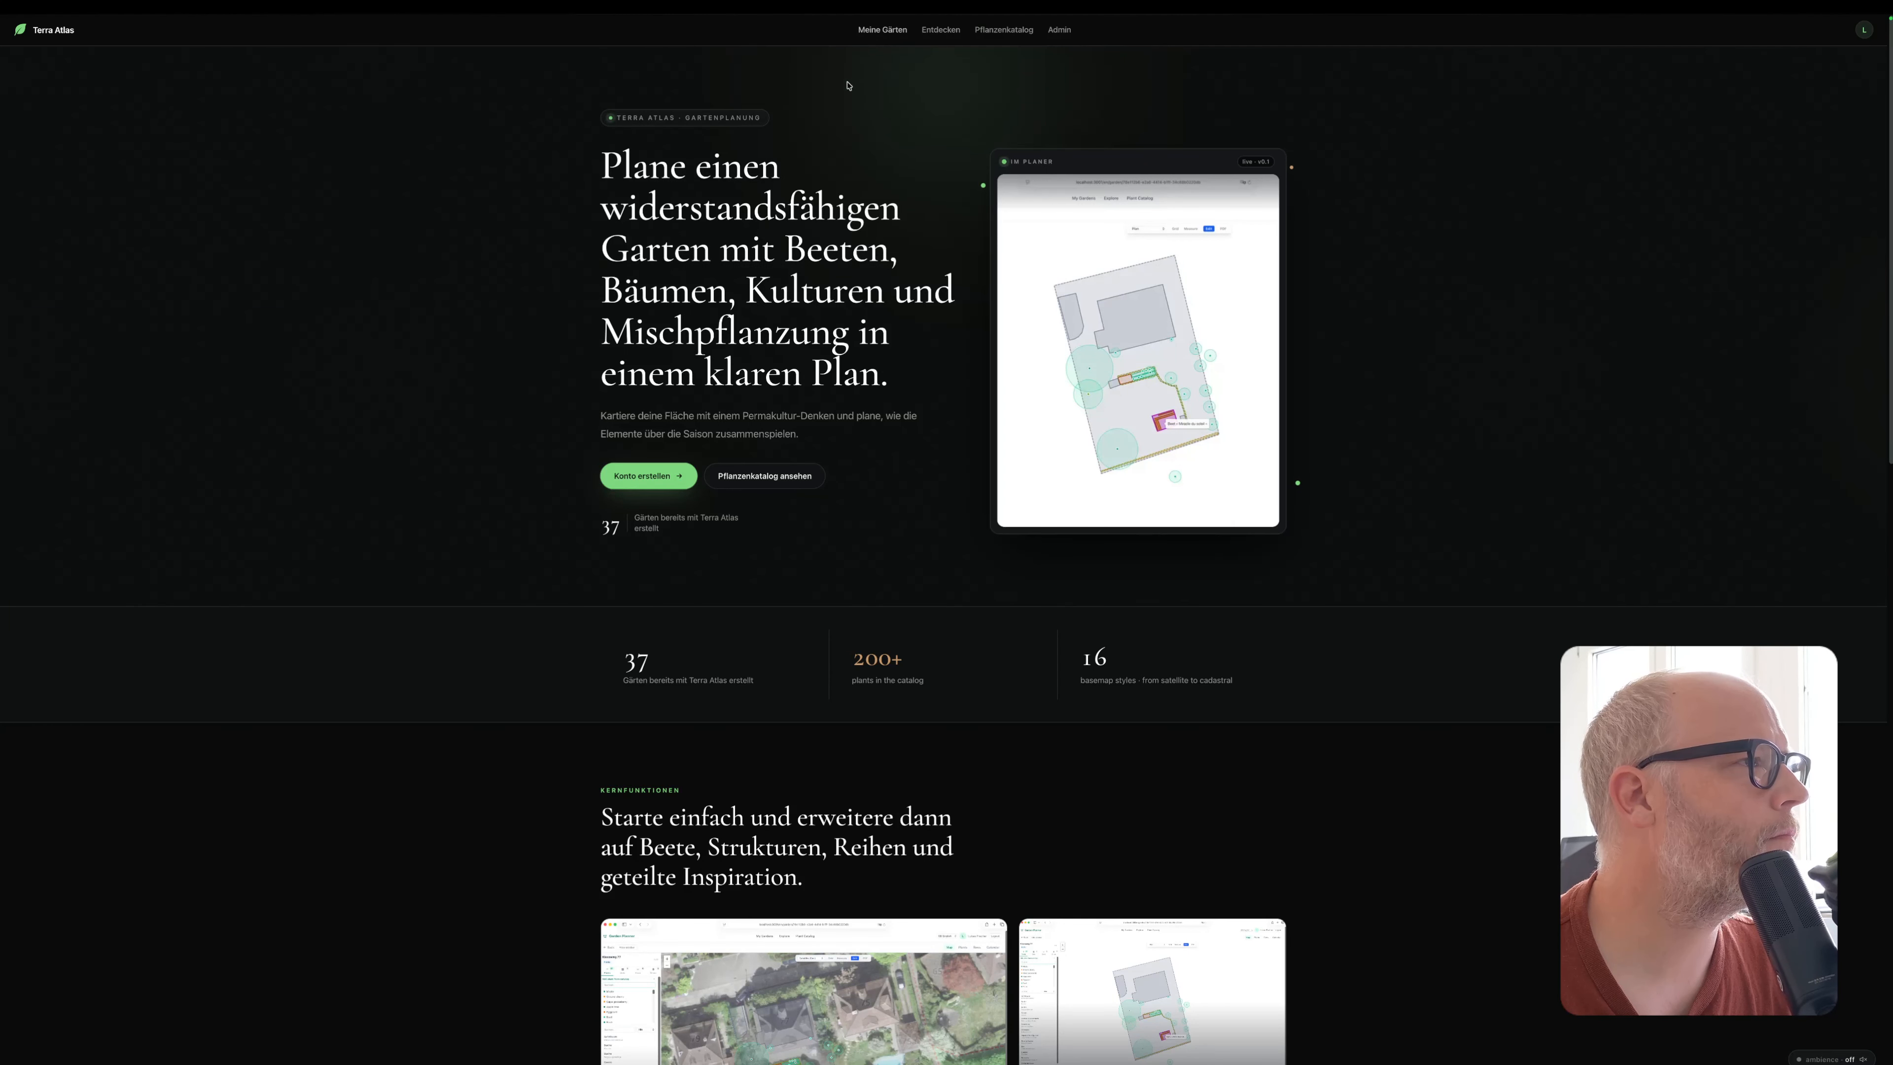
# Open the existing garden in the second row of Meine Gärten and capture a screenshot of its map view
pyautogui.click(894, 29)
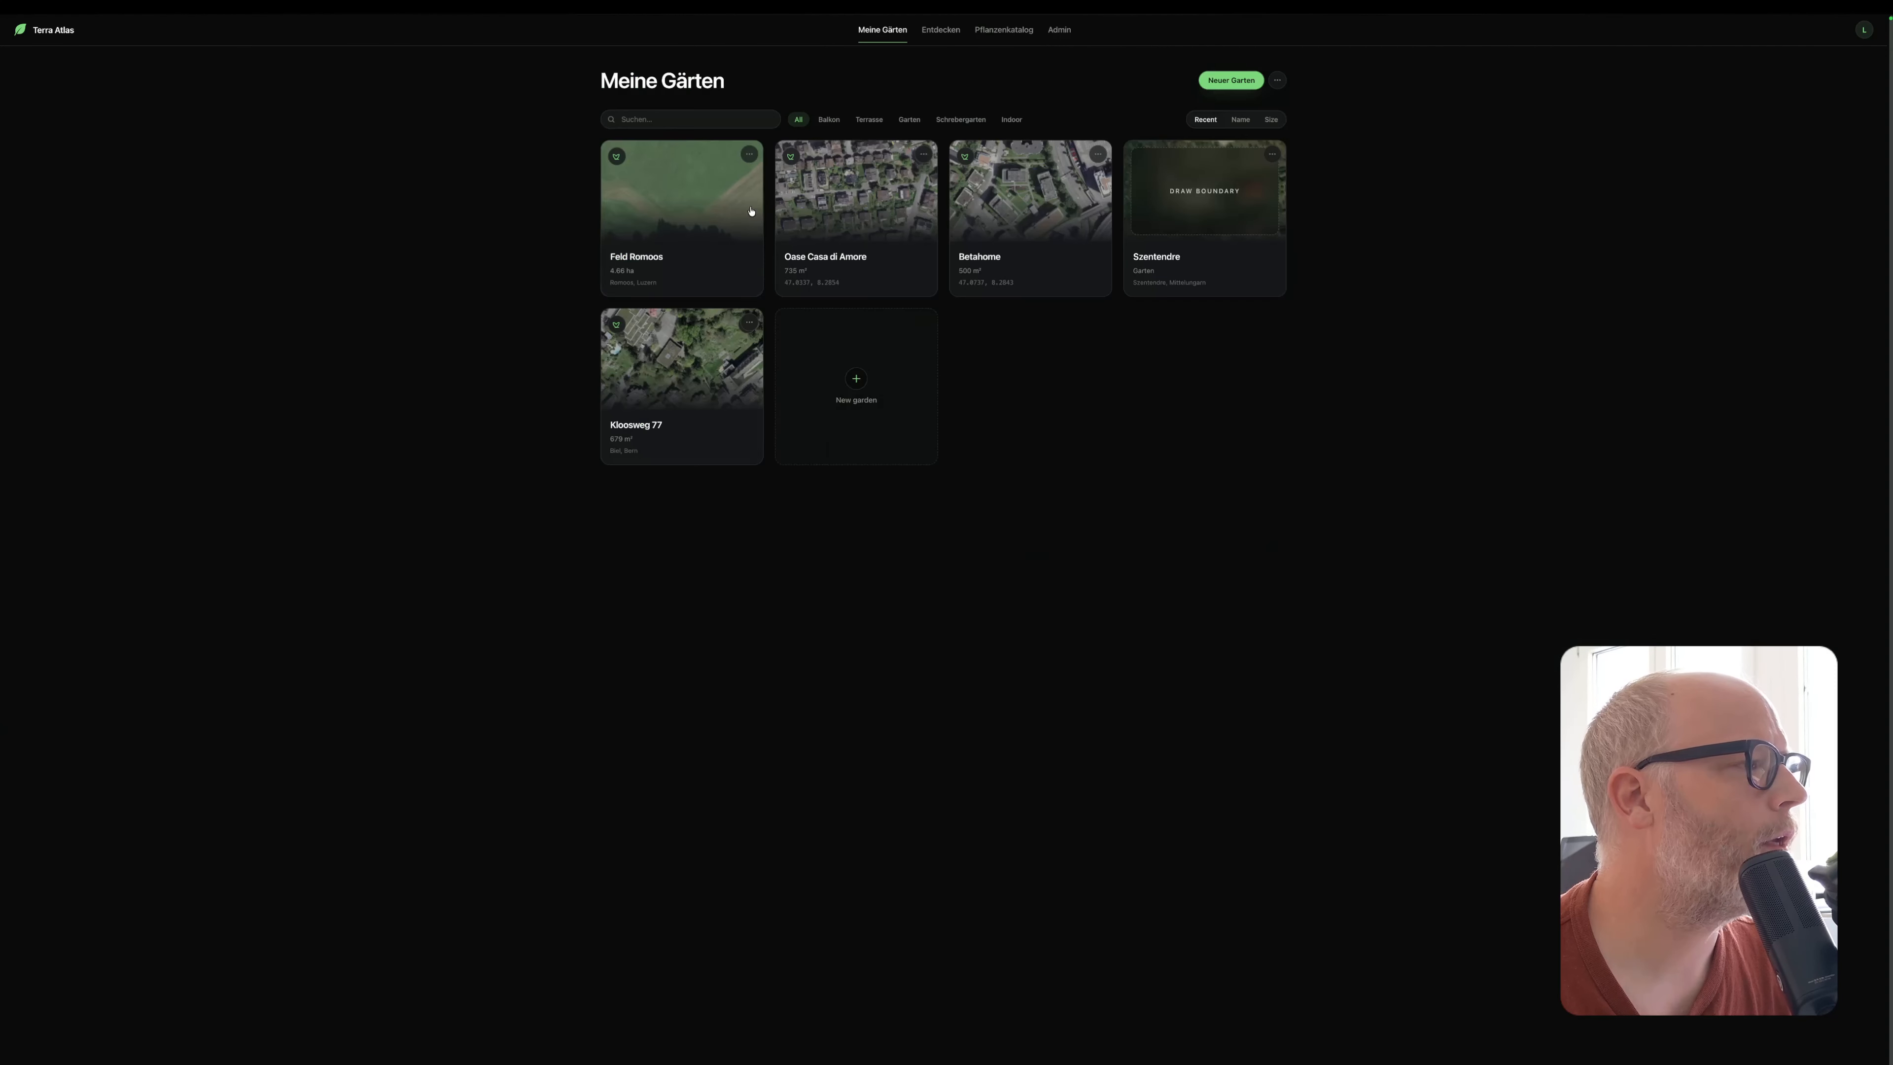
pyautogui.click(704, 417)
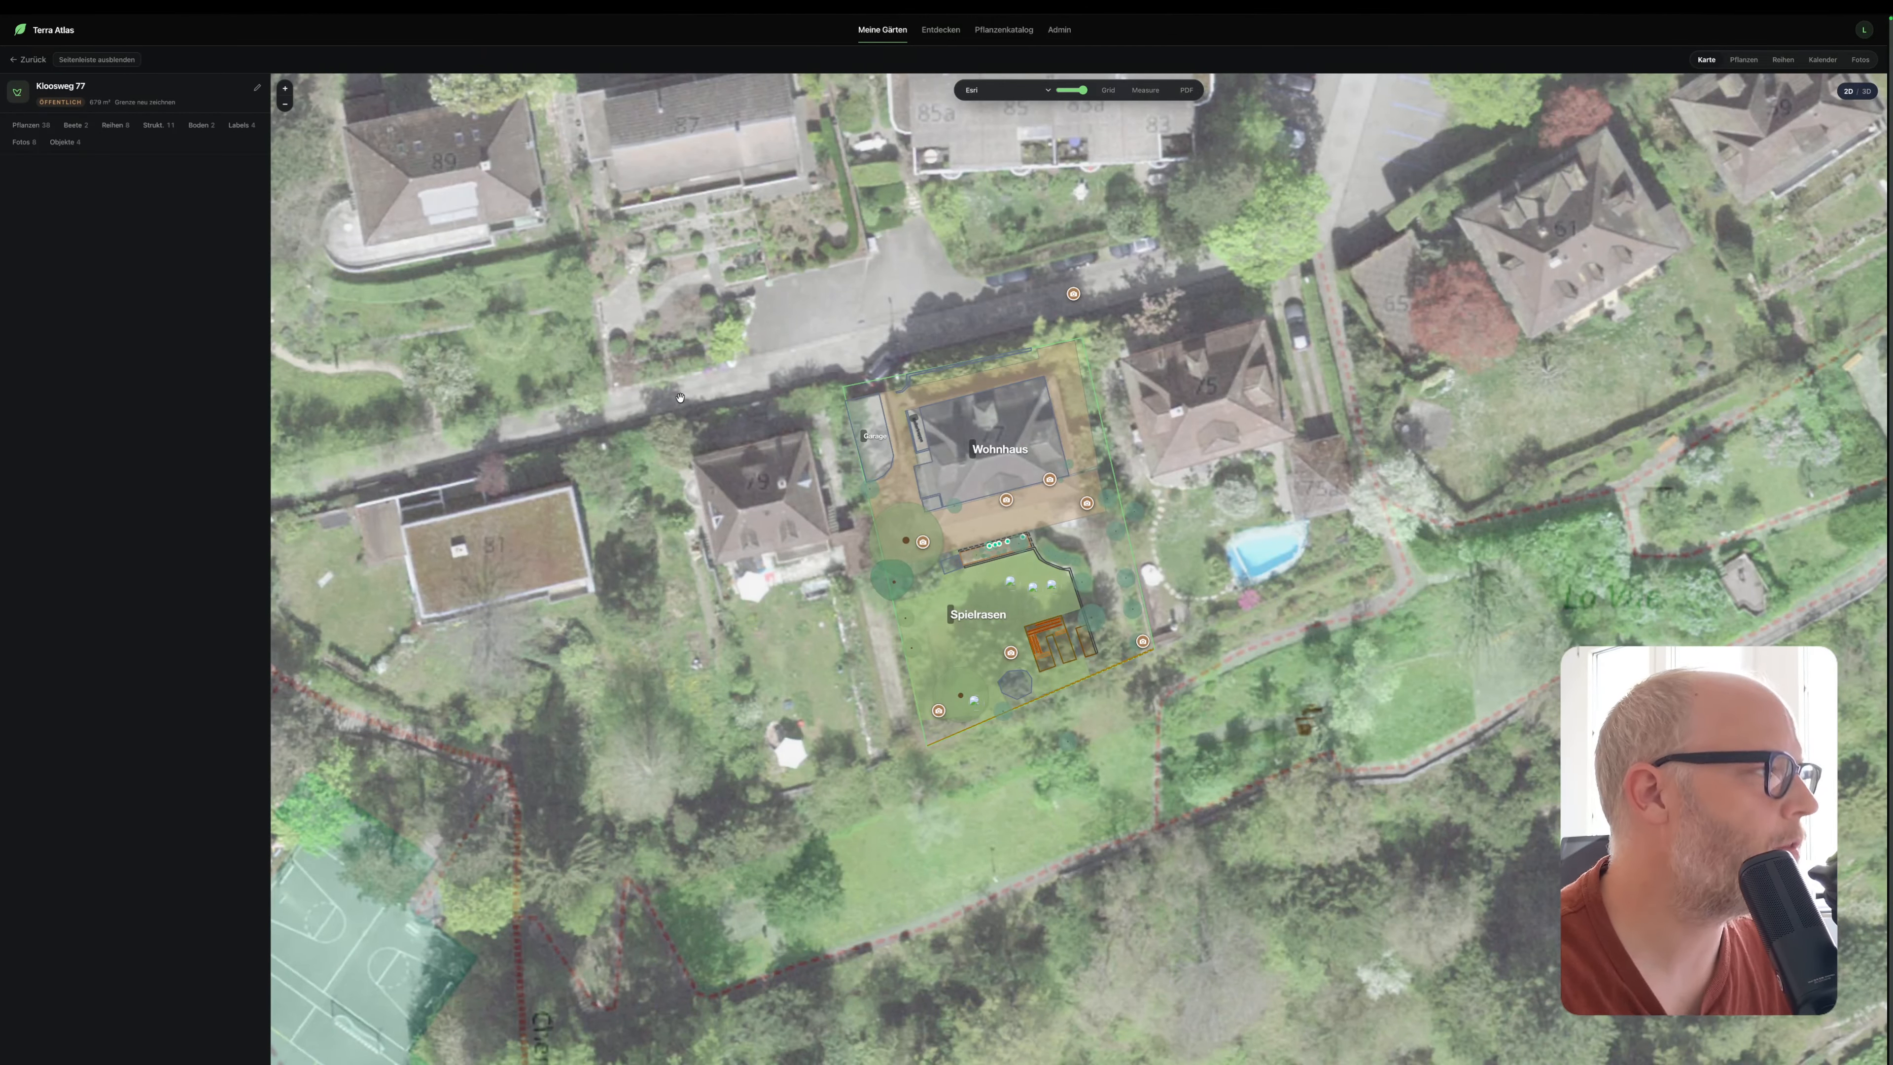
pyautogui.press('super+shift+4')
pyautogui.moveTo(1, 15); pyautogui.dragTo(1178, 639)
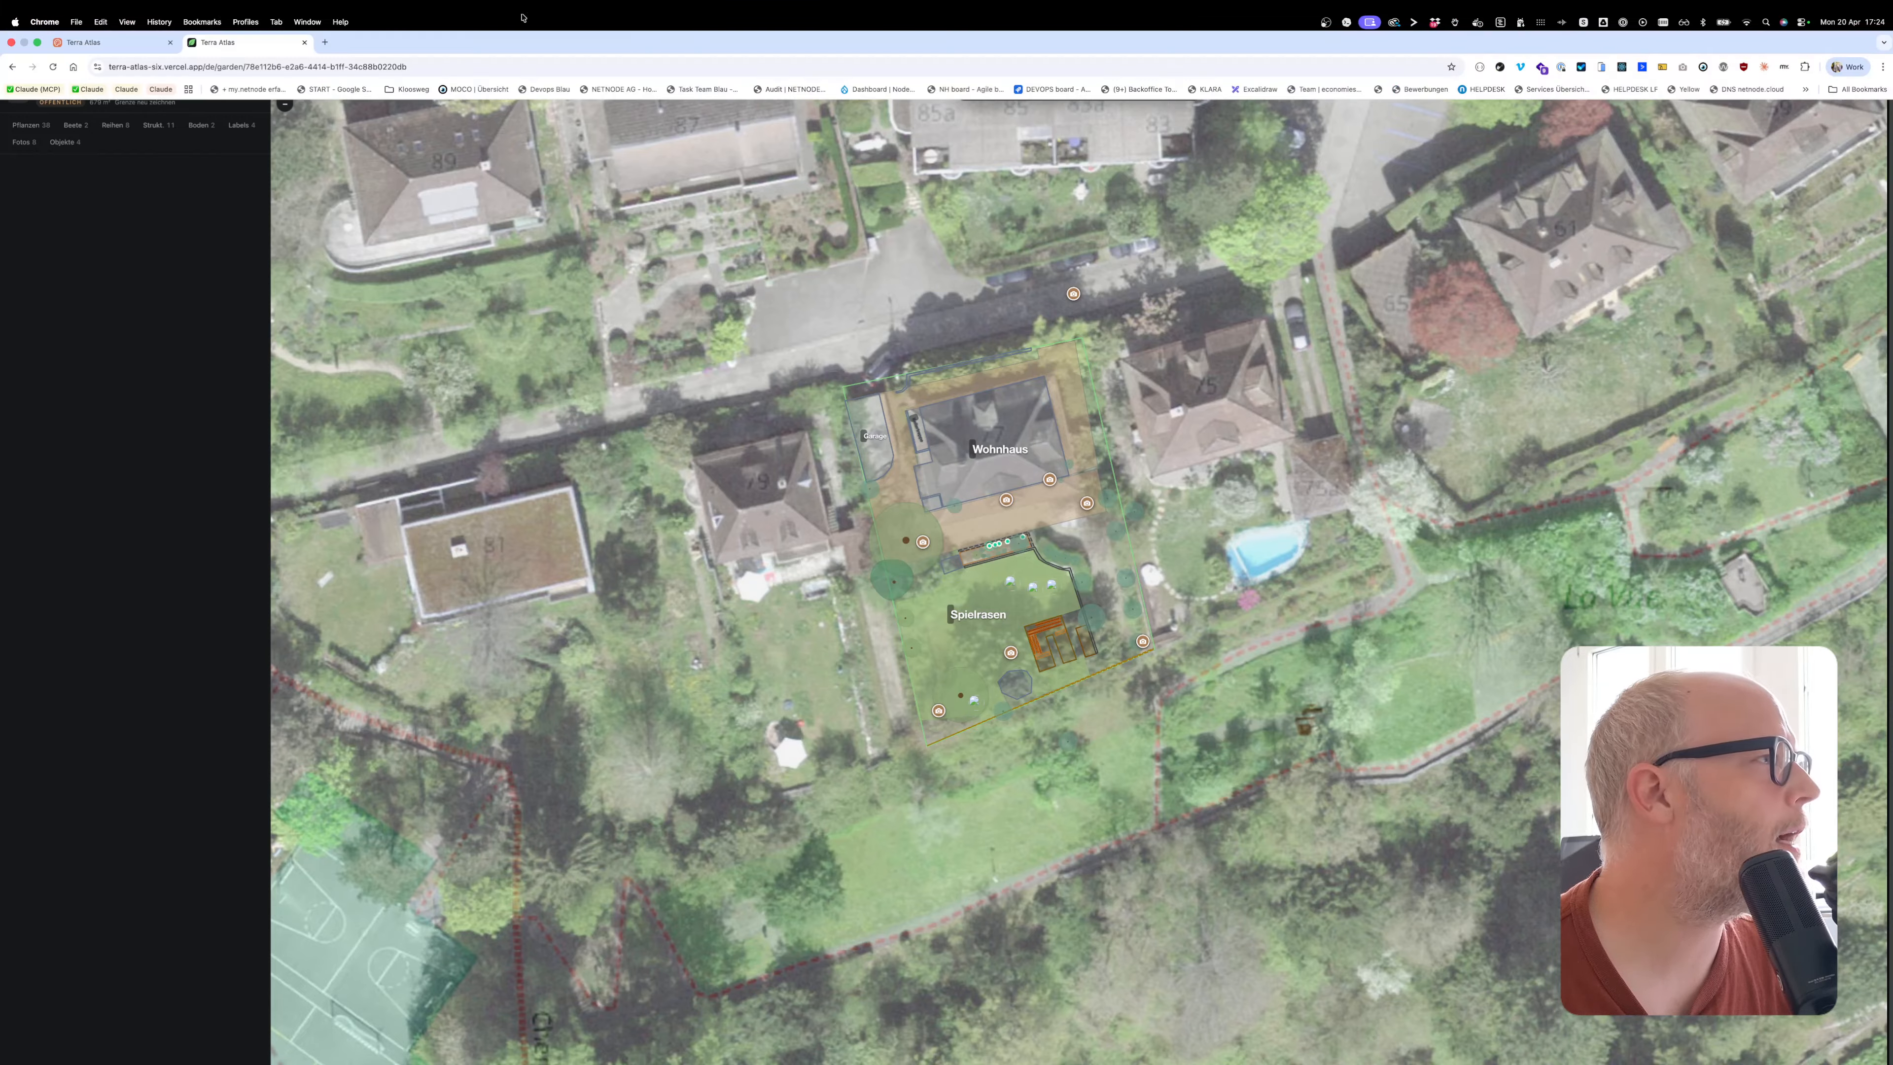
# Upload the garden map screenshot to the Terra Atlas animation project as context, and return to the garden map
pyautogui.click(112, 45)
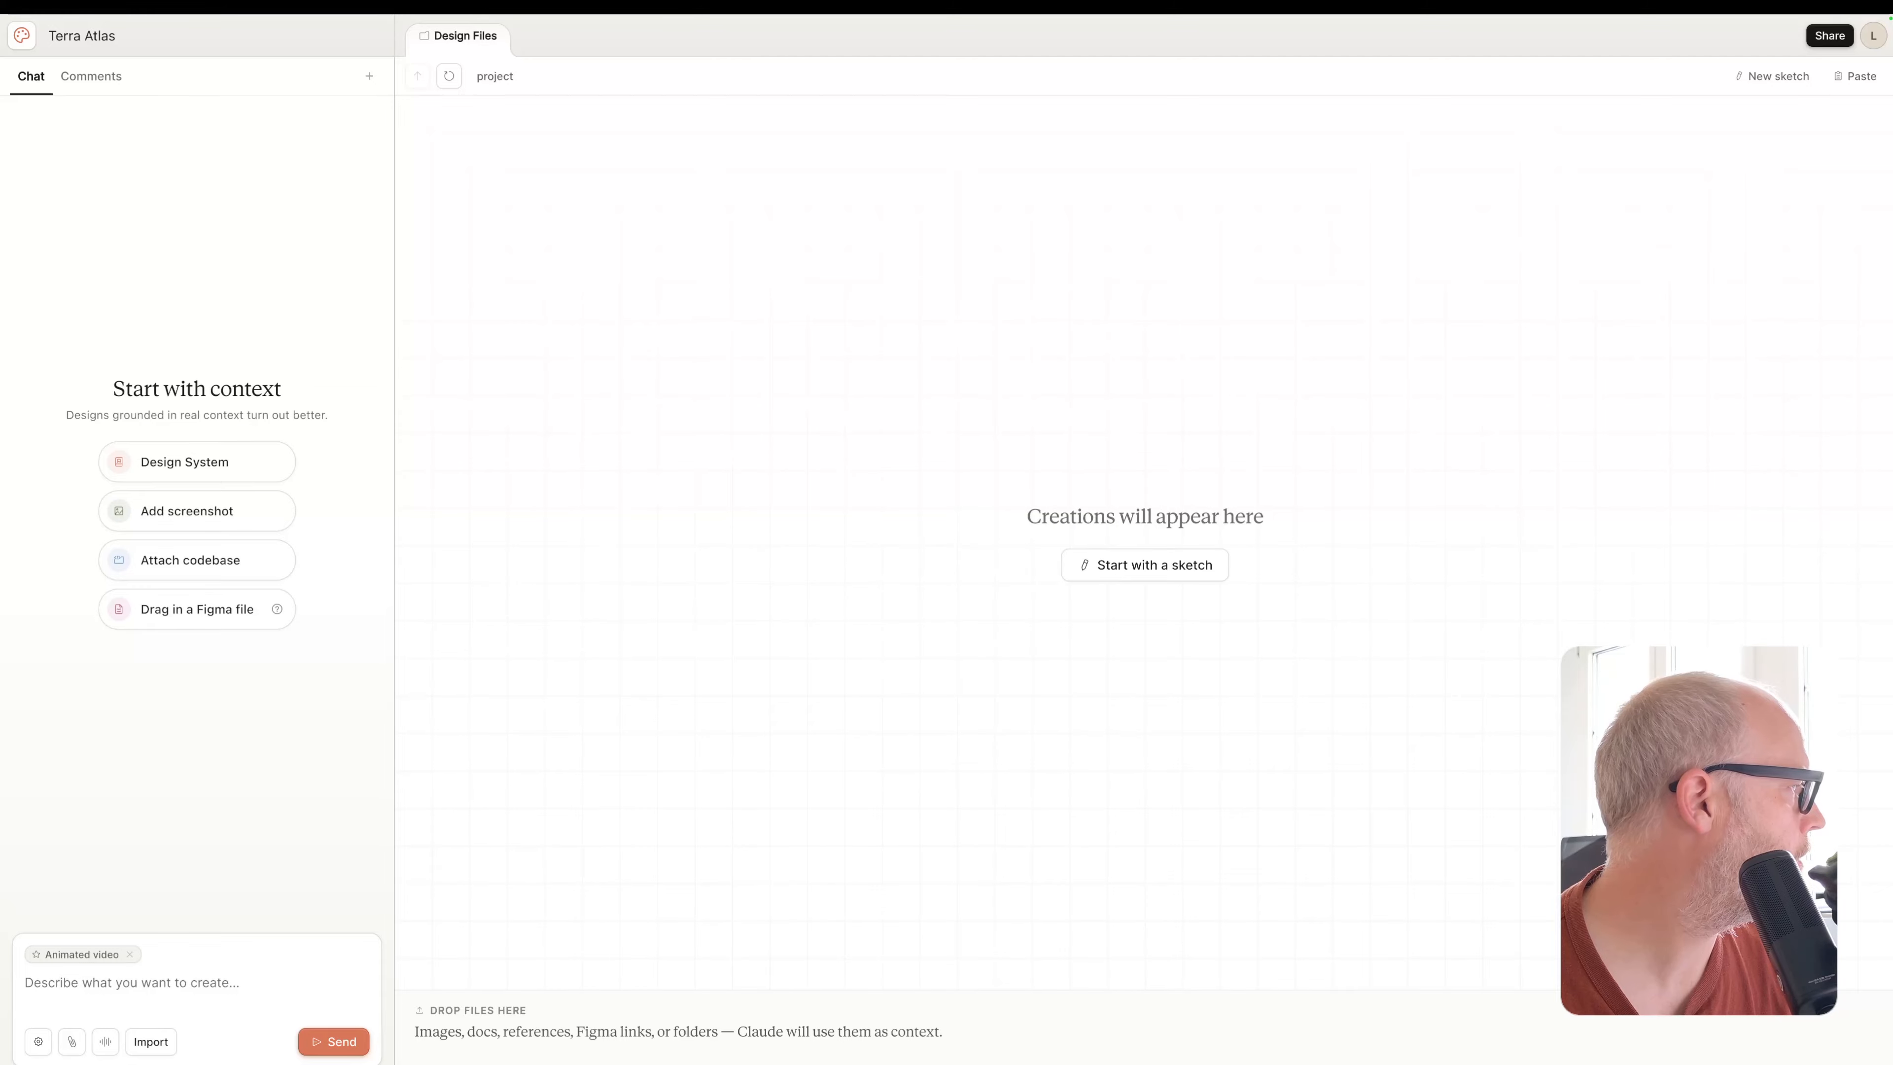
pyautogui.moveTo(0, 483); pyautogui.dragTo(224, 736)
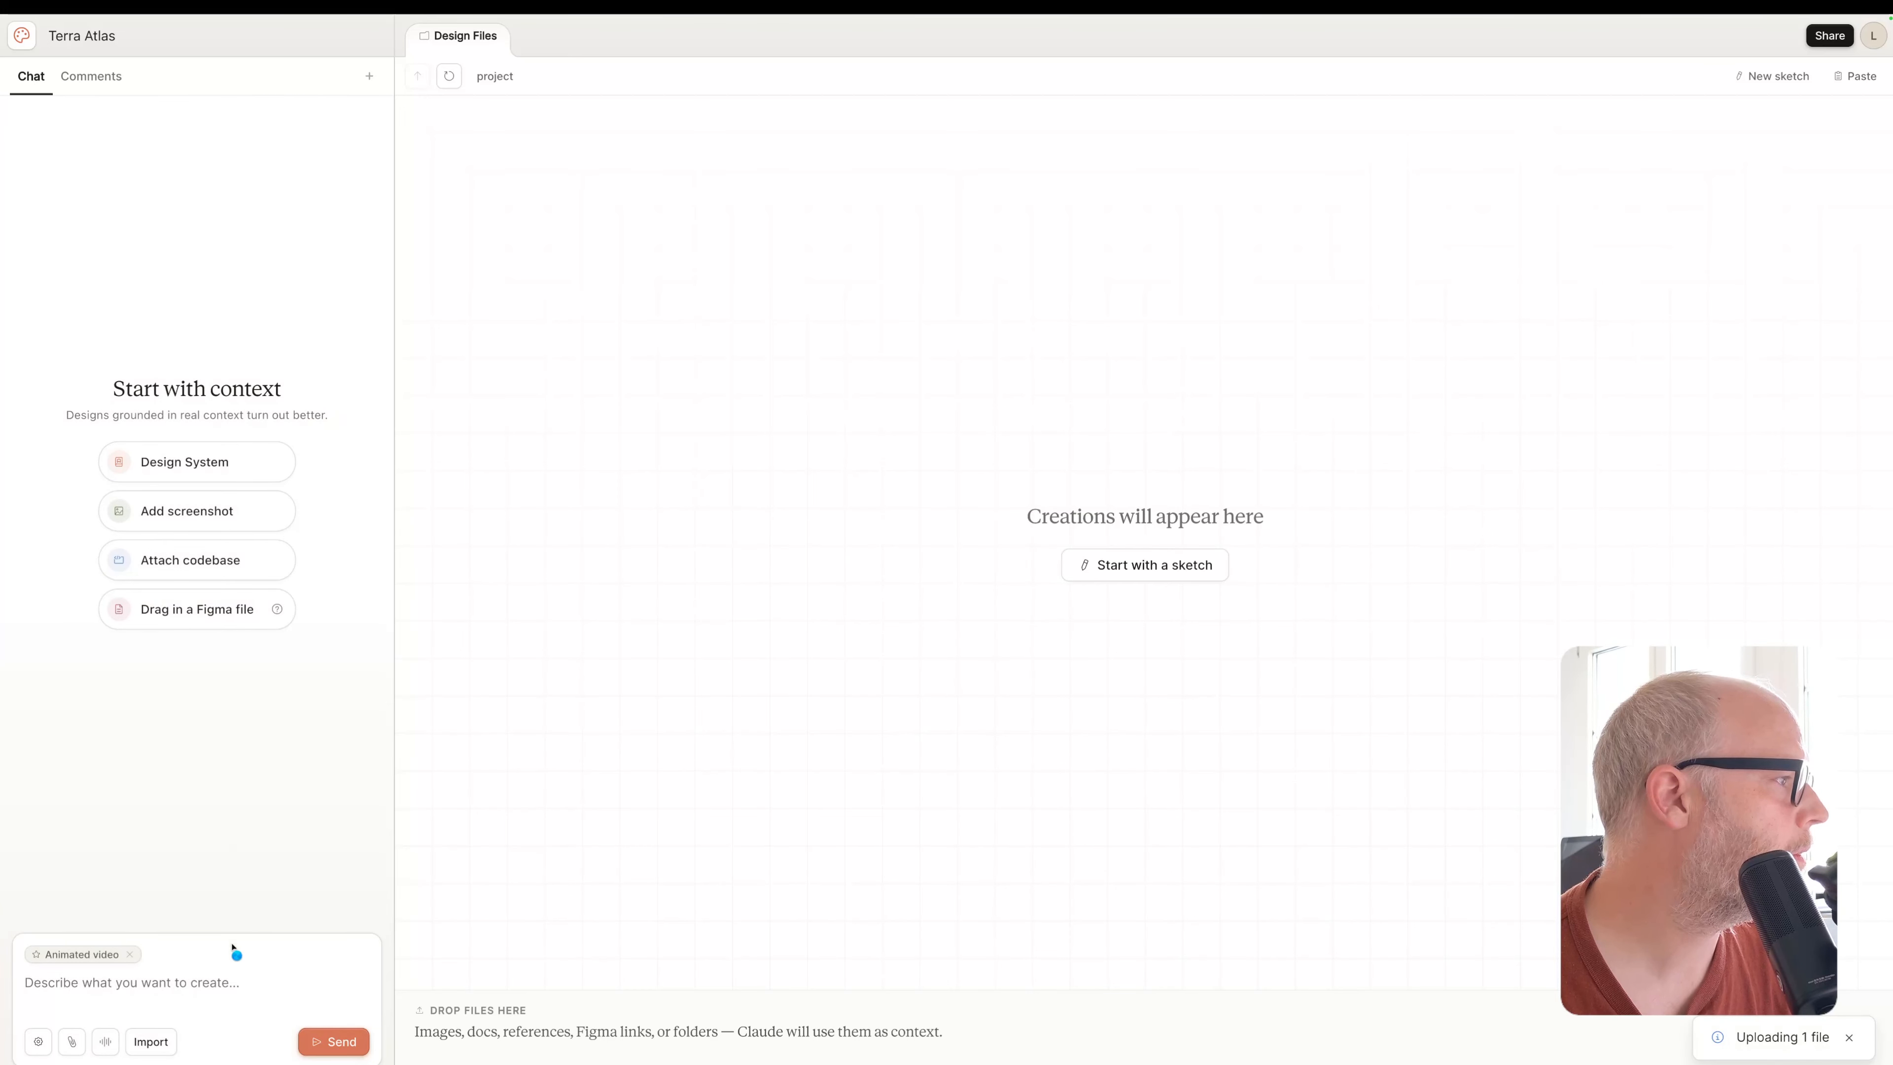
pyautogui.moveTo(345, 19)
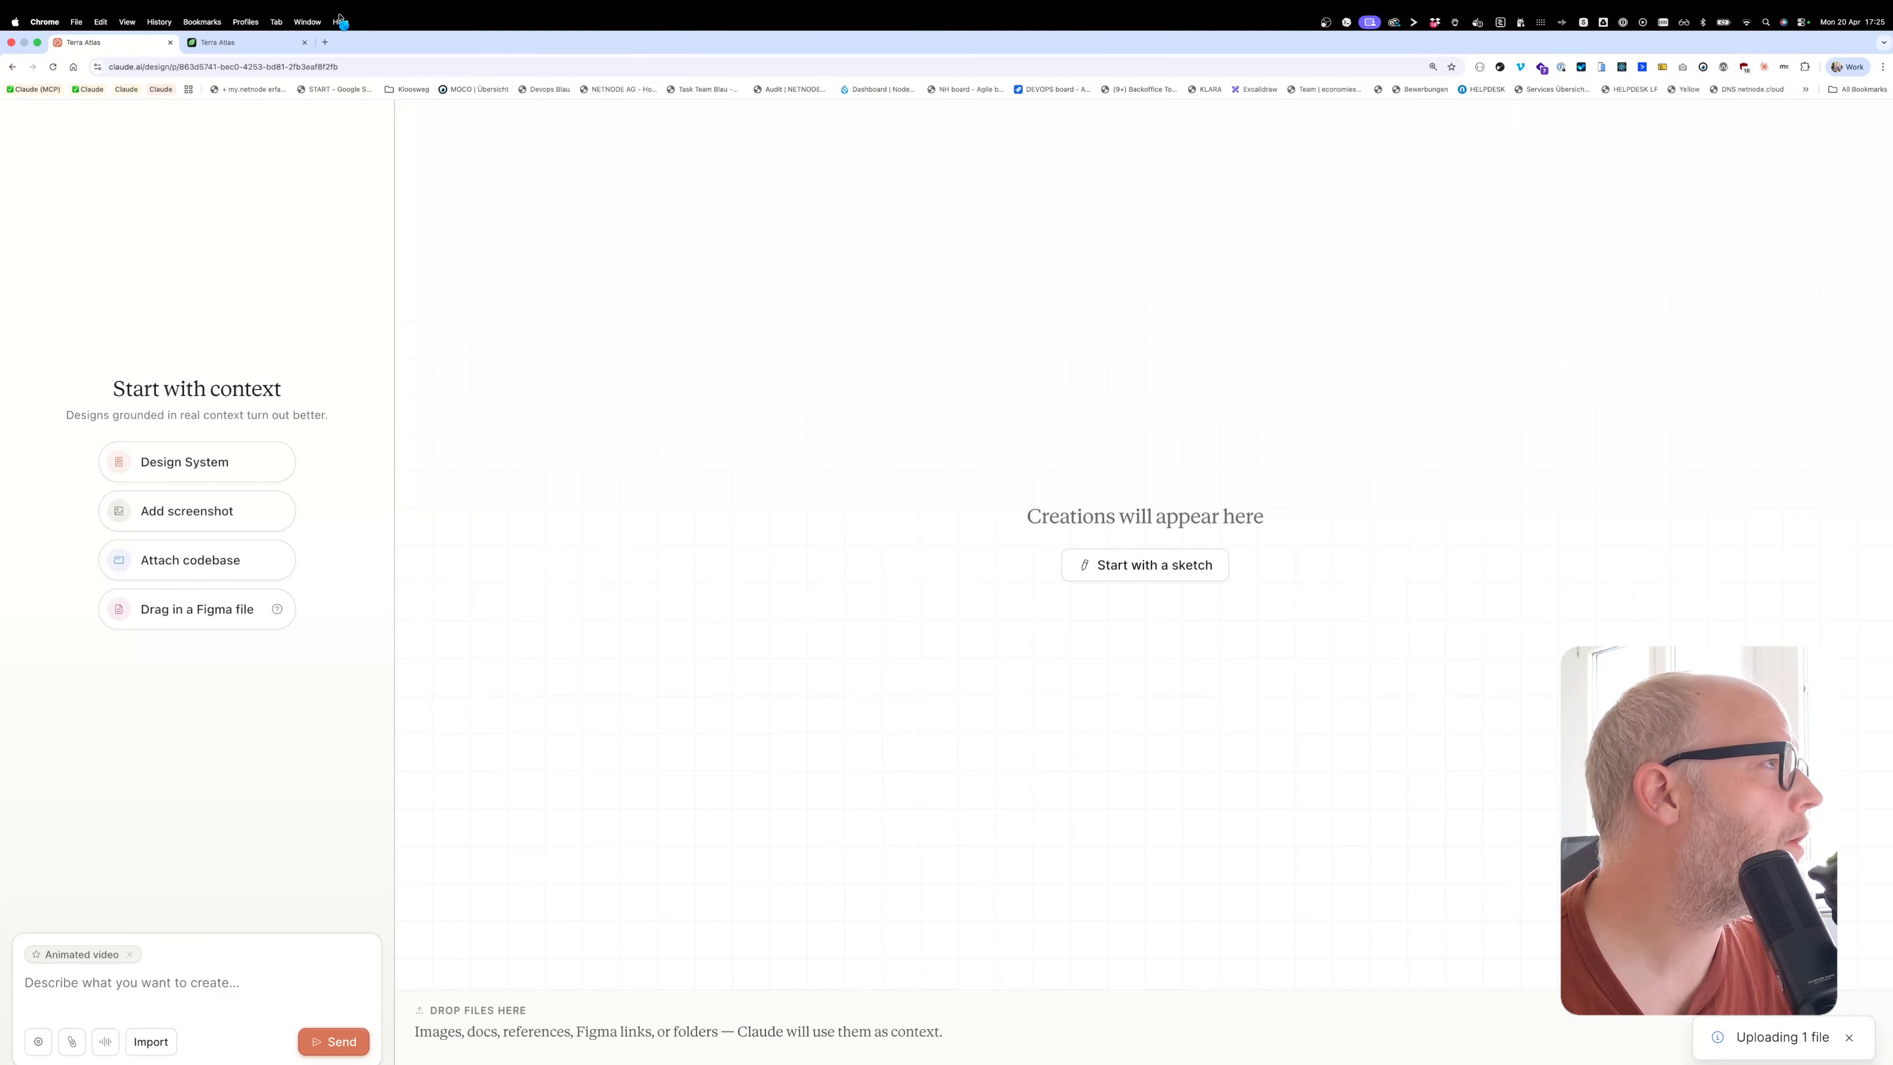
pyautogui.click(283, 25)
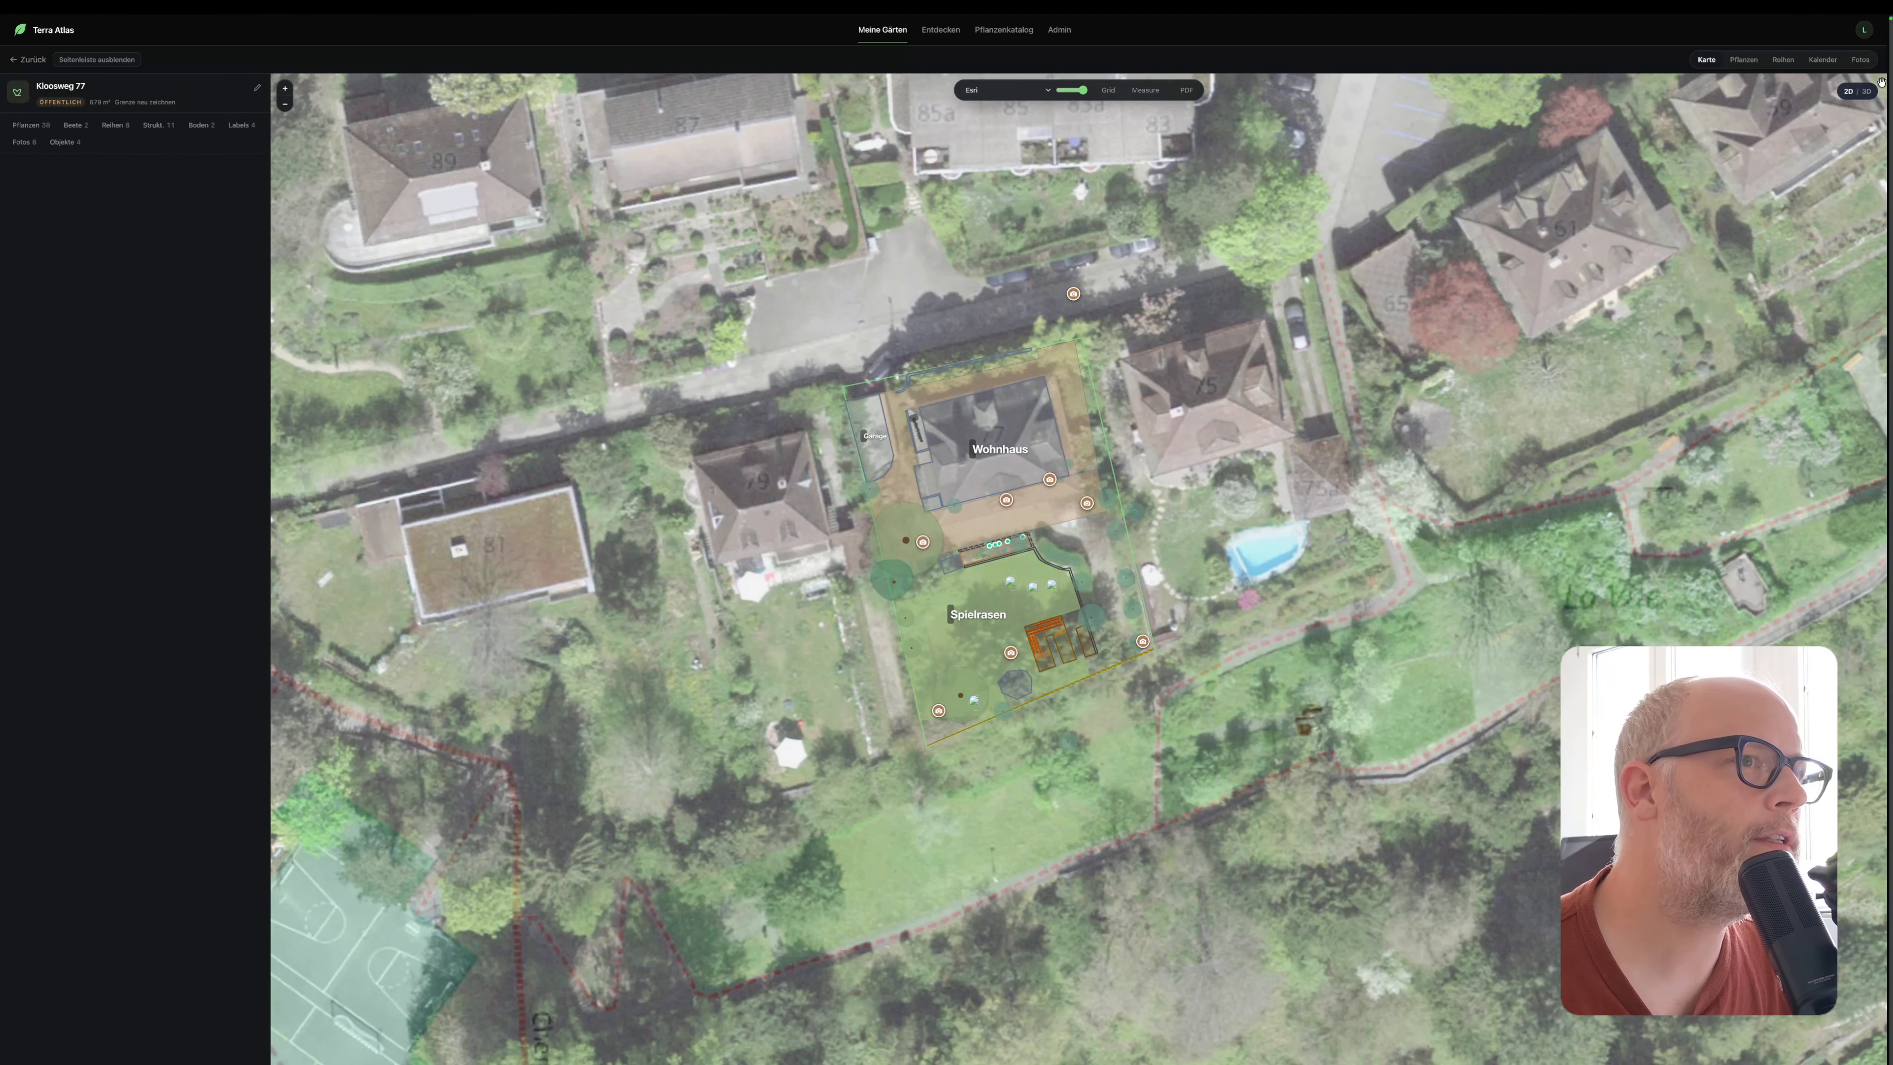
# Switch the garden map to its 3D view, orbit to a lower viewing angle, and capture a screenshot of the page
pyautogui.click(1866, 91)
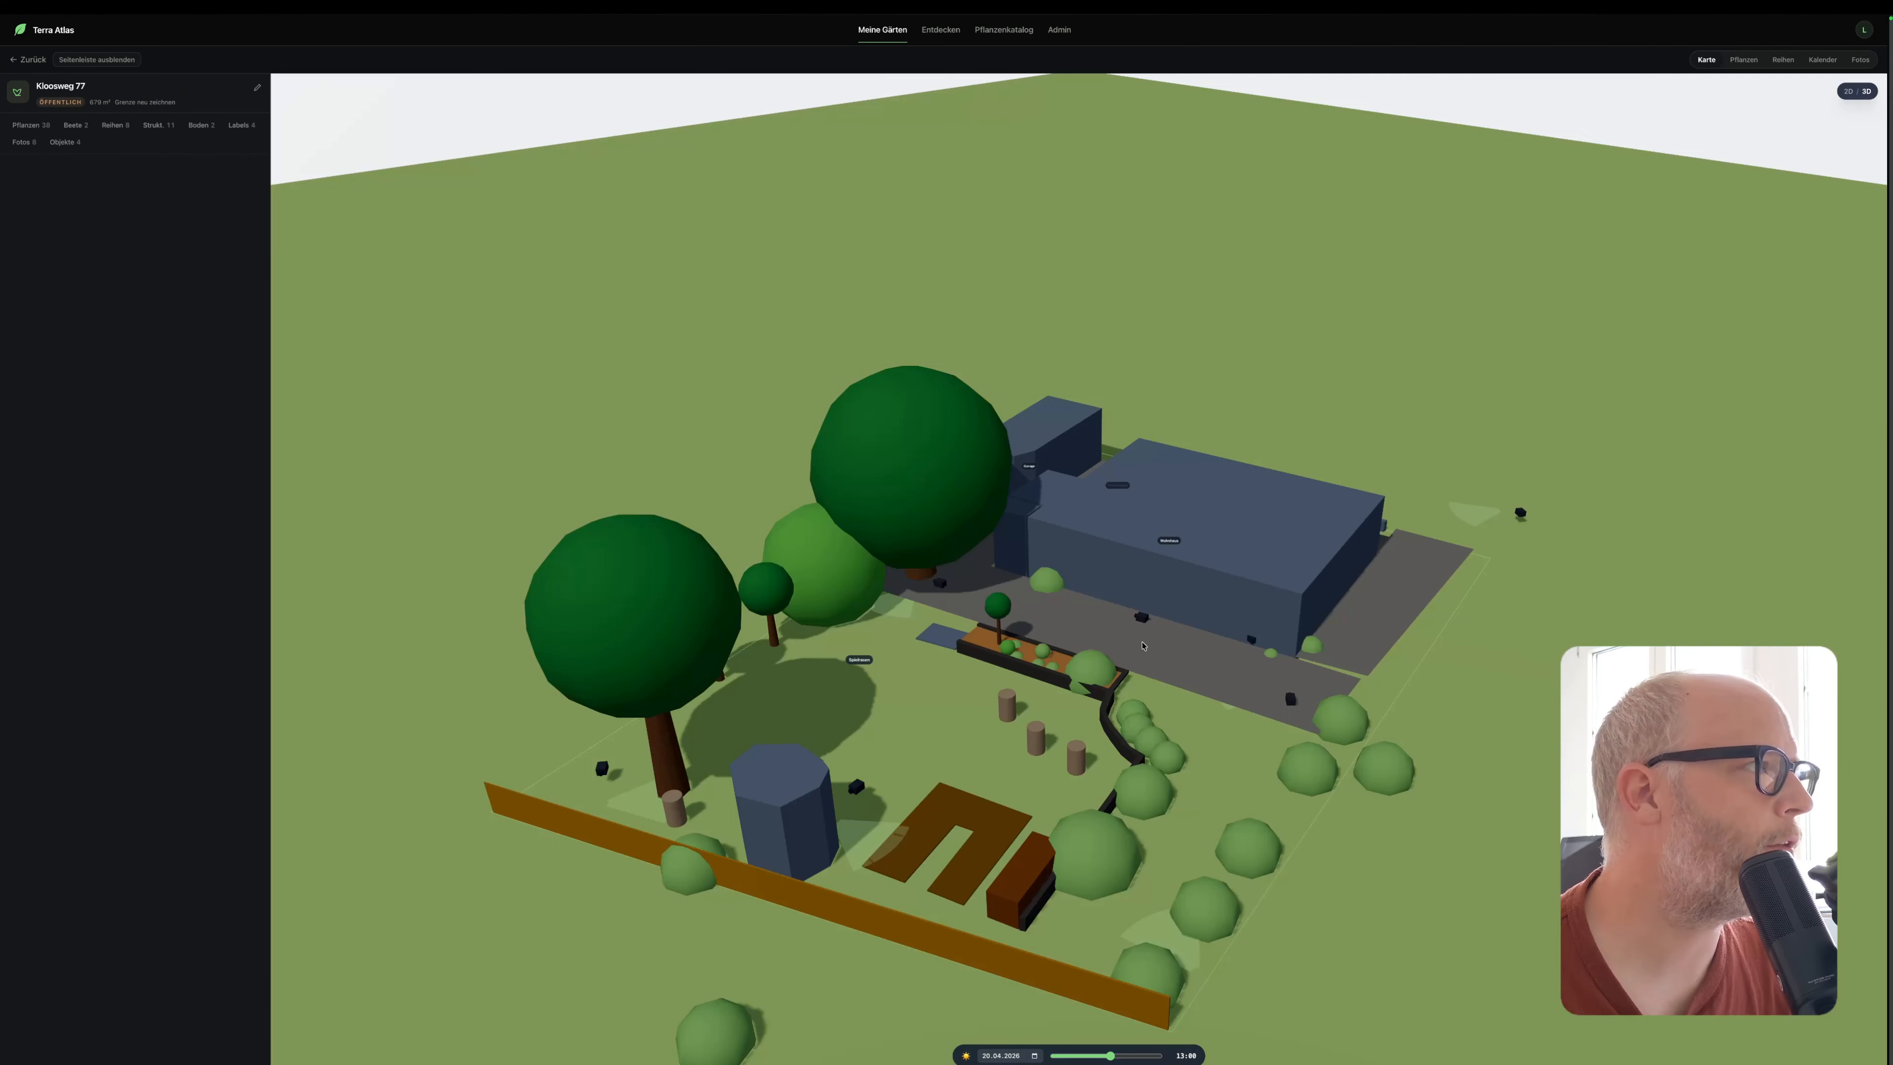
pyautogui.moveTo(1323, 837); pyautogui.dragTo(1229, 784)
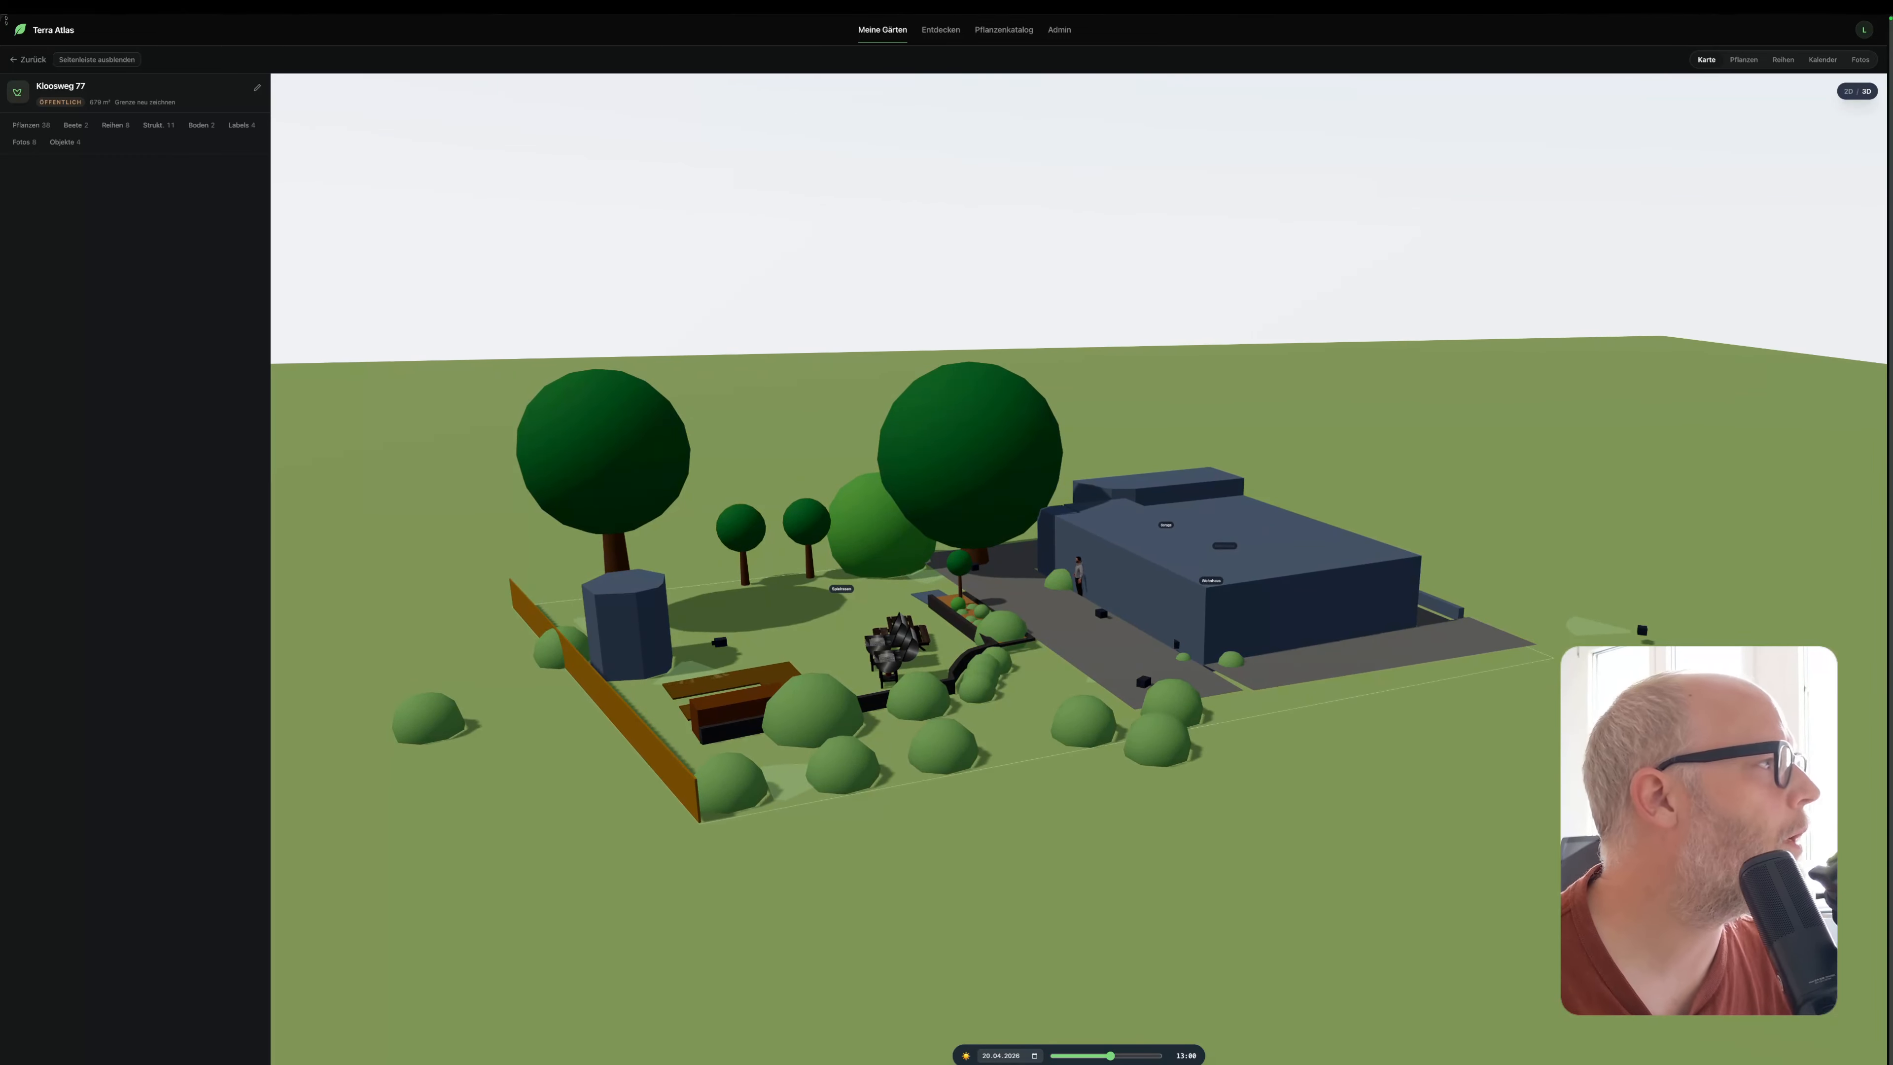
pyautogui.moveTo(2, 13); pyautogui.dragTo(1890, 1064)
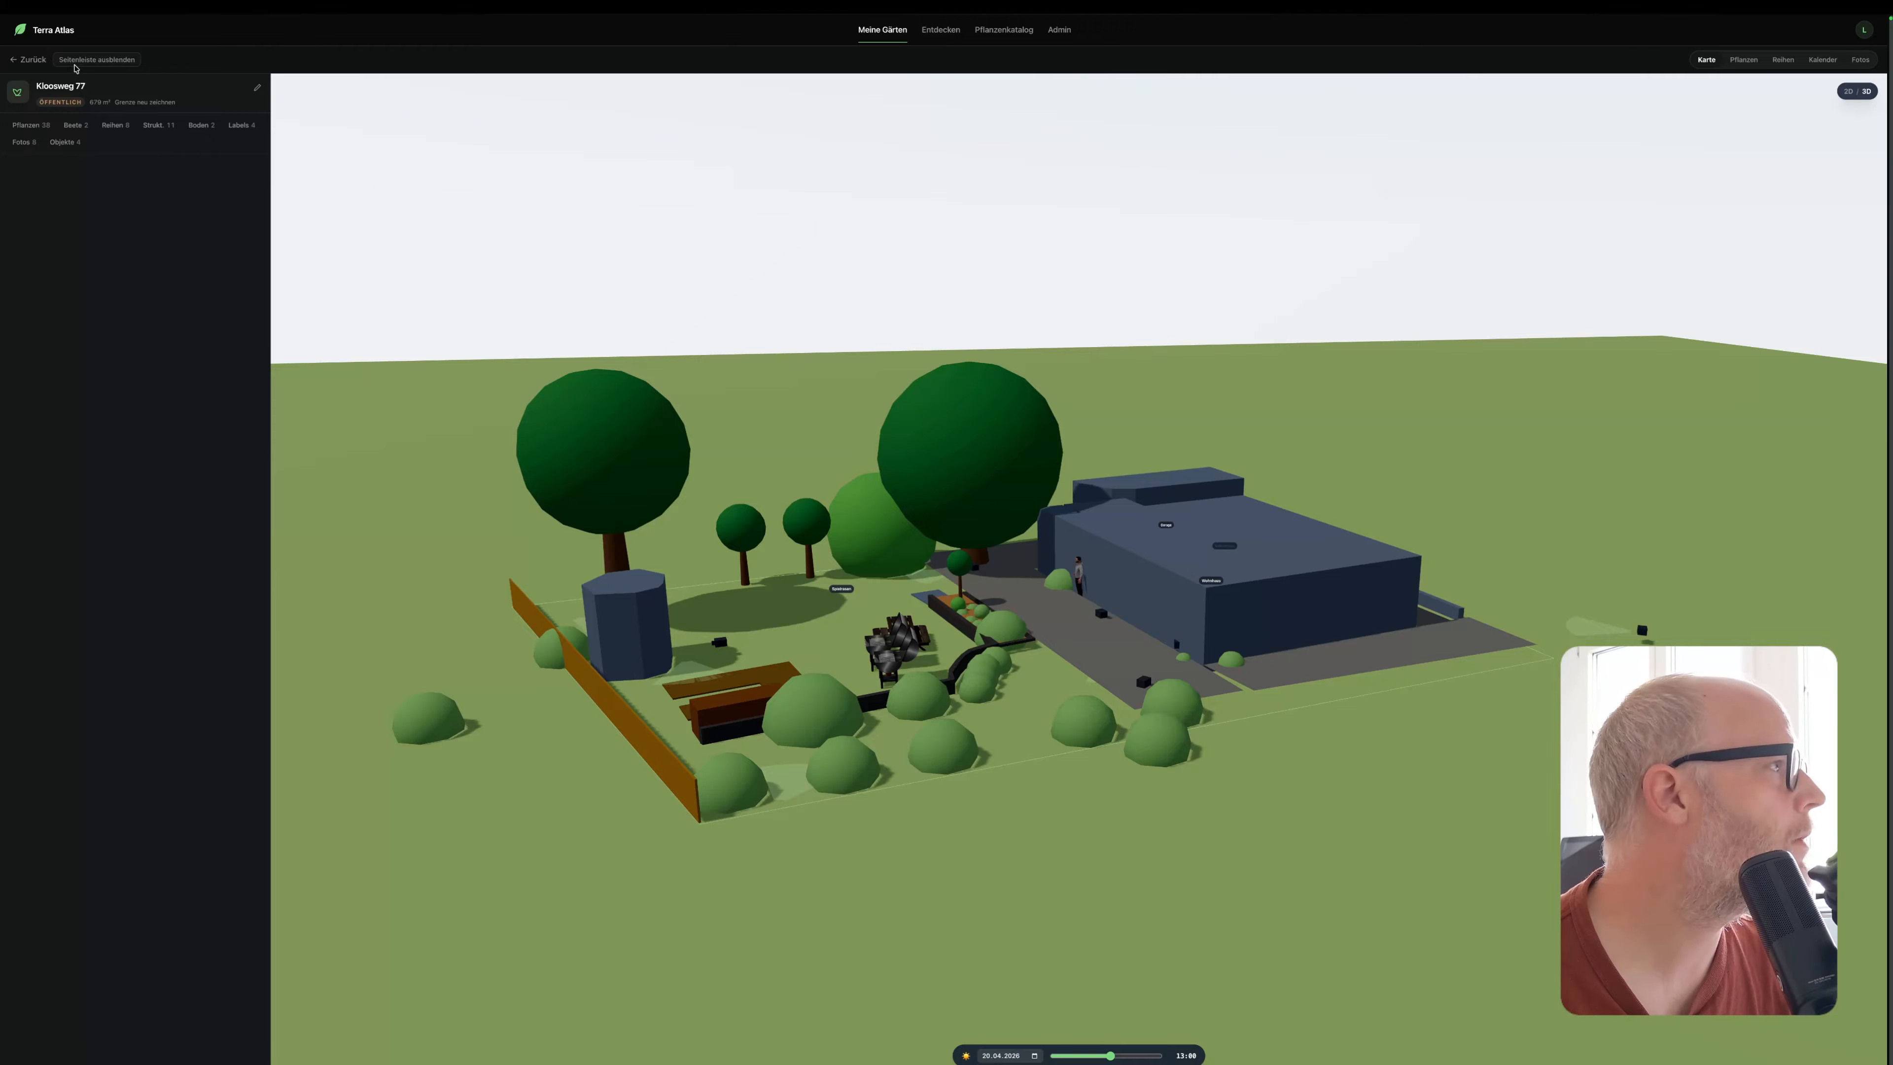
# Return to the Terra Atlas animation project and upload the 3D garden screenshot to it as context
pyautogui.moveTo(453, 15)
pyautogui.click(119, 47)
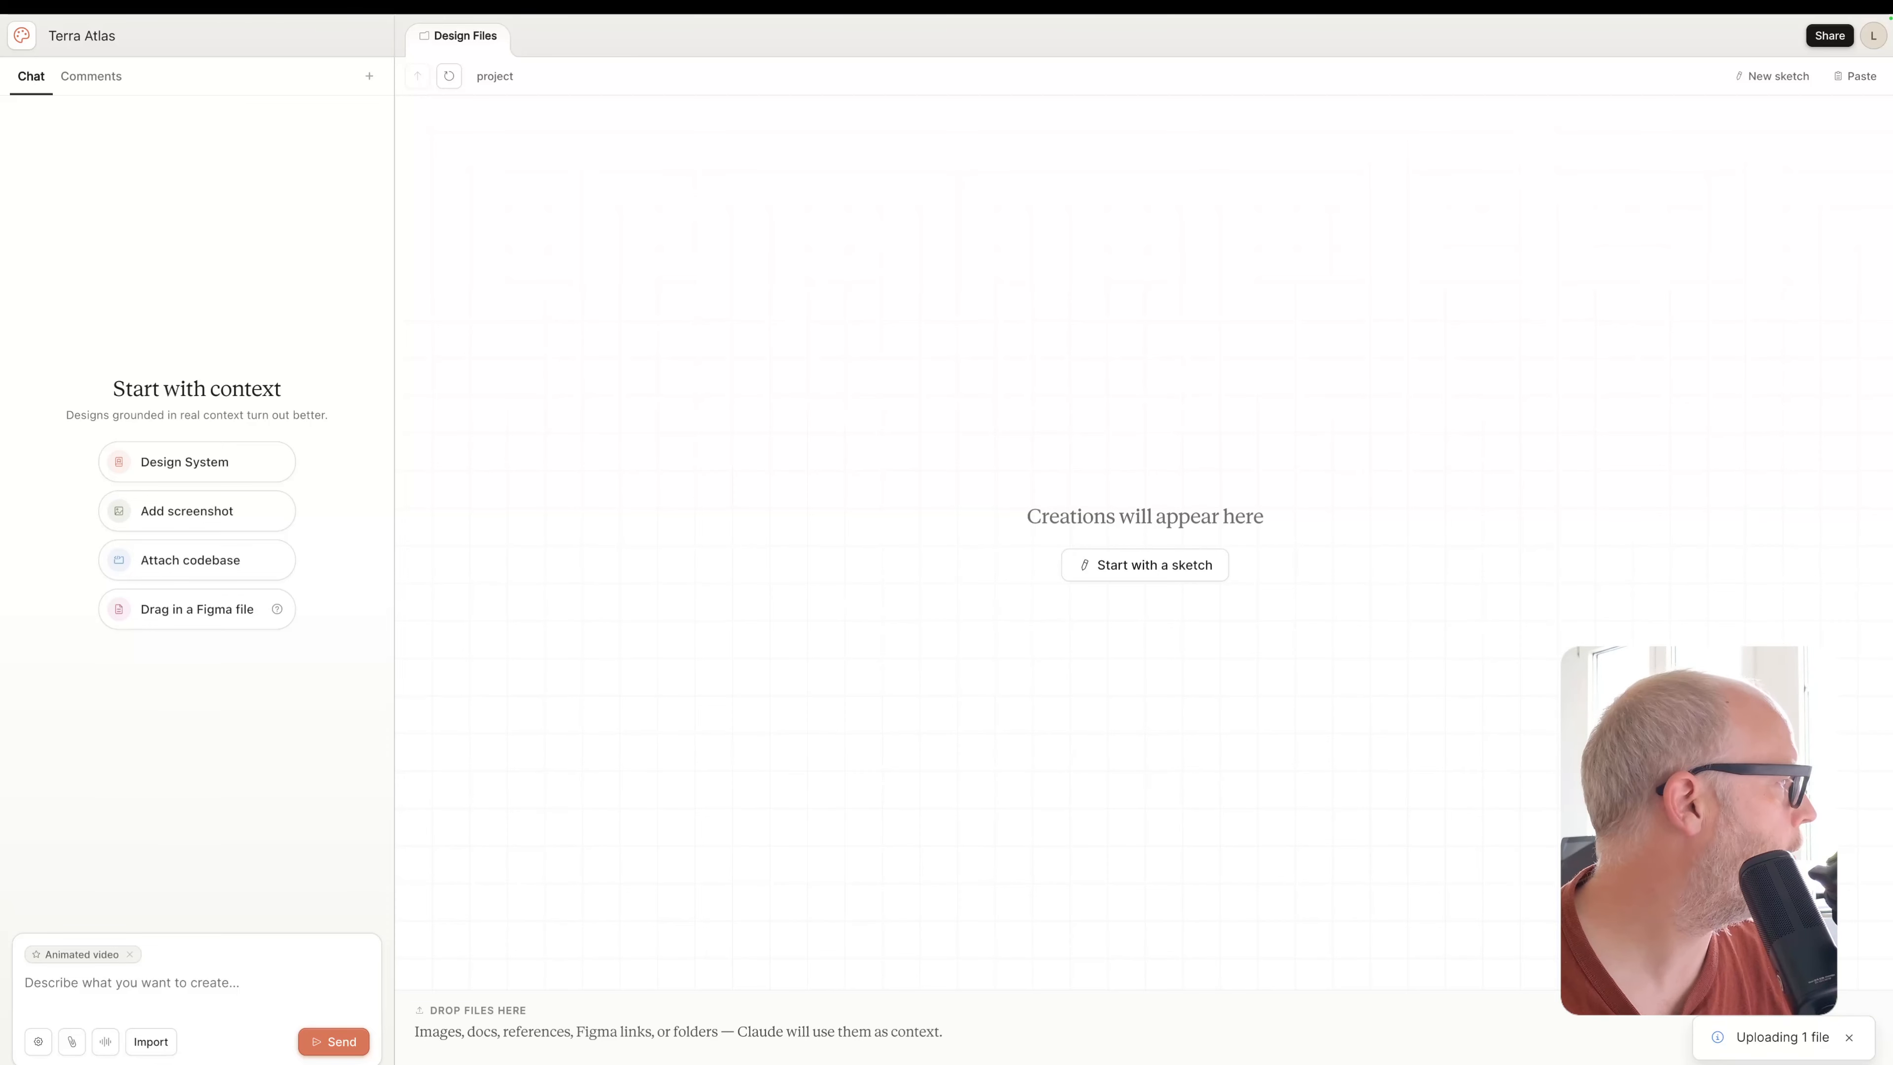
pyautogui.moveTo(2, 643); pyautogui.dragTo(207, 753)
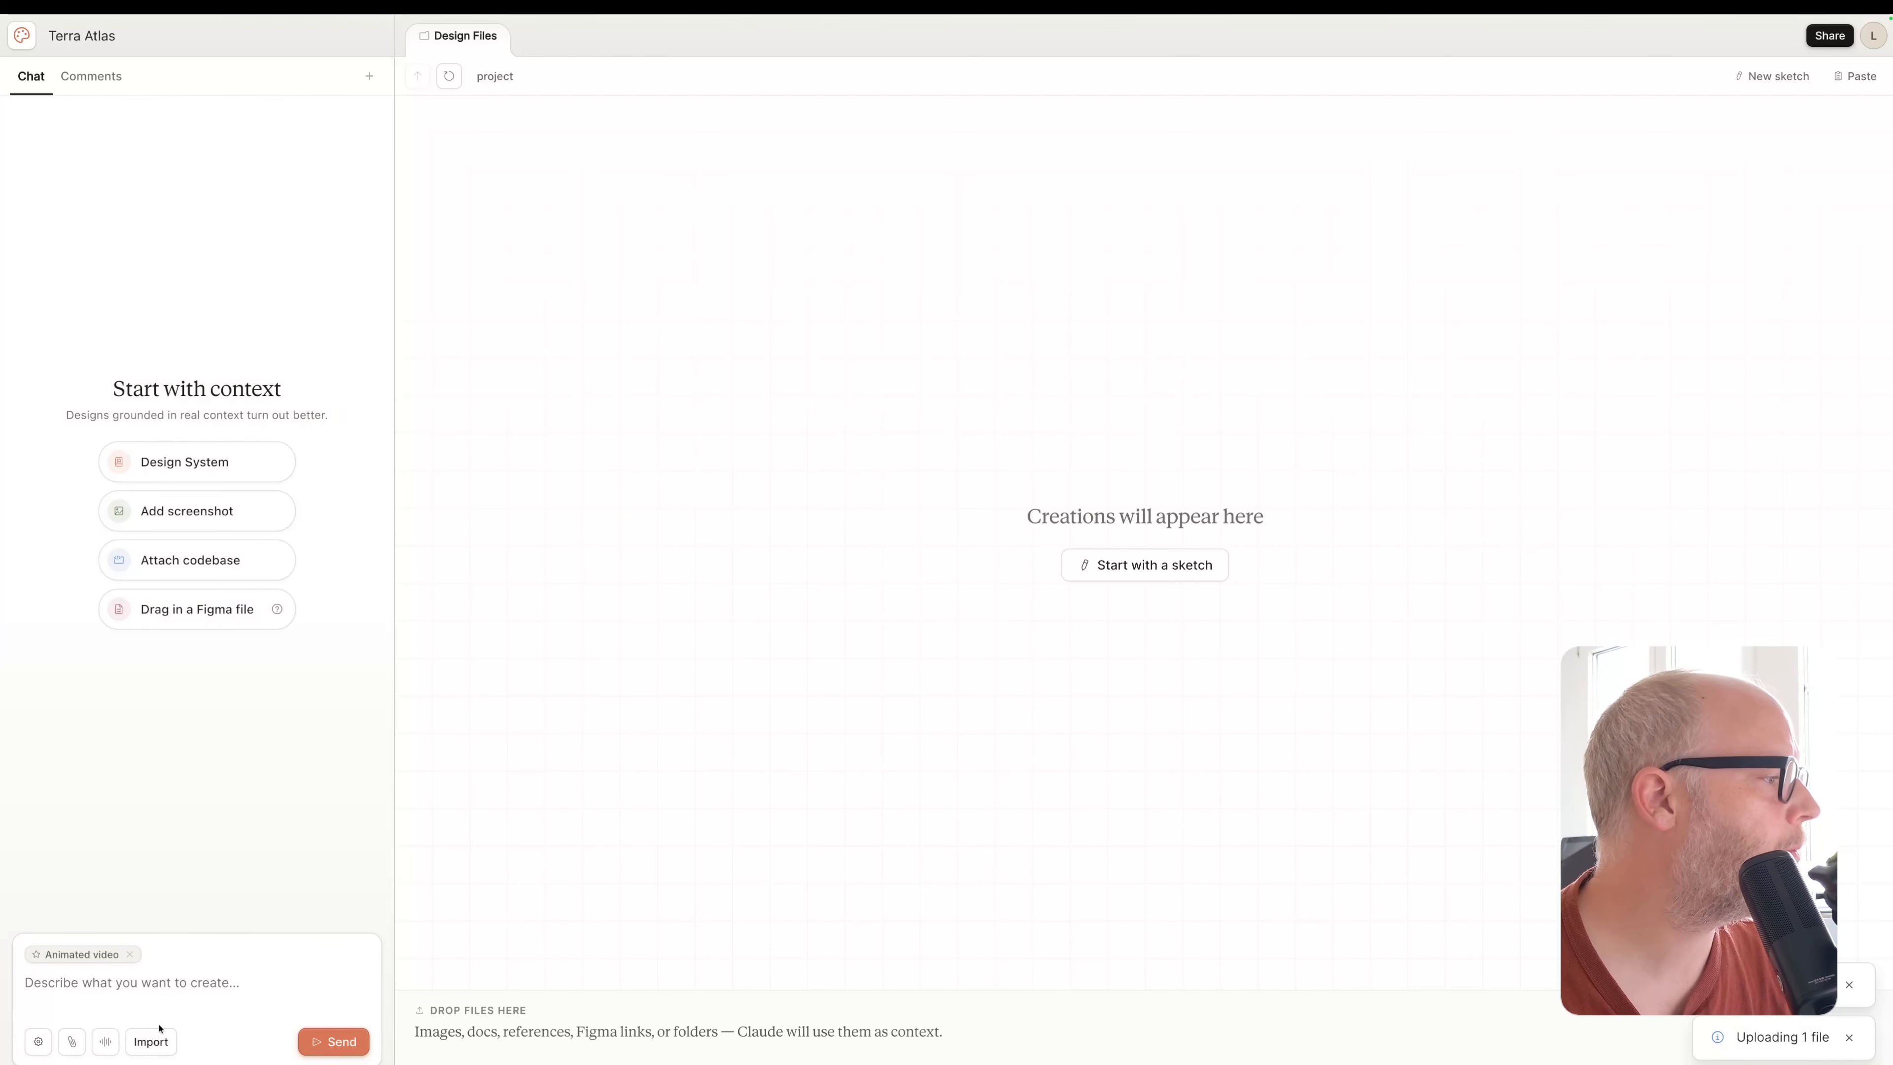
# Begin the project prompt with "Now create a animated video based on this app"
pyautogui.write('Now create a')
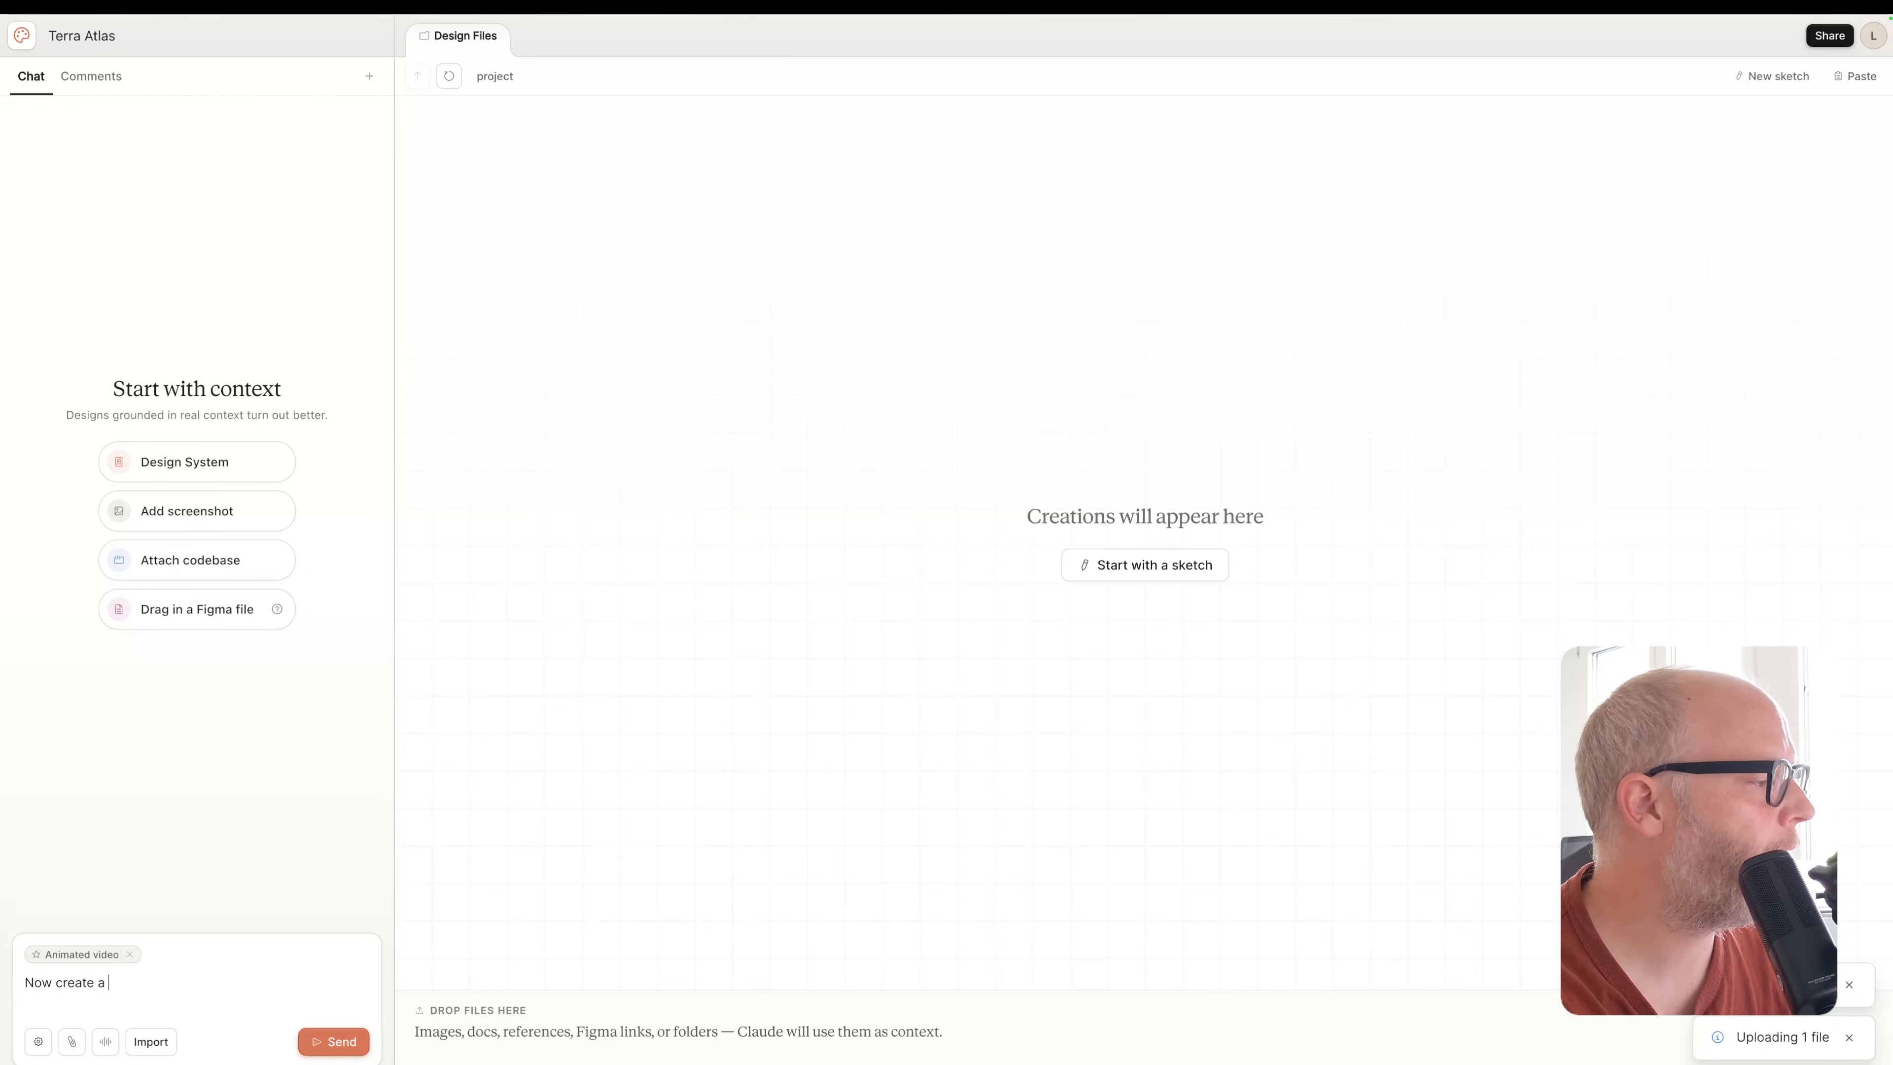
pyautogui.write(' animated video bas')
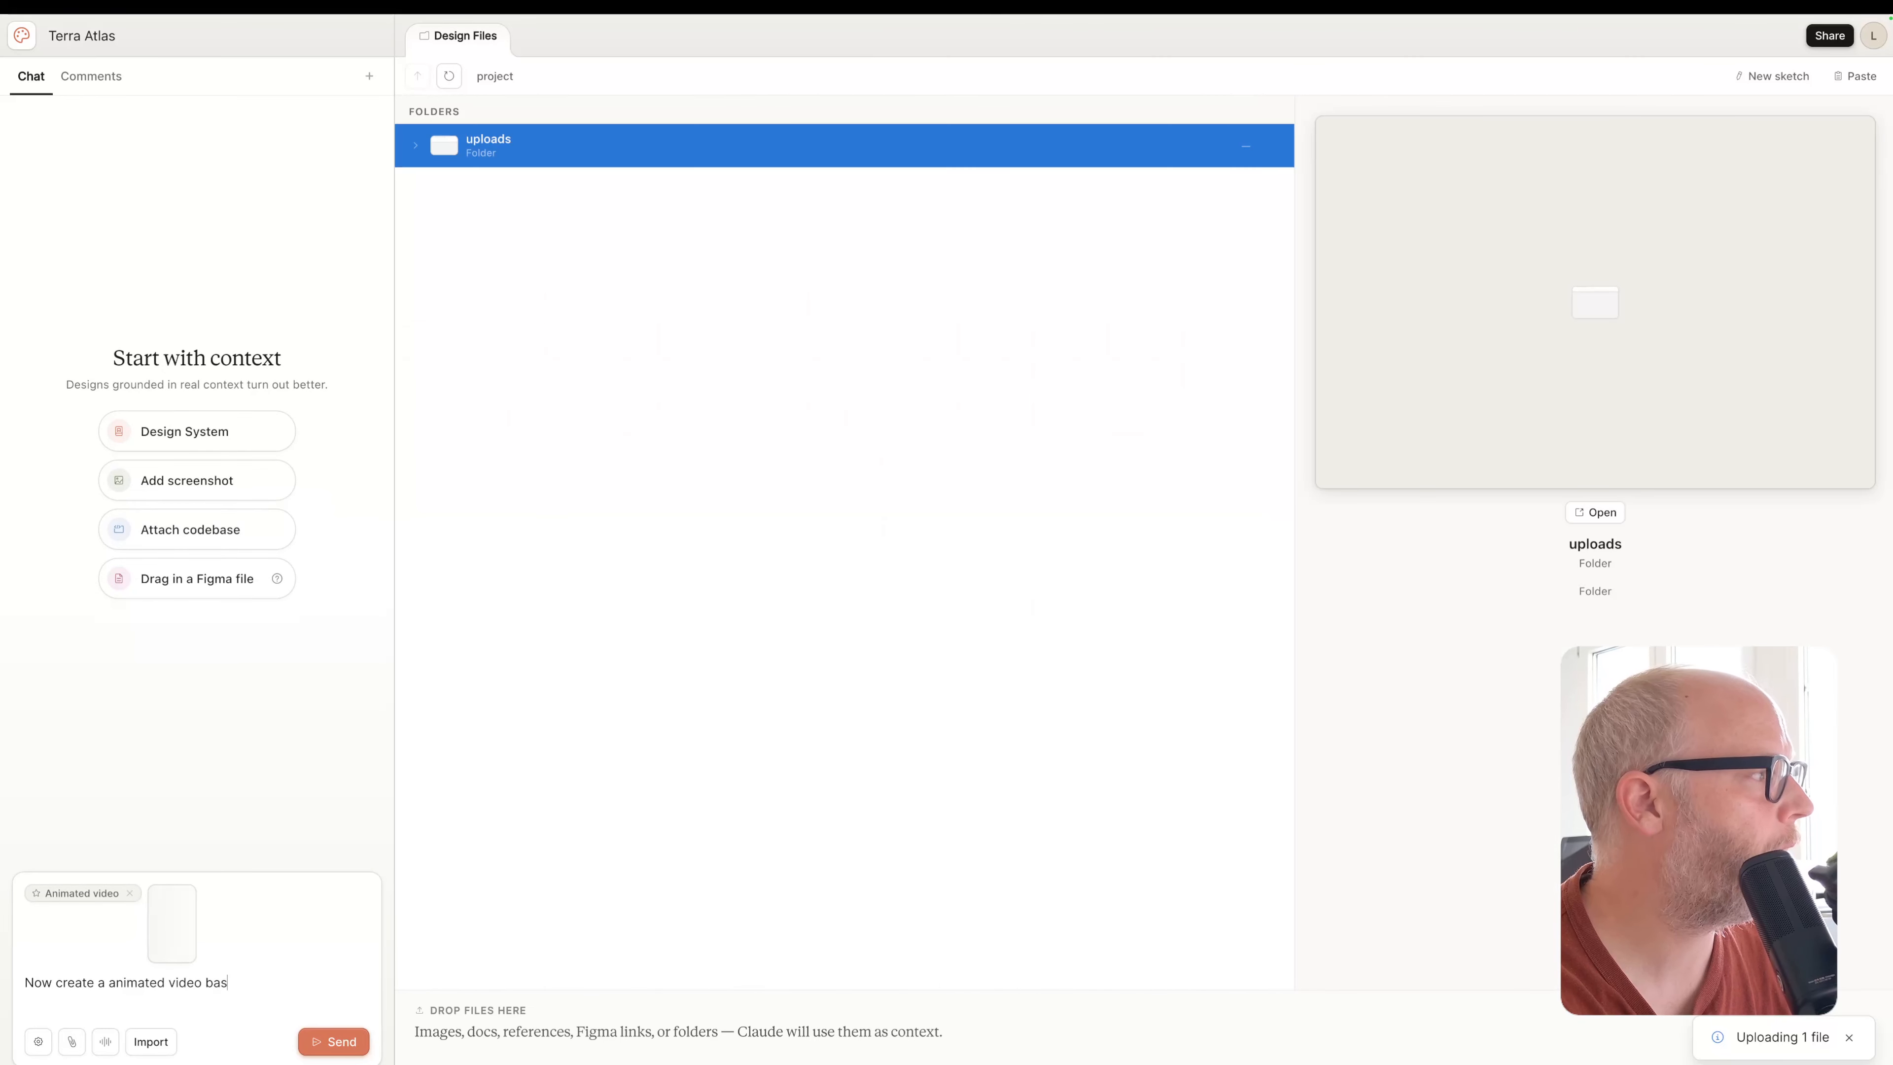
pyautogui.write('ed on this app')
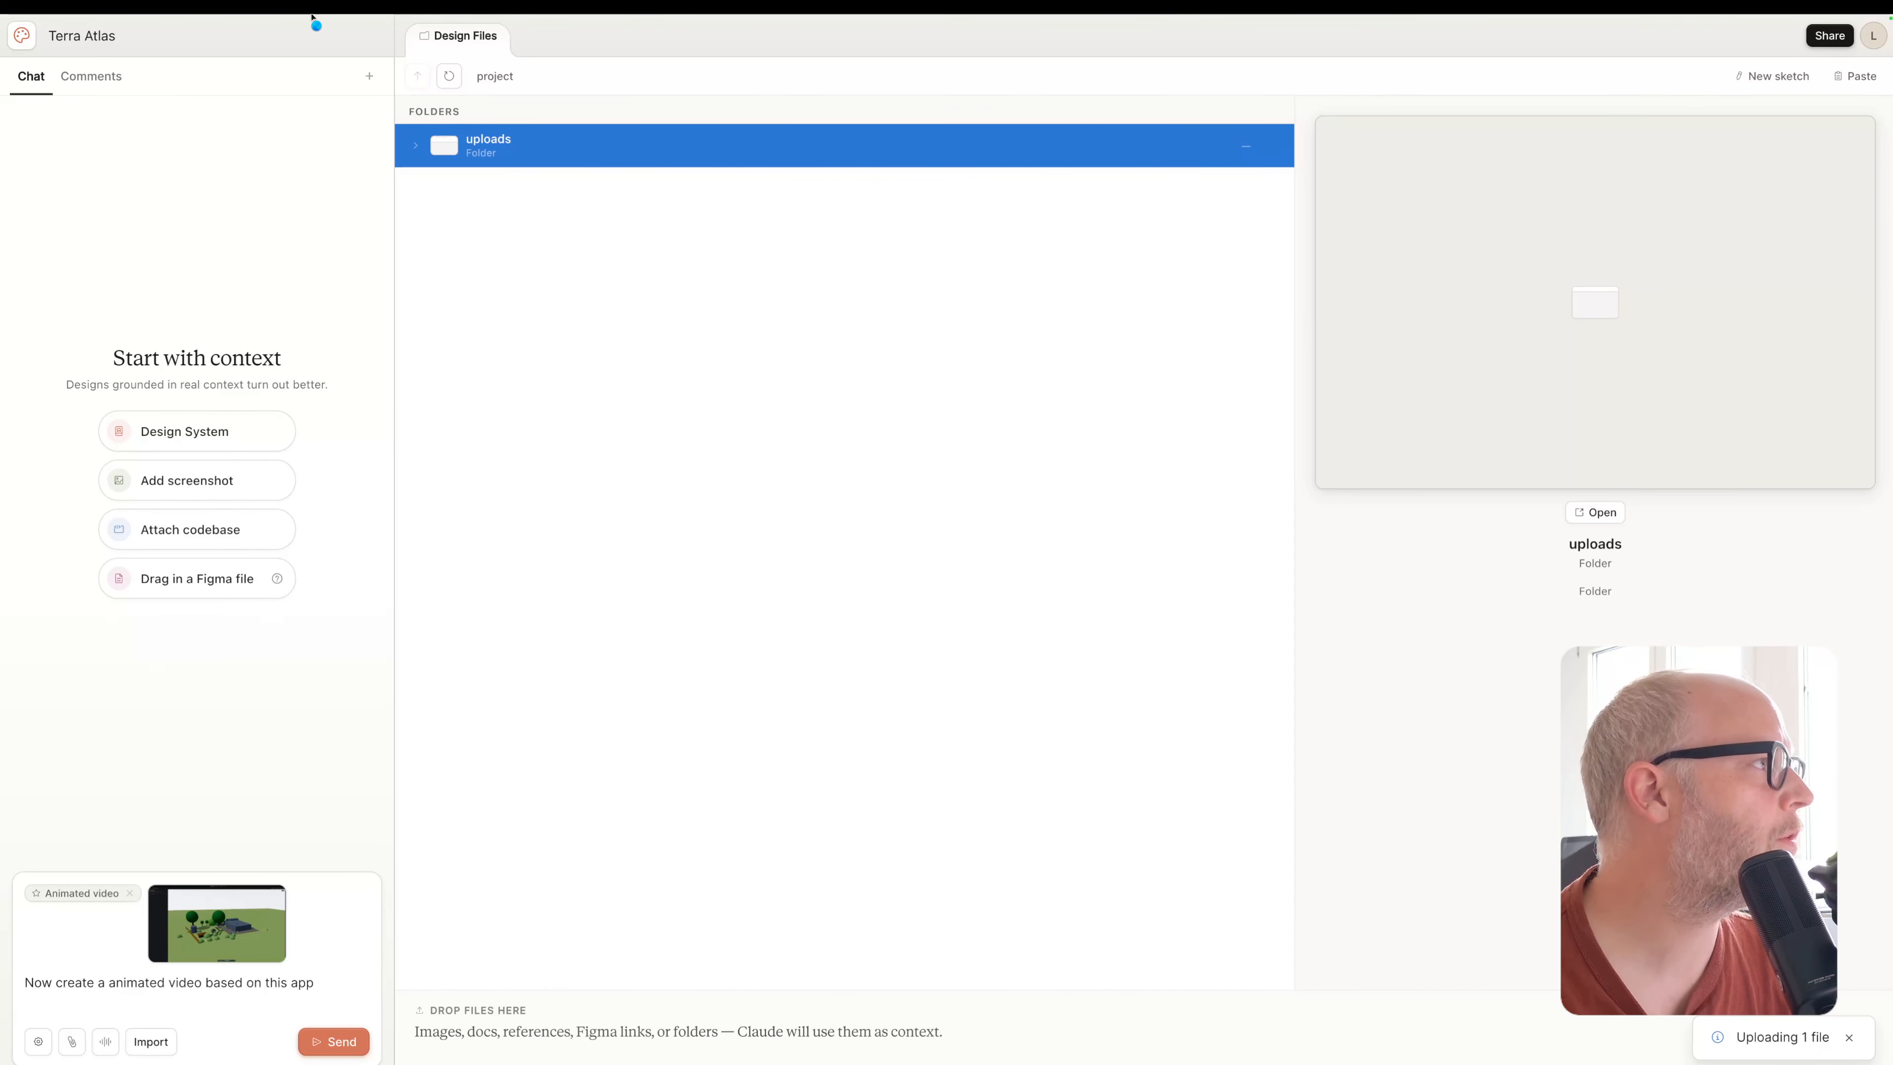
# Copy the garden page's URL from the Terra Atlas site and append it to the animation prompt
pyautogui.click(214, 48)
pyautogui.click(211, 66)
pyautogui.press('super+c')
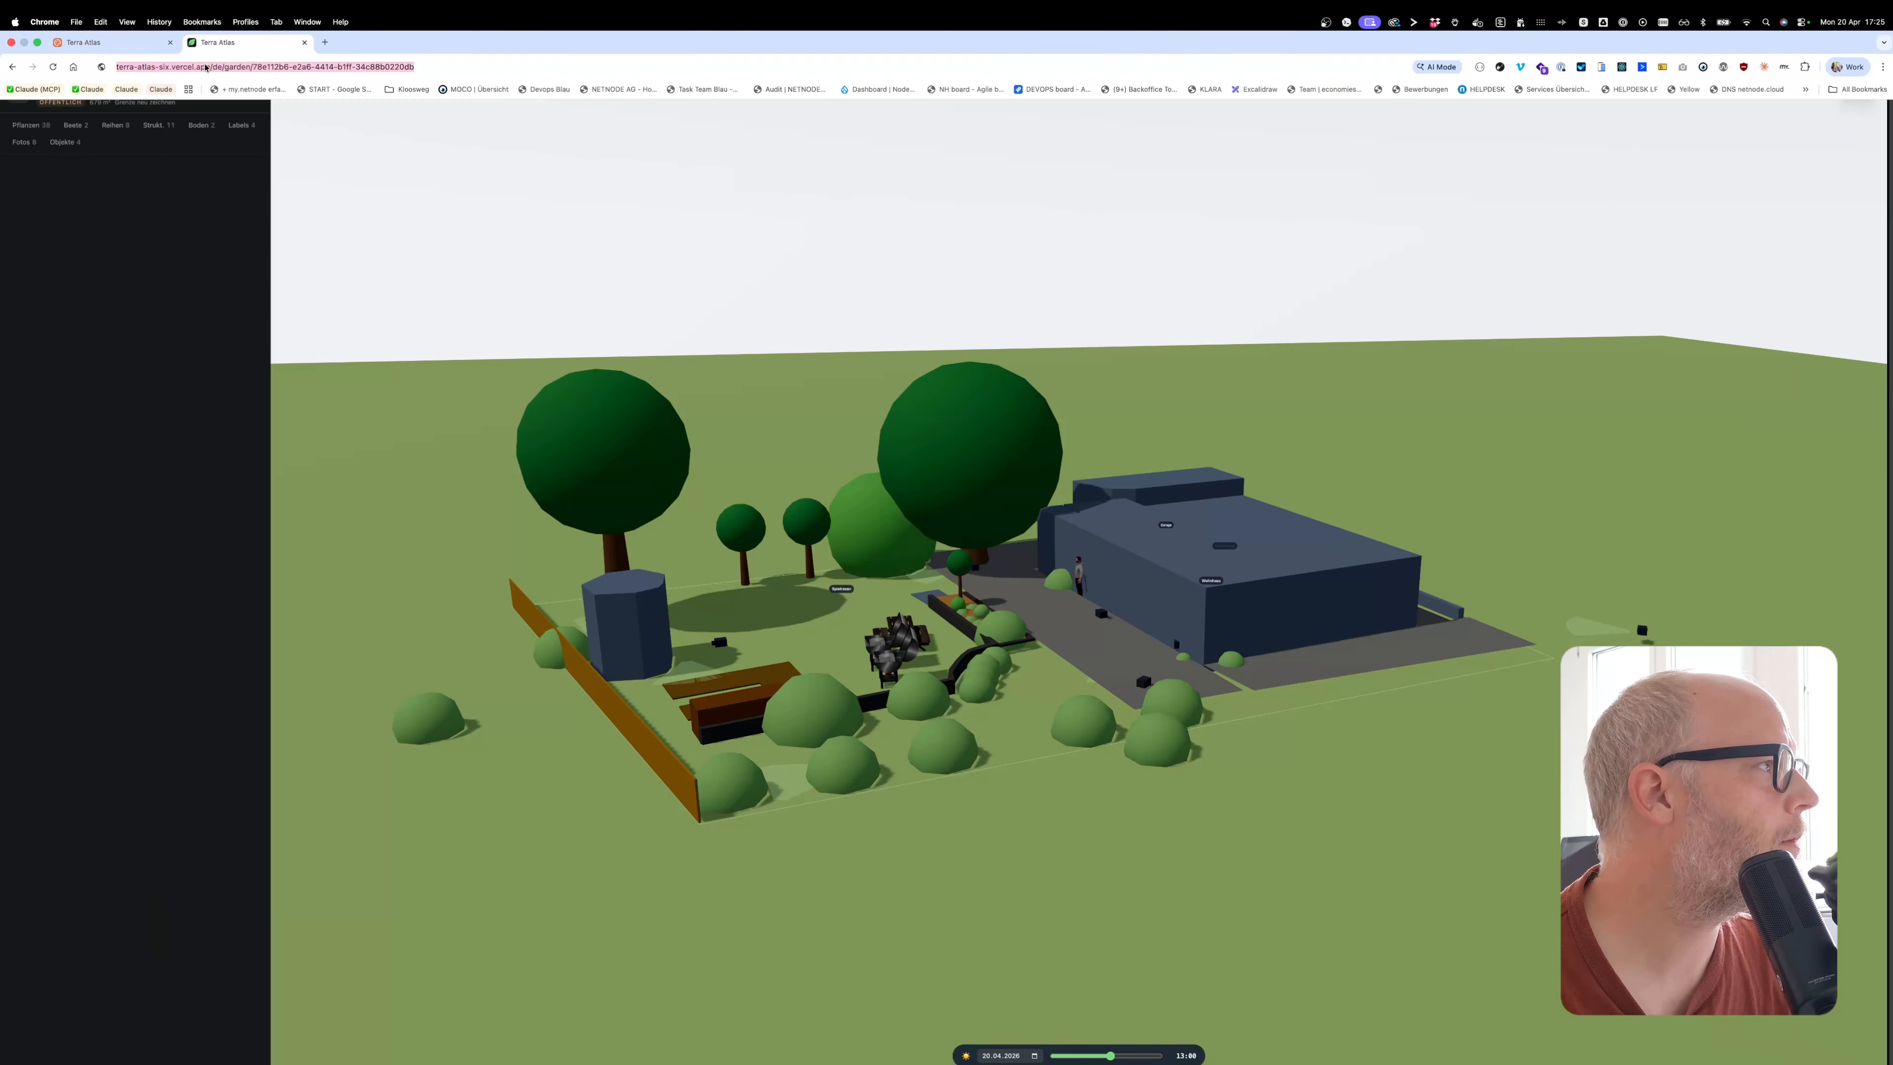
pyautogui.click(140, 46)
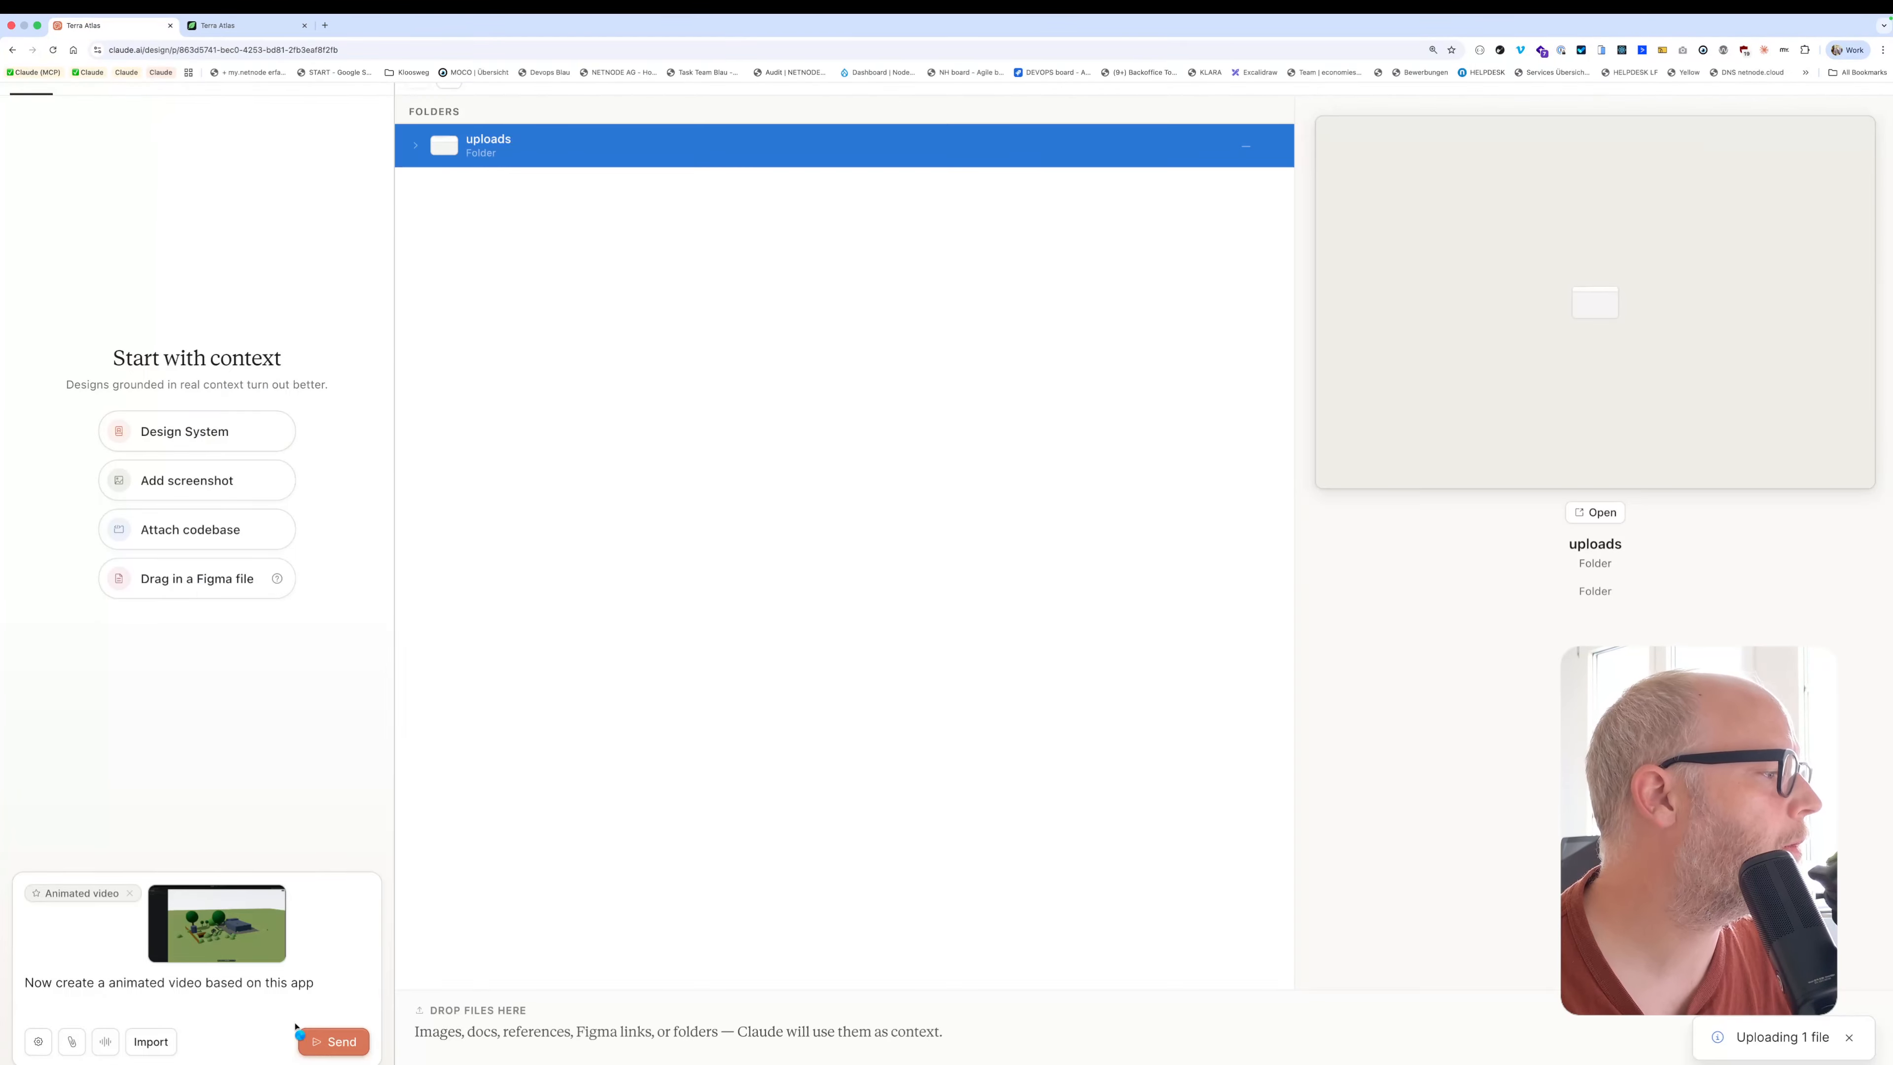
pyautogui.press('super+v')
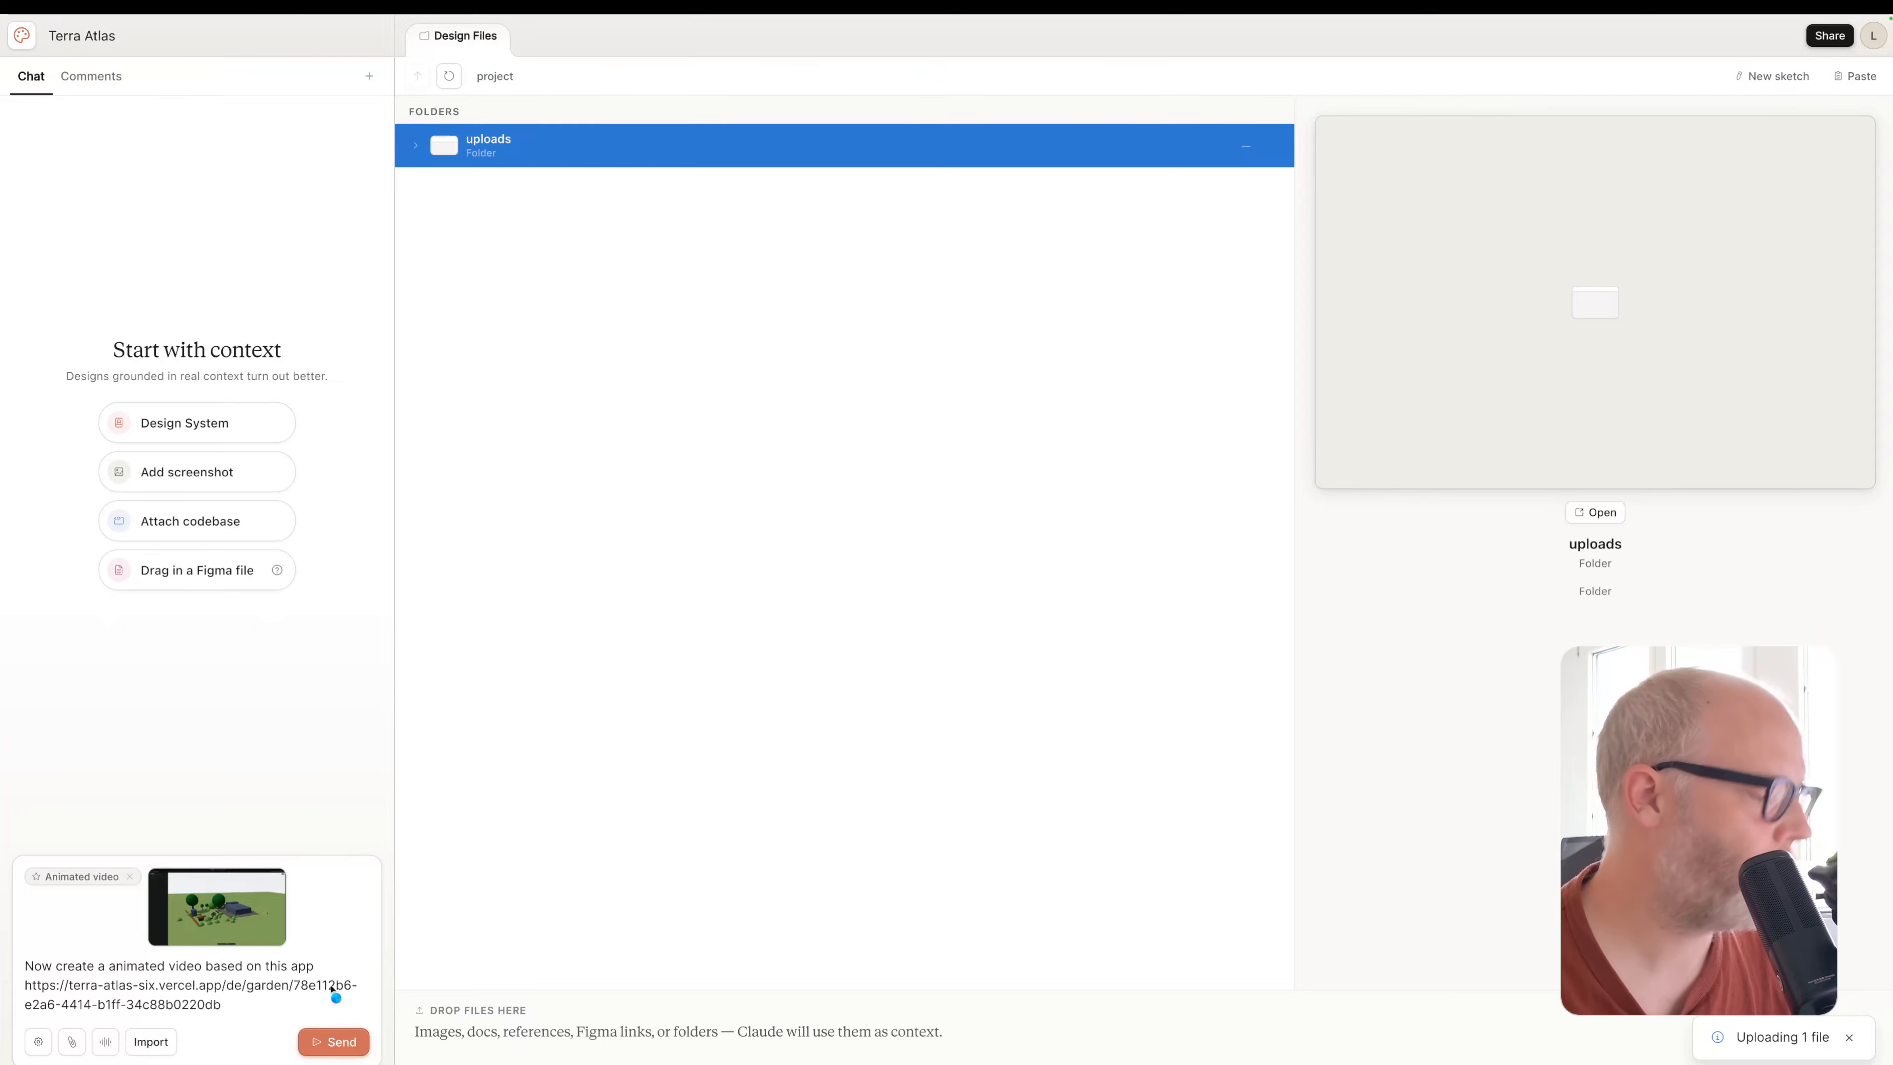
# Complete the prompt with "and come up with something cool to show off on Twitter" and send it
pyautogui.write('and come up w')
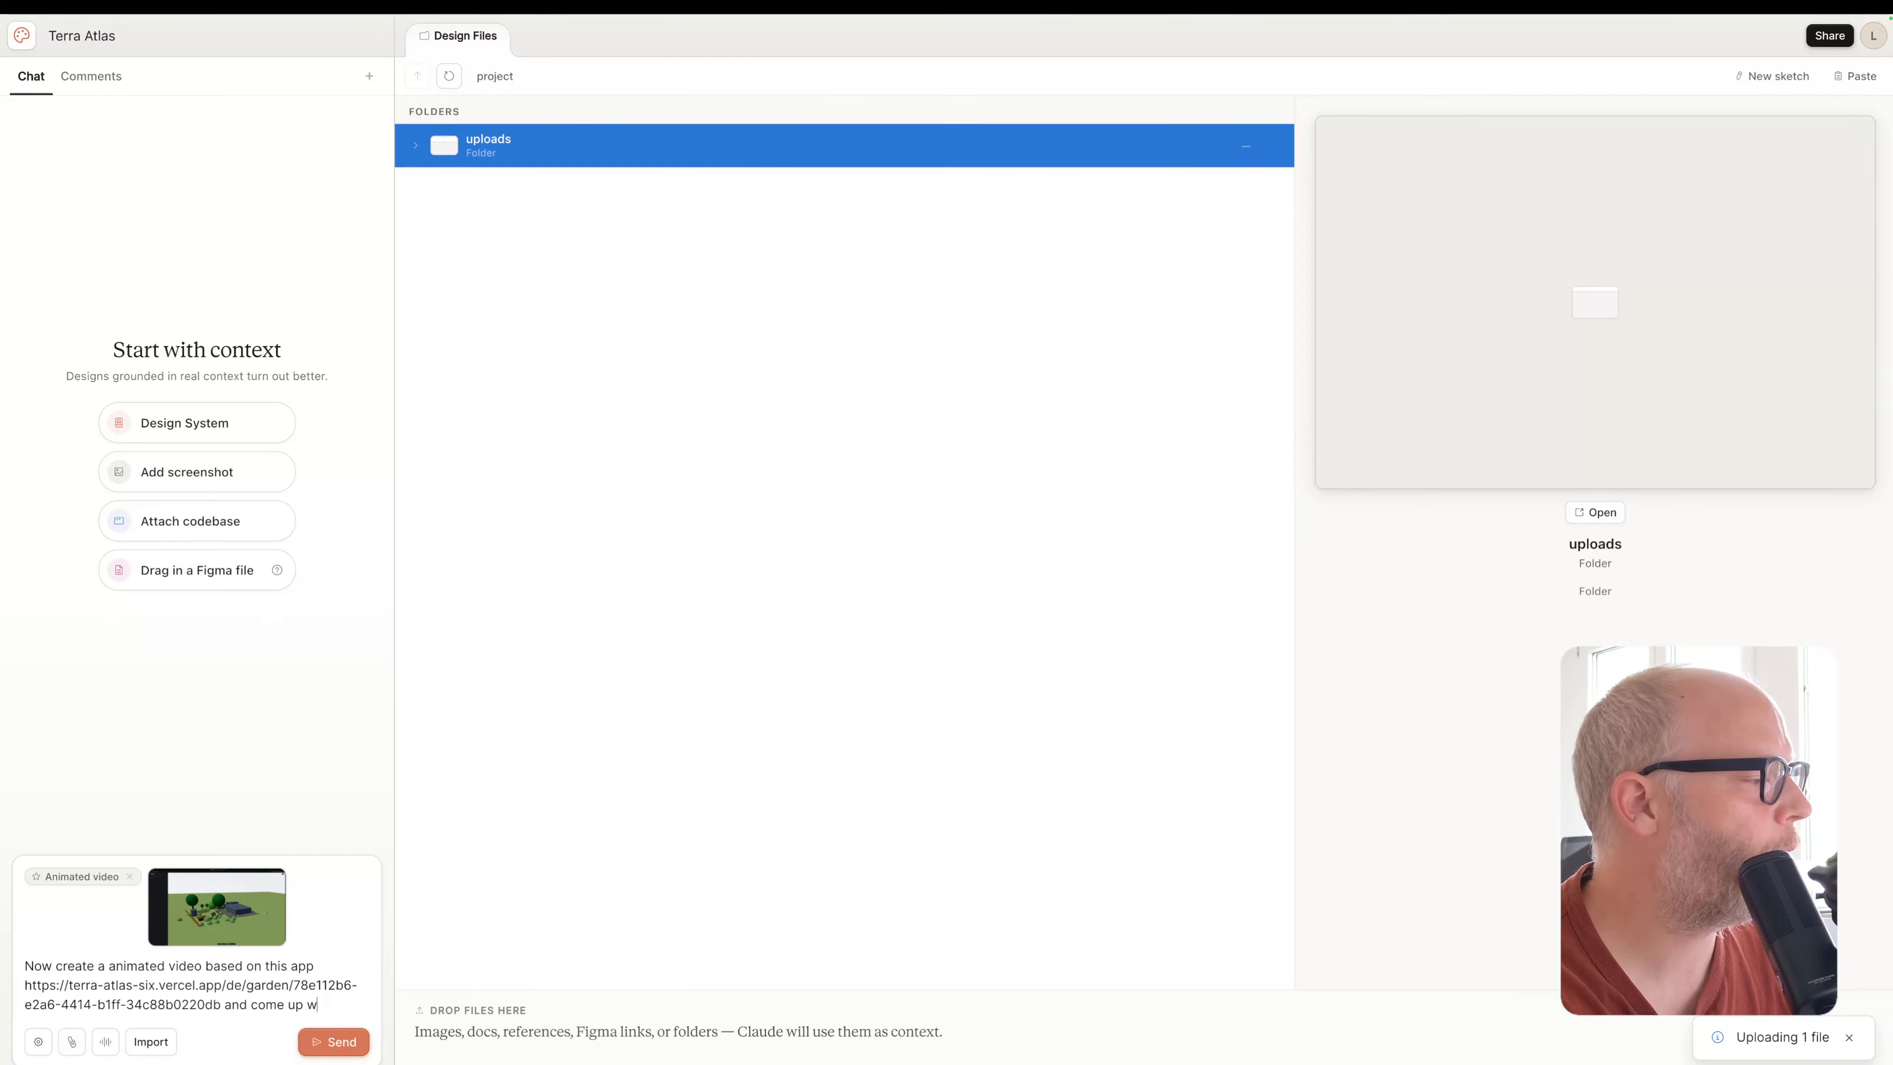
pyautogui.write('ith something cool')
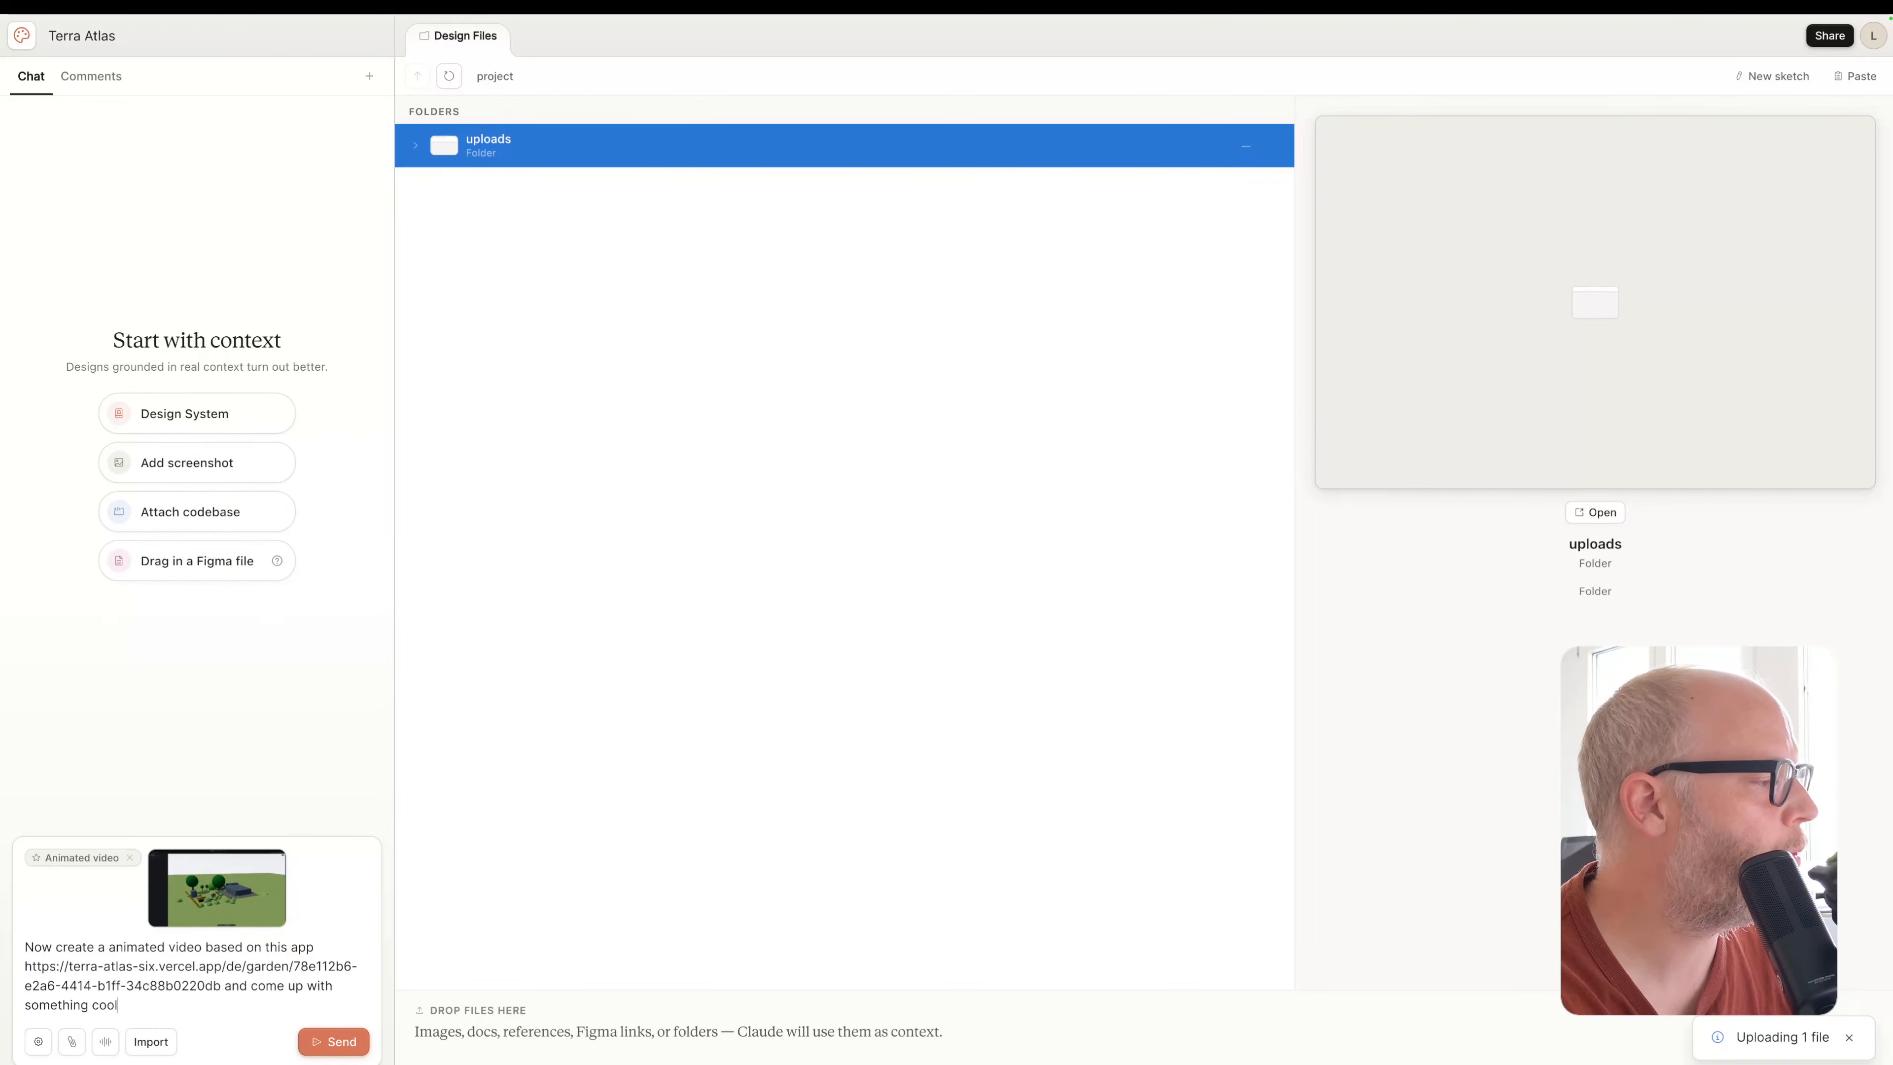
pyautogui.write(' to show on')
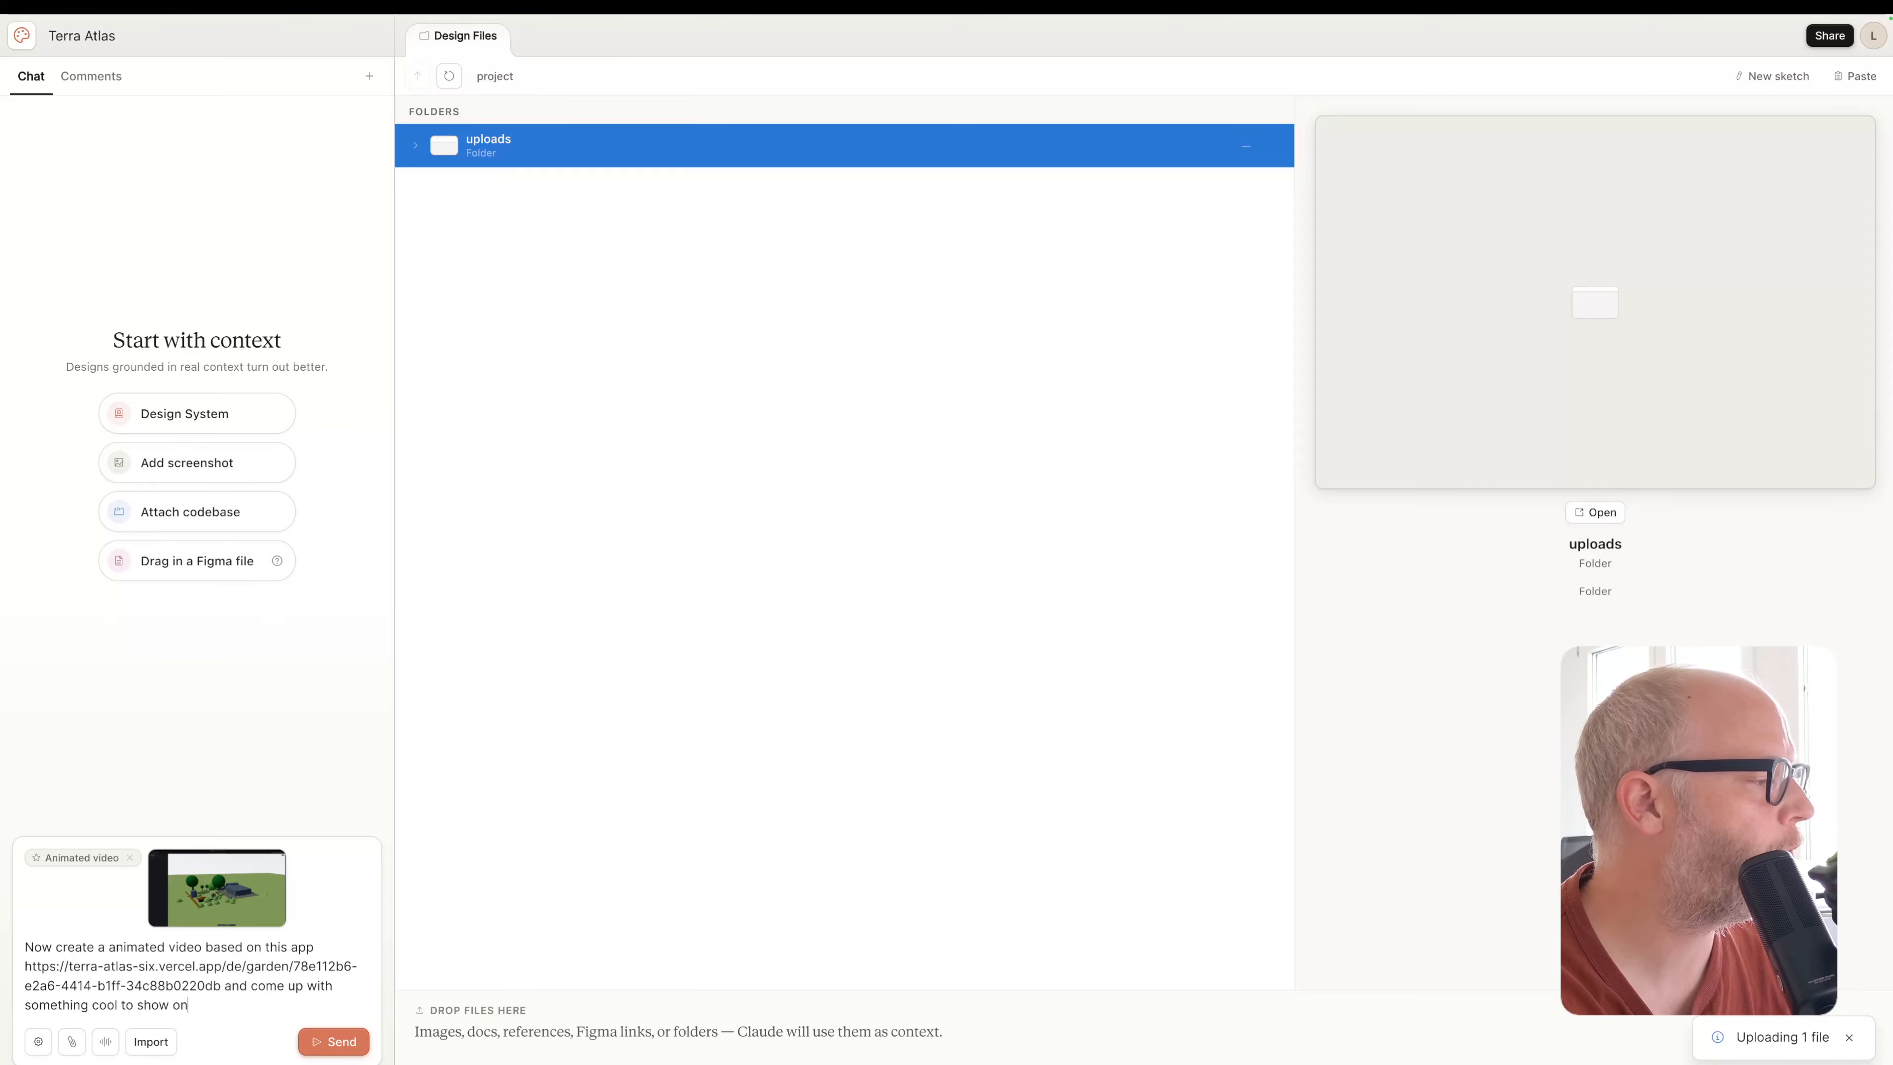
pyautogui.press('BackSpace')
pyautogui.write('ff on Tw')
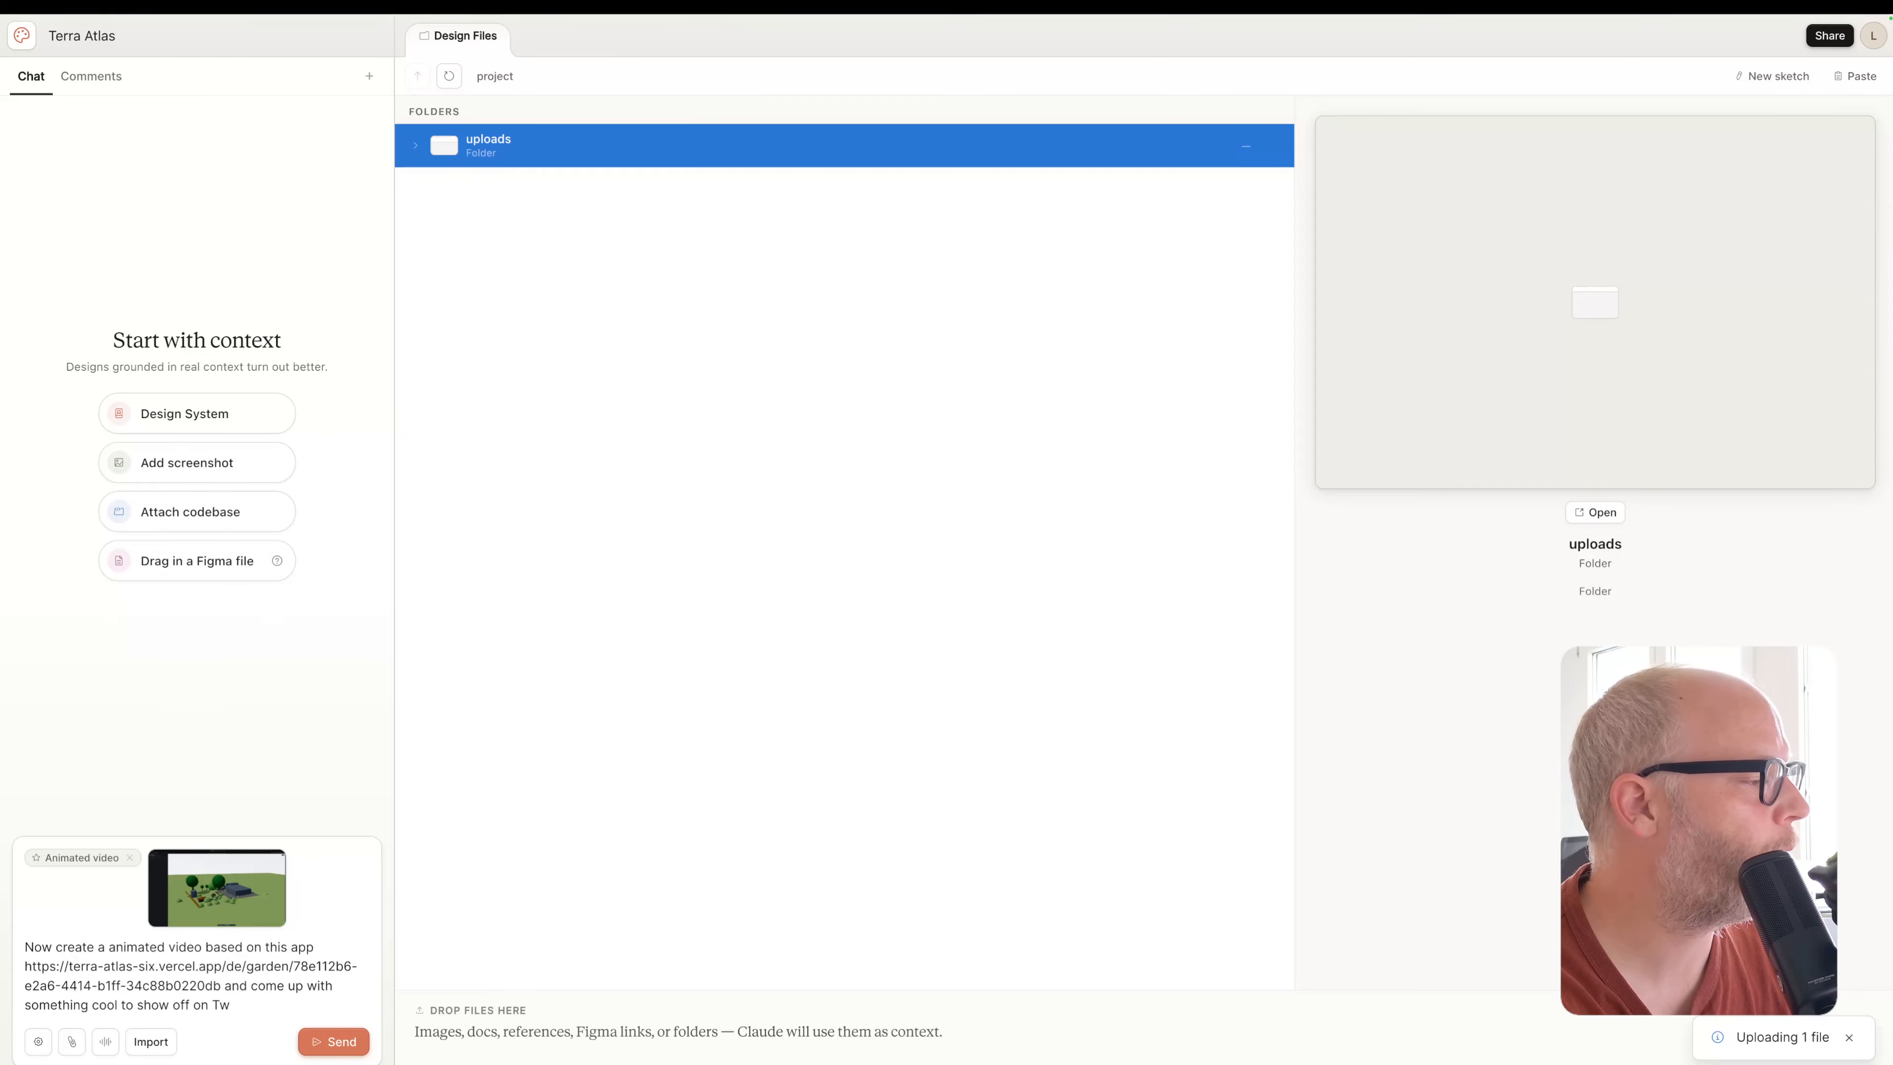
pyautogui.write('itter')
pyautogui.click(336, 1052)
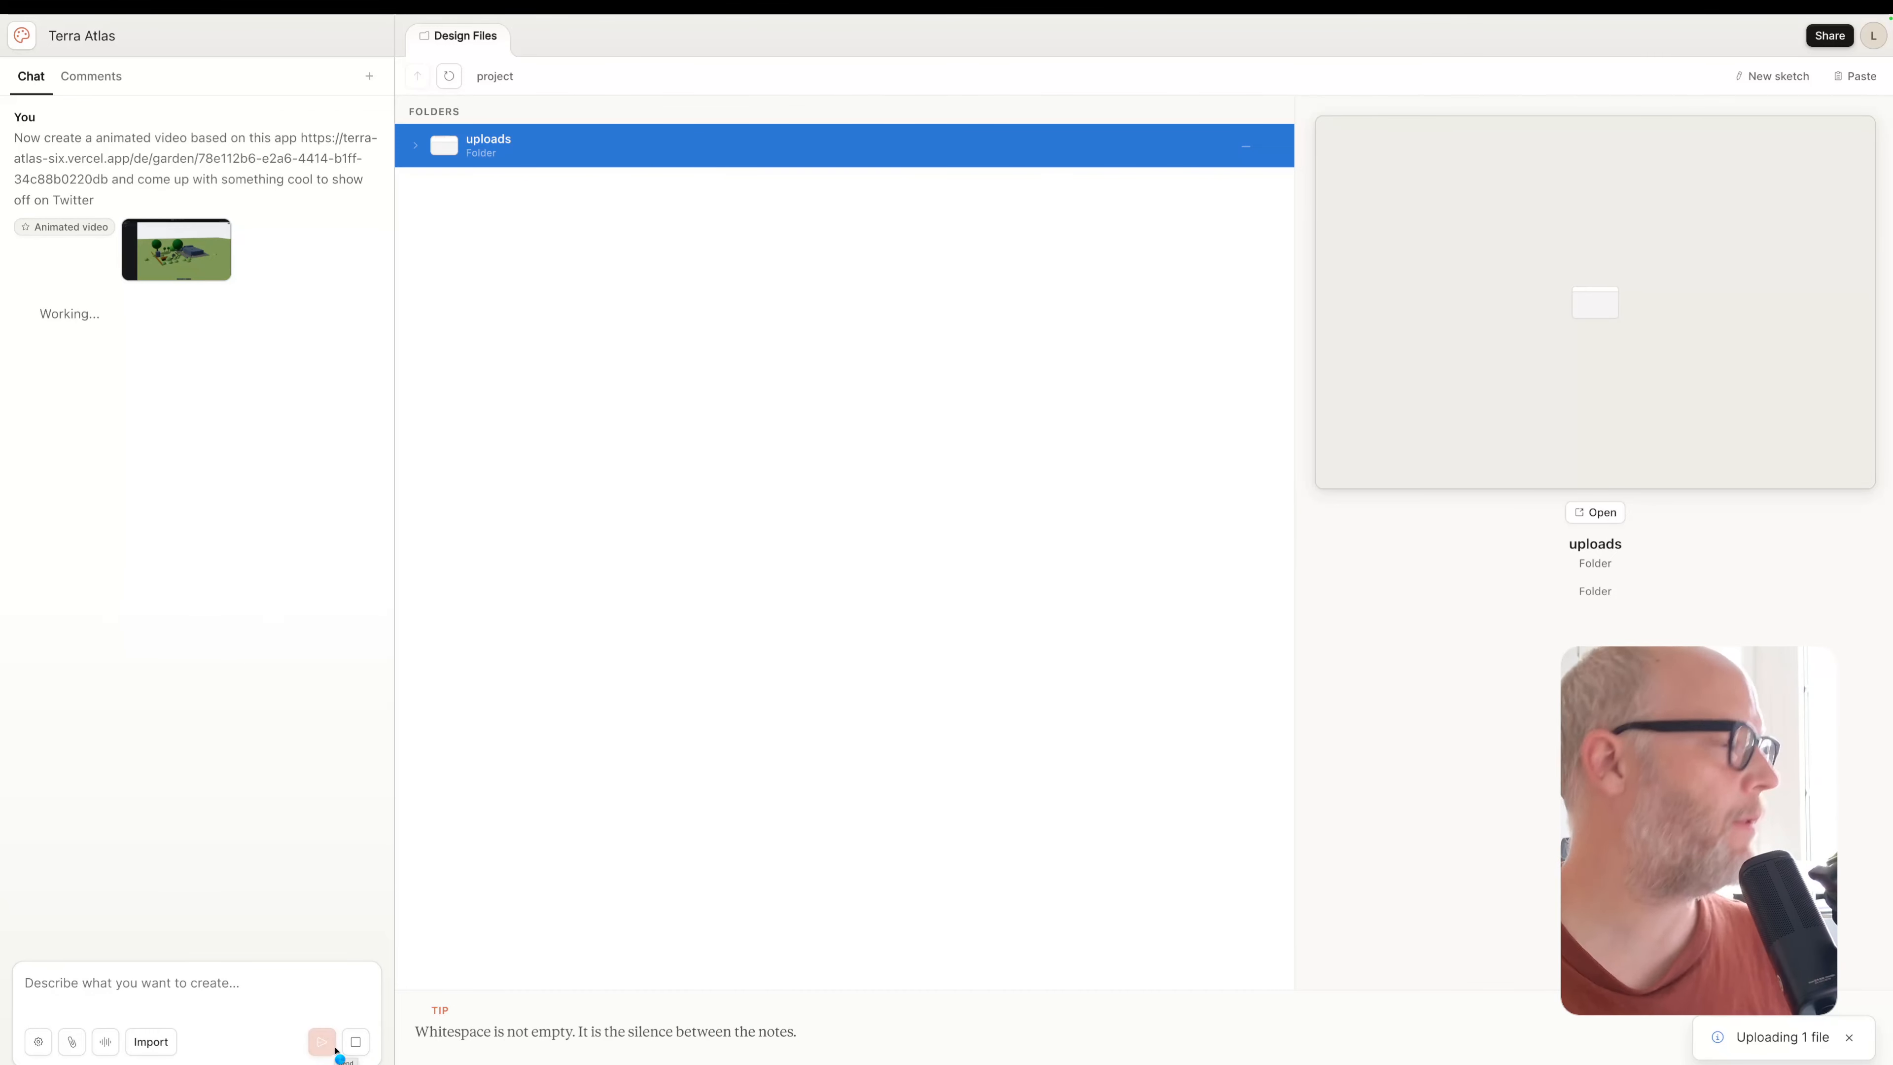
# Preview the uploaded screenshot in the uploads folder and add the second garden screenshot to the project
pyautogui.click(414, 145)
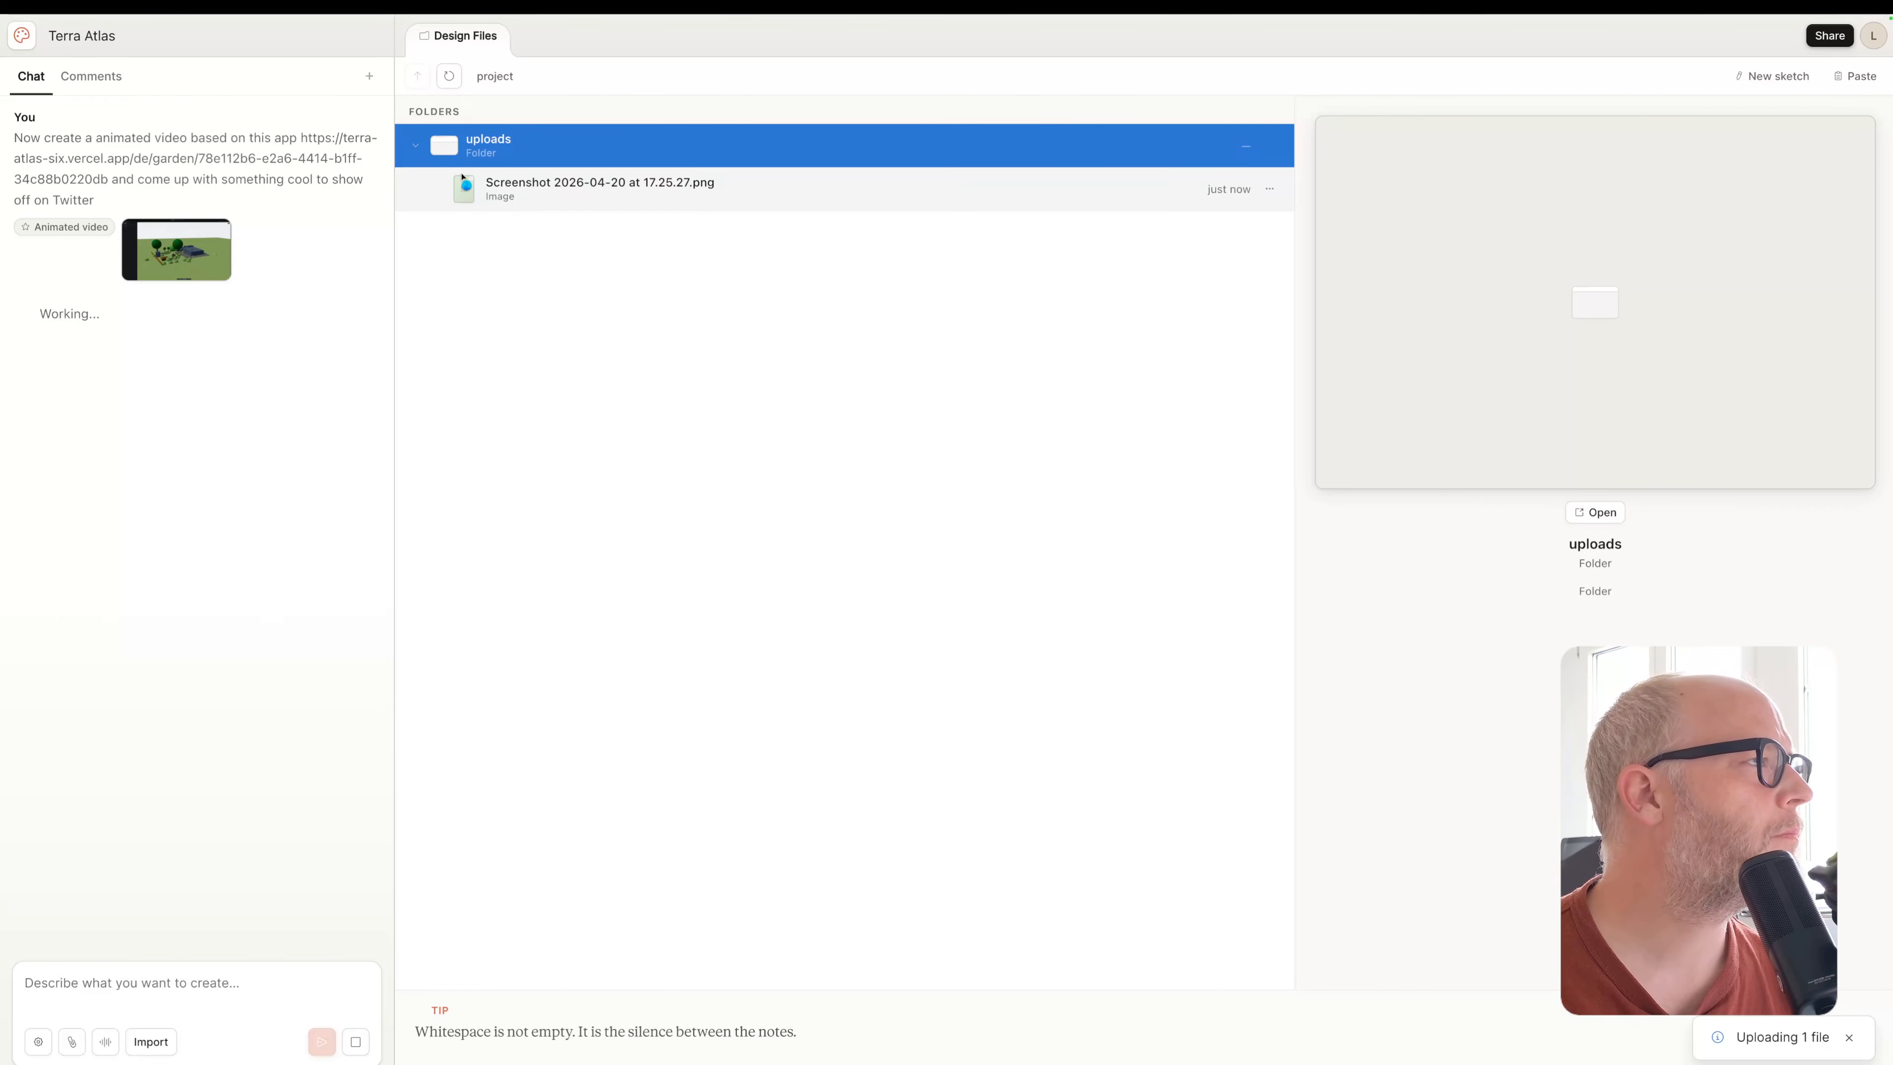
pyautogui.click(514, 194)
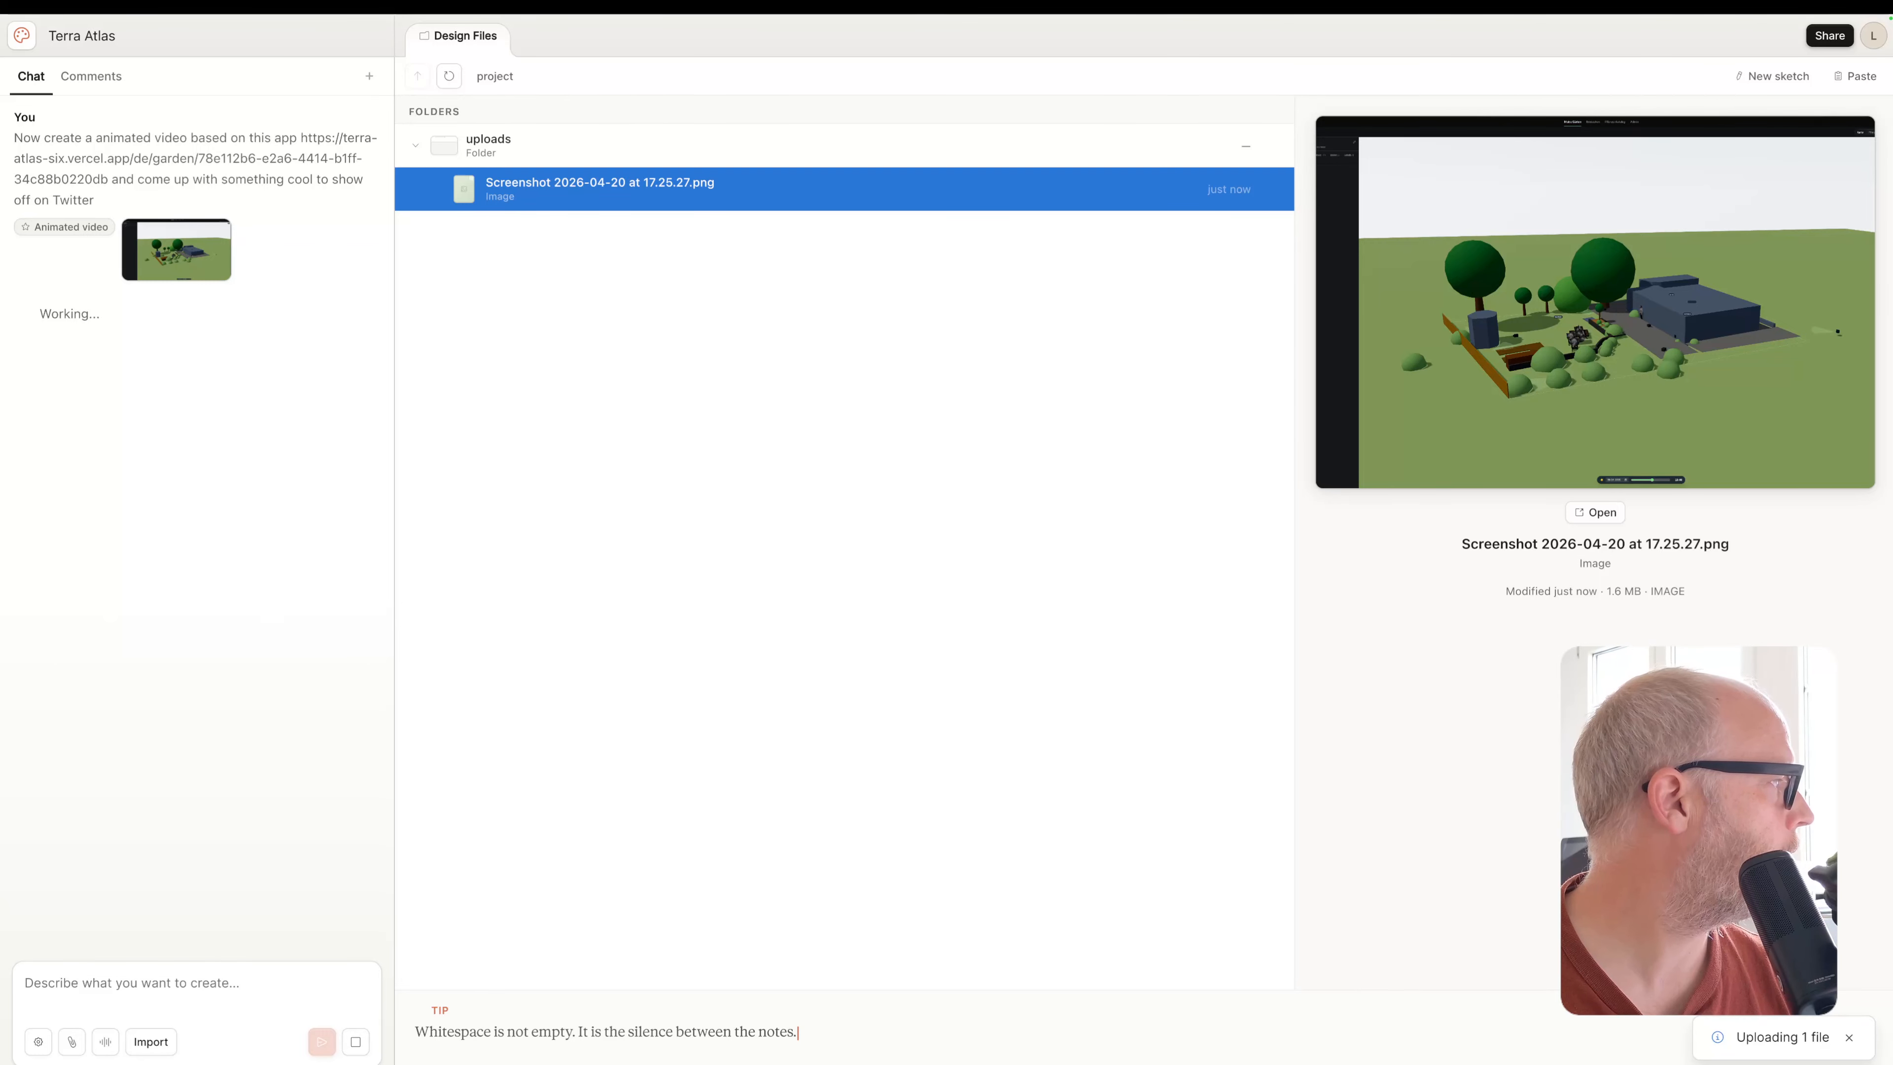
pyautogui.moveTo(1, 762); pyautogui.dragTo(227, 809)
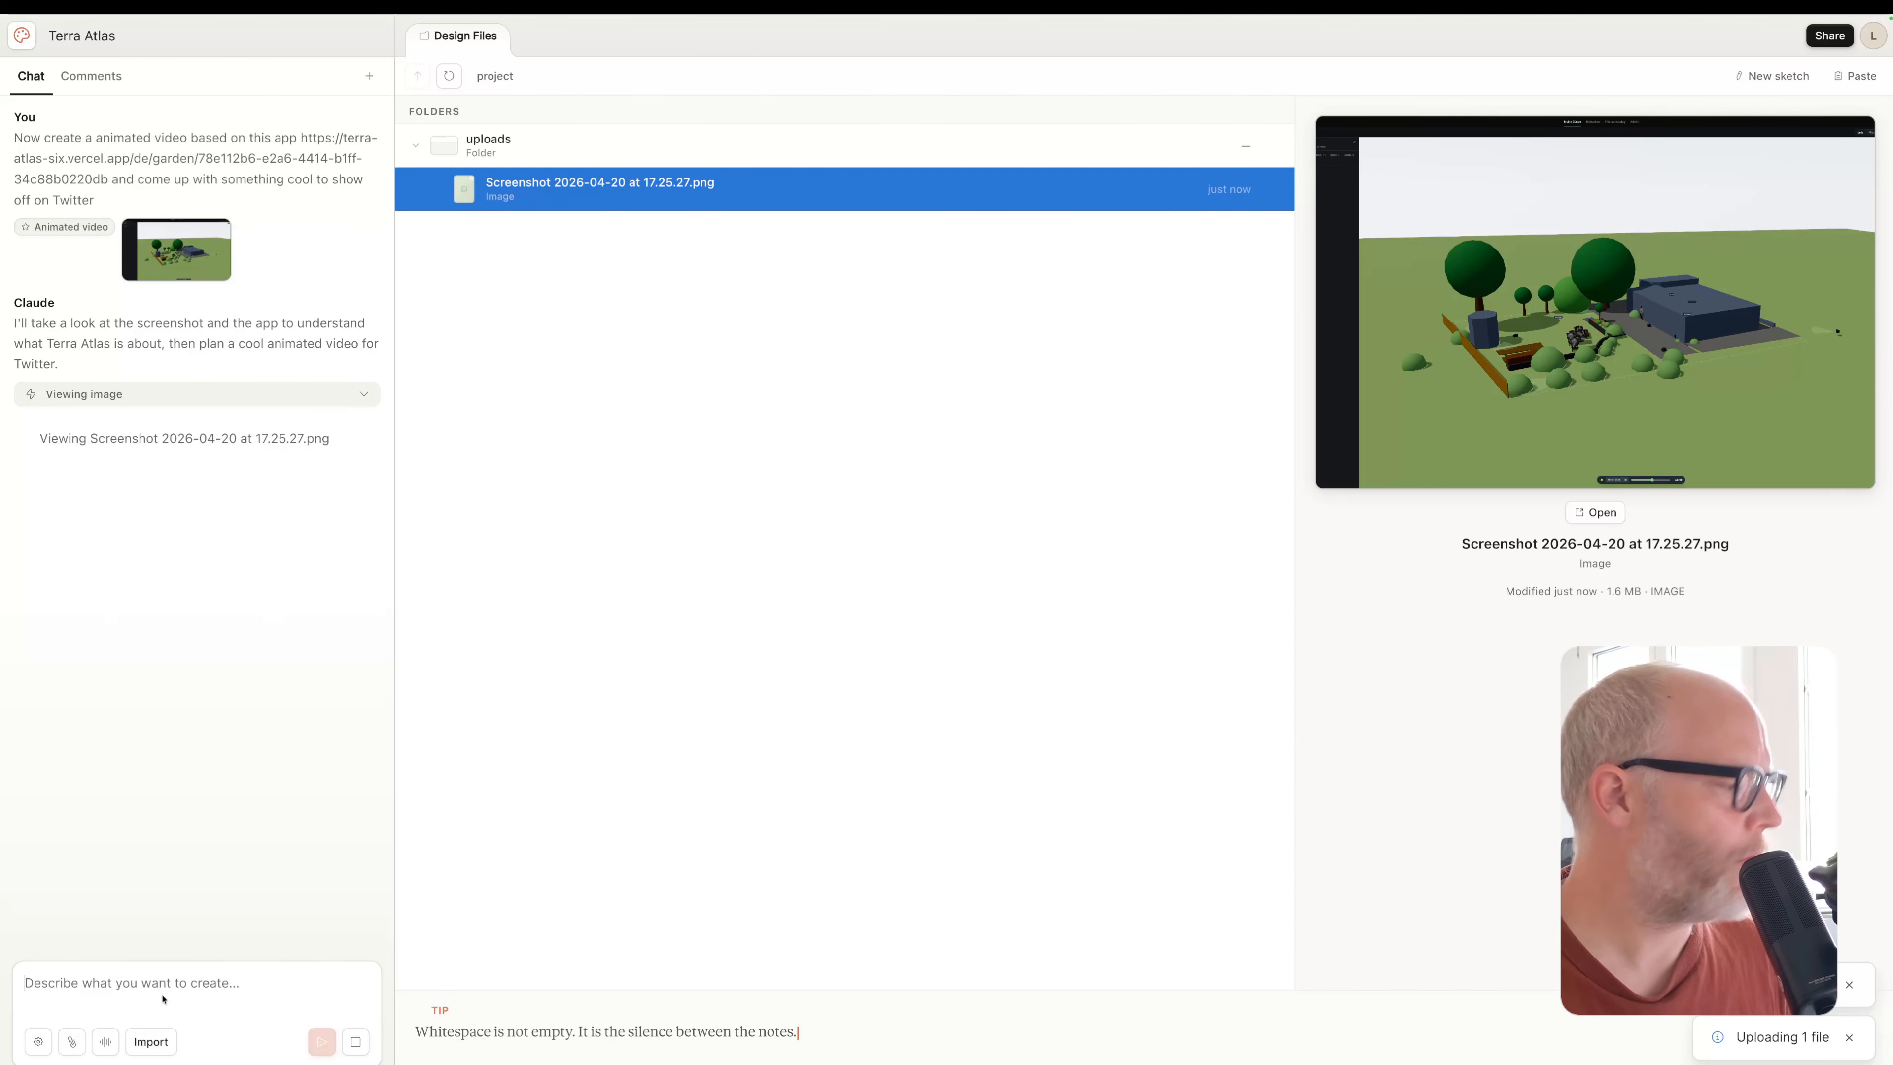
# Write the follow-up chat message "also use the second screenshot"
pyautogui.write('also use the ')
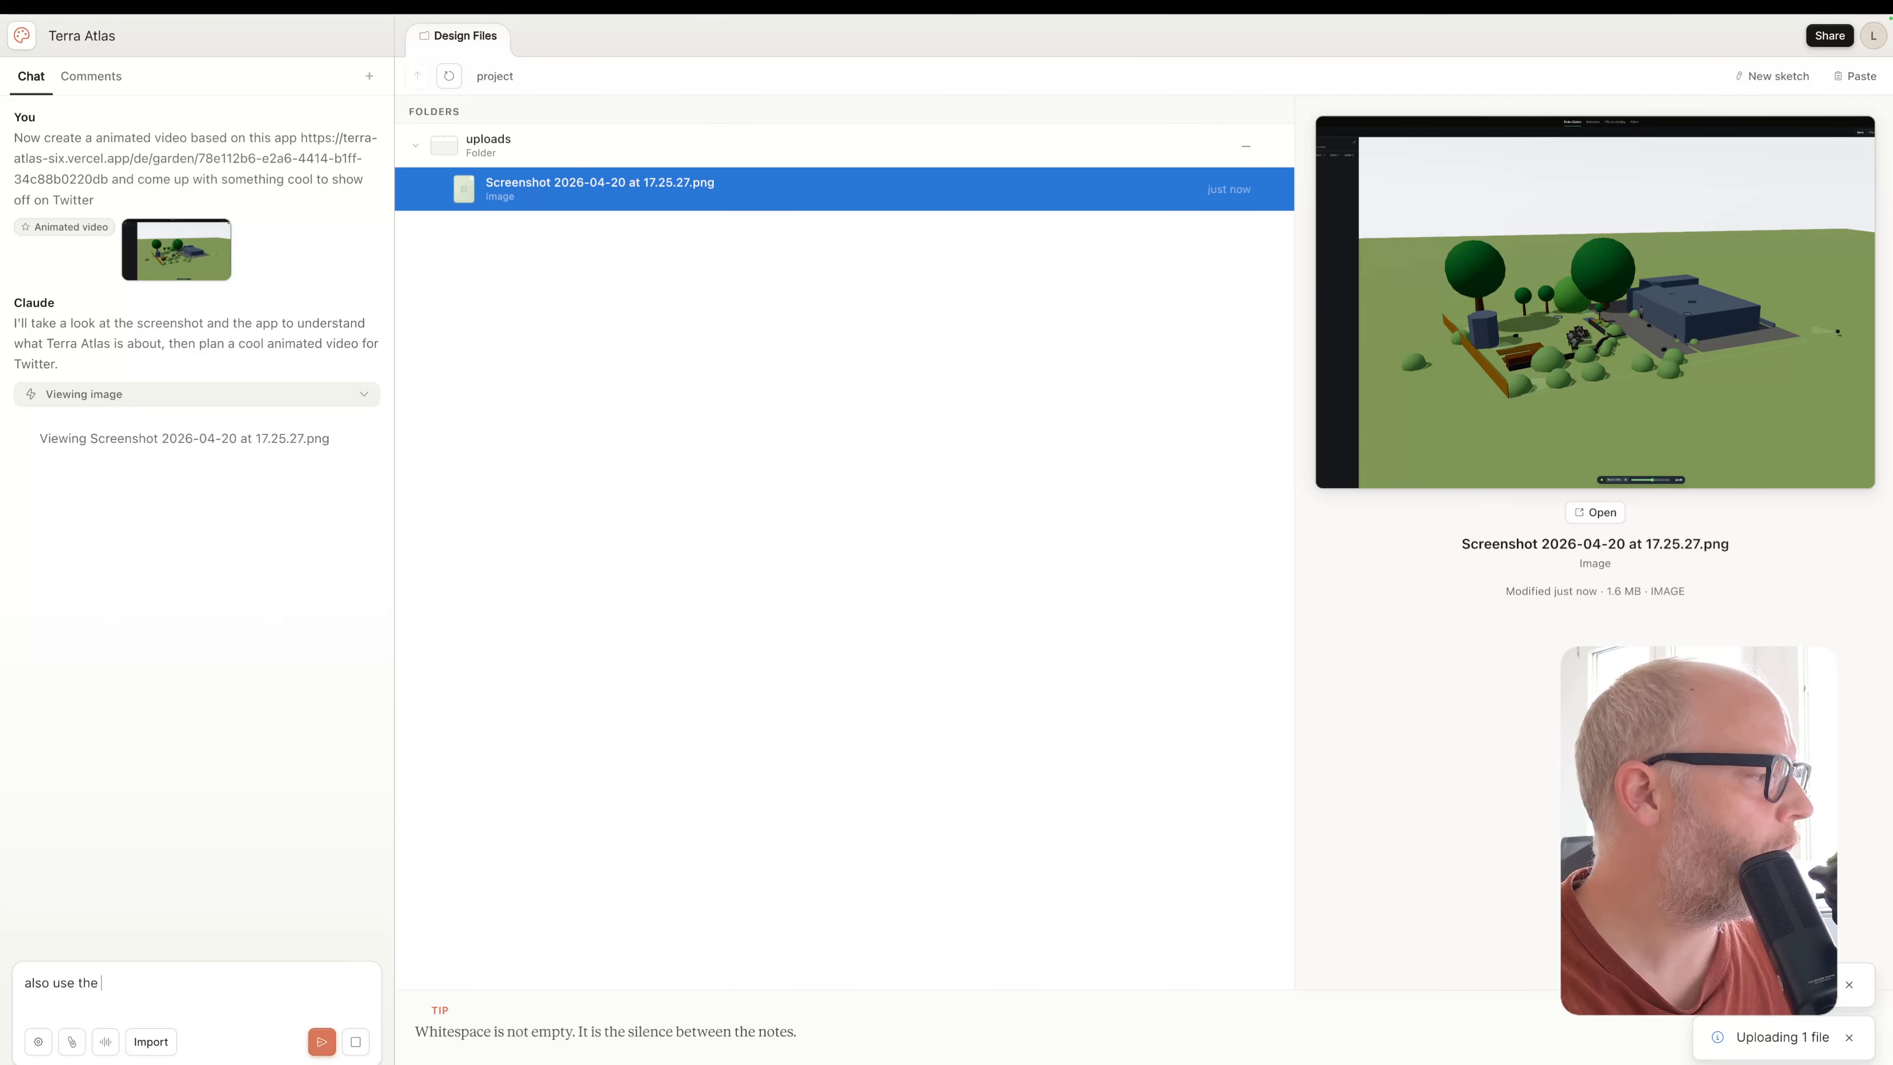
pyautogui.write('second screenshot')
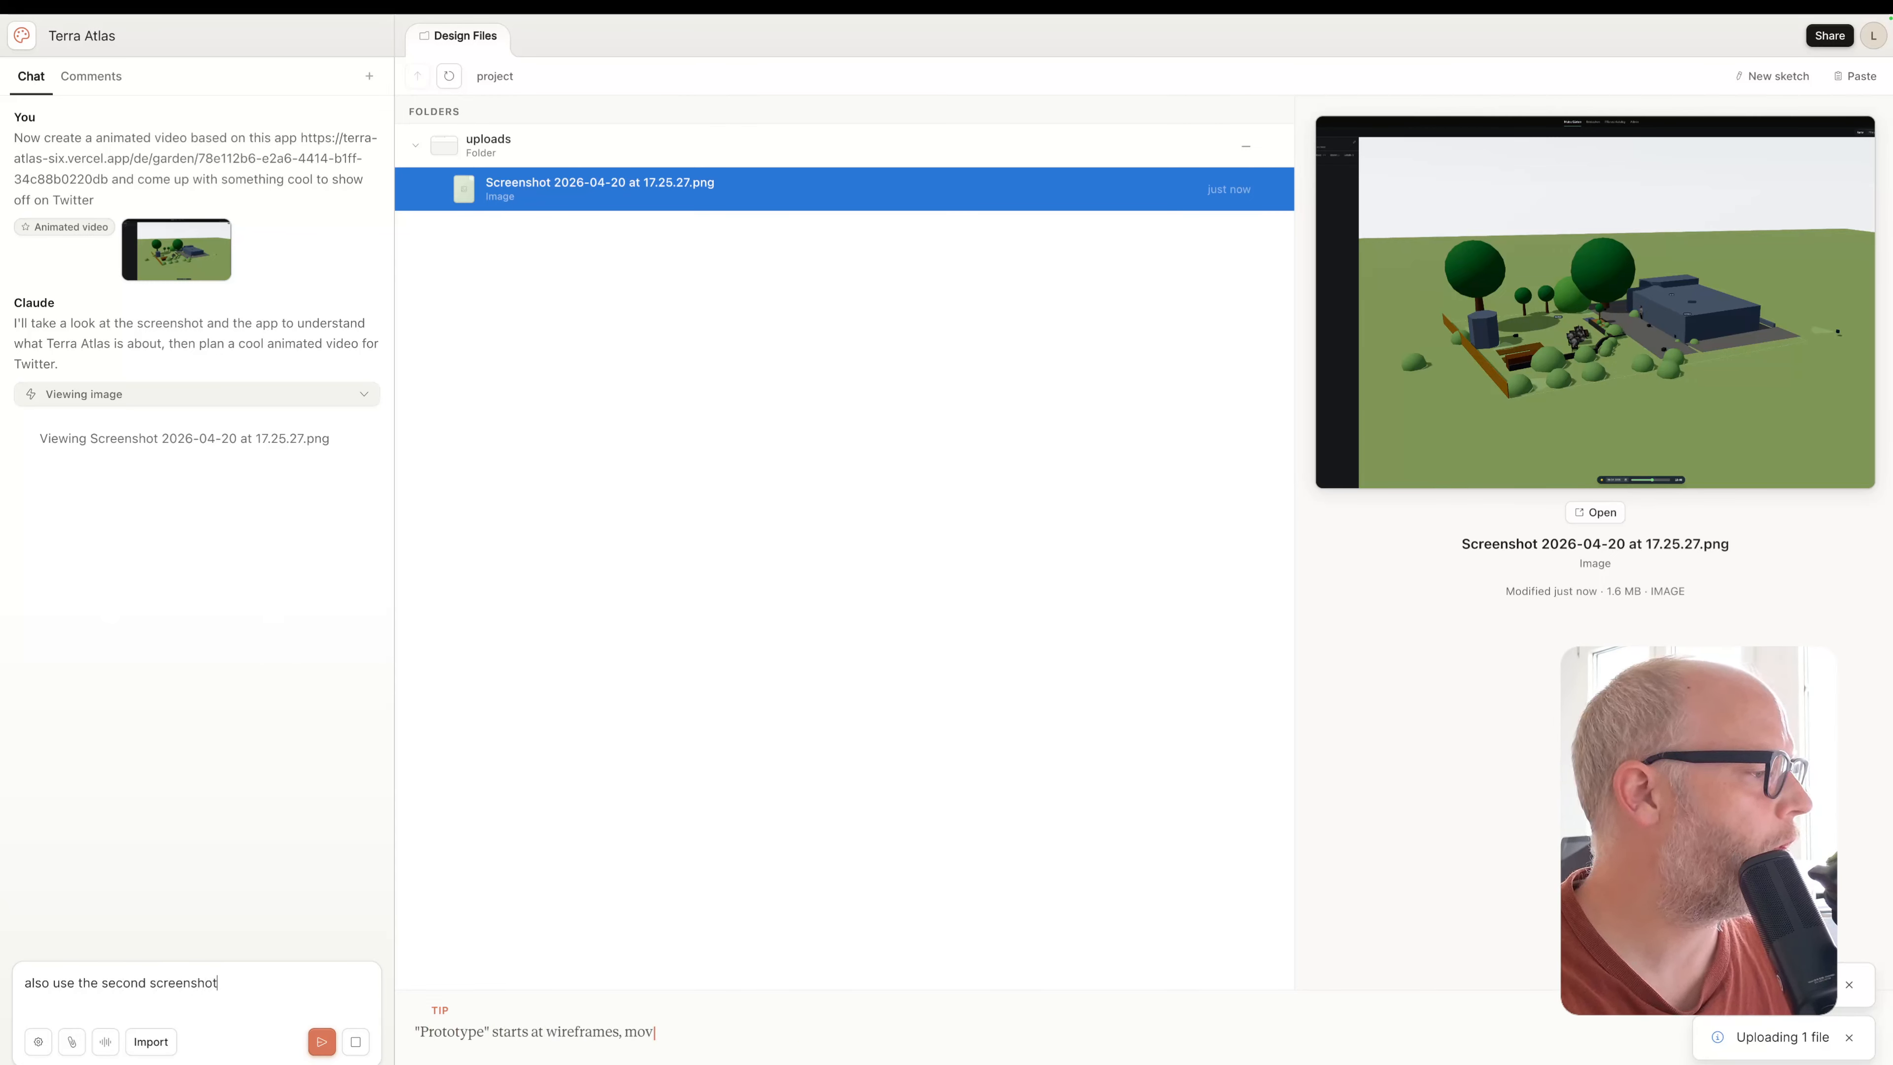
pyautogui.press('Return')
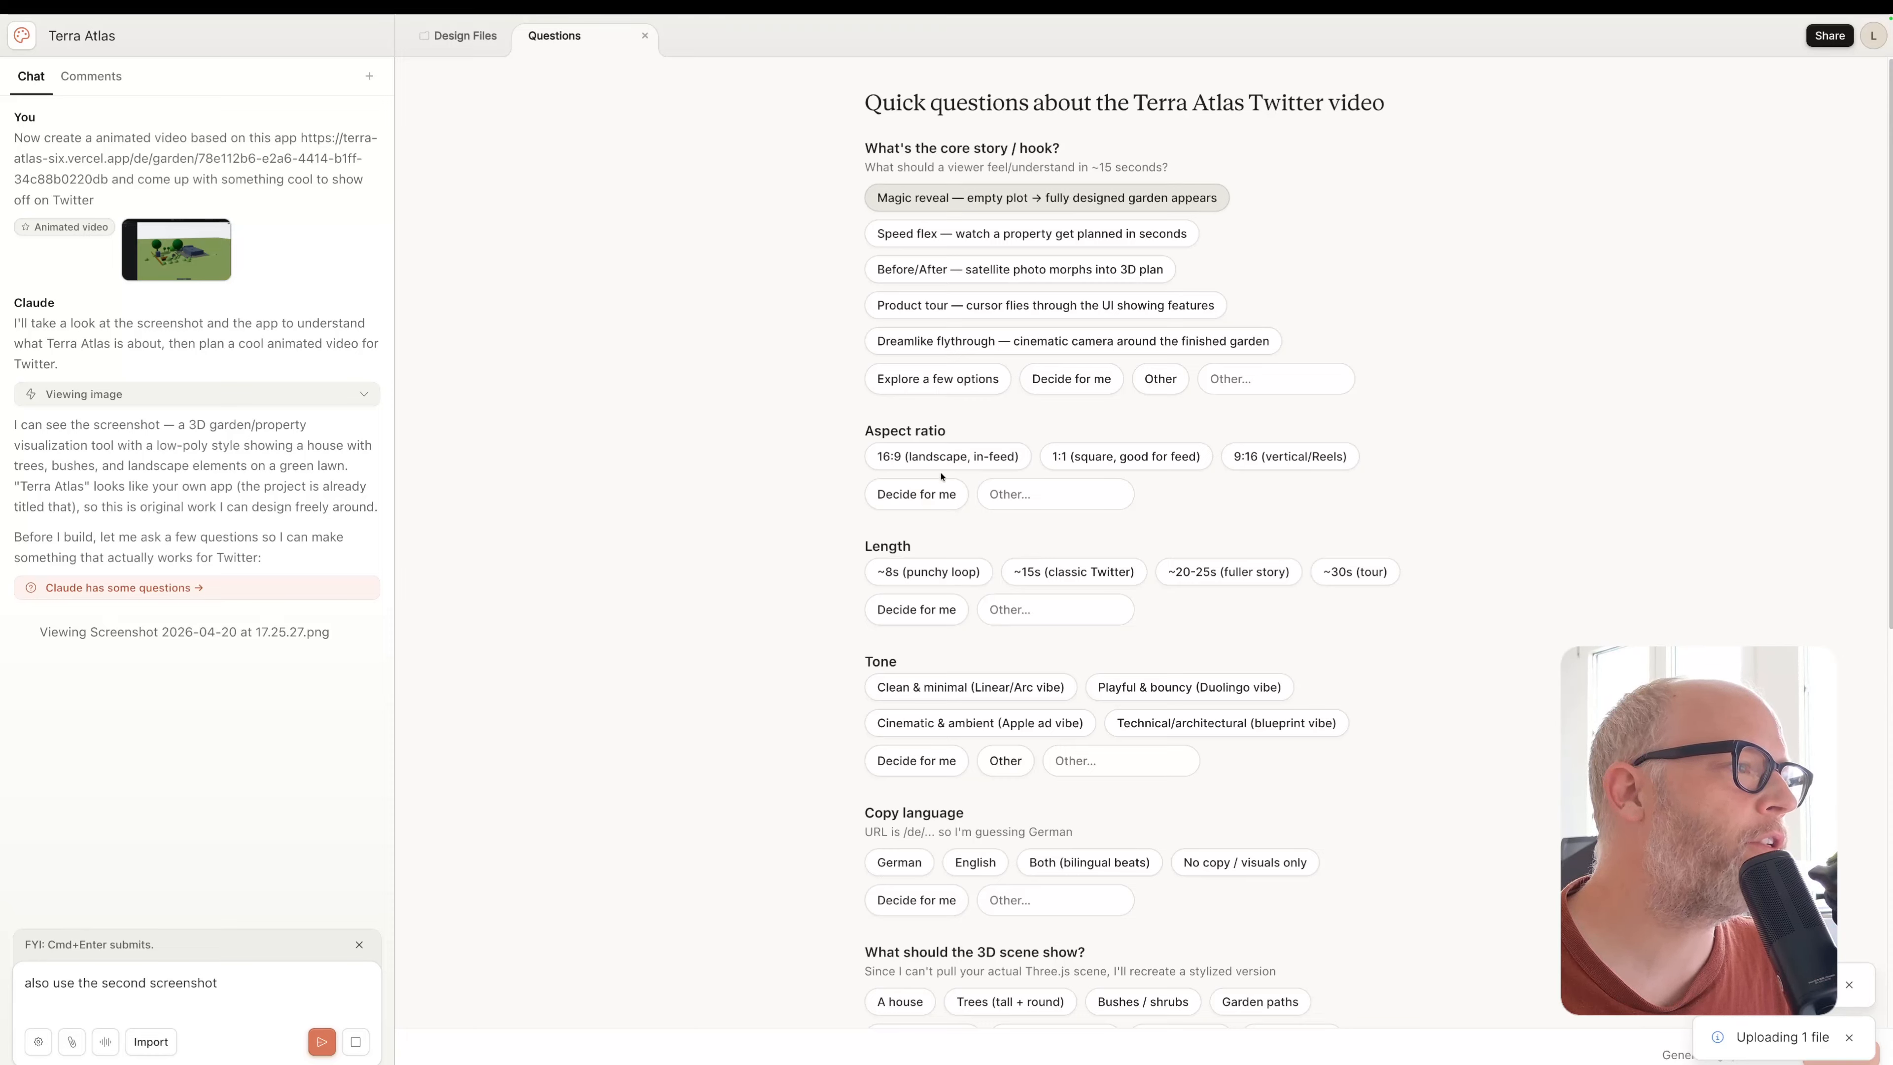
# Answer the video questions with 16:9 aspect ratio, ~15s length, Clean & minimal tone, and English copy
pyautogui.click(941, 456)
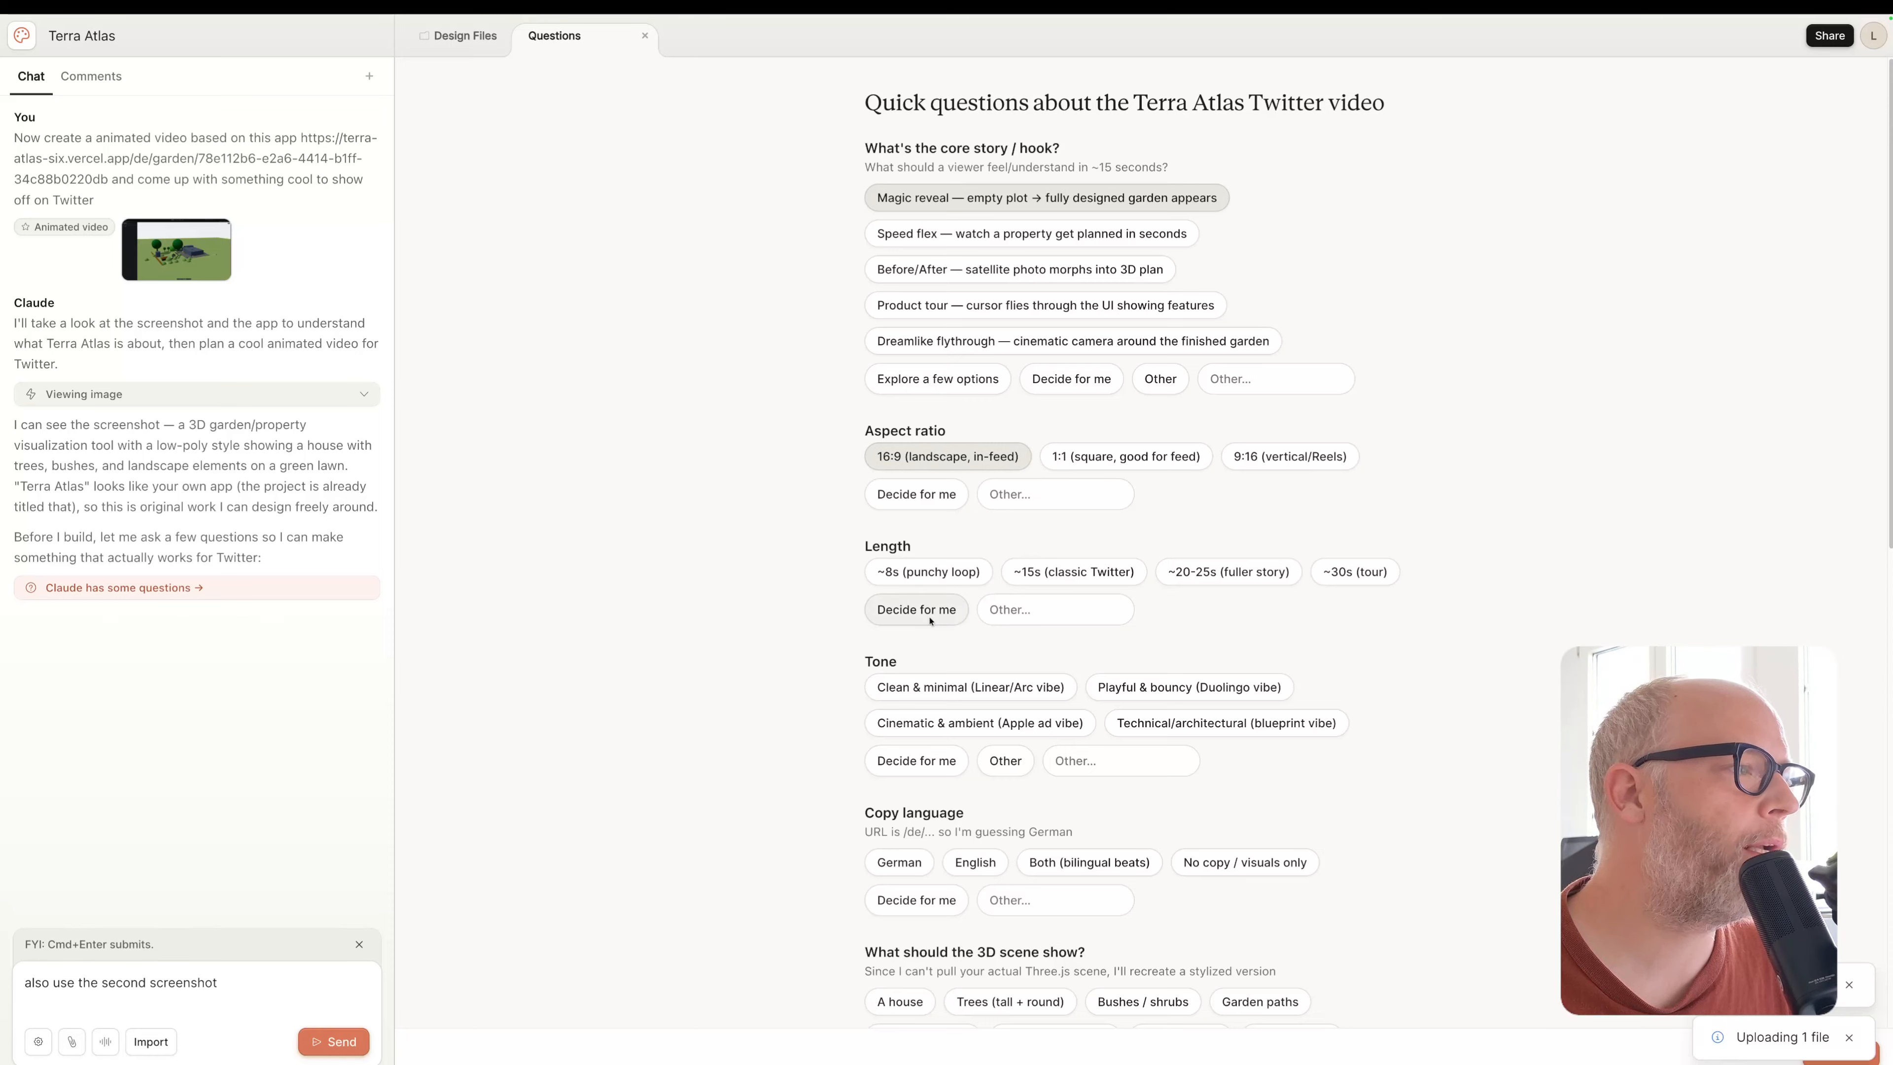
pyautogui.click(1065, 581)
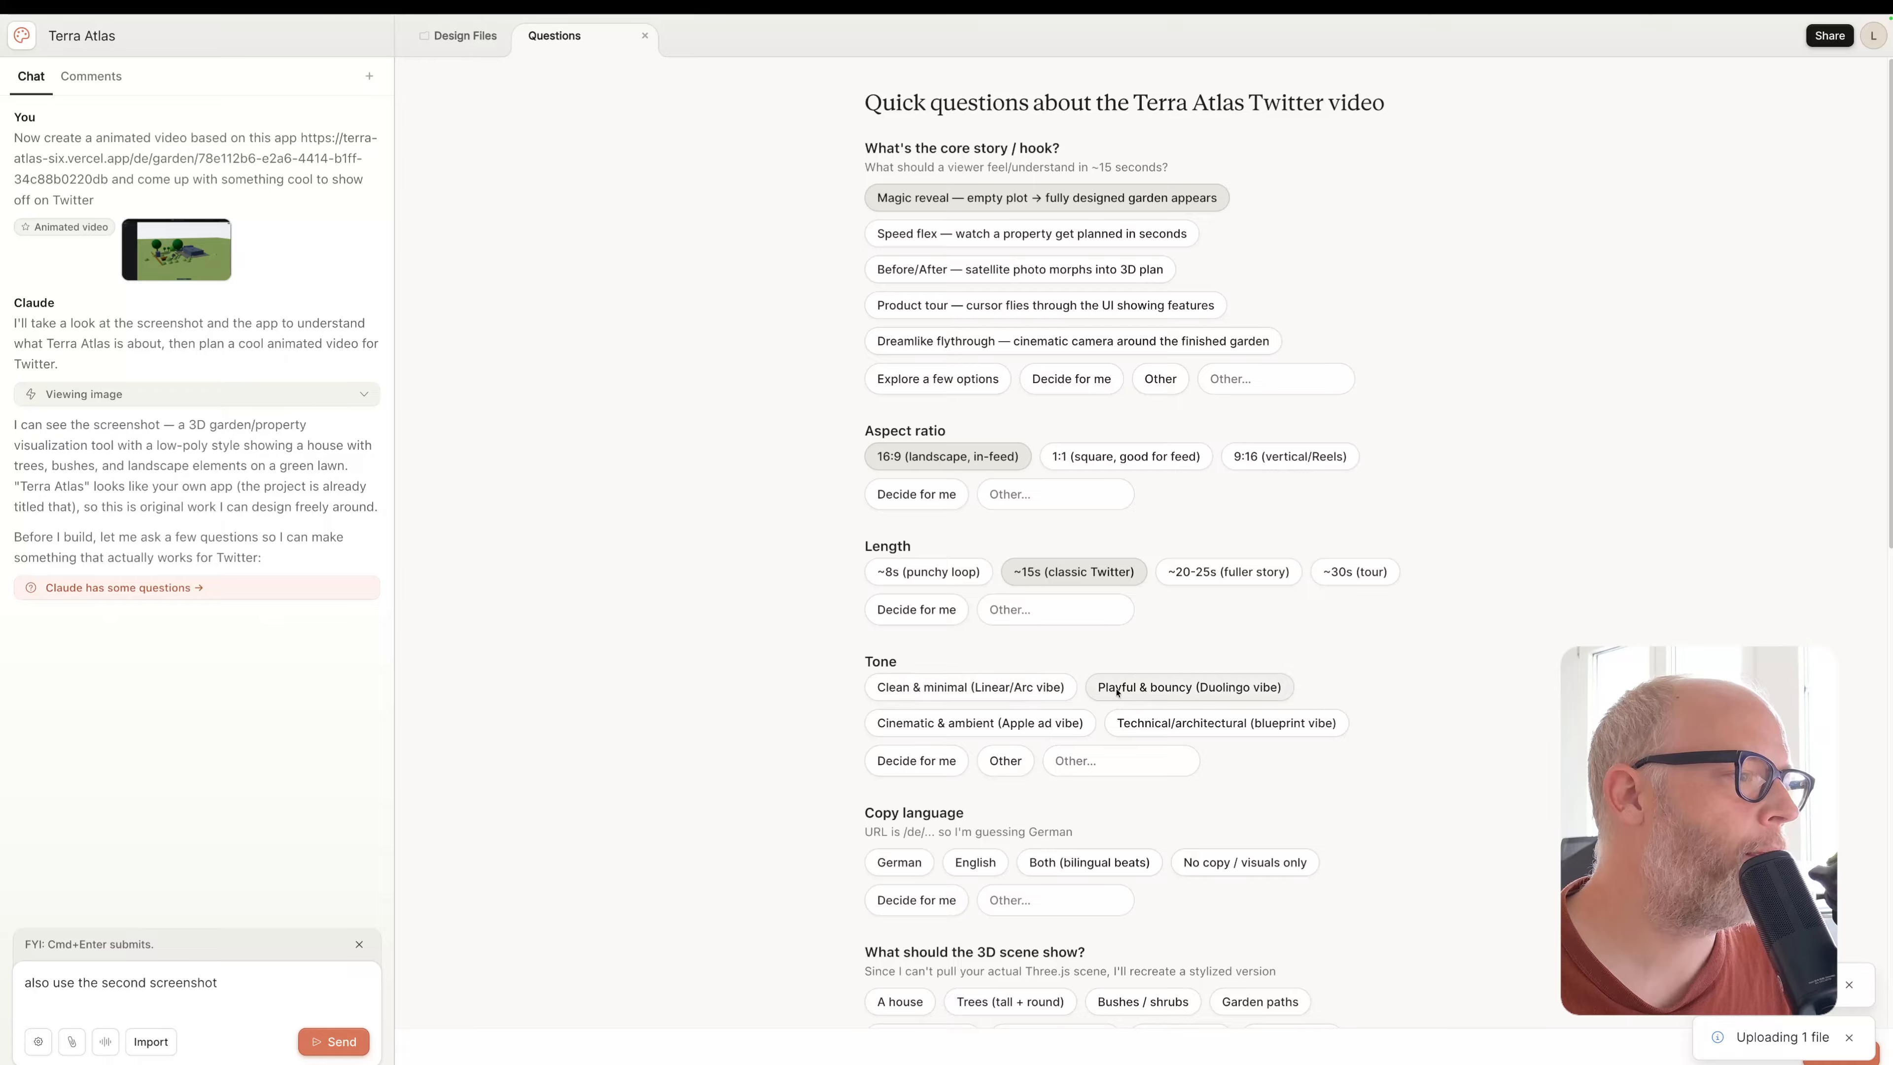
pyautogui.click(1013, 688)
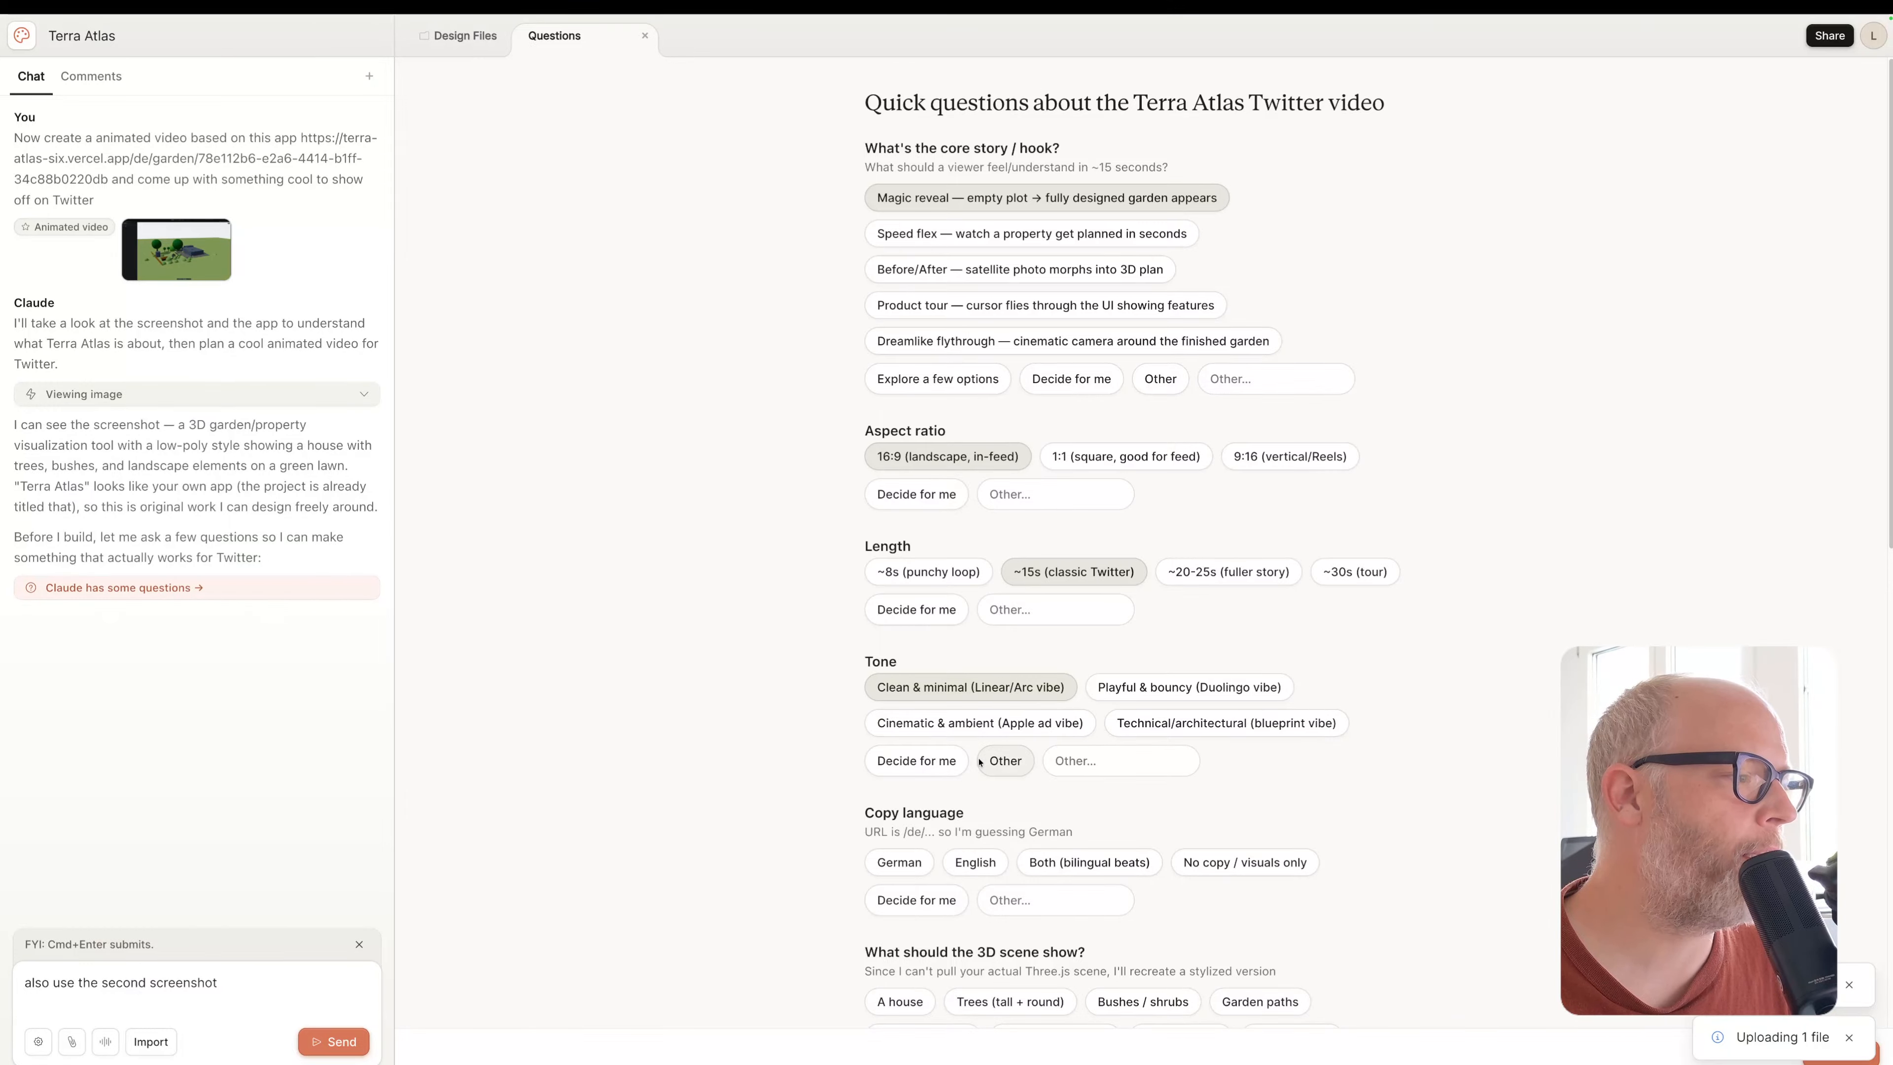
pyautogui.click(988, 867)
# Choose trees, a house, bushes / shrubs, and a fence or boundary as the contents of the 3D scene
pyautogui.scroll(-3, 989, 867)
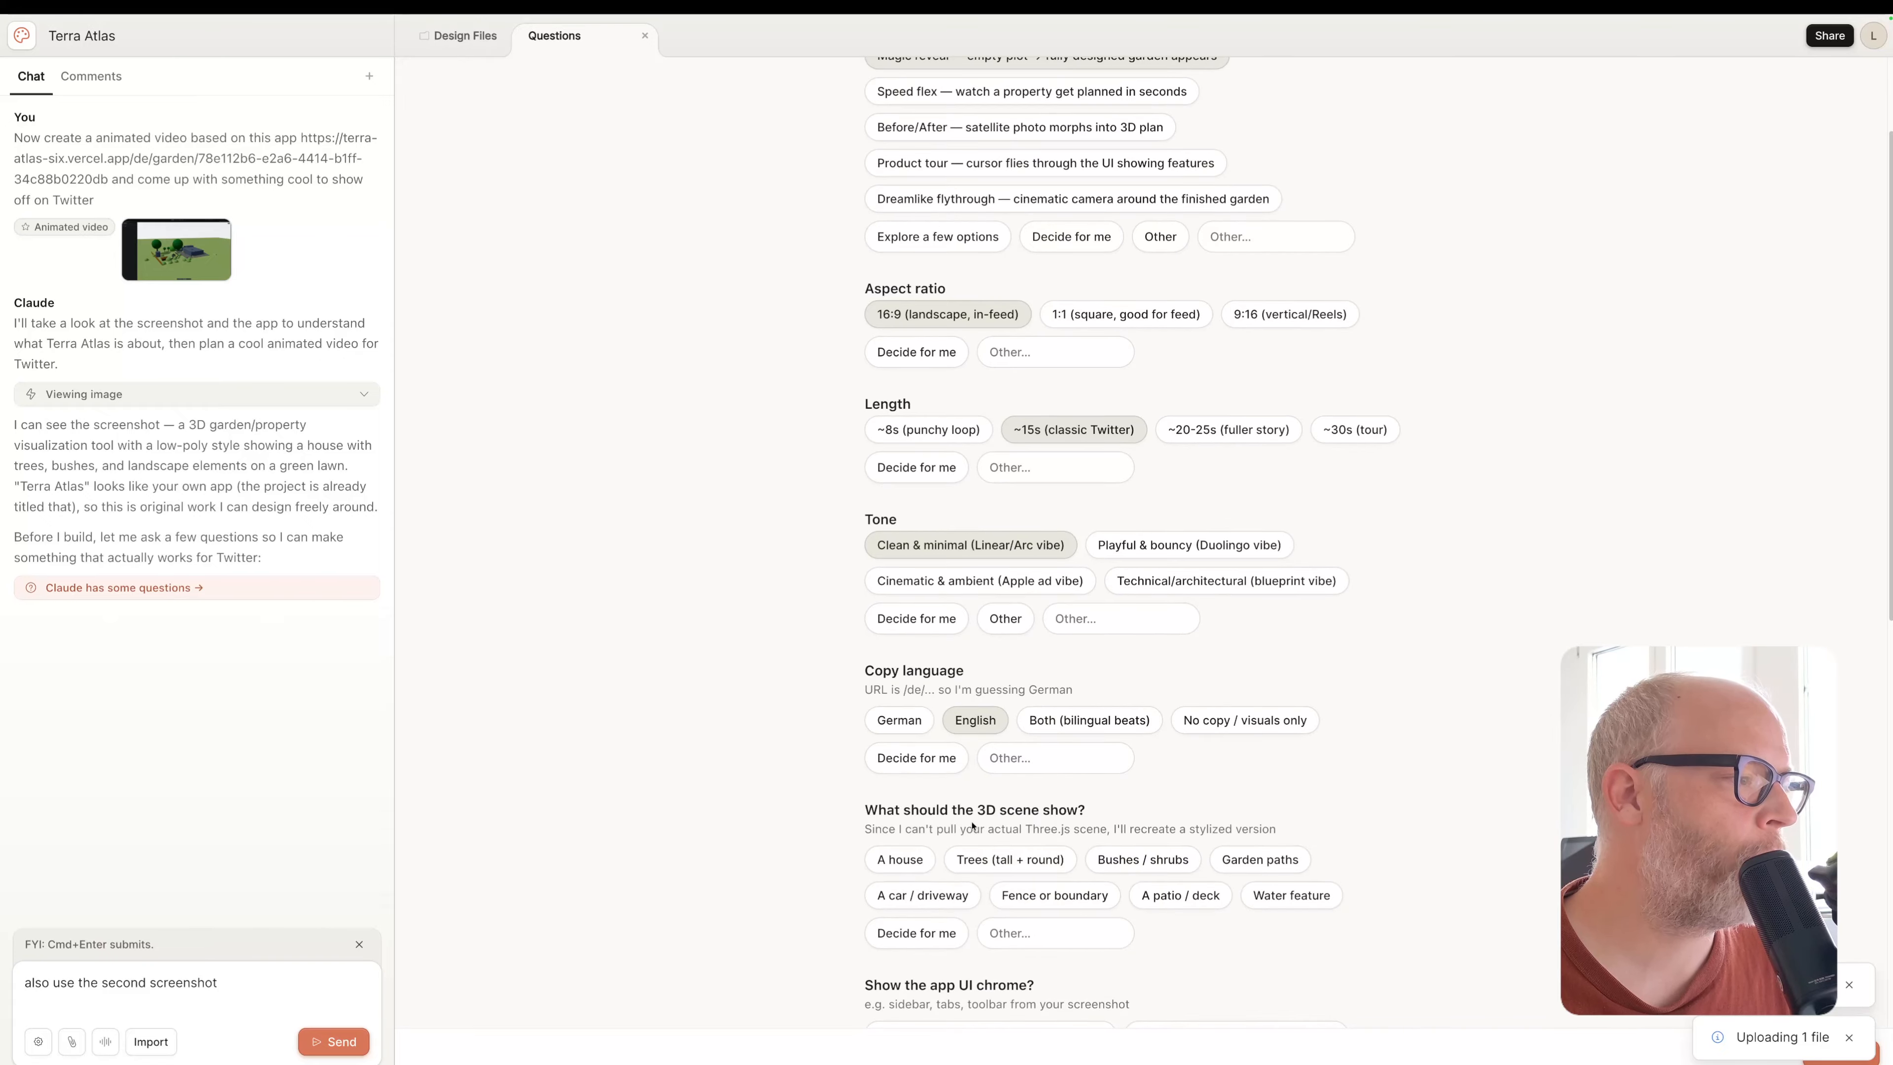
pyautogui.click(1035, 864)
pyautogui.scroll(-4, 1015, 838)
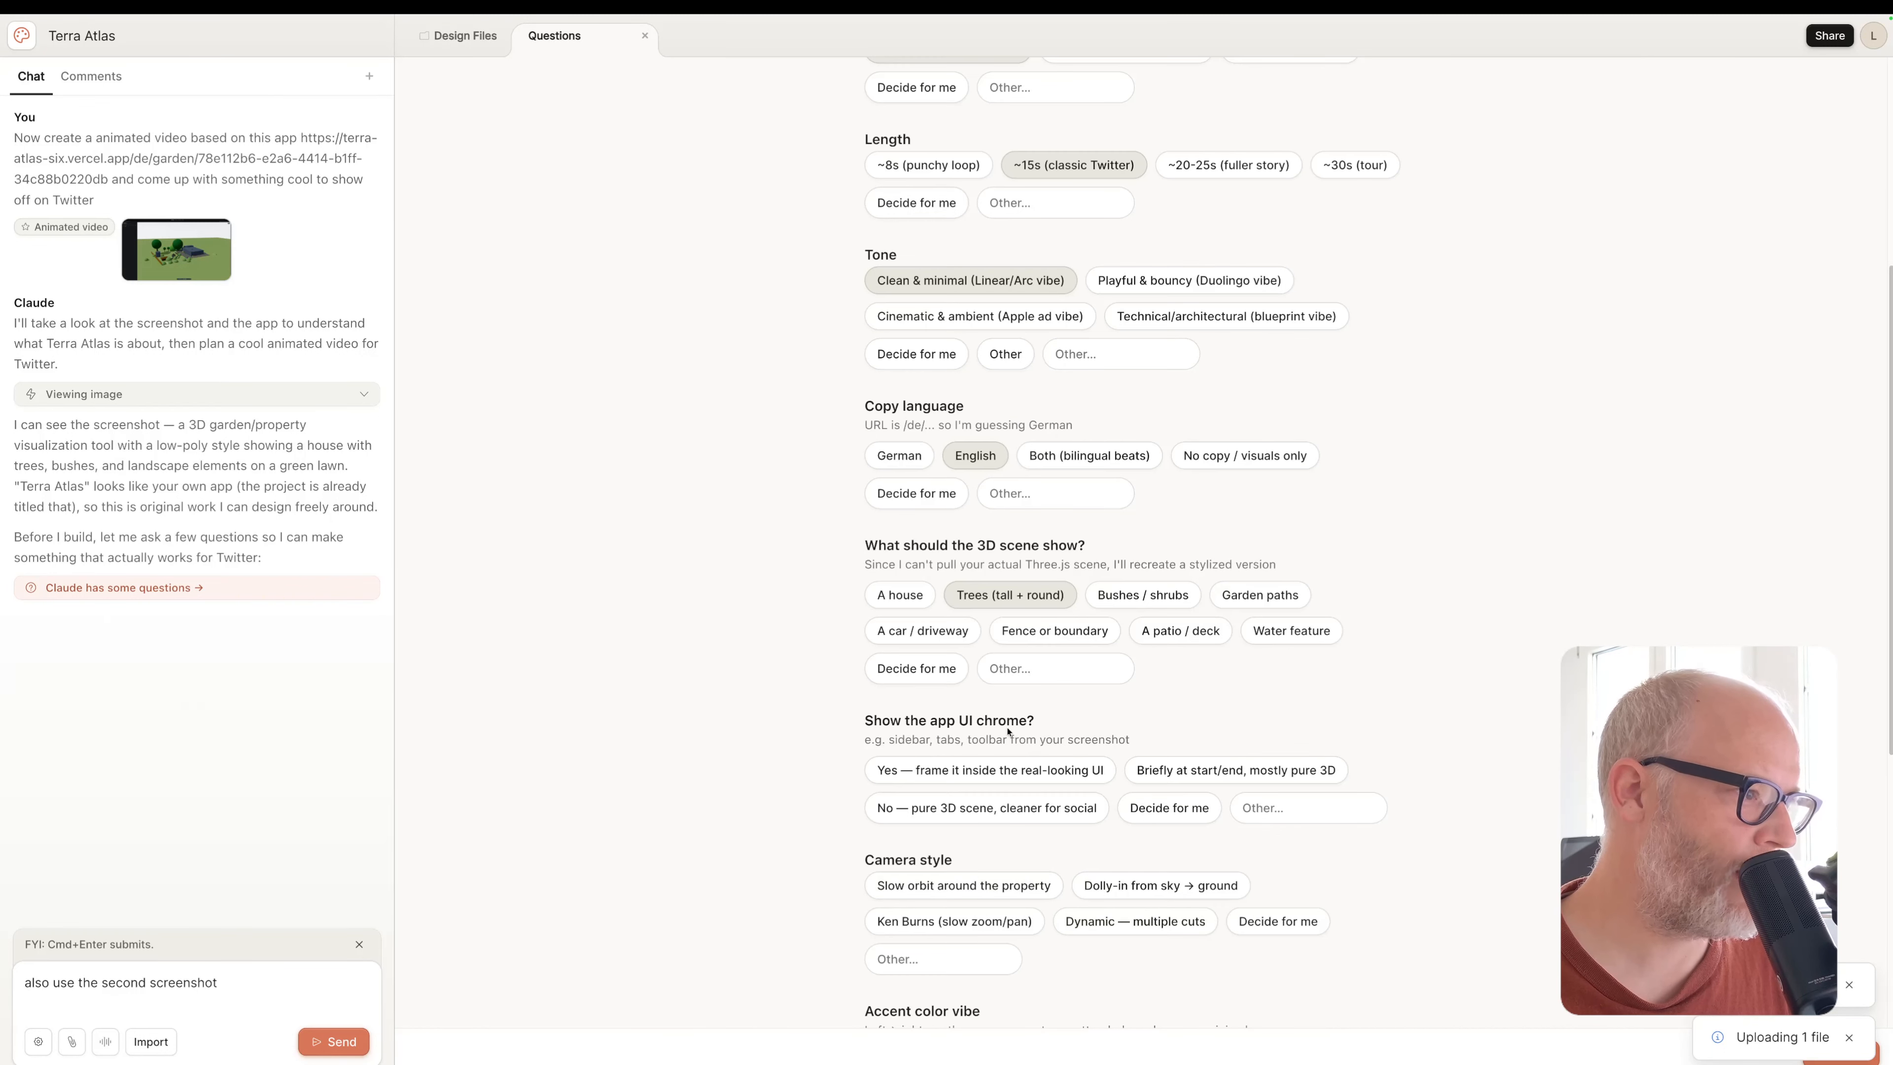
pyautogui.click(900, 594)
pyautogui.click(1142, 594)
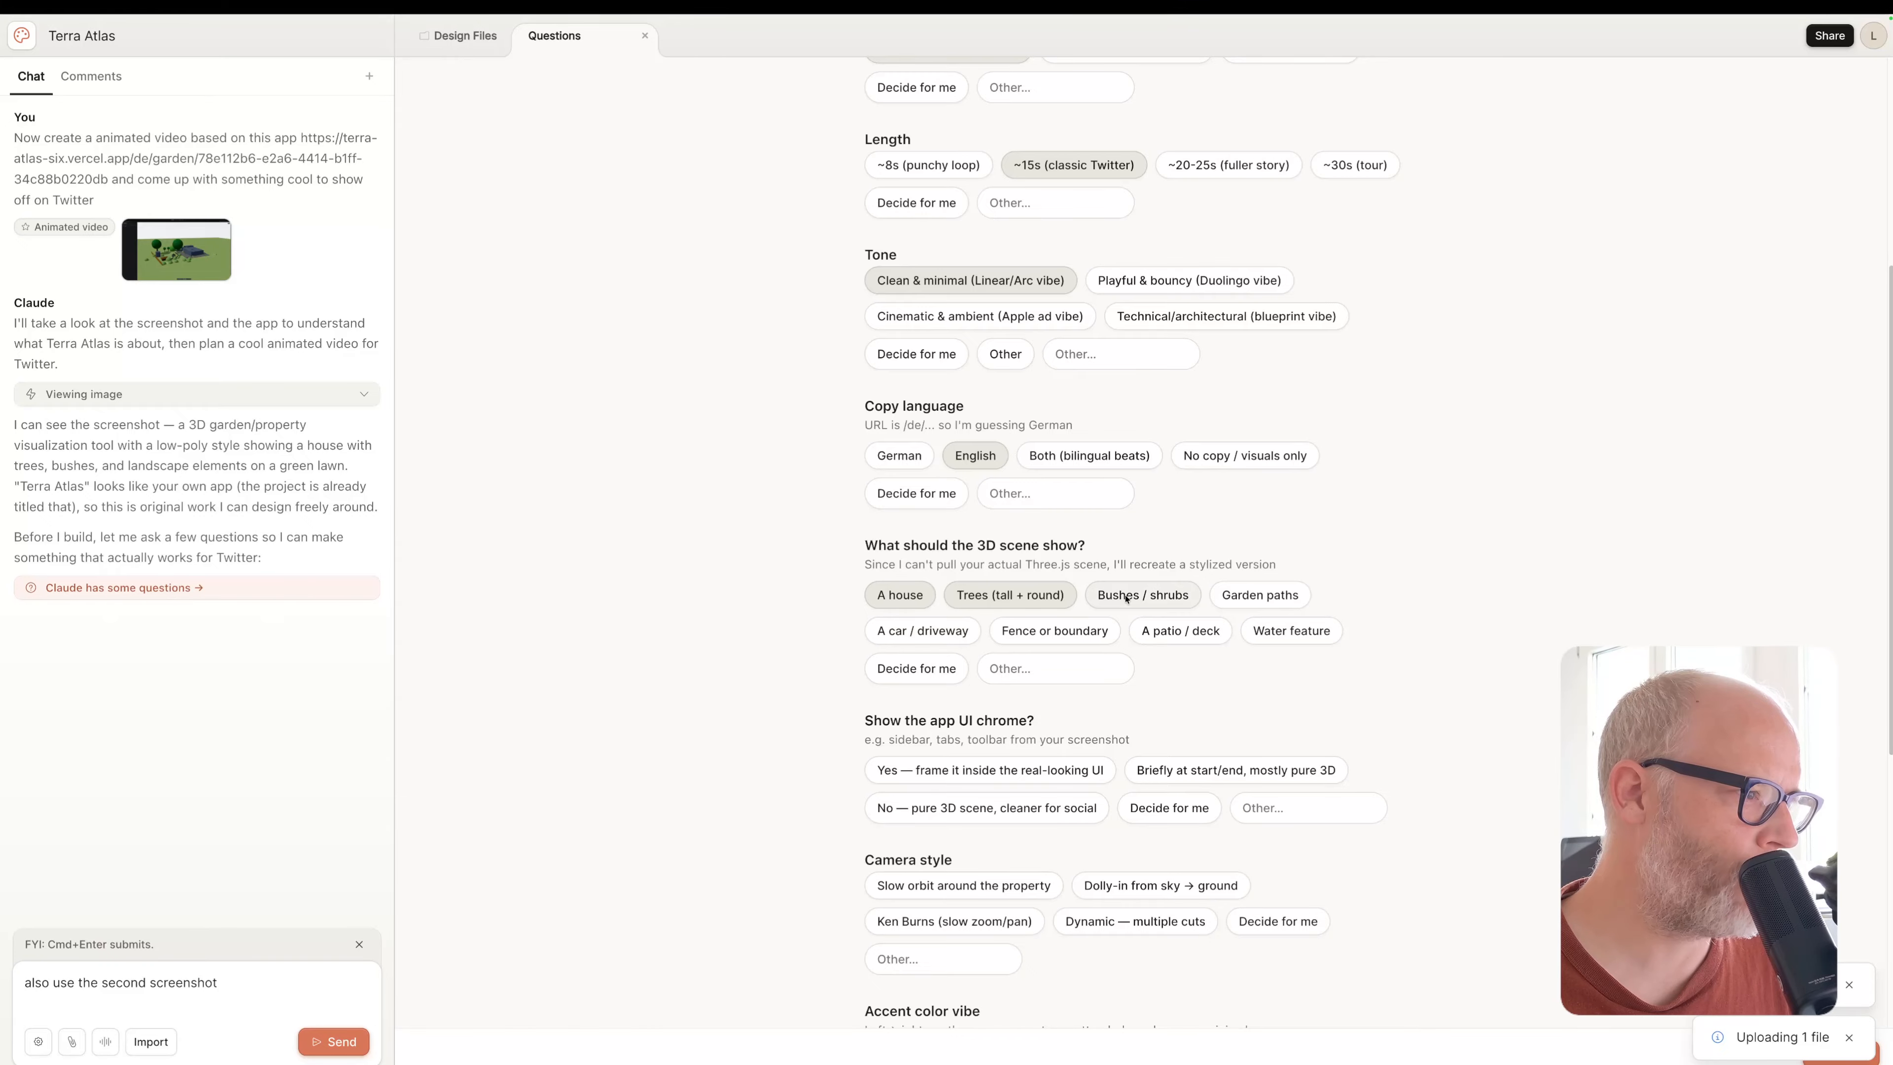
pyautogui.click(1068, 633)
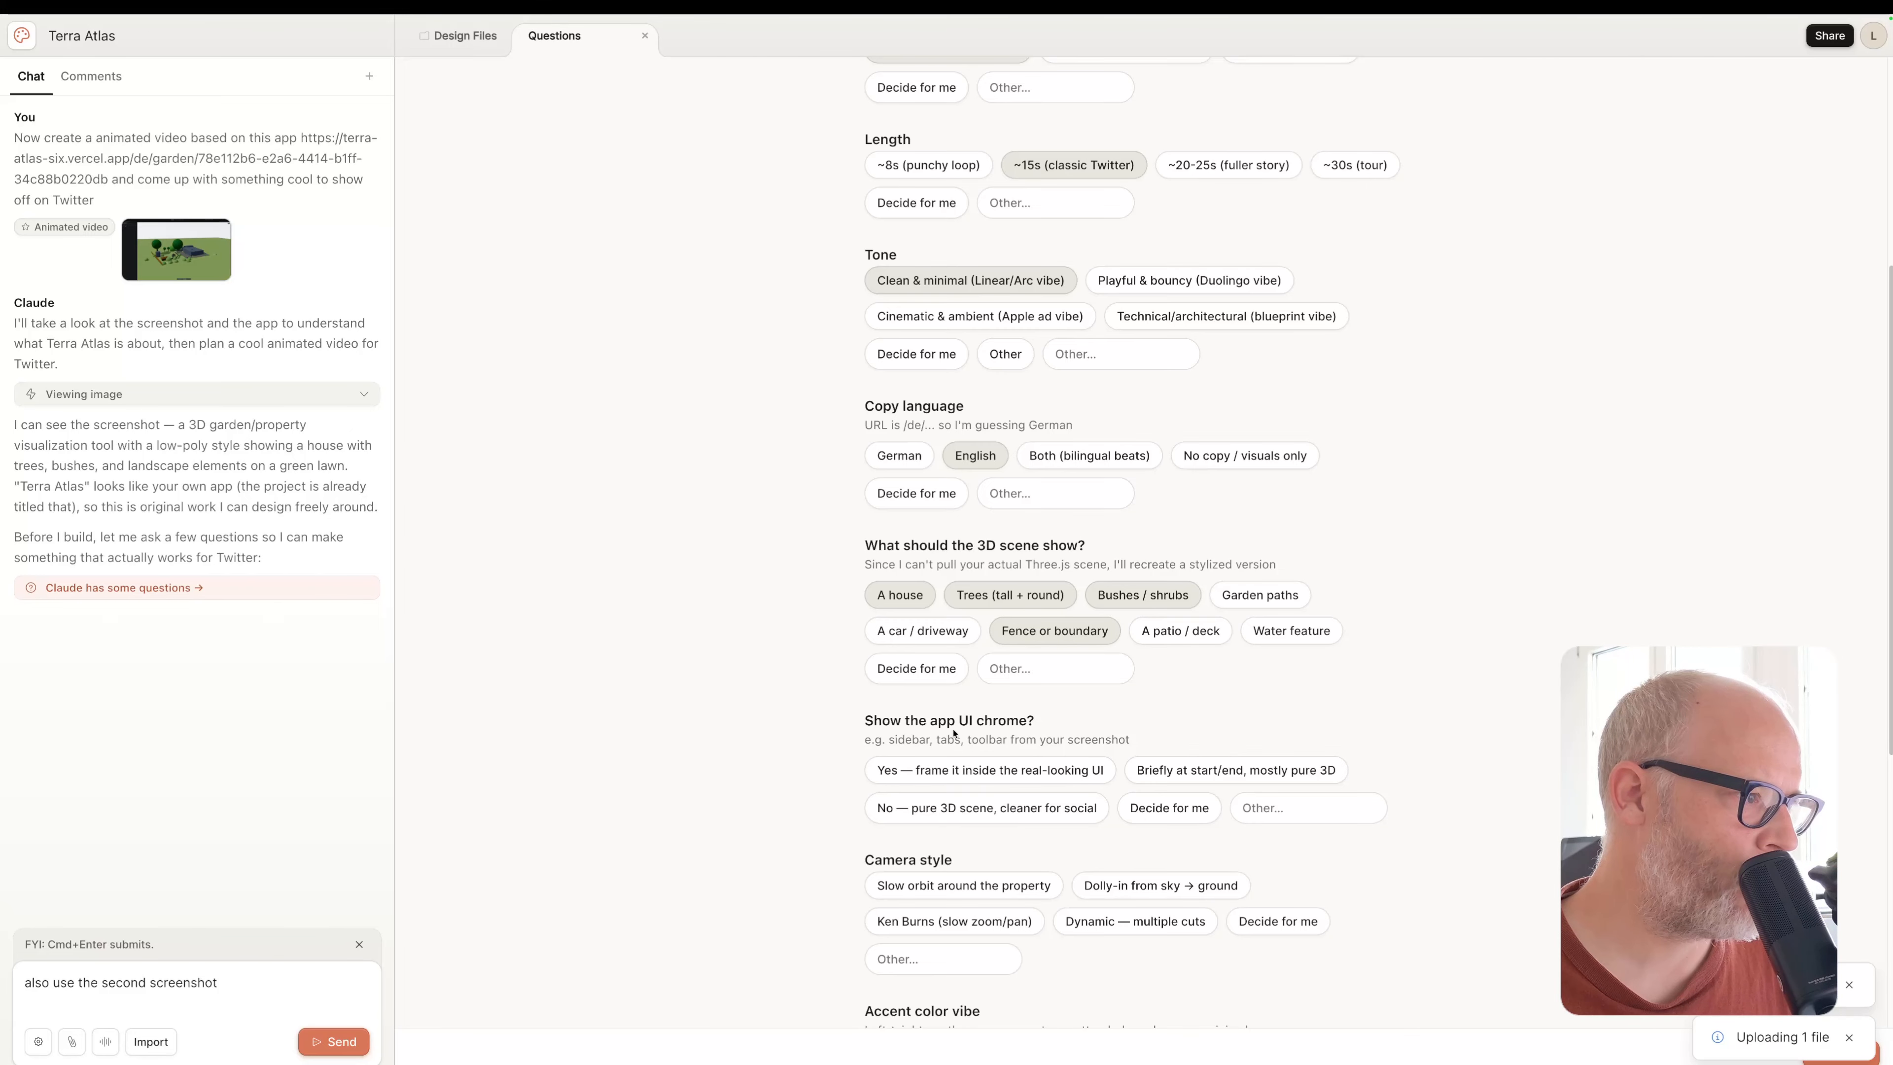
# Set the app UI chrome to "Briefly at start/end, mostly pure 3D" and the camera style to "Slow orbit around the property"
pyautogui.click(991, 771)
pyautogui.scroll(-3, 934, 836)
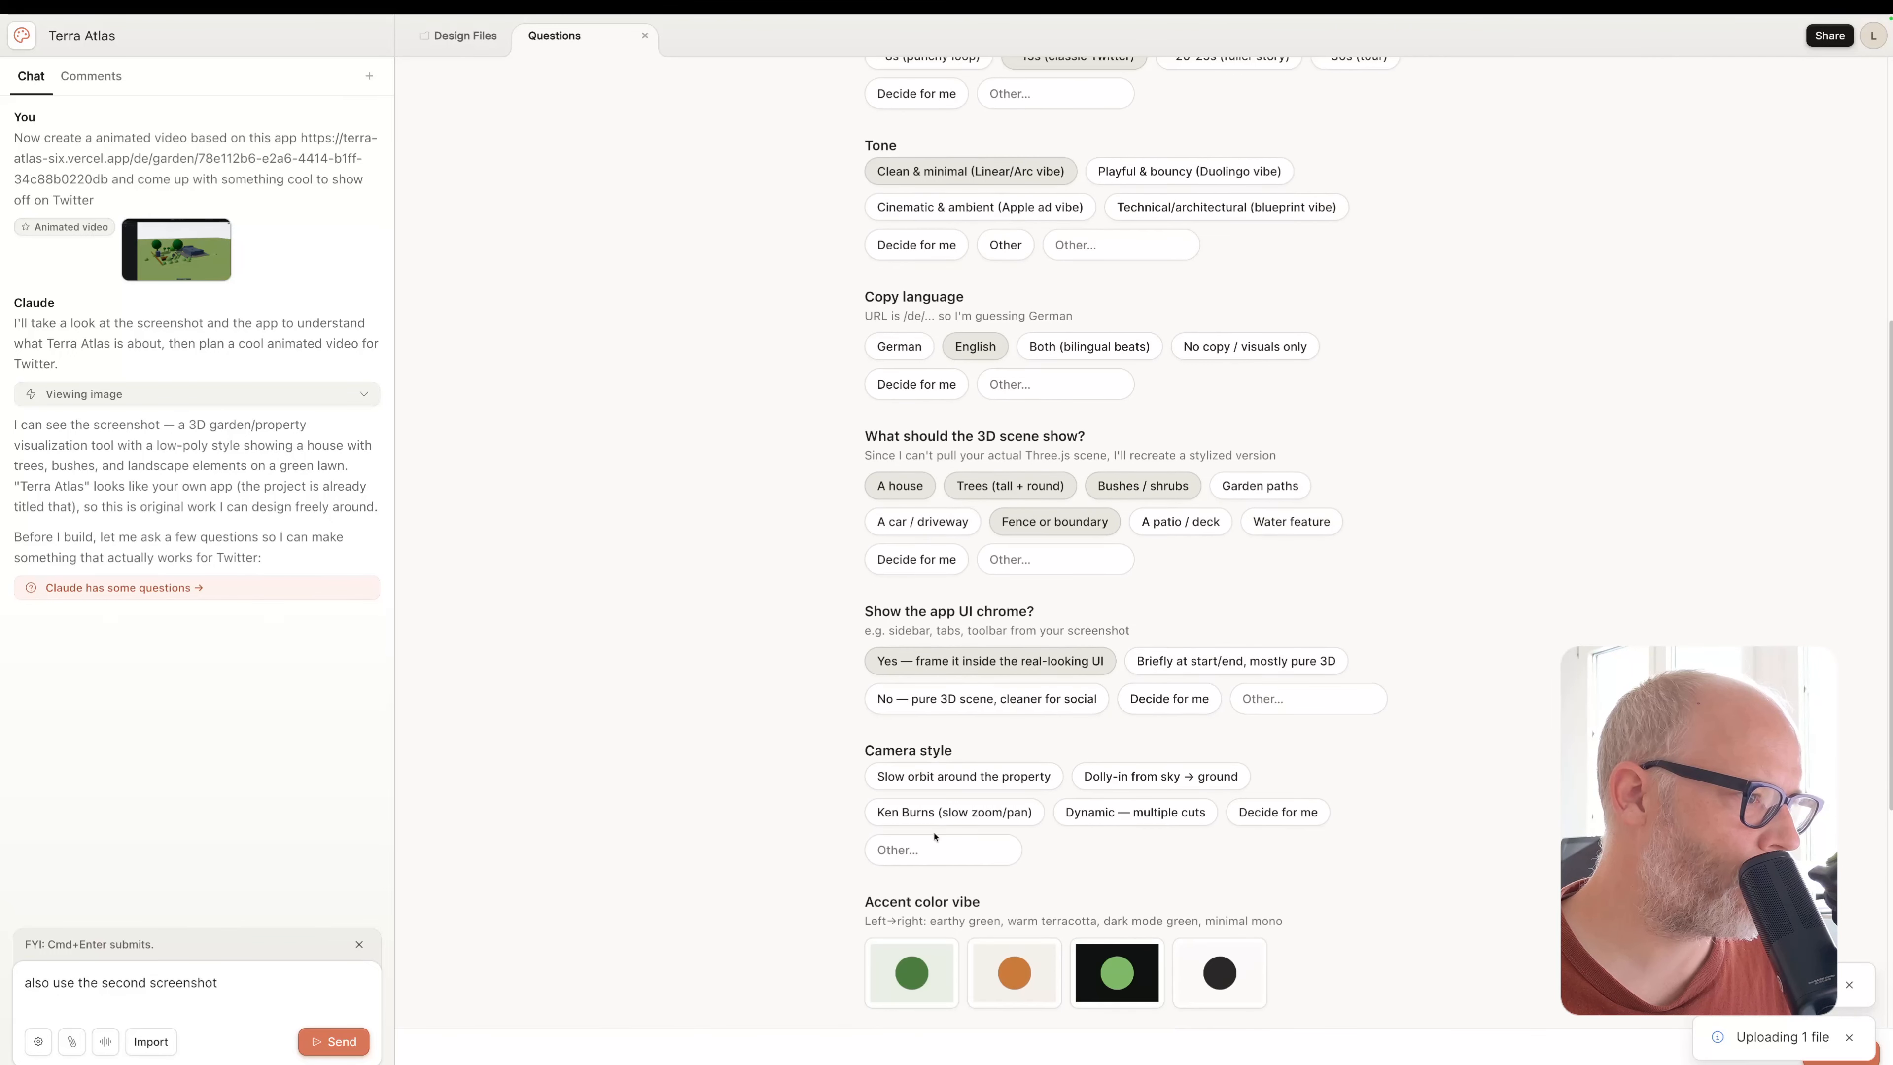
pyautogui.click(1197, 669)
pyautogui.click(968, 781)
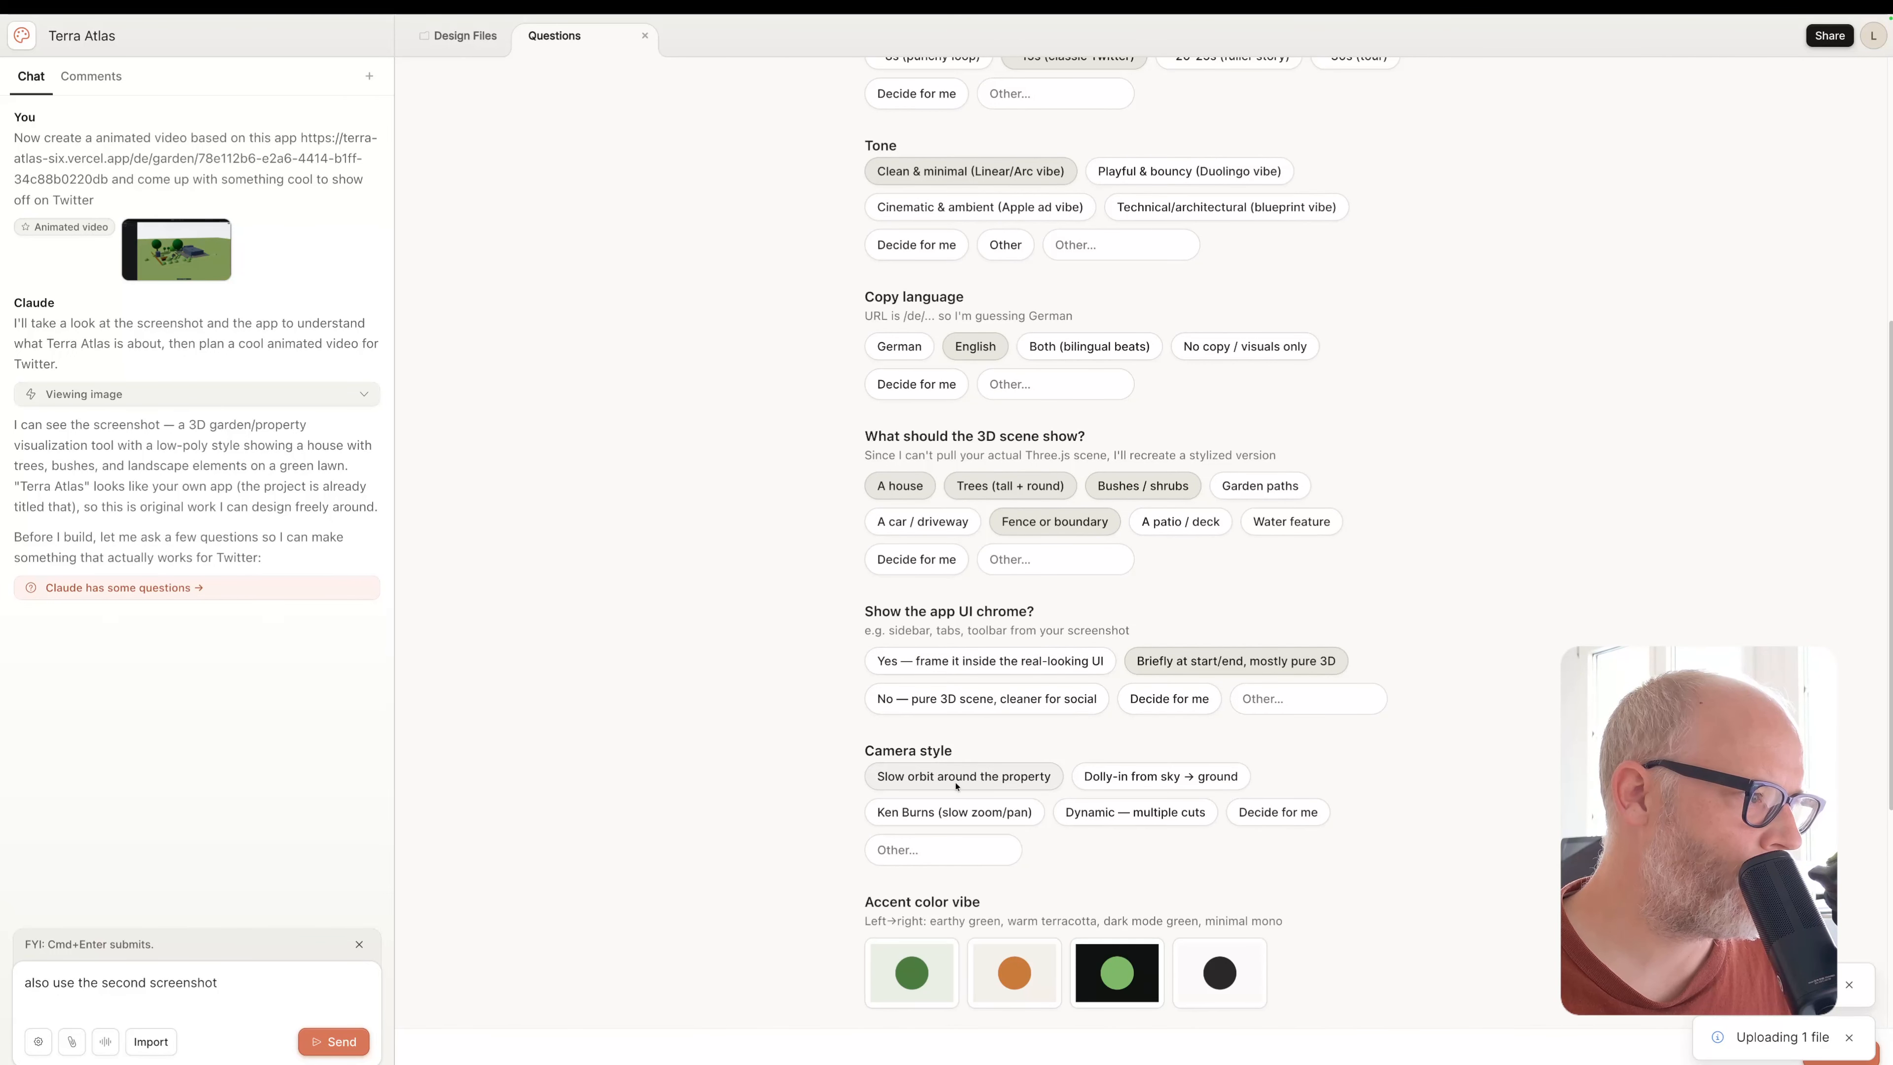
# Choose the earthy green accent, the Terra Atlas logo/wordmark ending, and Camera speed/path as the tweak, leaving the additional notes empty
pyautogui.scroll(-2, 981, 801)
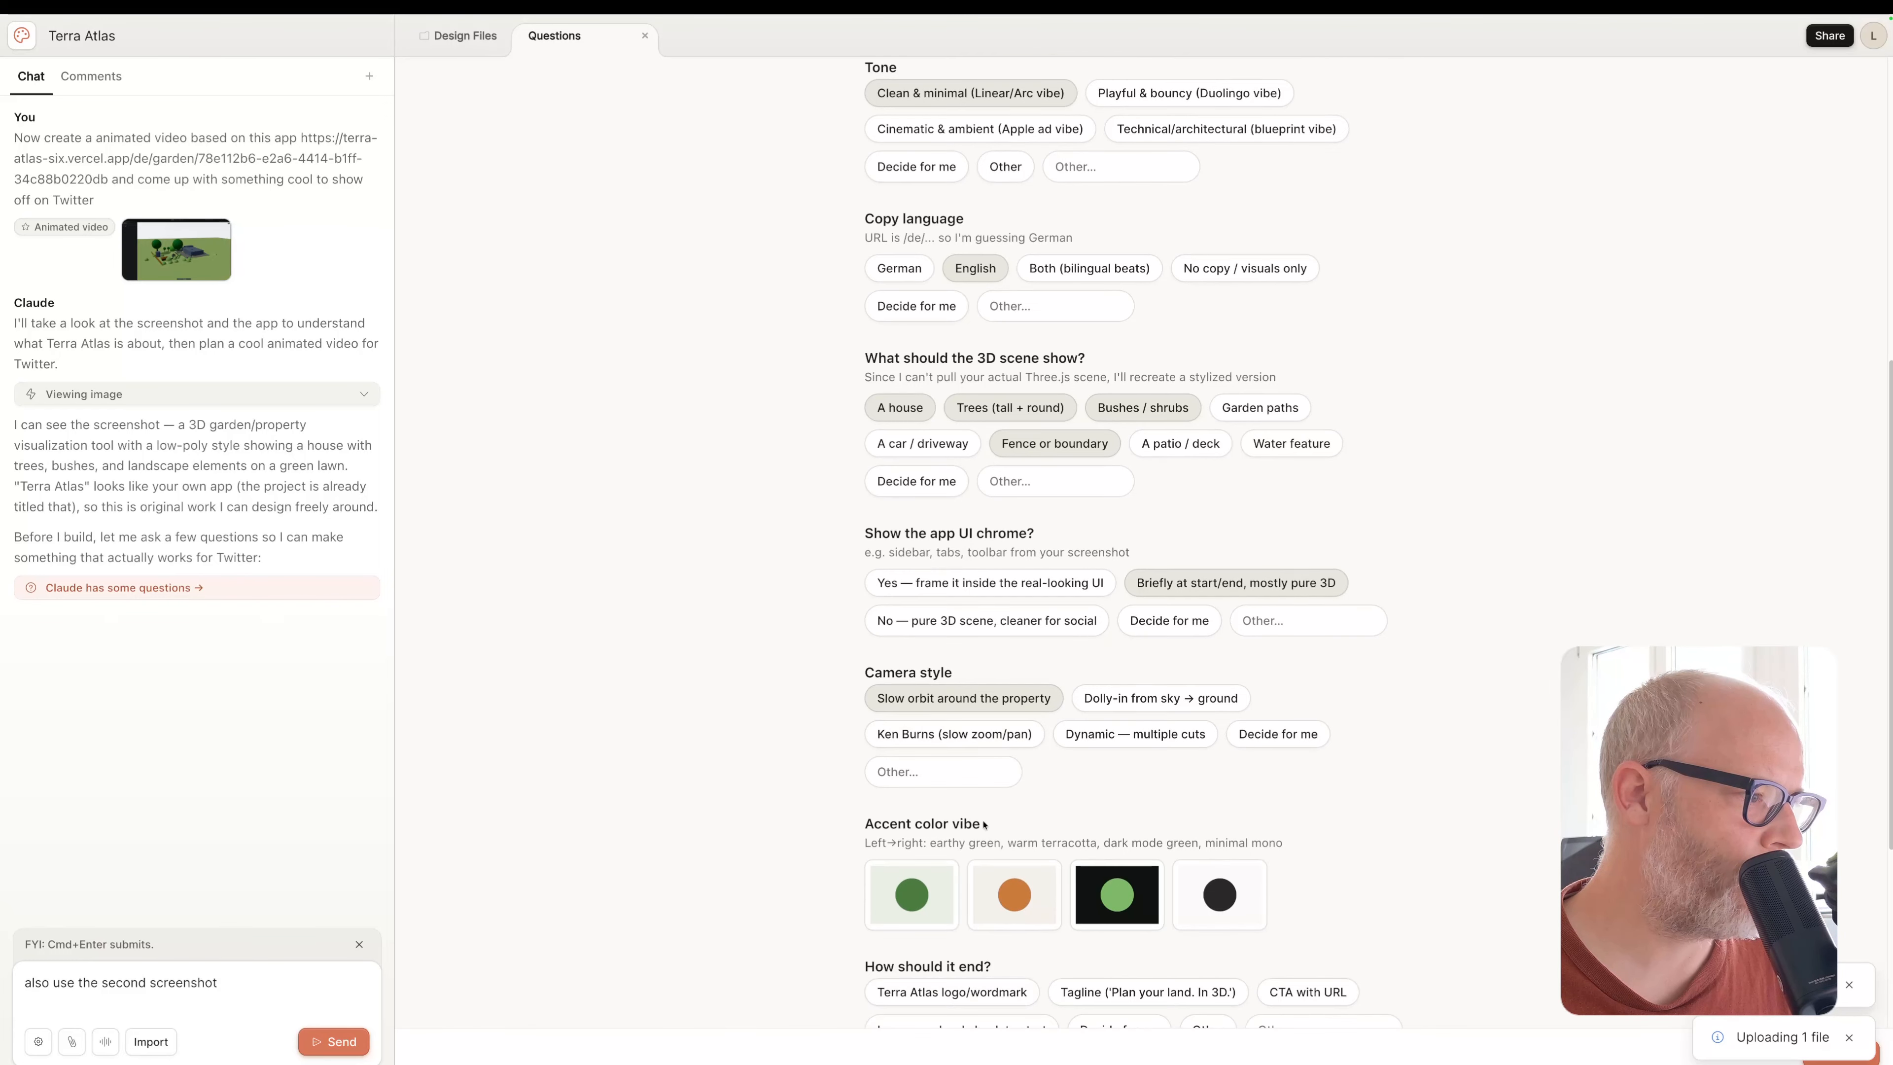
pyautogui.click(929, 881)
pyautogui.scroll(-9, 928, 882)
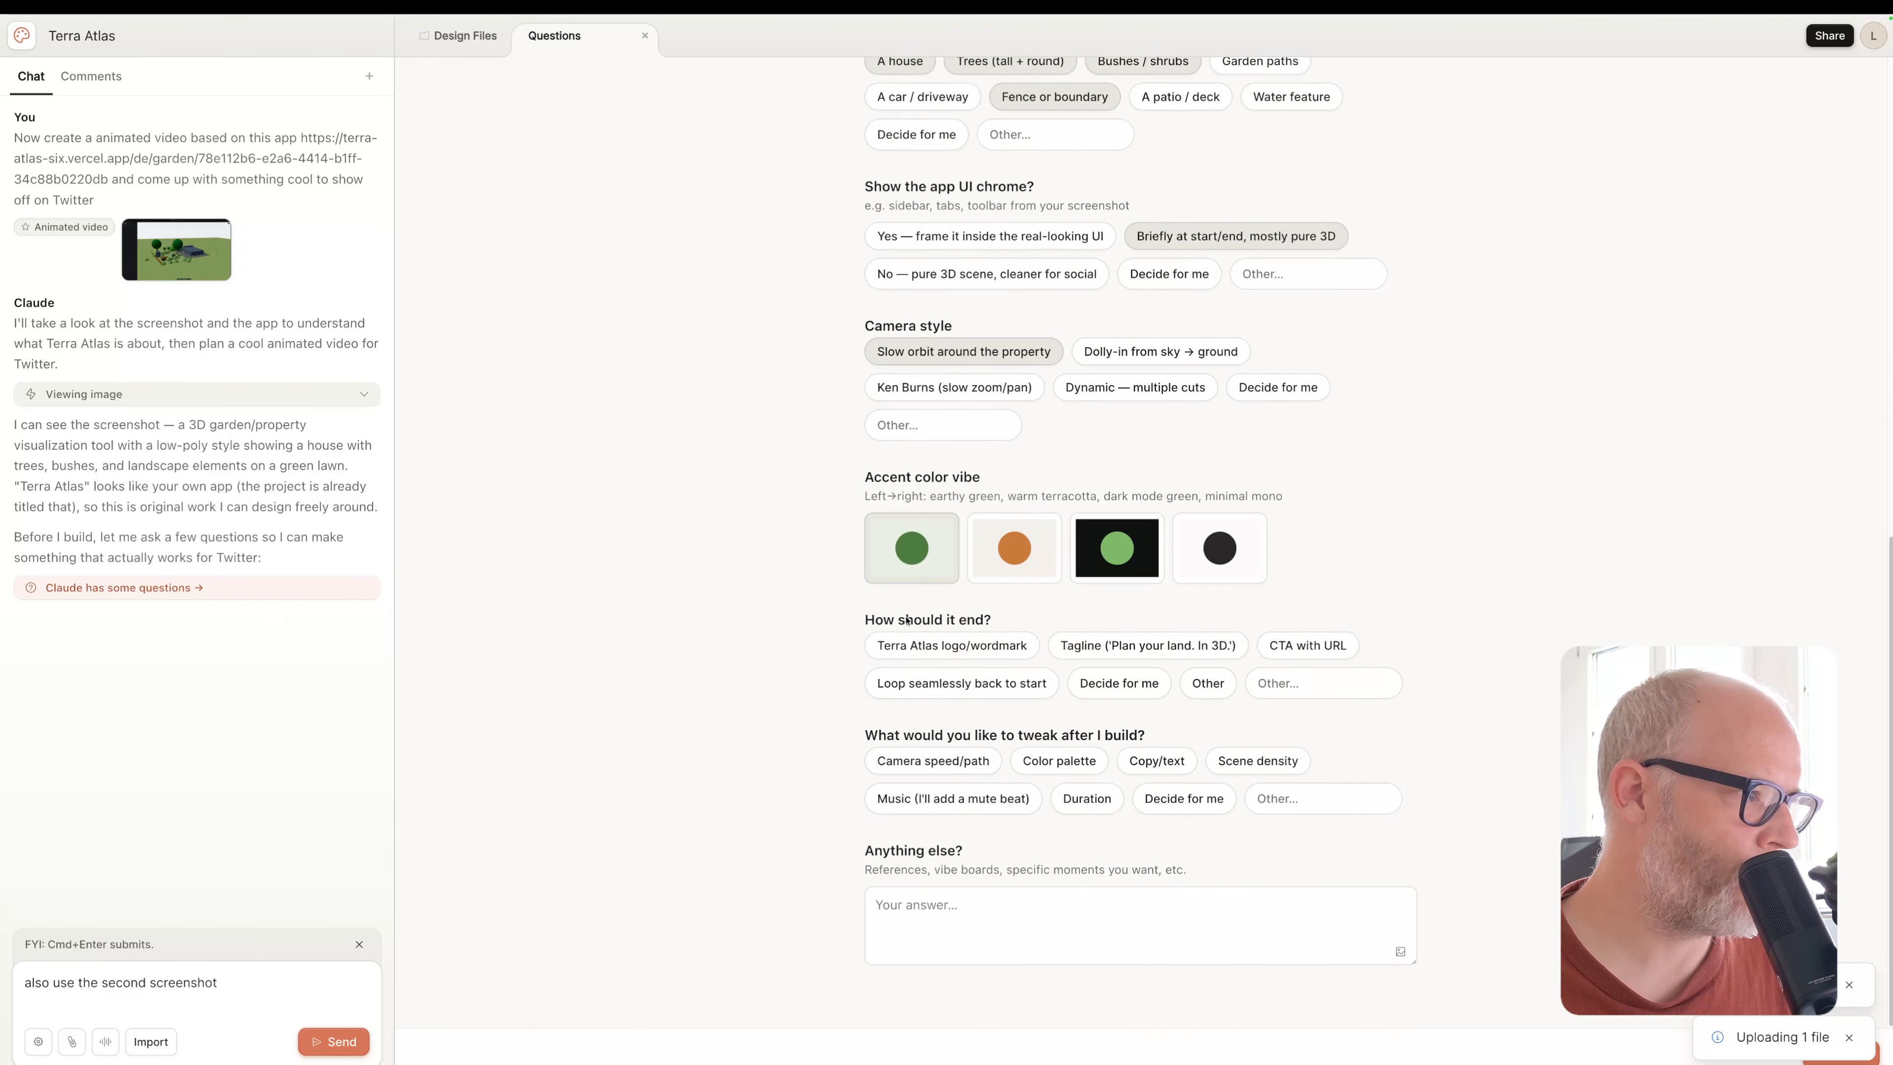
pyautogui.click(998, 647)
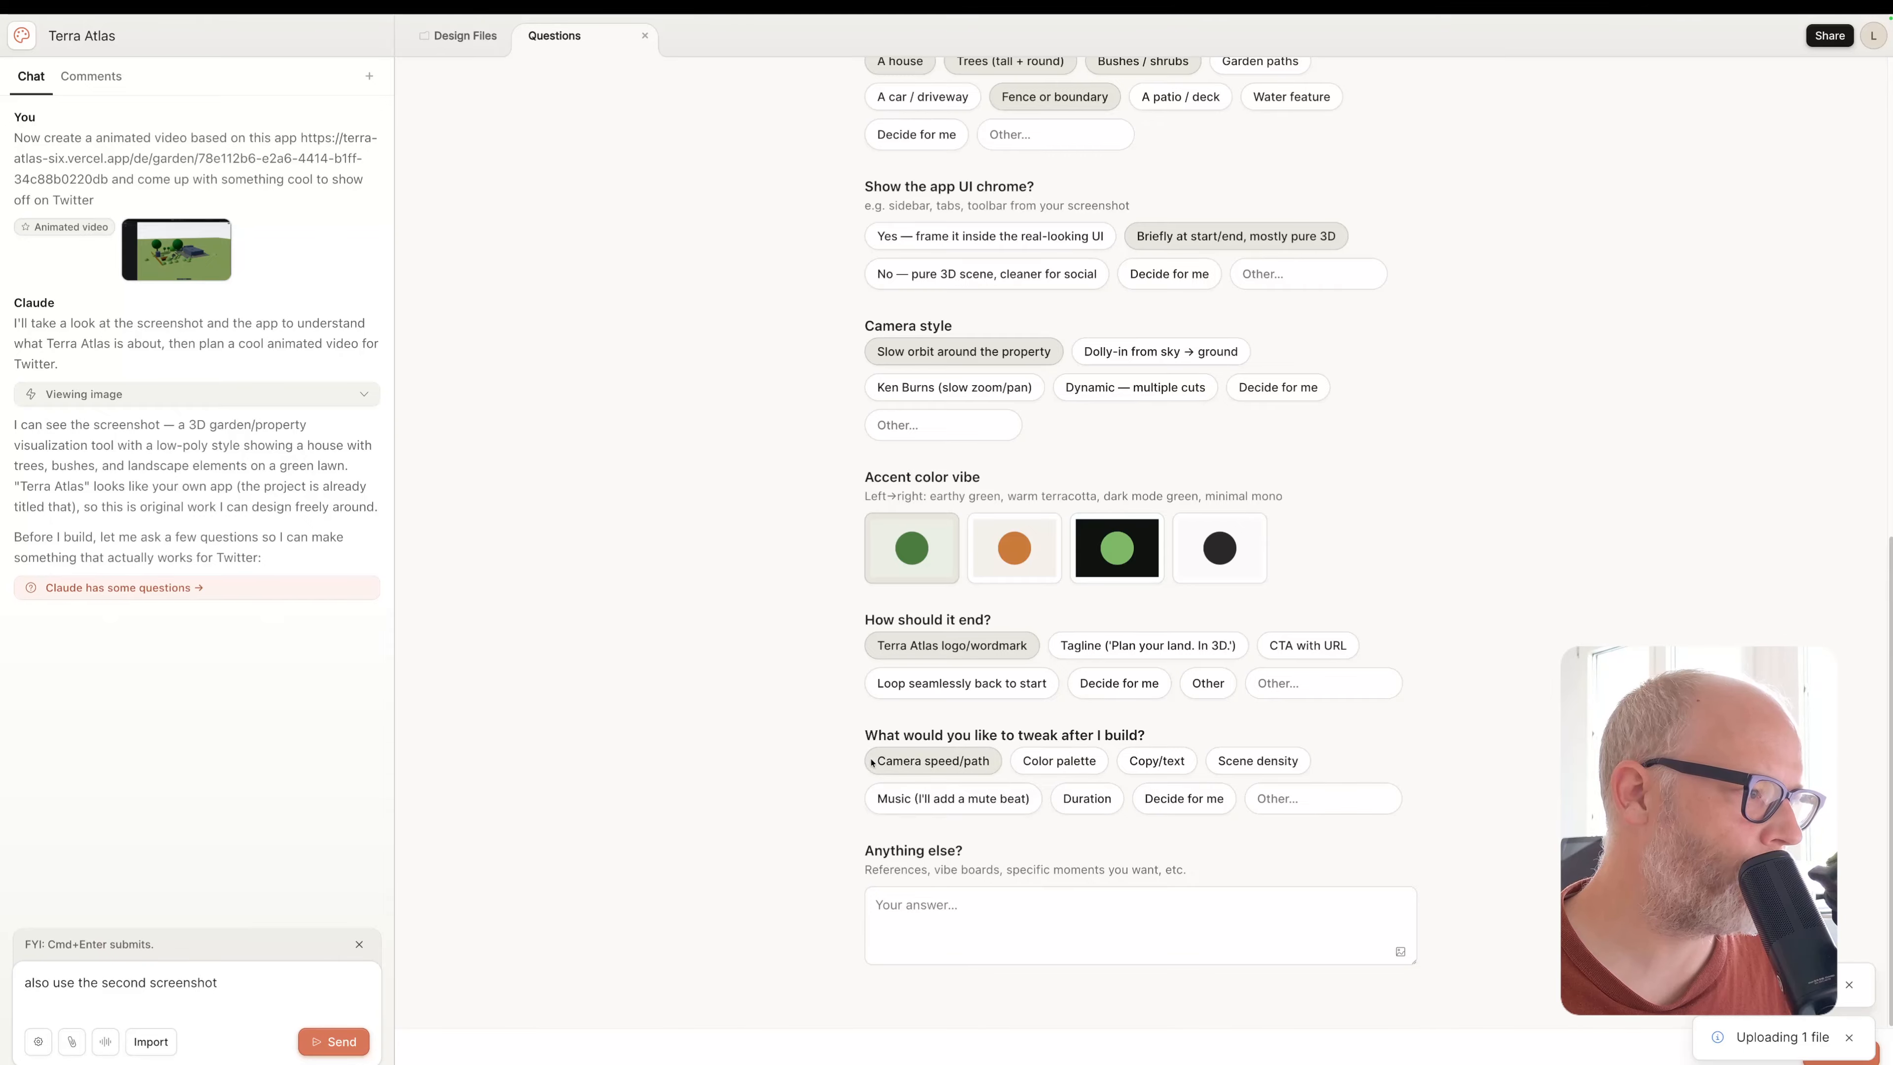
pyautogui.click(933, 761)
pyautogui.click(1091, 936)
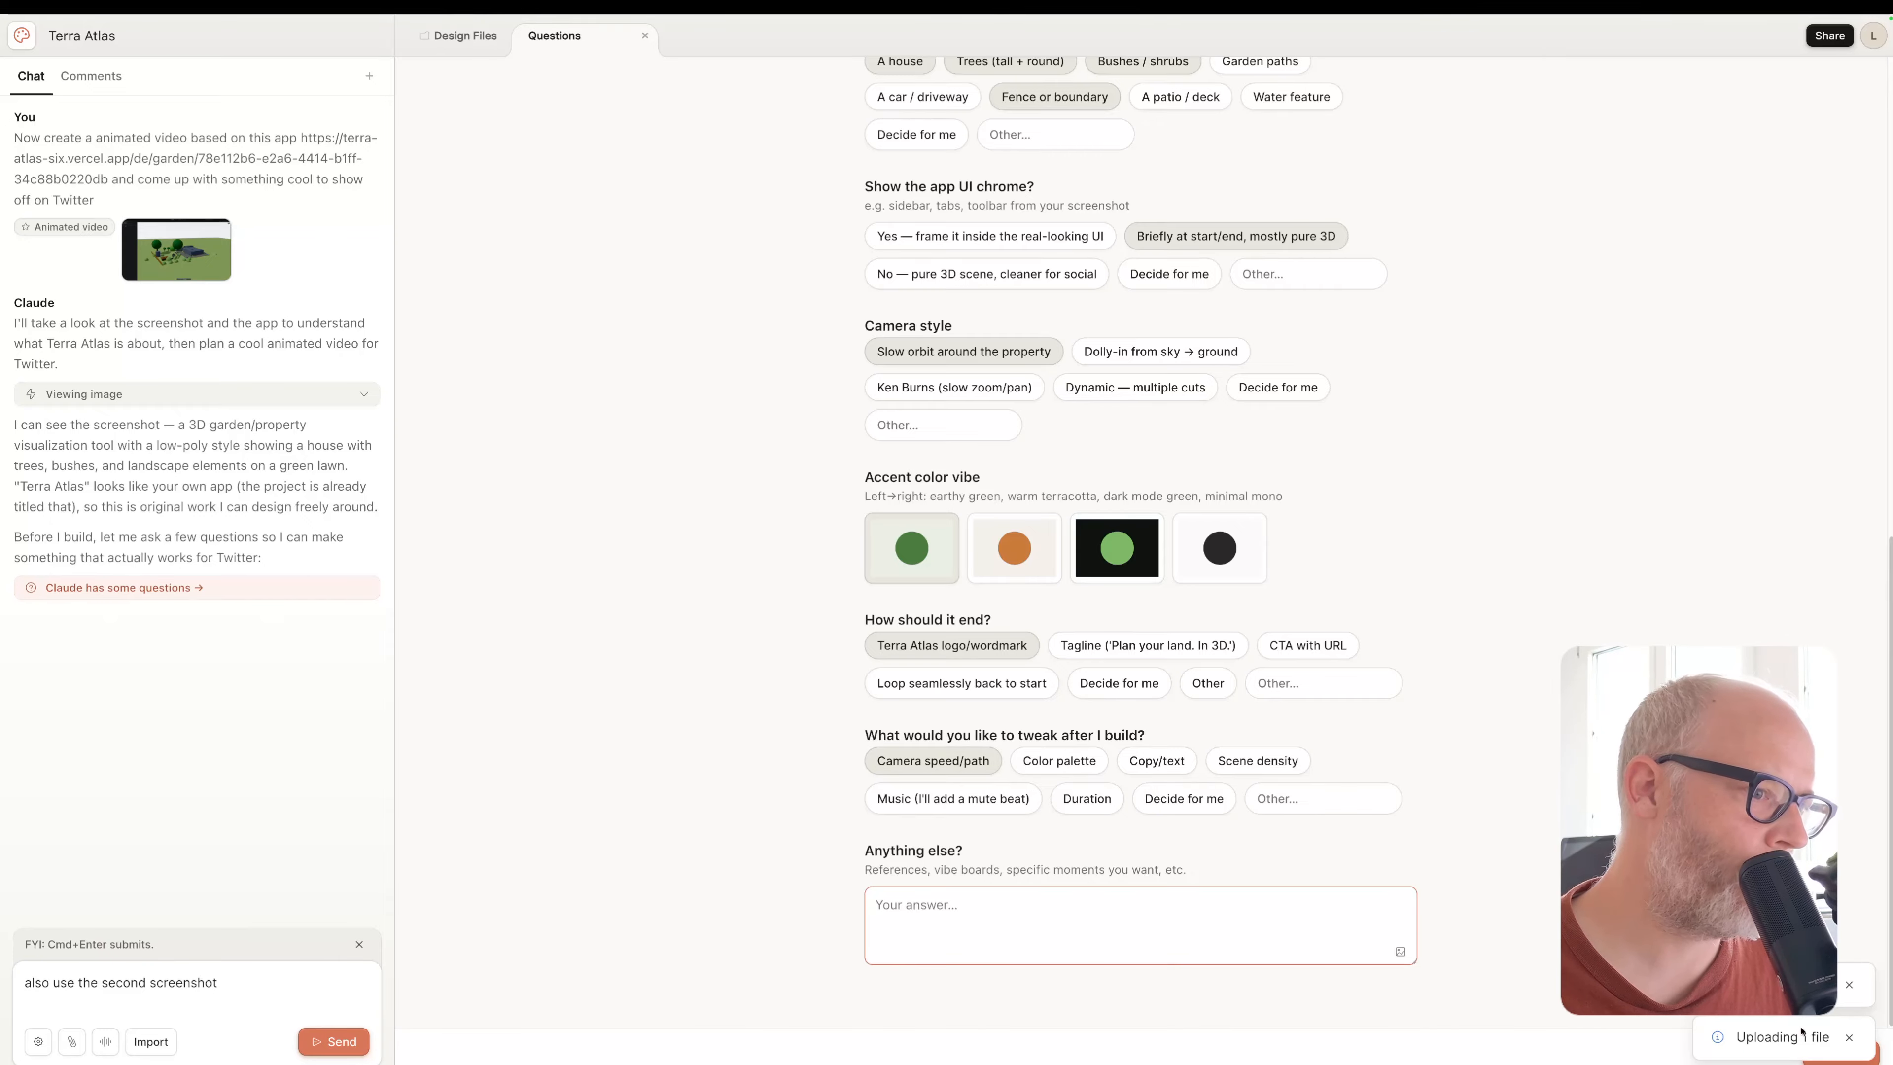
# Dismiss the upload notification, submit the answers to the video questions, and highlight the submitted answer summary in the chat
pyautogui.click(1852, 985)
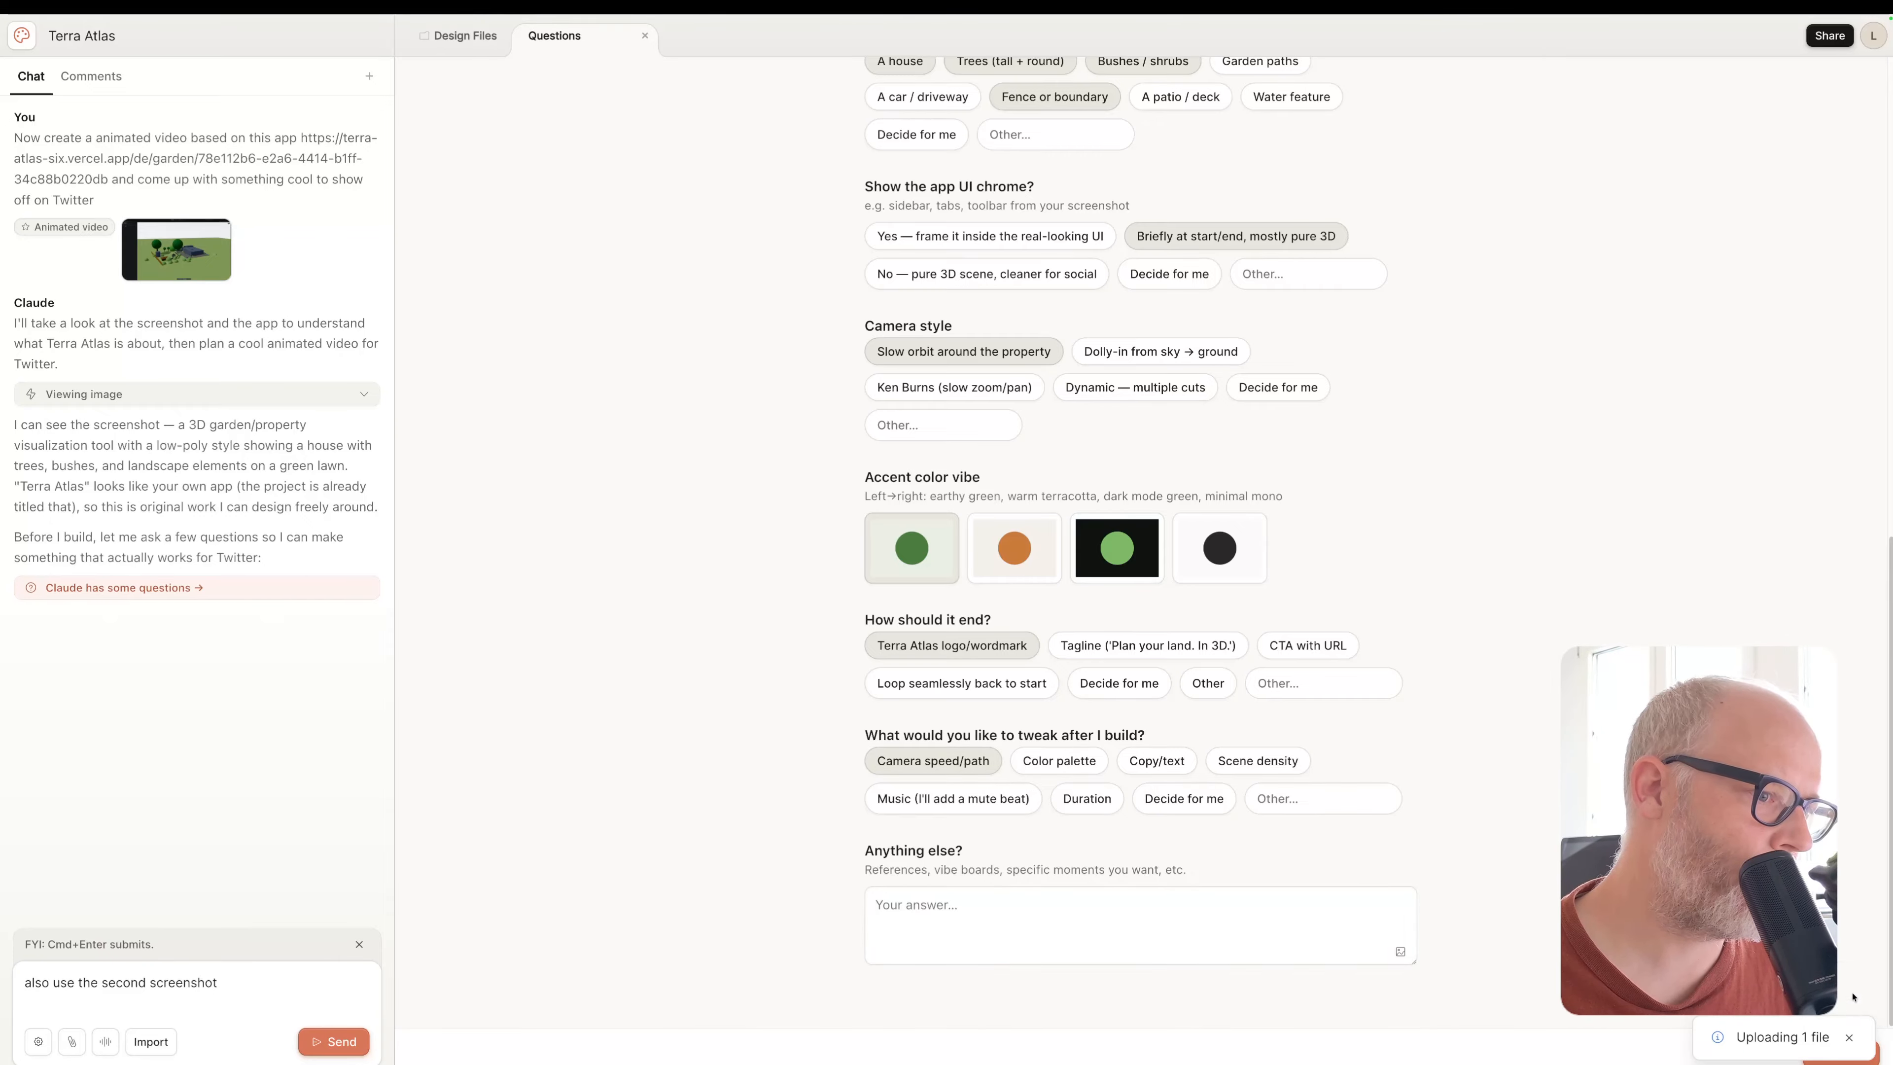
pyautogui.click(1834, 1053)
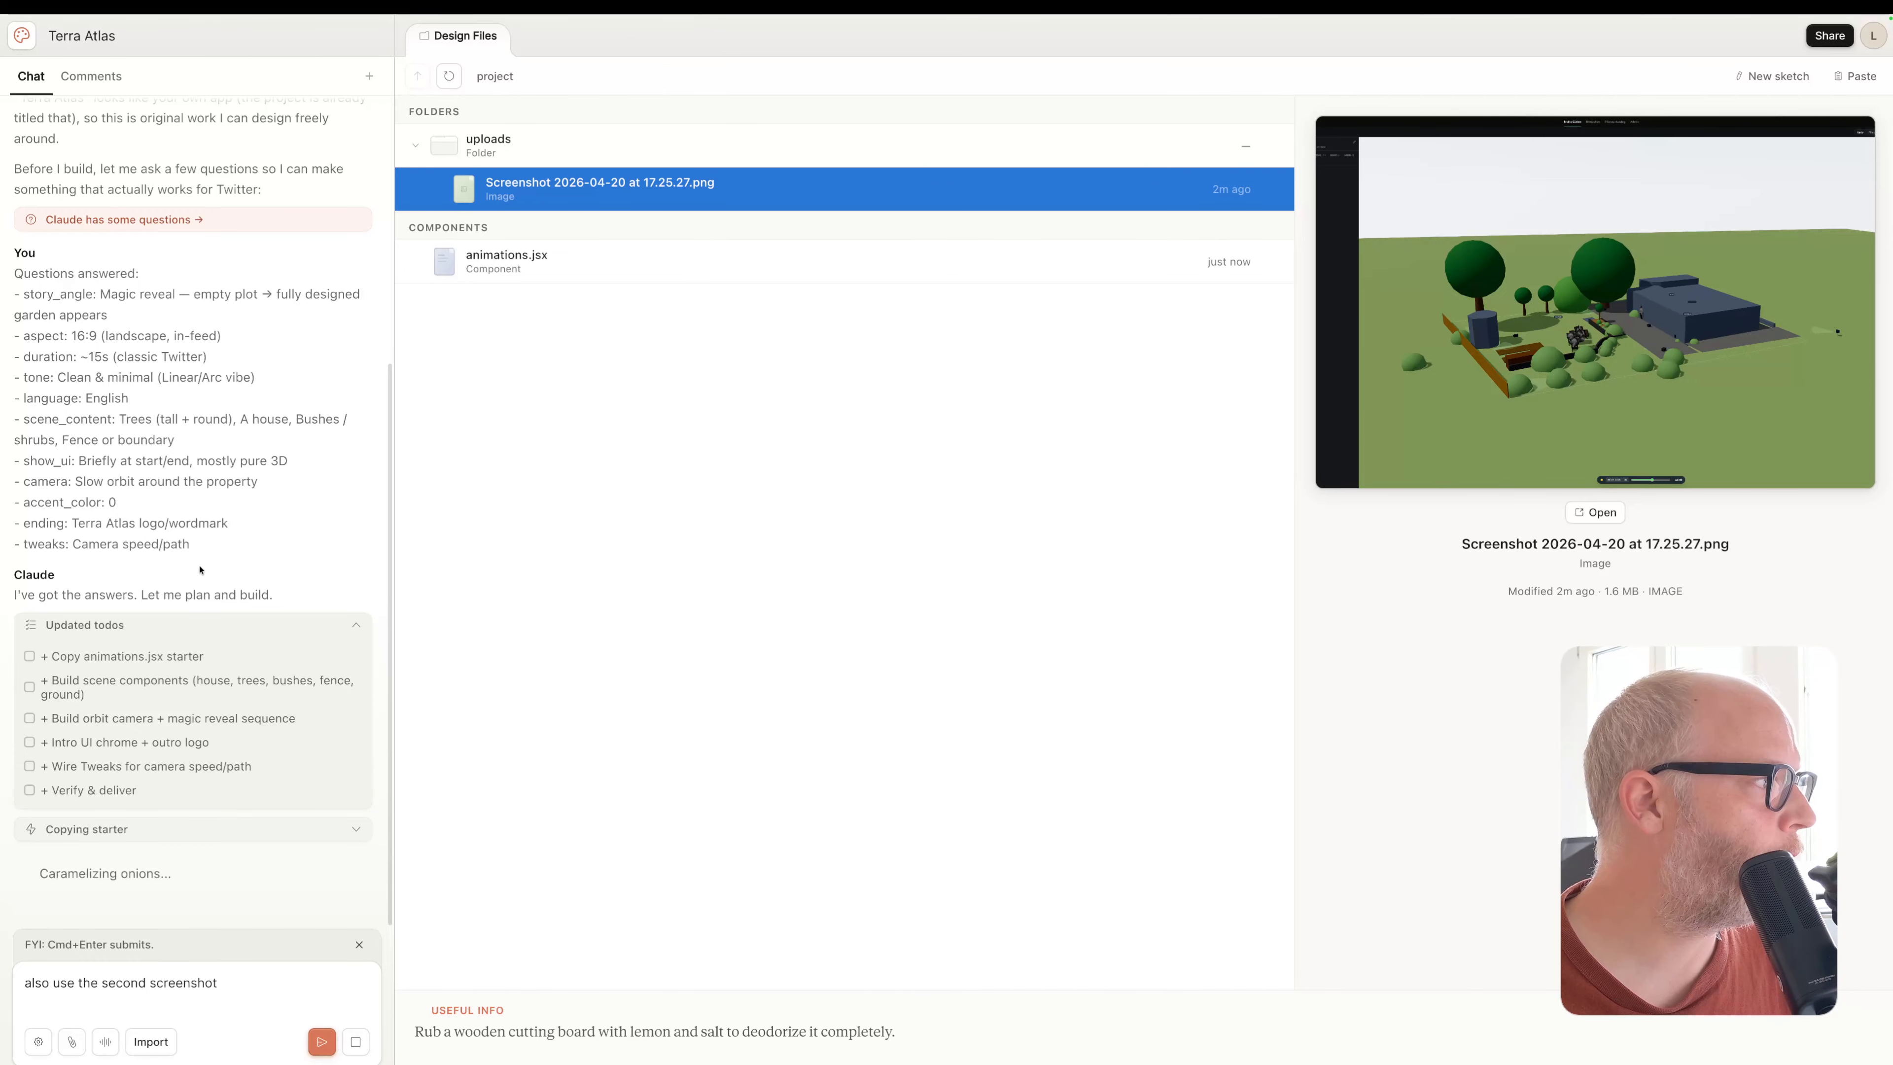
pyautogui.moveTo(200, 569)
pyautogui.mouseDown()
pyautogui.moveTo(74, 332)
pyautogui.moveTo(45, 112)
pyautogui.moveTo(19, 282)
pyautogui.moveTo(130, 399)
pyautogui.moveTo(224, 545)
pyautogui.mouseUp()
pyautogui.click(14, 285)
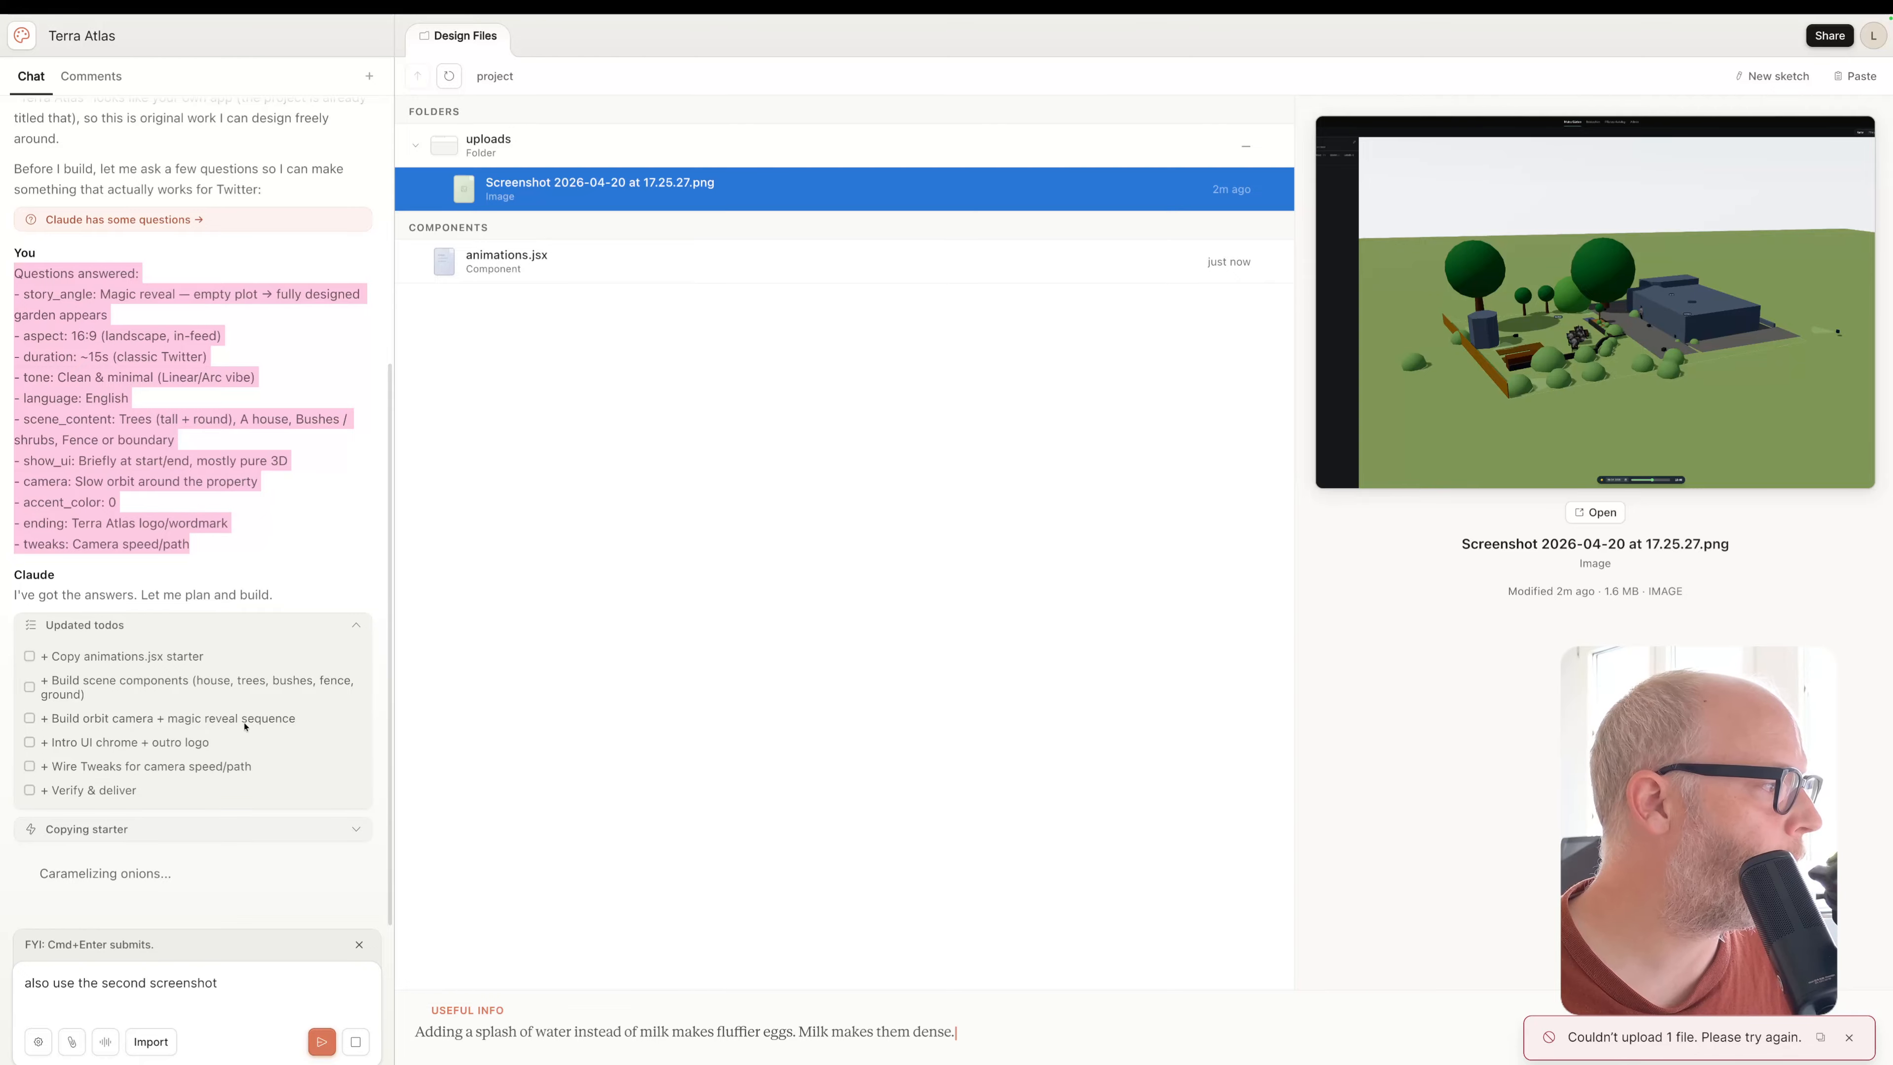
# Clear the unsent message "also use the second screenshot" from the chat prompt
pyautogui.tripleClick(231, 985)
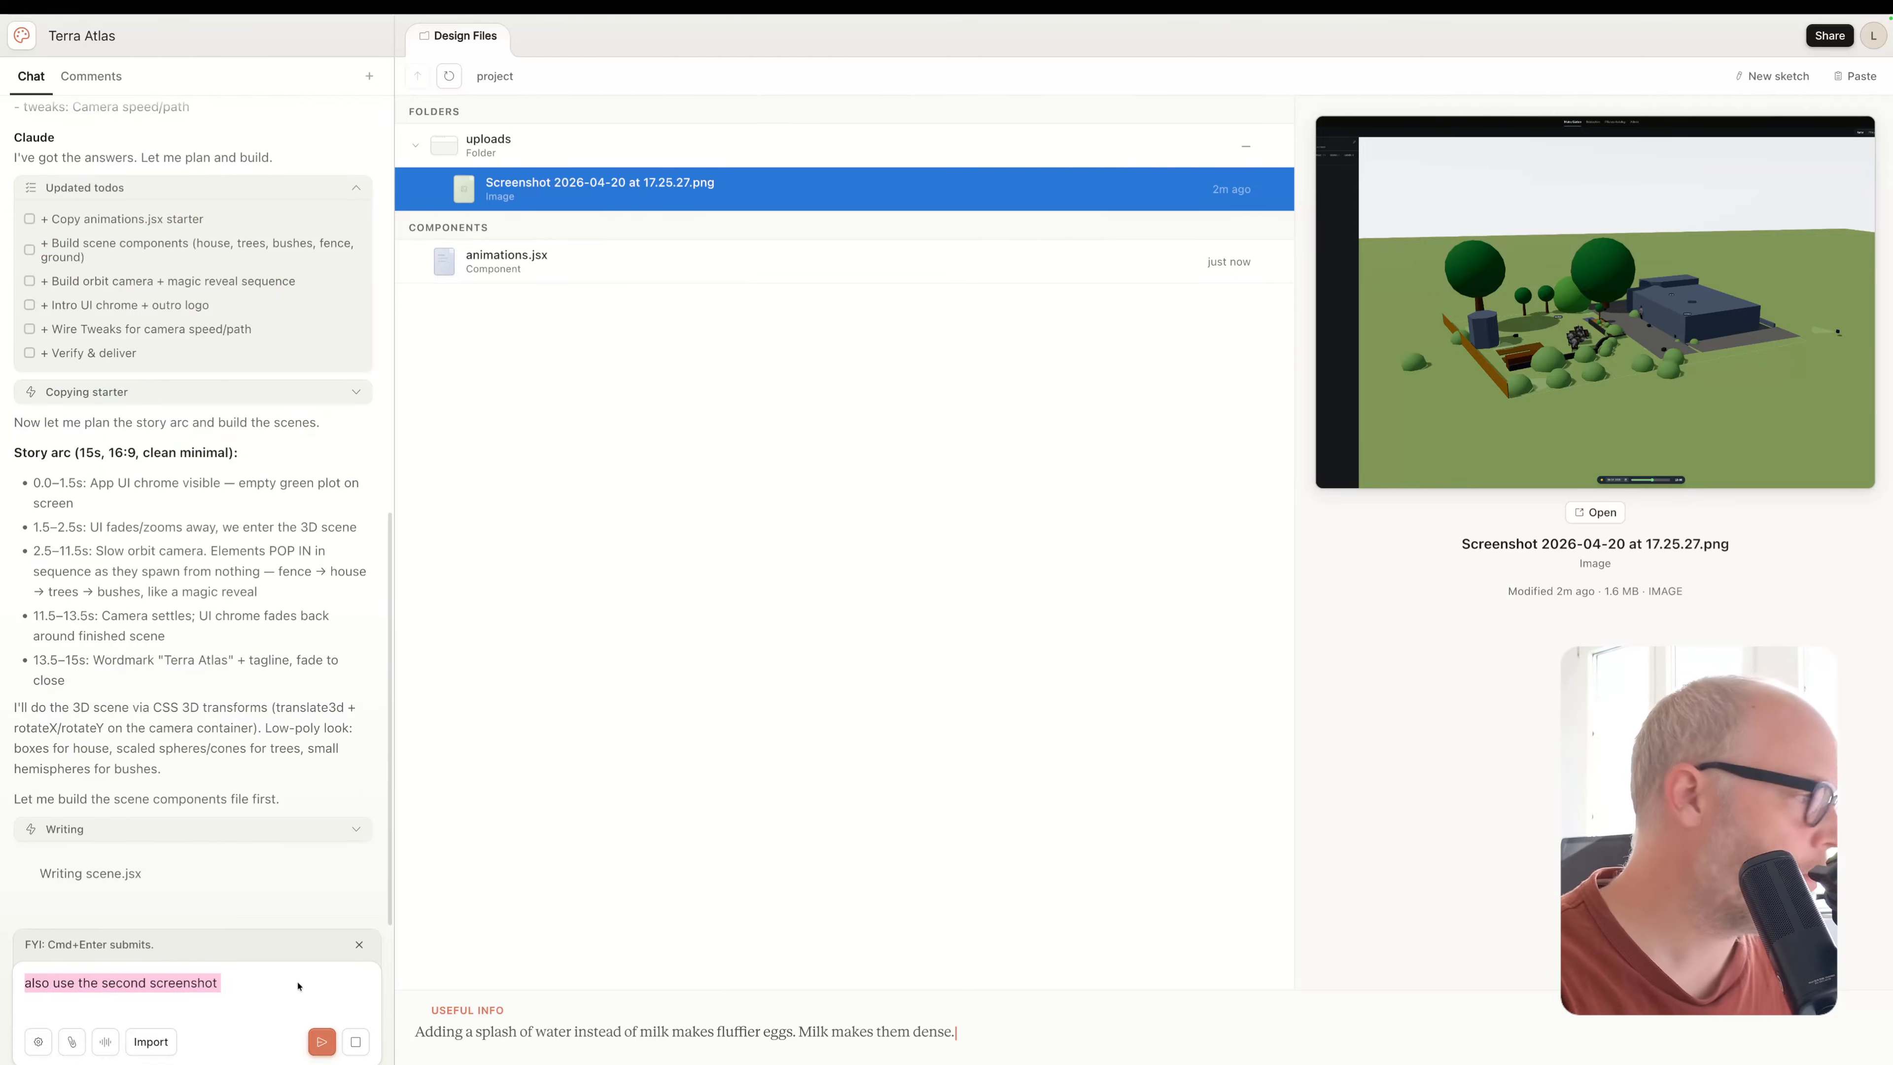
pyautogui.press('BackSpace')
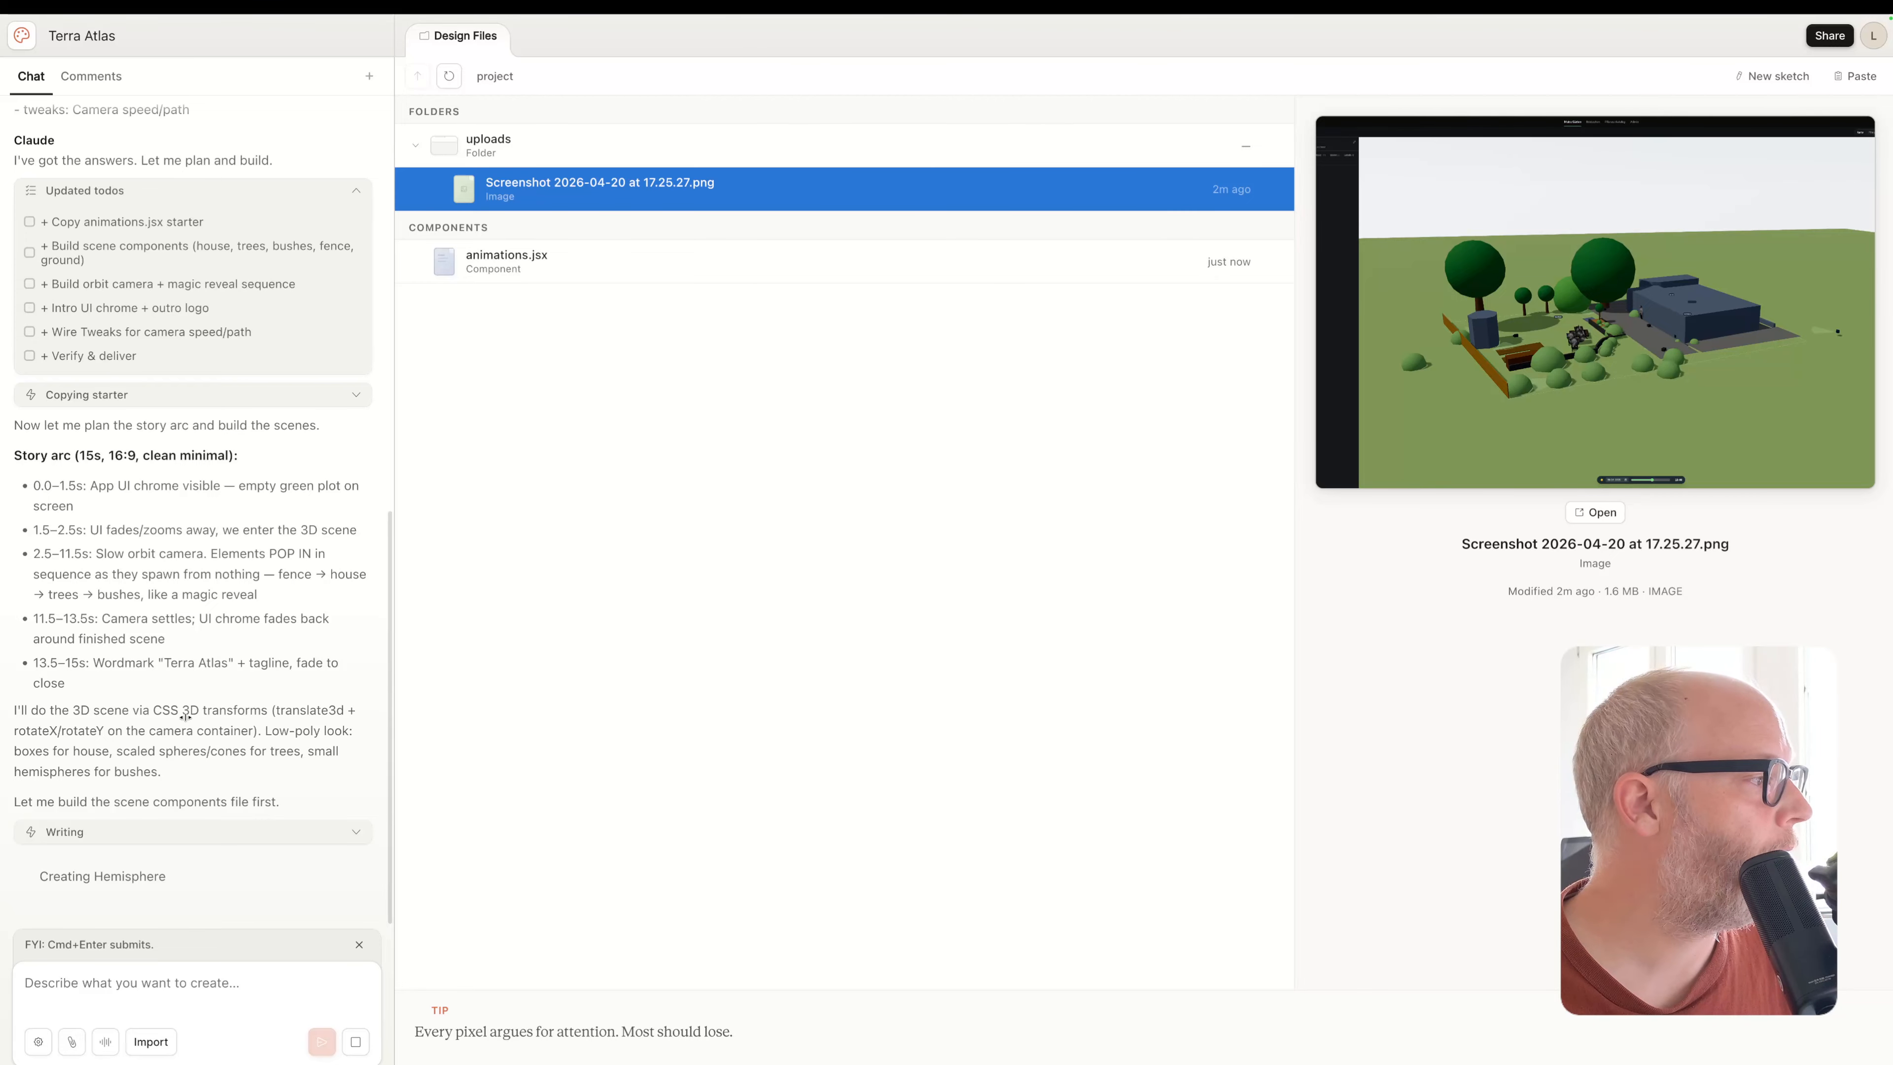
# Preview the animations.jsx component and check which file the current writing task is working on
pyautogui.click(542, 257)
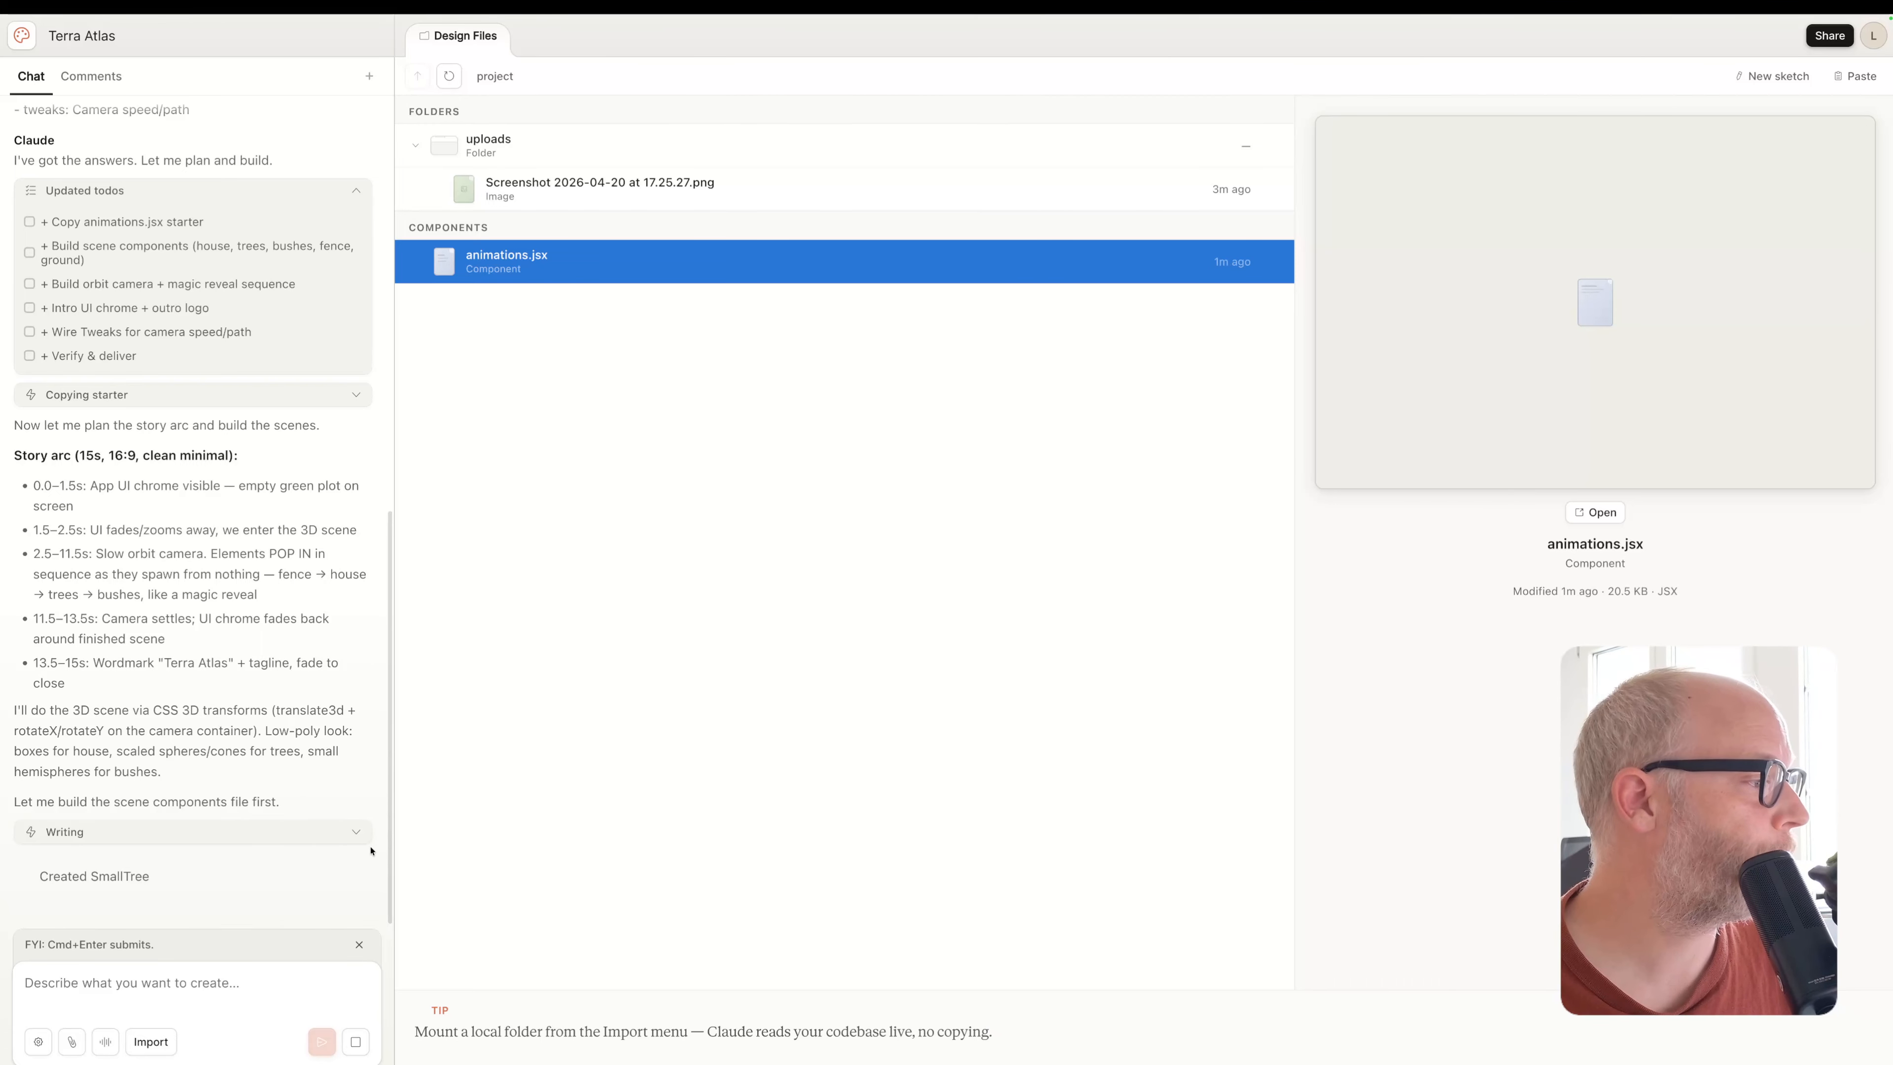
pyautogui.click(357, 832)
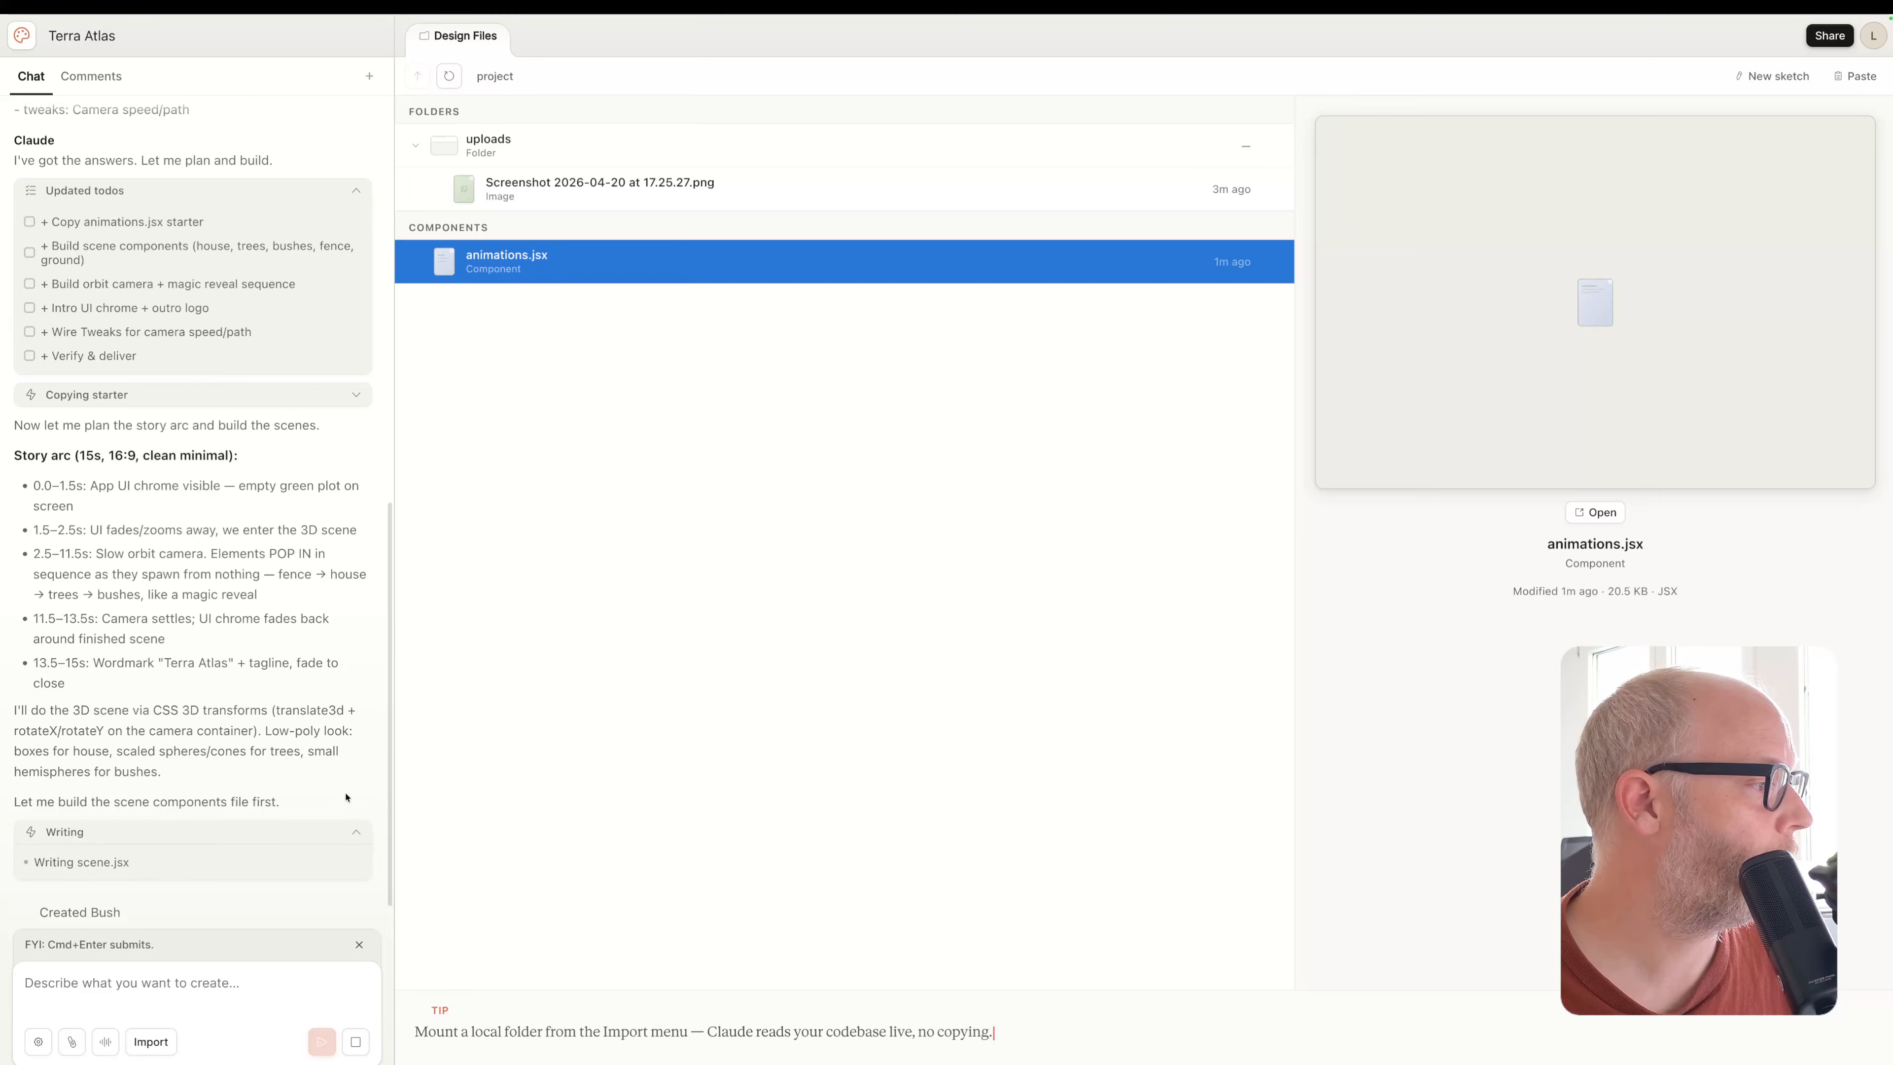
pyautogui.click(356, 832)
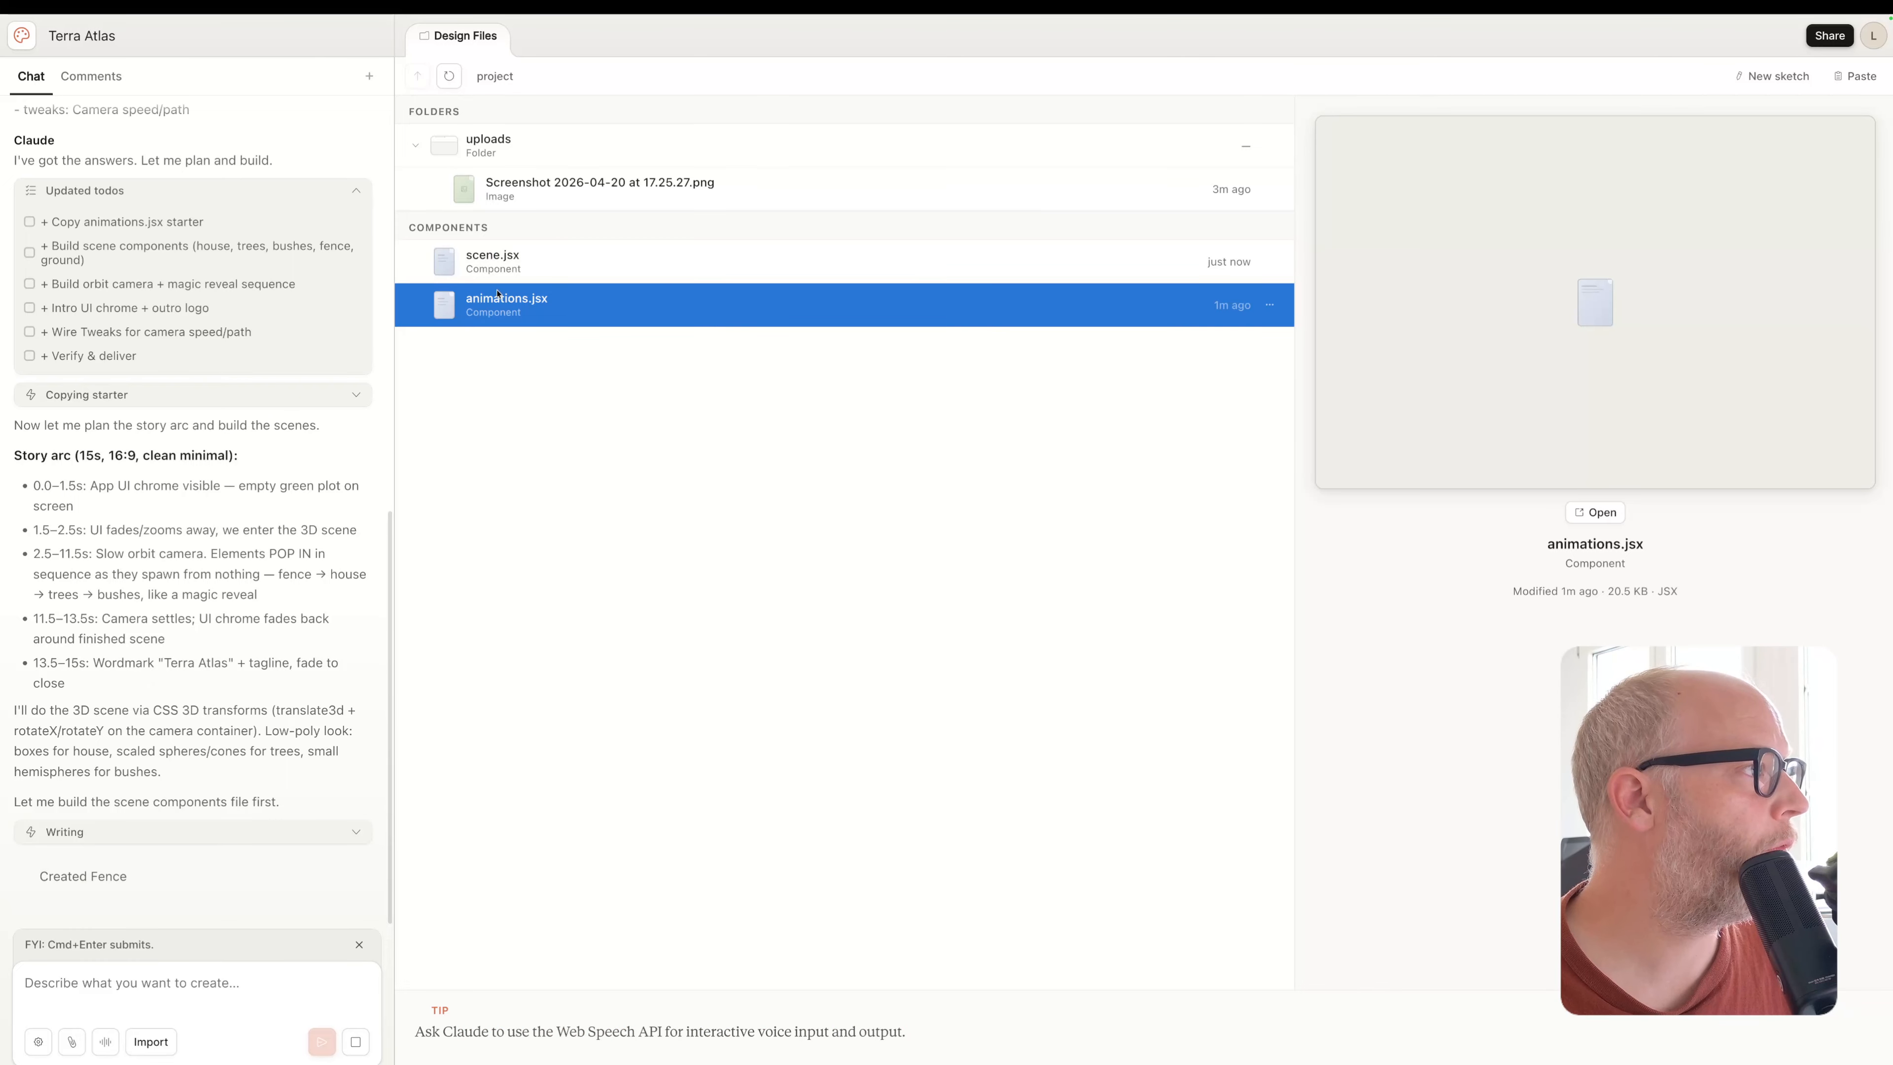
# Open the scene.jsx component, read its code from the header comments to the end, and close it
pyautogui.click(512, 264)
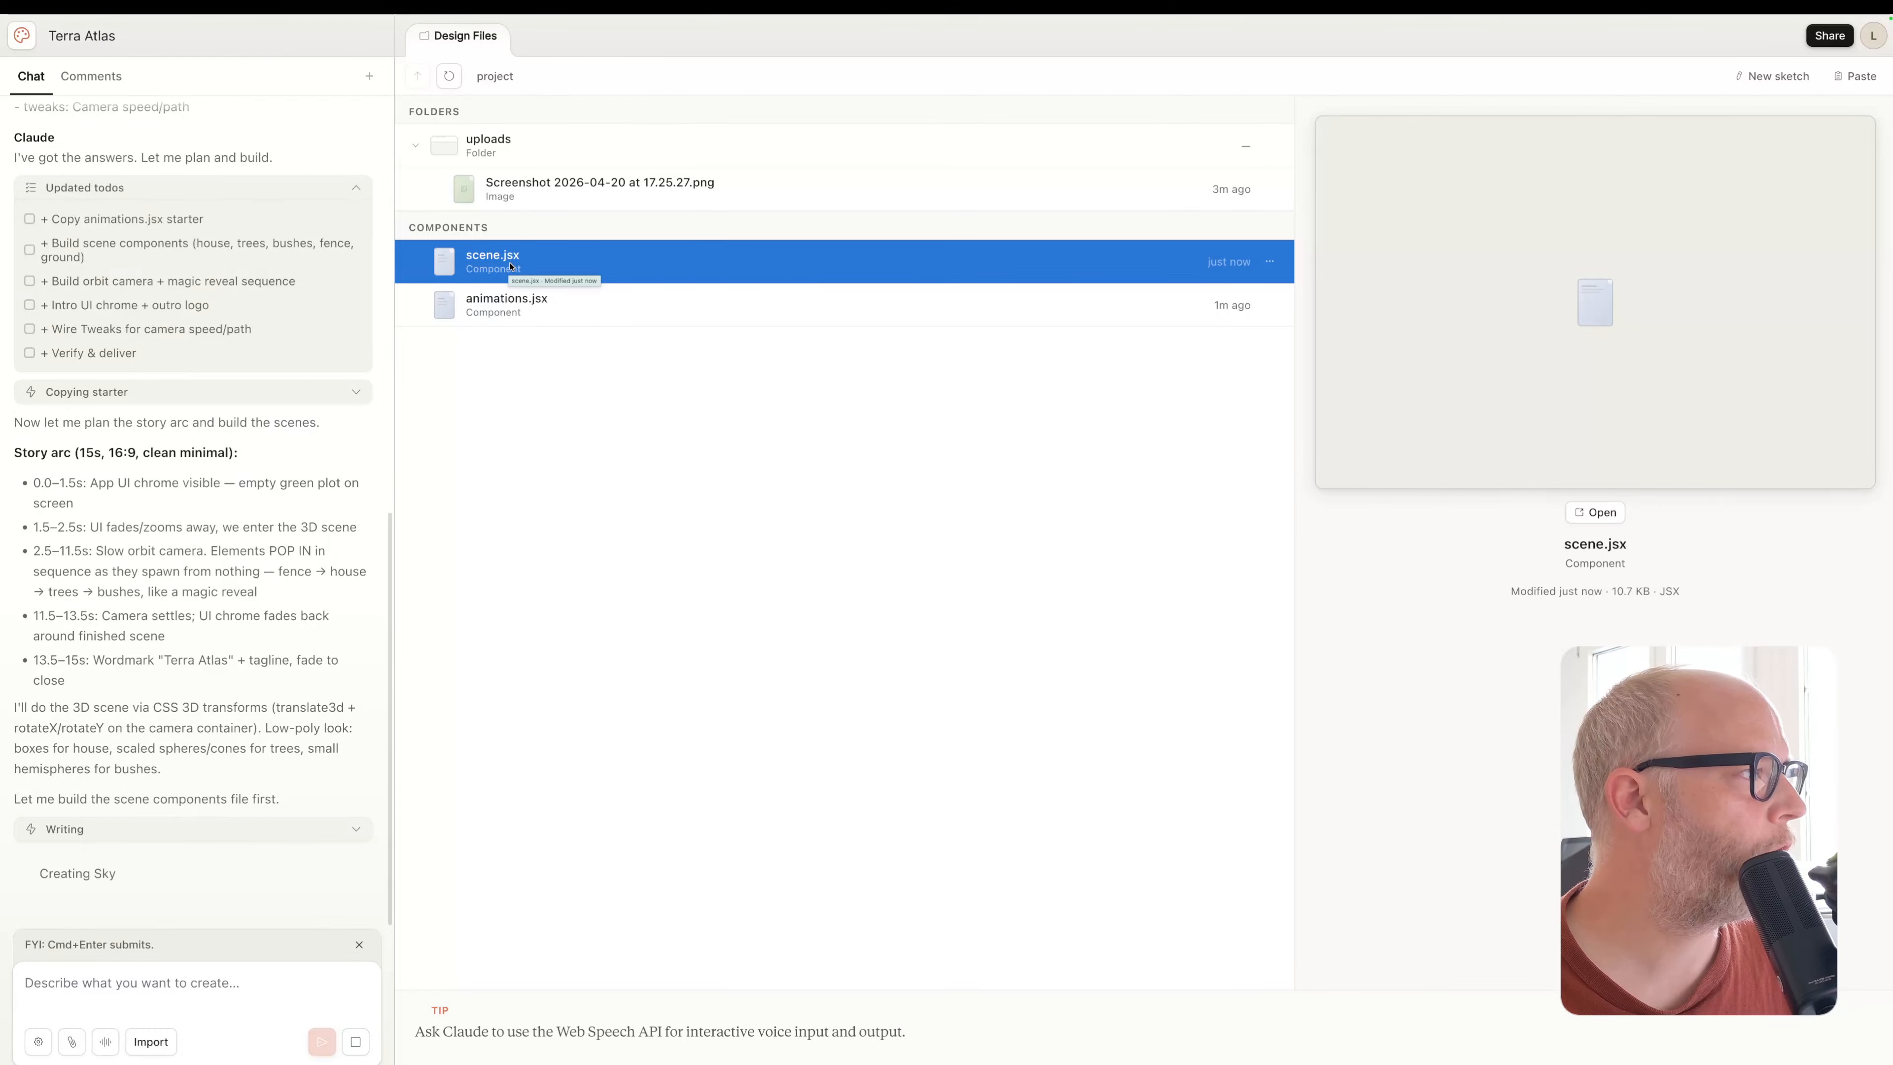
pyautogui.doubleClick(511, 261)
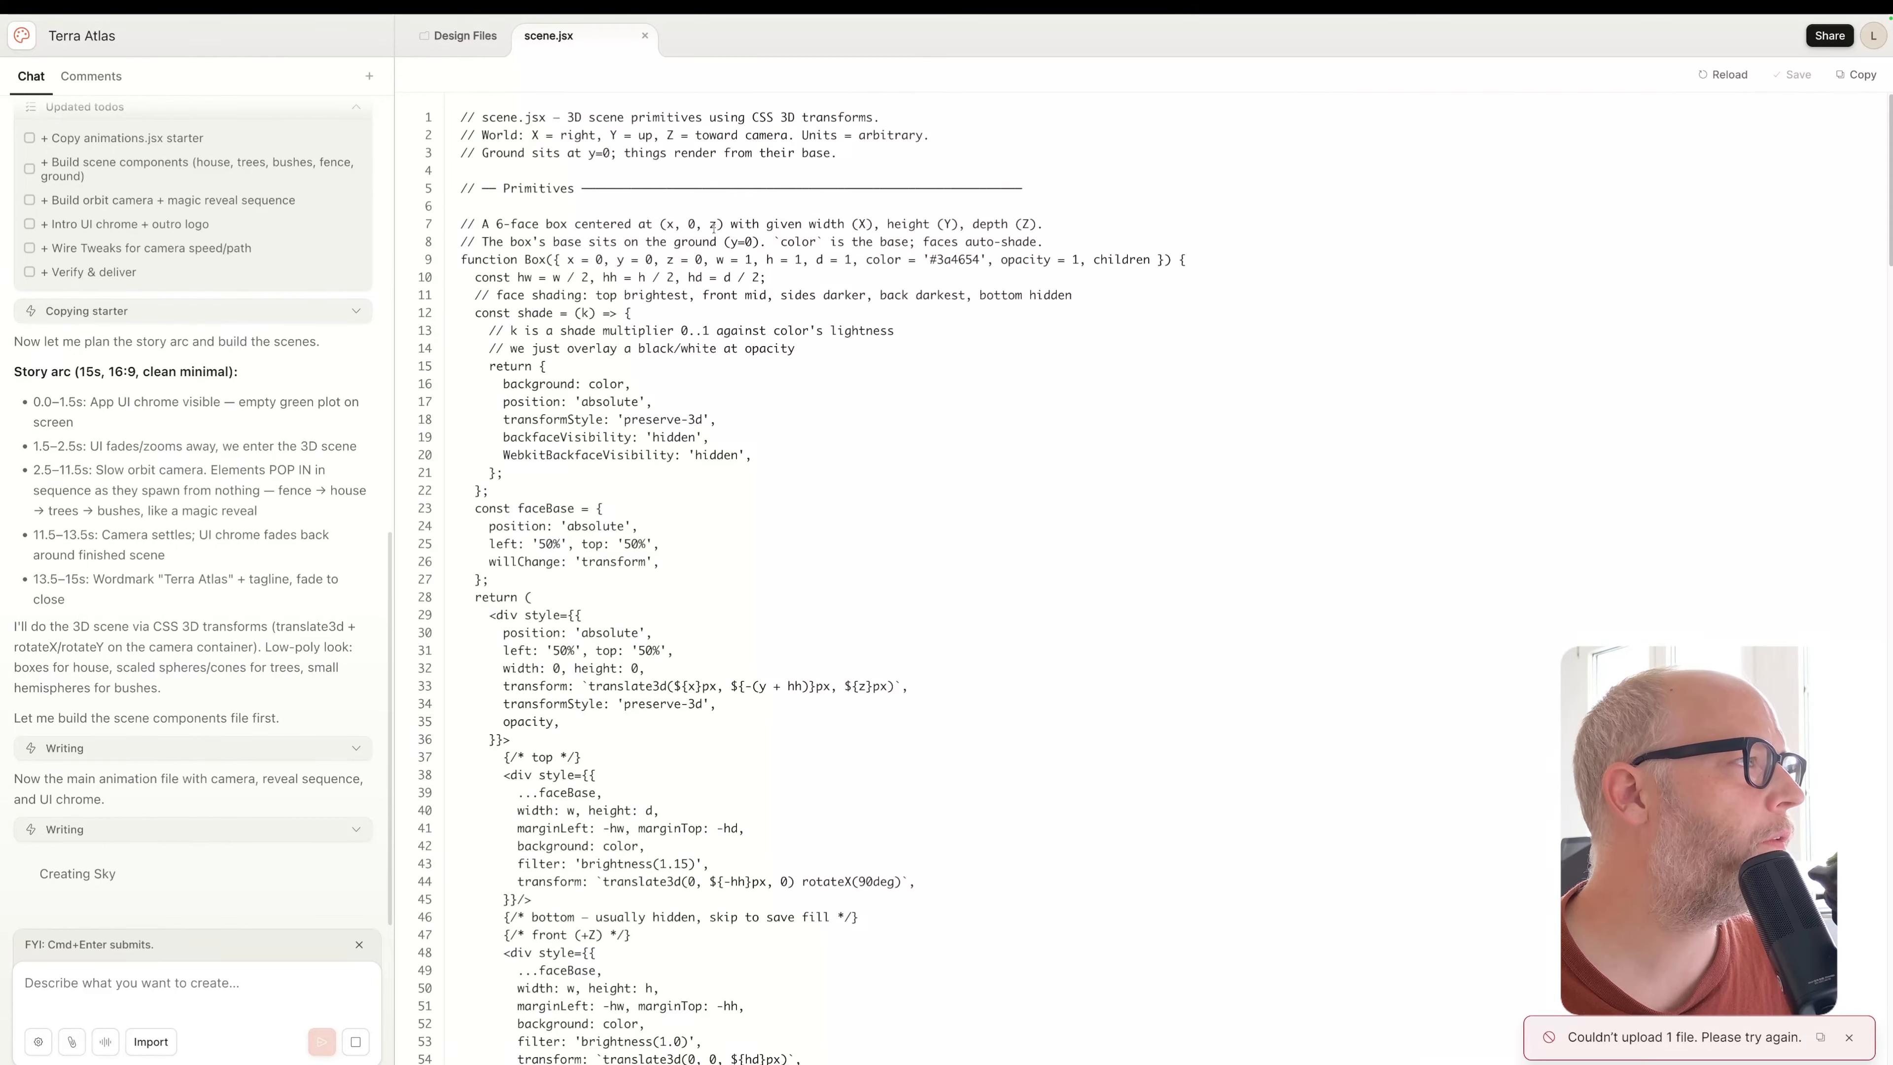
pyautogui.moveTo(482, 117); pyautogui.dragTo(907, 167)
pyautogui.scroll(-20, 984, 898)
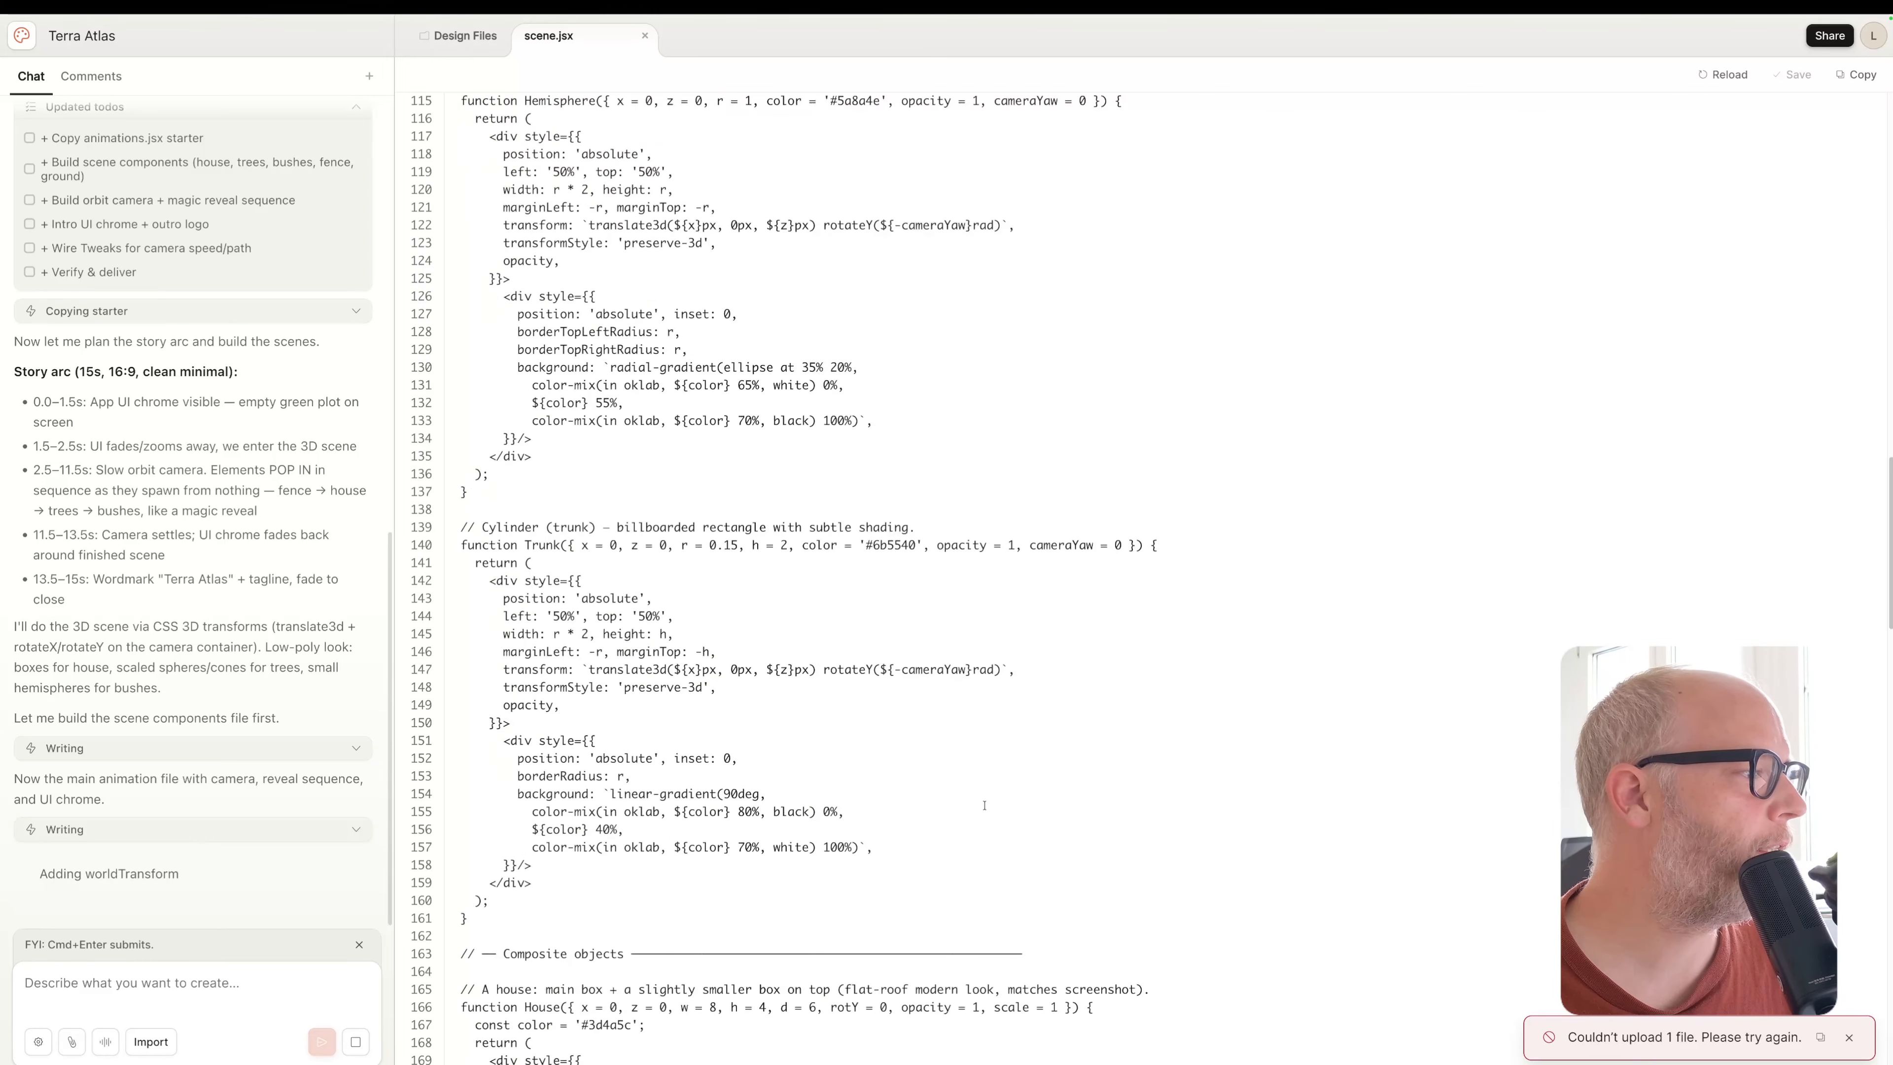
pyautogui.scroll(-20, 984, 897)
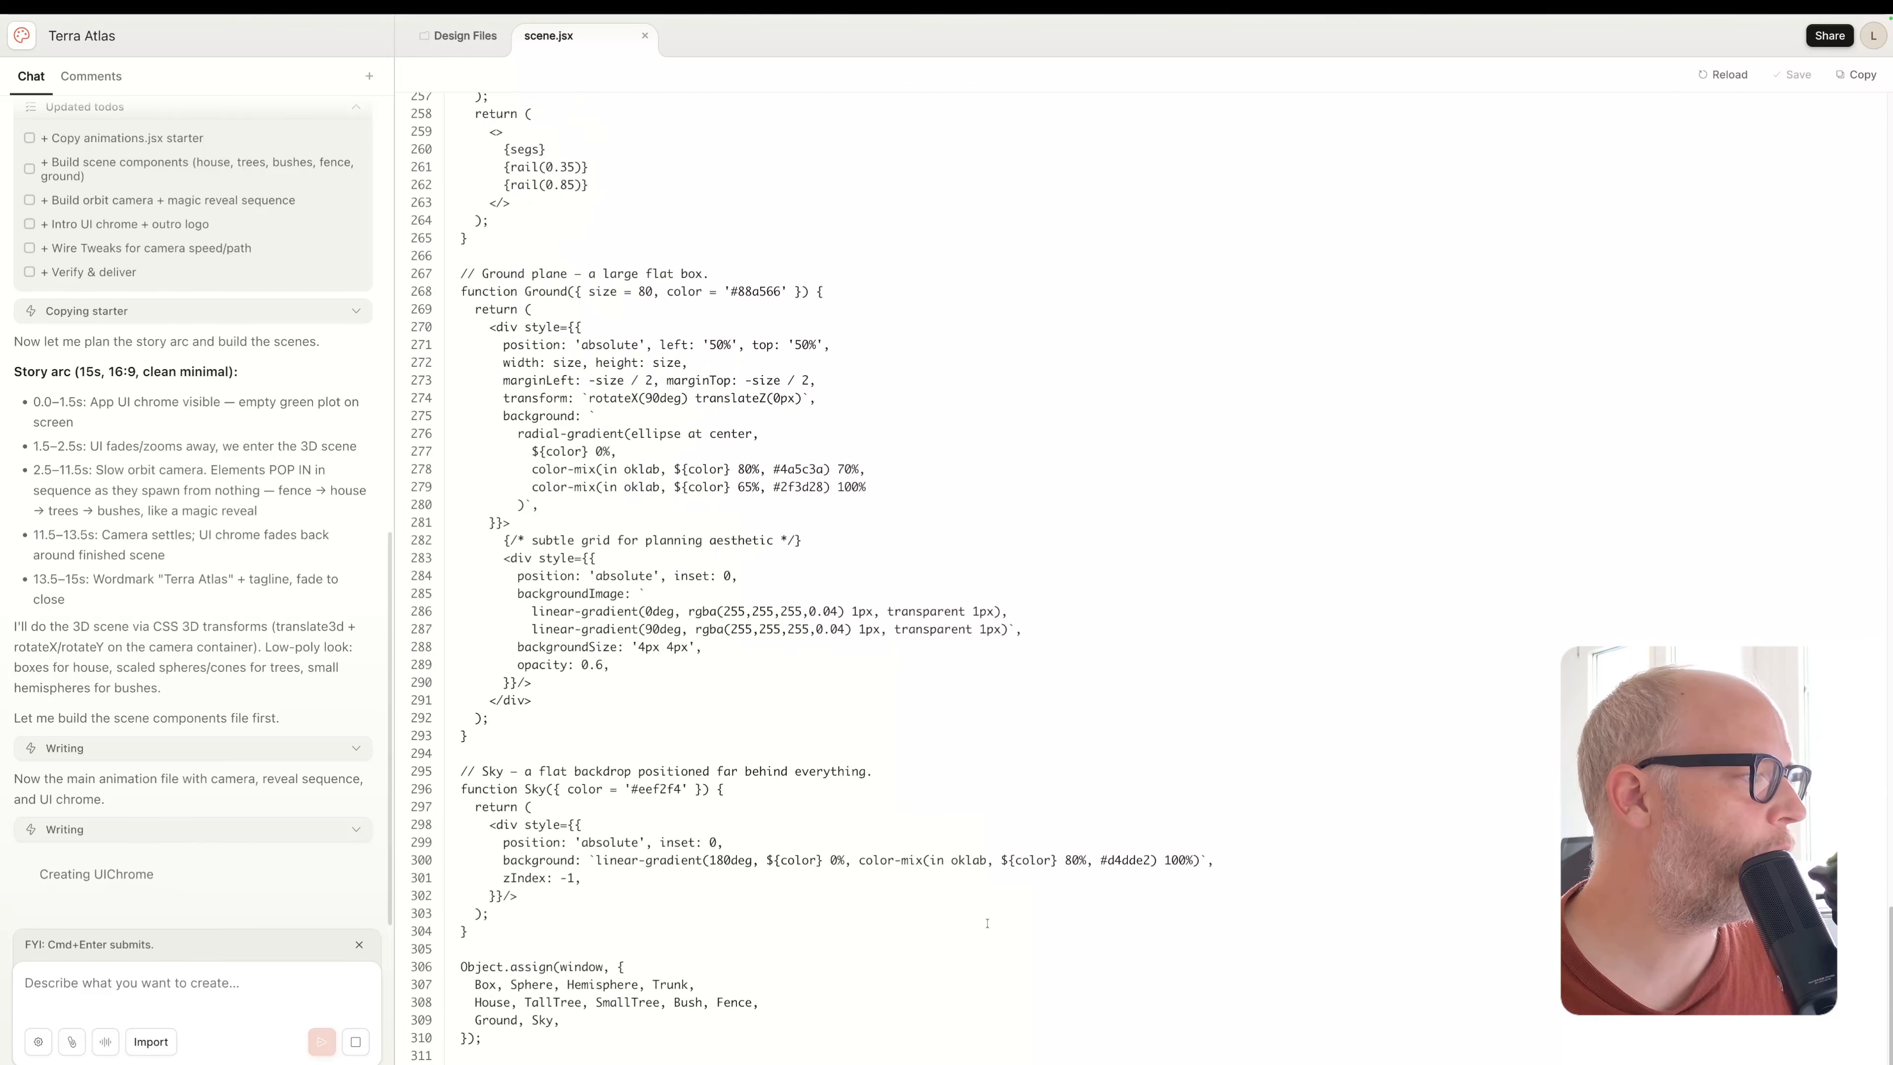
pyautogui.click(645, 35)
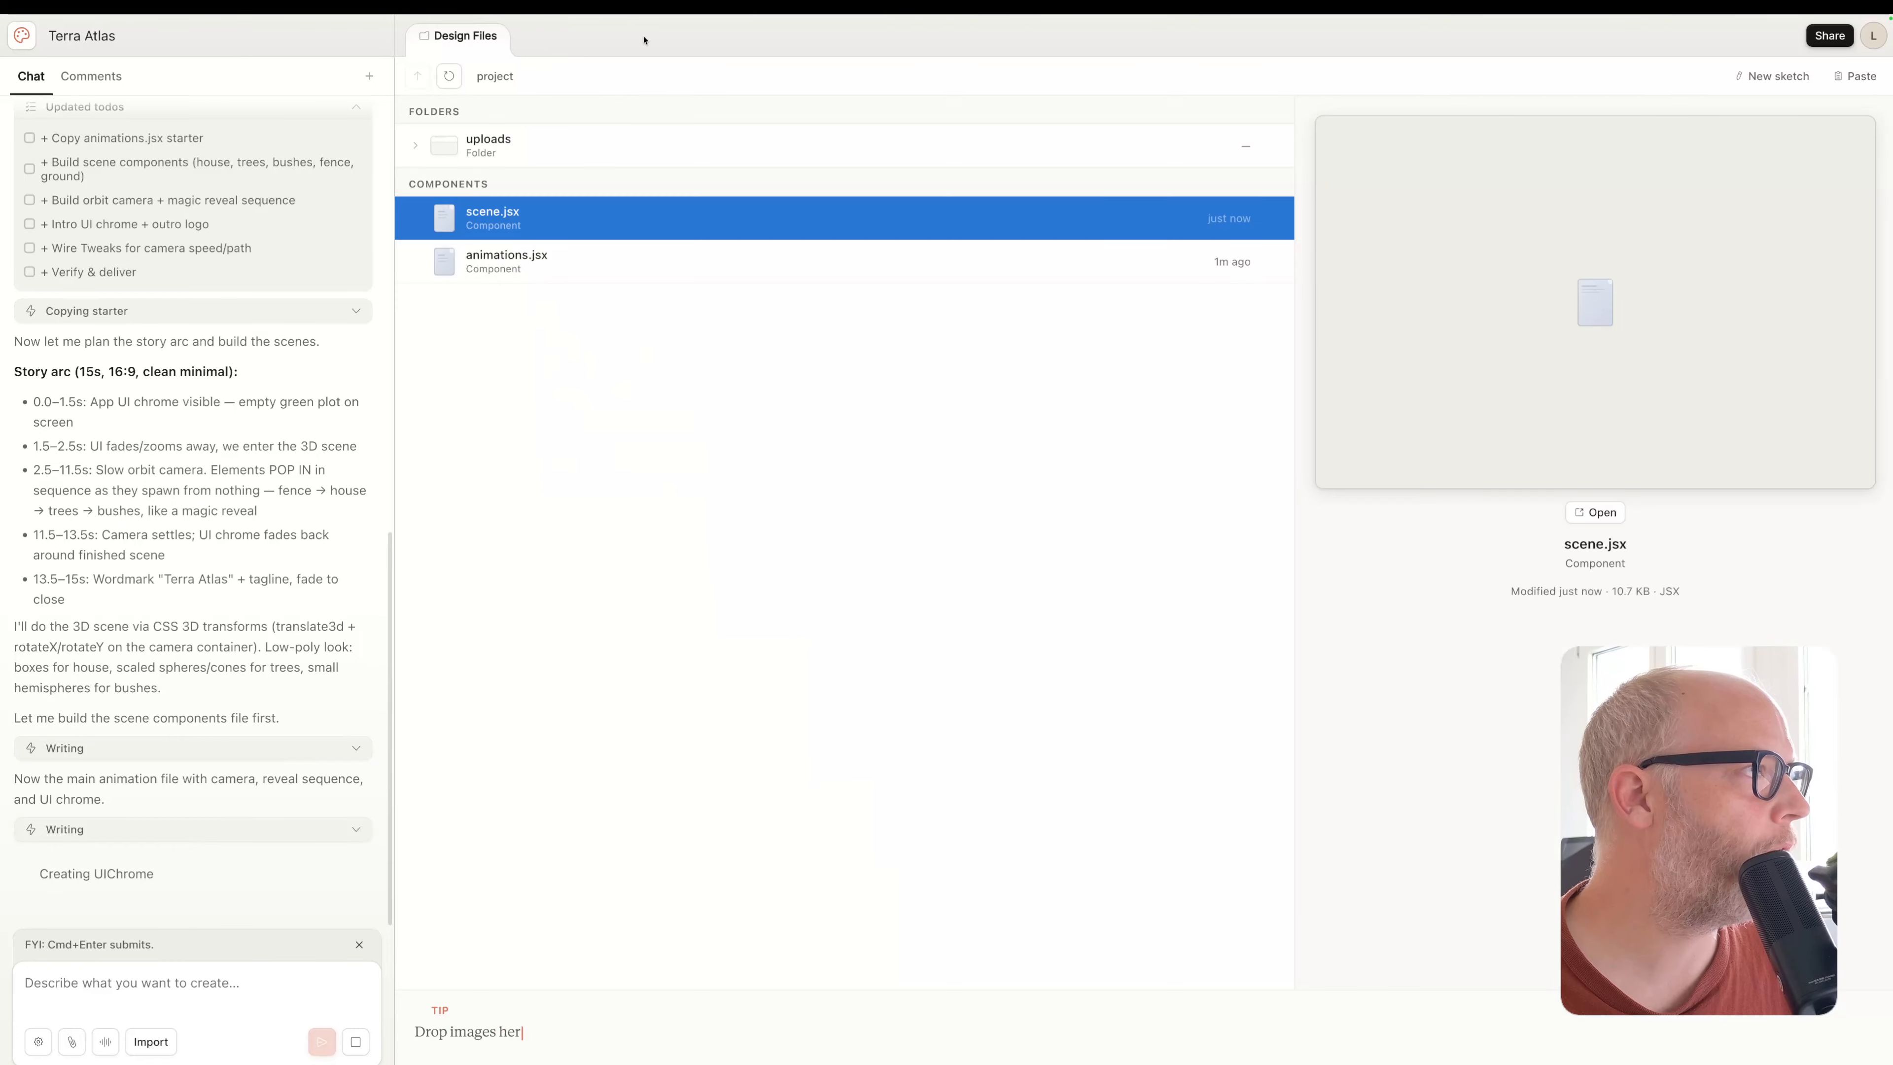
# Expand the uploads folder, enlarge the interface, read through the code of animations.jsx, and close the file
pyautogui.click(416, 145)
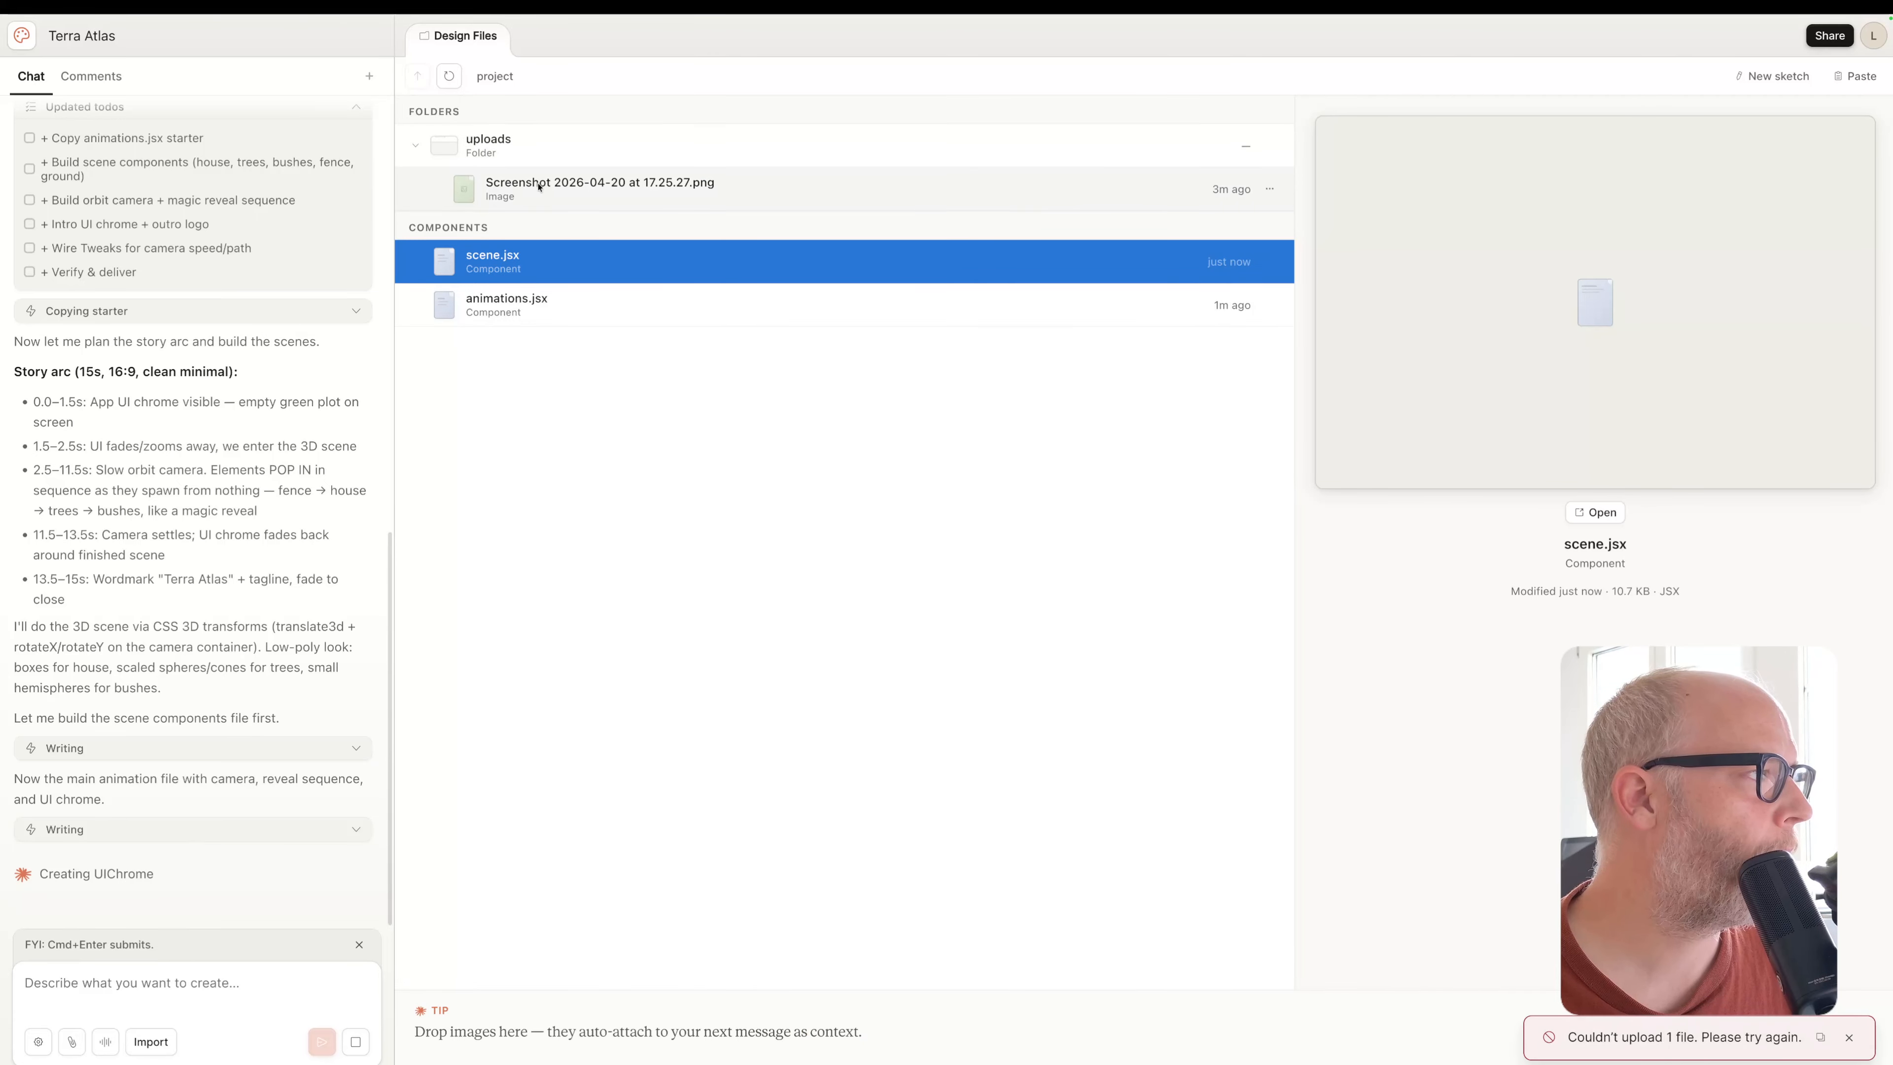
pyautogui.click(548, 298)
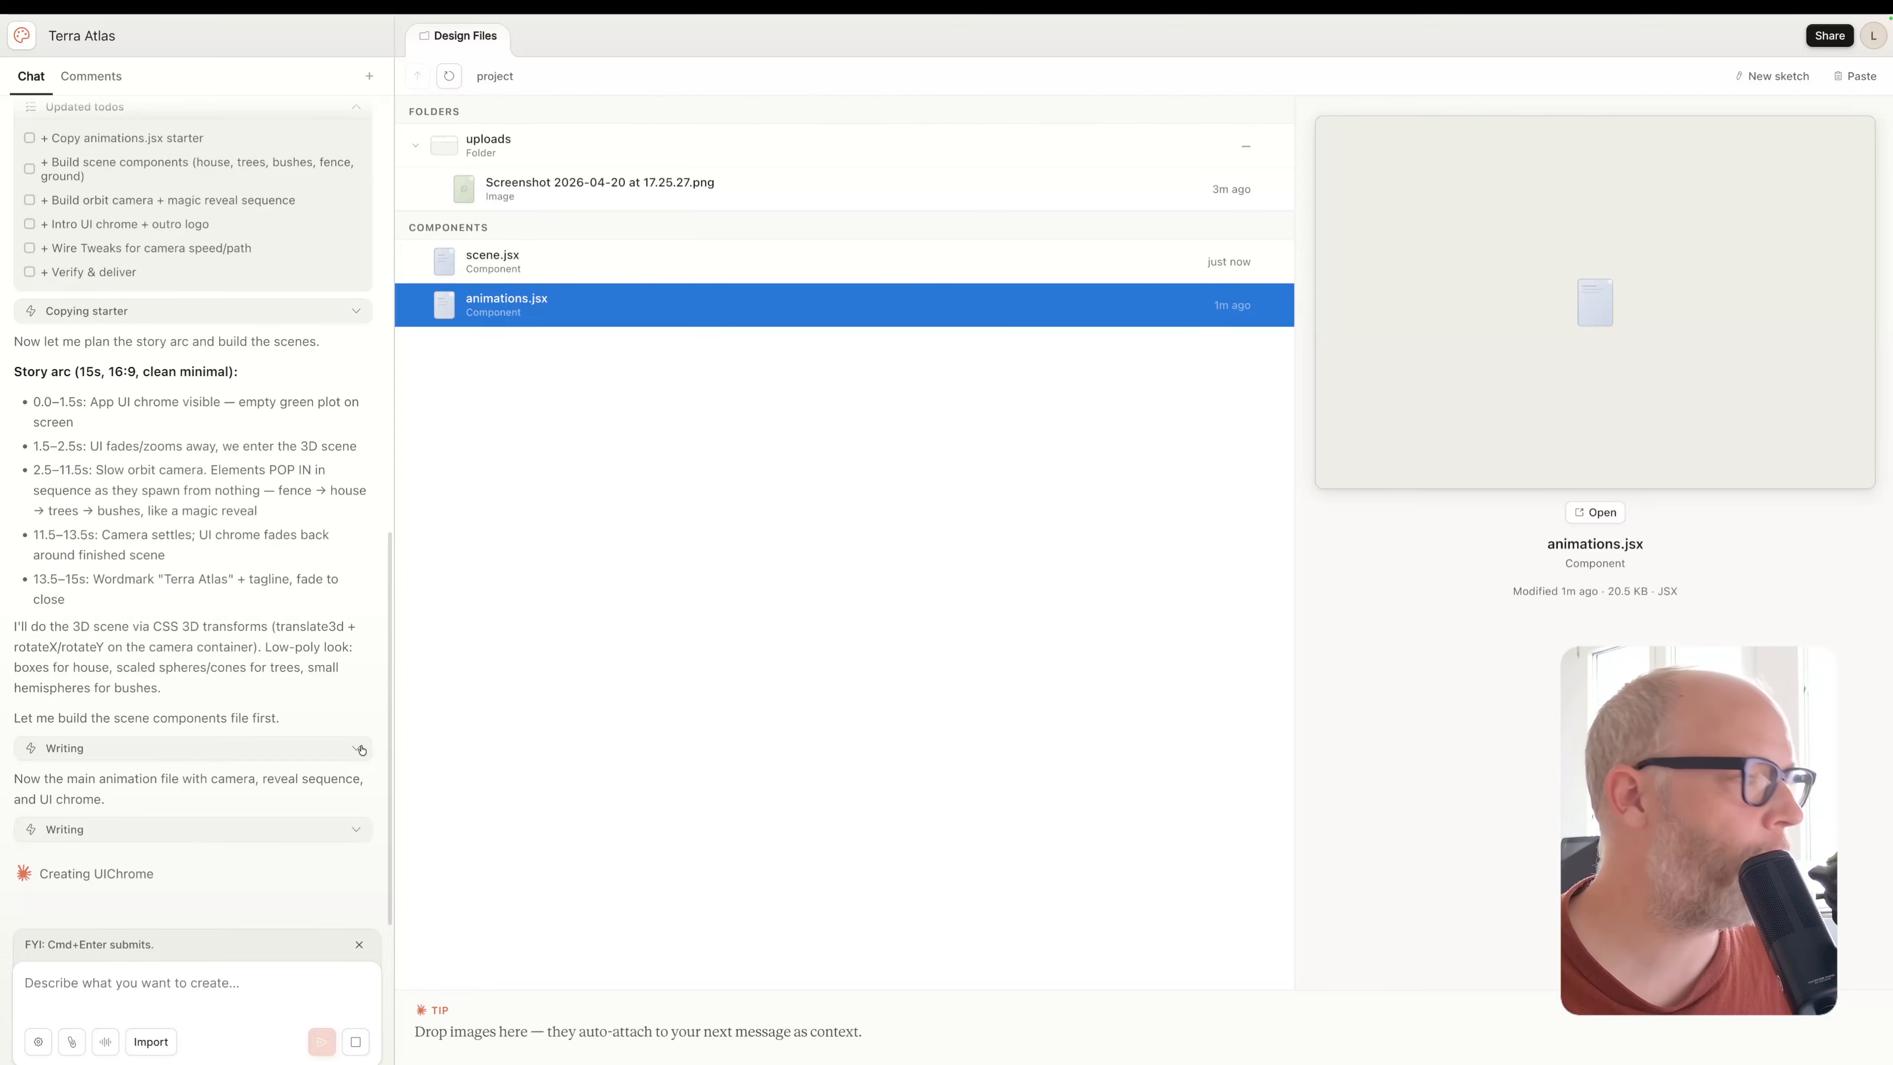
pyautogui.press('super+equal')
pyautogui.press('super+equal')
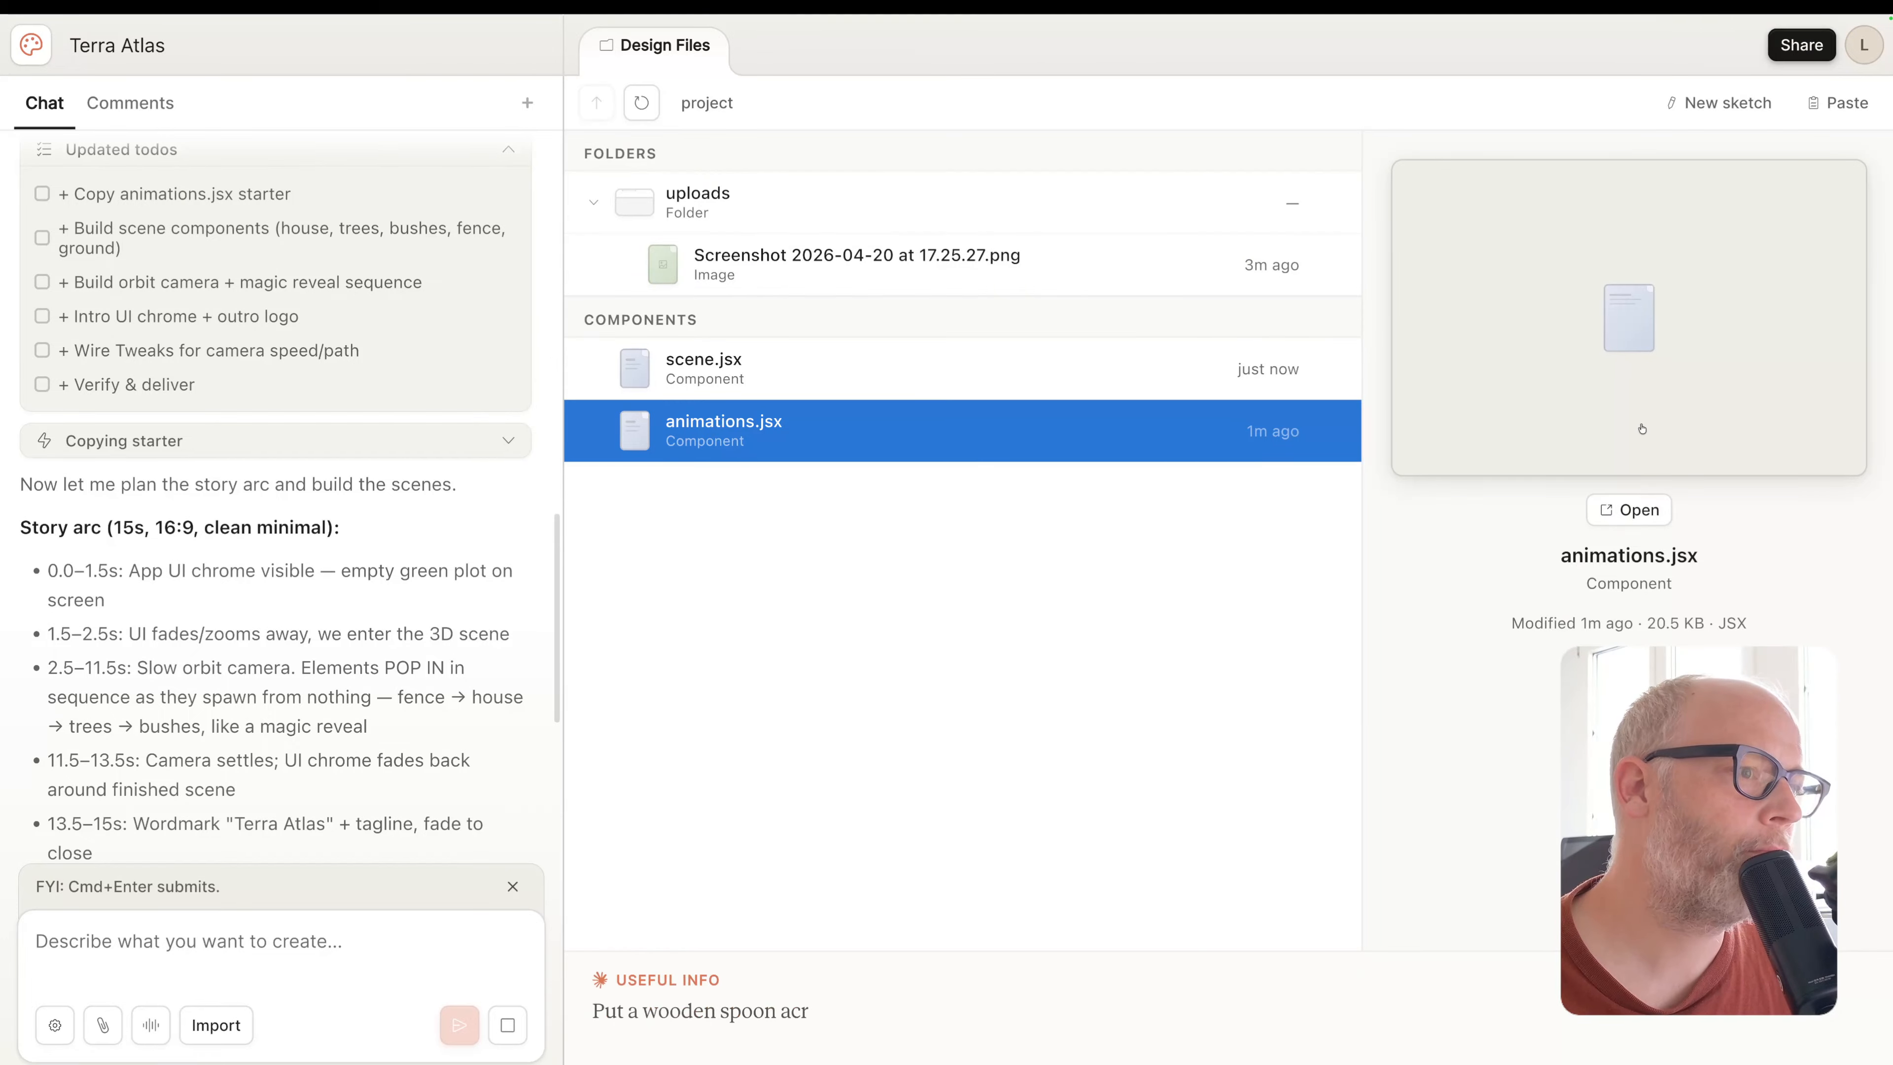
pyautogui.click(1635, 510)
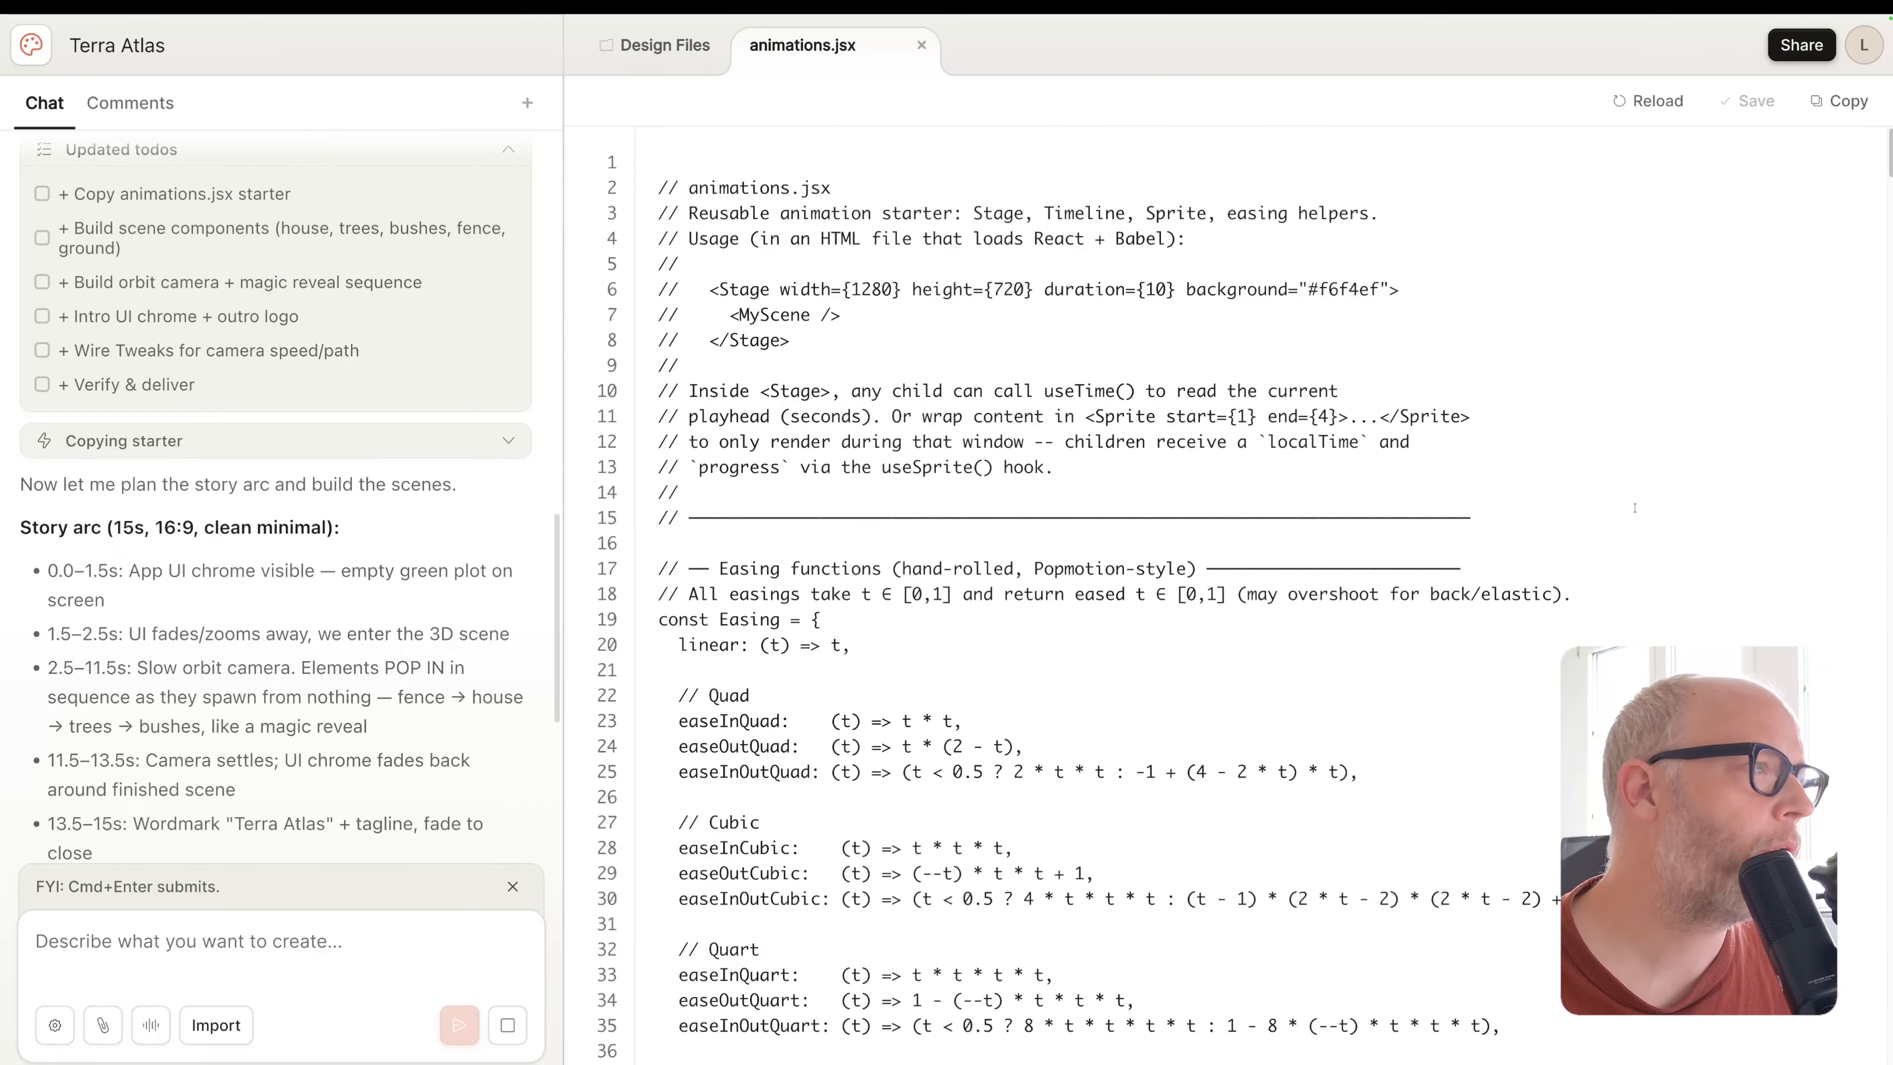
pyautogui.scroll(-20, 1083, 366)
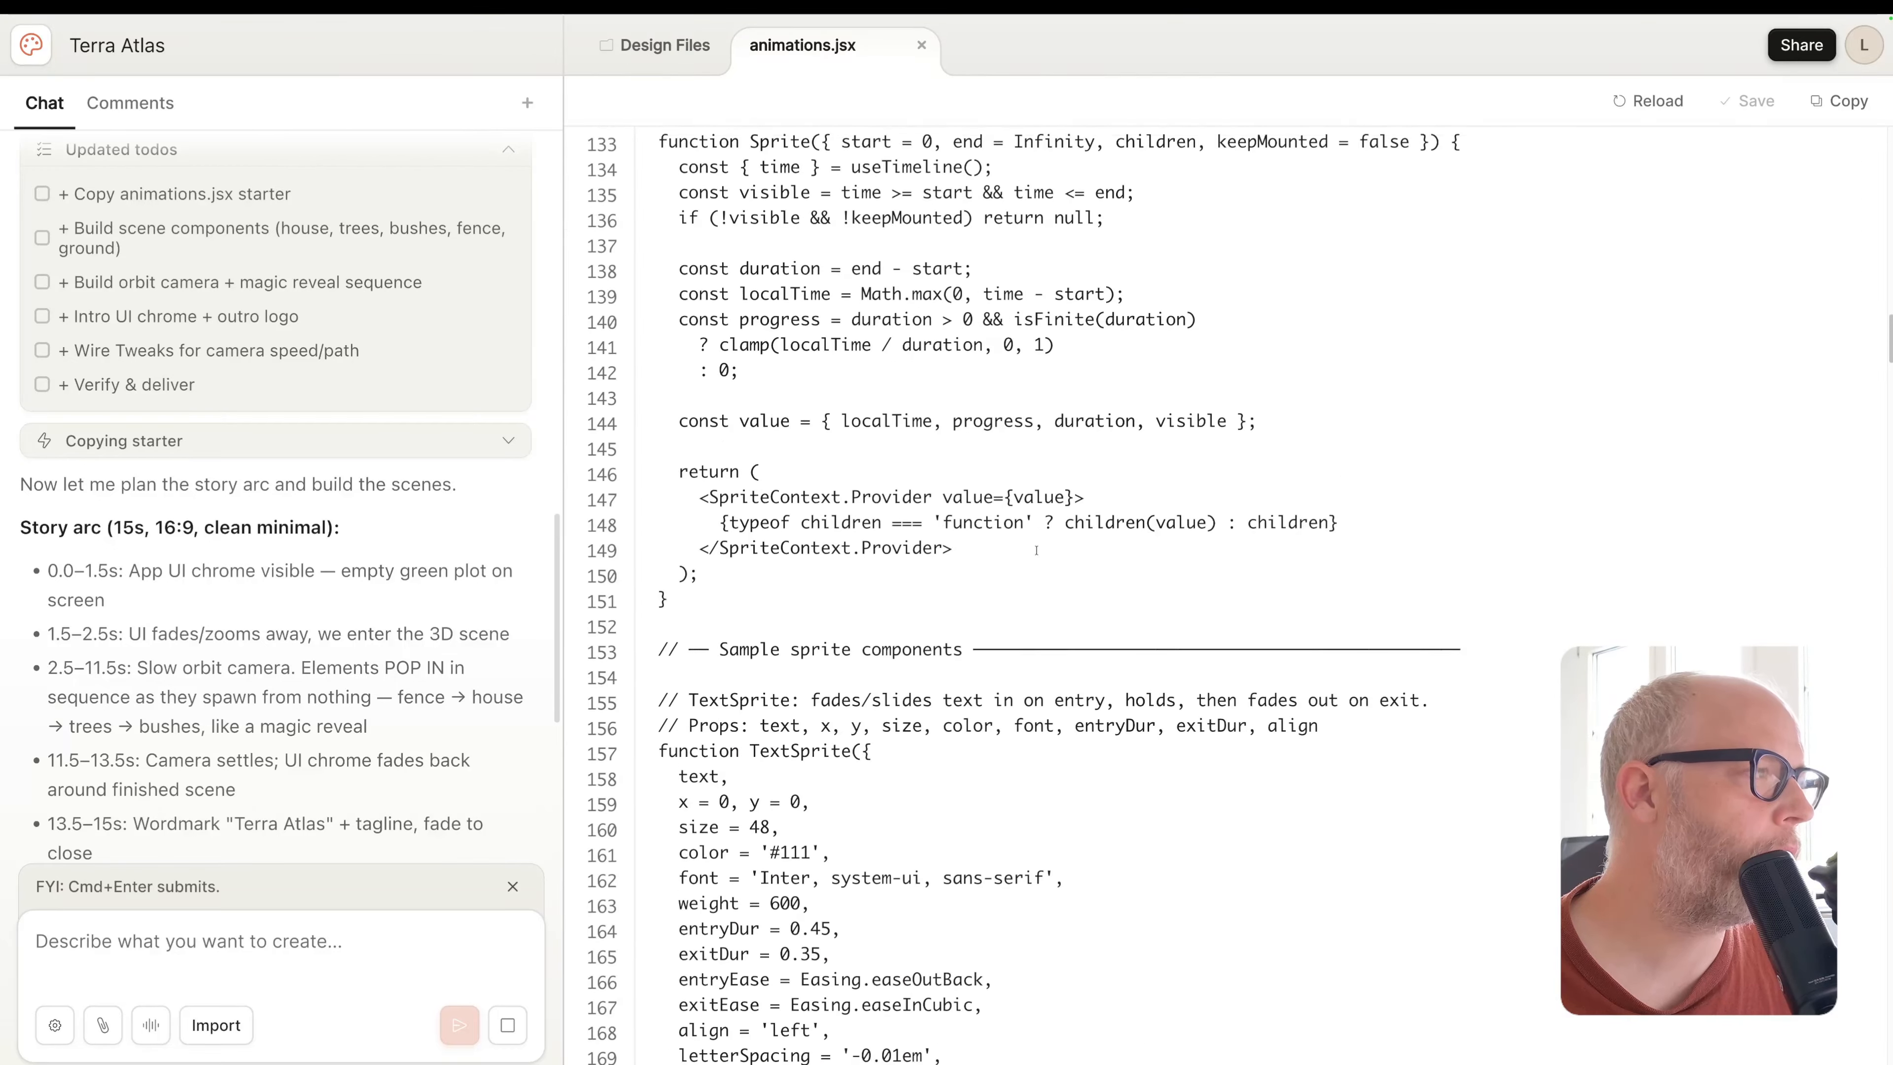
pyautogui.click(921, 46)
# Select scene.jsx, then check the project's comments and the contents of the uploads folder
pyautogui.click(718, 379)
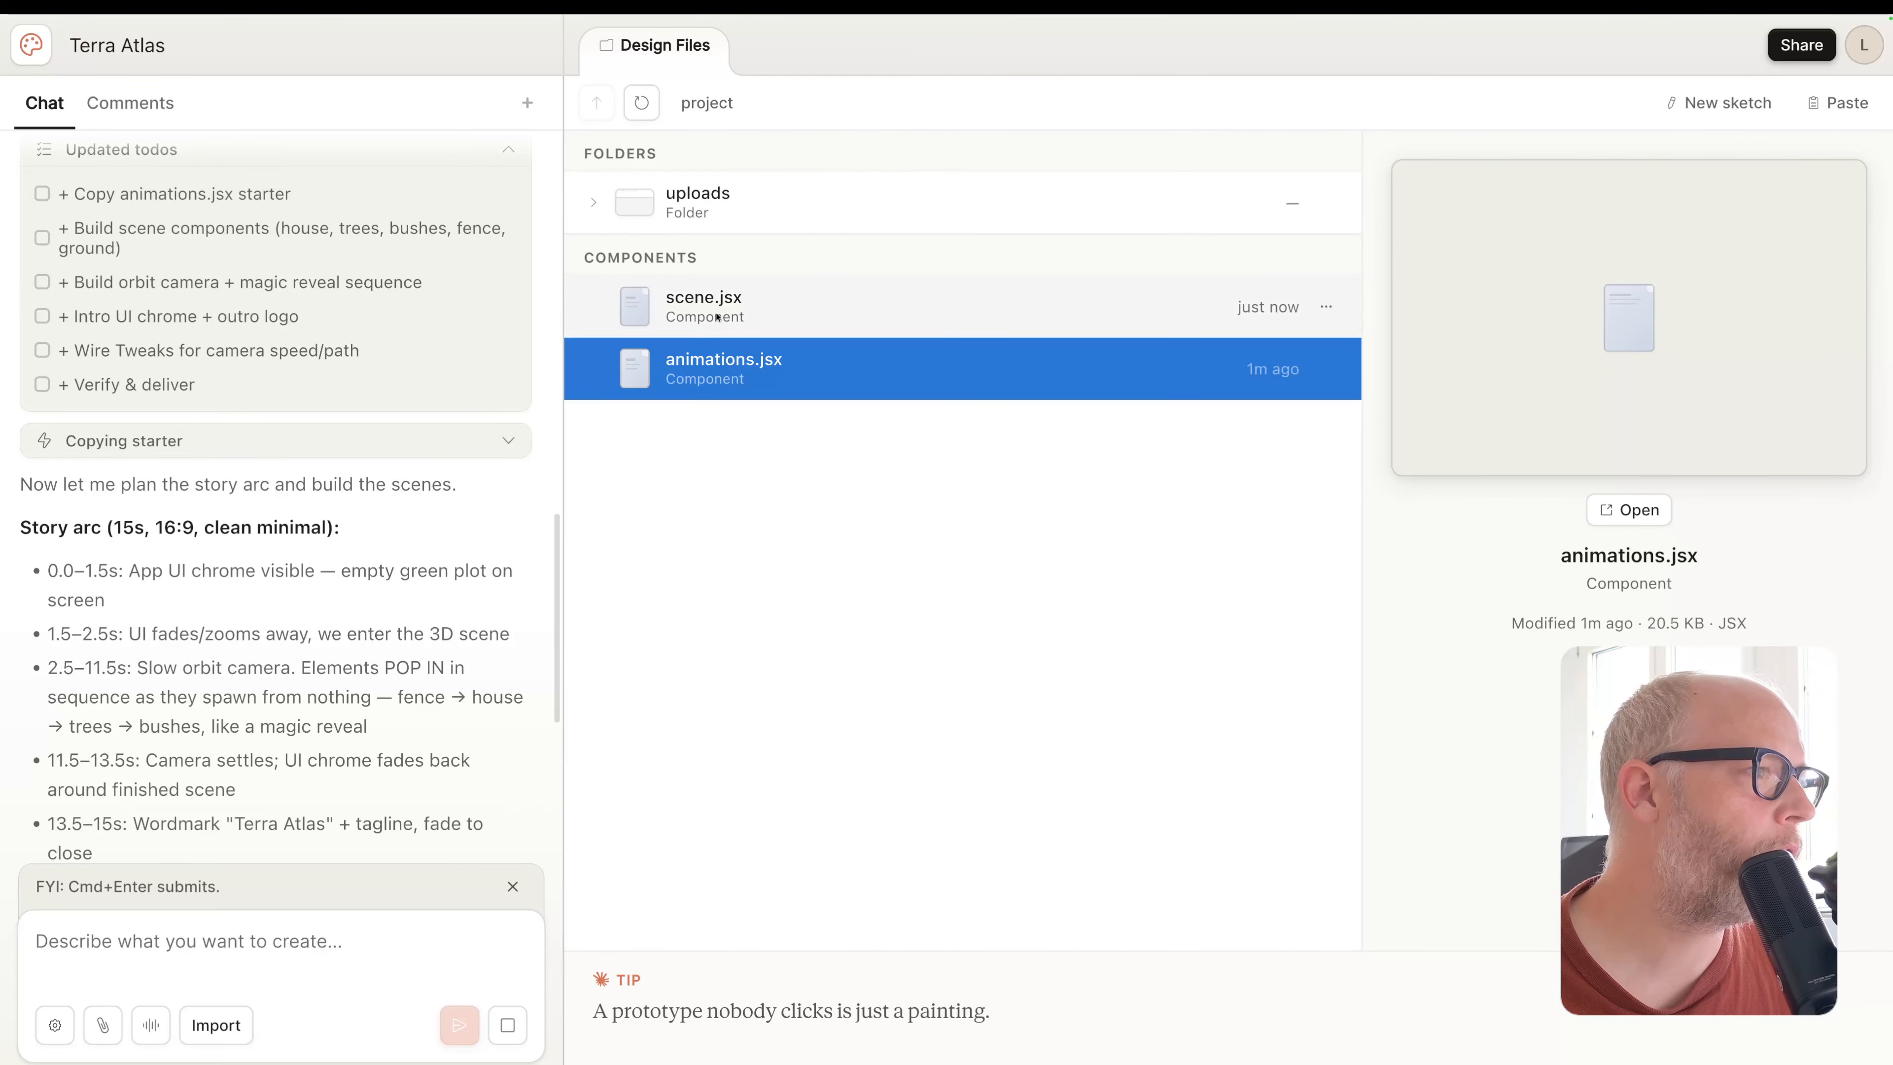
pyautogui.click(717, 317)
pyautogui.click(591, 201)
pyautogui.click(591, 201)
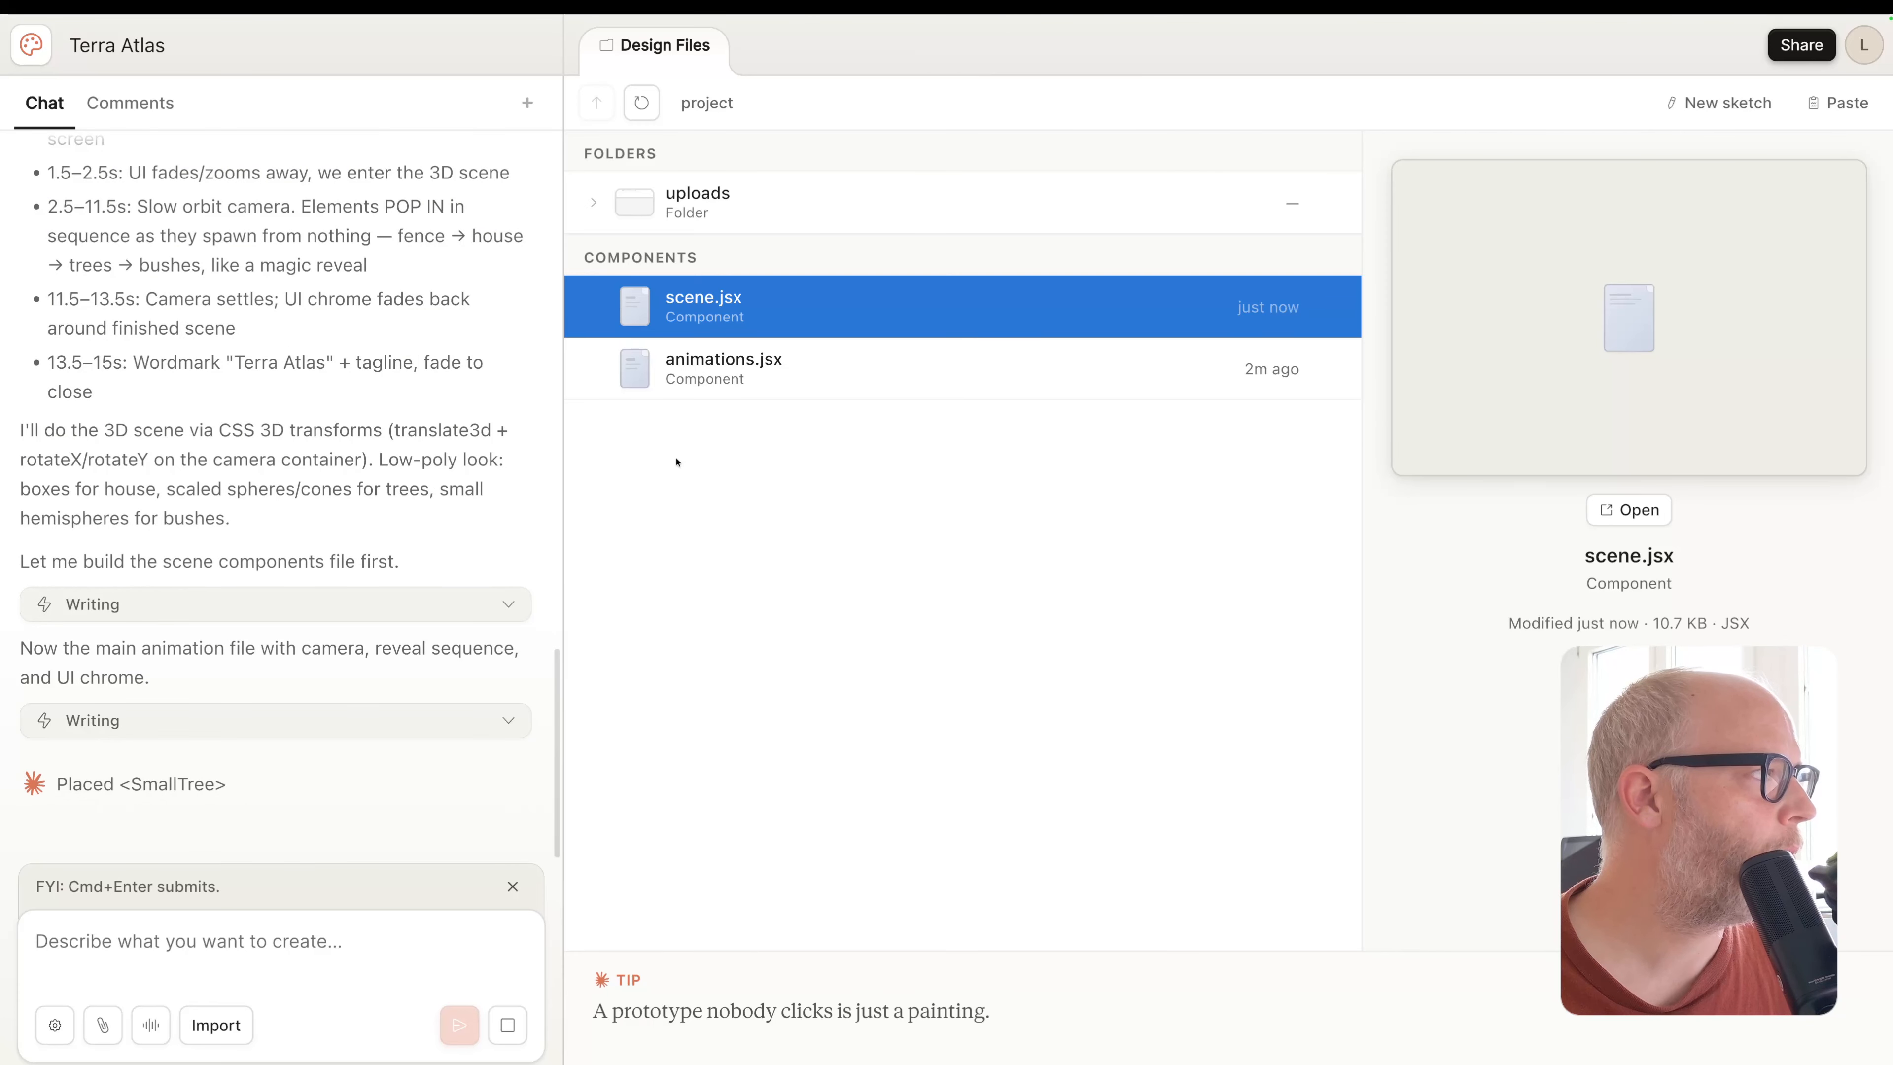
pyautogui.click(166, 102)
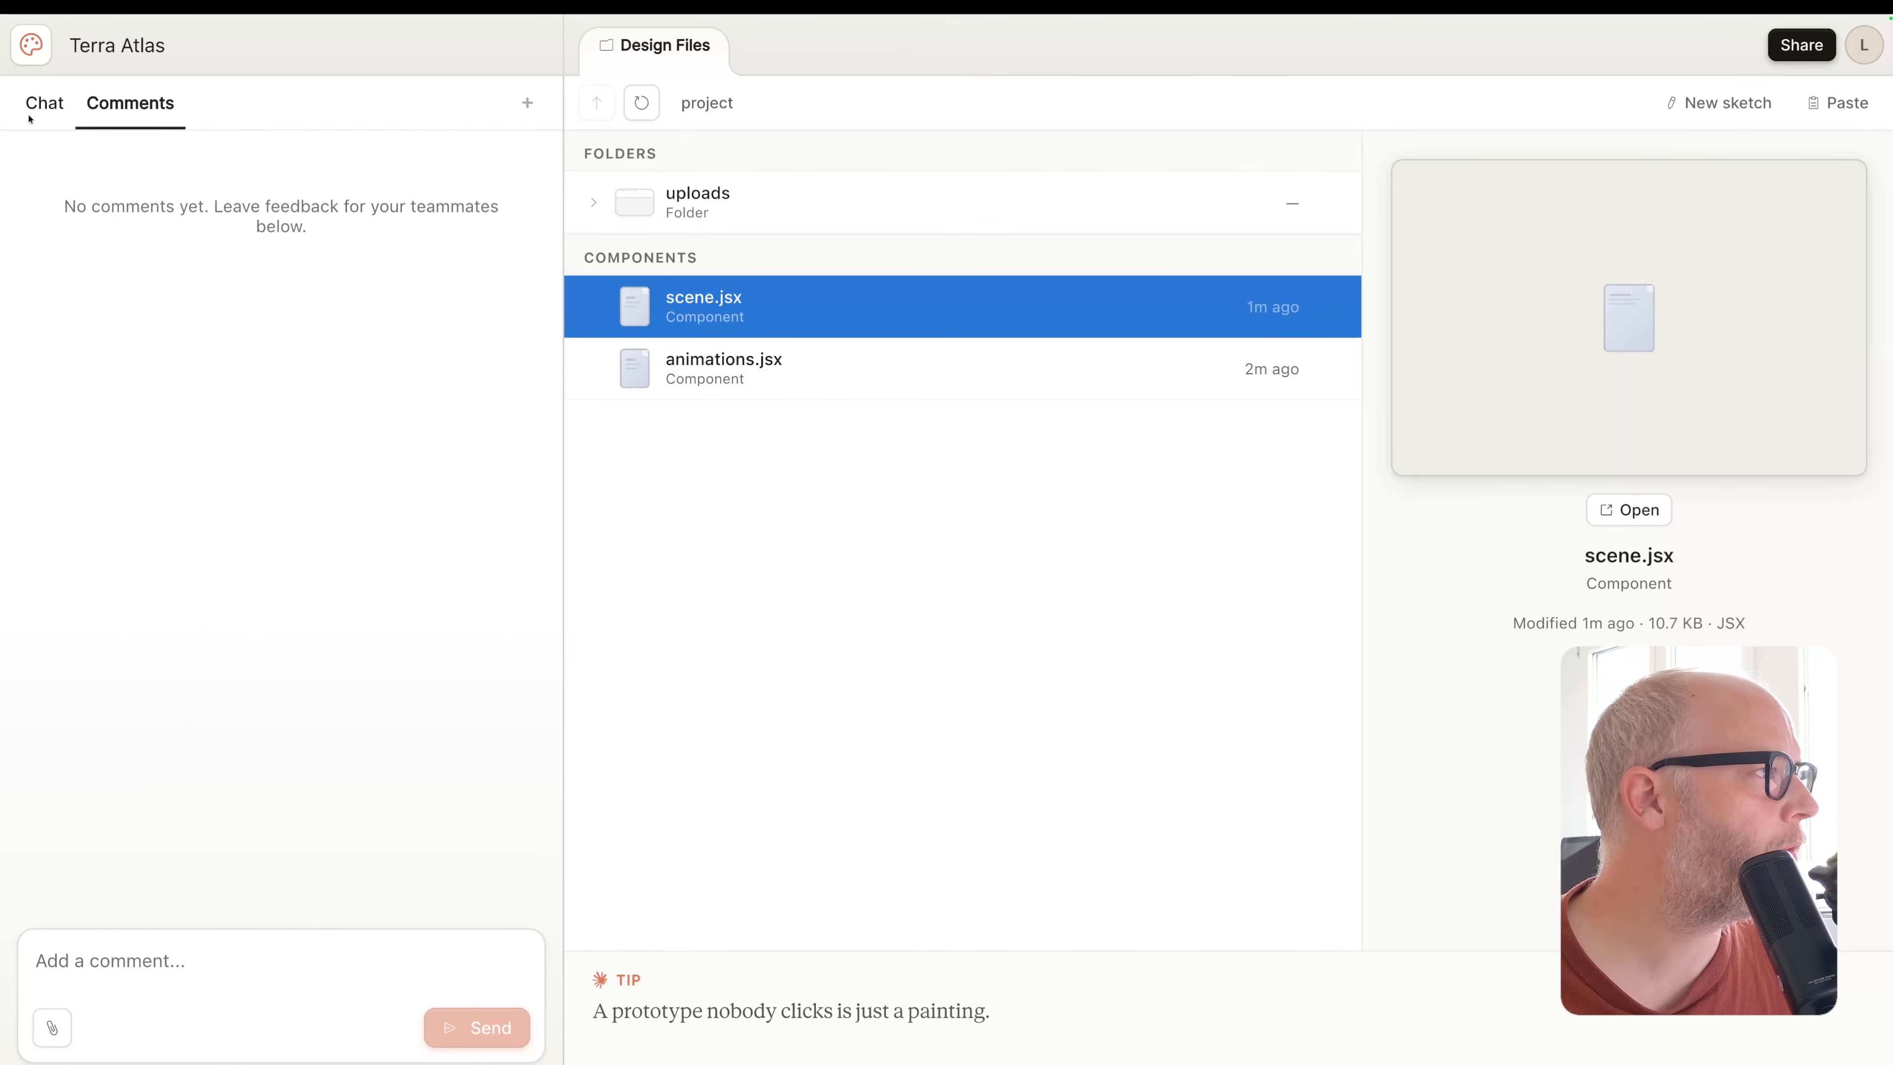
pyautogui.click(30, 115)
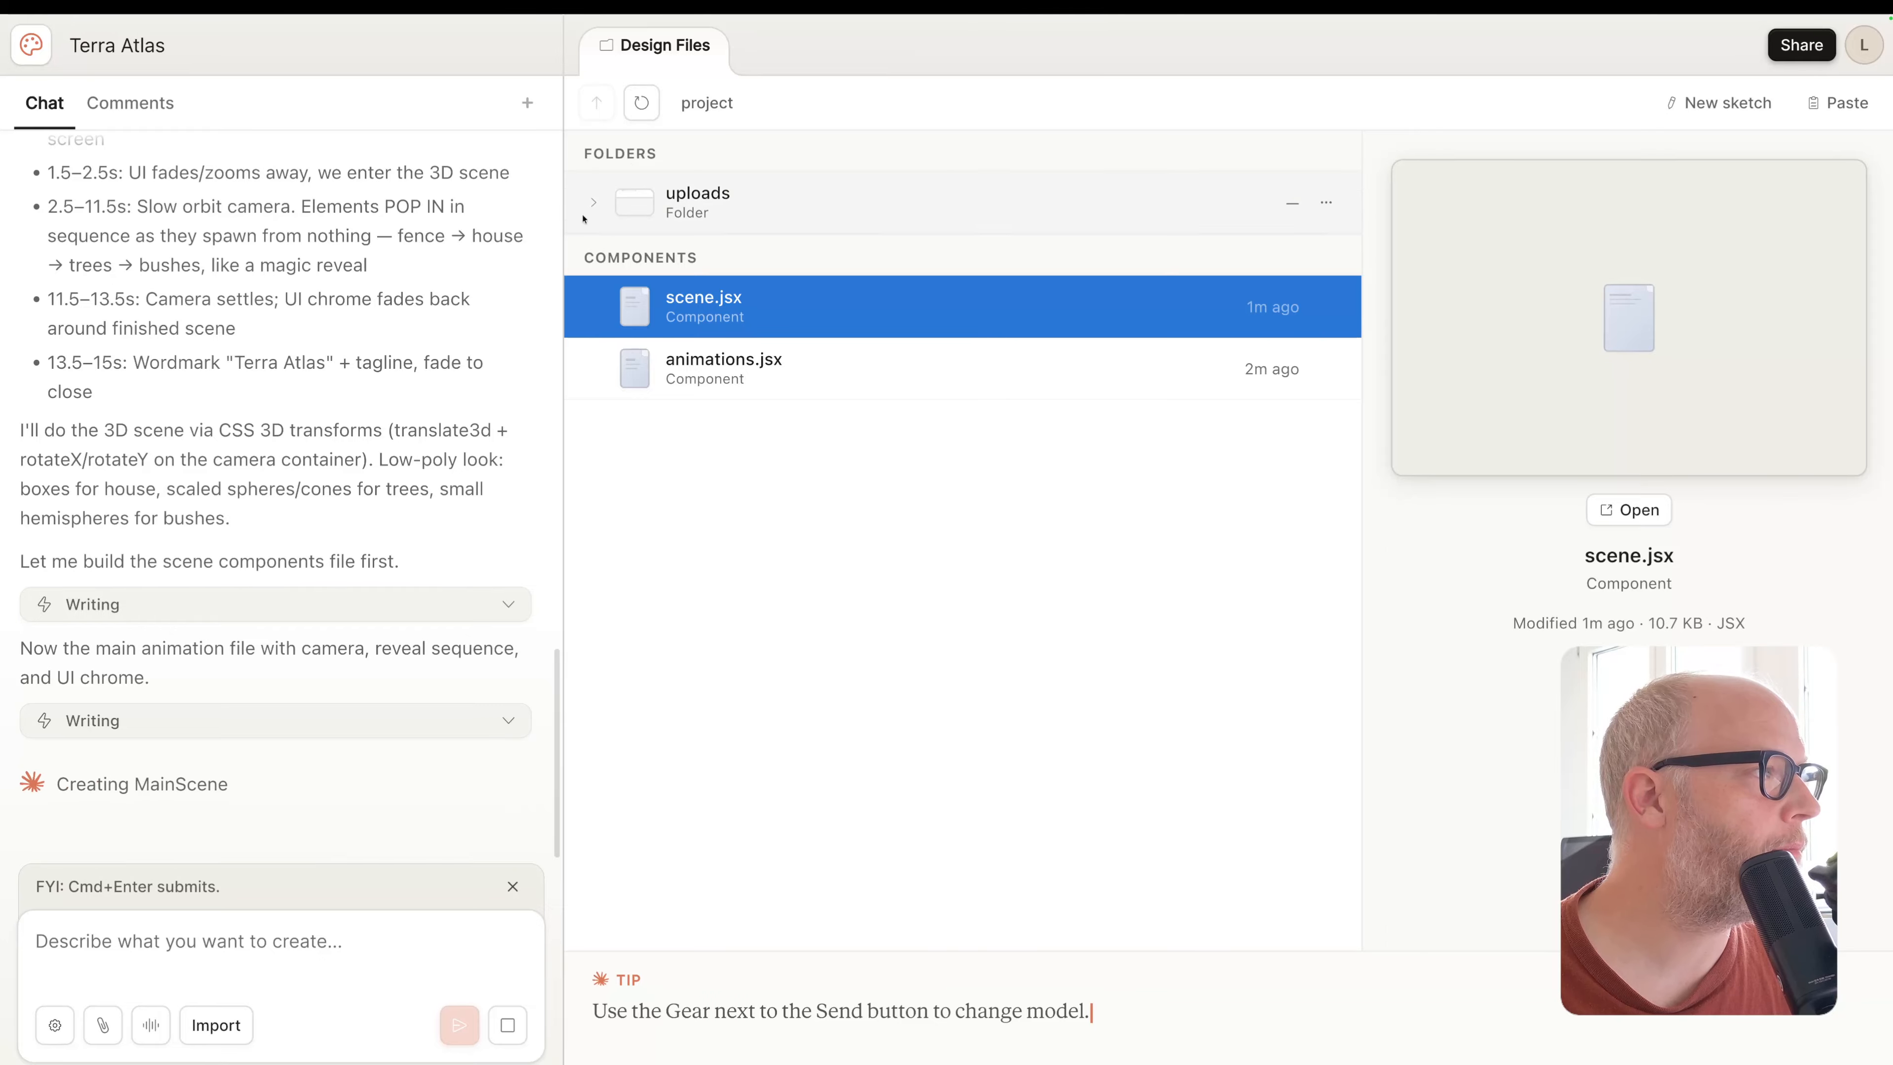
pyautogui.click(624, 179)
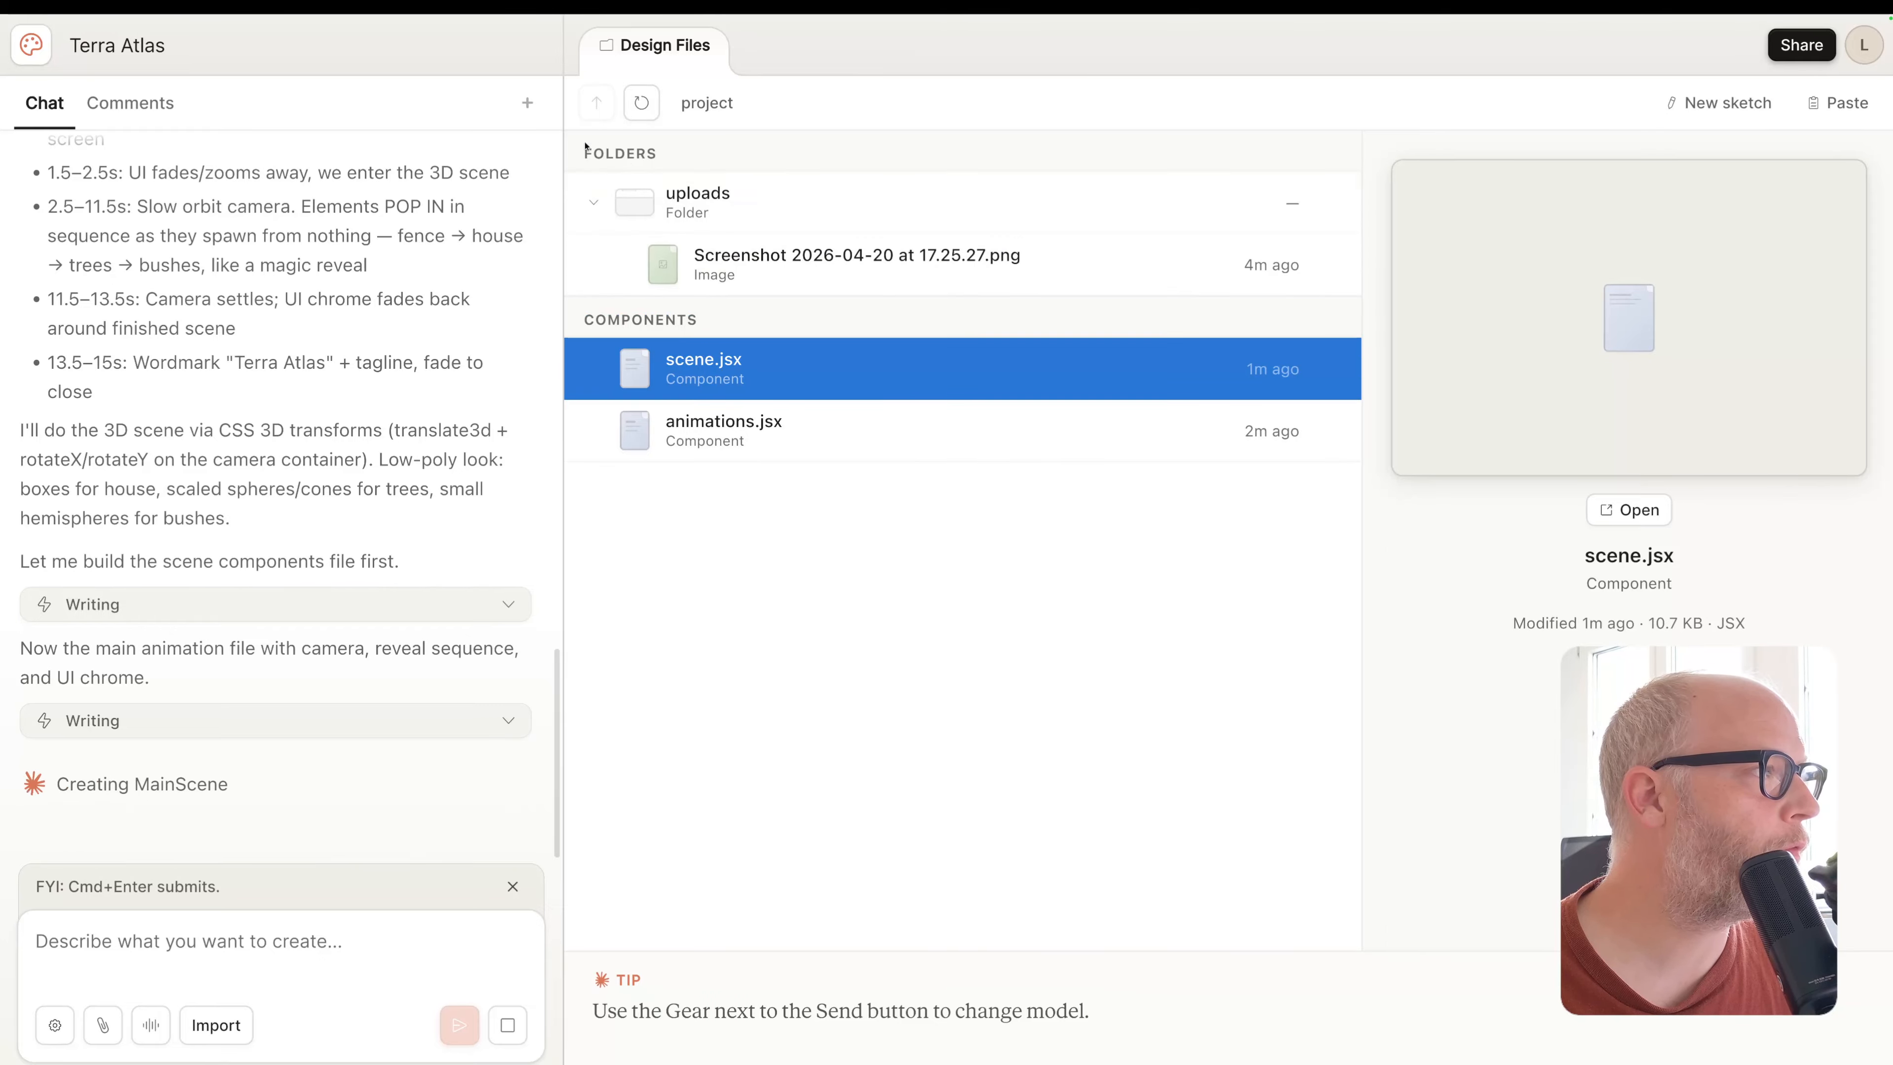
pyautogui.click(593, 206)
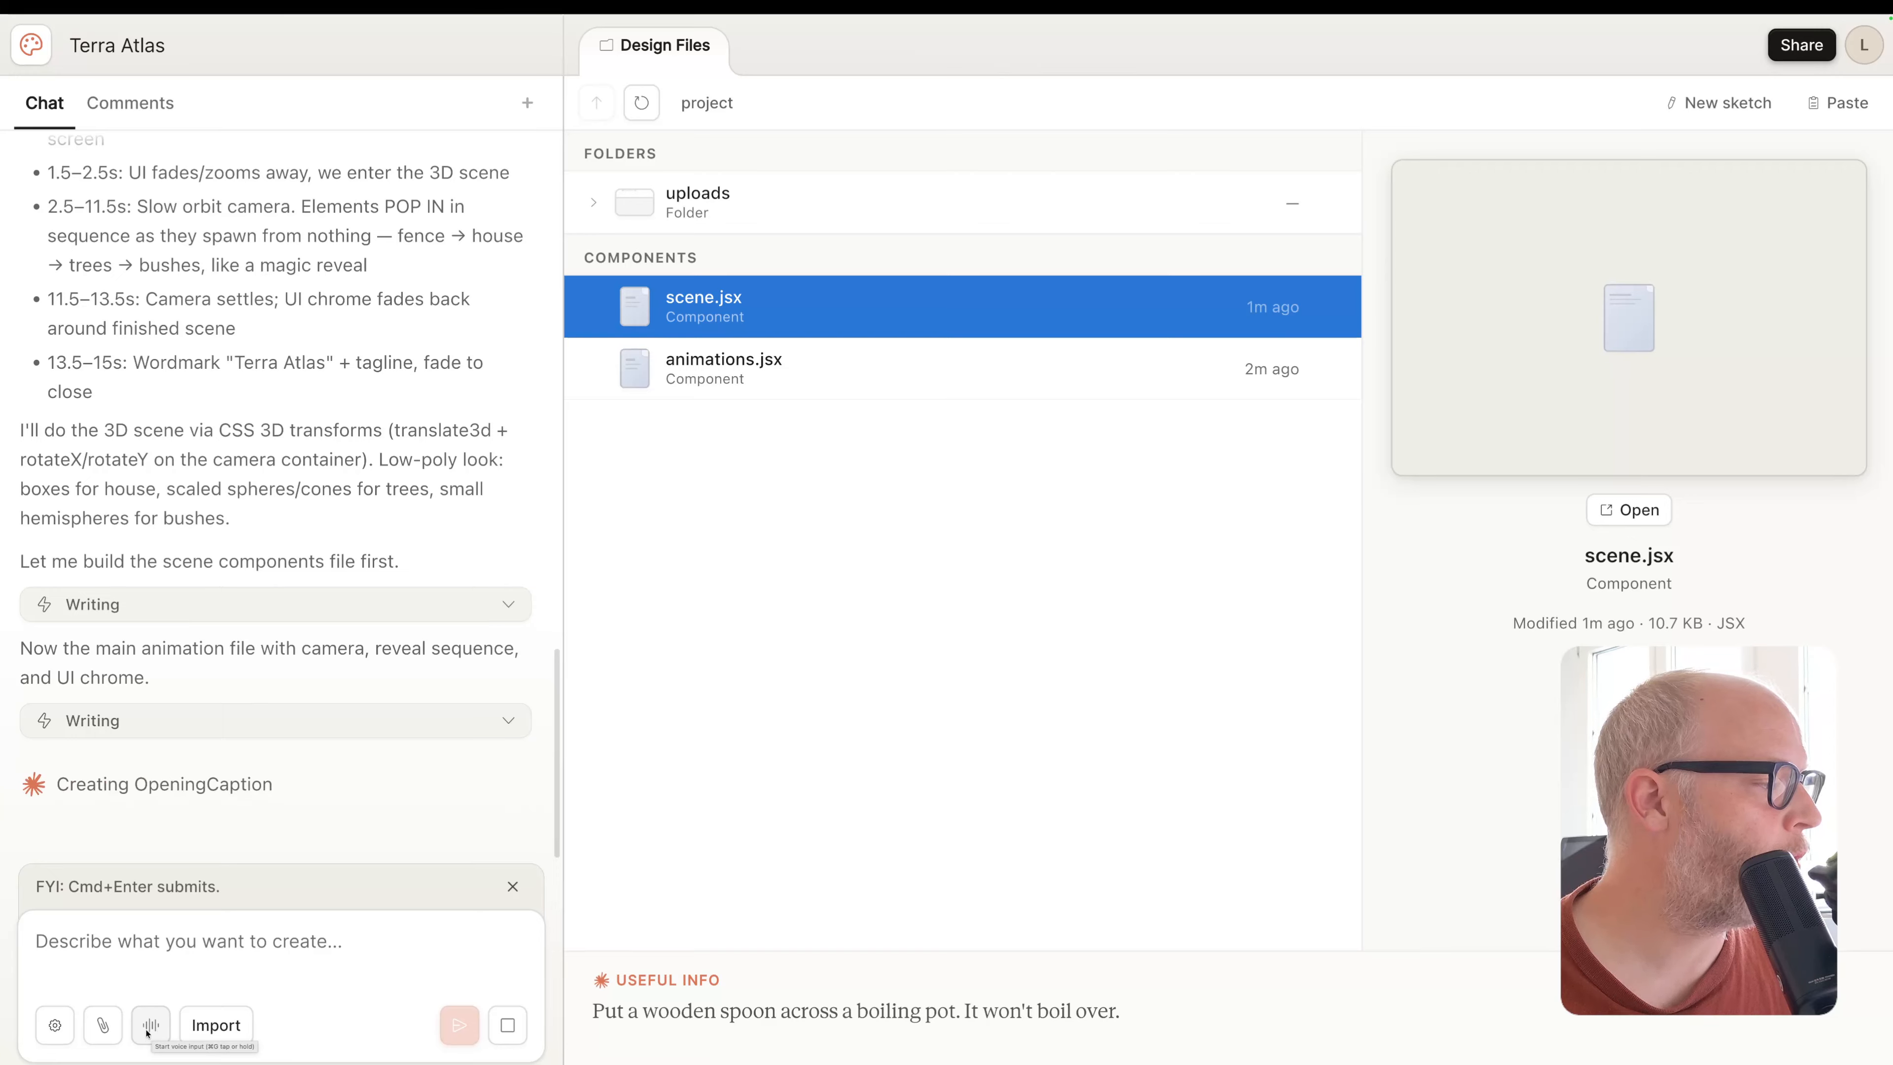
# View the Claude models available for this chat, keeping the current selection
pyautogui.click(57, 1029)
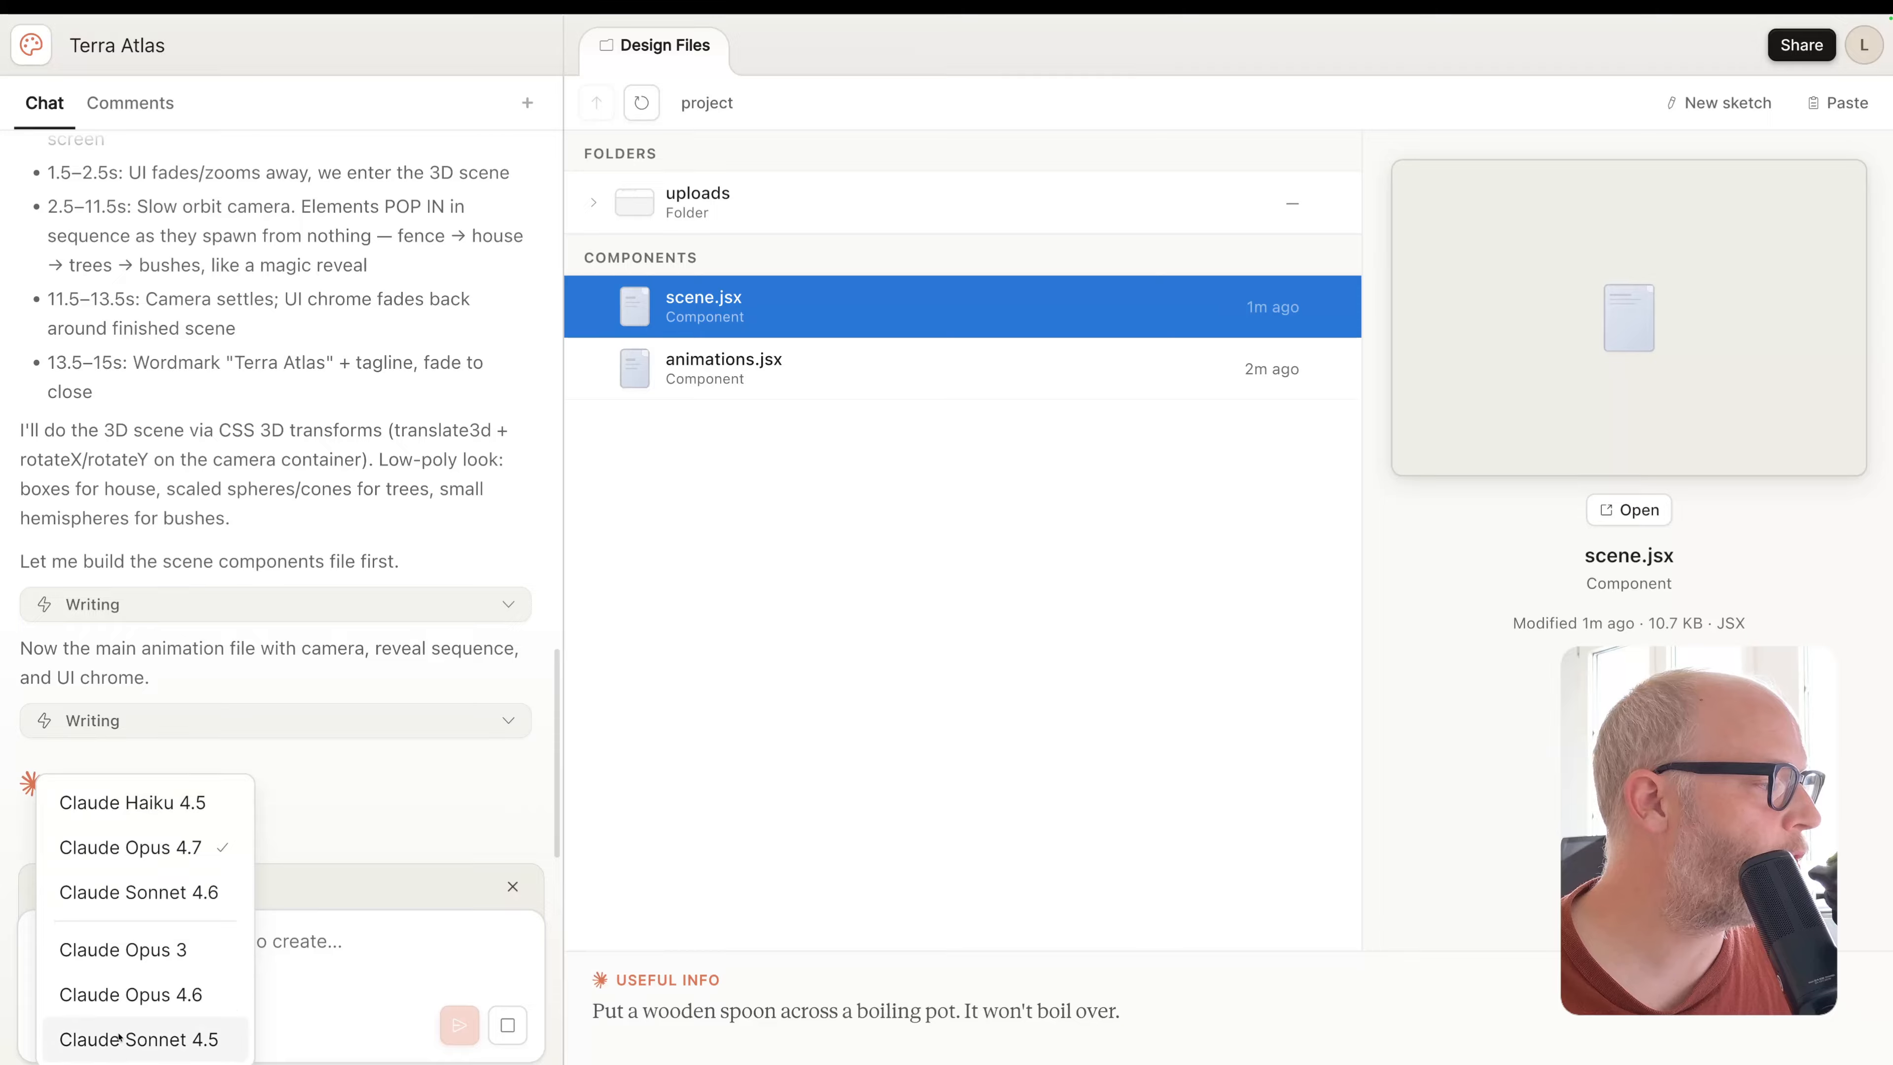
pyautogui.click(128, 761)
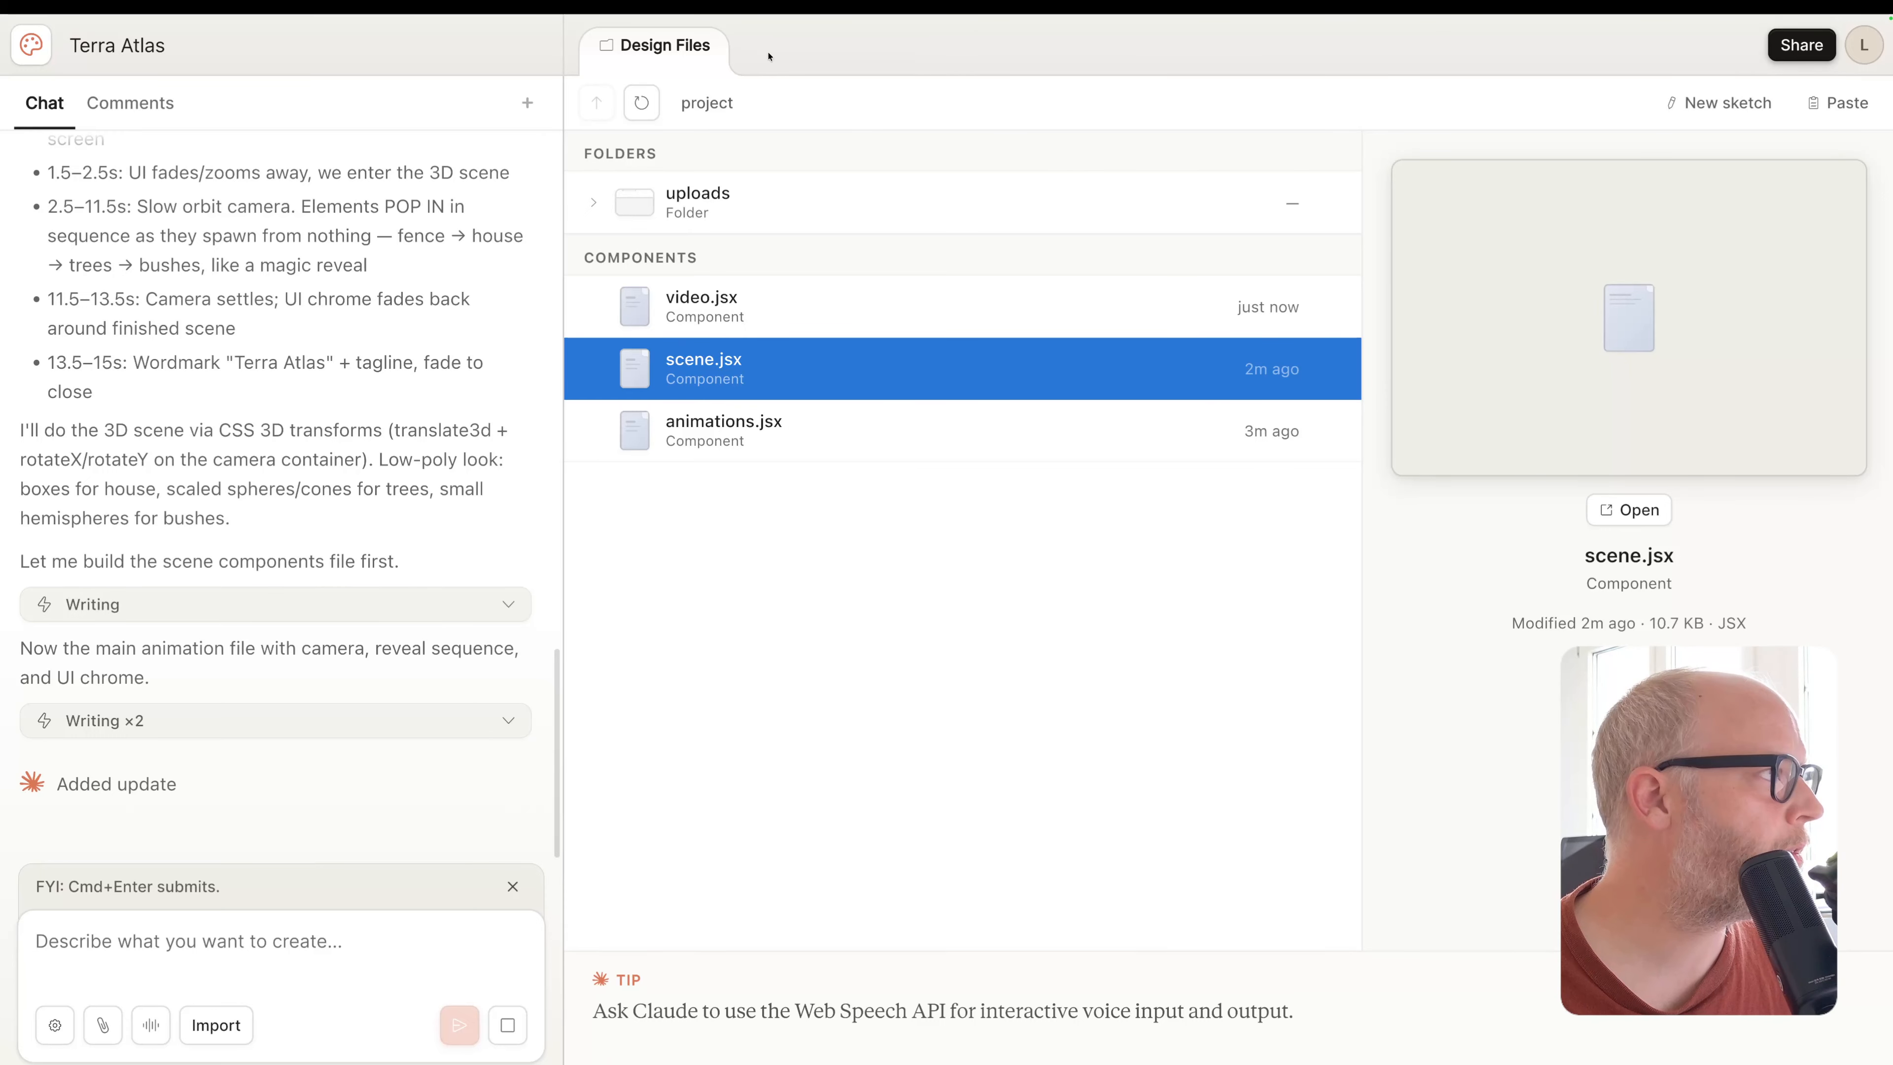
# Review the conversation from the original video prompt to the latest progress, and check the option for starting another chat
pyautogui.scroll(15, 485, 400)
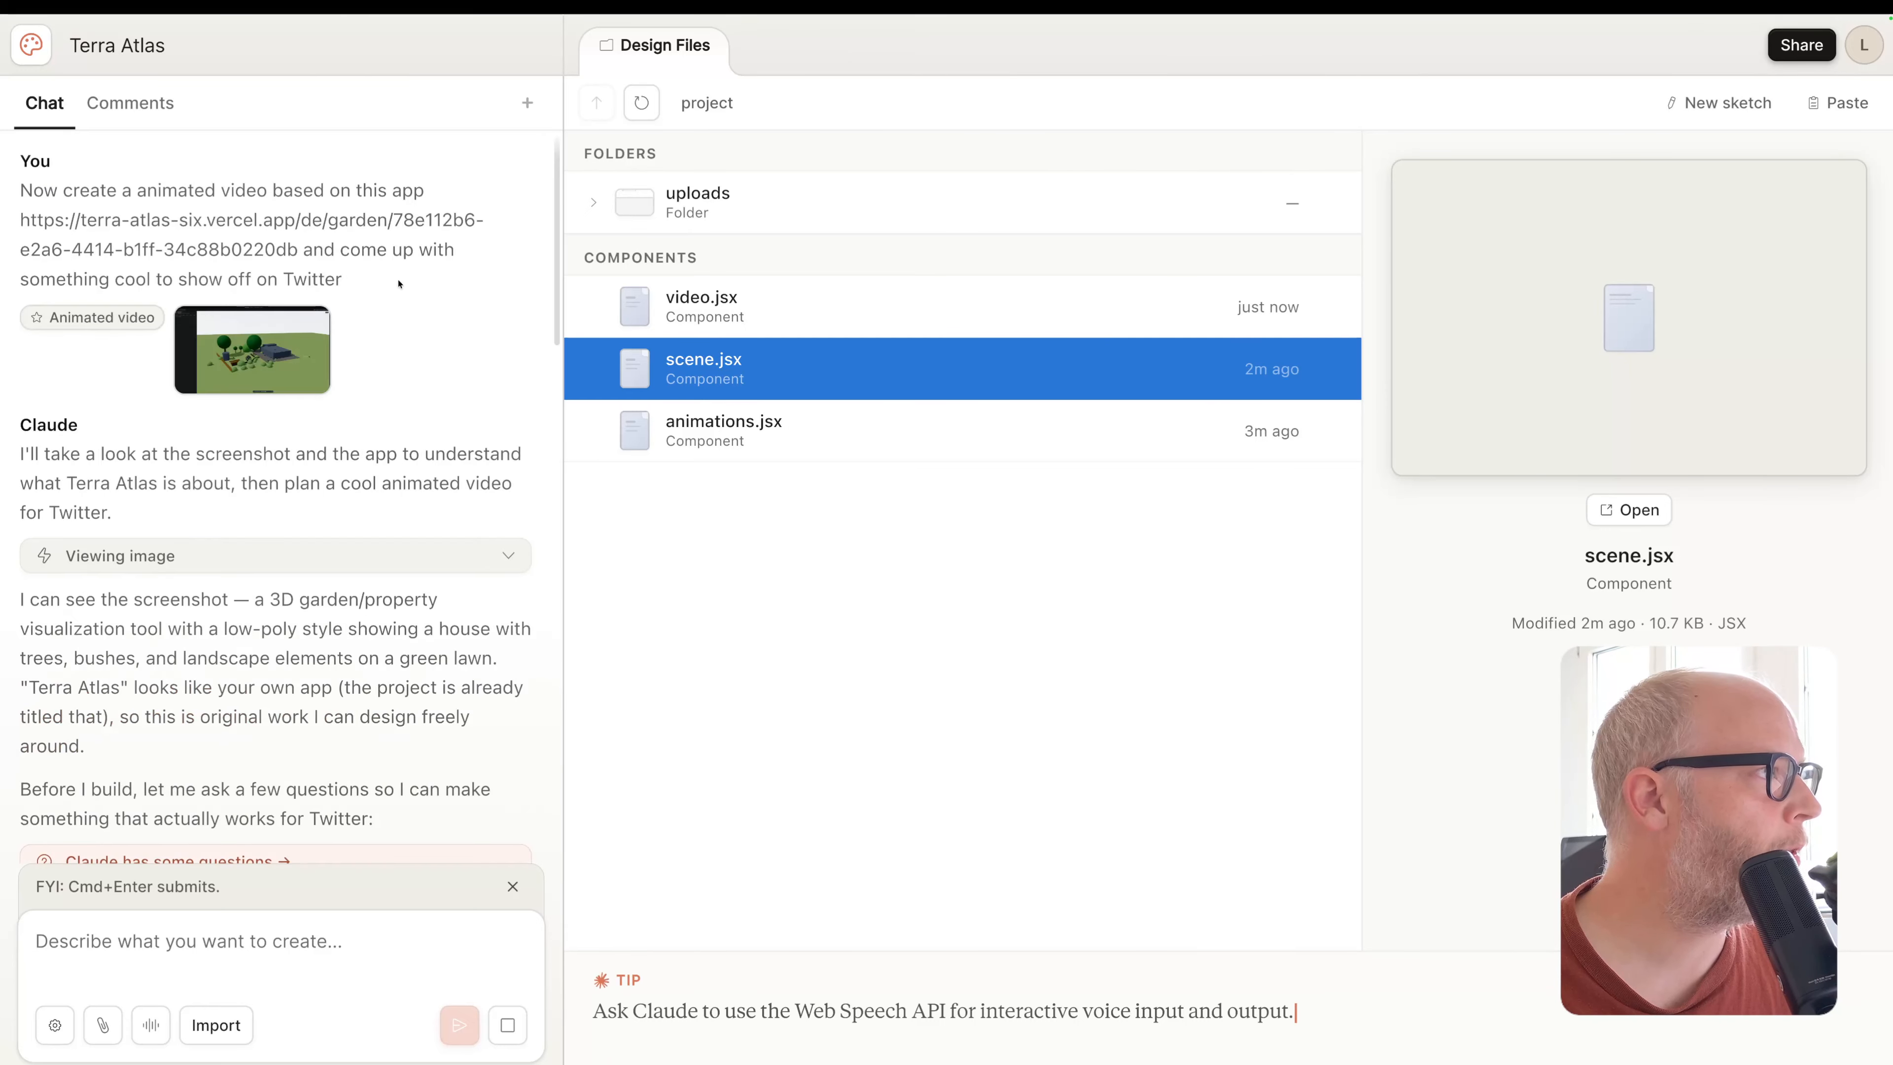
pyautogui.scroll(-10, 409, 356)
pyautogui.scroll(-8, 409, 356)
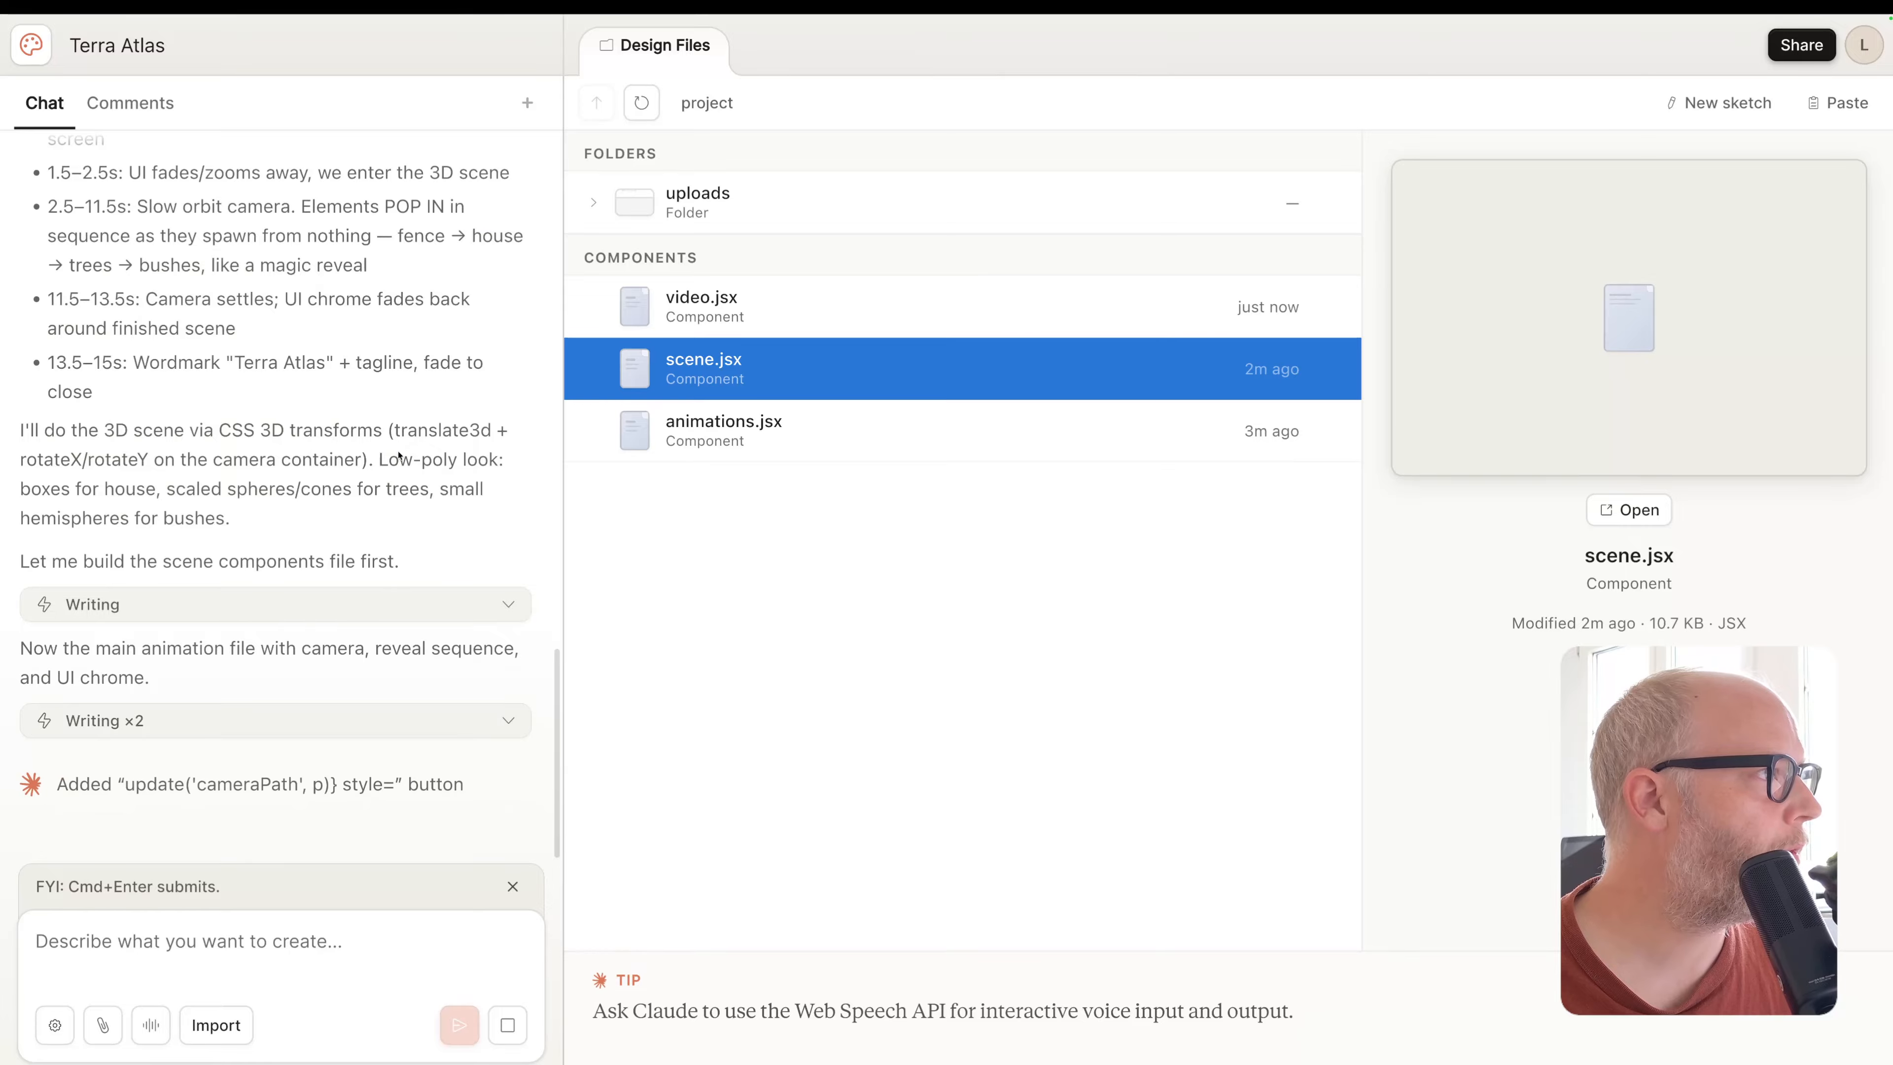
pyautogui.click(529, 104)
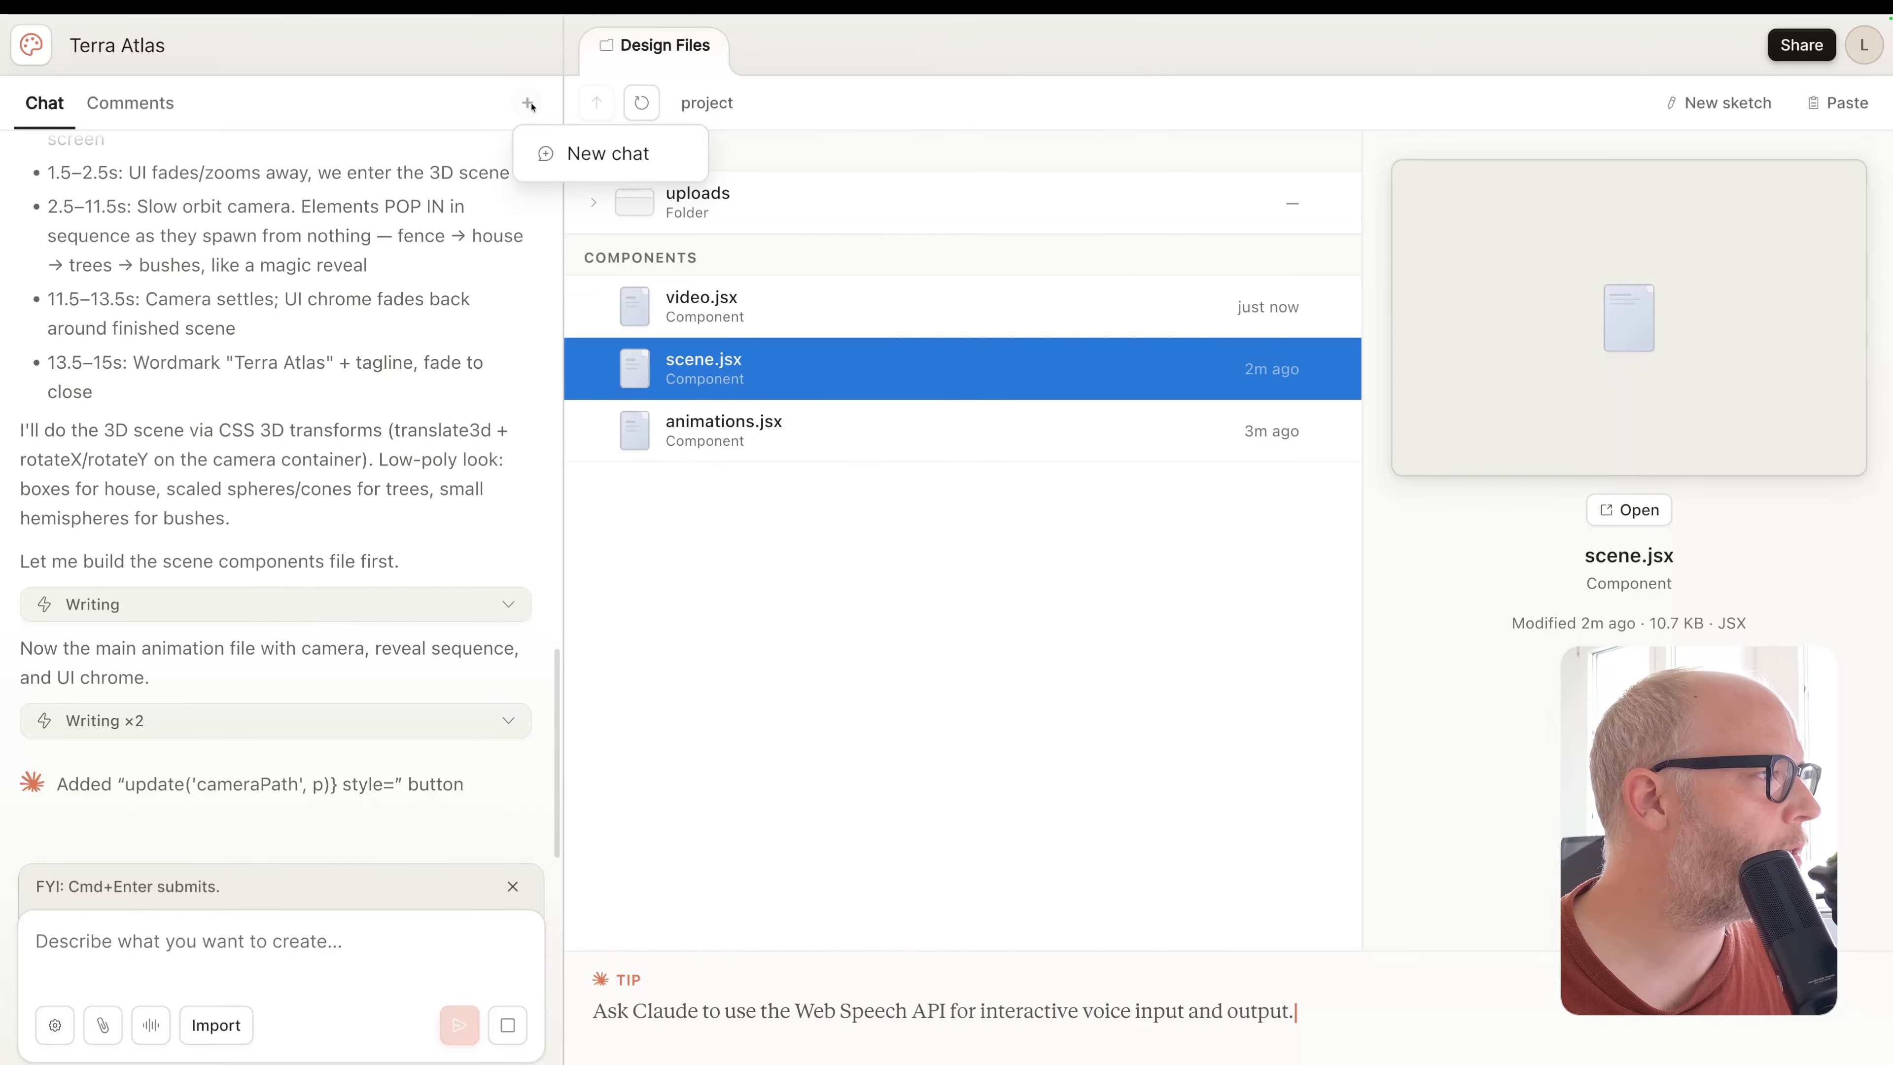
pyautogui.click(414, 108)
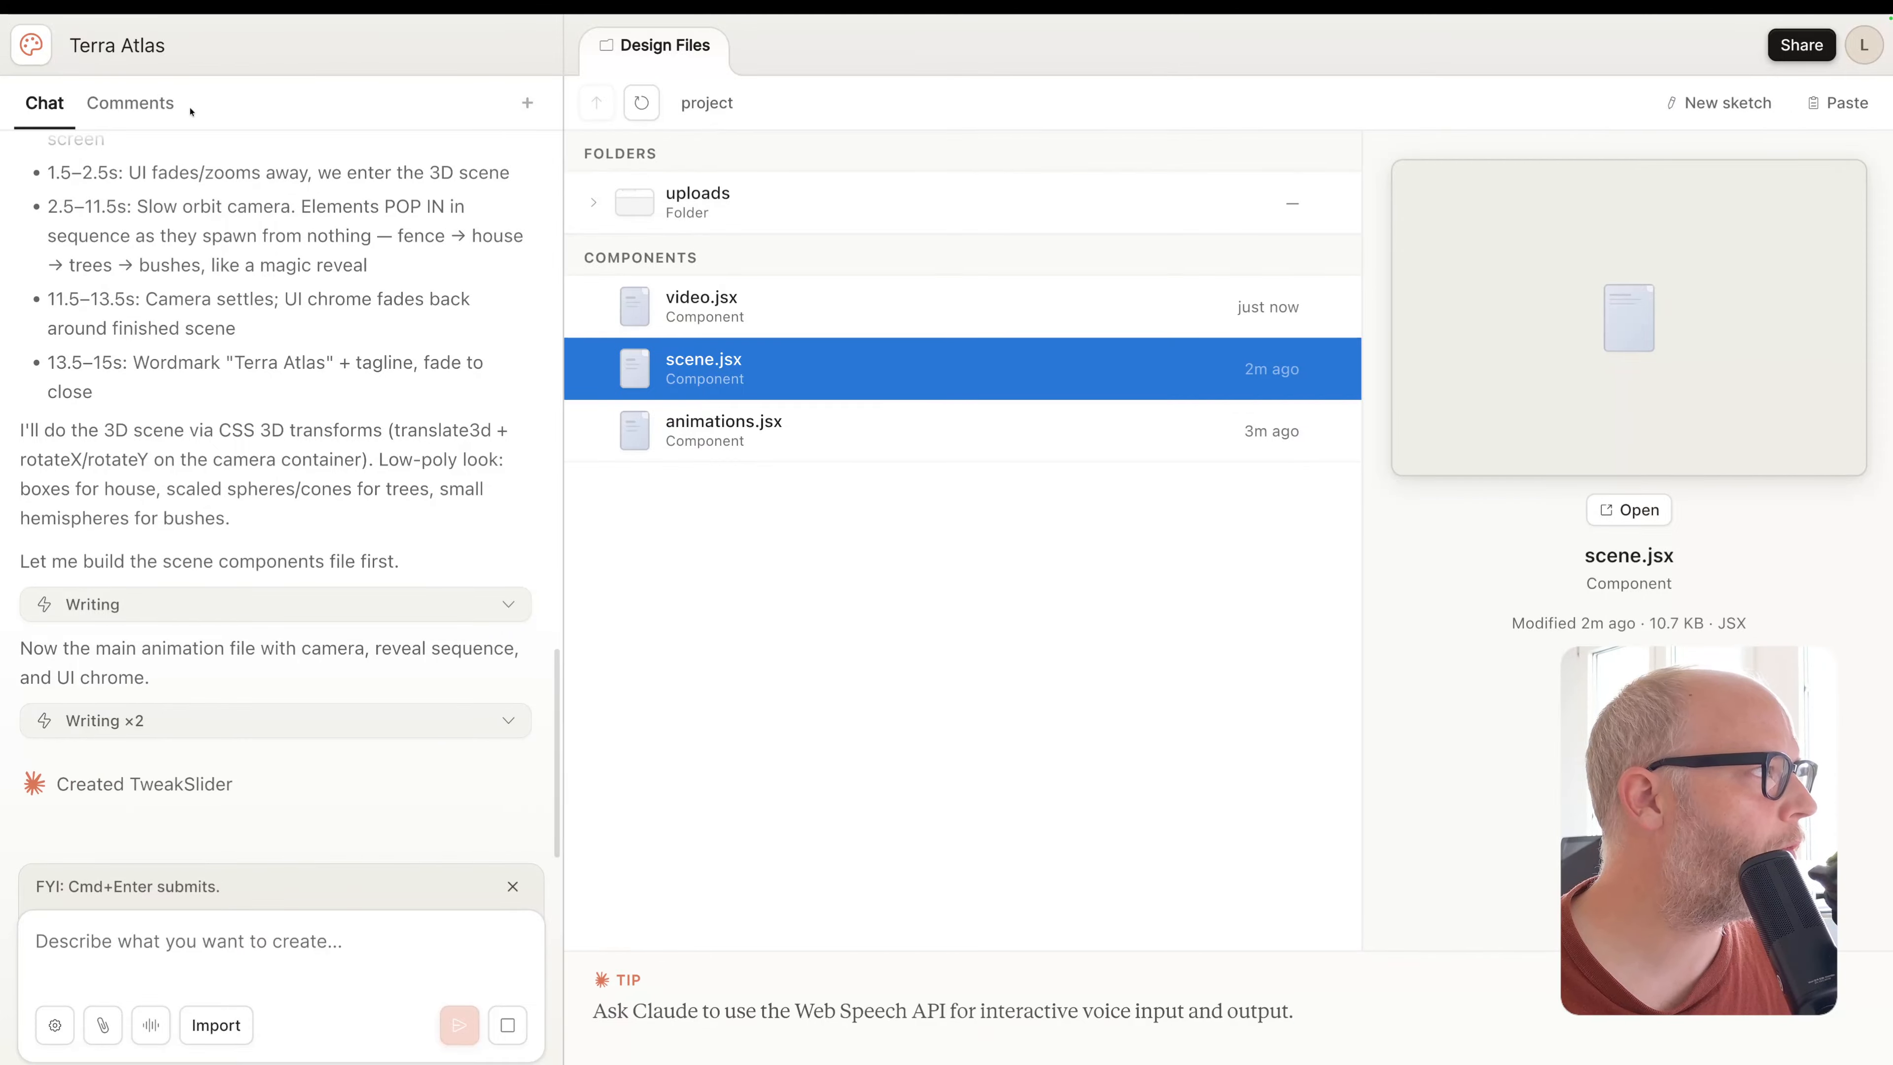
# Expand the list of written files, open Terra Atlas - Magic Reveal.html, and watch the animation from the beginning
pyautogui.click(129, 723)
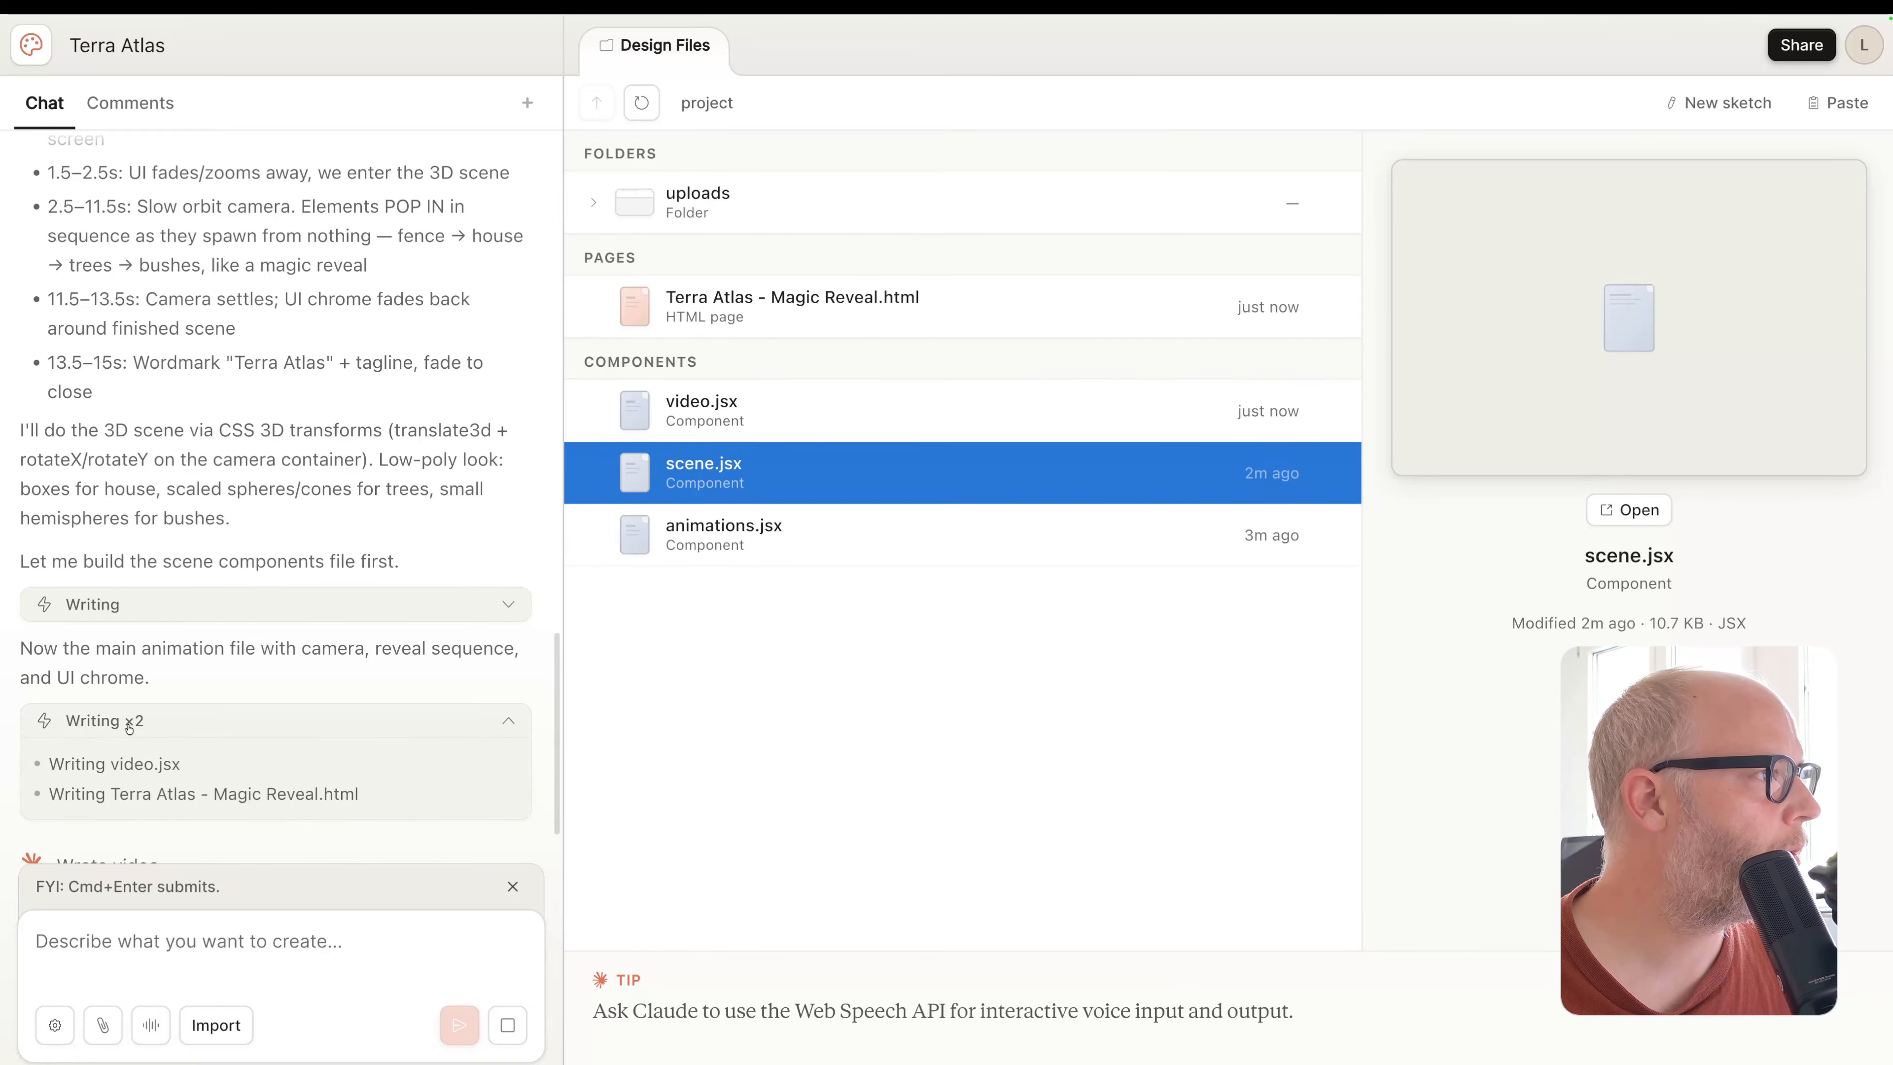
pyautogui.click(593, 204)
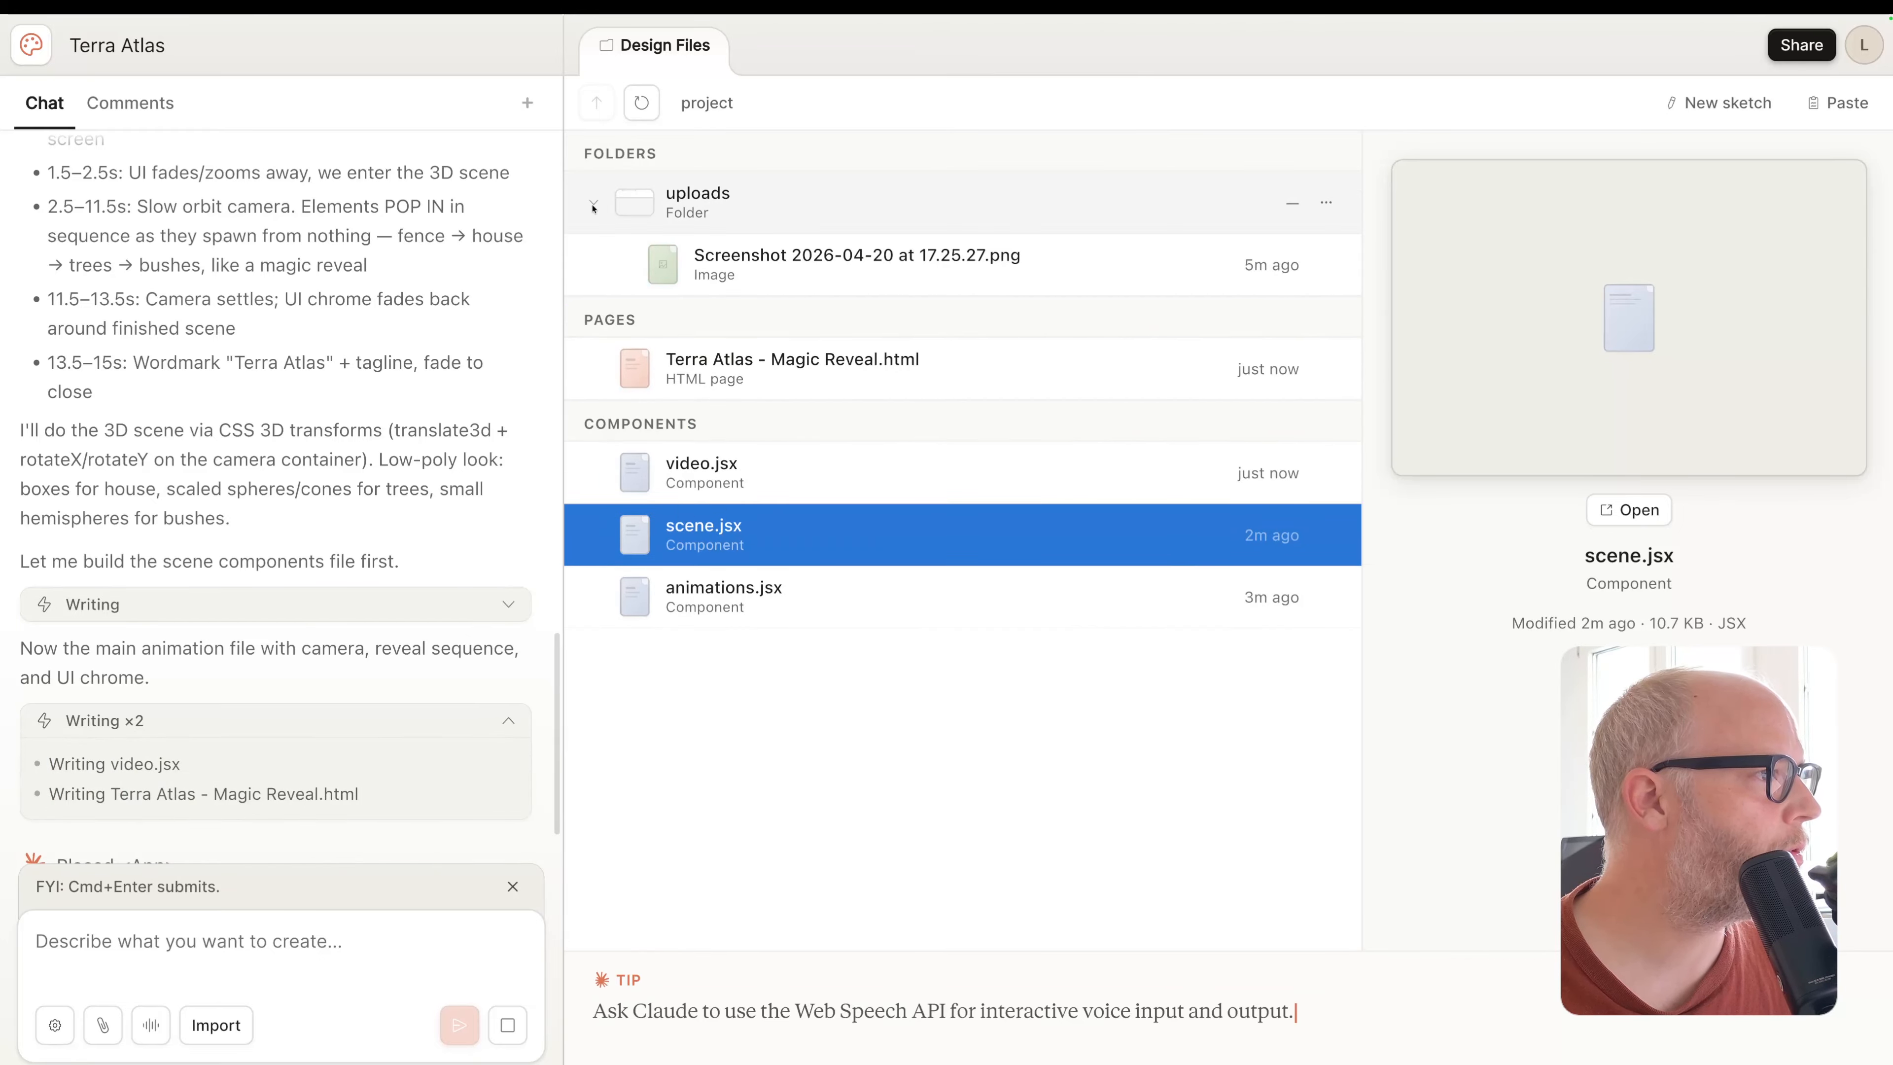
pyautogui.click(689, 372)
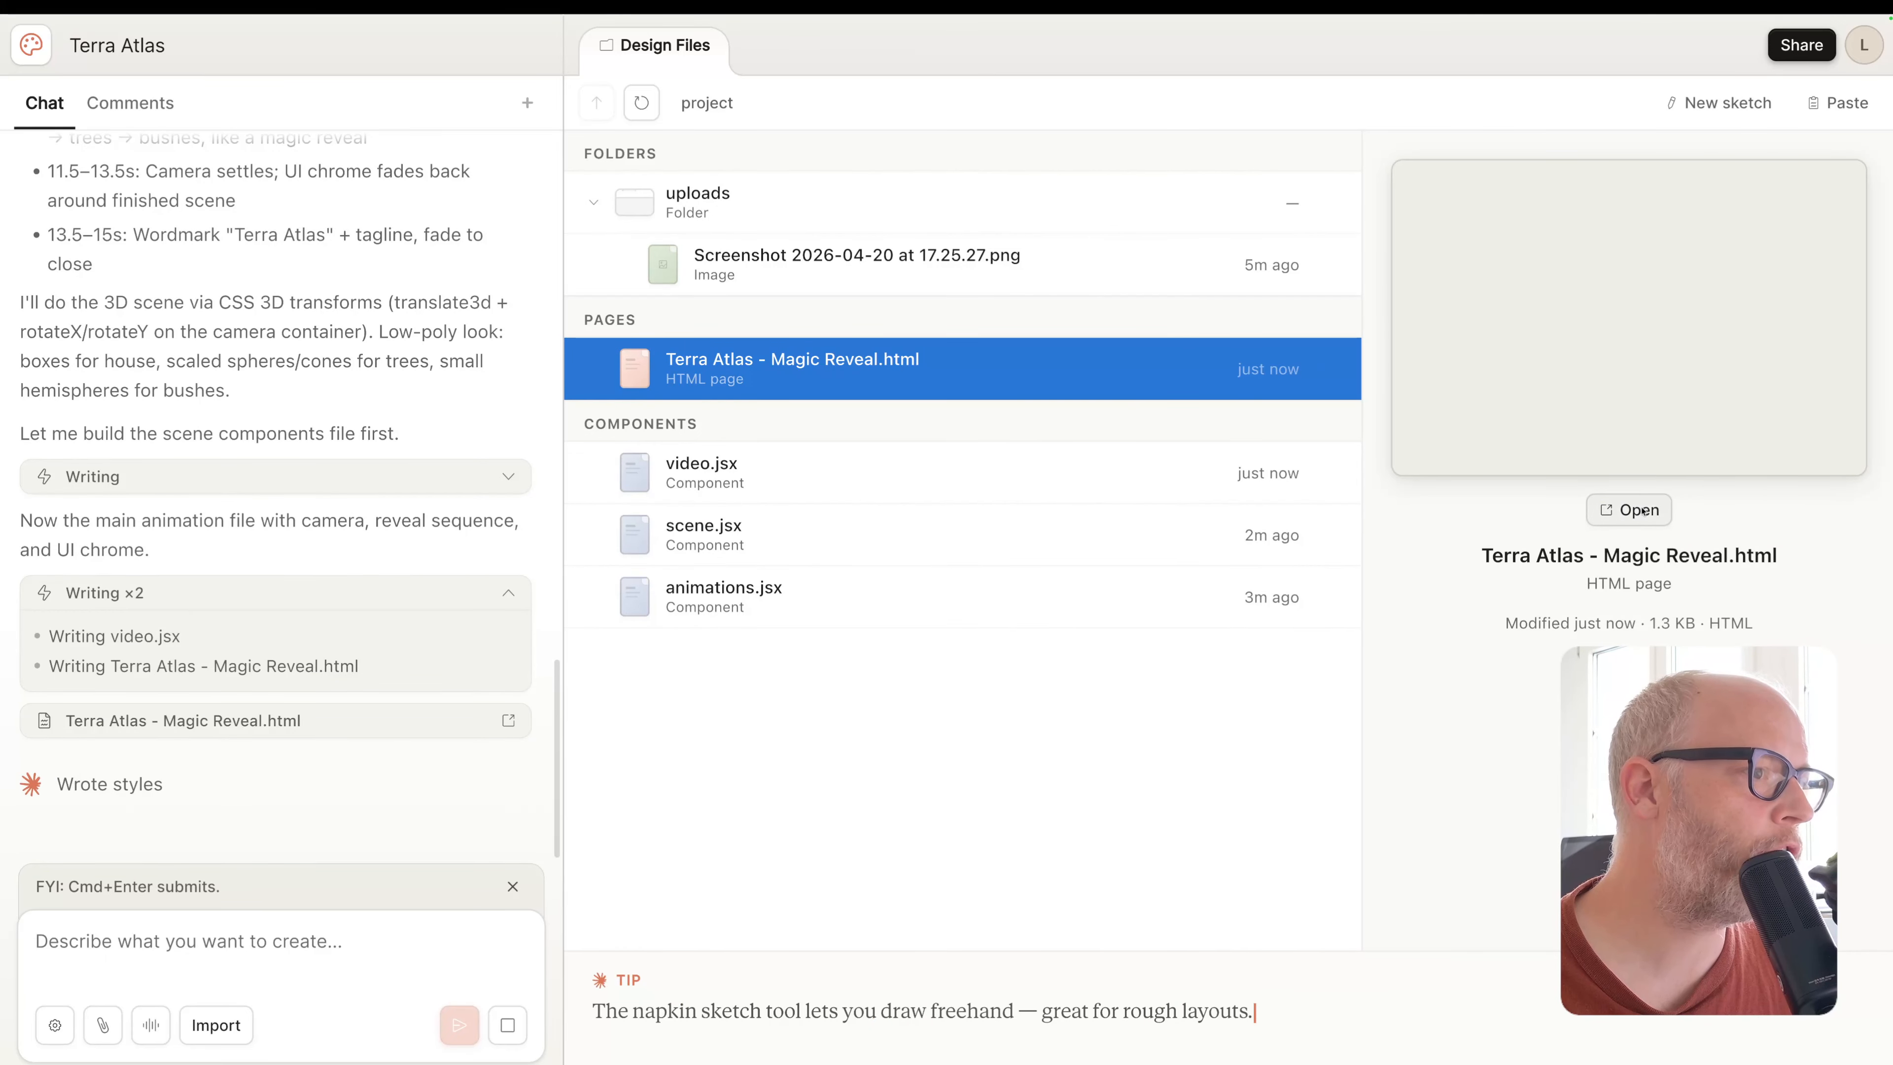
pyautogui.click(1625, 512)
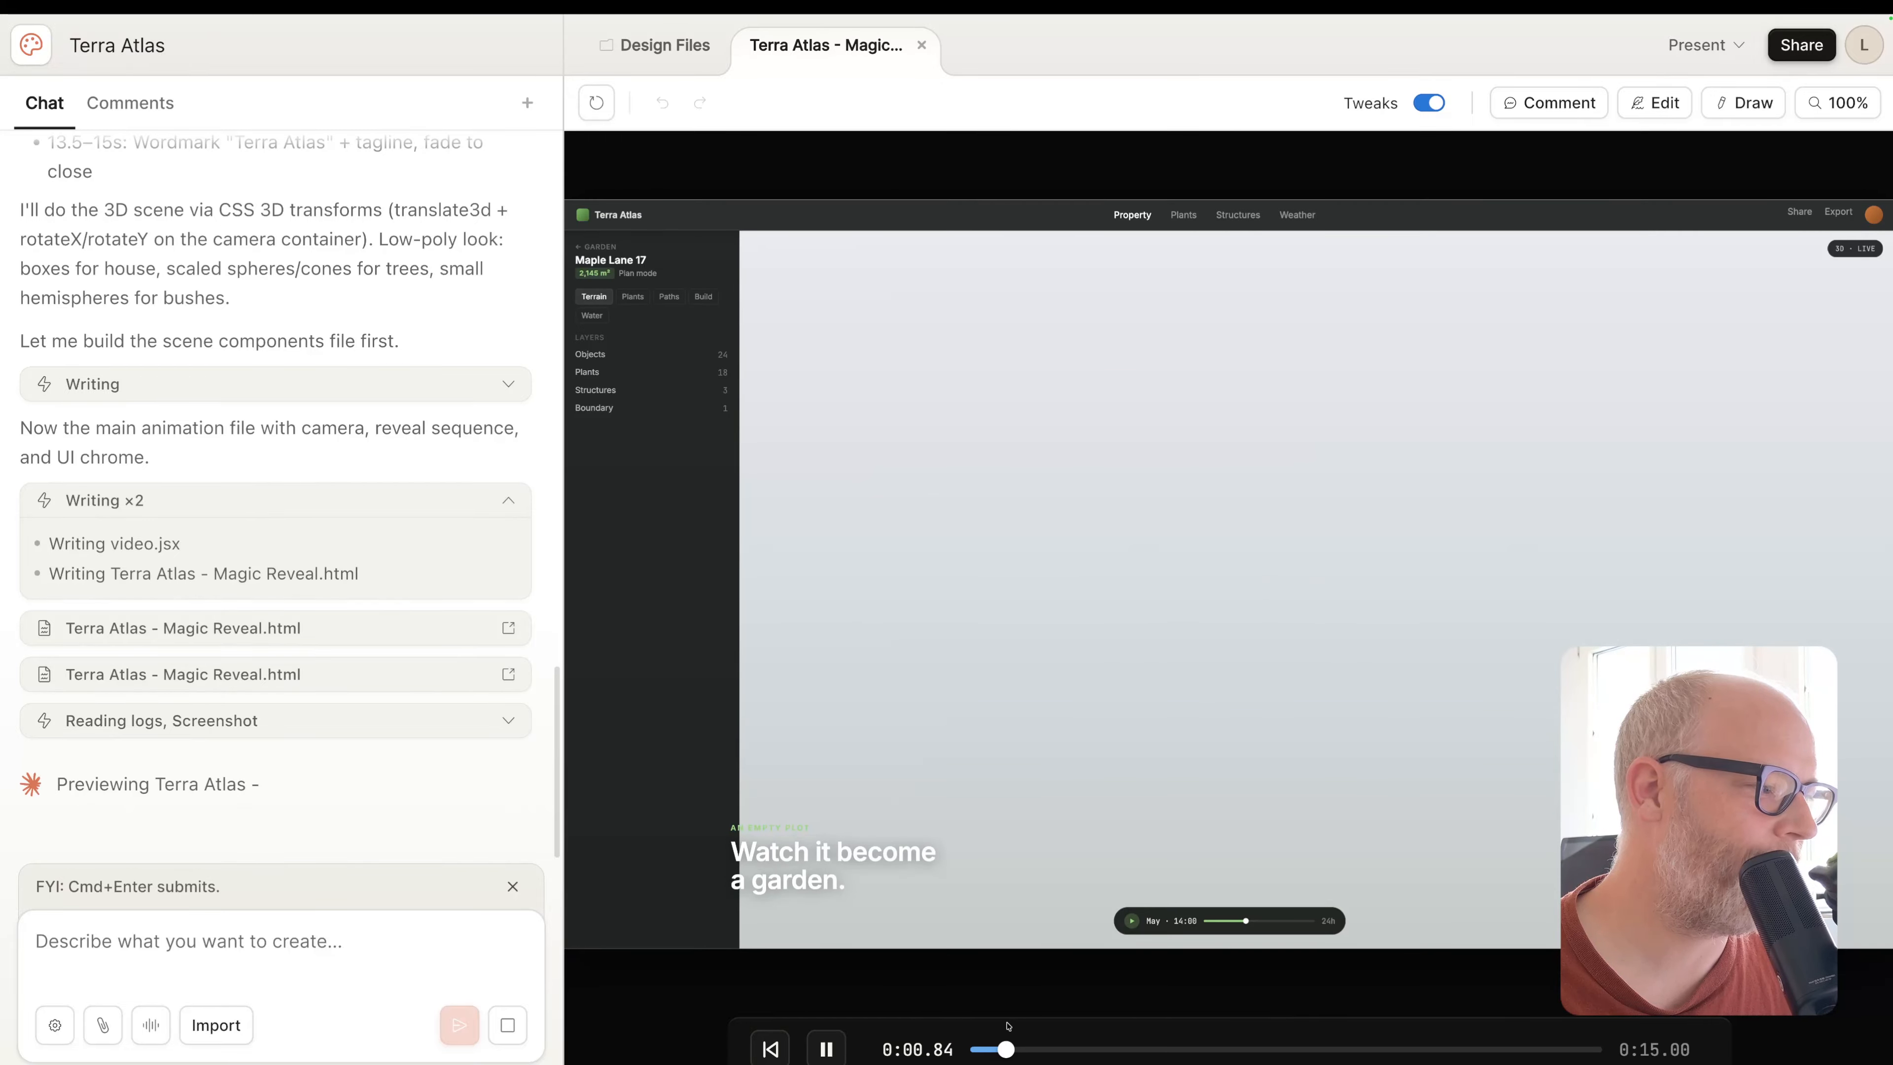
pyautogui.moveTo(1006, 1048); pyautogui.dragTo(948, 1059)
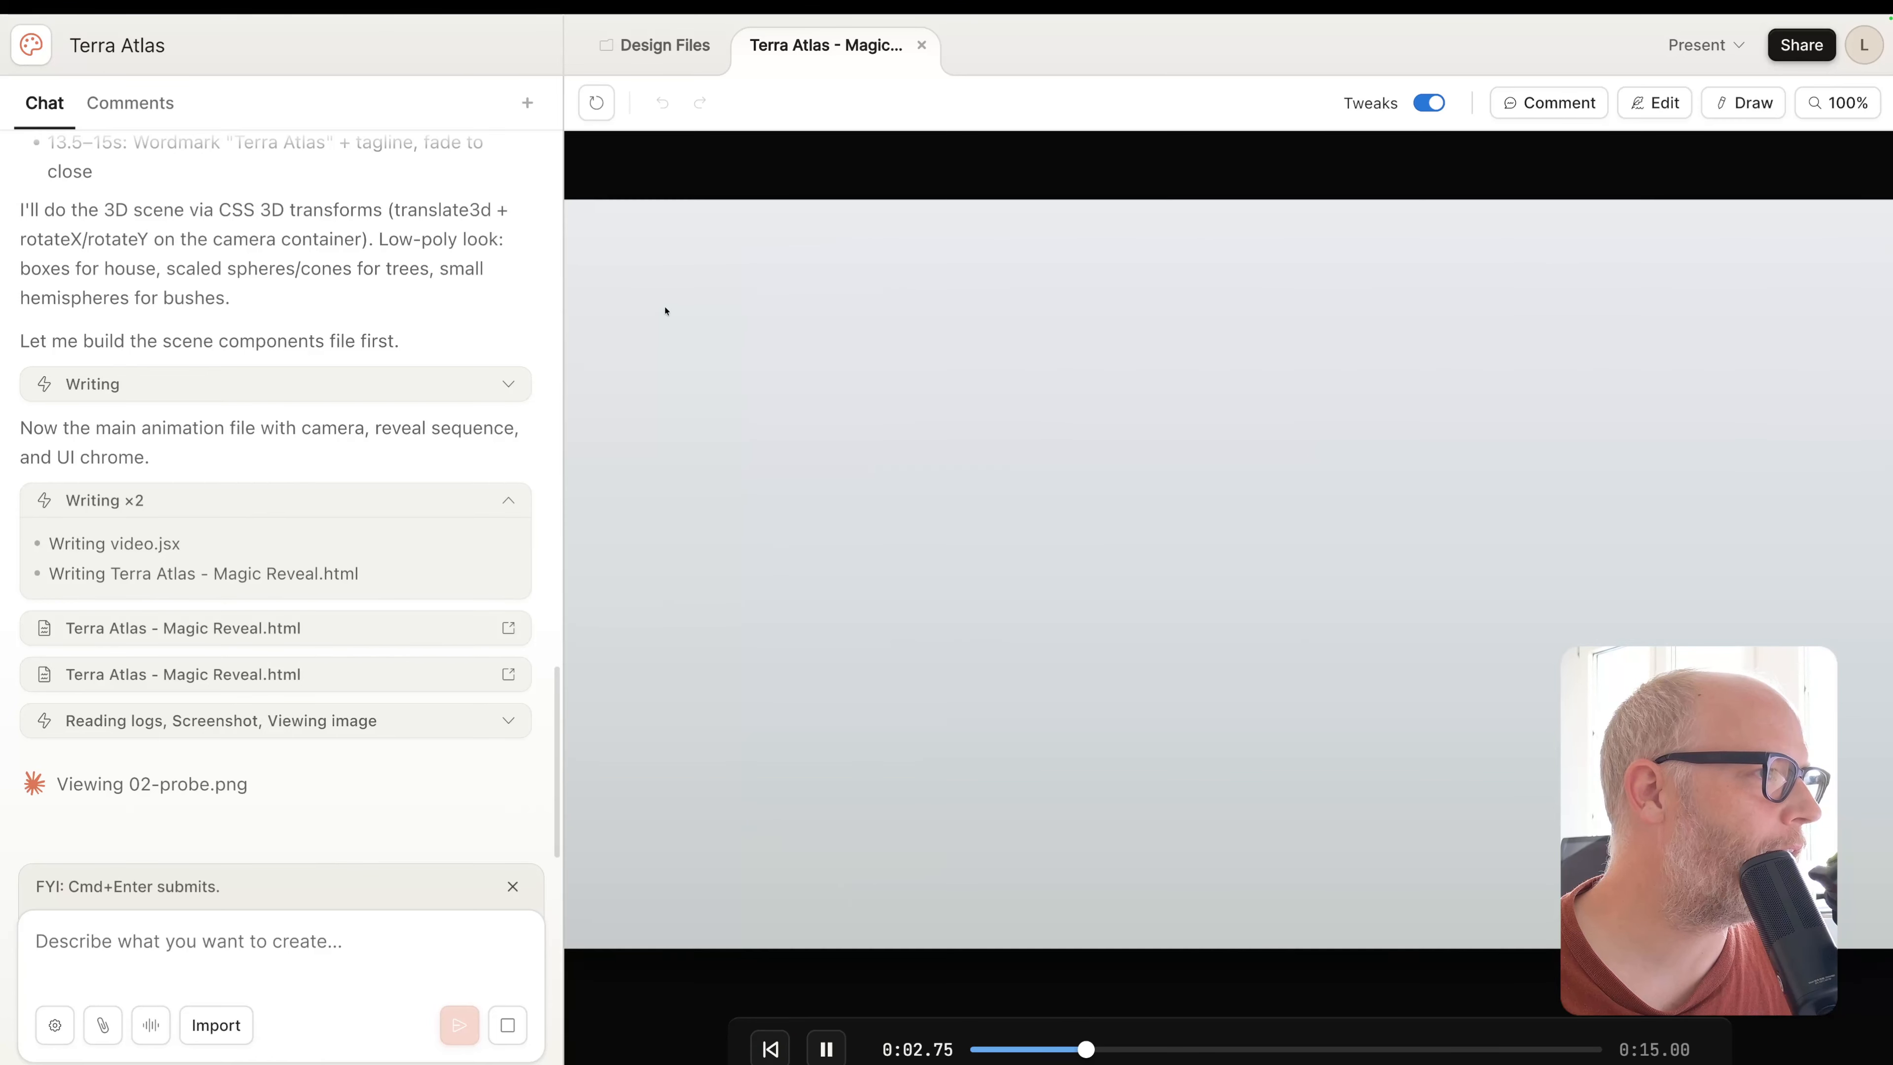
# Pause the Magic Reveal animation and scrub through its timeline to inspect the rendered scene at different moments
pyautogui.moveTo(999, 1049); pyautogui.dragTo(950, 1049)
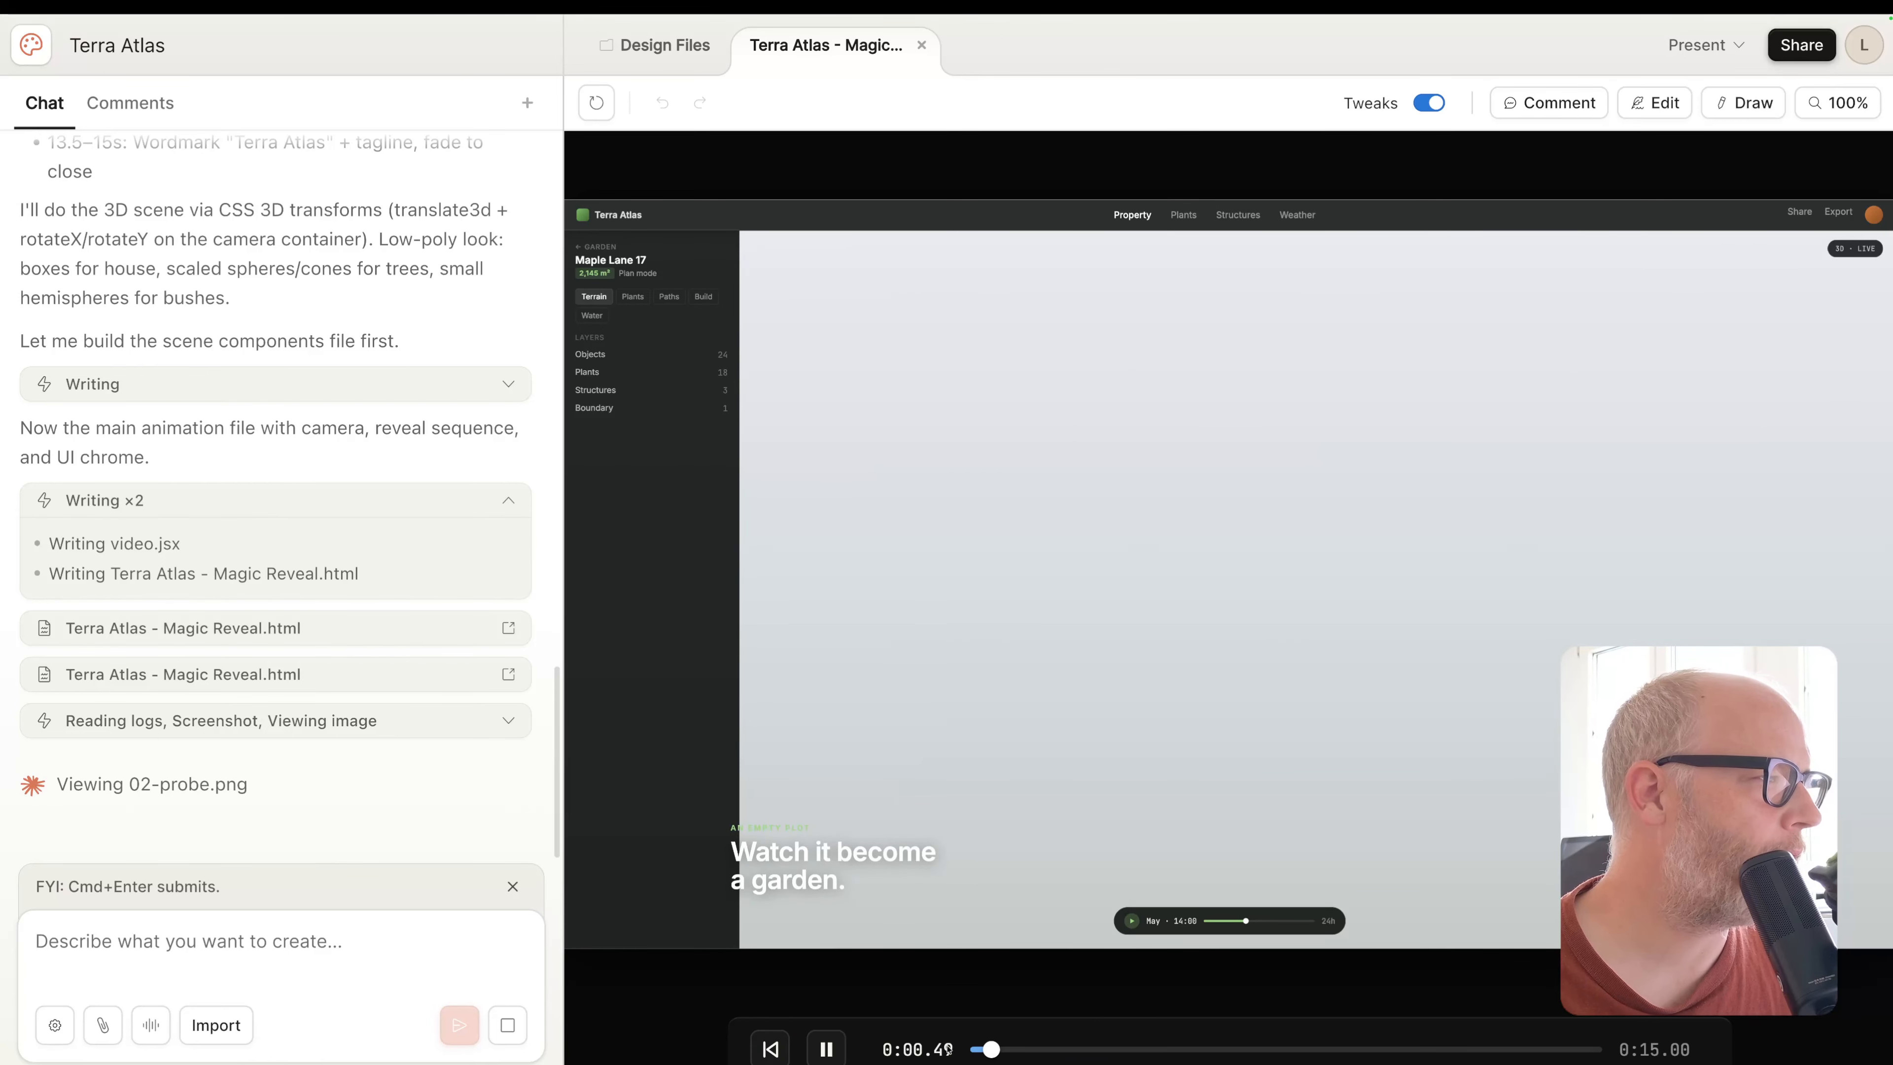
pyautogui.click(947, 1049)
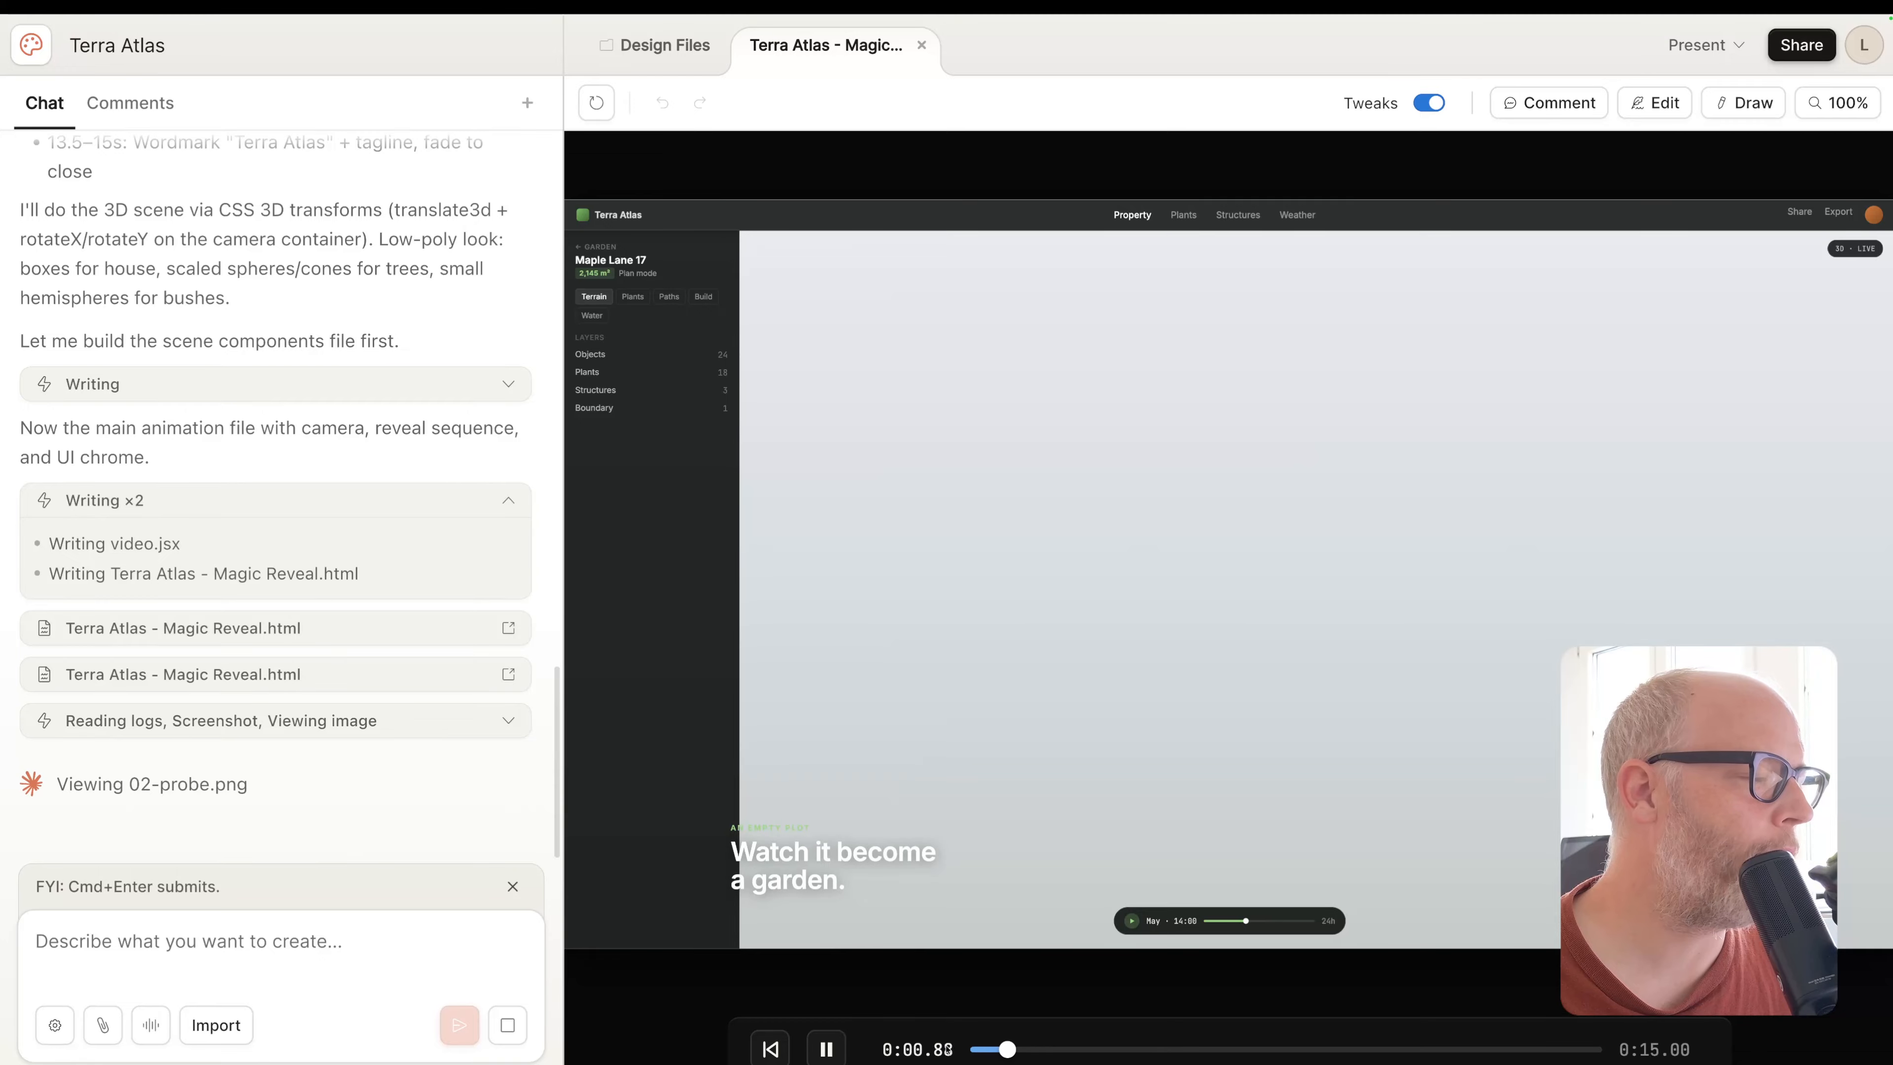
pyautogui.click(947, 1049)
pyautogui.click(819, 1043)
pyautogui.click(1084, 1049)
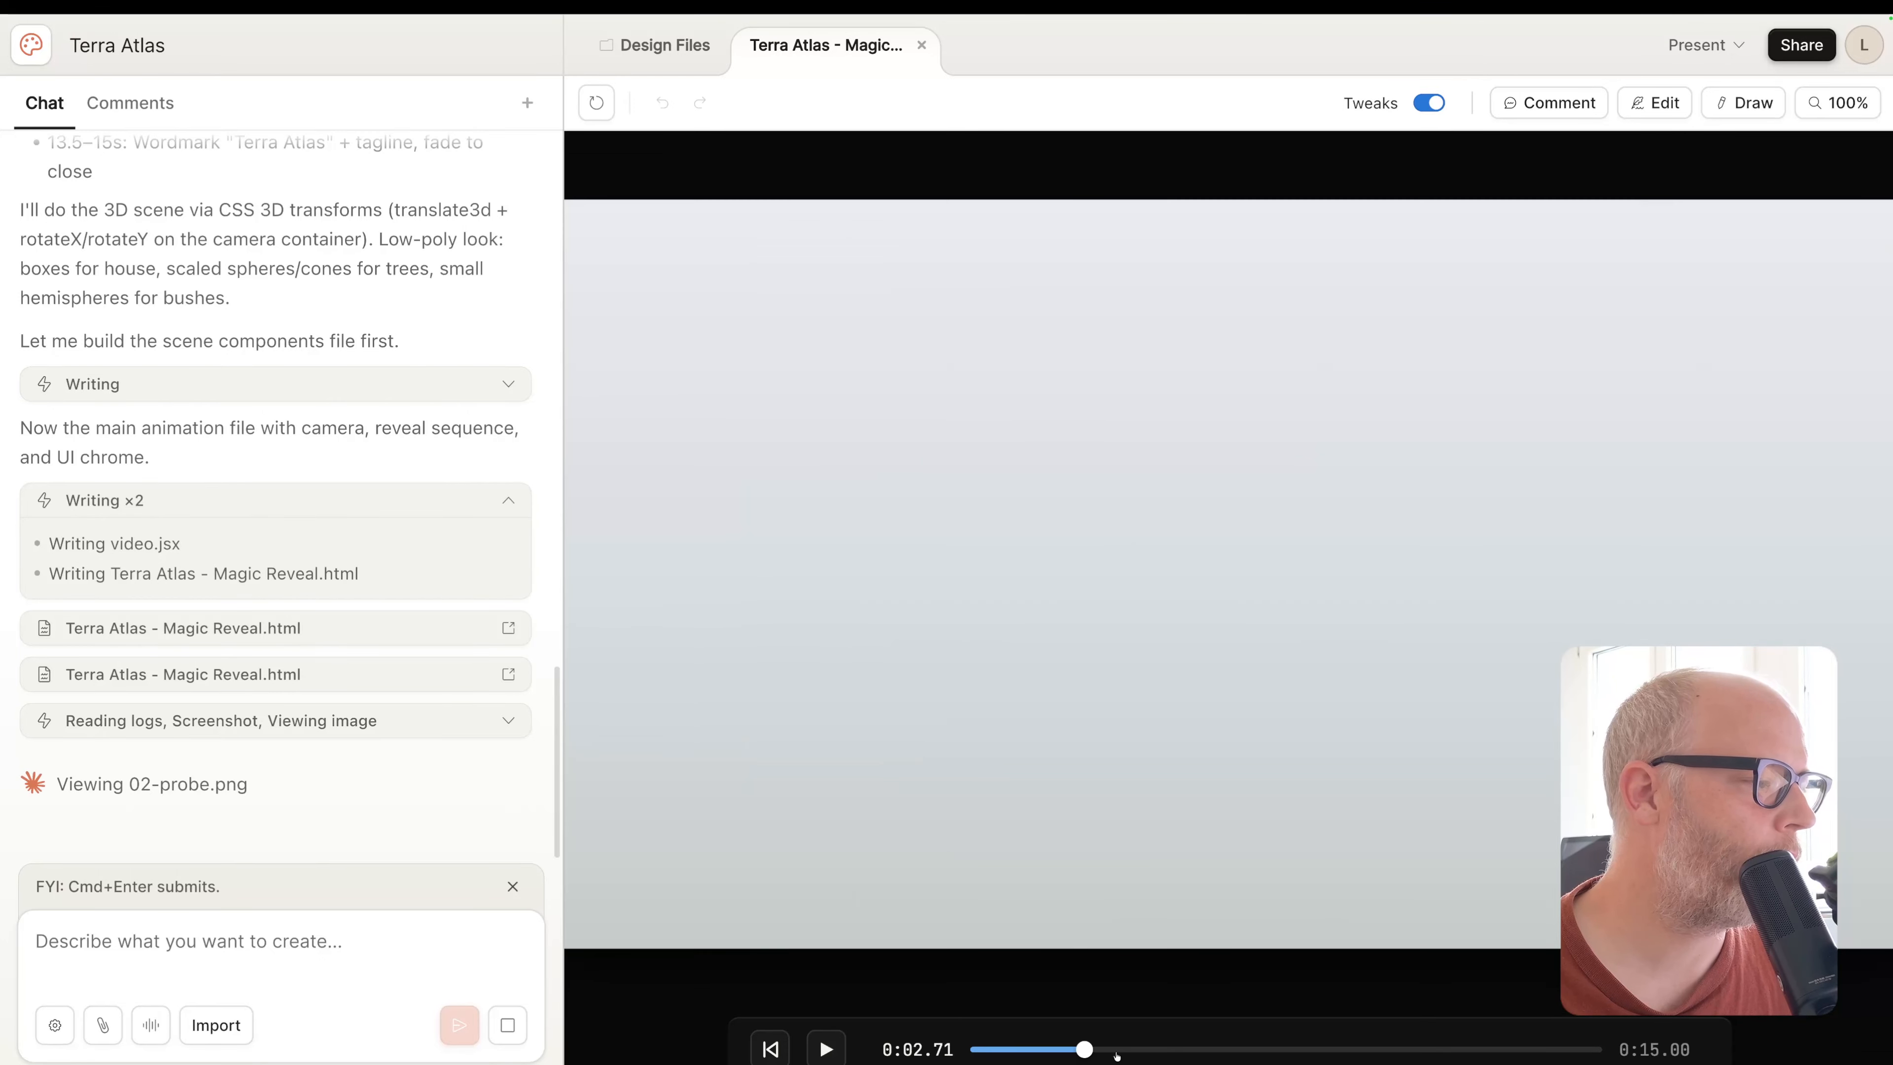
pyautogui.moveTo(1170, 1055); pyautogui.dragTo(1607, 1044)
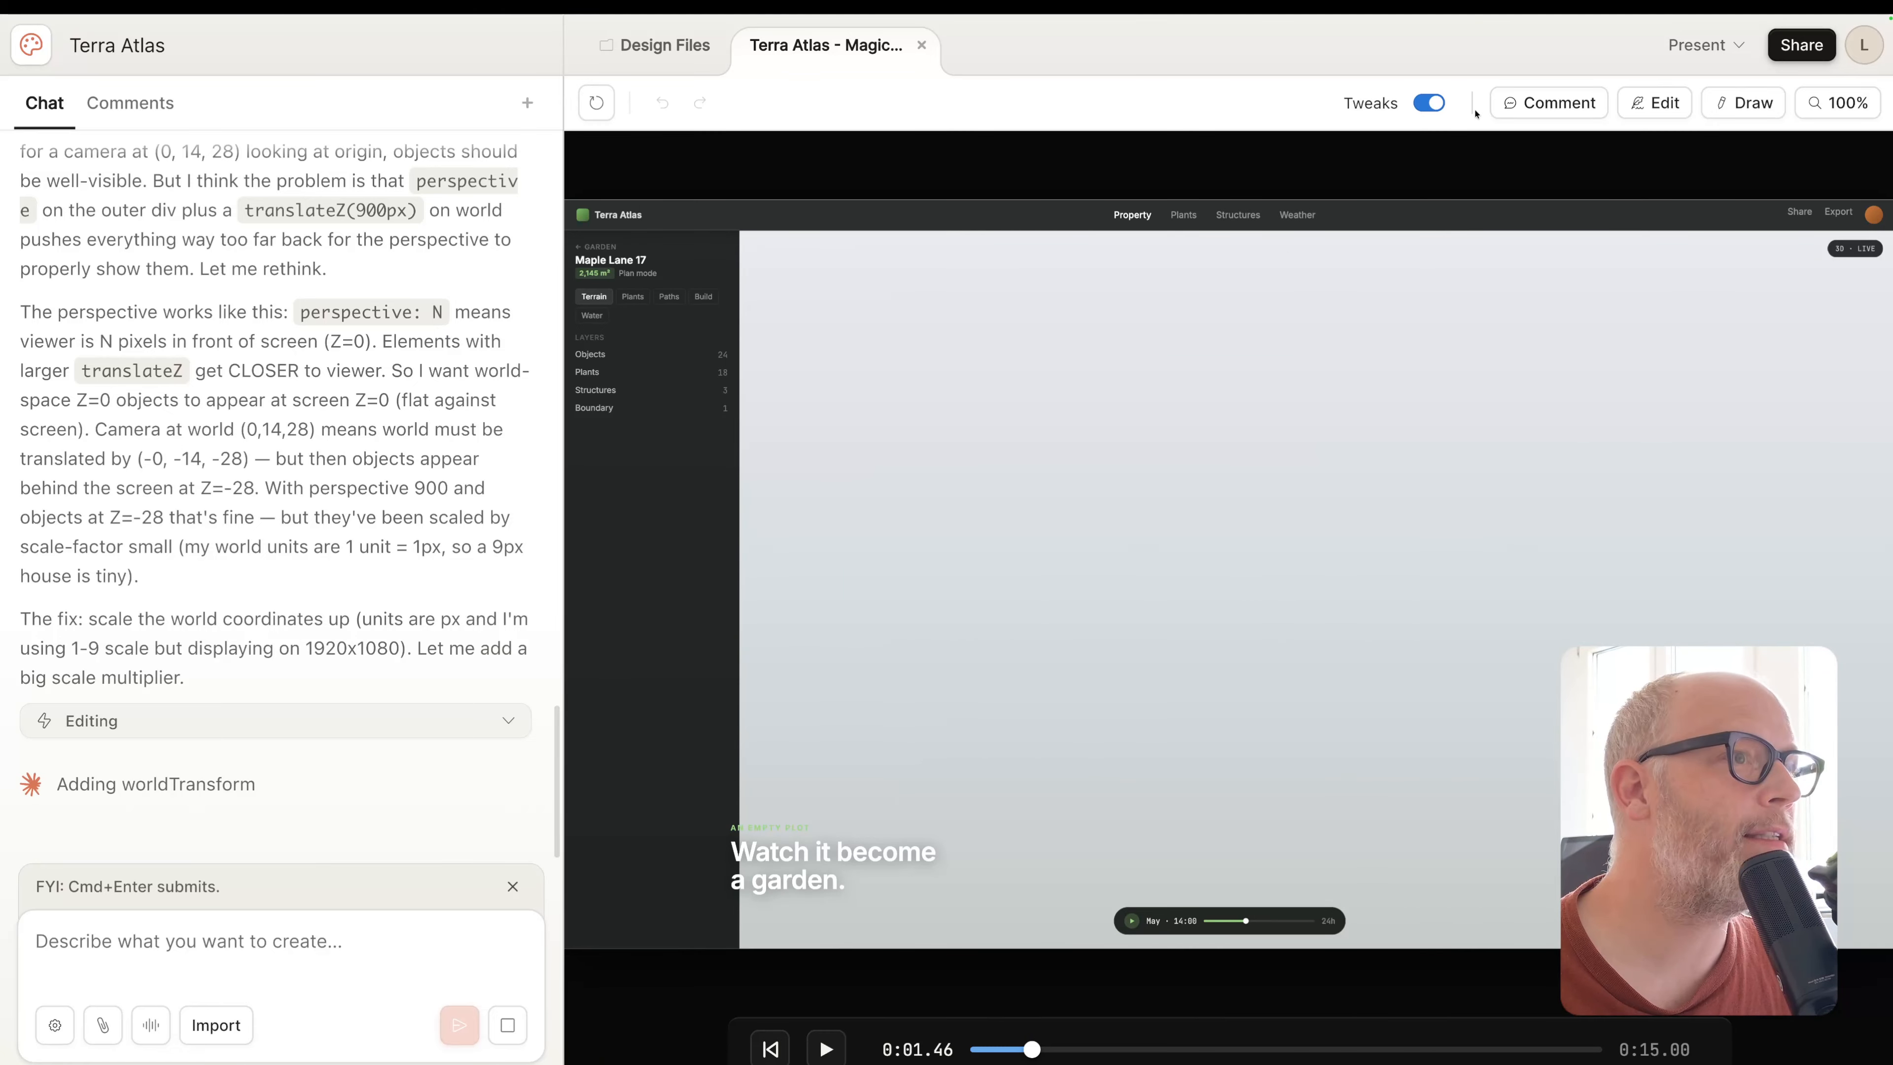
# Edit the page properties and set the page font to "JetBrains Mono"
pyautogui.click(1655, 104)
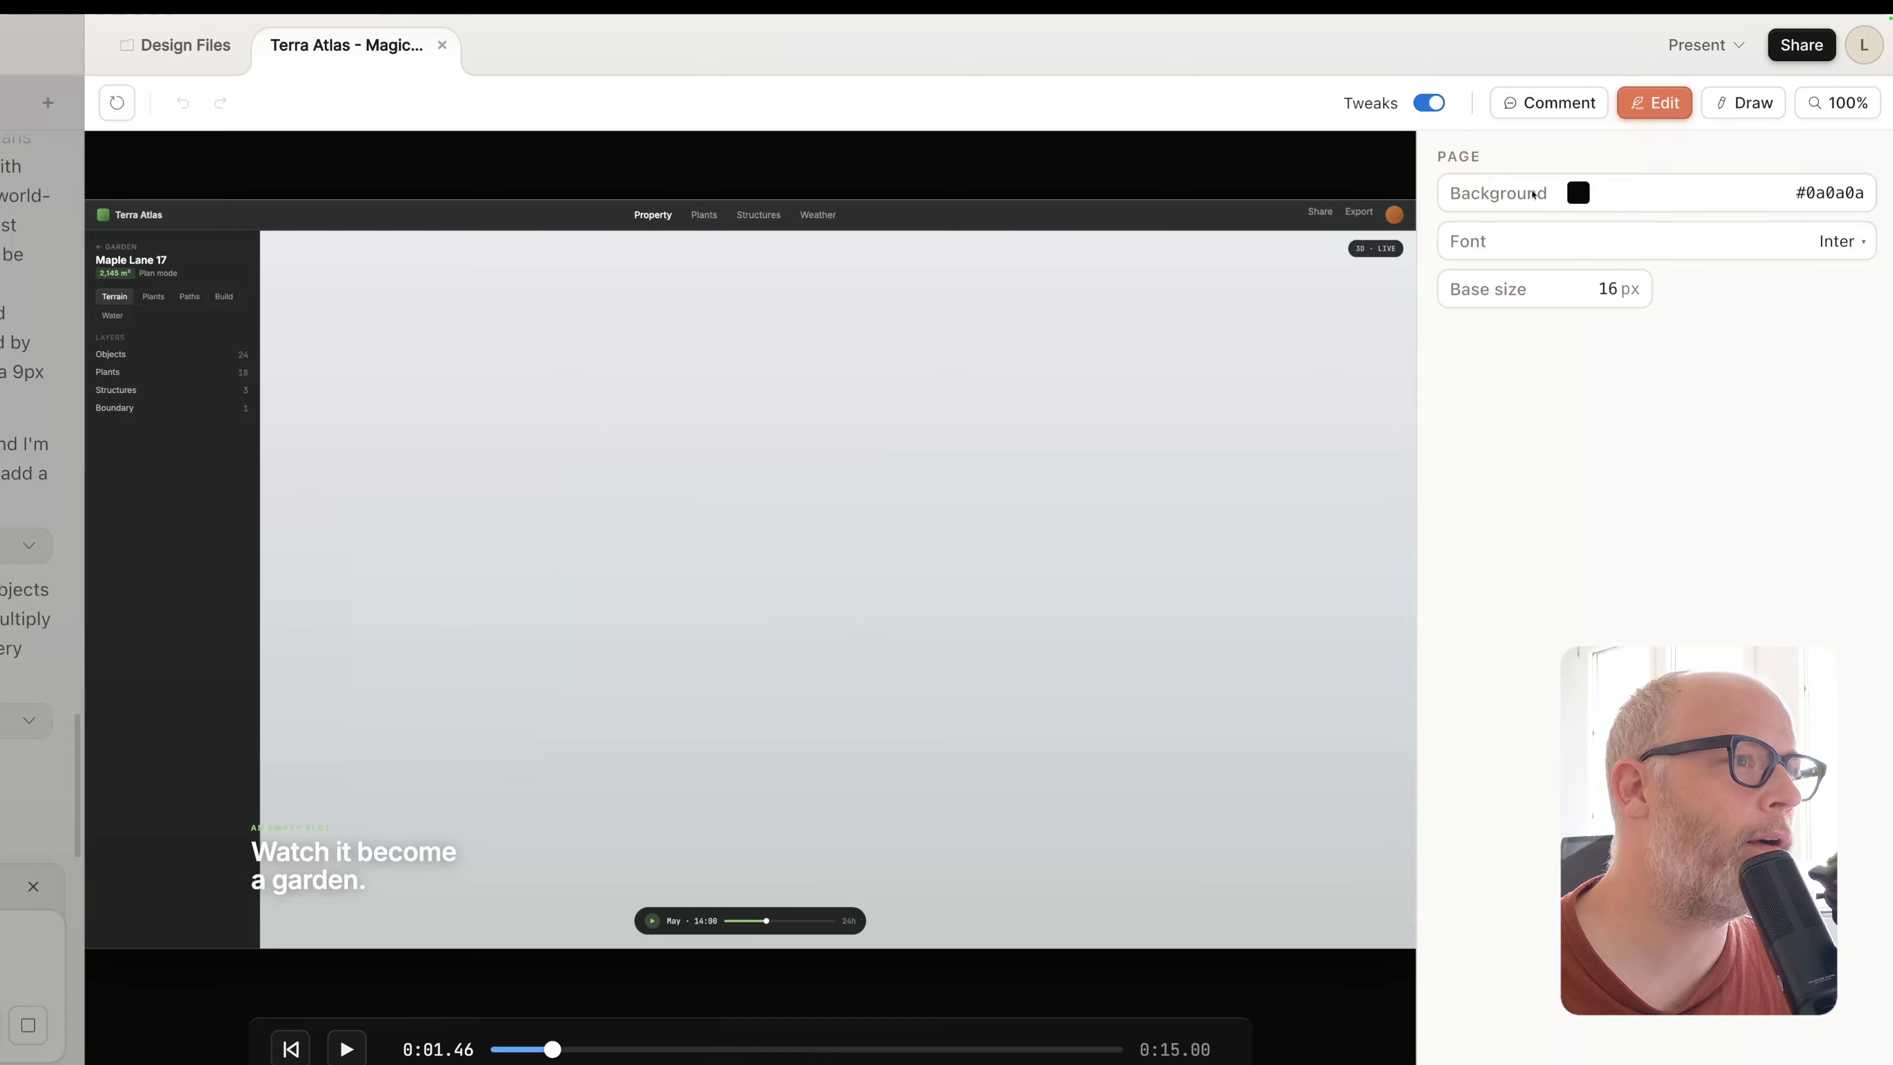
pyautogui.click(1513, 242)
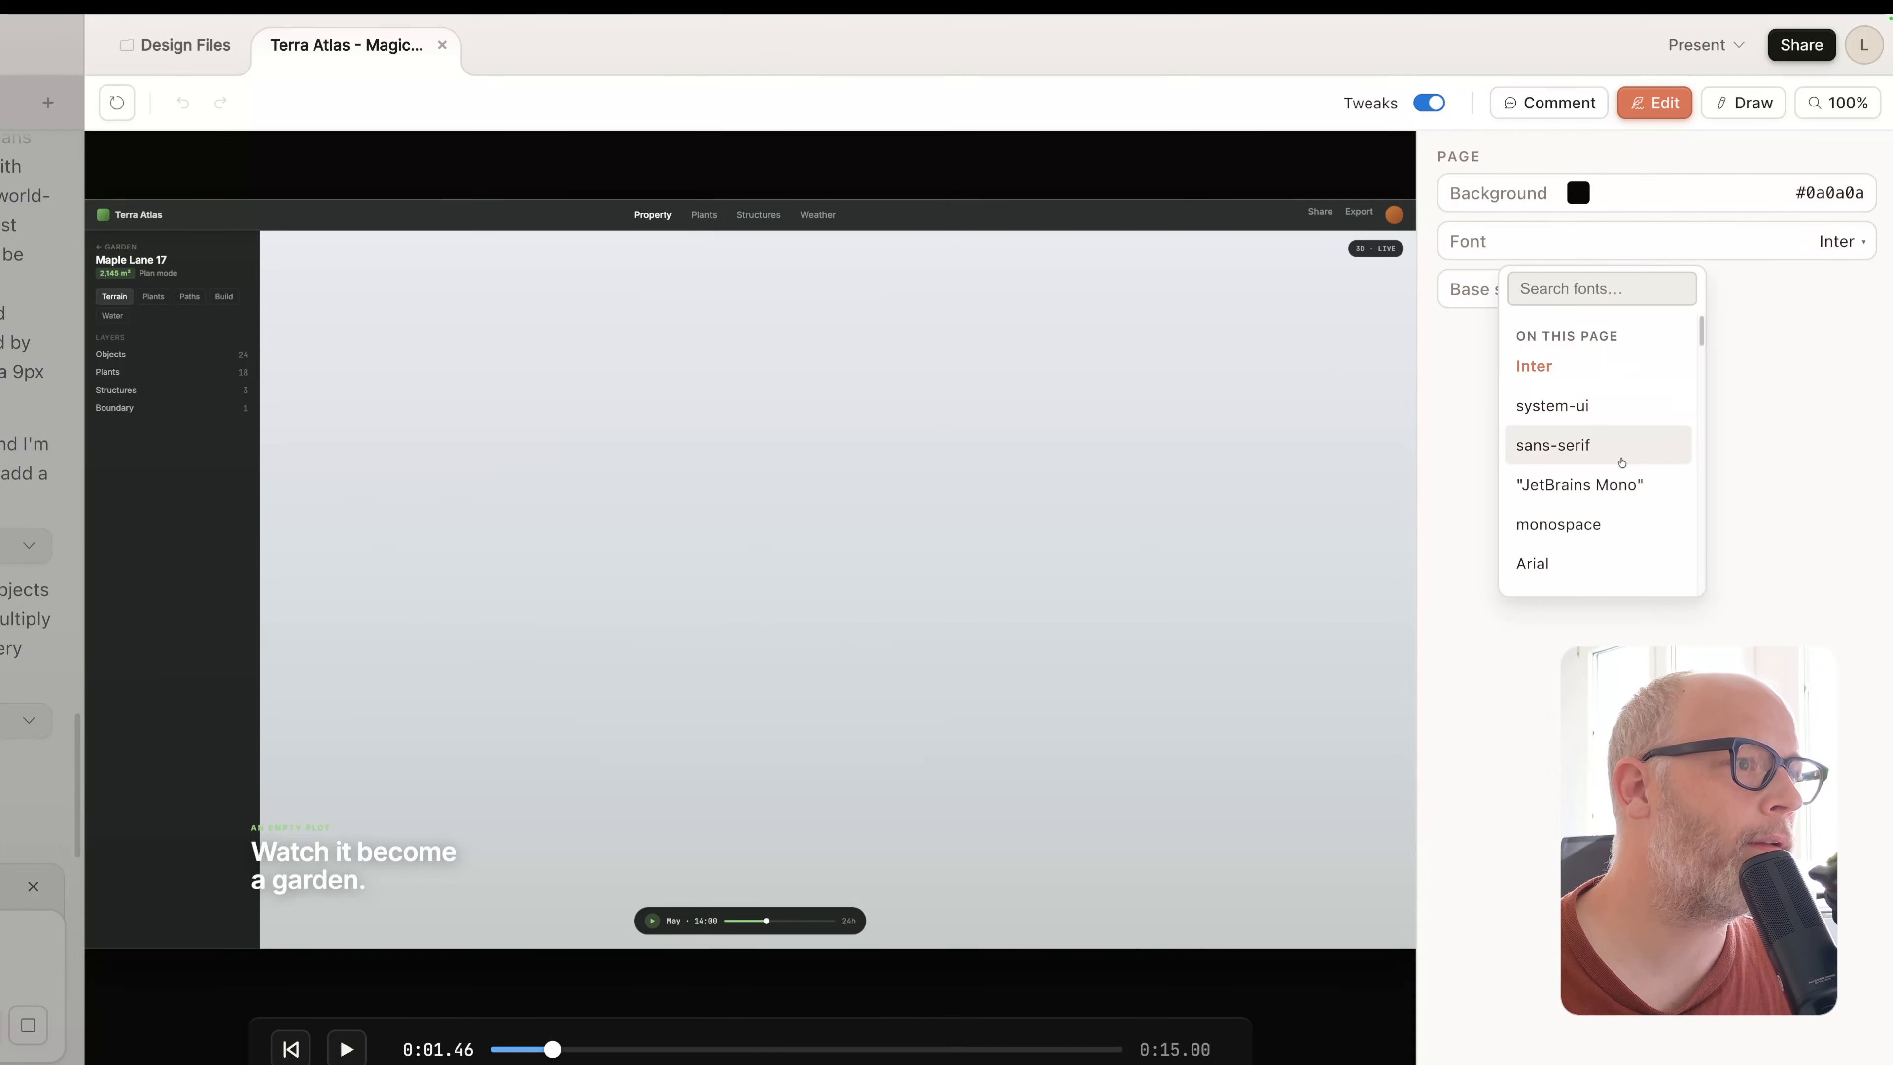
pyautogui.scroll(-1, 1619, 477)
pyautogui.click(1594, 461)
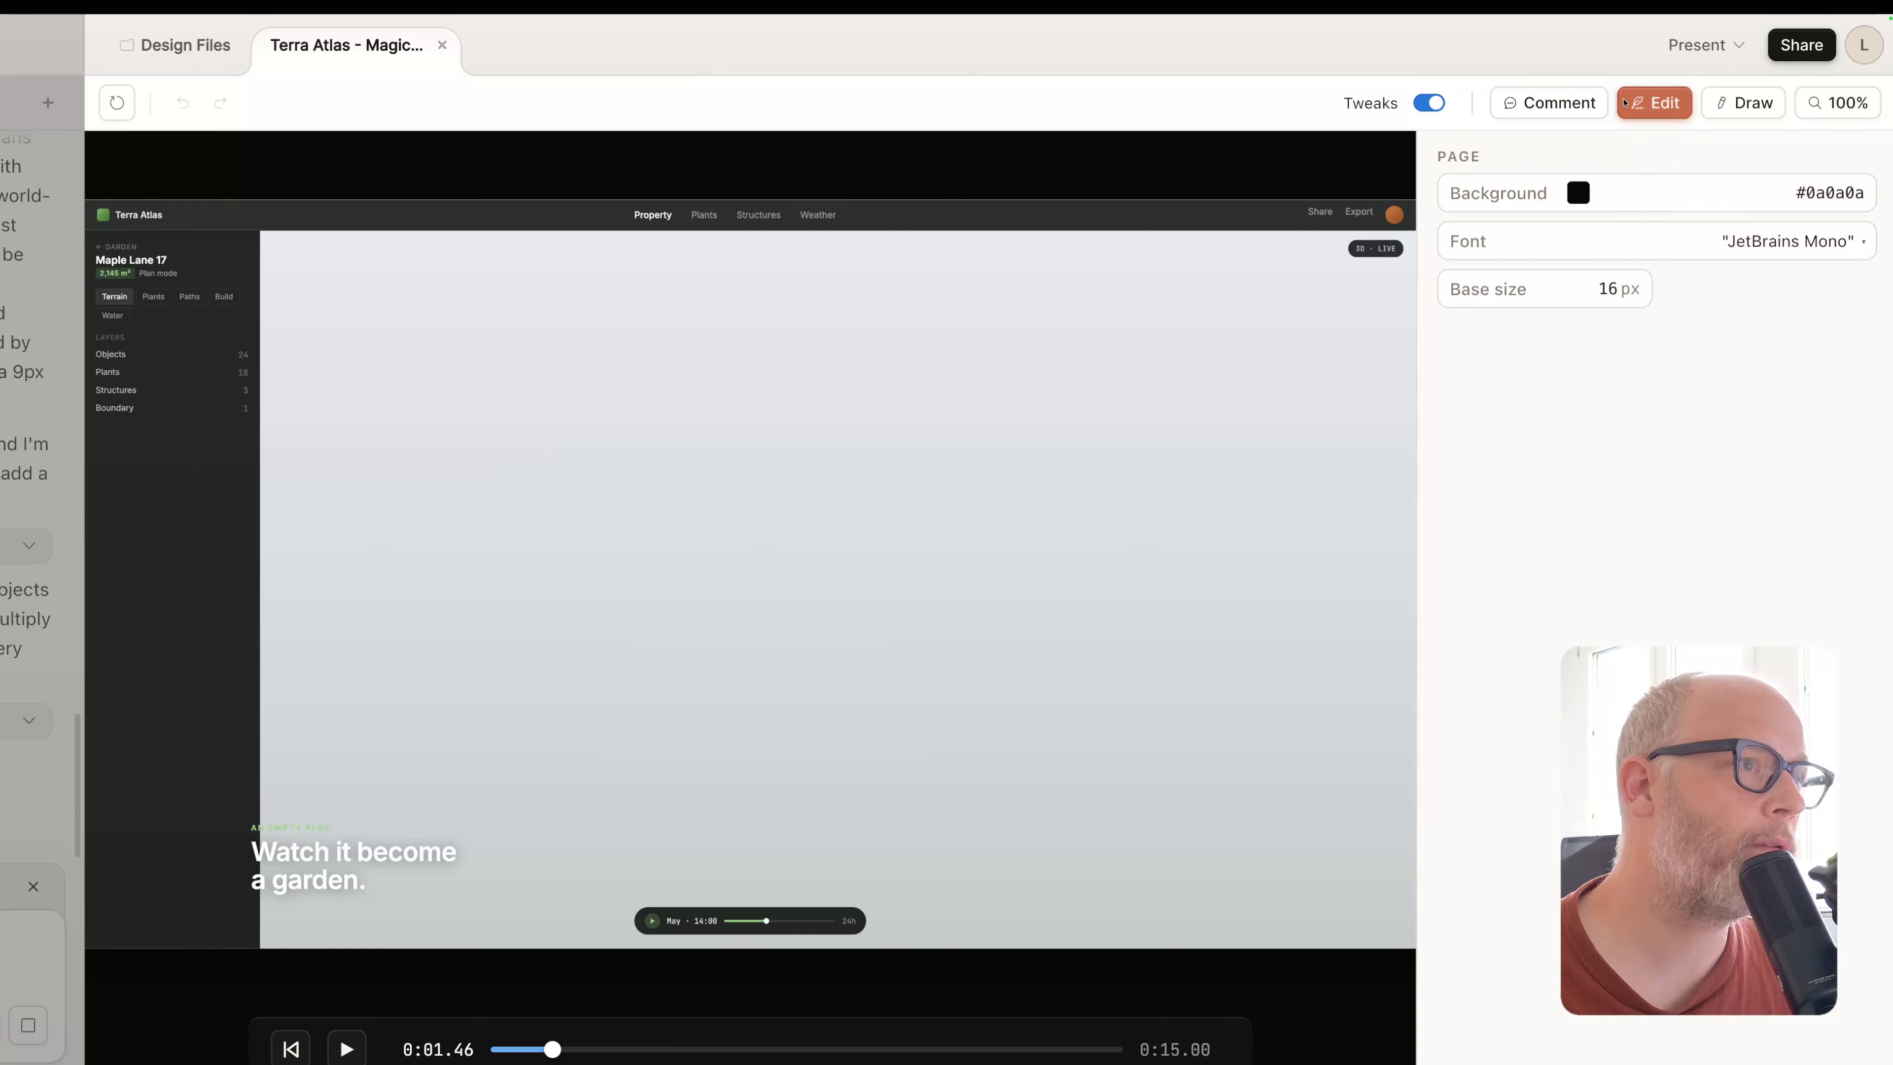
# Attach the comment "Perspective is off here" to the animation's timeline at 0:11.38, send it to Claude, and check the response
pyautogui.click(1569, 105)
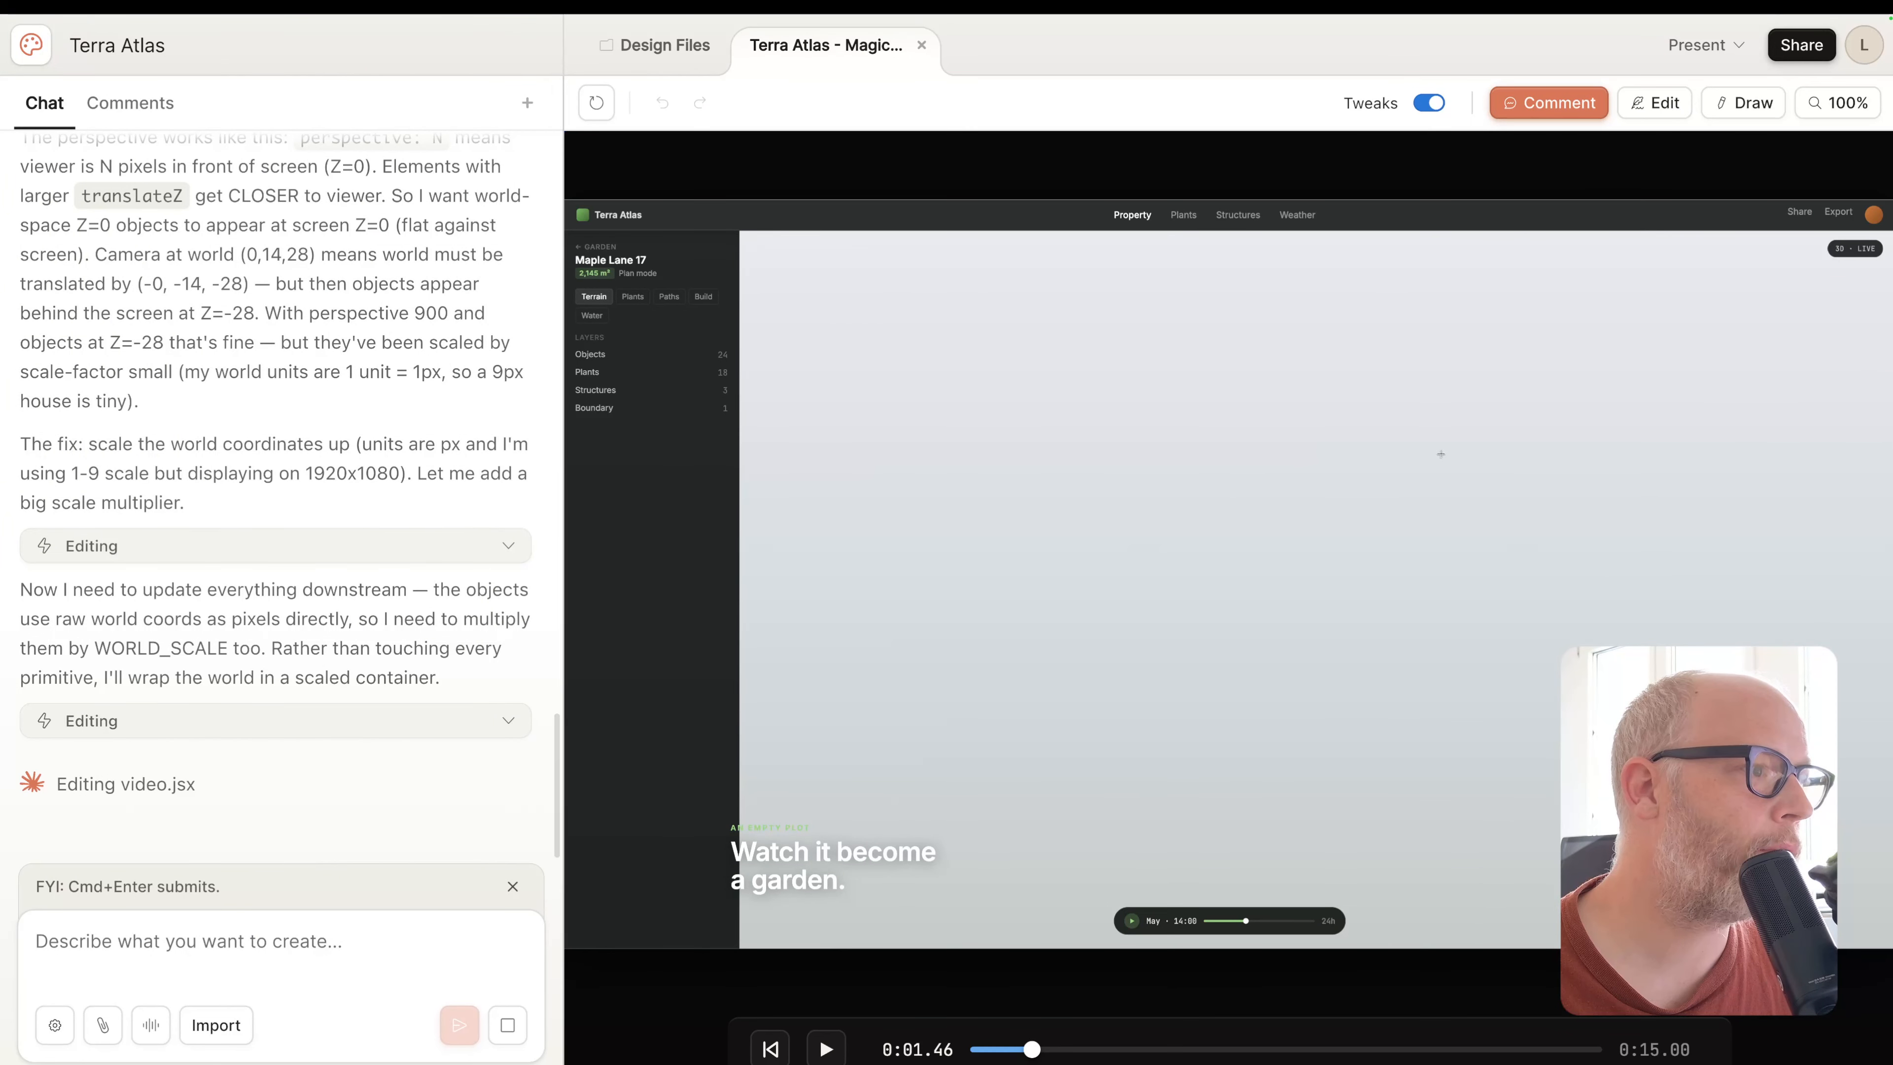
pyautogui.click(1511, 585)
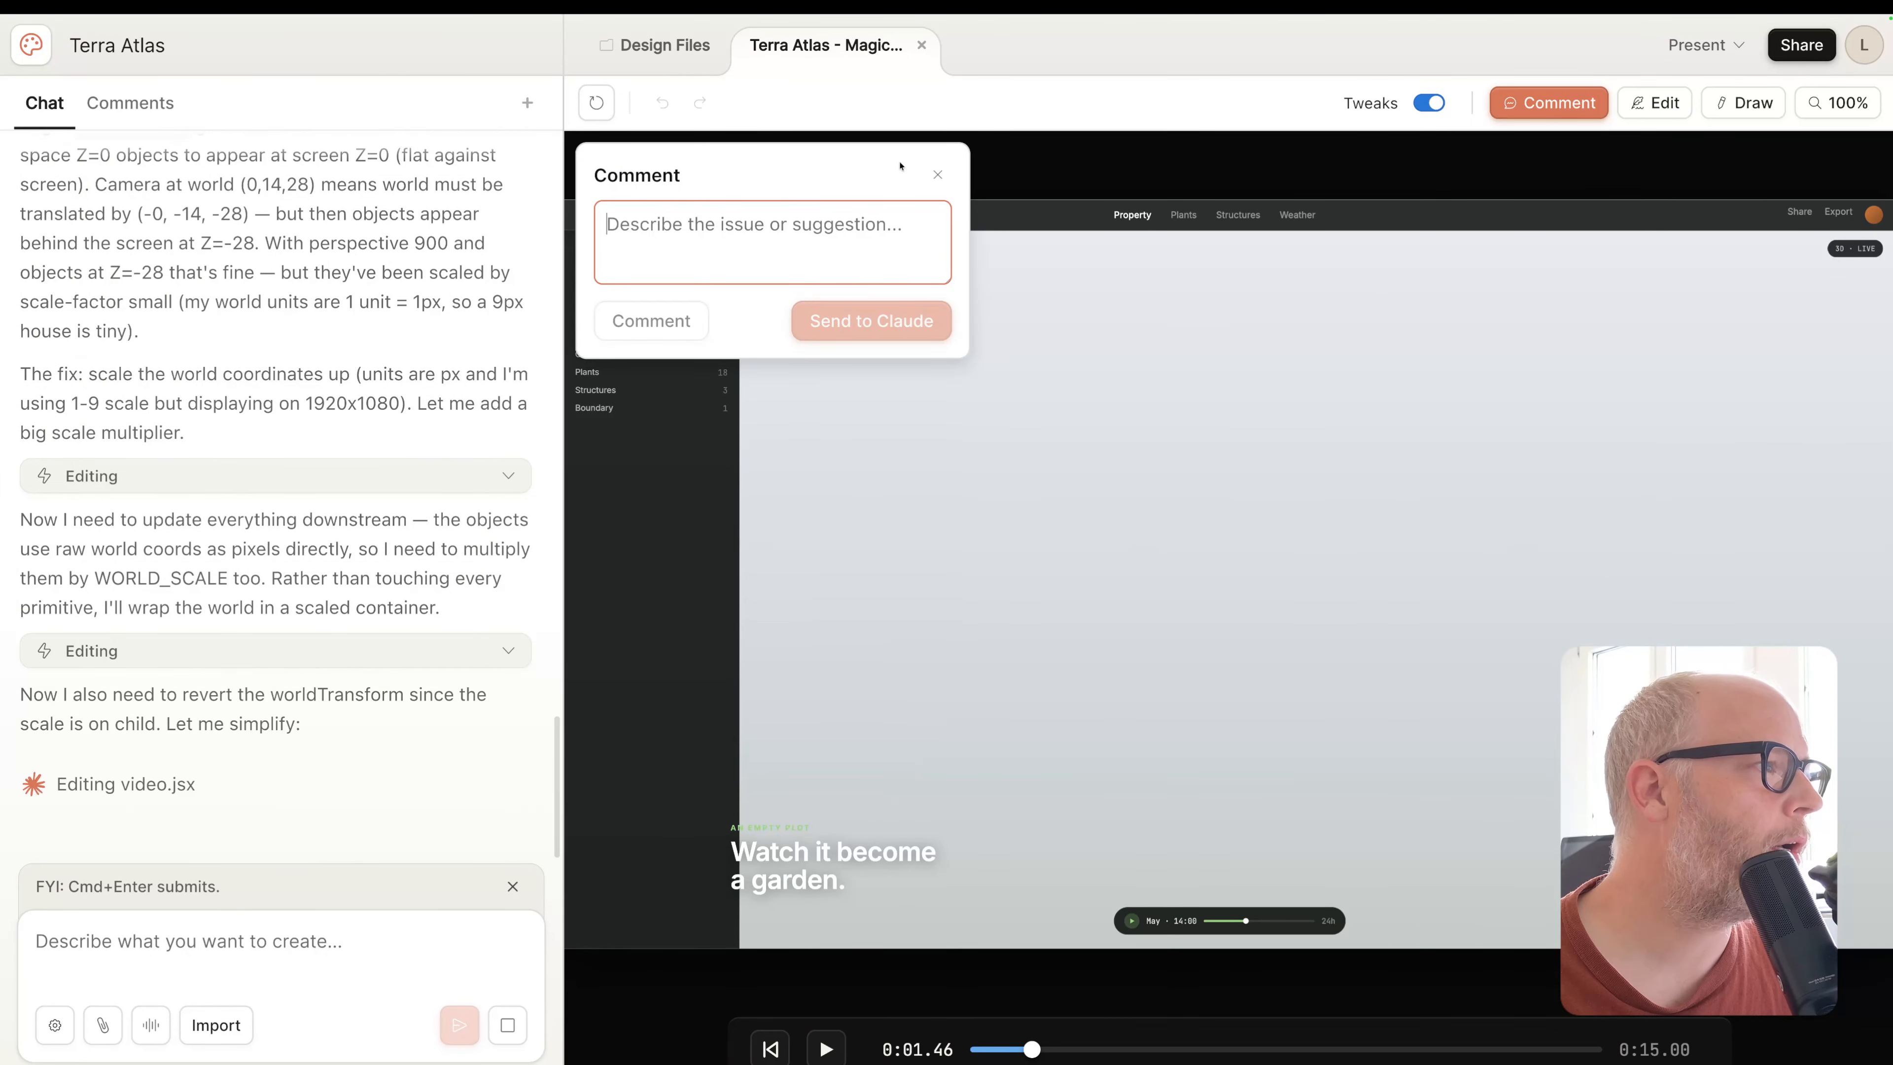
pyautogui.click(937, 174)
pyautogui.click(1396, 1049)
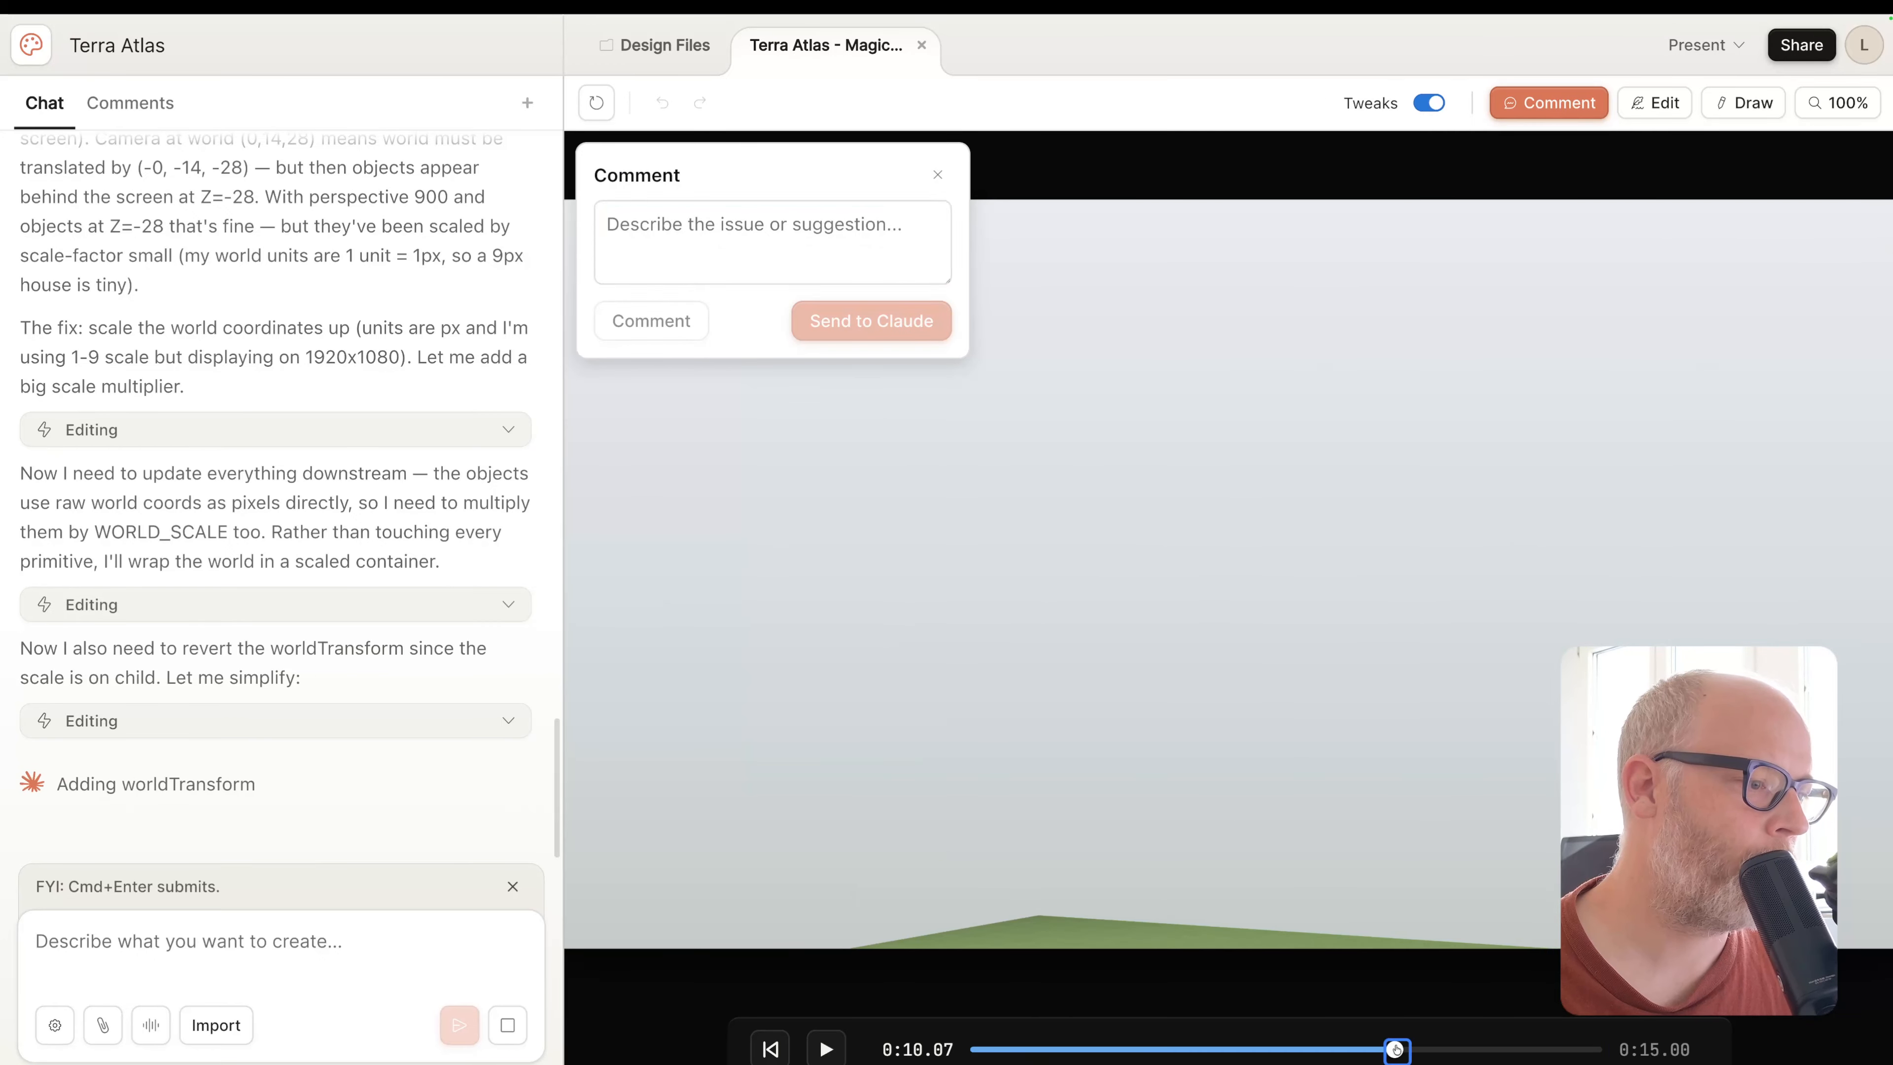
pyautogui.moveTo(1396, 1049); pyautogui.dragTo(1450, 1048)
pyautogui.write('P')
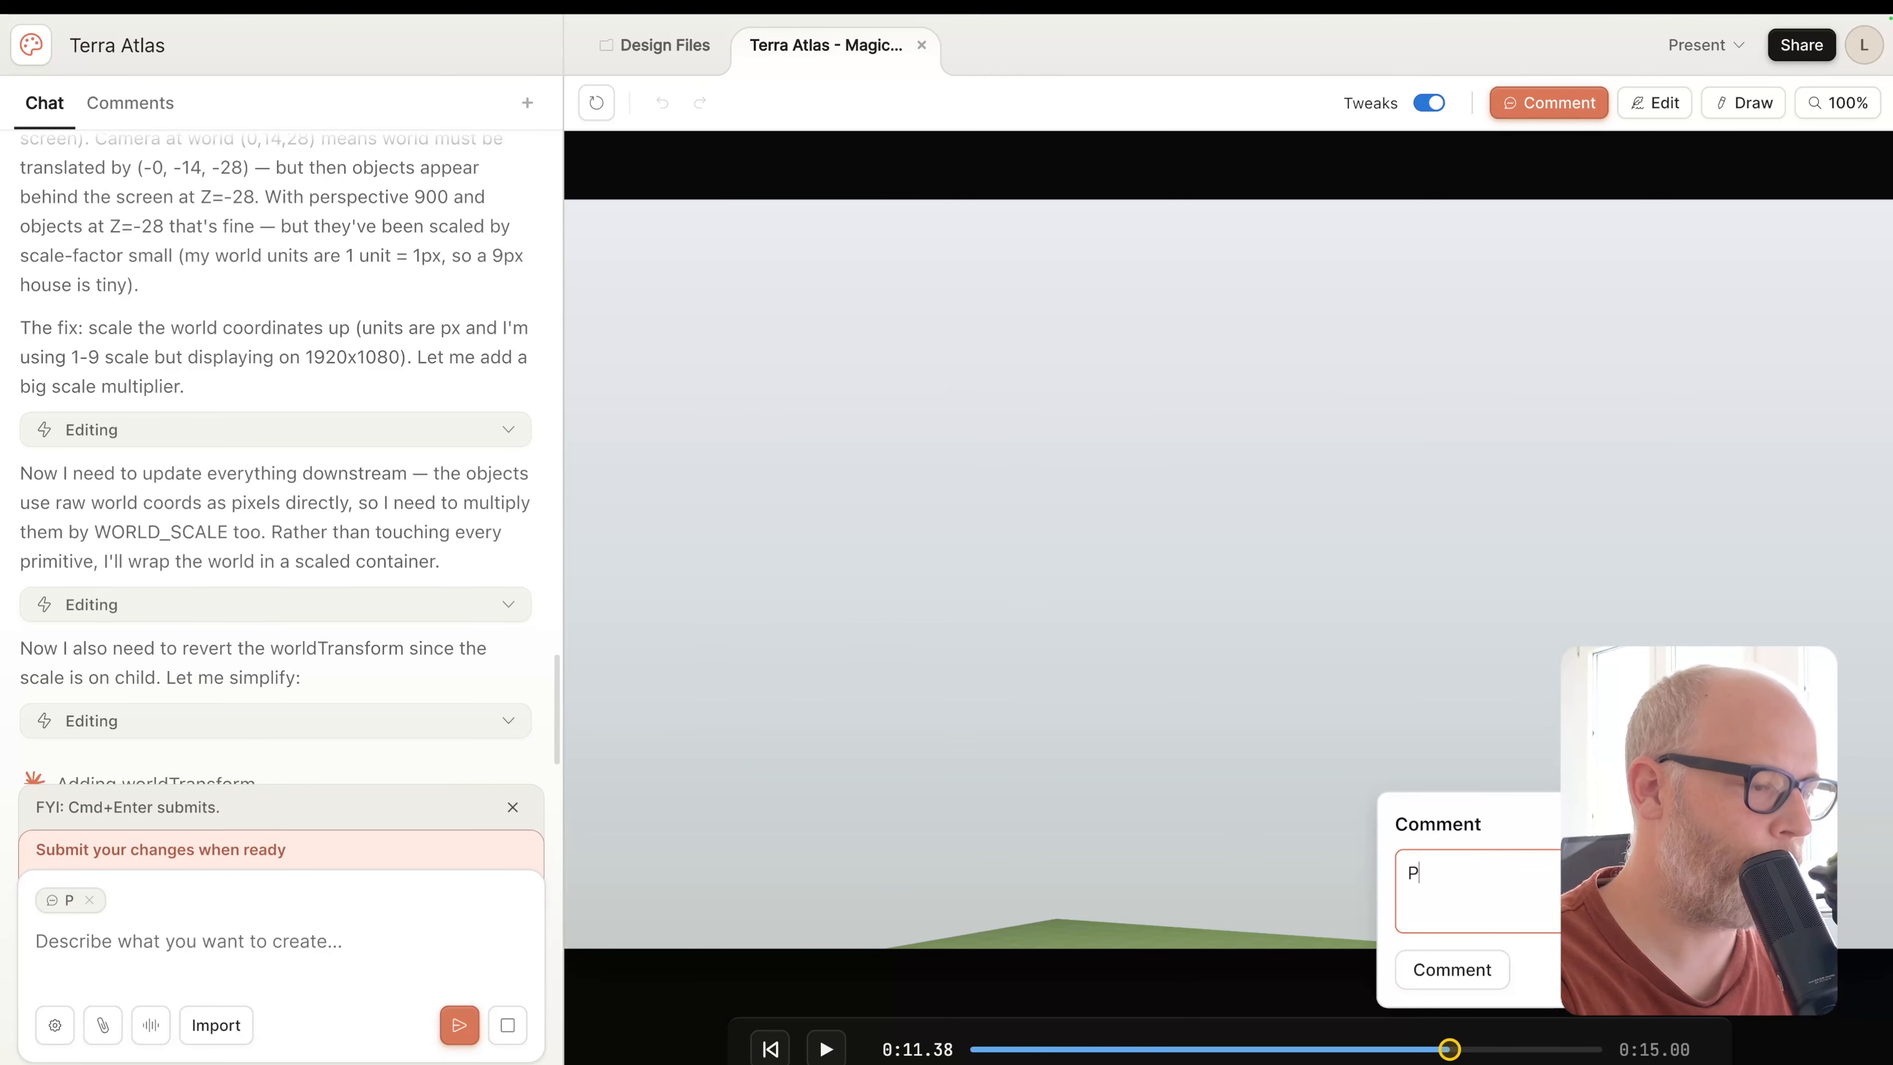
pyautogui.write('erspective is ')
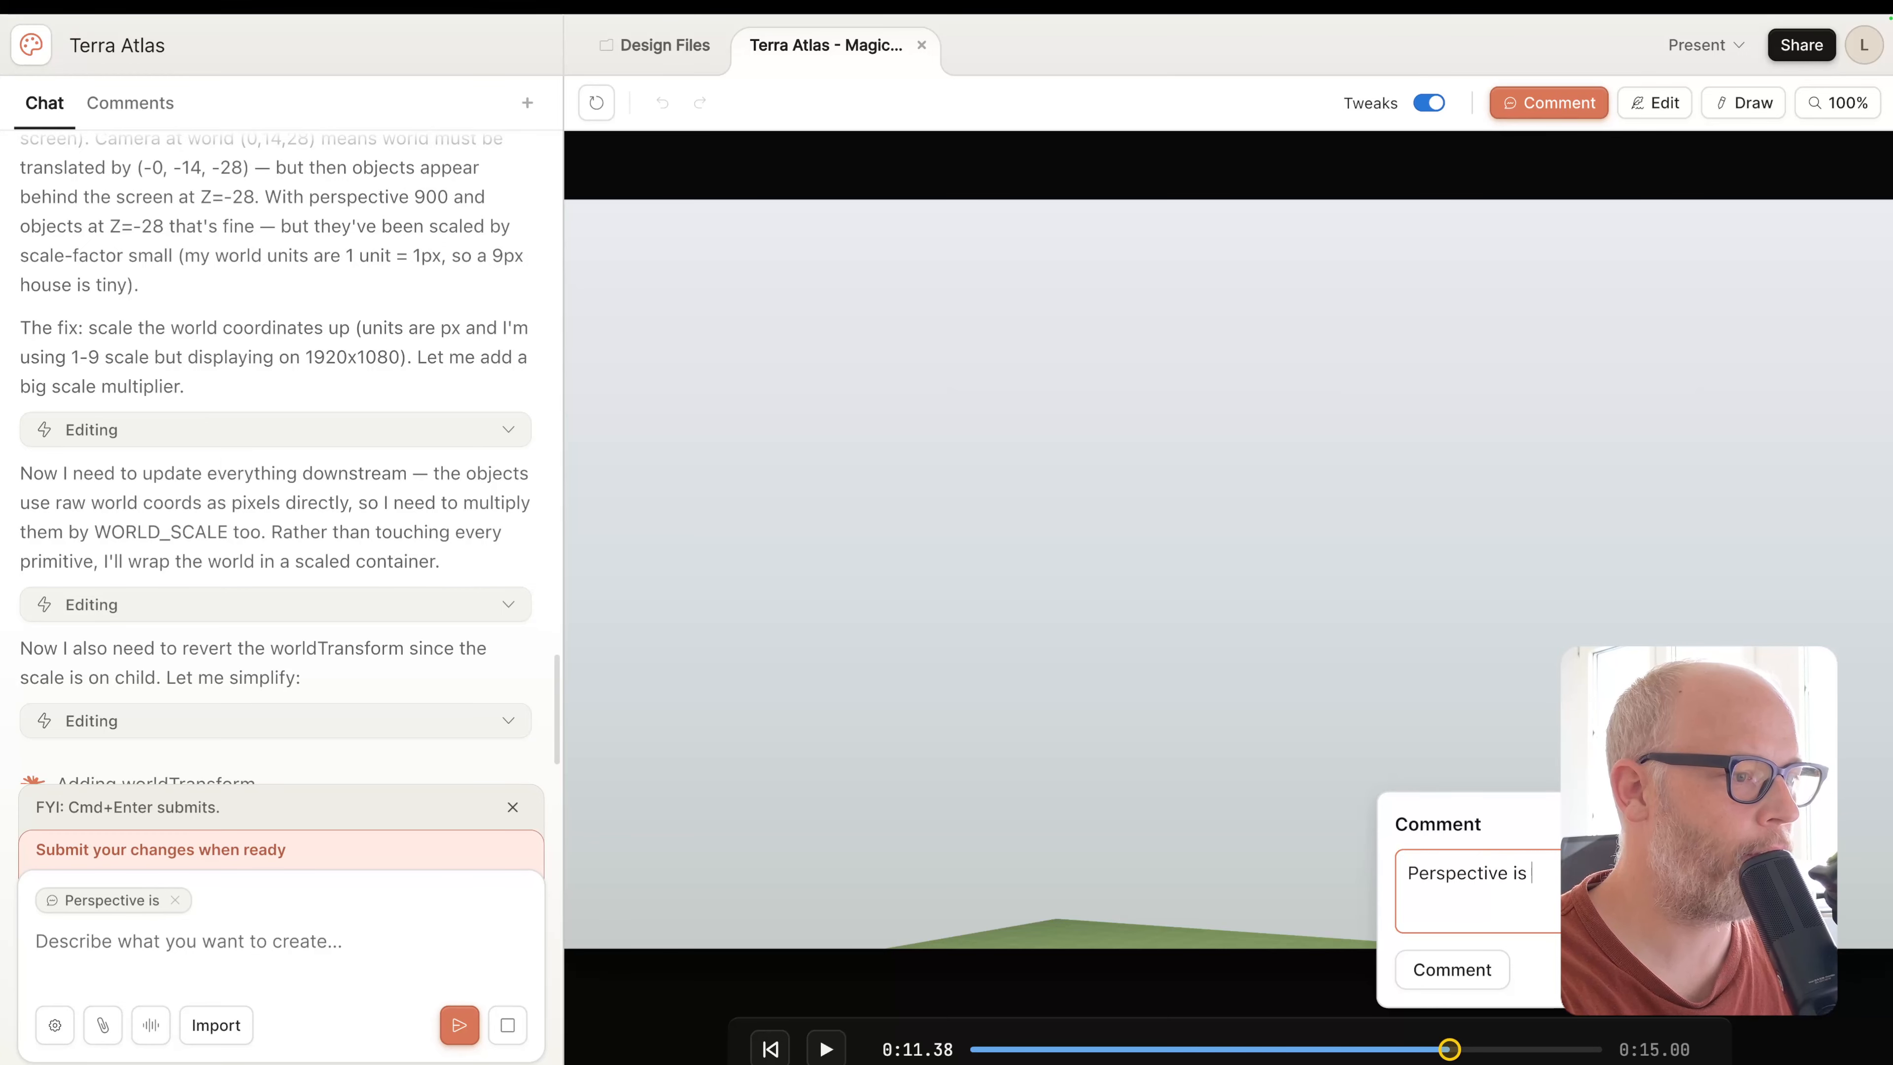
pyautogui.write('off')
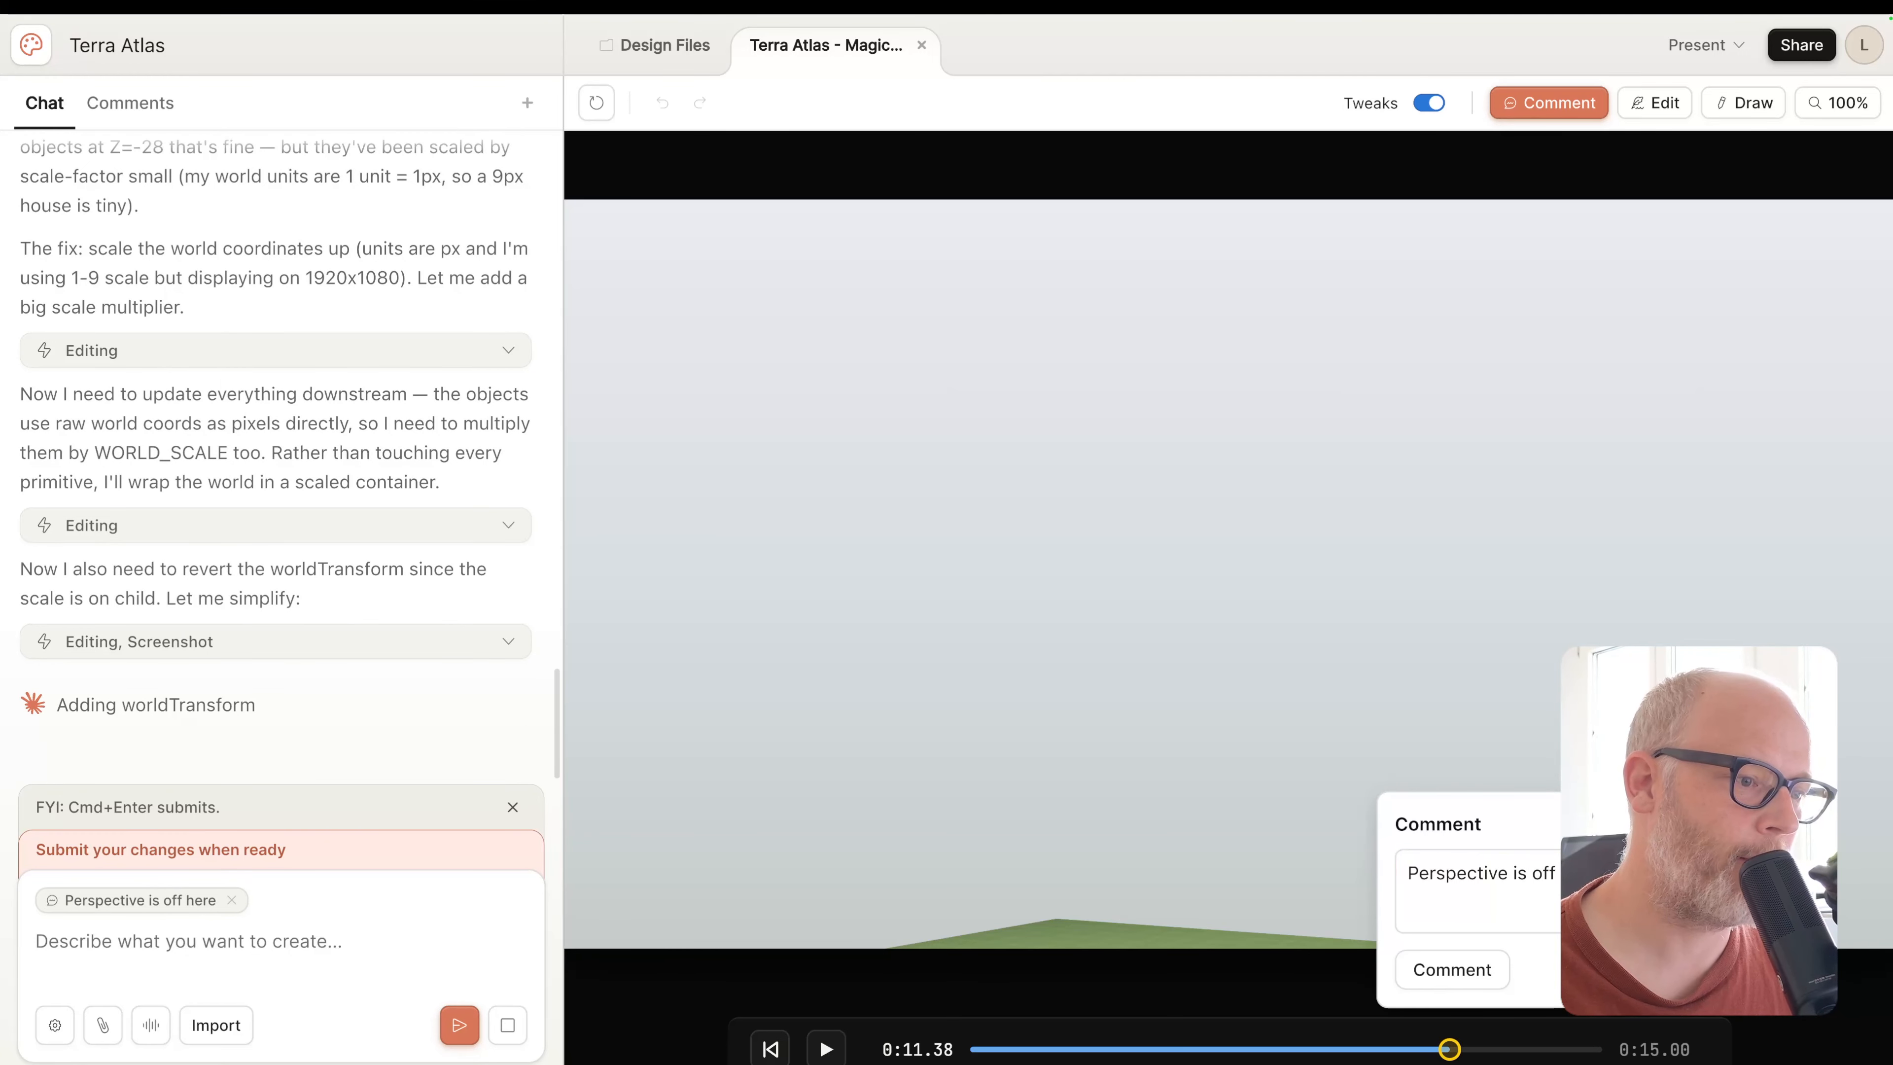
pyautogui.write(' here')
pyautogui.press('super+Return')
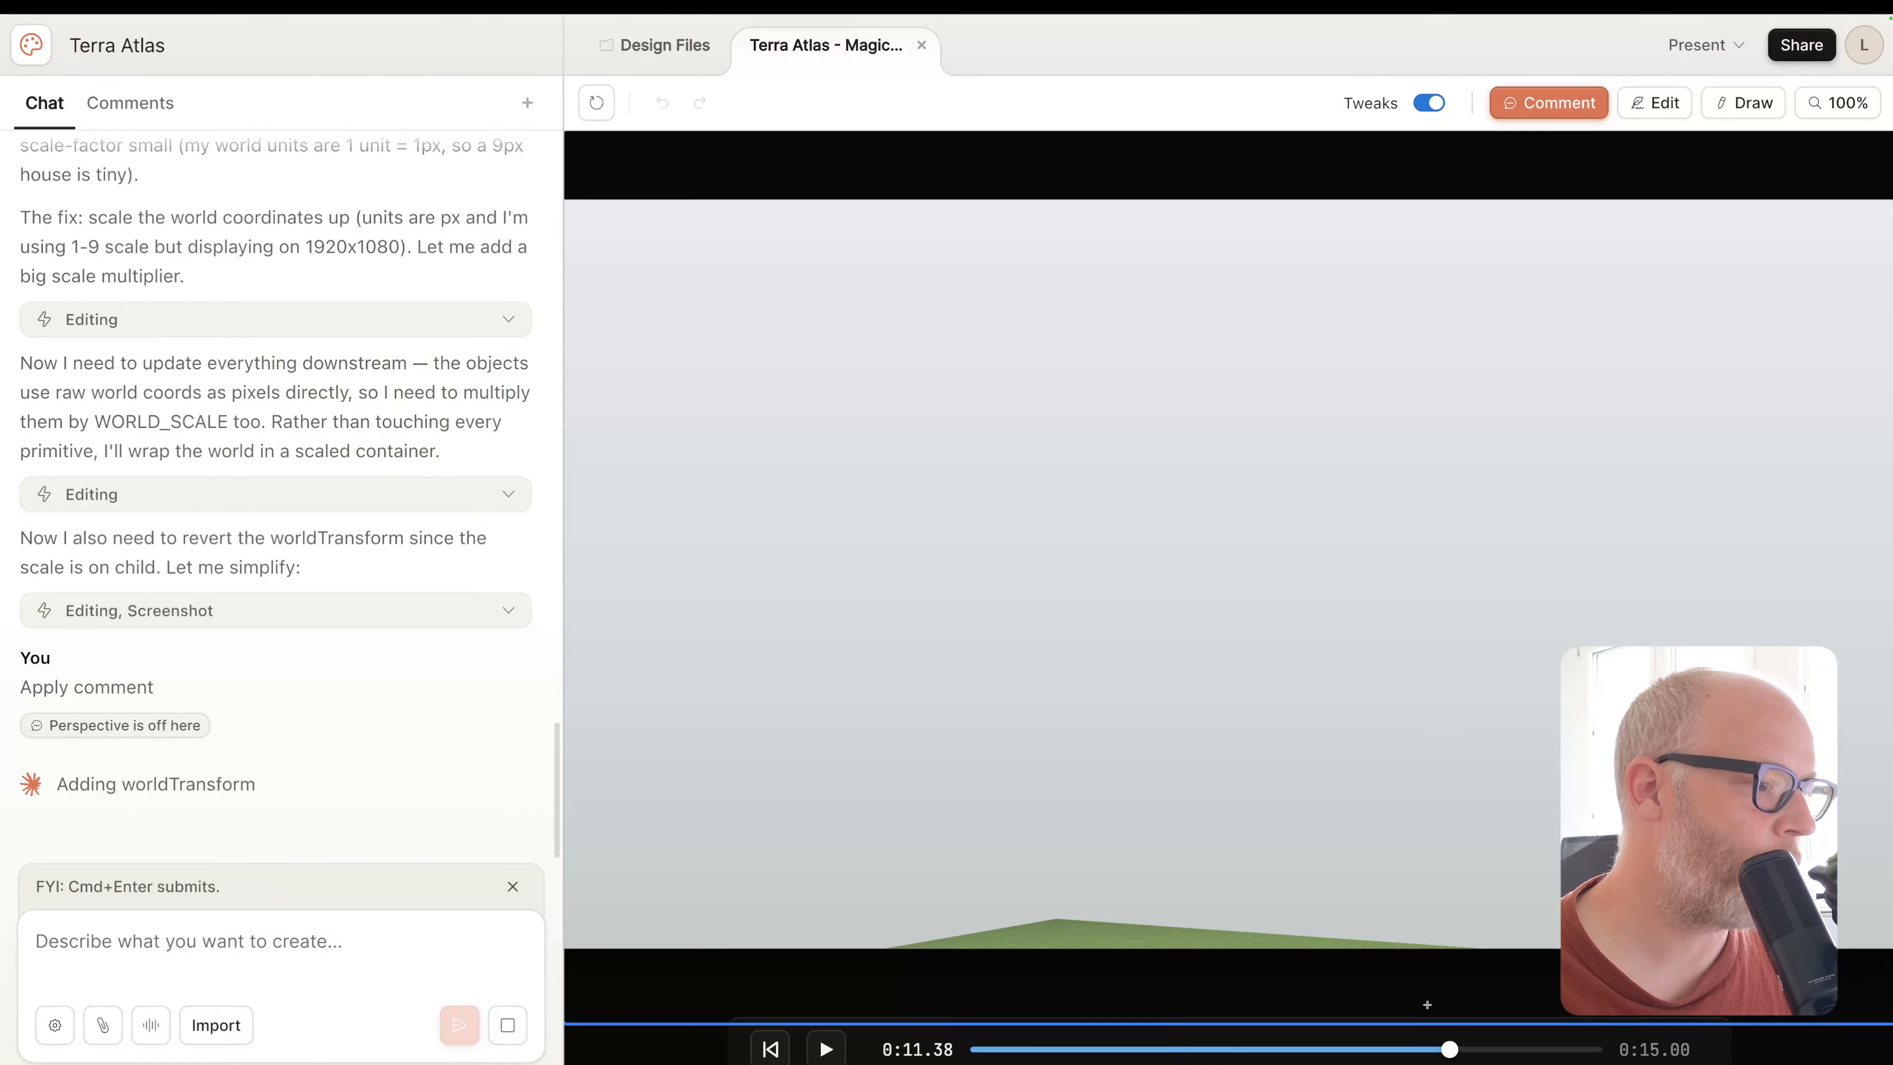
pyautogui.moveTo(1419, 1049); pyautogui.dragTo(1453, 1049)
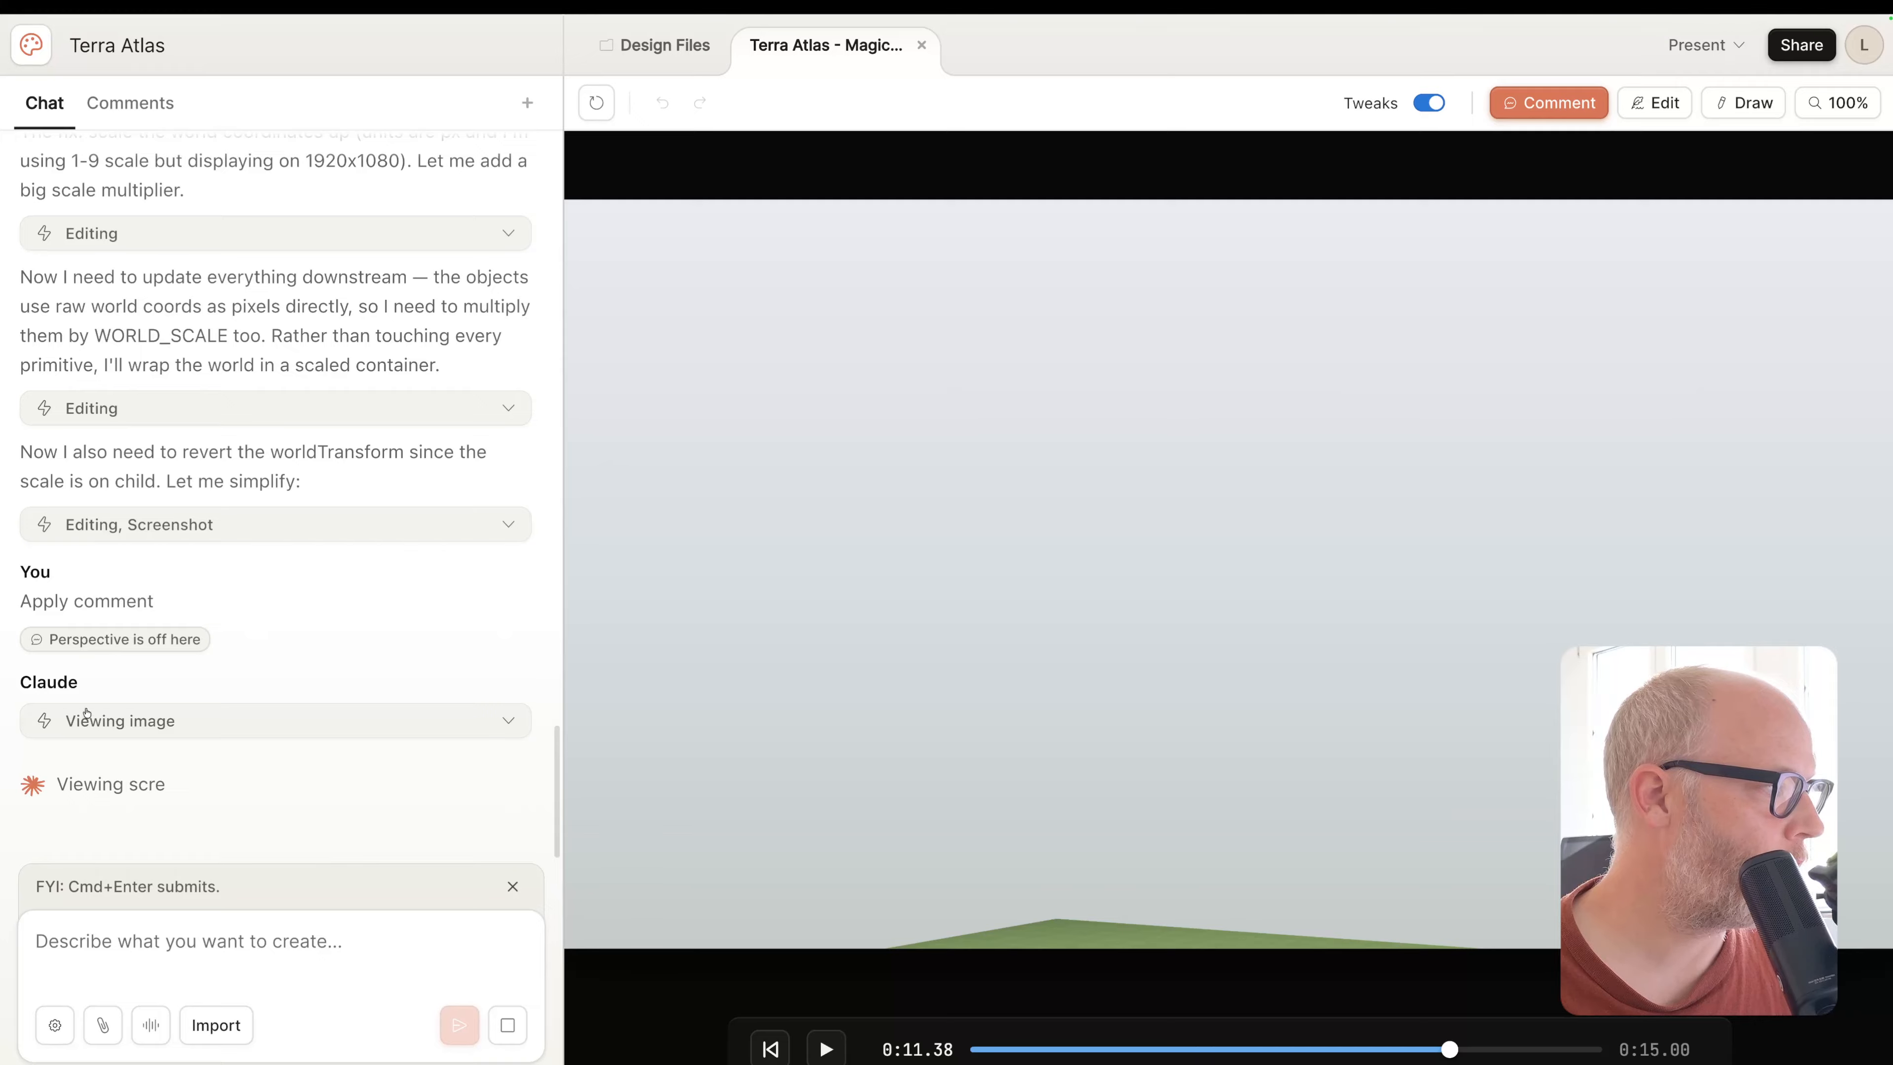
pyautogui.click(507, 722)
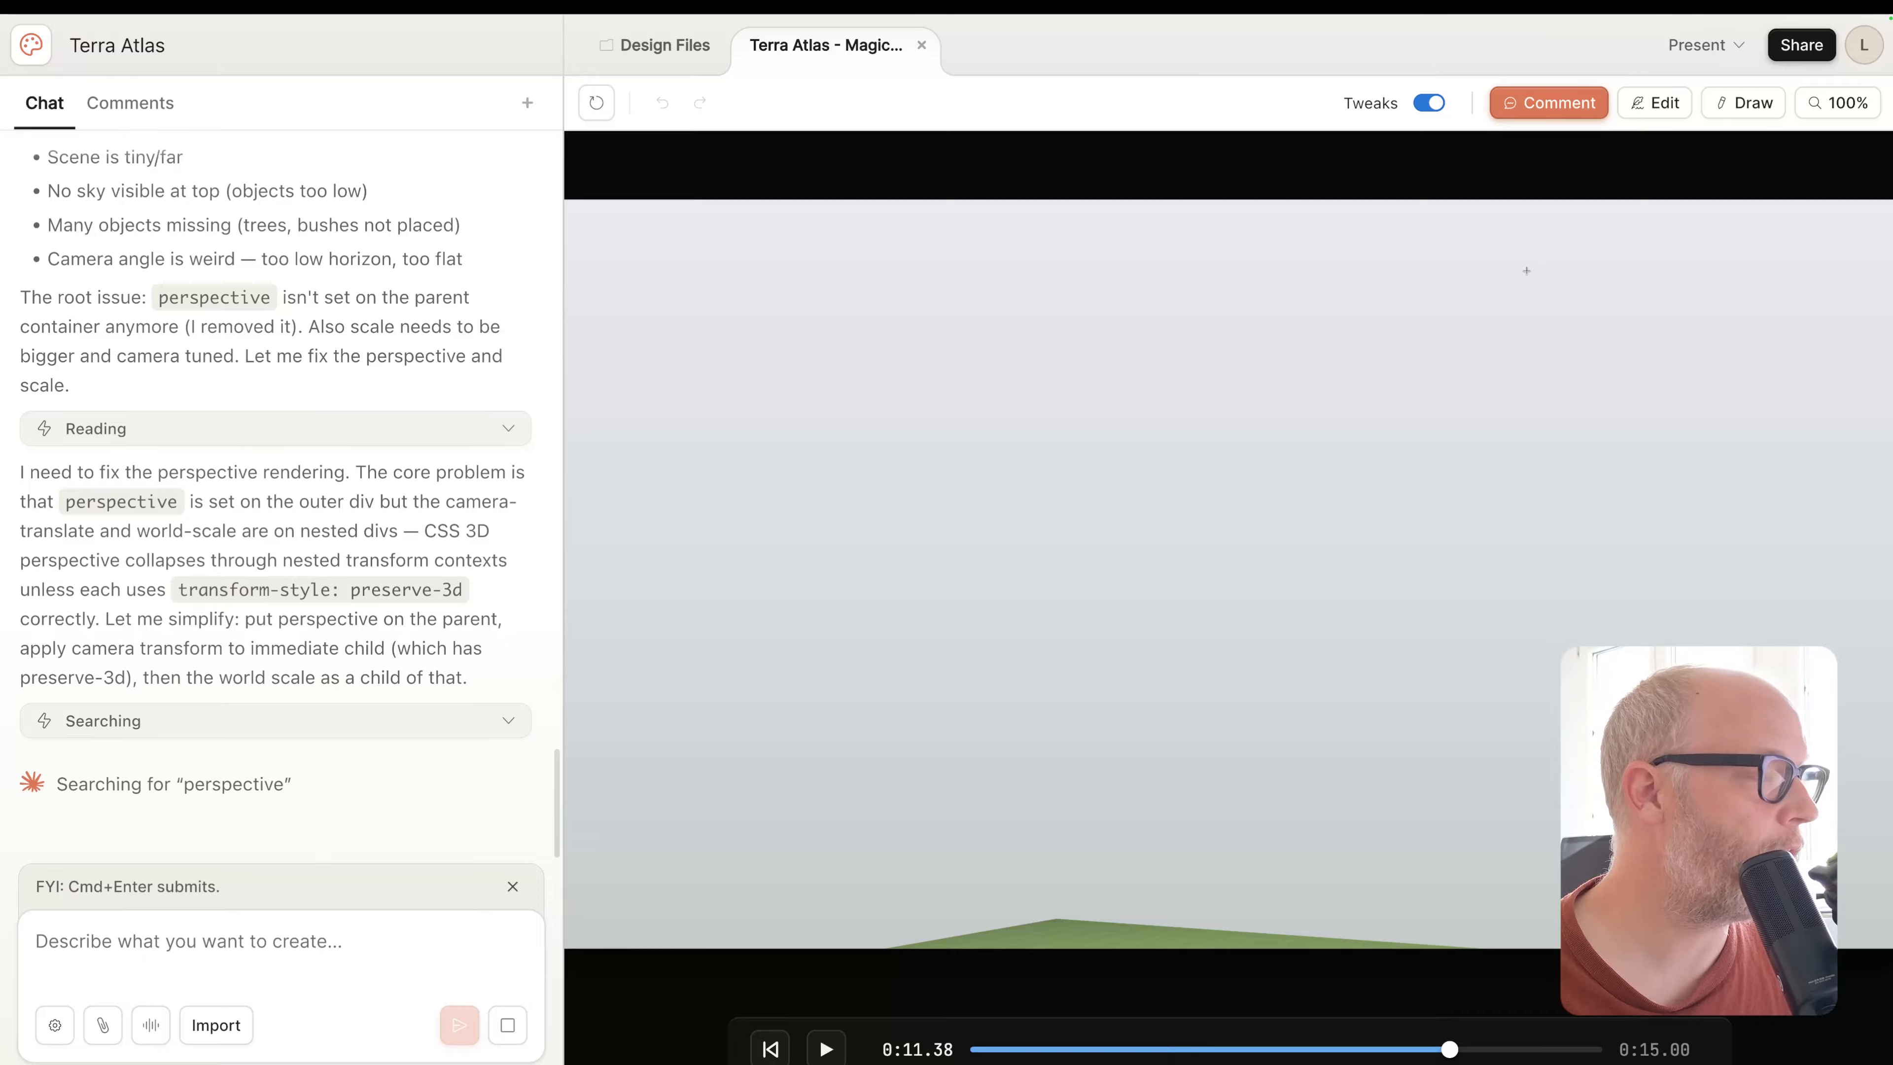
# Present the animation in fullscreen and exit, then look at the drawing annotation tool and close it
pyautogui.click(1734, 45)
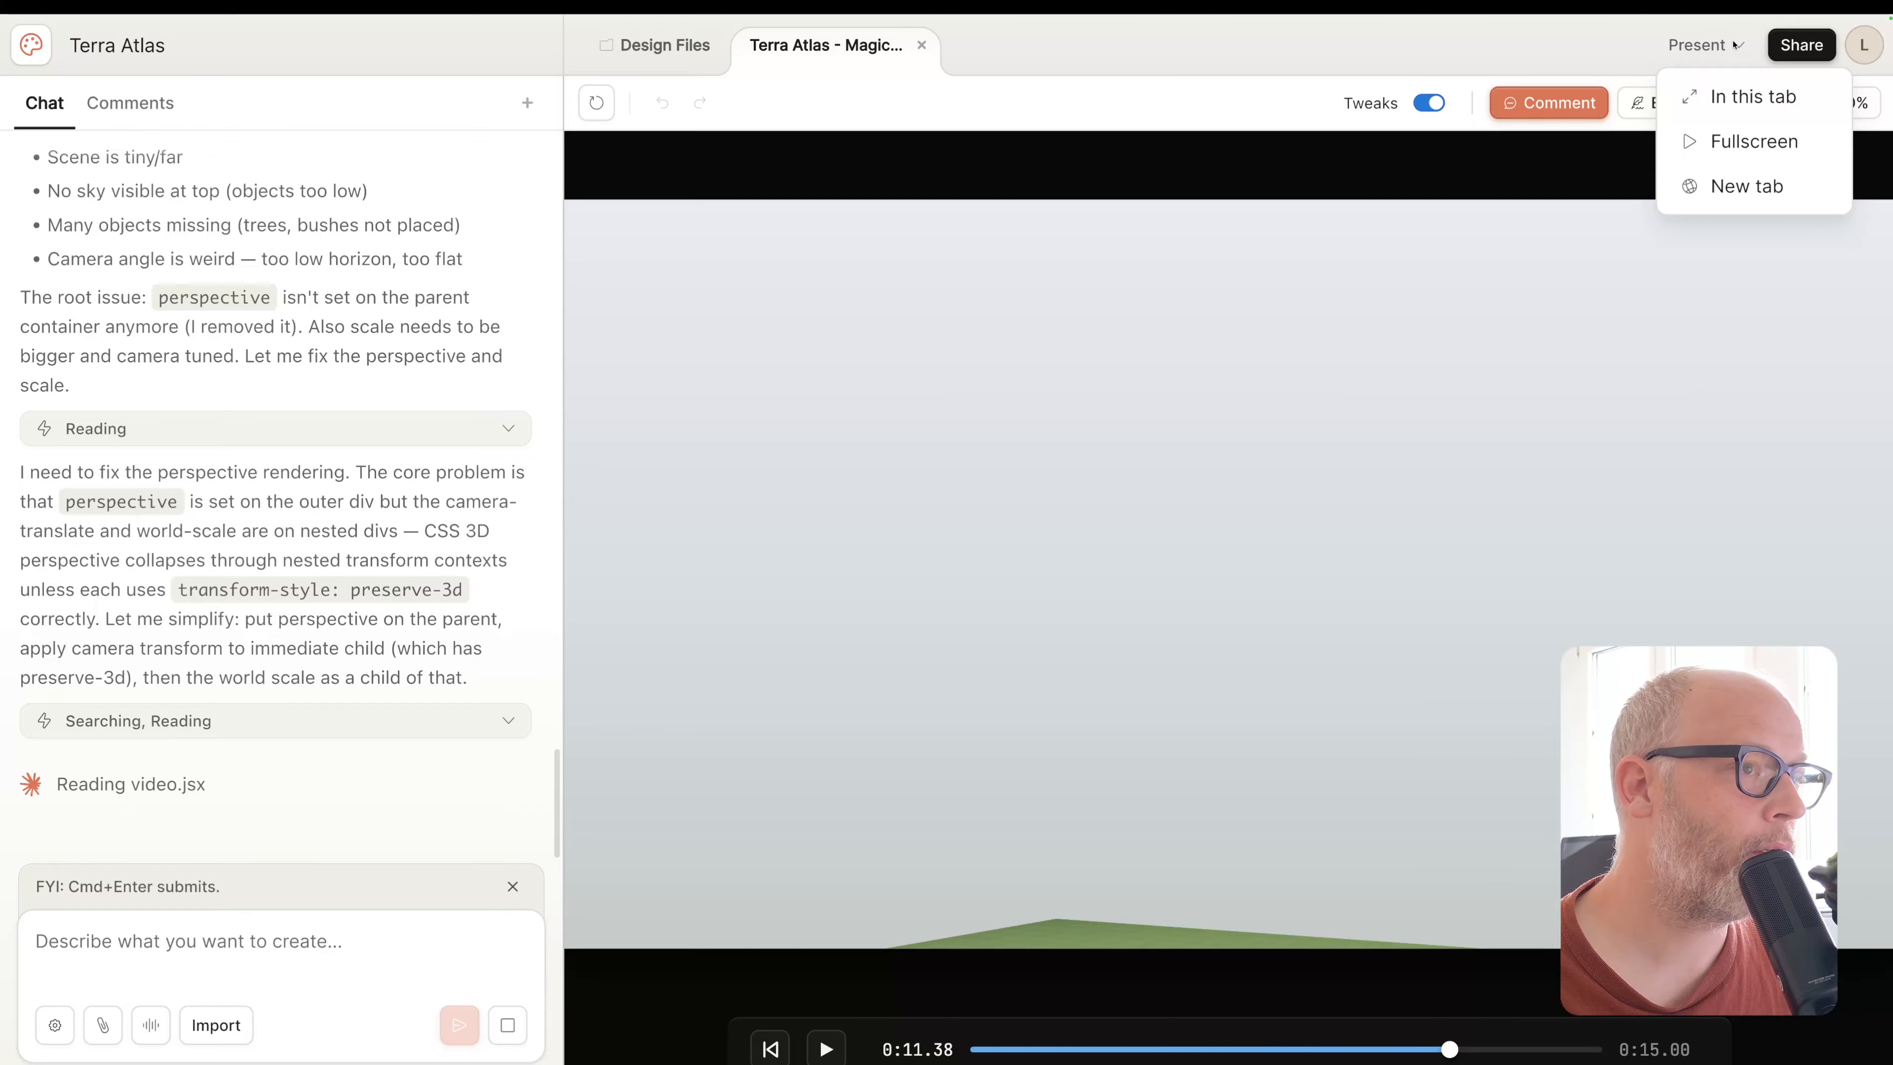
pyautogui.click(1728, 142)
pyautogui.press('Escape')
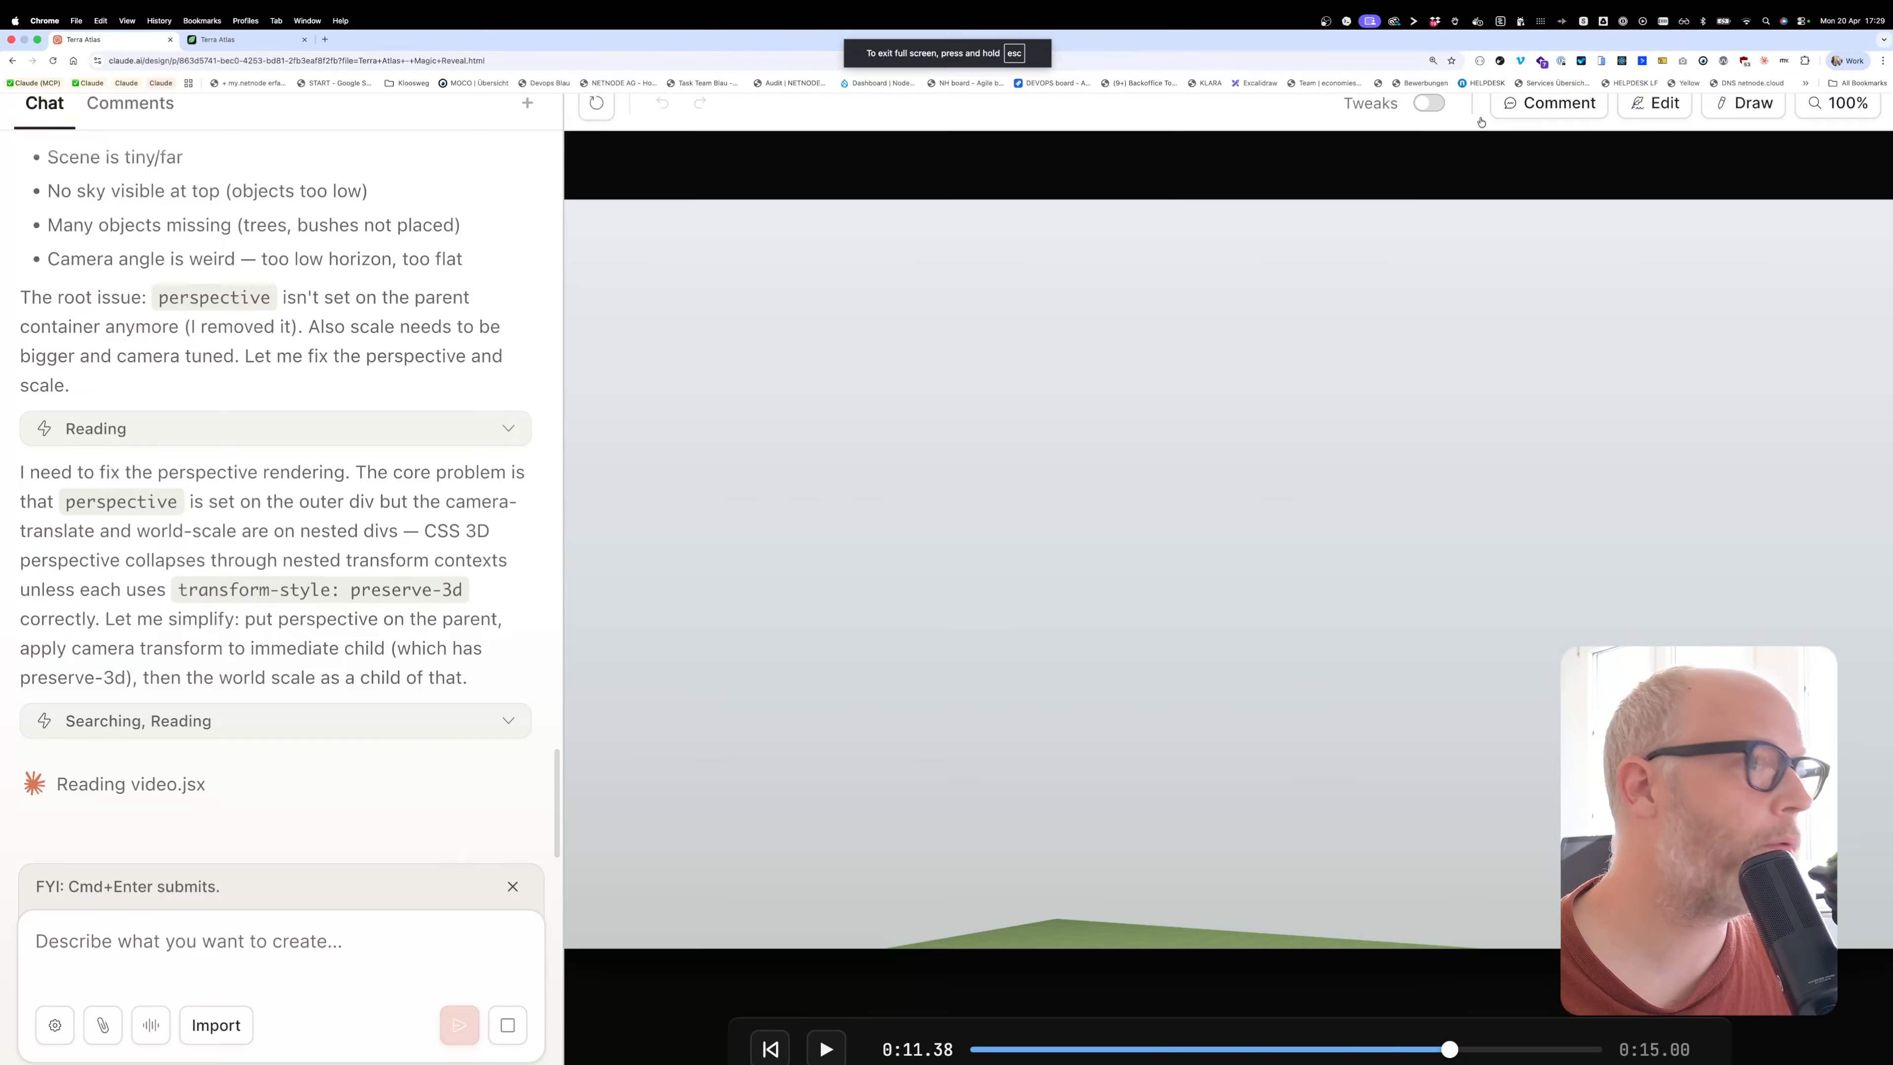
pyautogui.click(1722, 103)
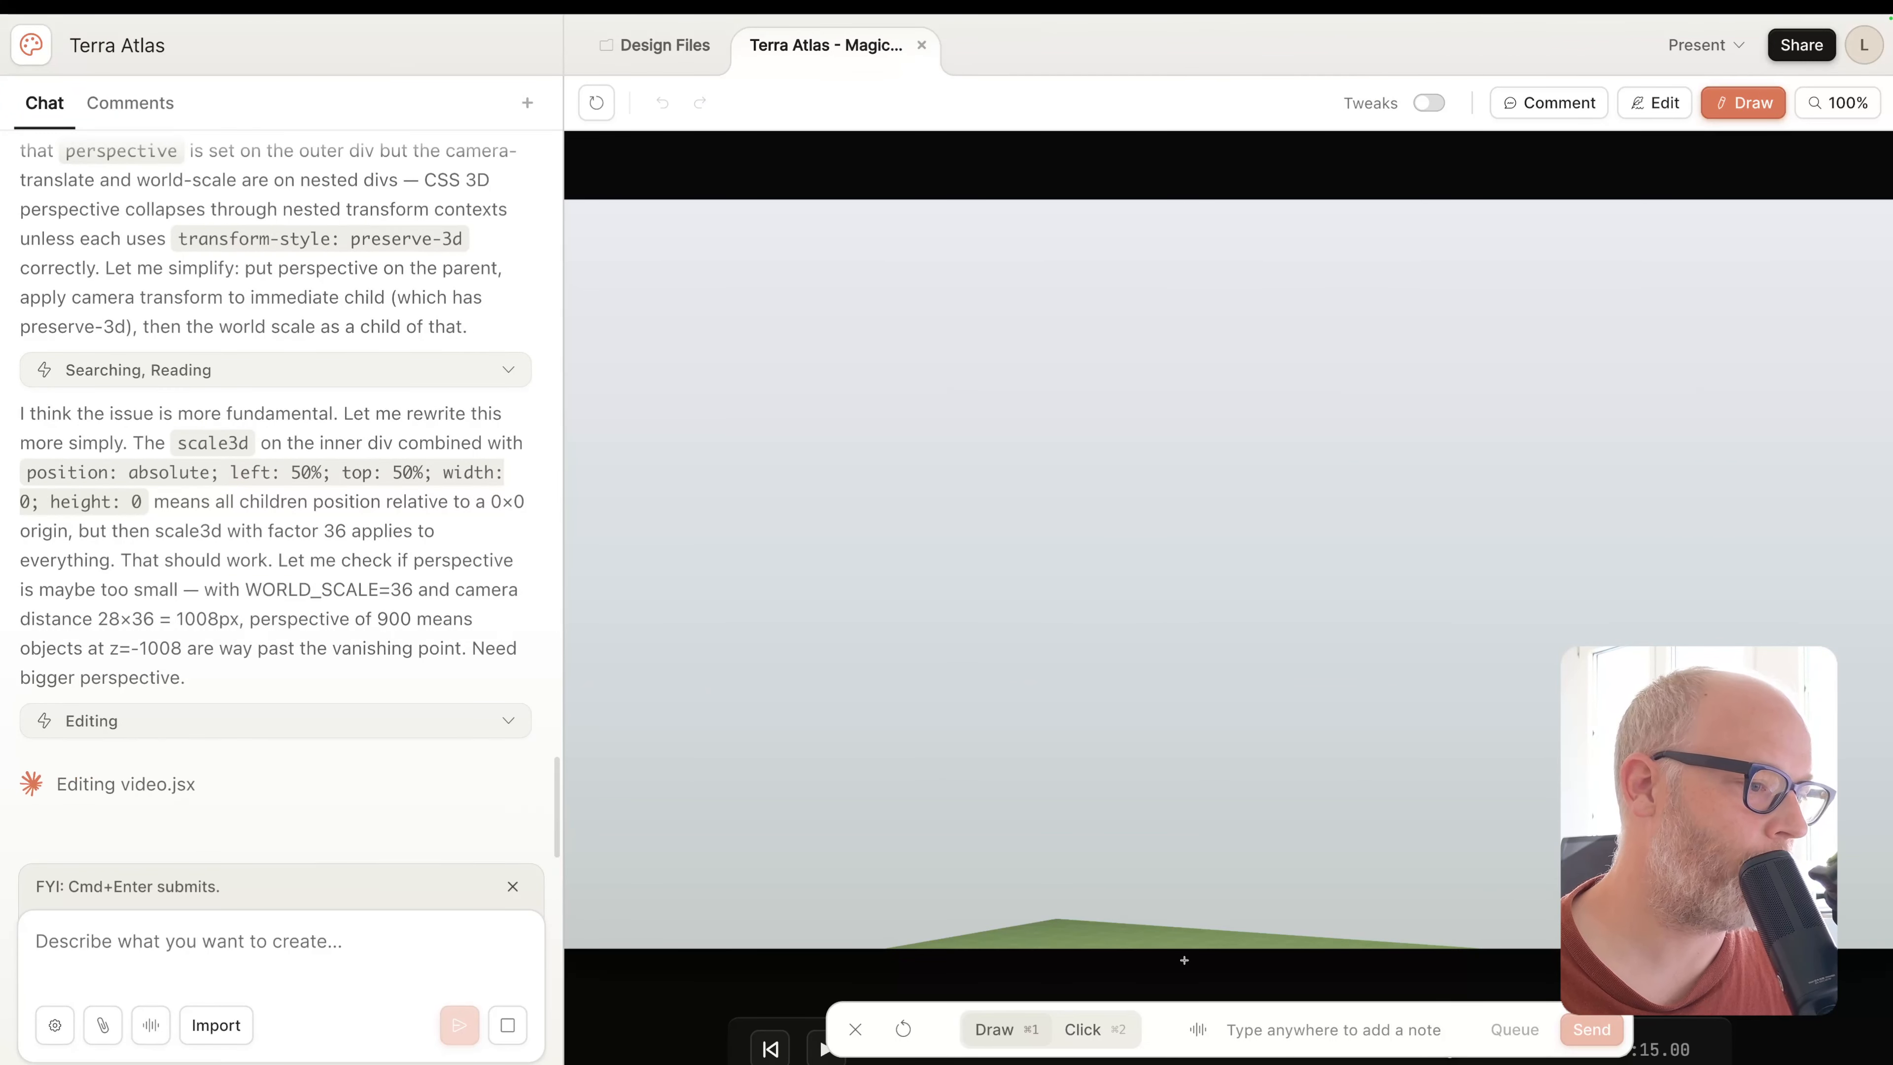
pyautogui.press('Escape')
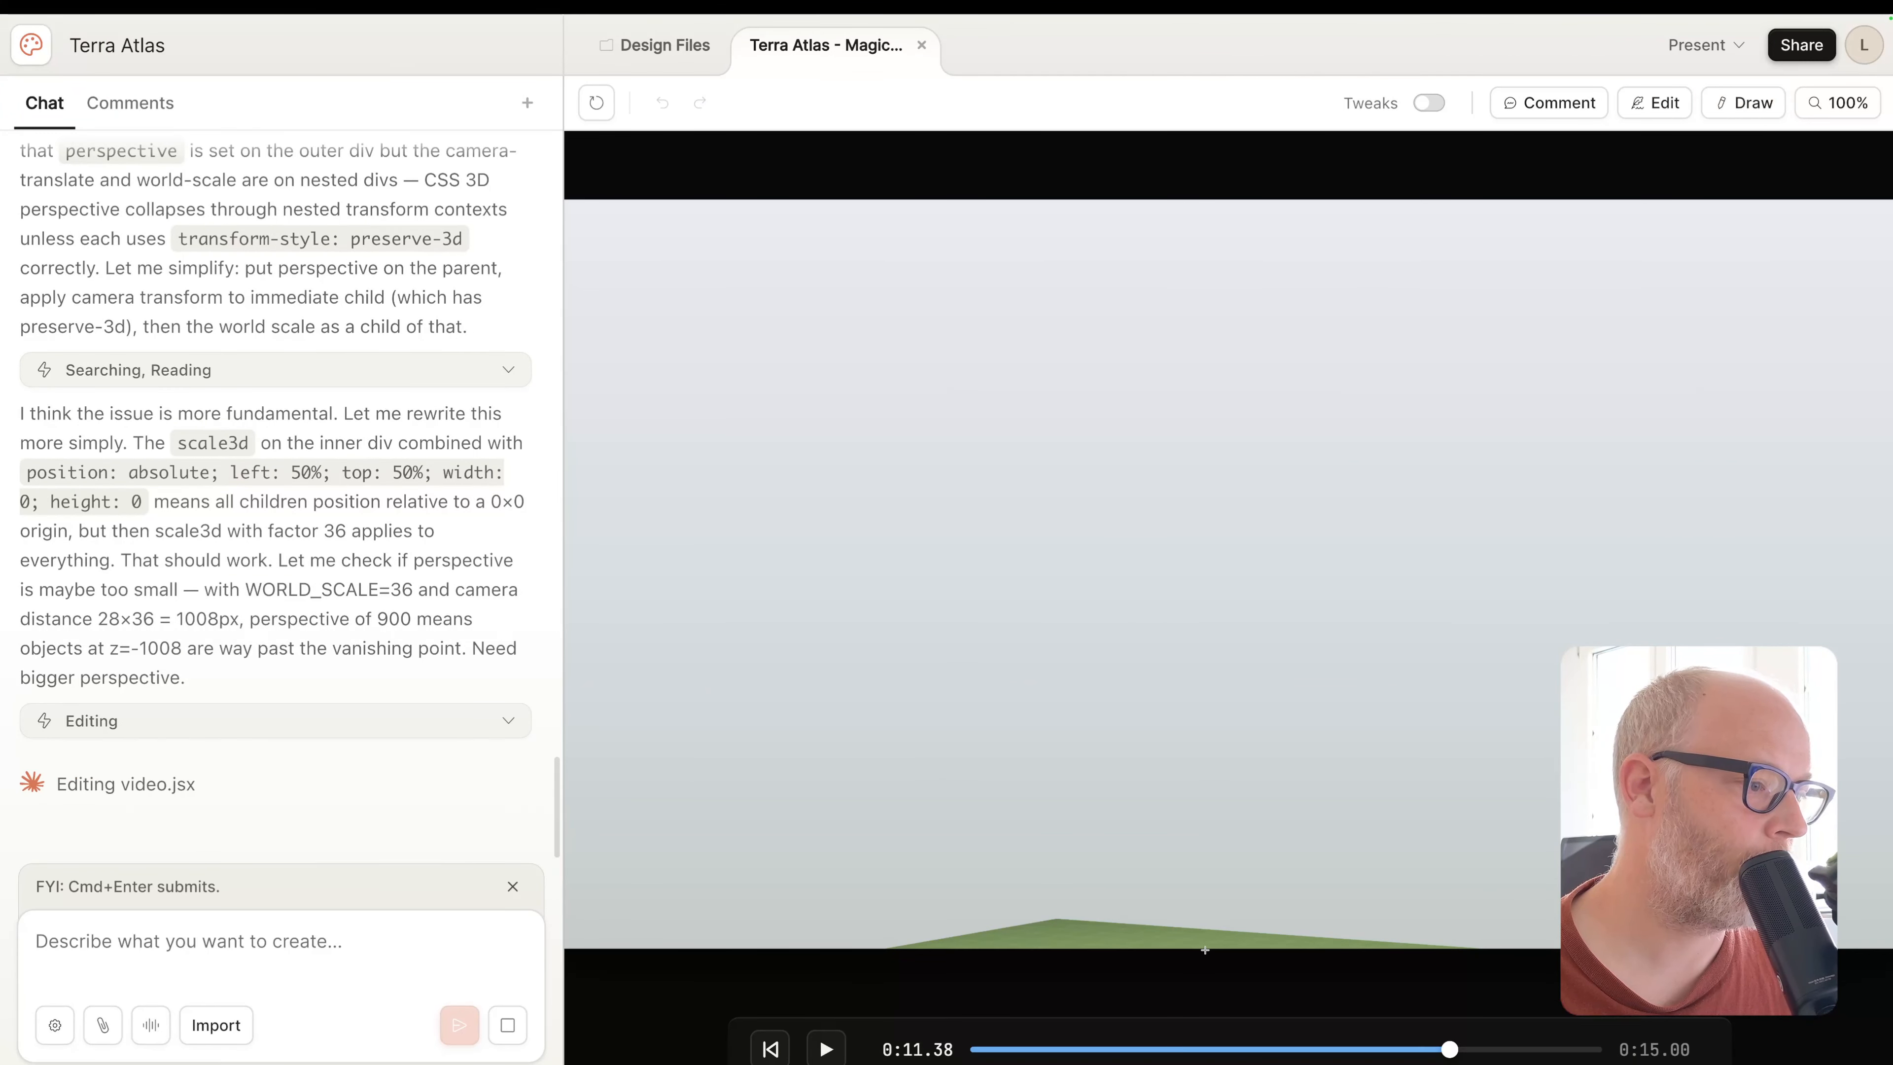
# Reopen Terra Atlas - Magic Reveal.html from the design files, replay the updated animation, and check the presentation options
pyautogui.click(681, 34)
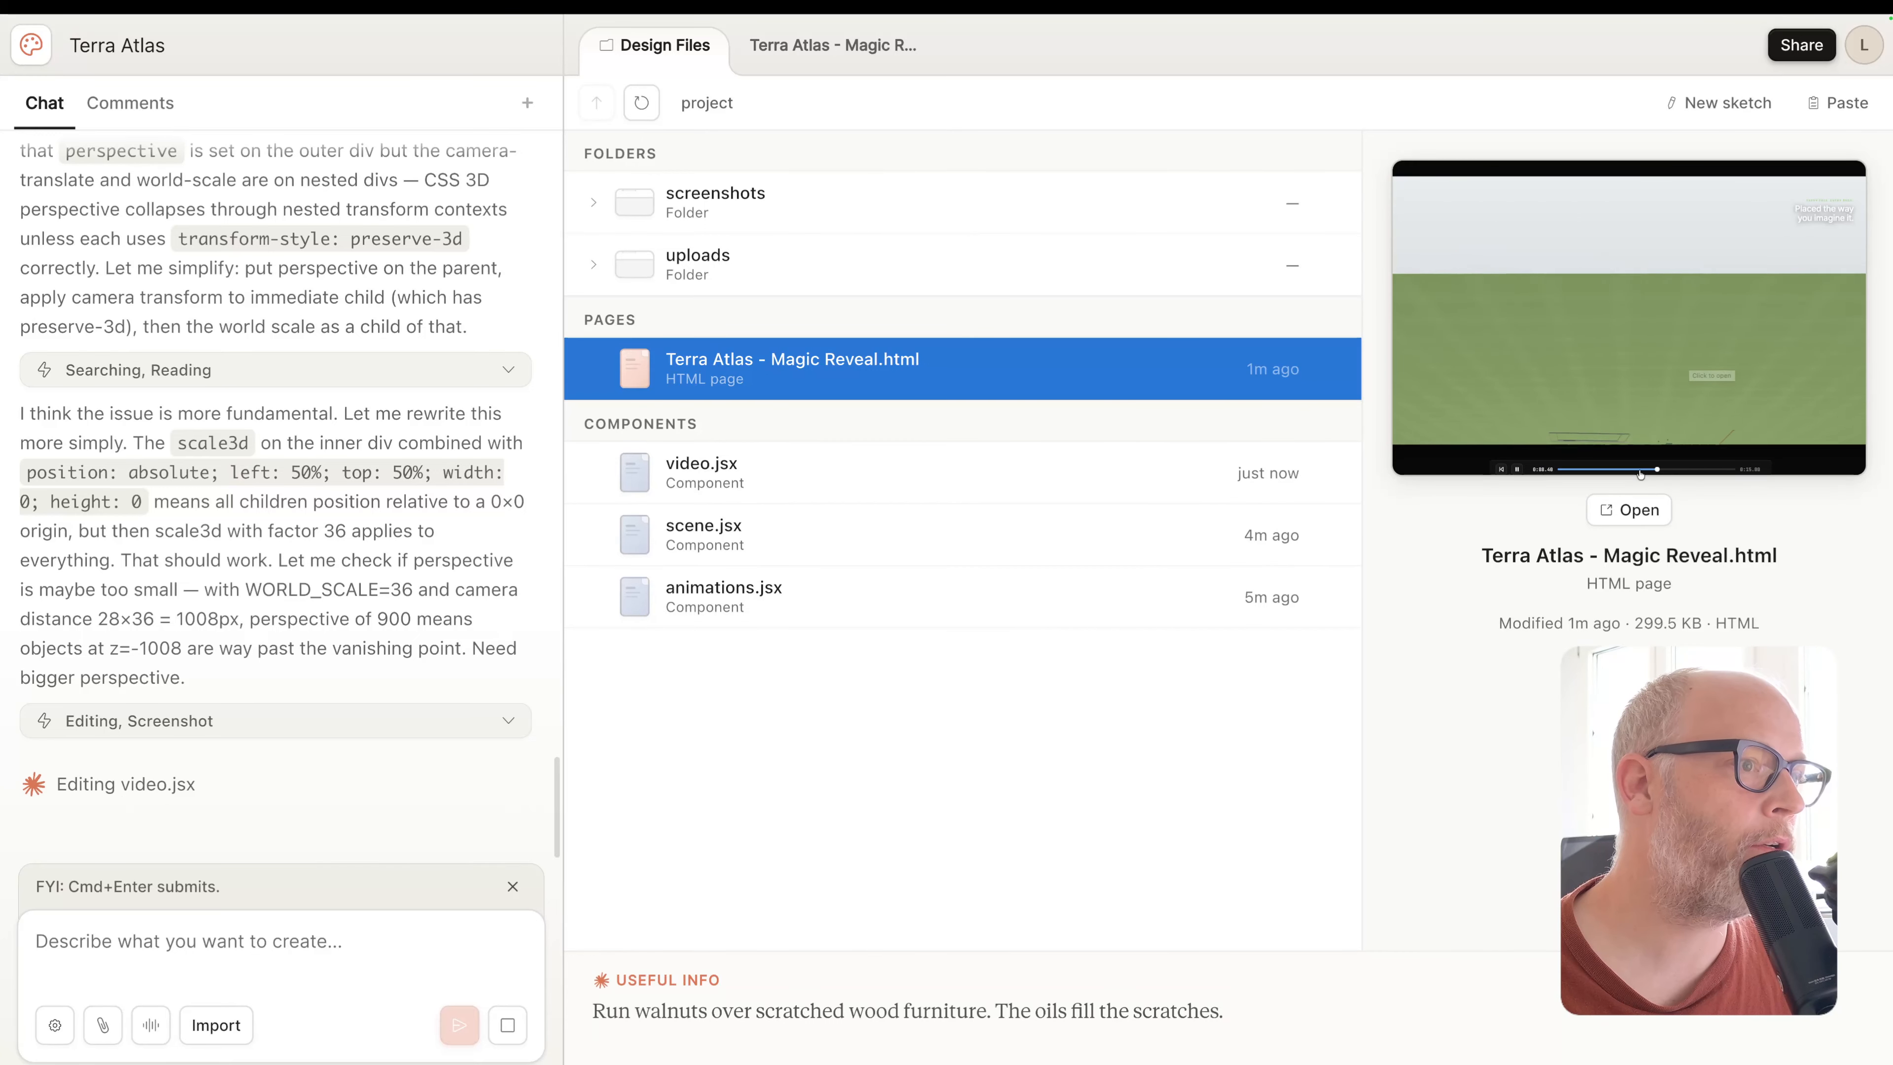
pyautogui.click(1630, 510)
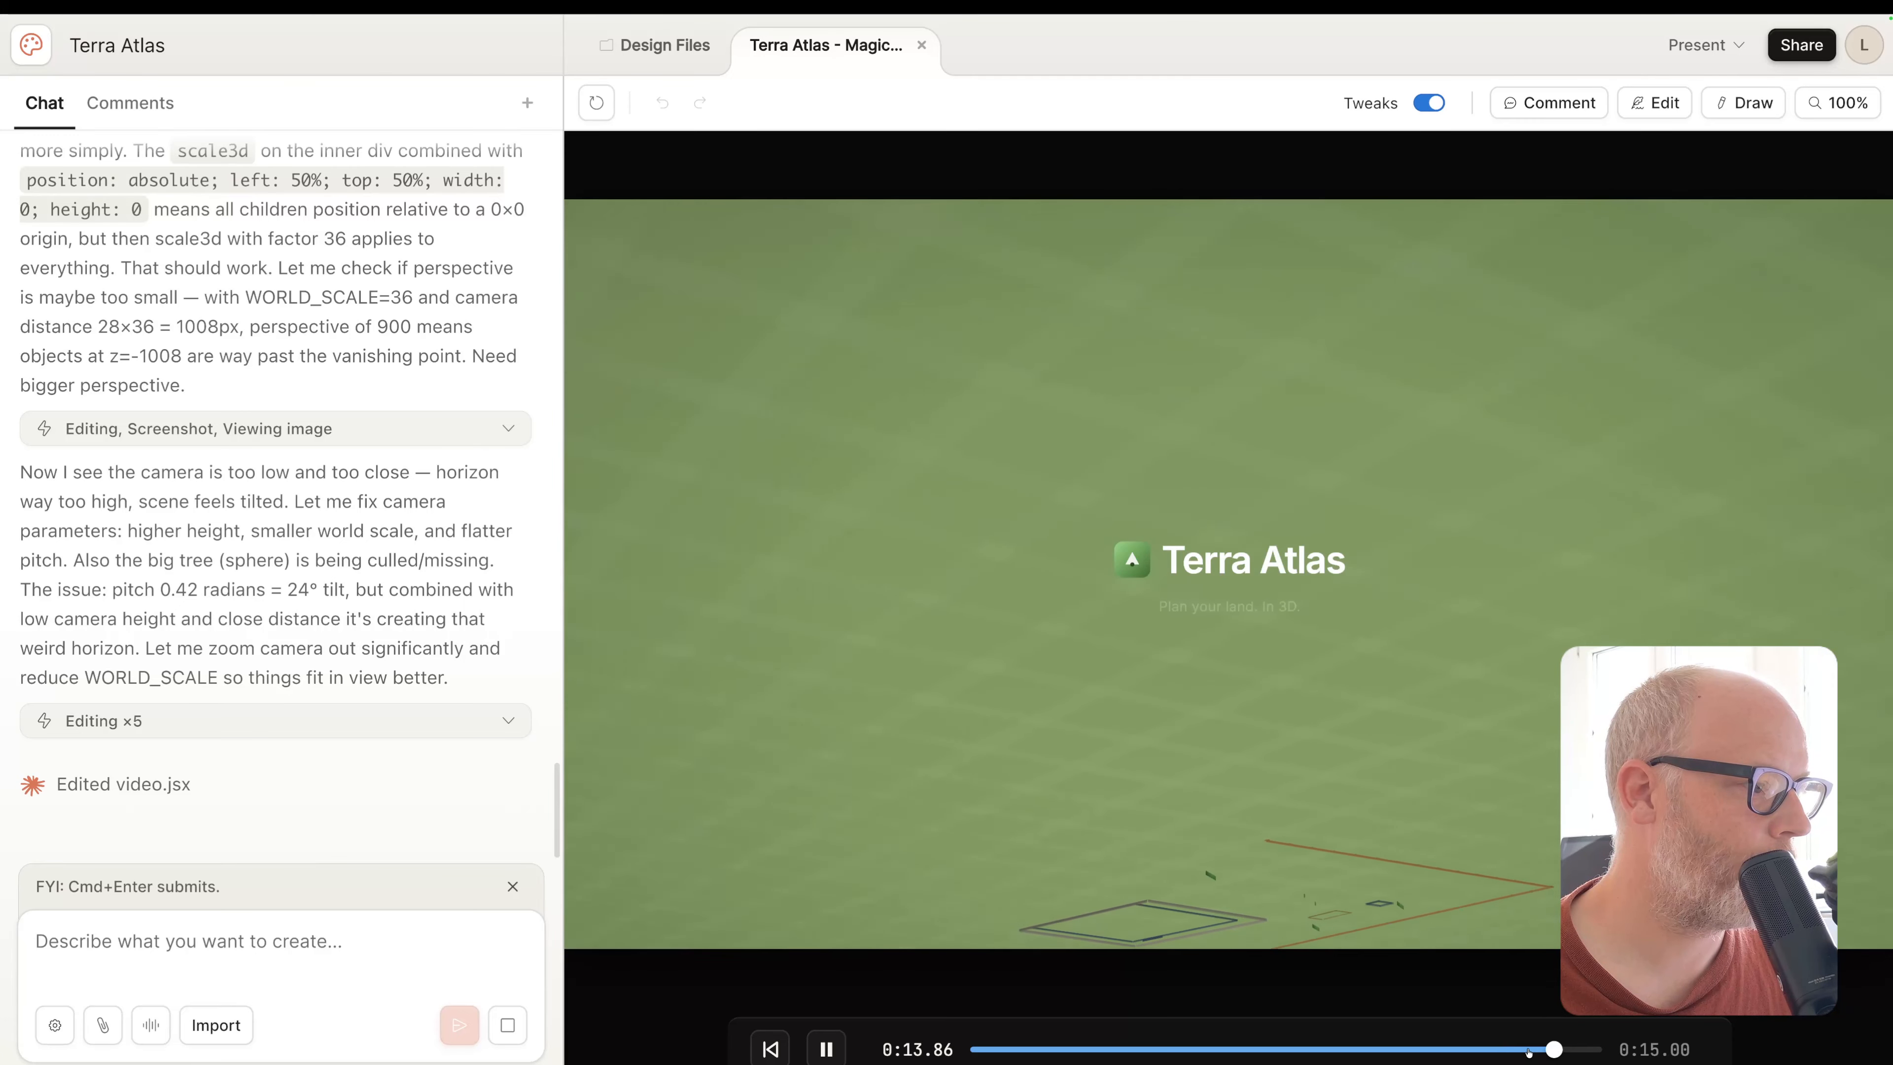
pyautogui.moveTo(1559, 1049); pyautogui.dragTo(1467, 1053)
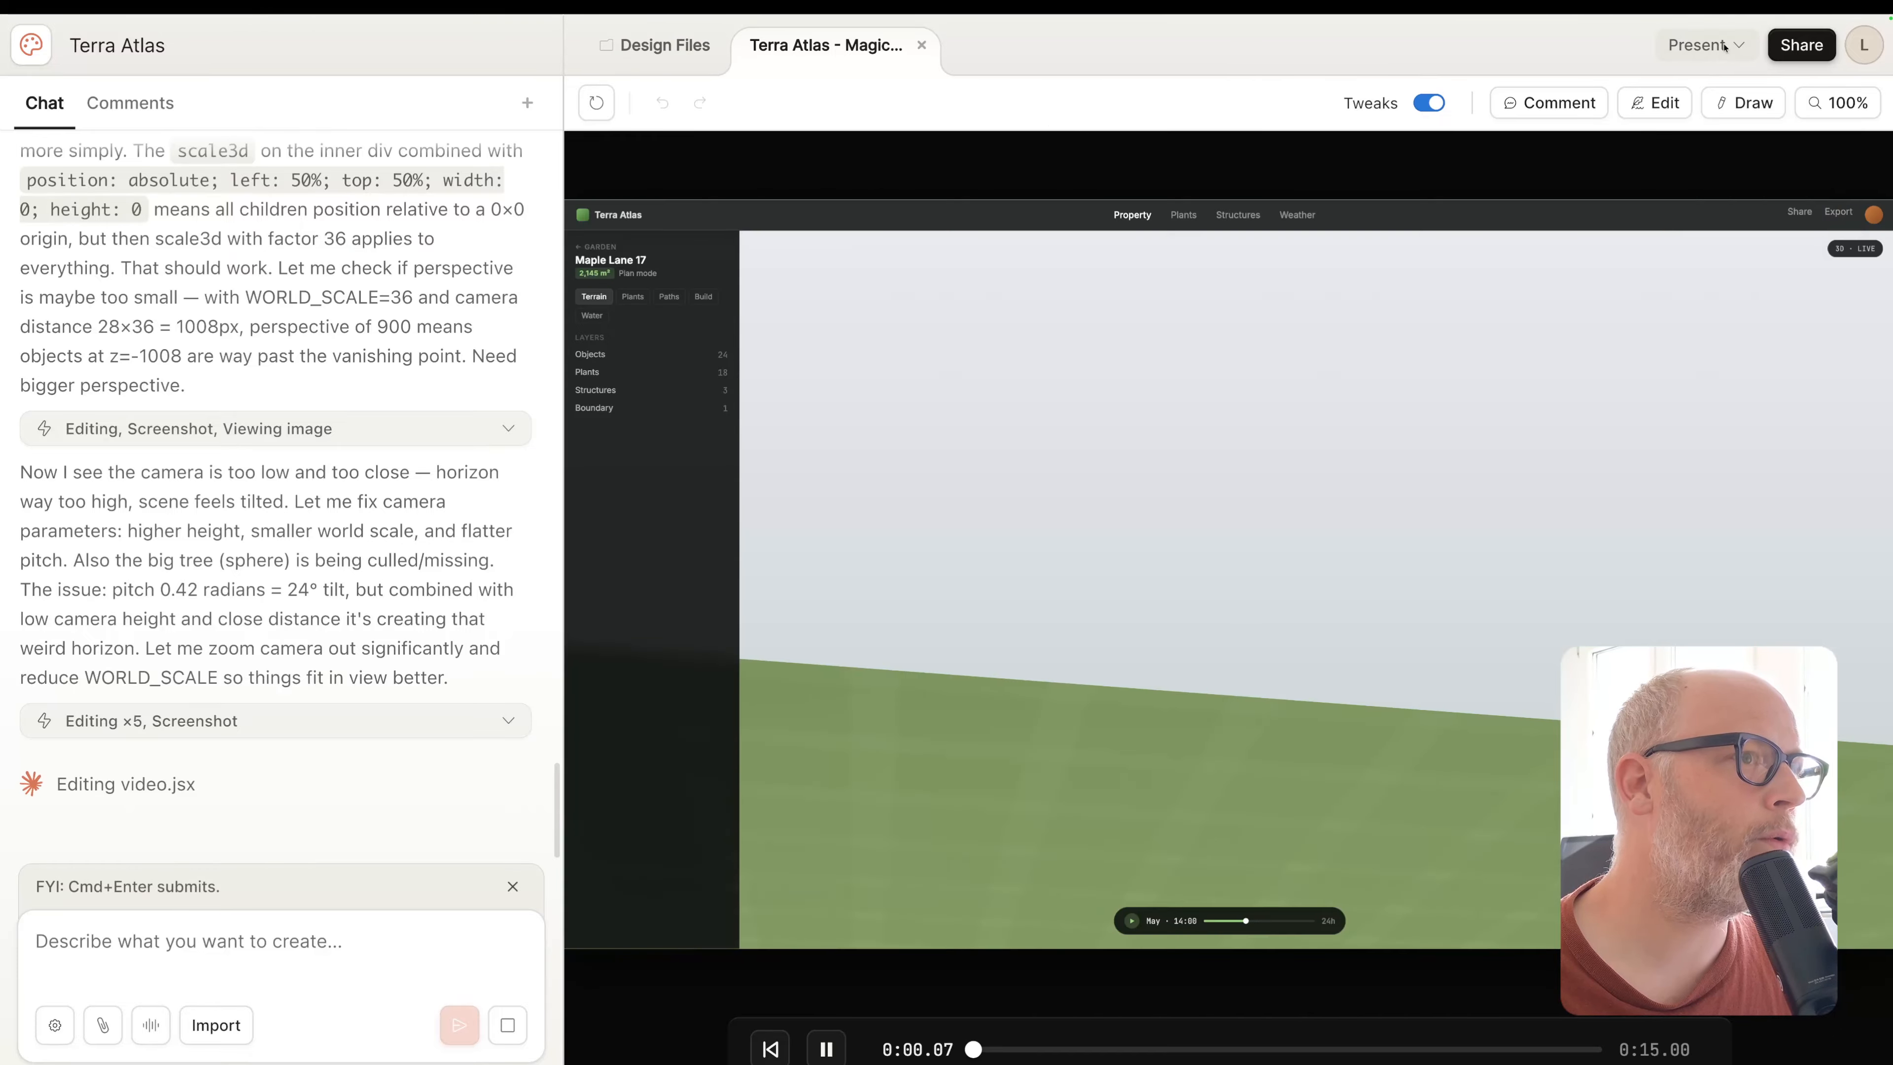
pyautogui.click(1723, 46)
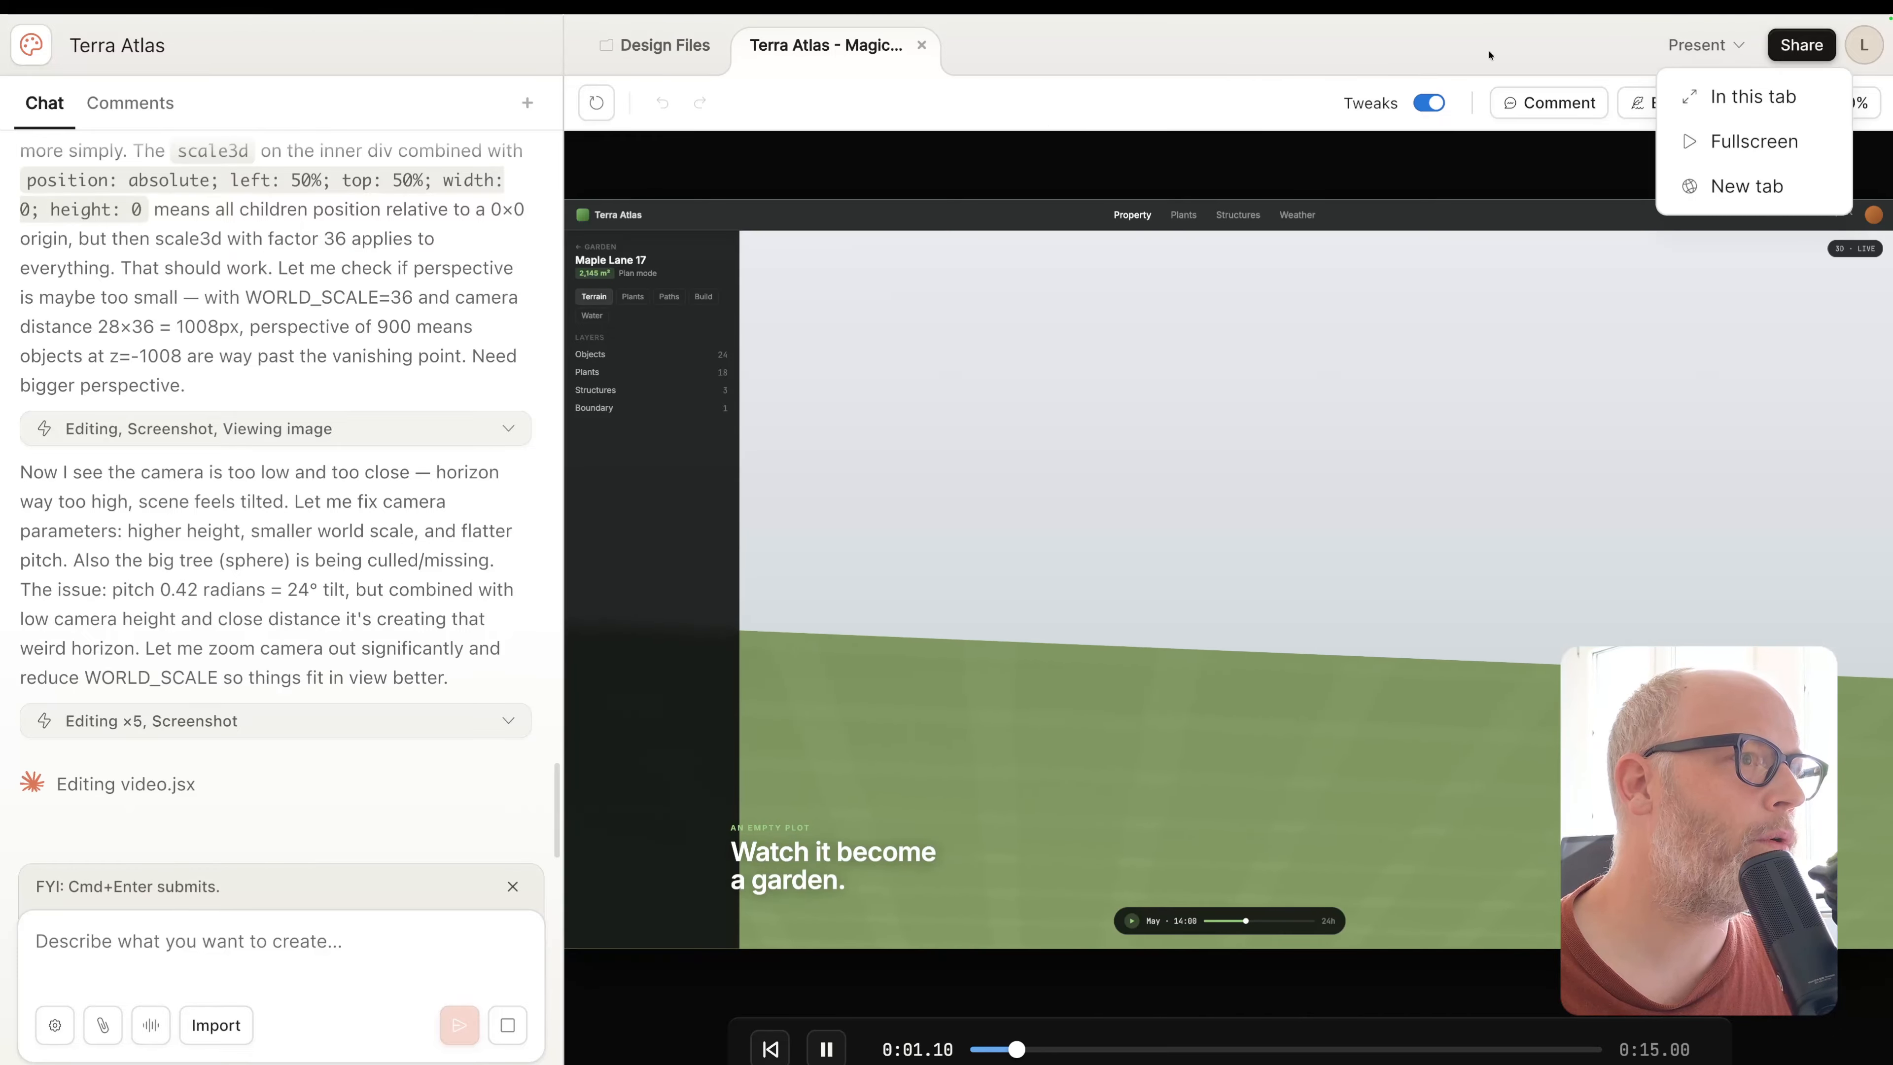
# Return to the design files, stop Claude's running work, and send the request "I like that .. export as mp4"
pyautogui.click(656, 45)
pyautogui.click(1086, 344)
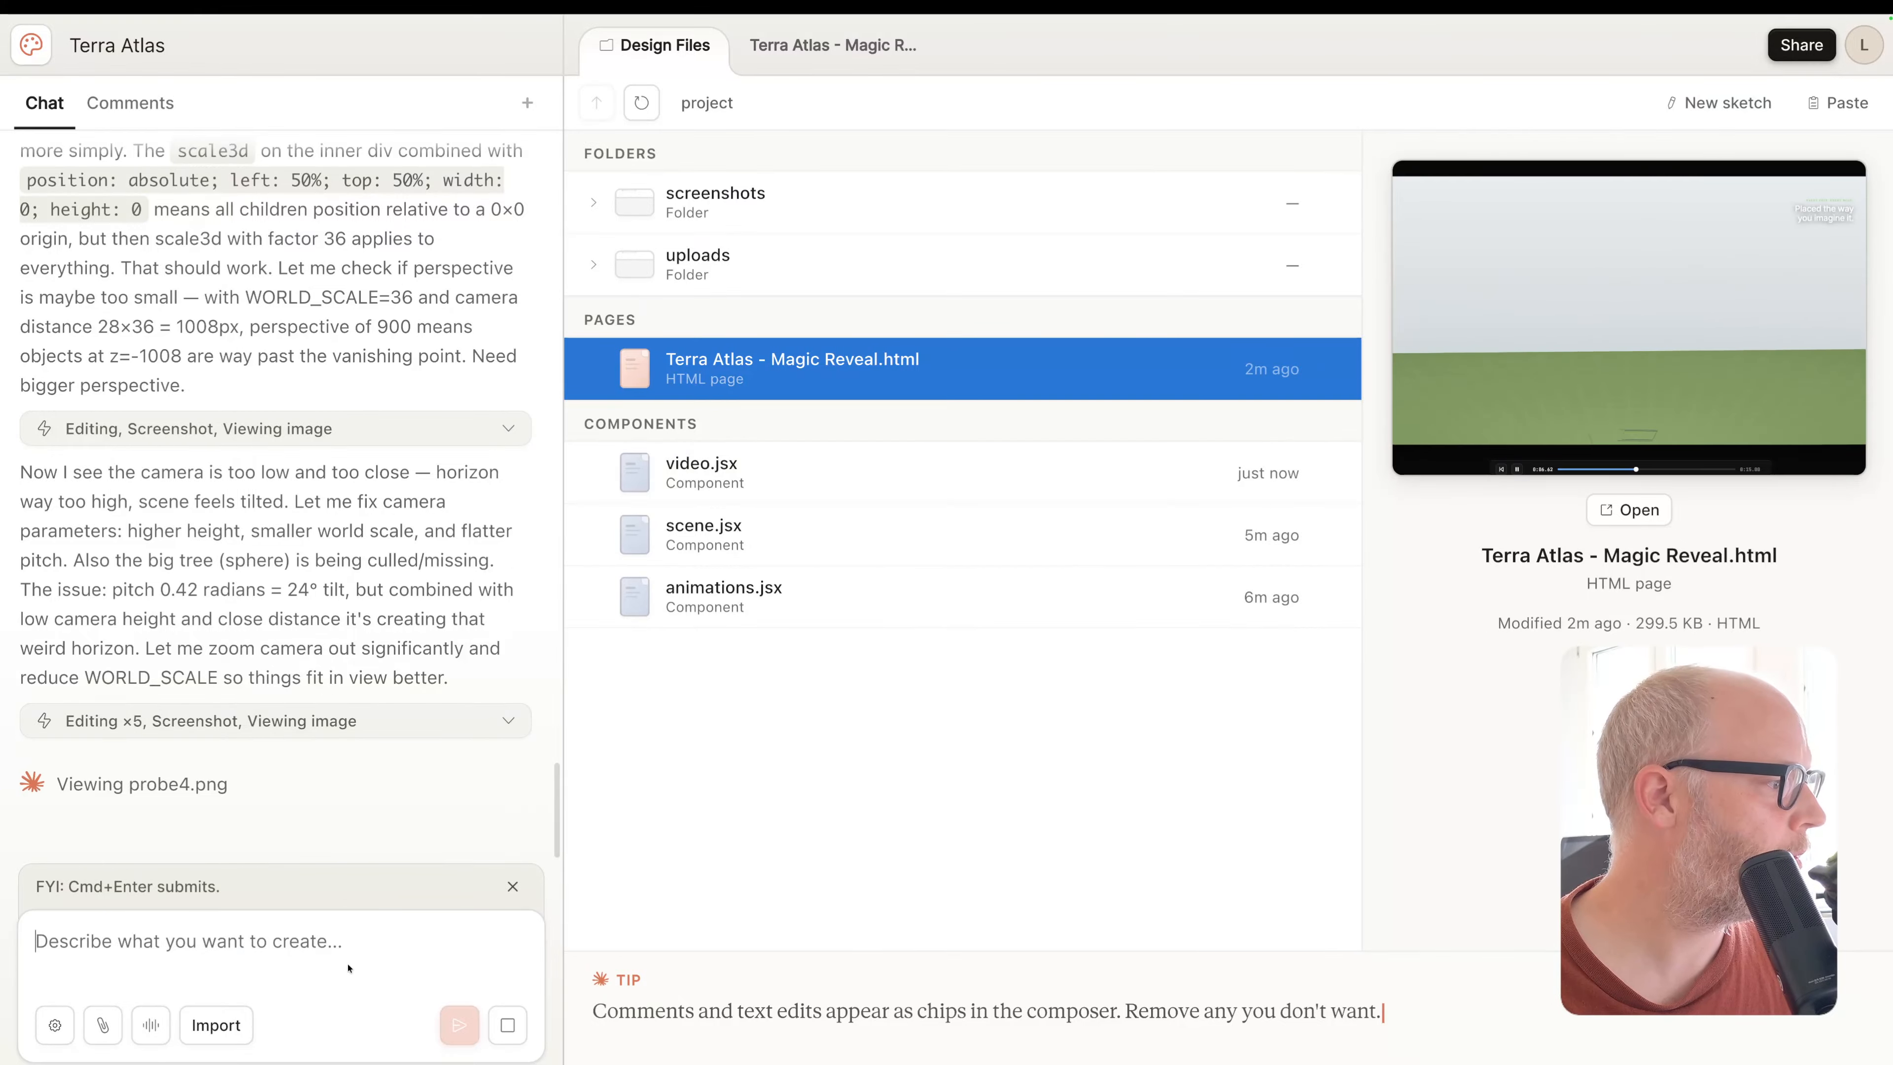
pyautogui.click(520, 1018)
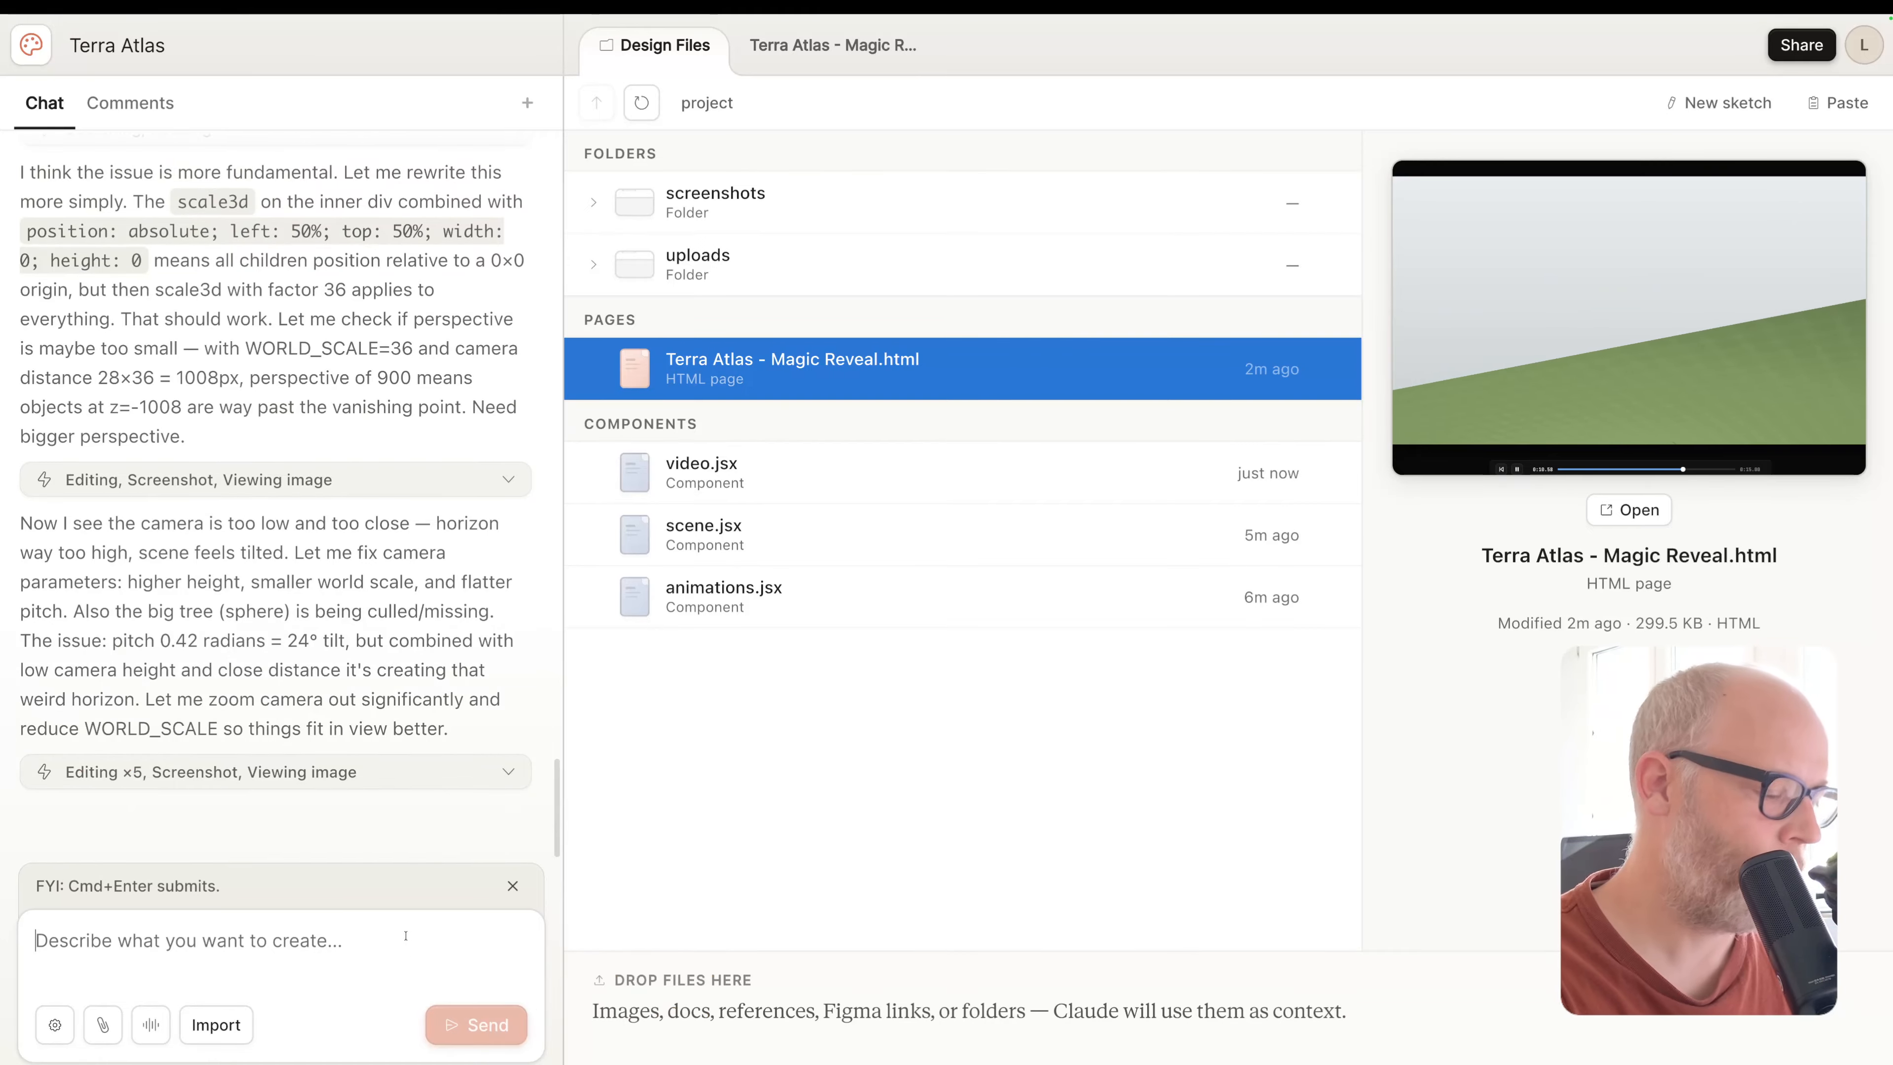
pyautogui.write('I like that ')
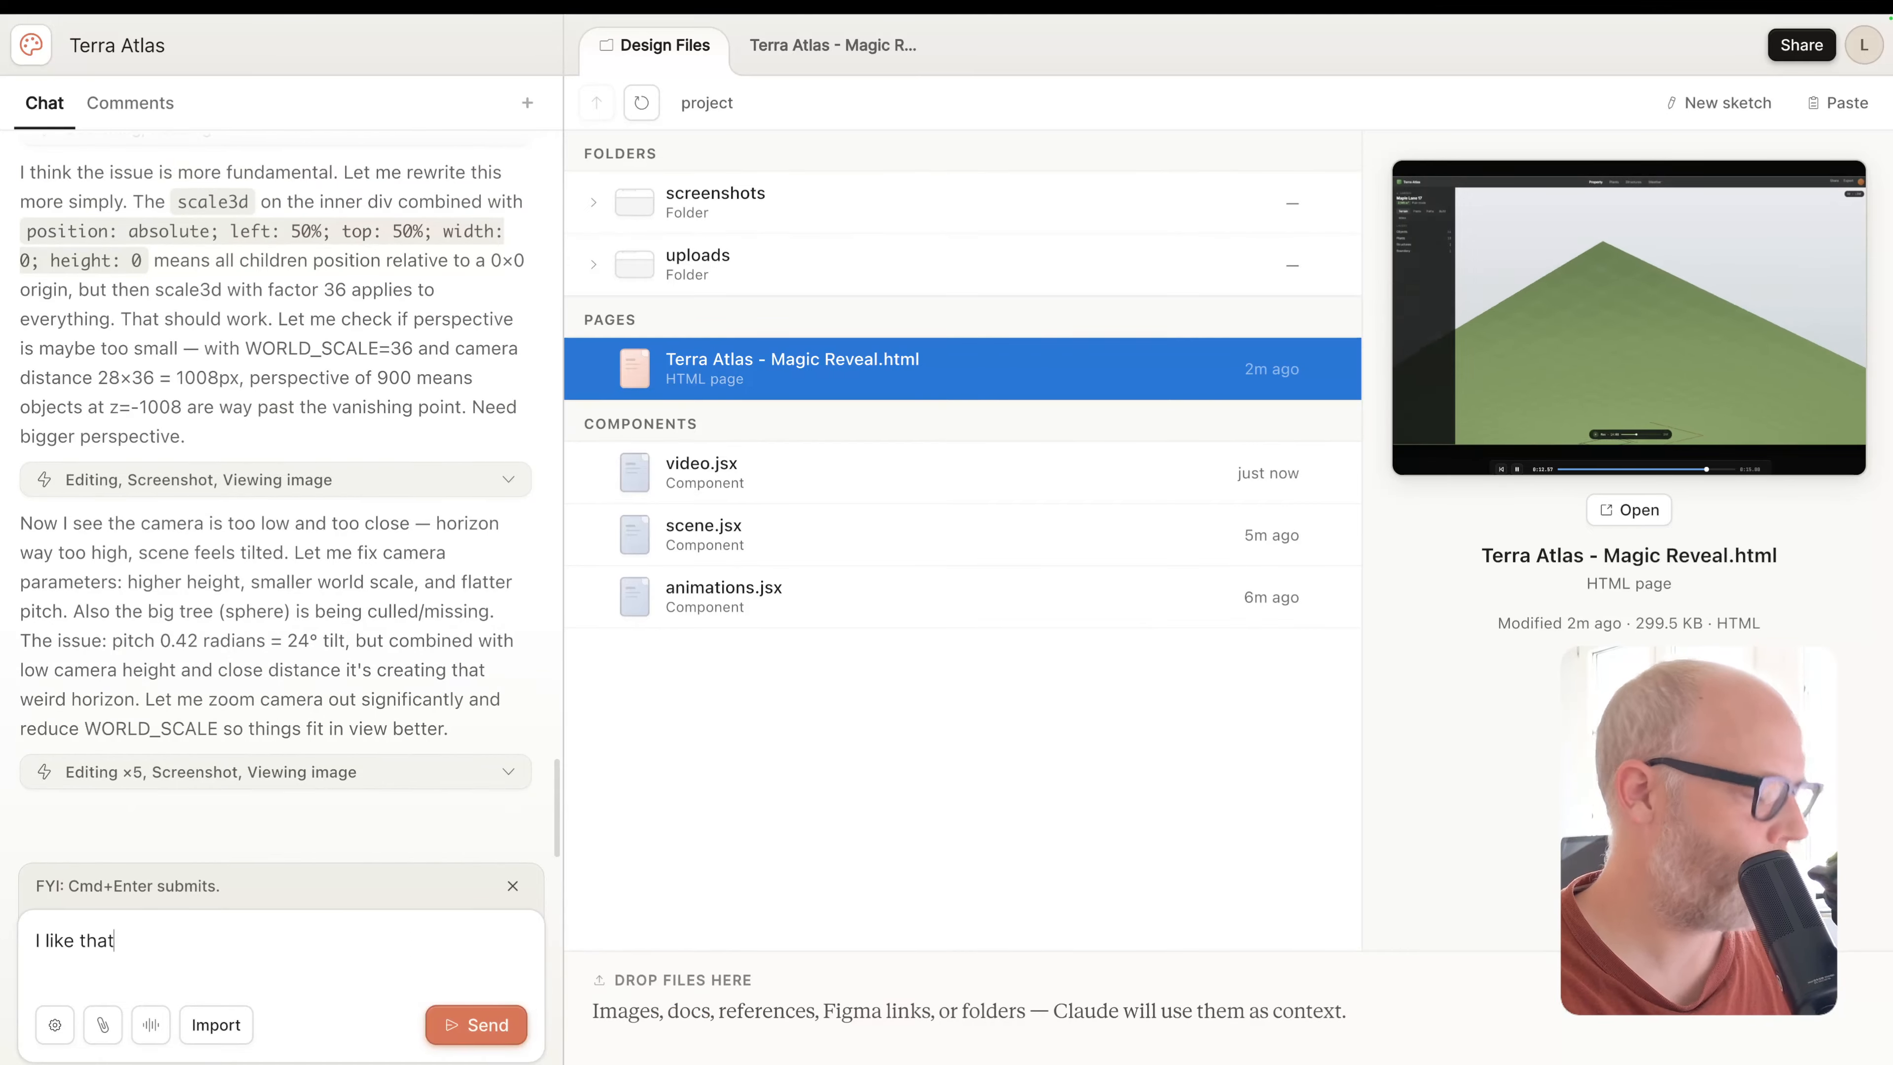
pyautogui.write('.. export')
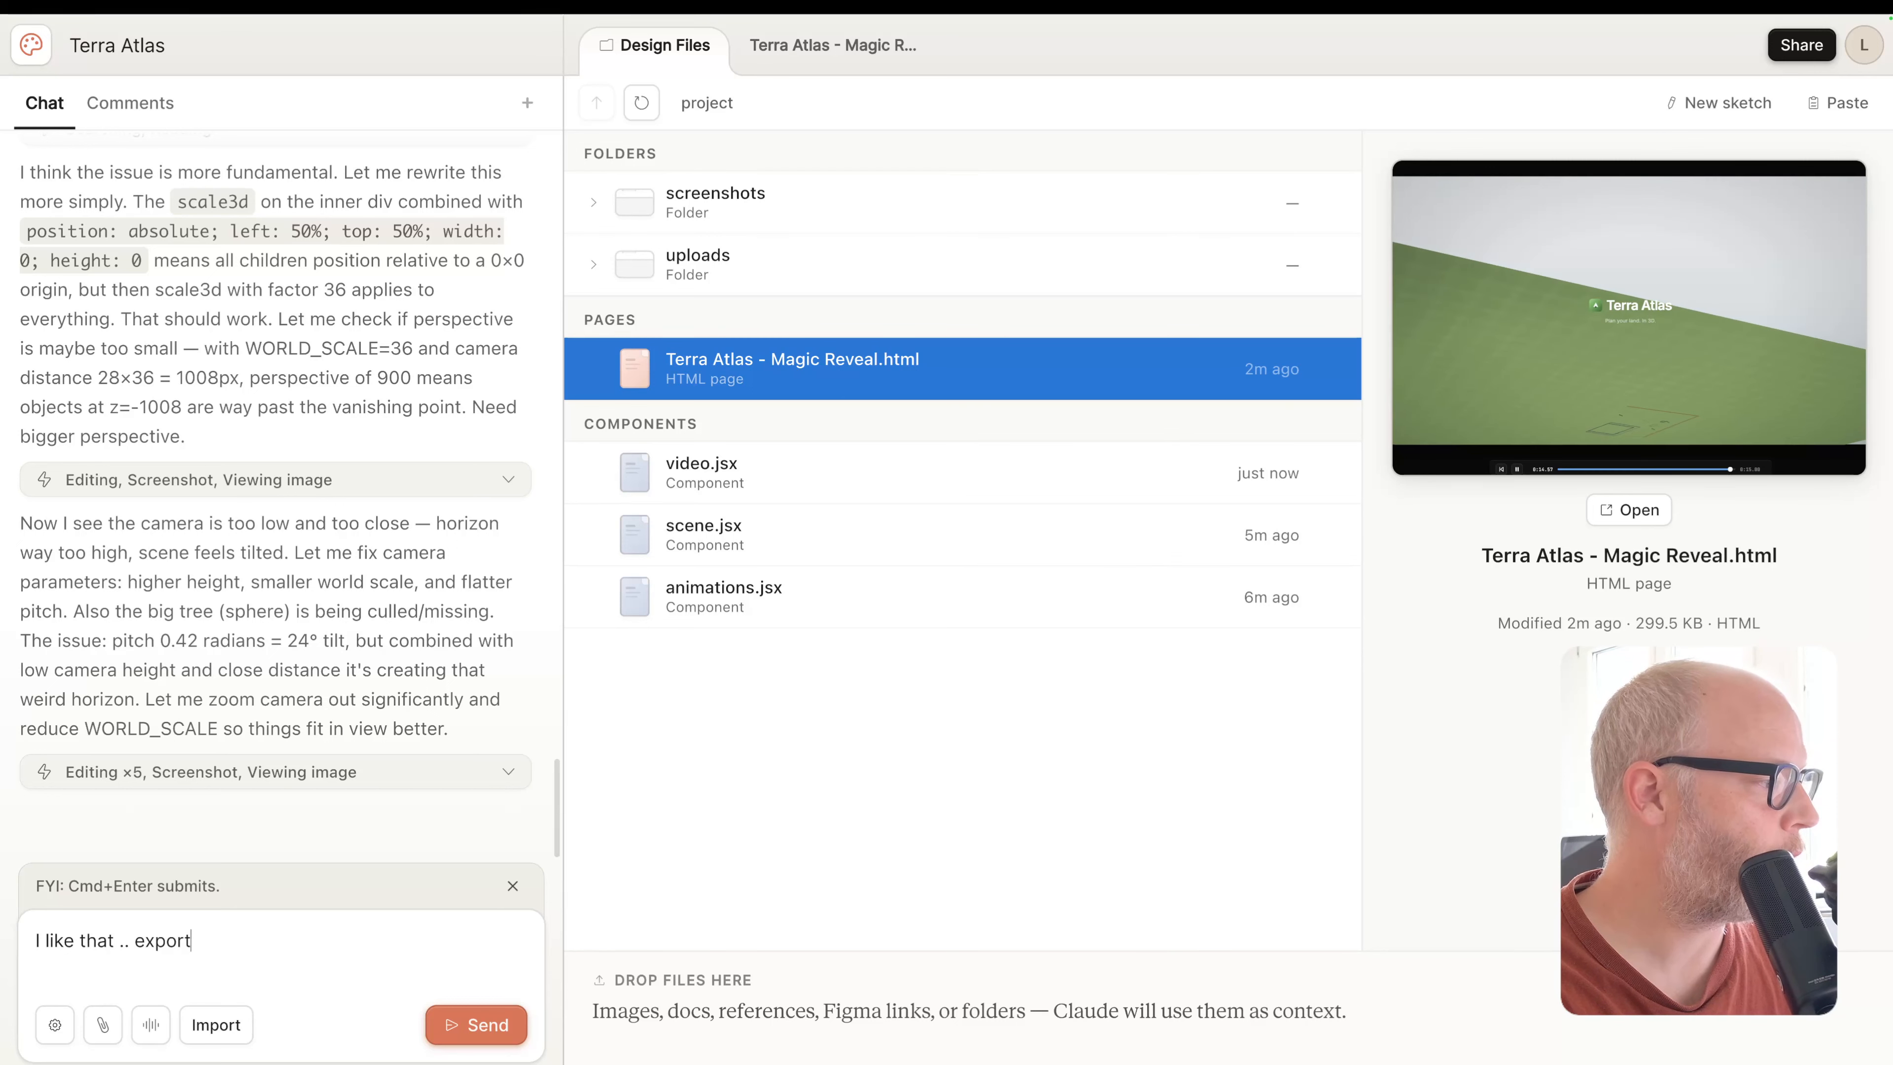
pyautogui.write(' as mp4')
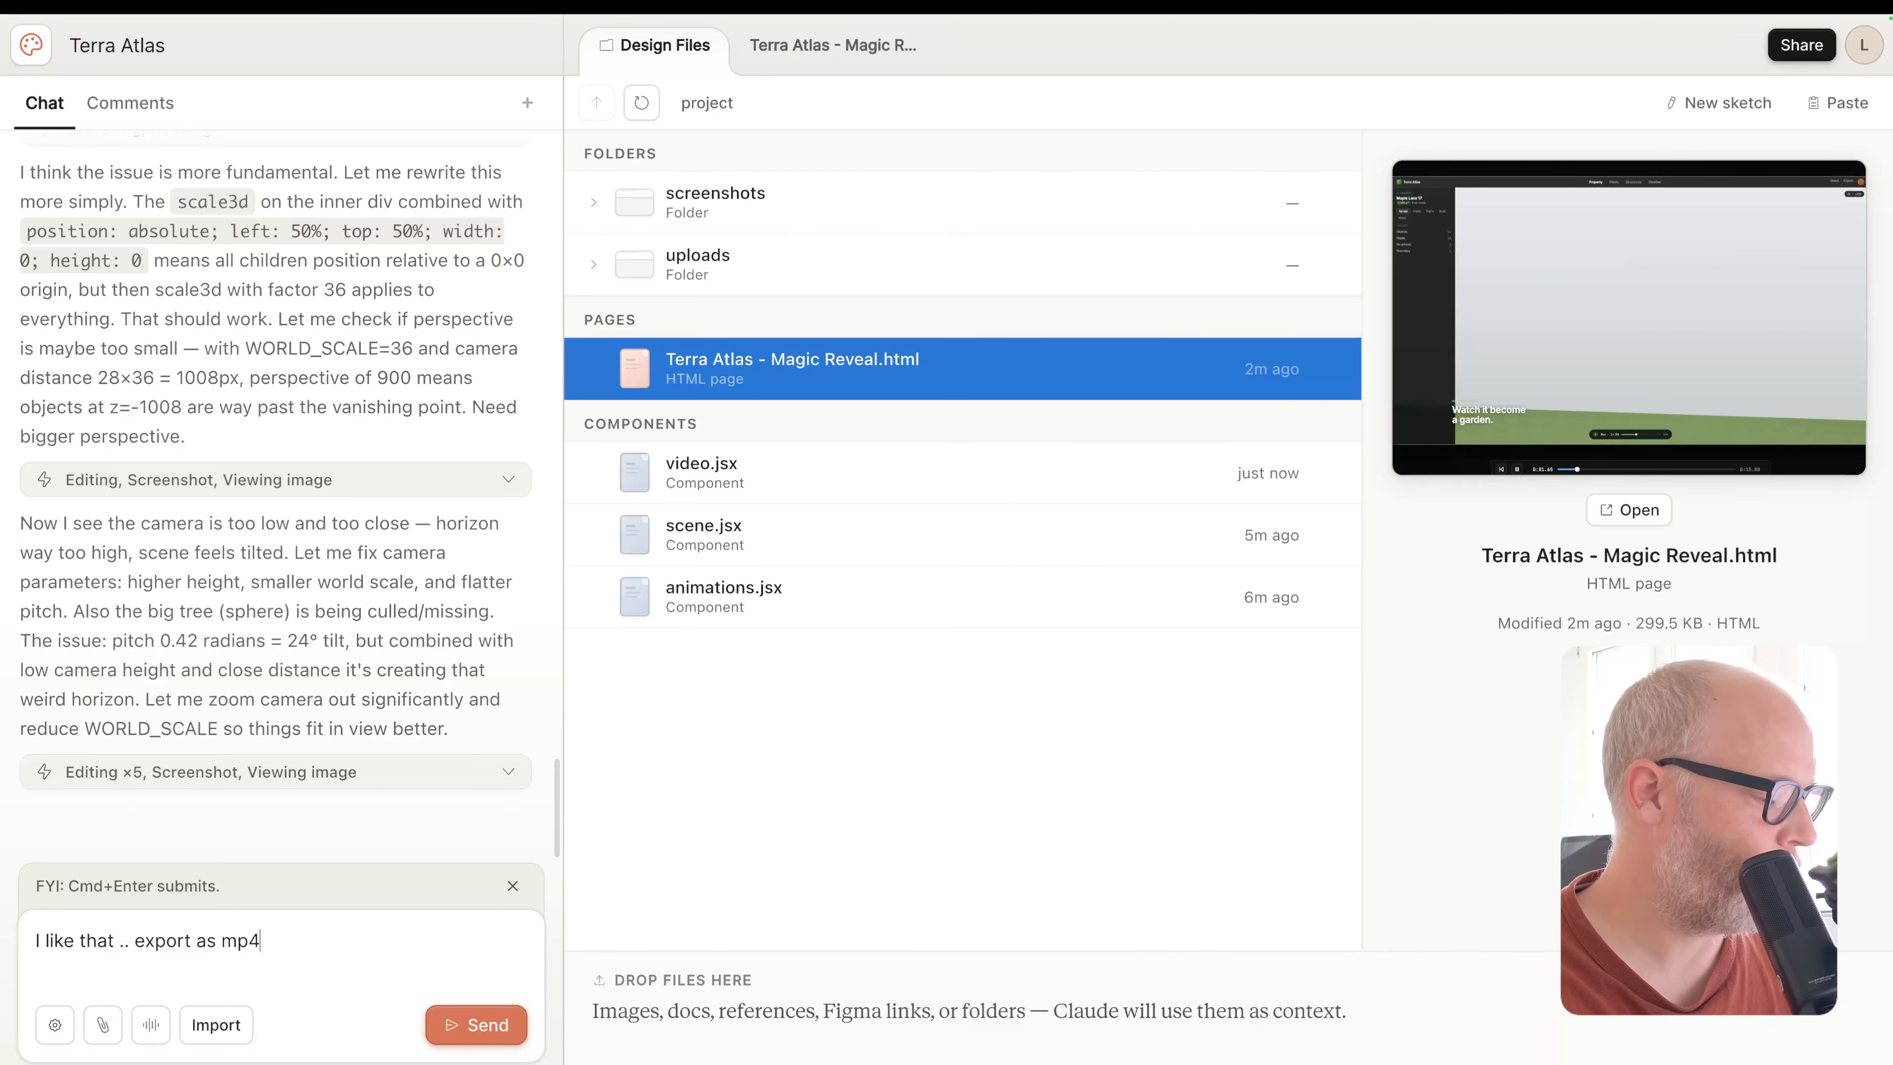
pyautogui.click(476, 1024)
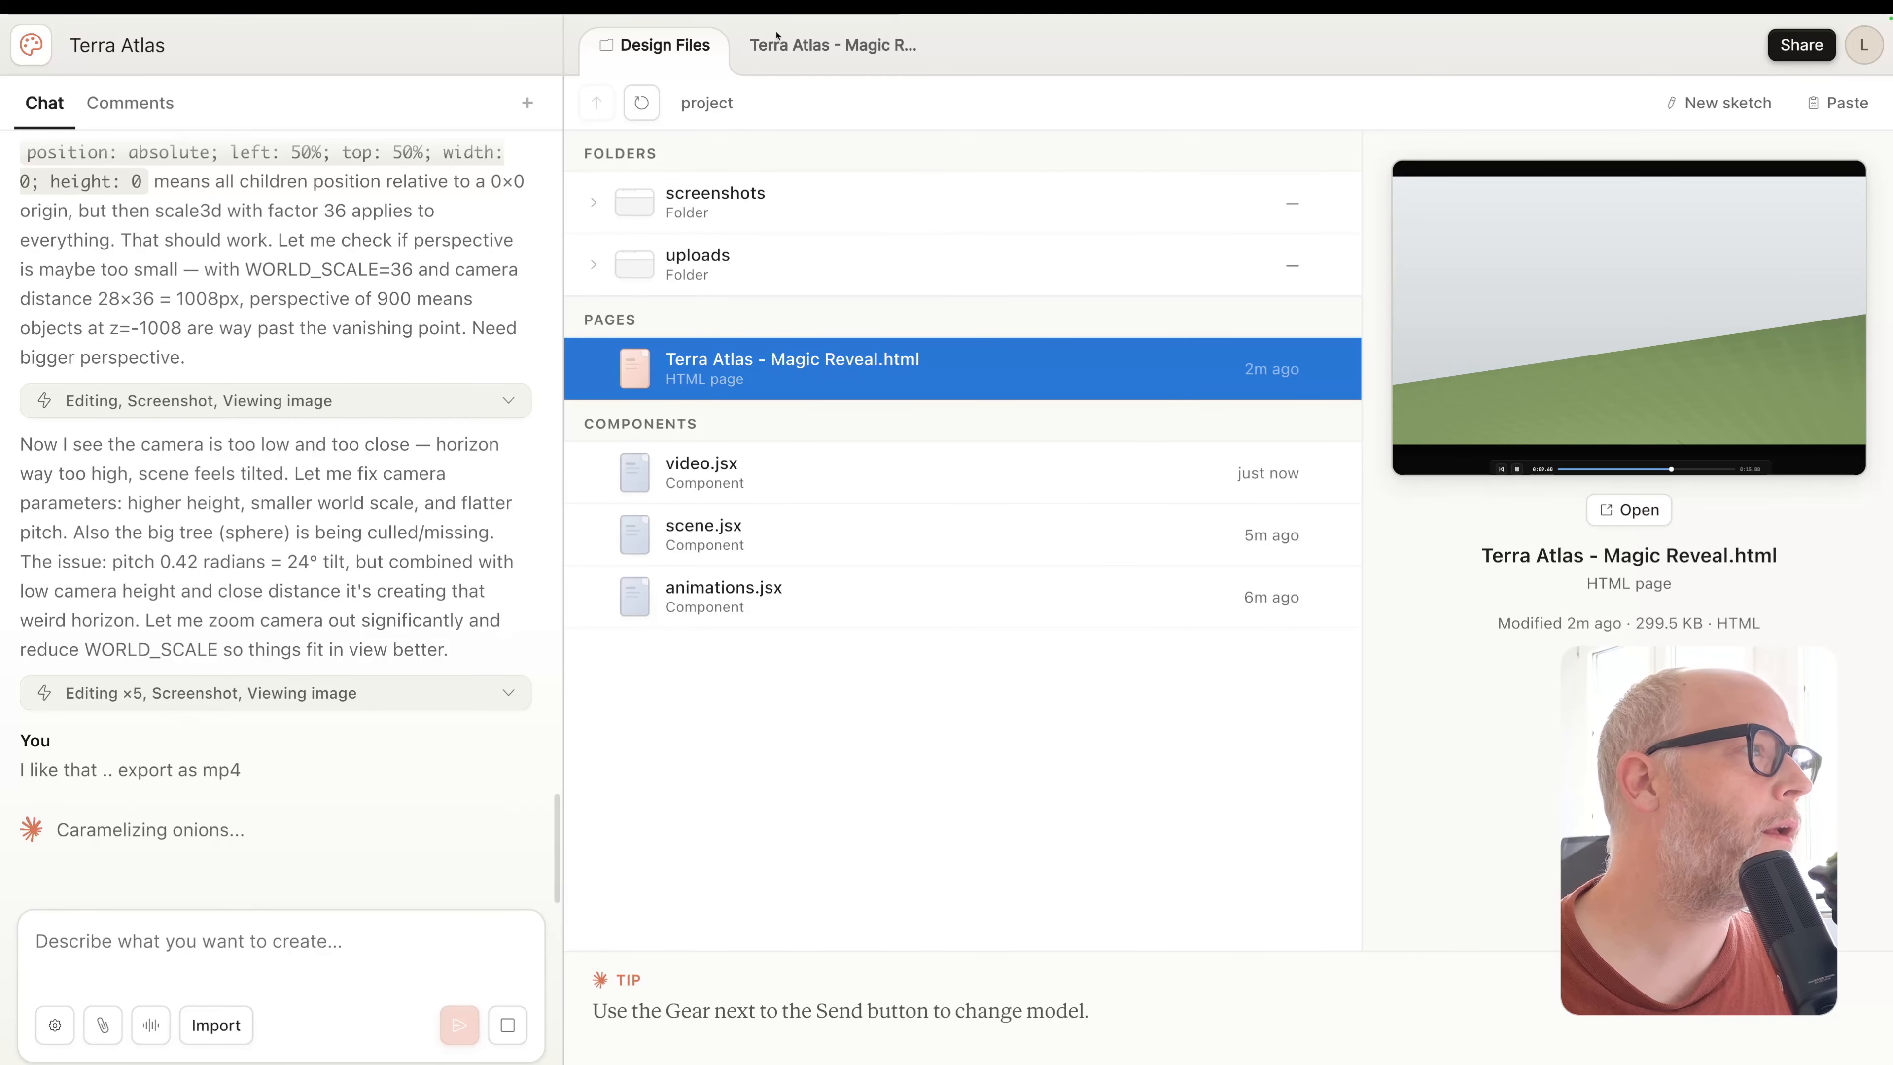
# Reopen Terra Atlas - Magic Reveal.html, turn off Tweaks, and check the presentation options and the project's design files
pyautogui.click(1651, 507)
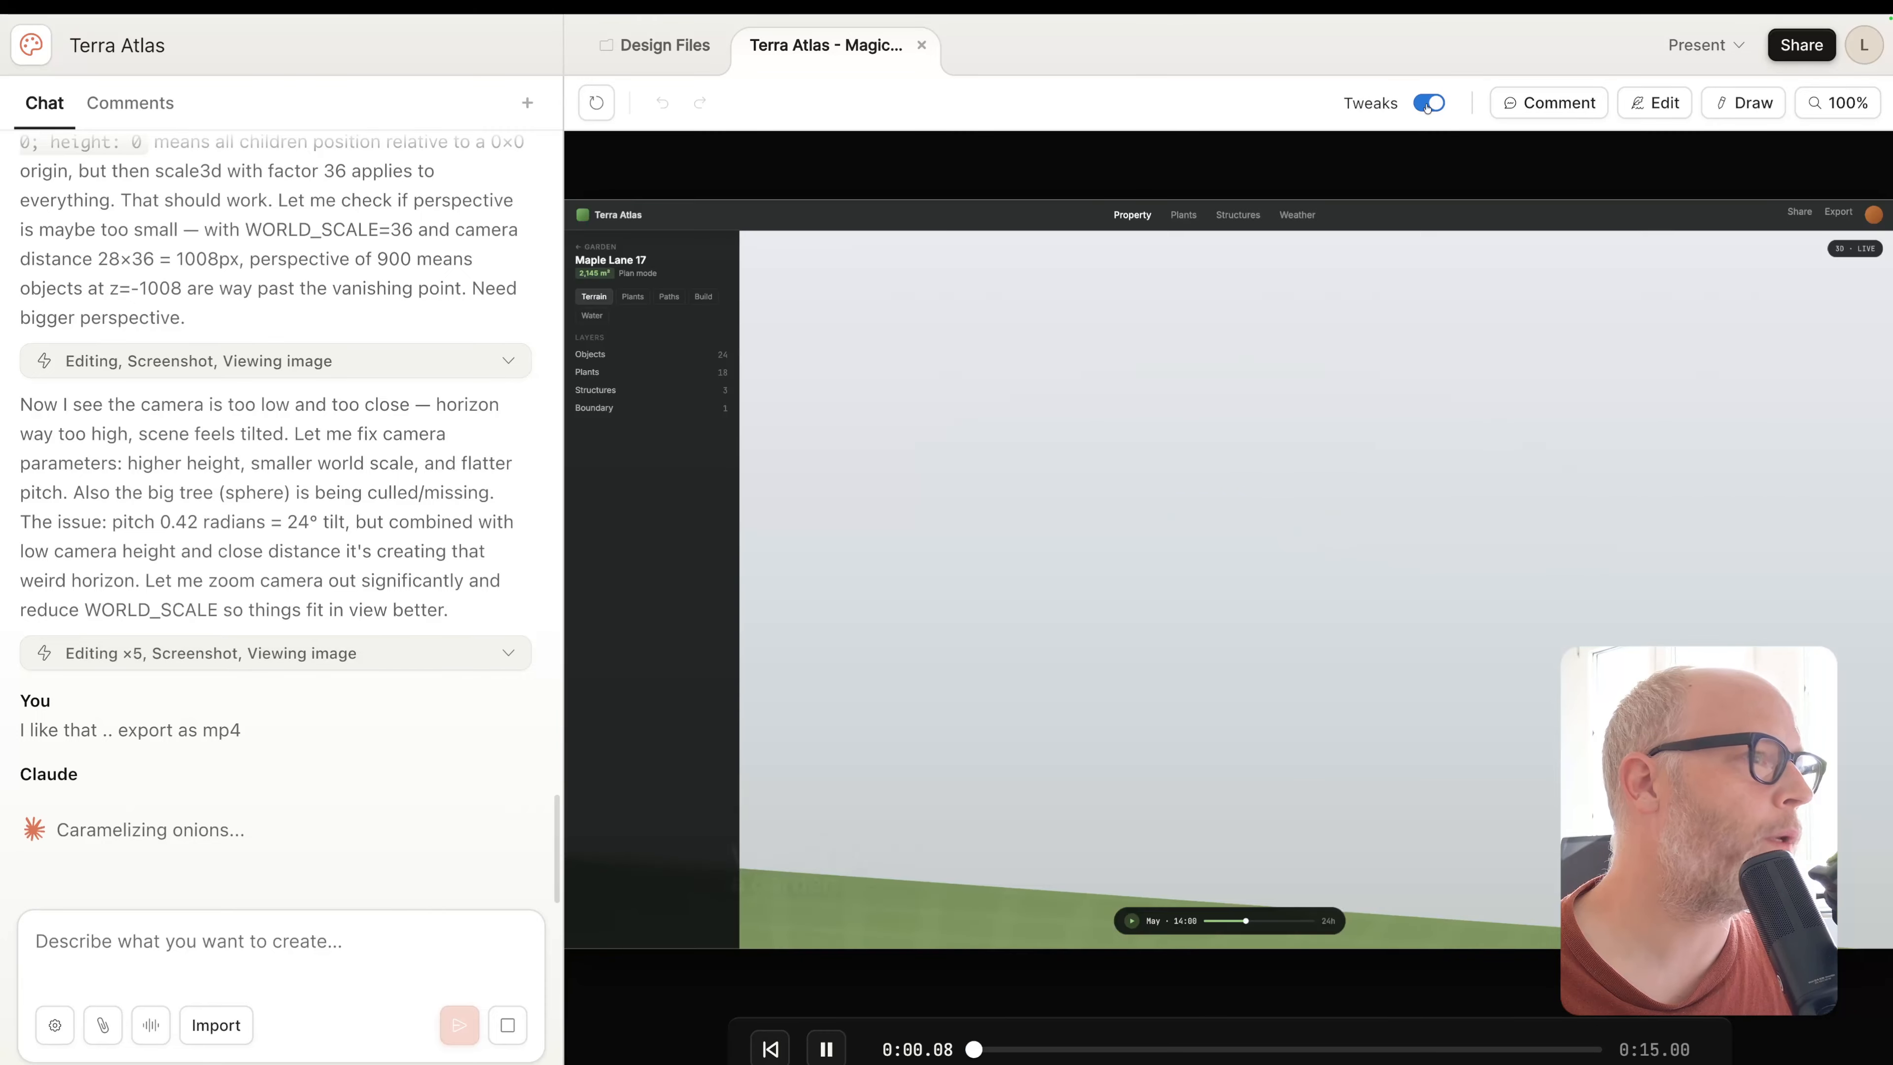
pyautogui.click(1426, 105)
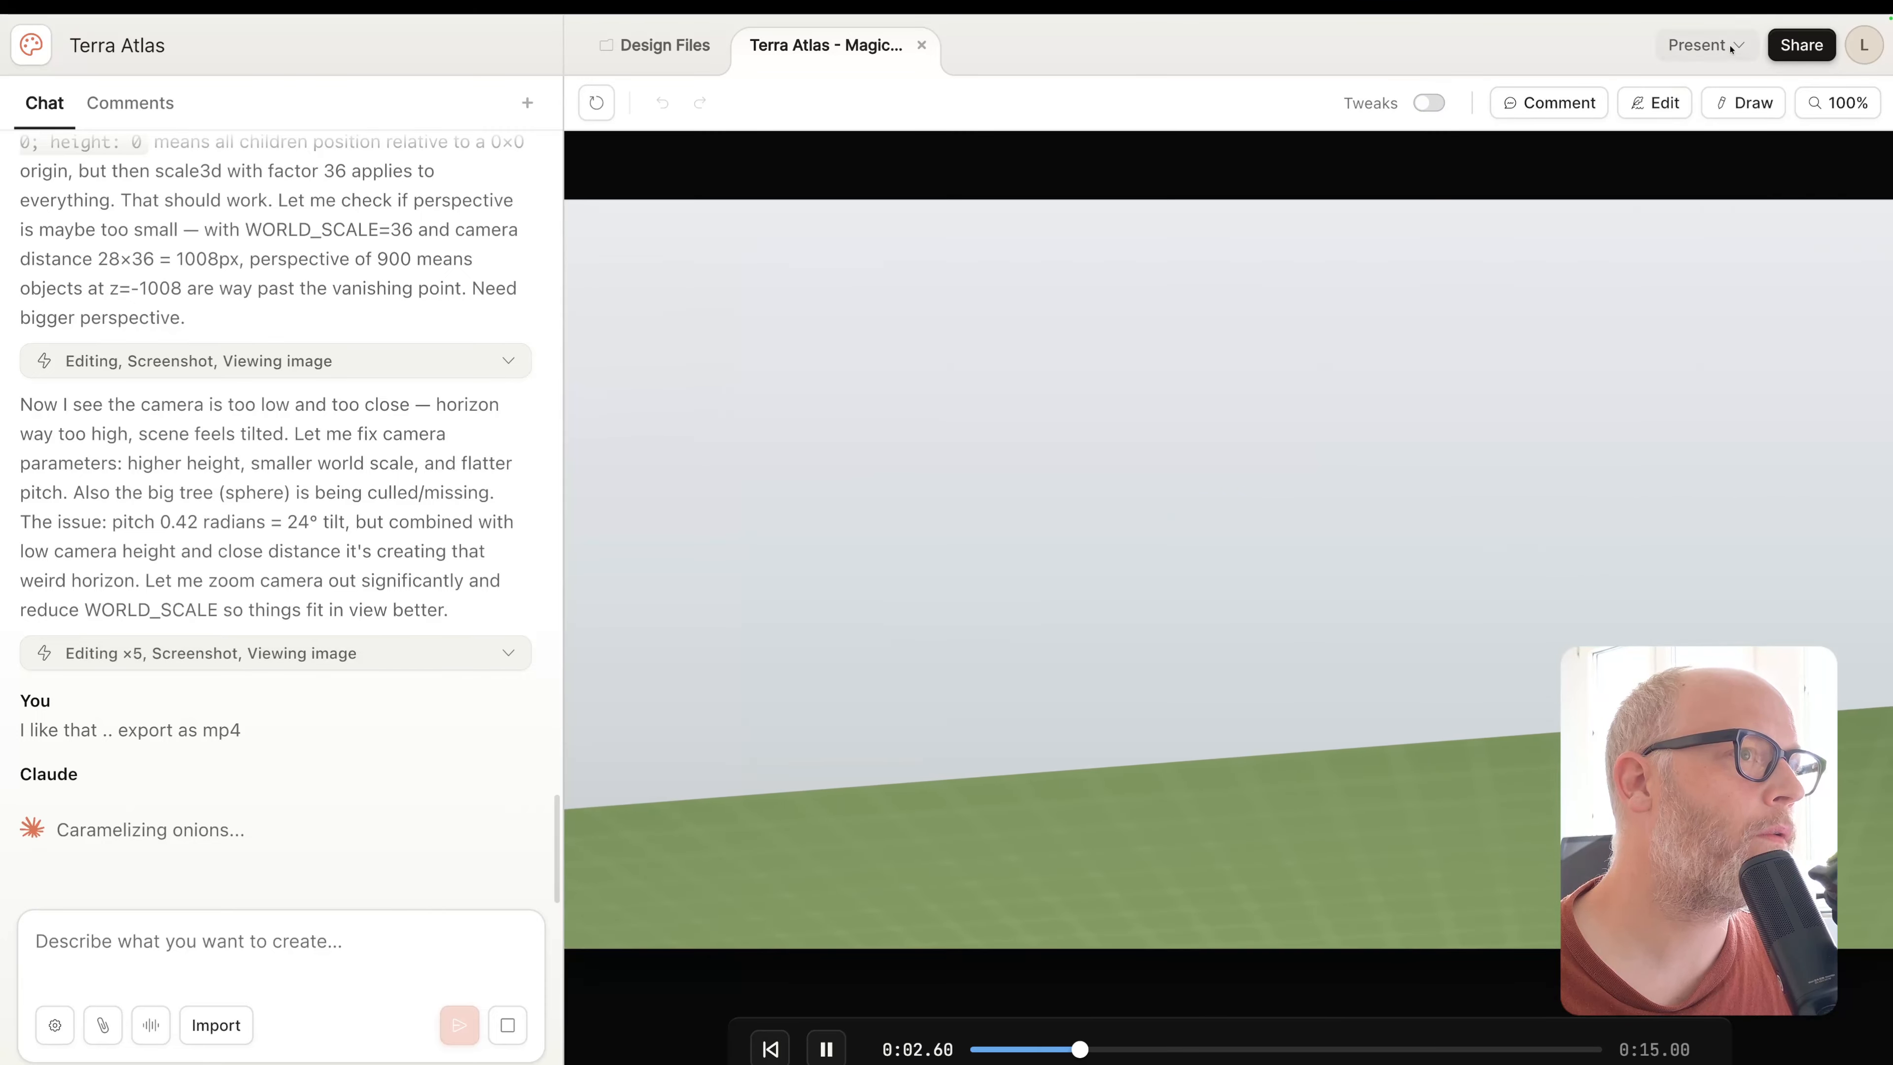
pyautogui.click(1705, 45)
pyautogui.click(1615, 49)
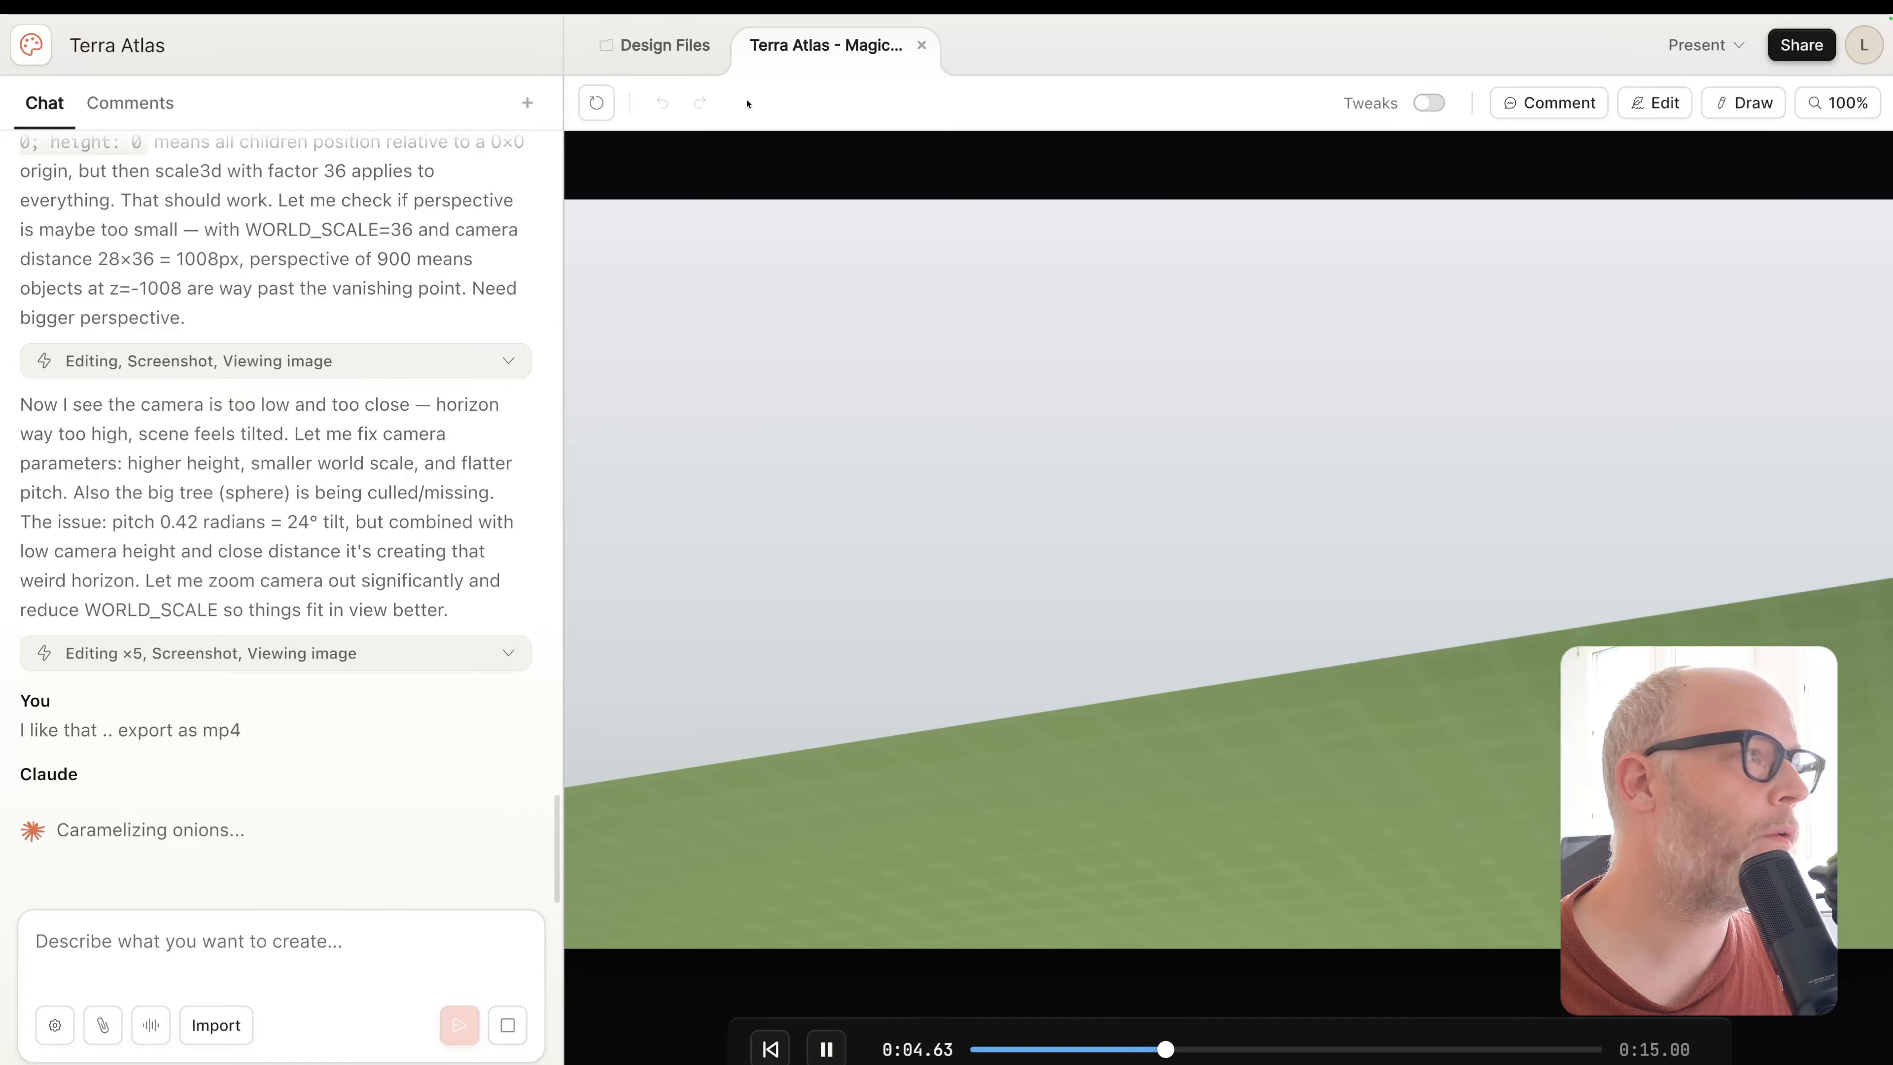
pyautogui.click(622, 57)
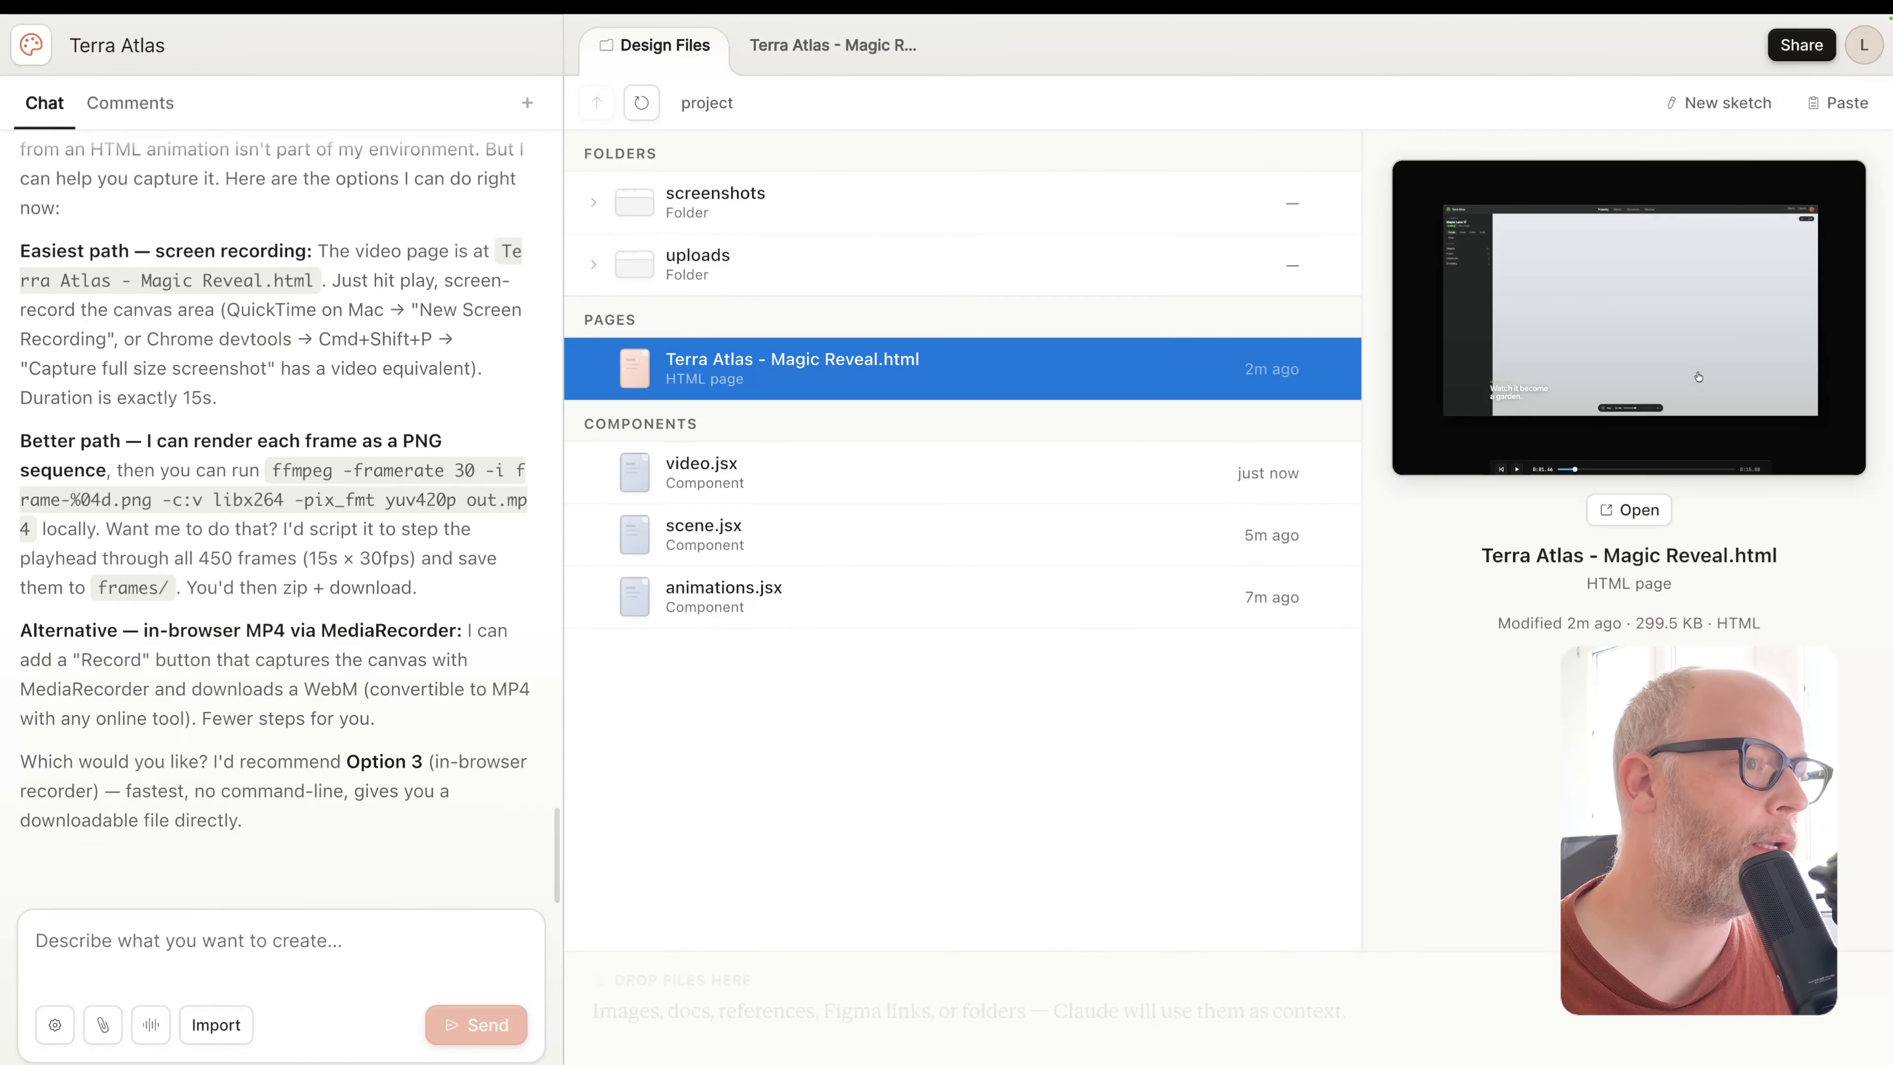
pyautogui.click(829, 67)
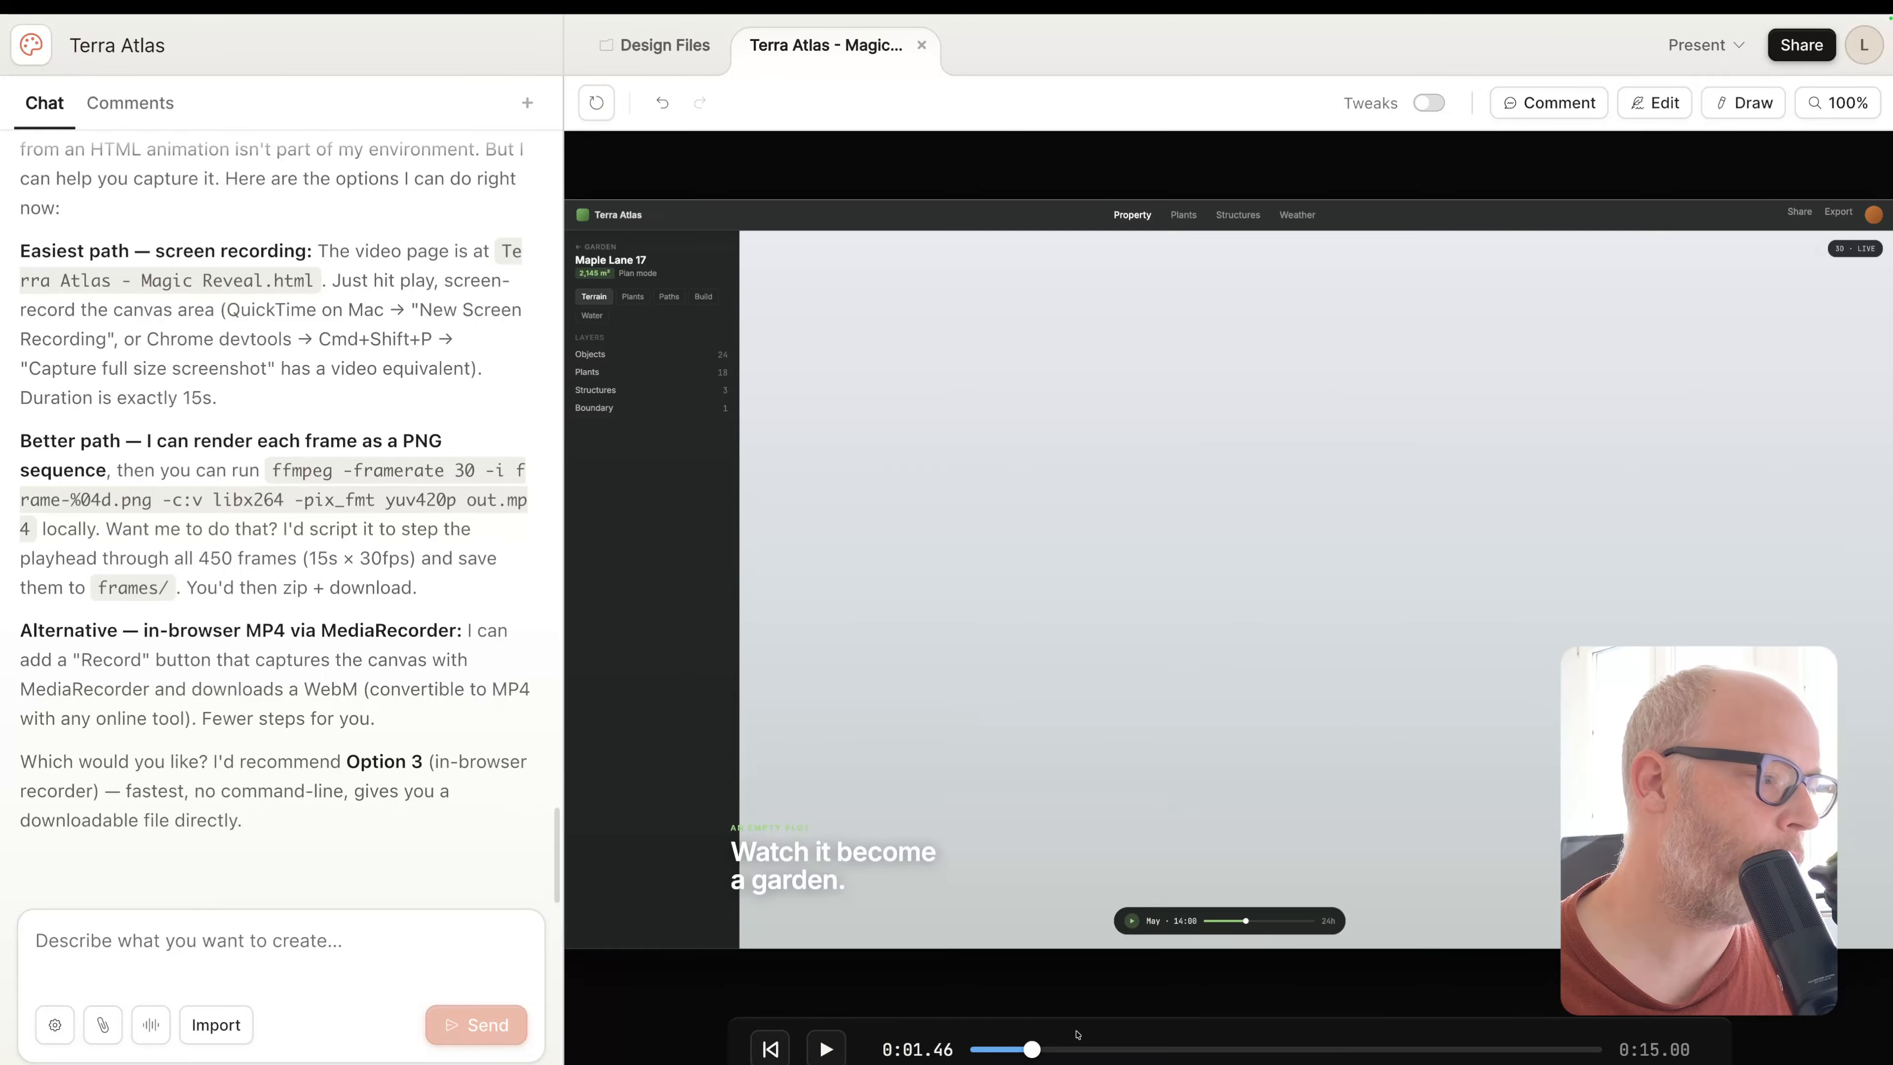
# Replay the animation from the start, pause it, and read Claude's export options in the chat
pyautogui.click(773, 1049)
pyautogui.click(773, 1048)
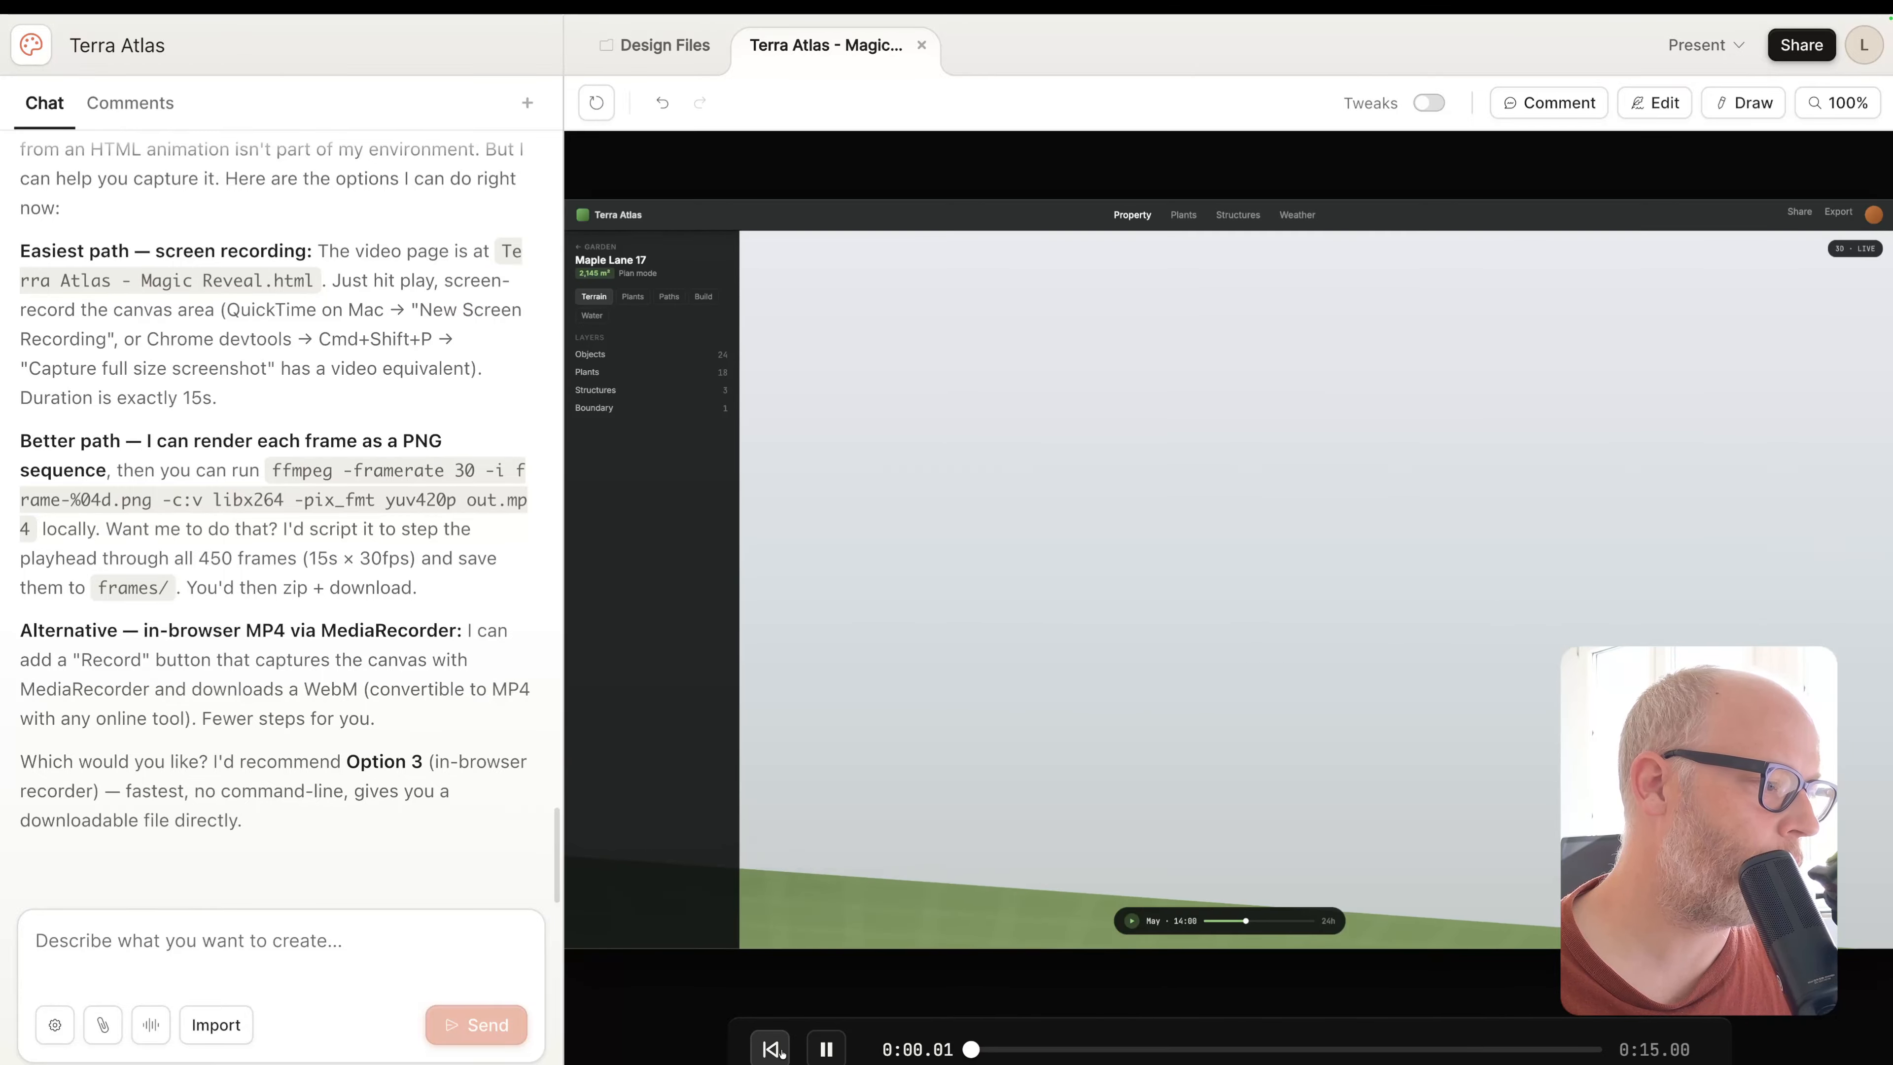
pyautogui.click(826, 1049)
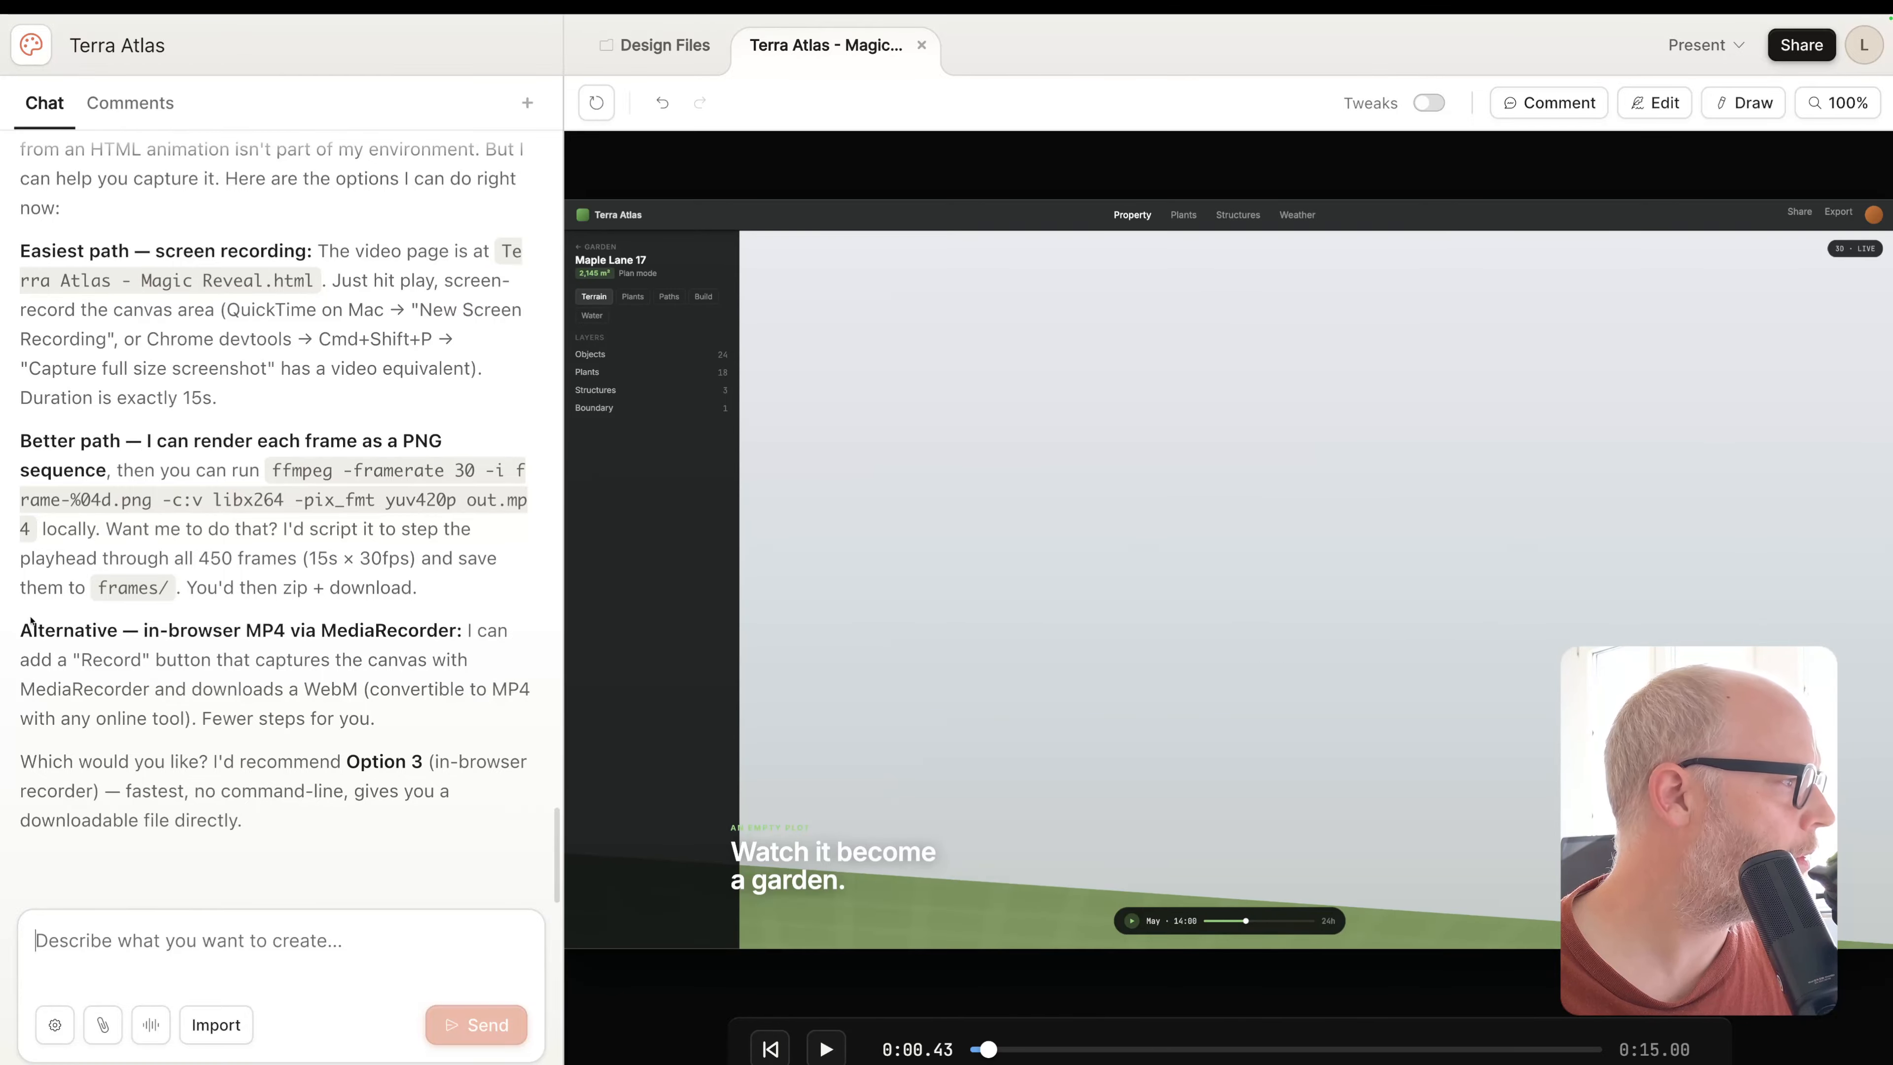
pyautogui.moveTo(31, 620); pyautogui.dragTo(265, 794)
pyautogui.moveTo(58, 439); pyautogui.dragTo(442, 441)
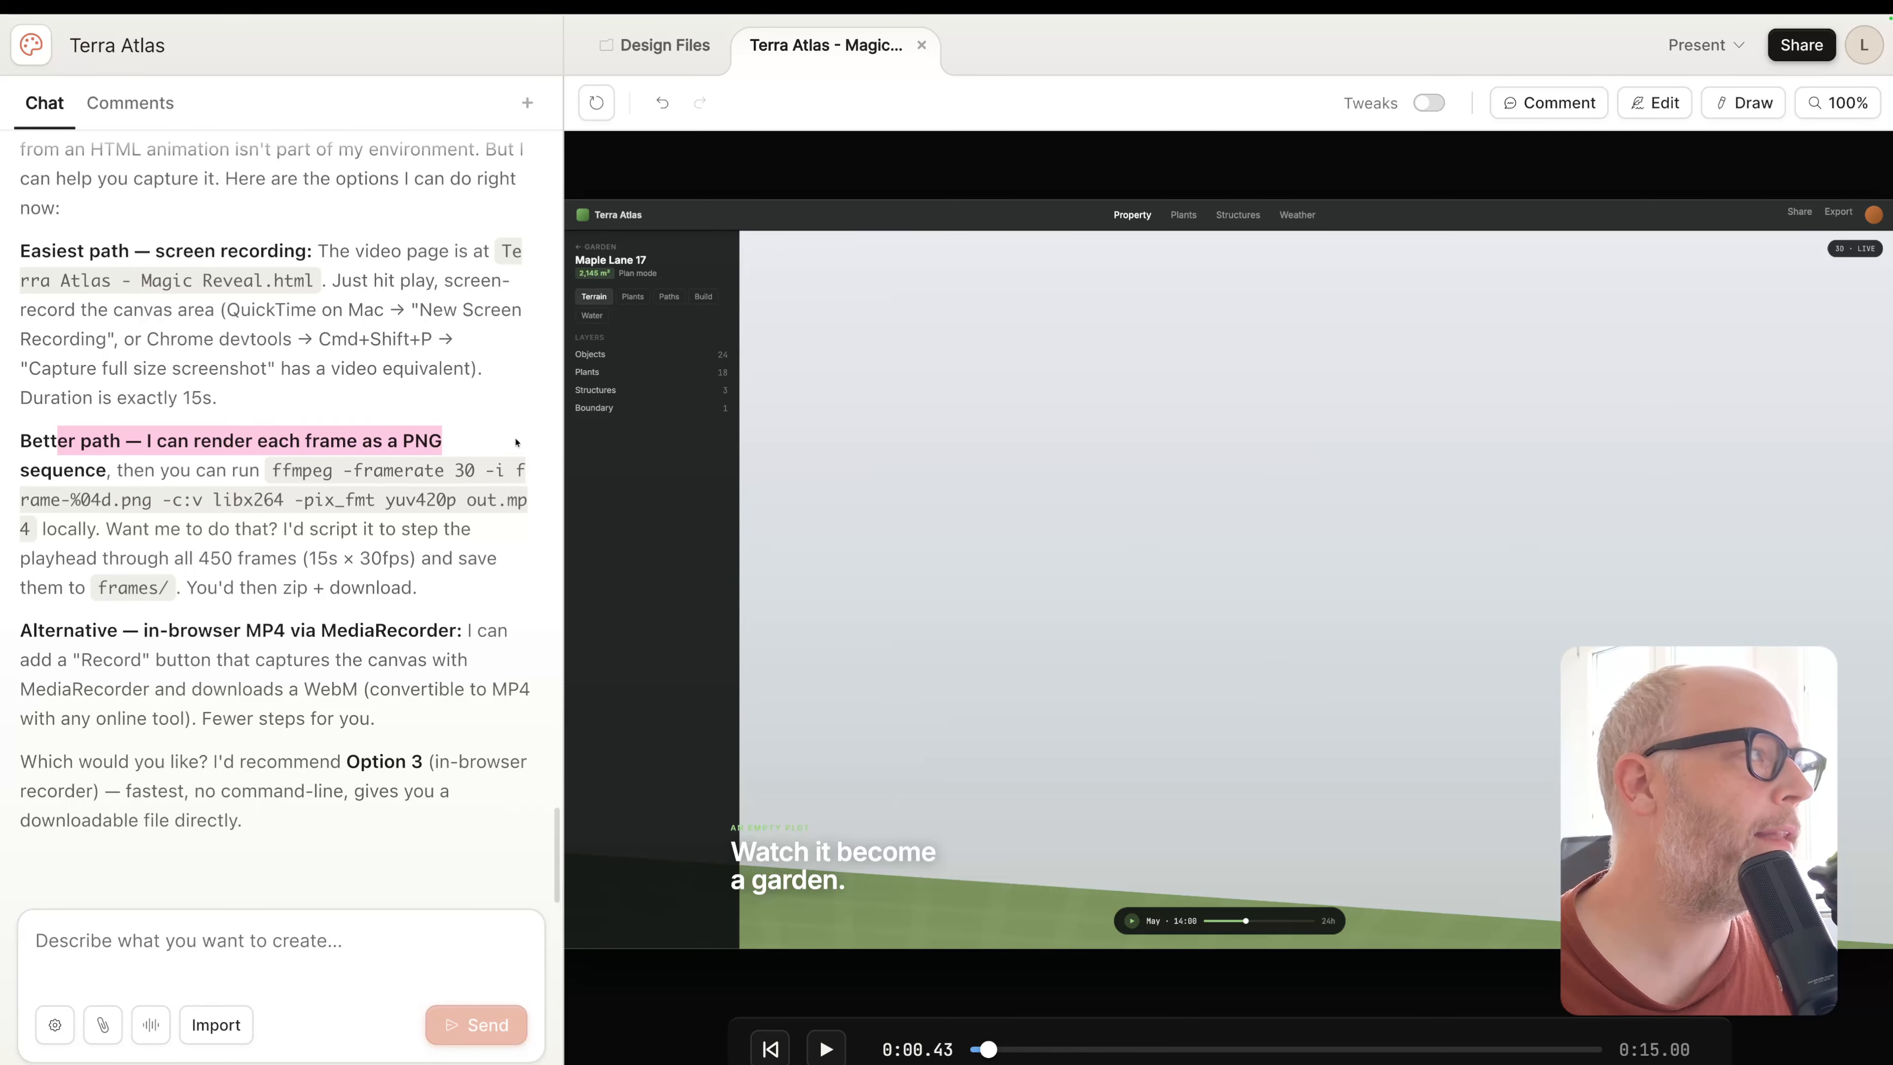
# Download Terra Atlas - Magic Reveal.html from the project's design files
pyautogui.click(656, 45)
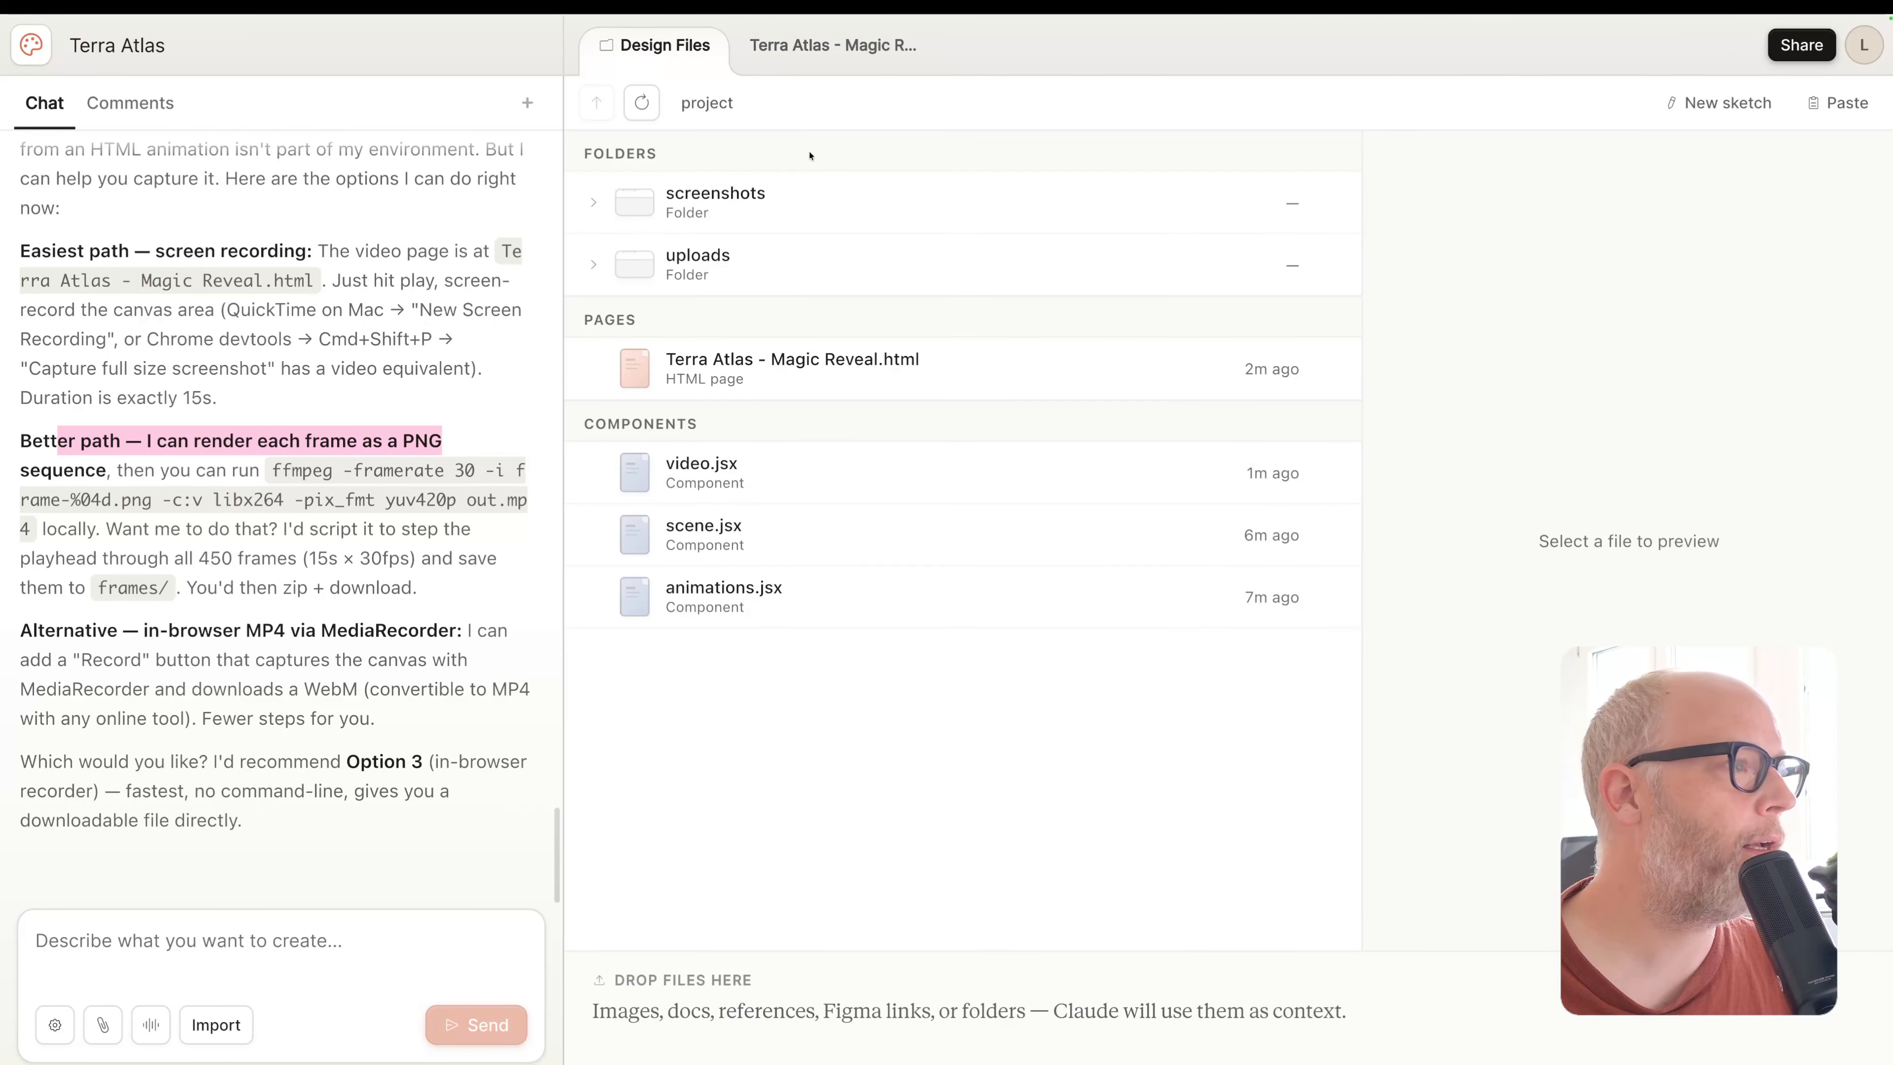
pyautogui.click(1284, 369)
pyautogui.click(1326, 368)
pyautogui.click(1363, 408)
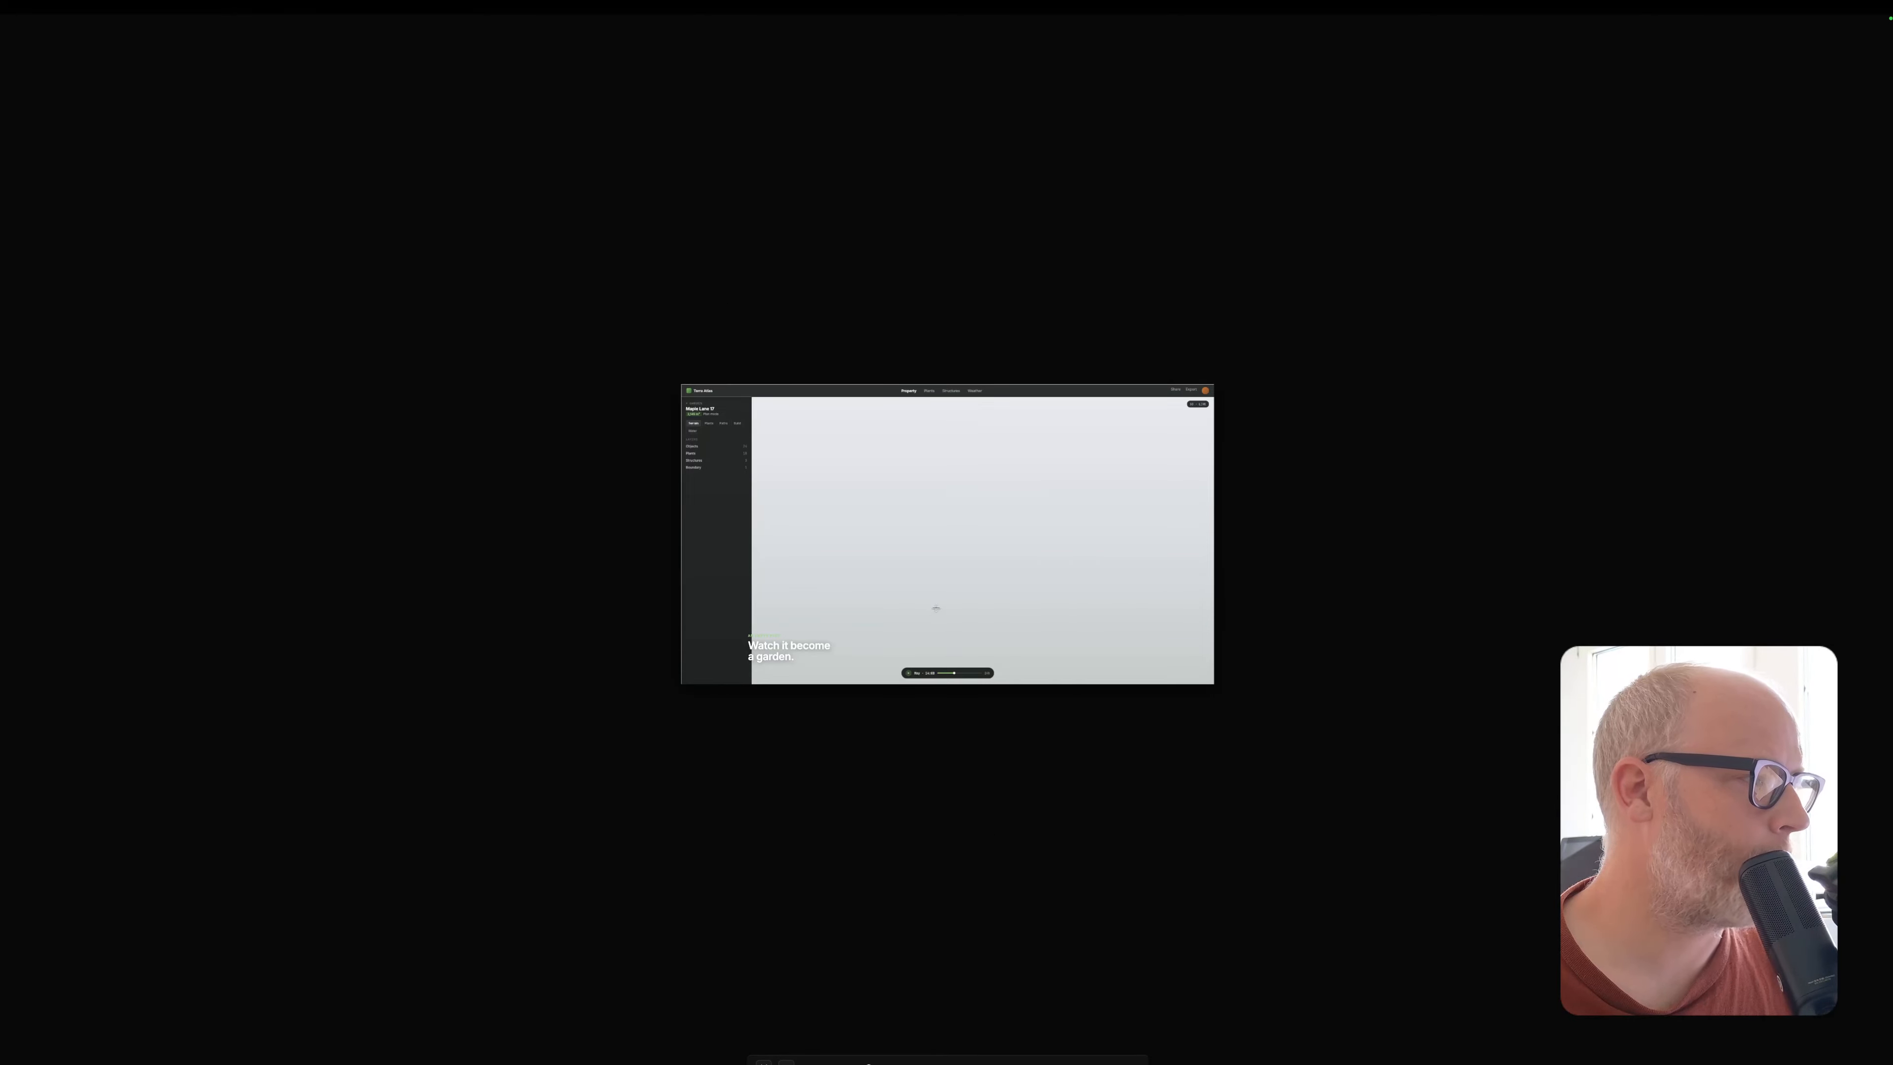
# Inspect the downloaded Magic Reveal page in the browser and return to the Claude Design project
pyautogui.hotkey('ctrl', 'a')
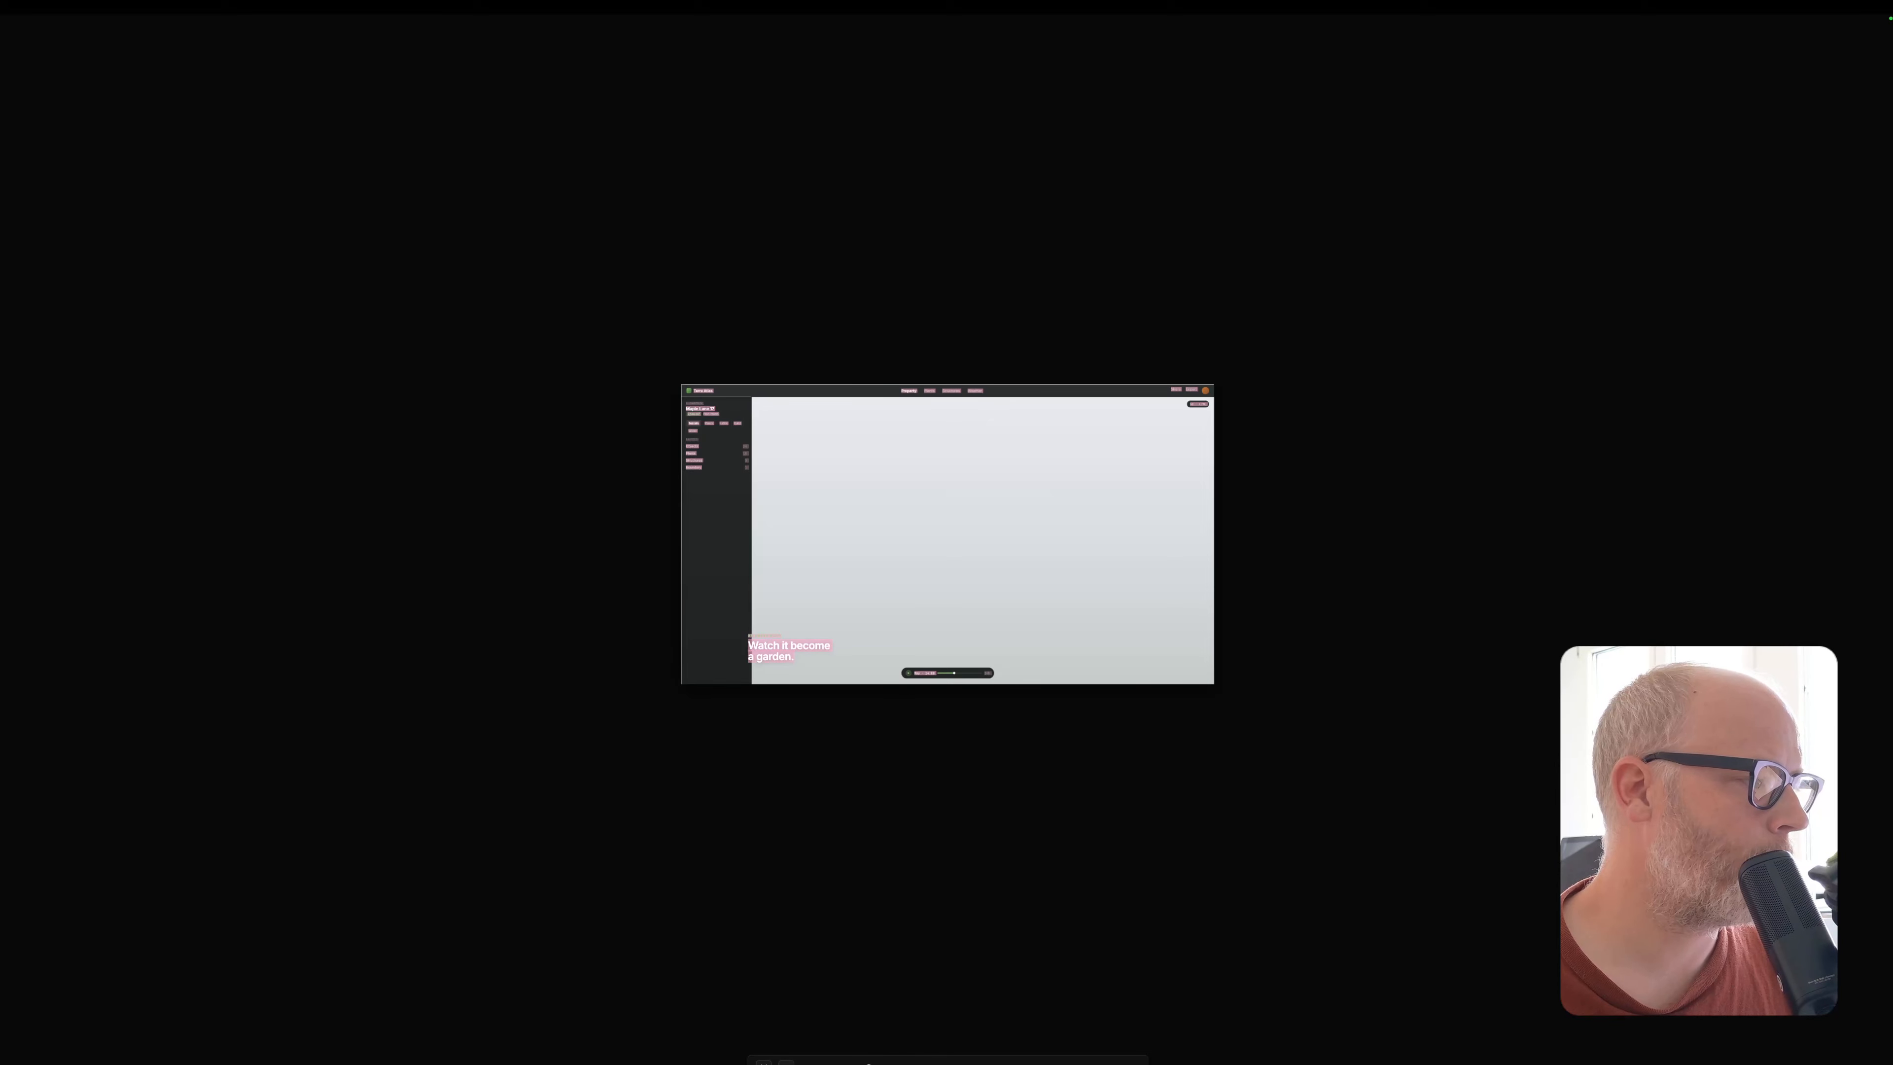
pyautogui.moveTo(568, 13)
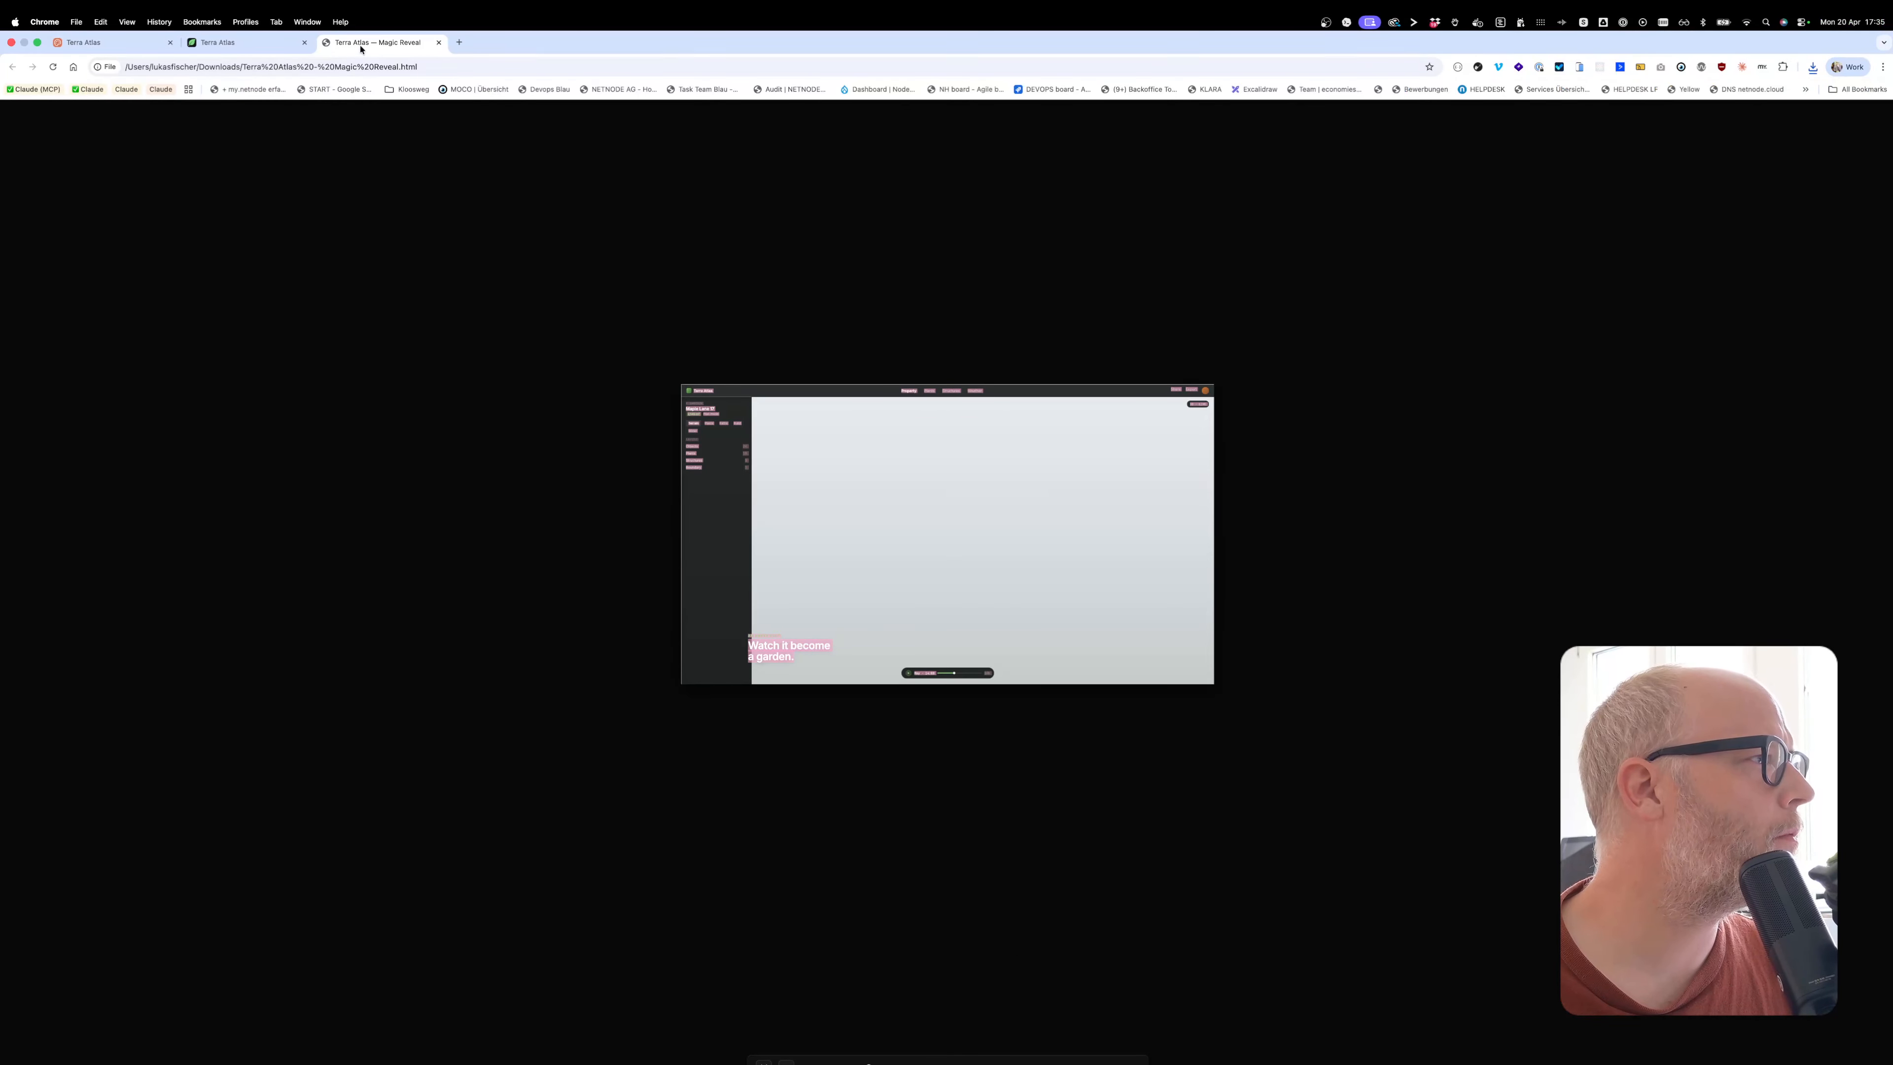
pyautogui.click(977, 791)
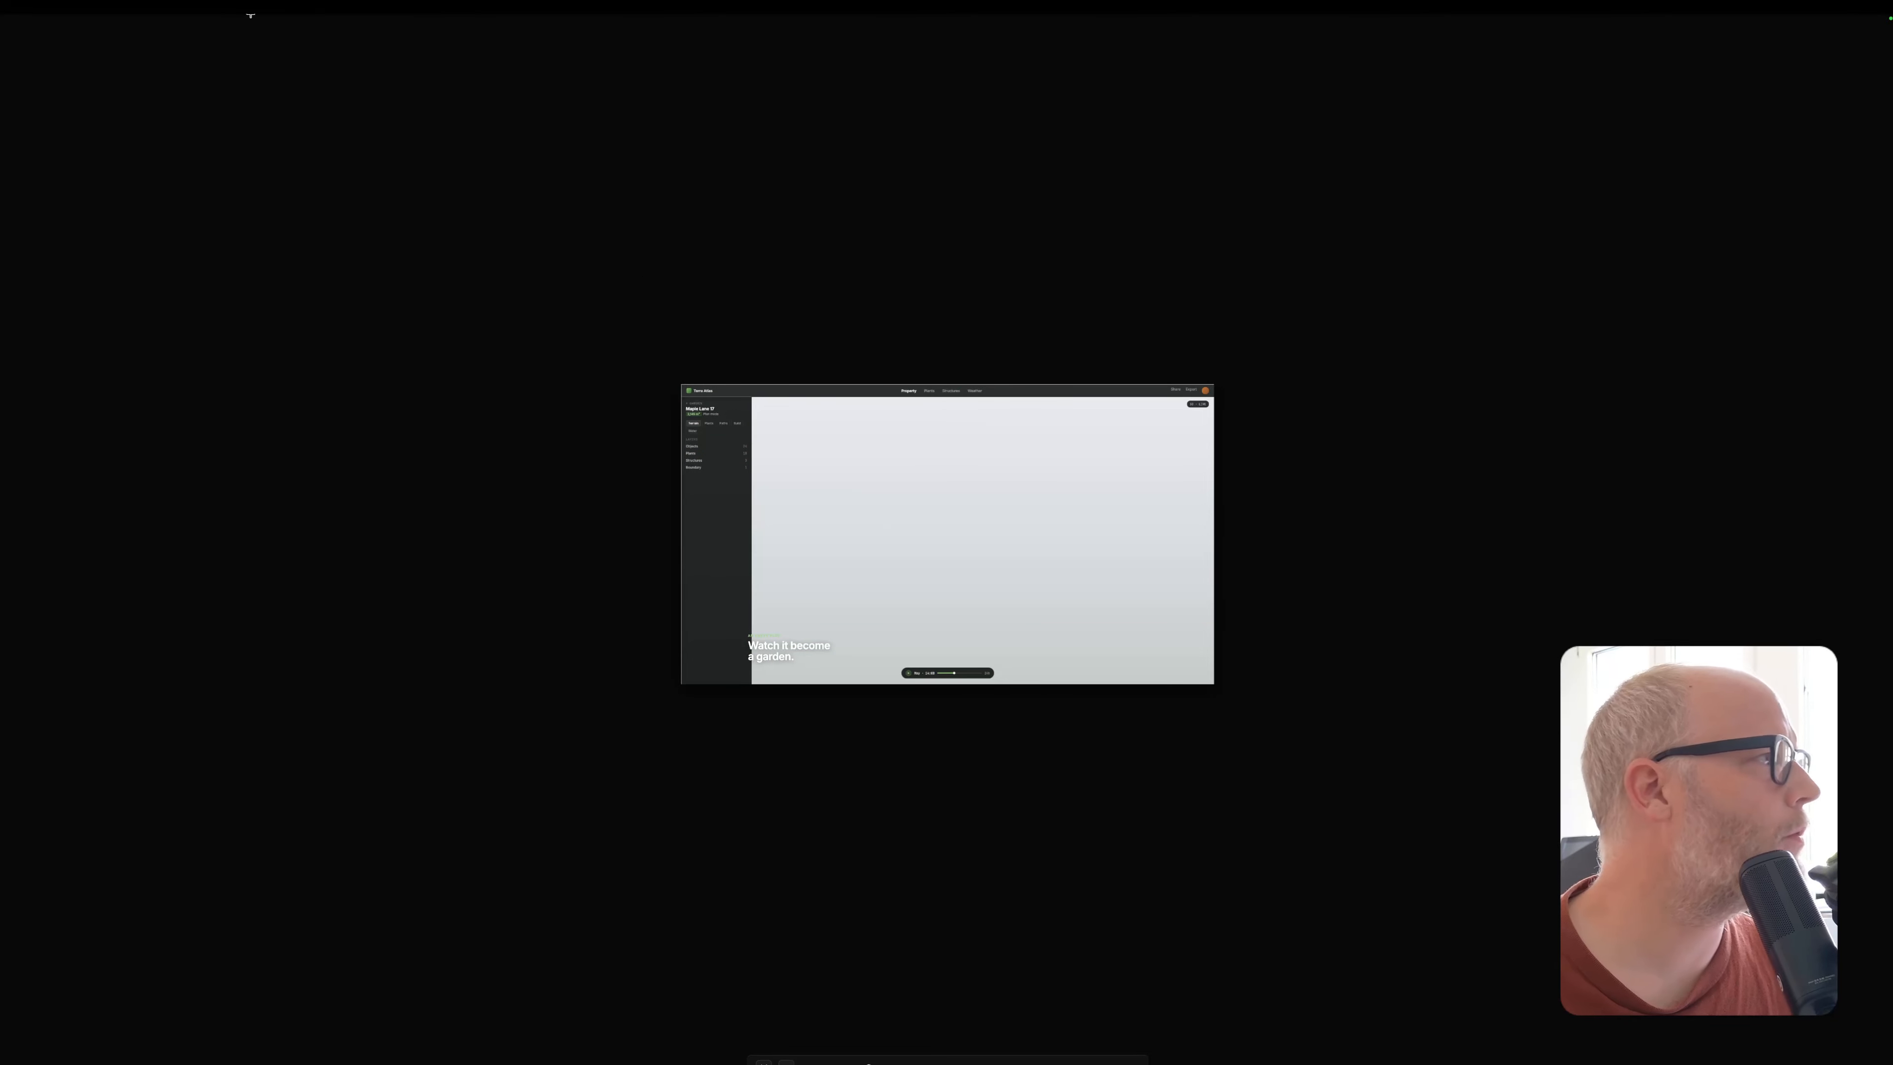
pyautogui.moveTo(250, 15)
pyautogui.click(112, 43)
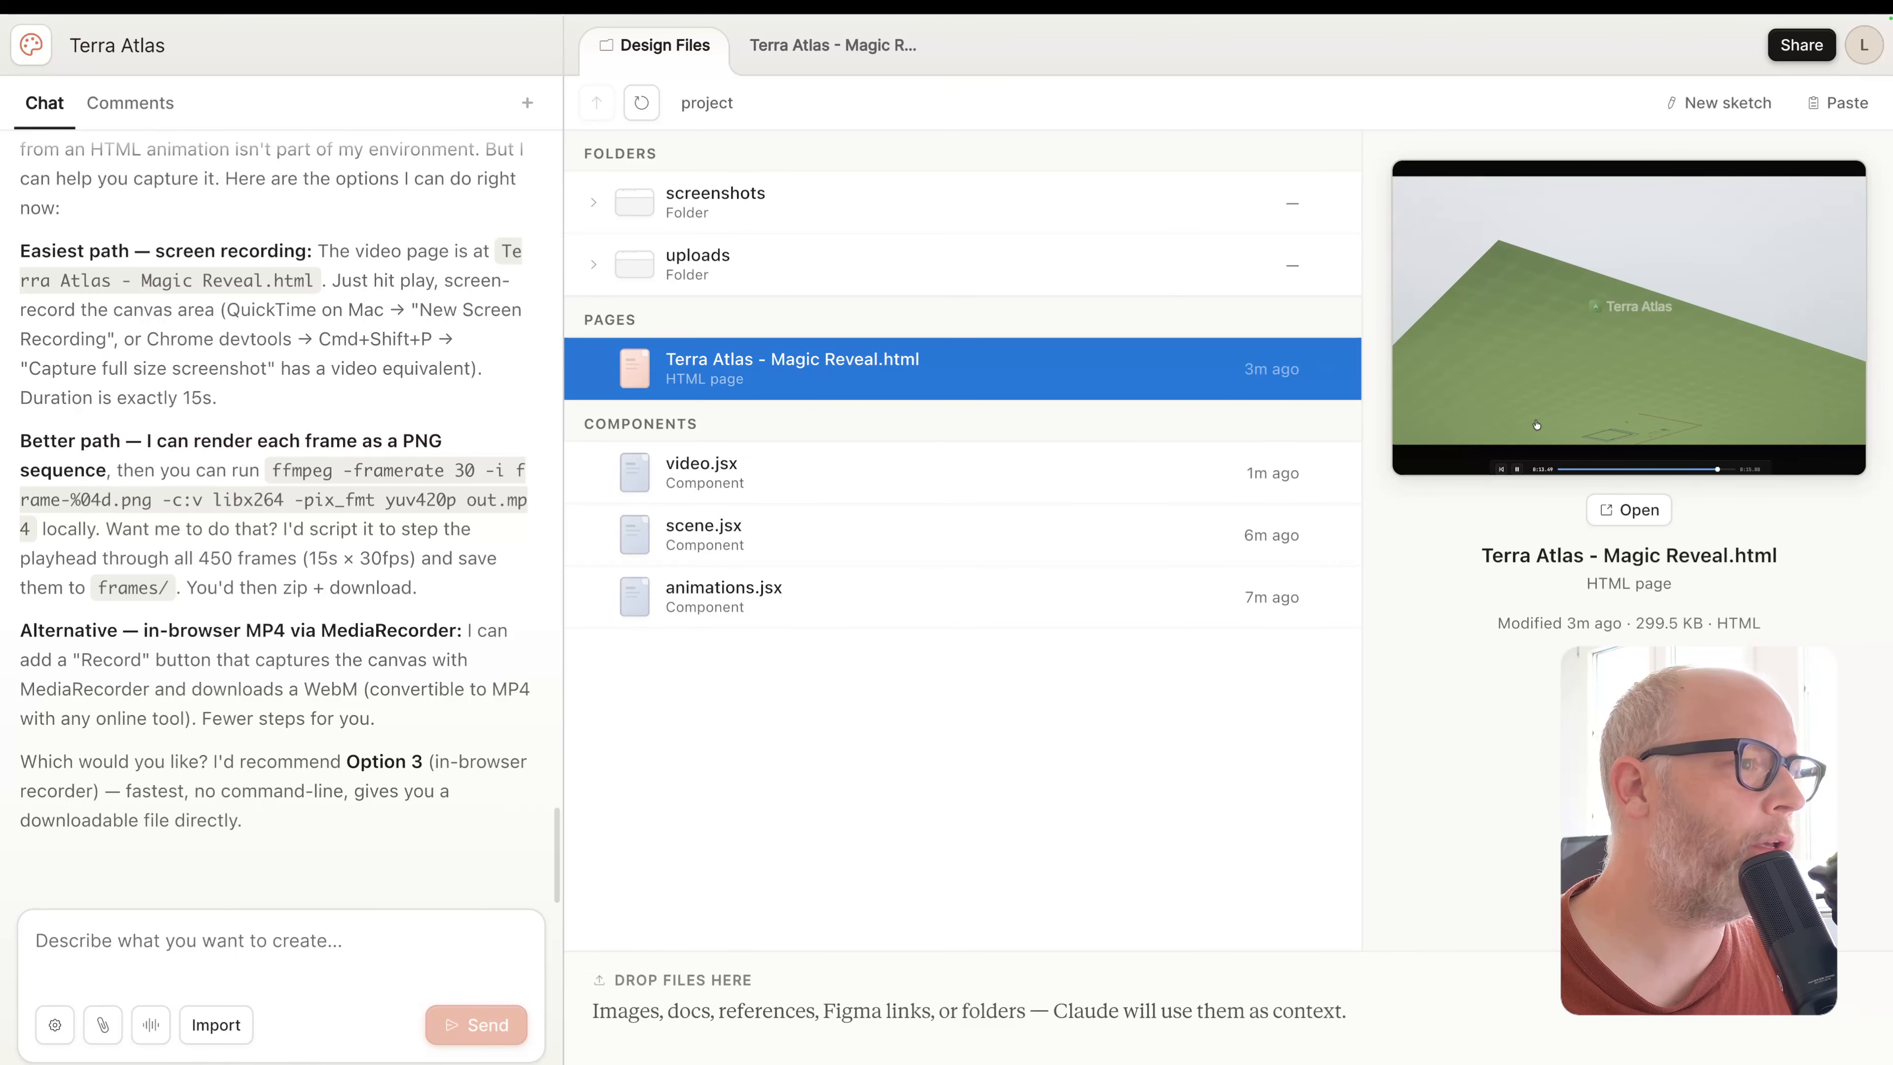
# Check the file details of Terra Atlas - Magic Reveal.html, view its animation page, and return to the design files
pyautogui.moveTo(1636, 623); pyautogui.dragTo(1721, 633)
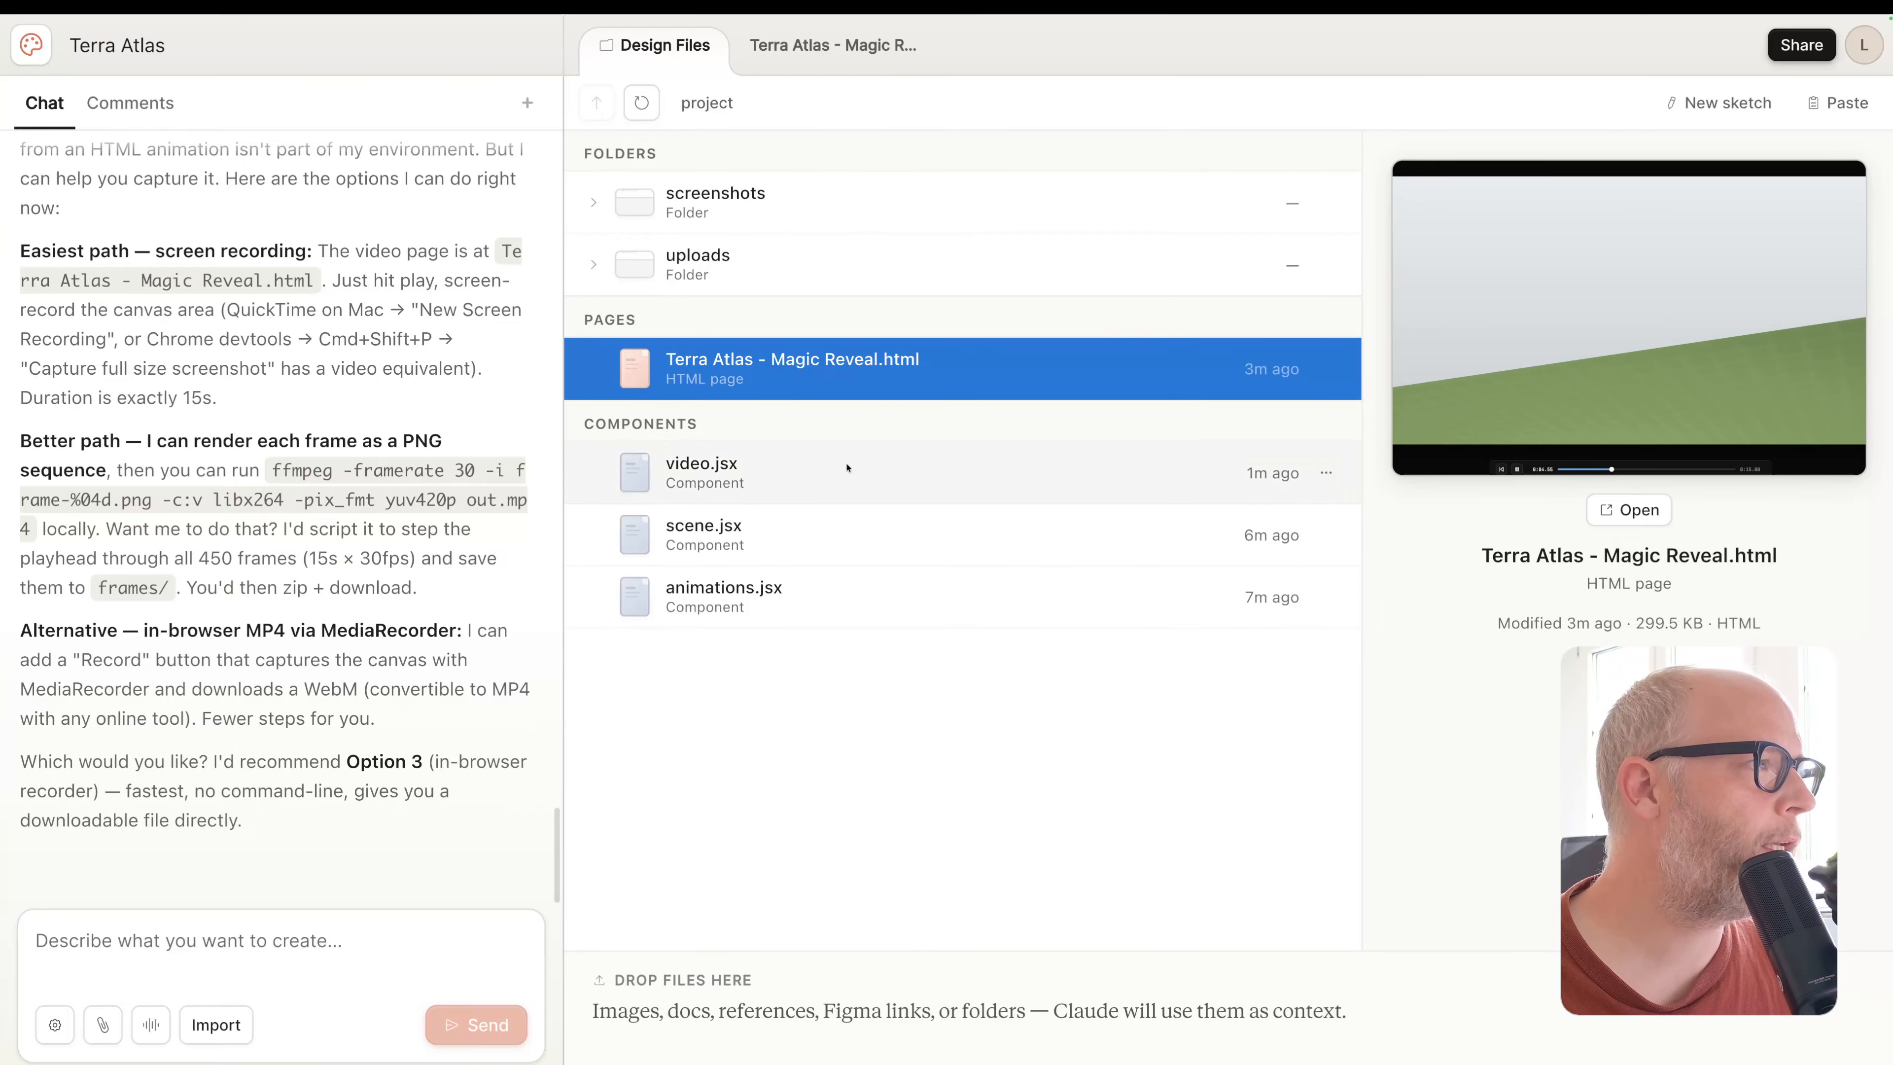
pyautogui.click(827, 45)
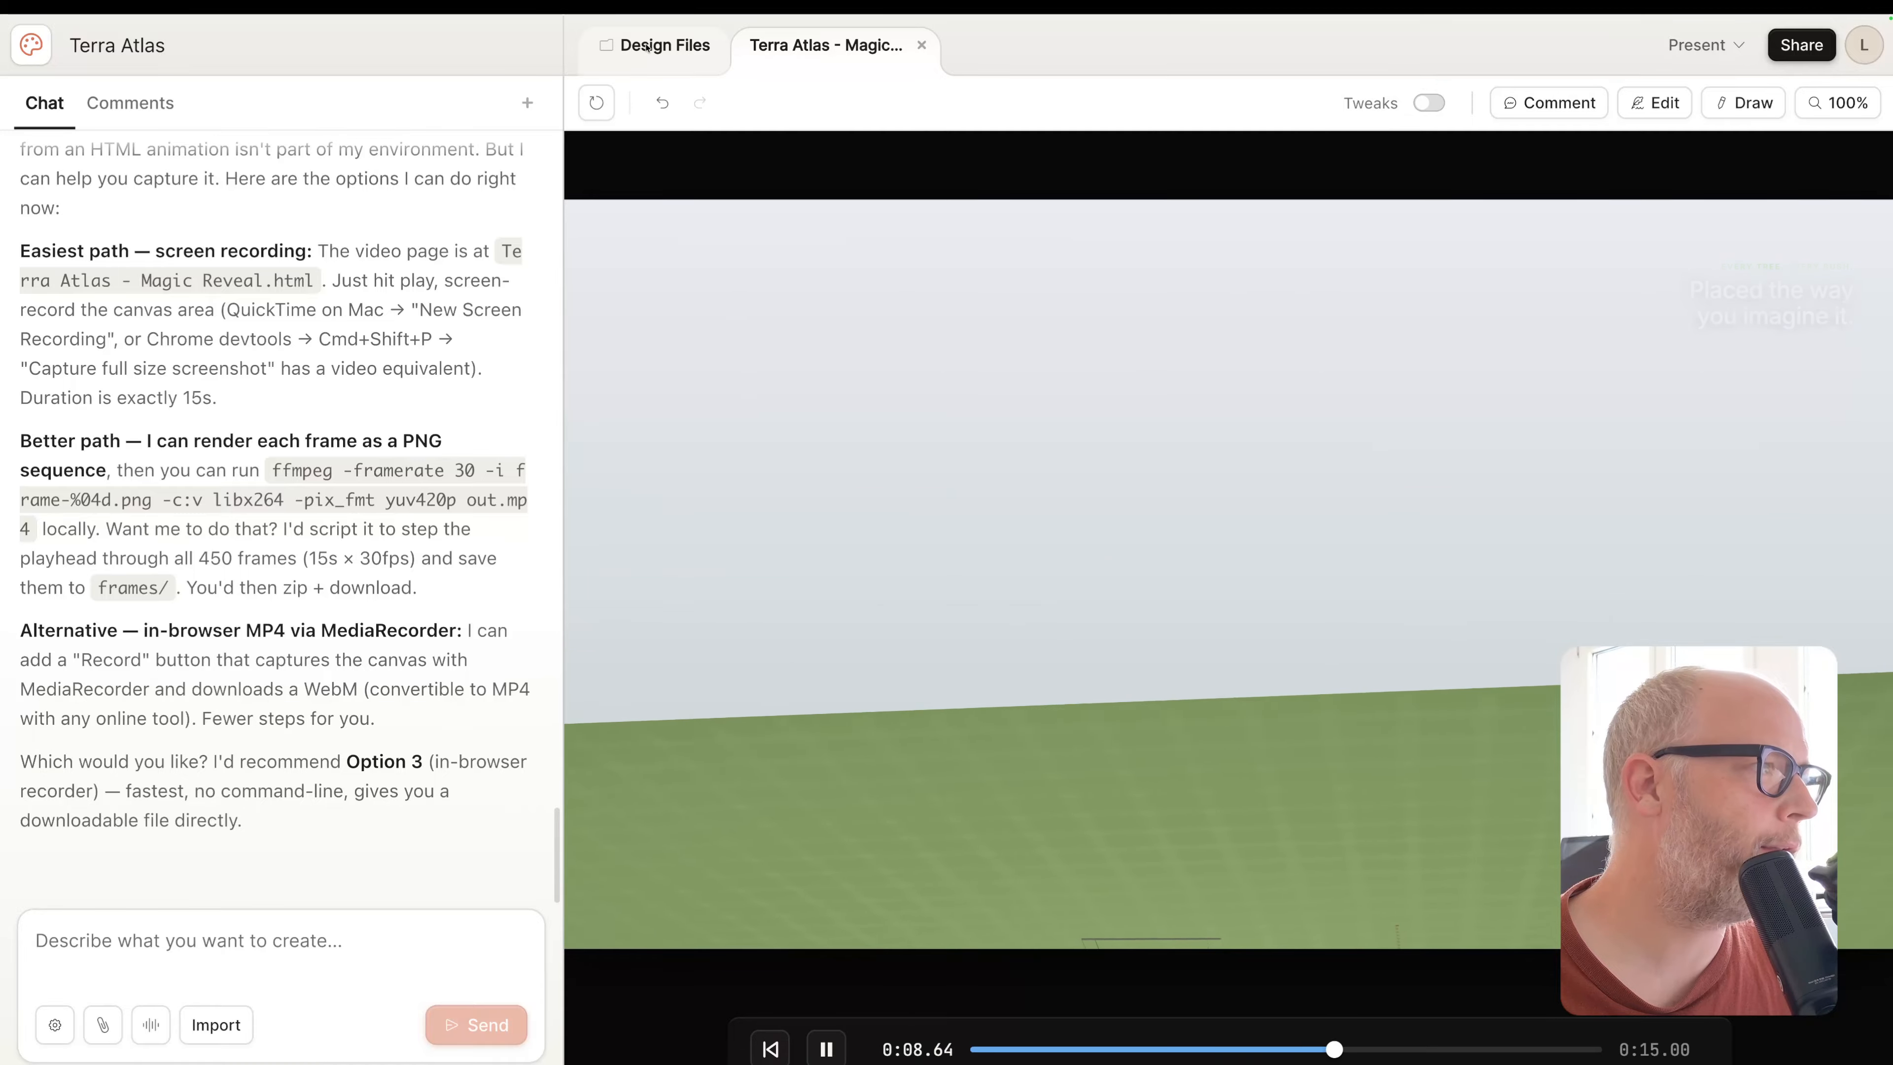
pyautogui.click(647, 46)
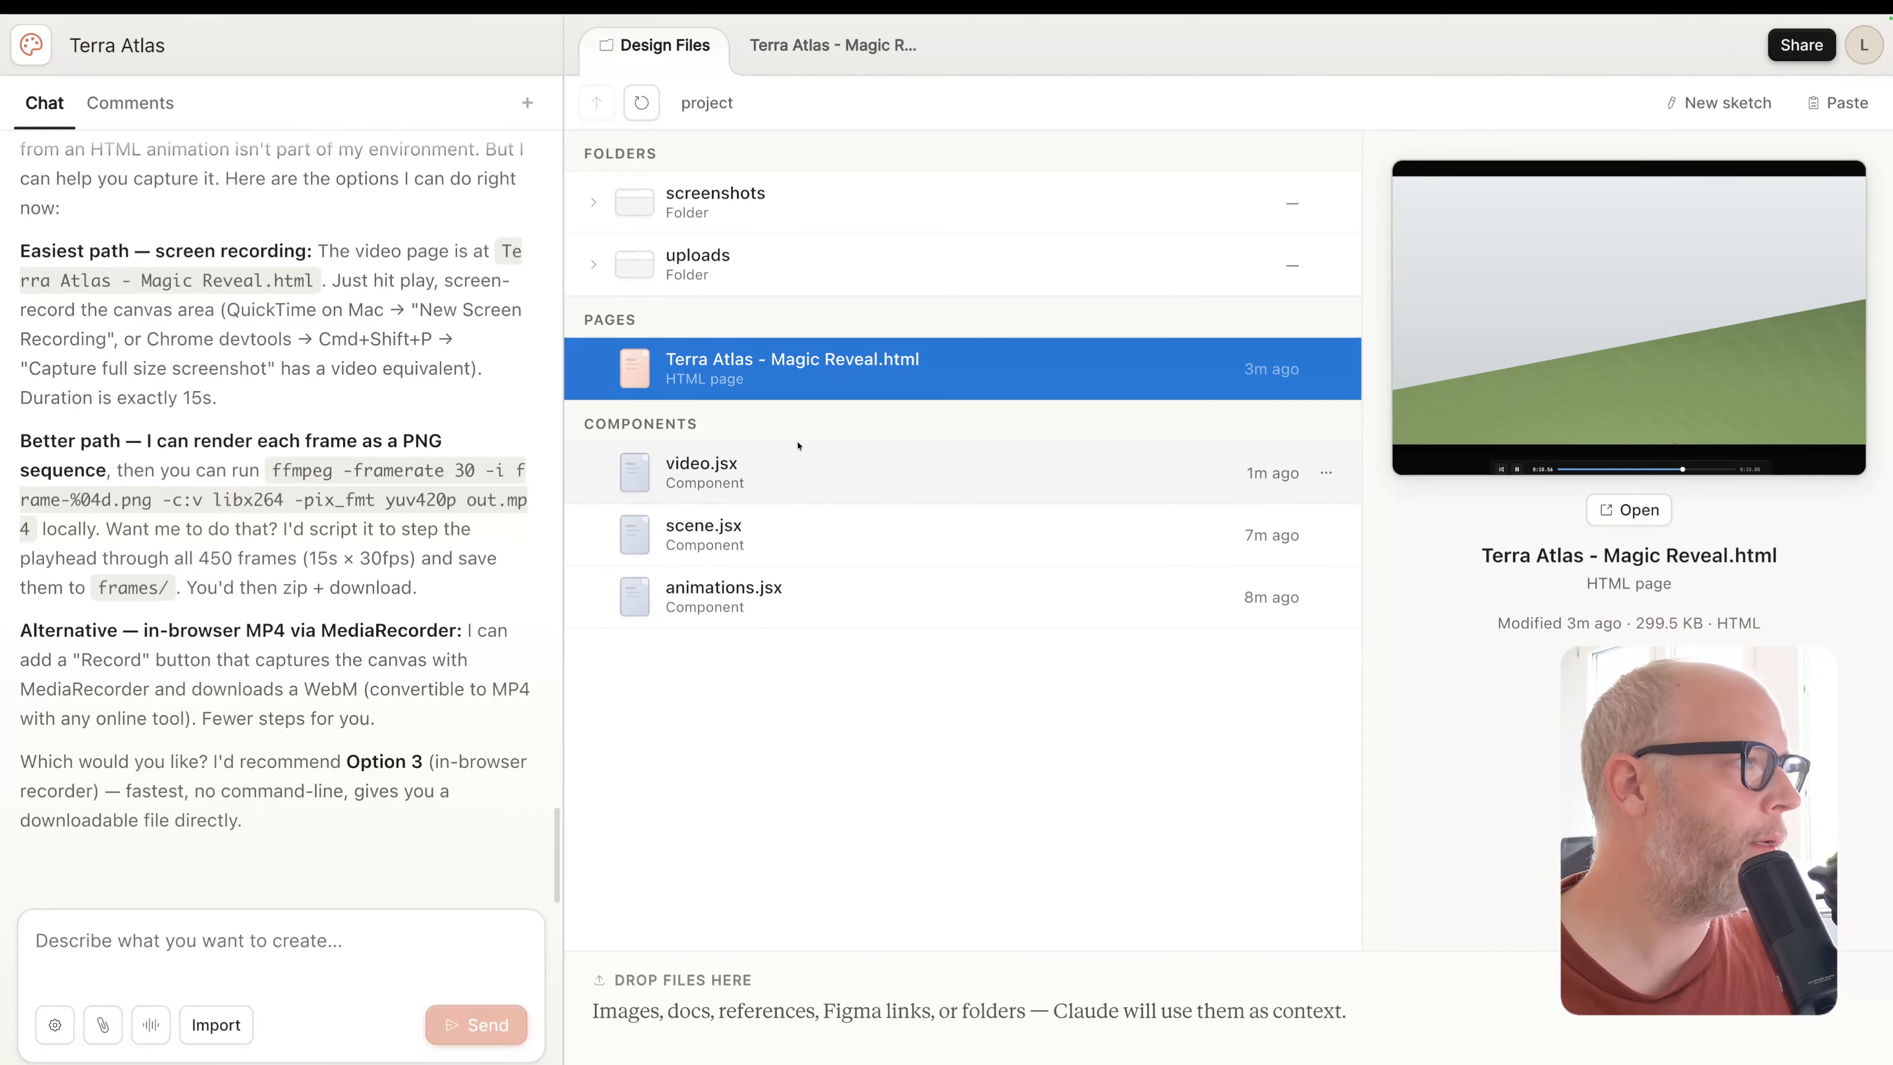
# Expand the uploads and screenshots folders and preview the uploaded screenshot and the probe images
pyautogui.click(774, 262)
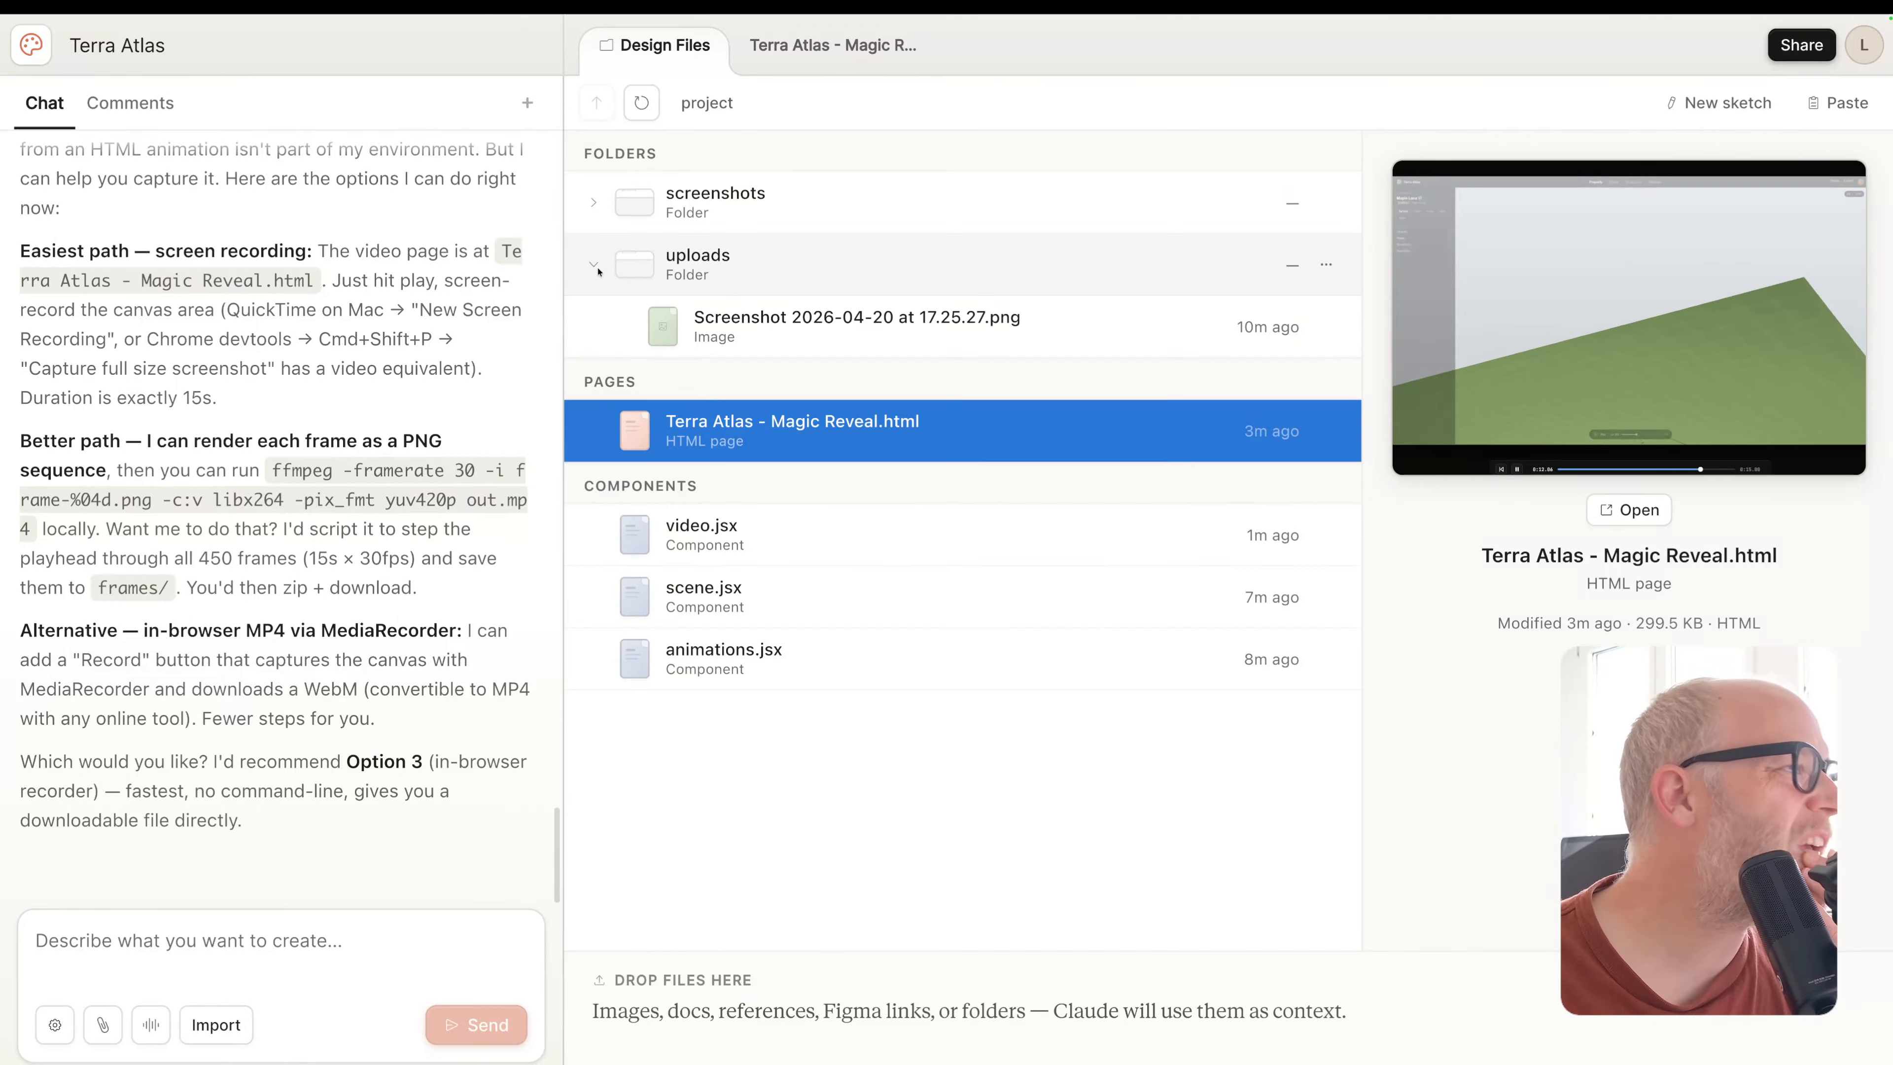
pyautogui.click(774, 325)
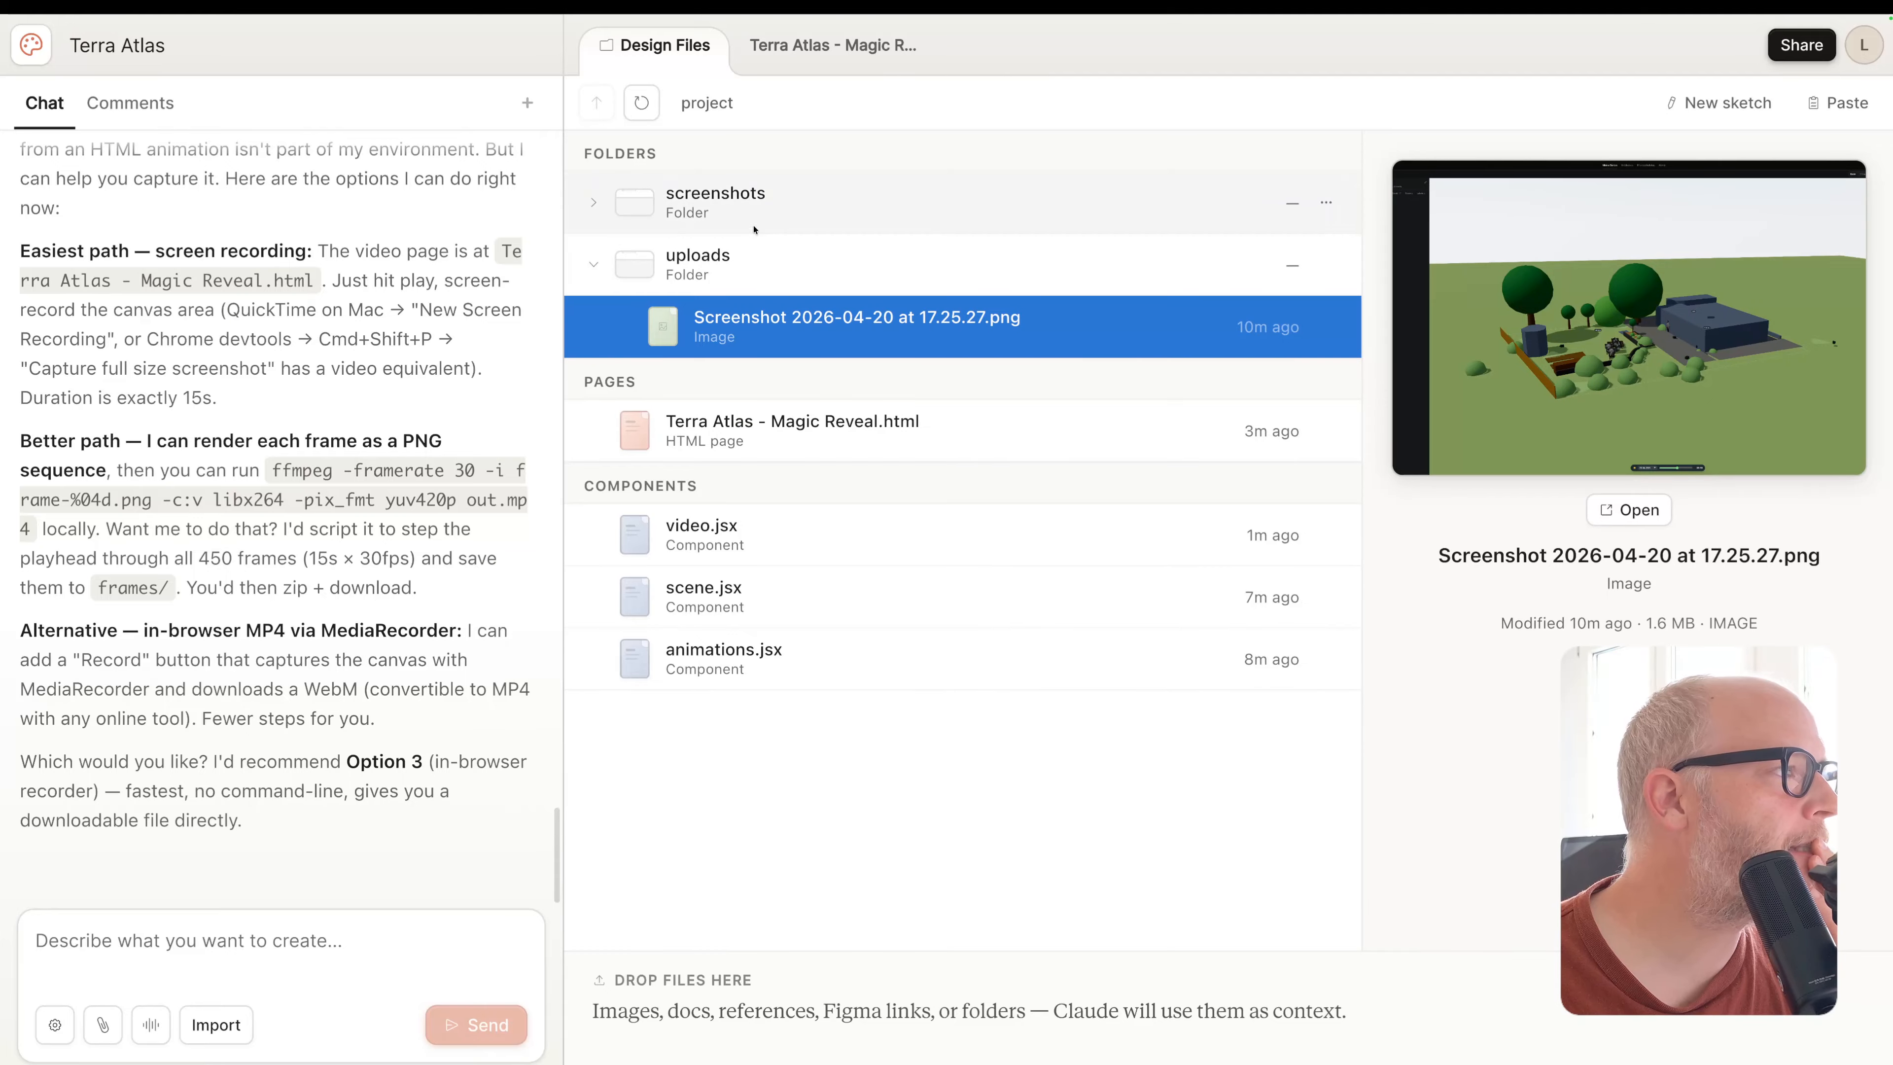
pyautogui.click(650, 207)
pyautogui.click(596, 203)
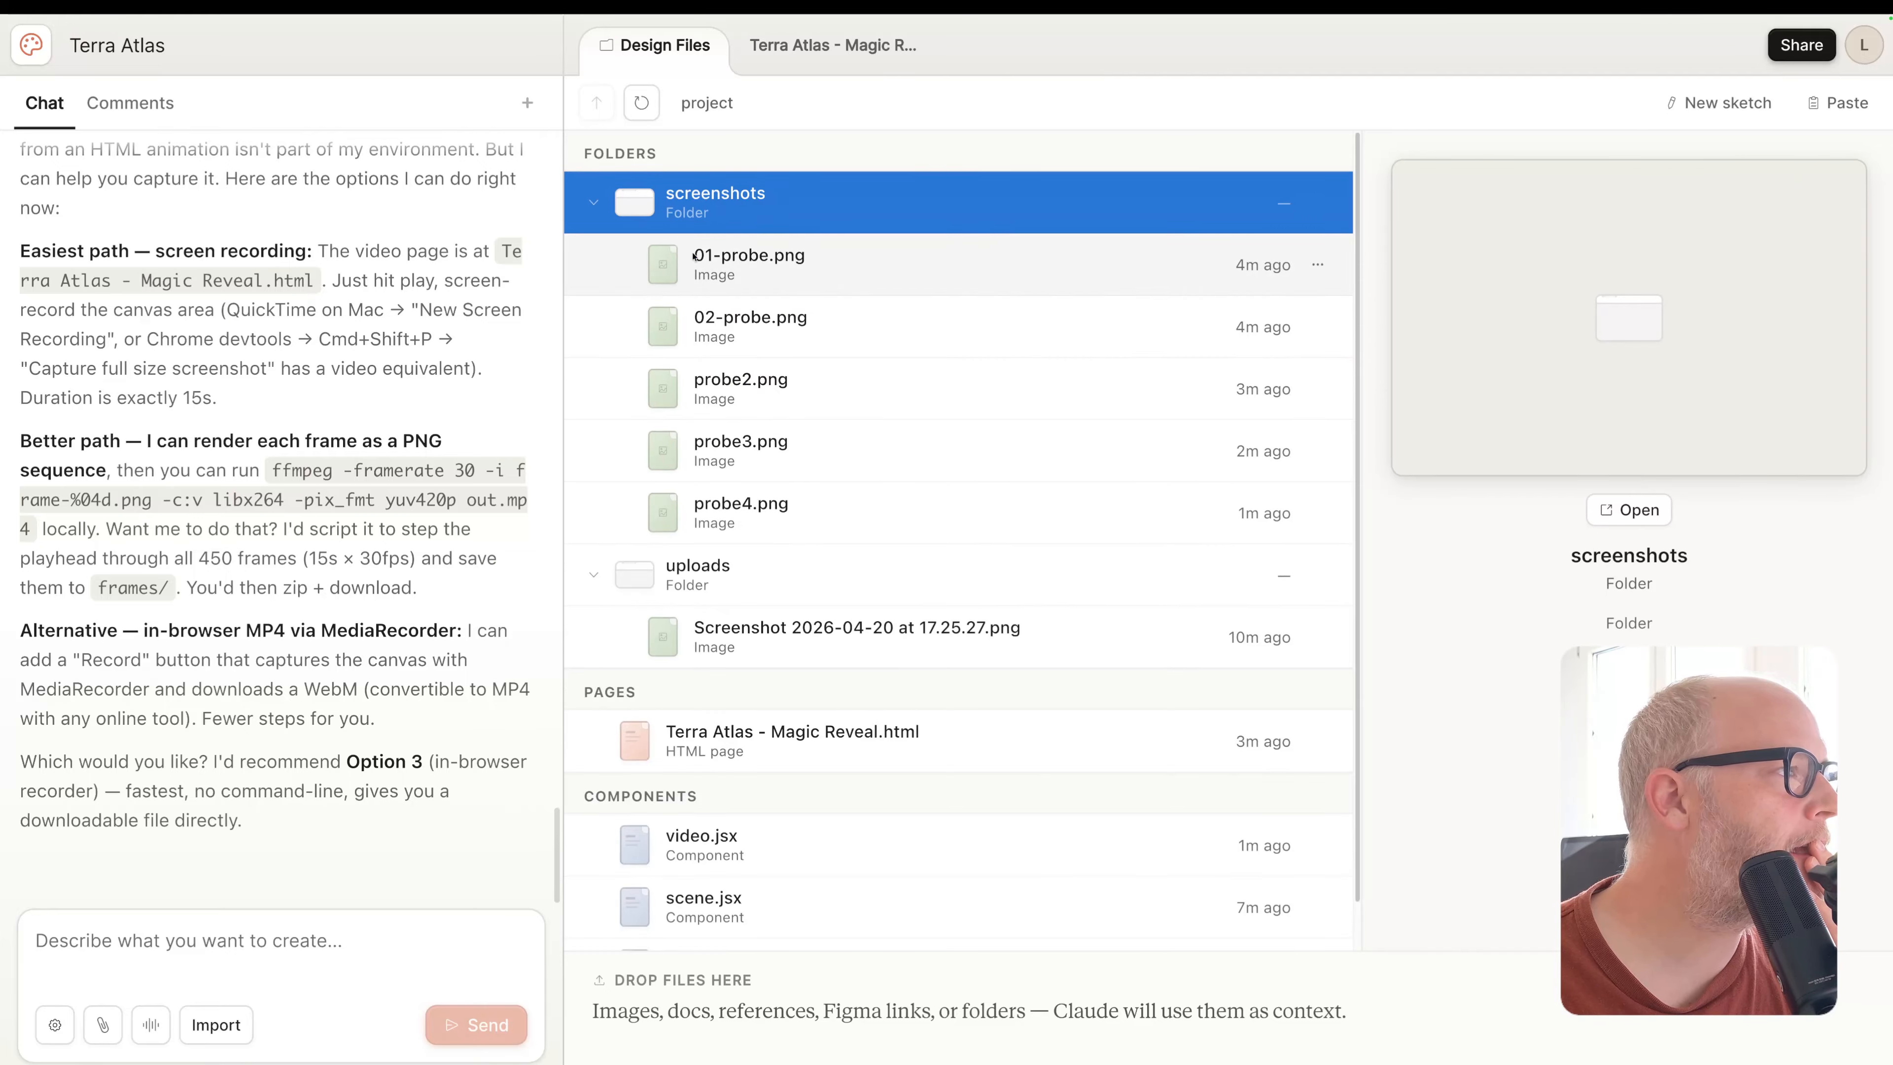
pyautogui.click(753, 269)
pyautogui.click(773, 339)
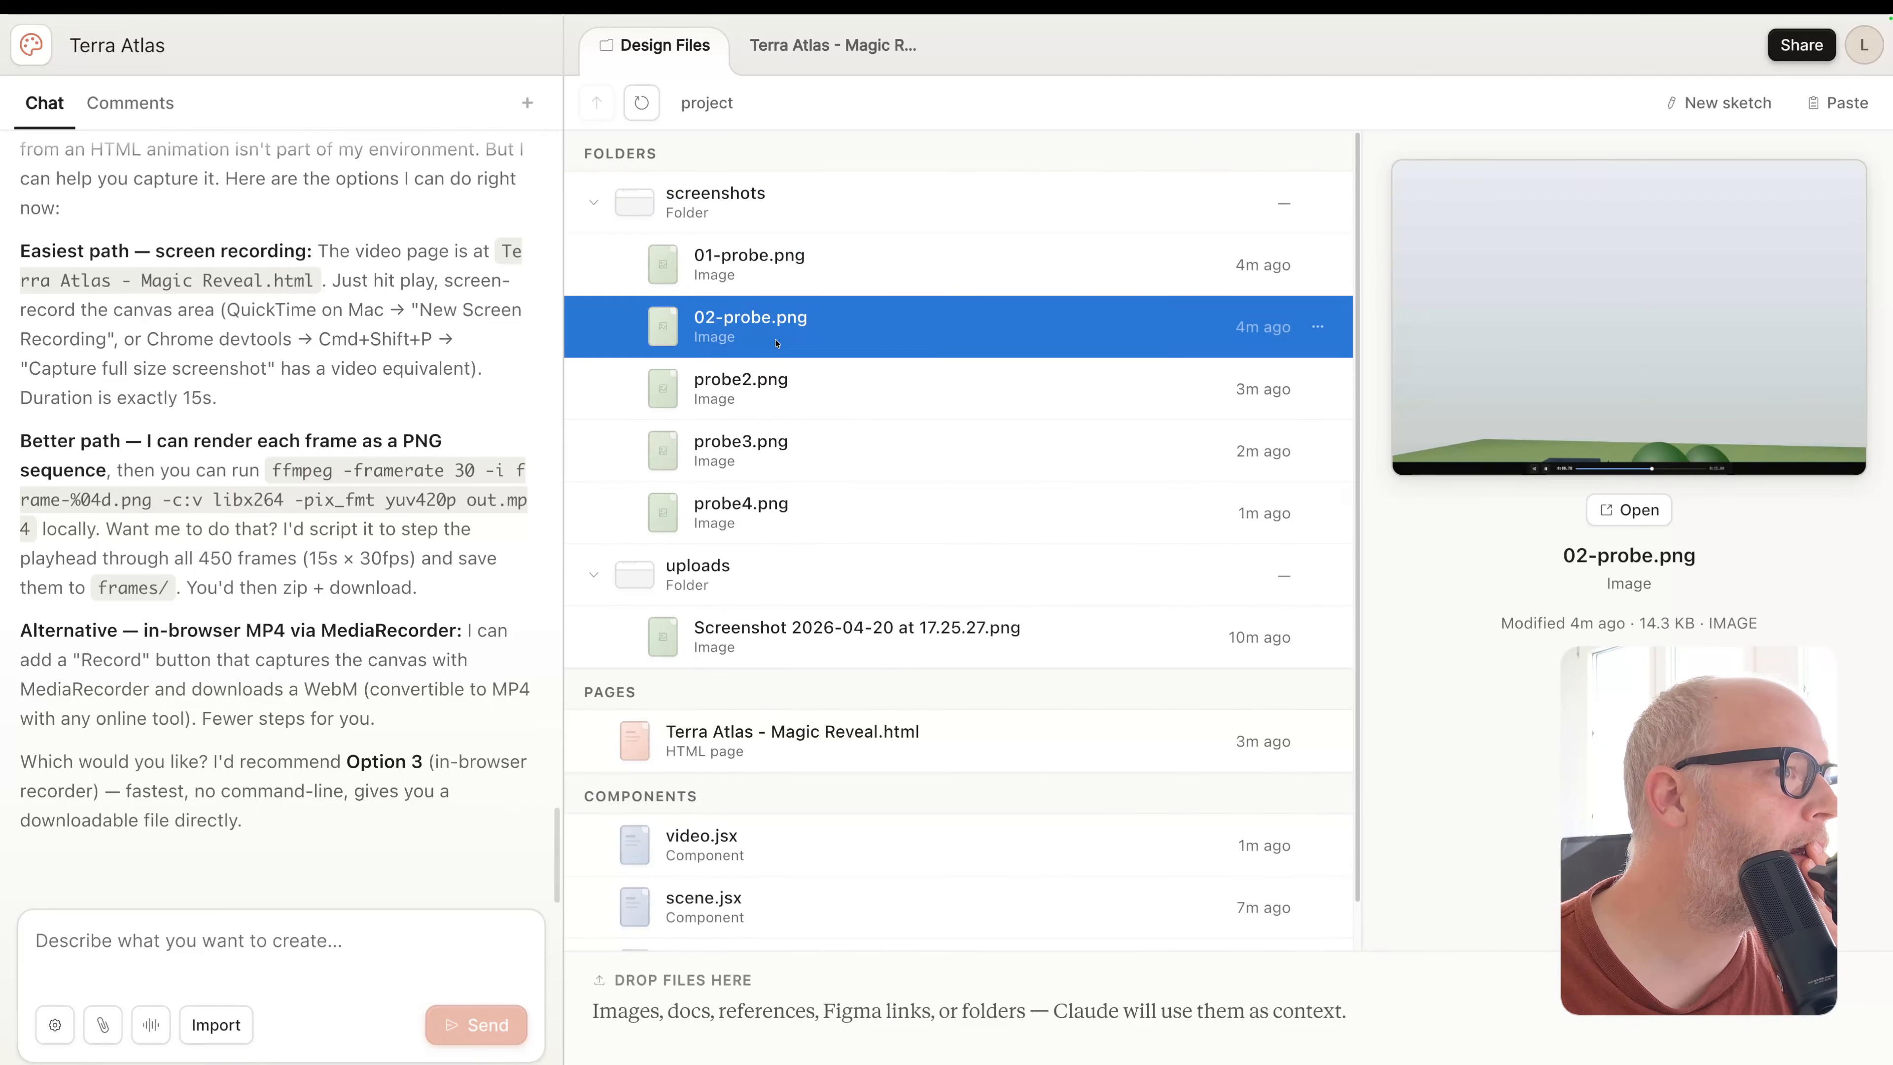
pyautogui.click(779, 402)
pyautogui.click(785, 465)
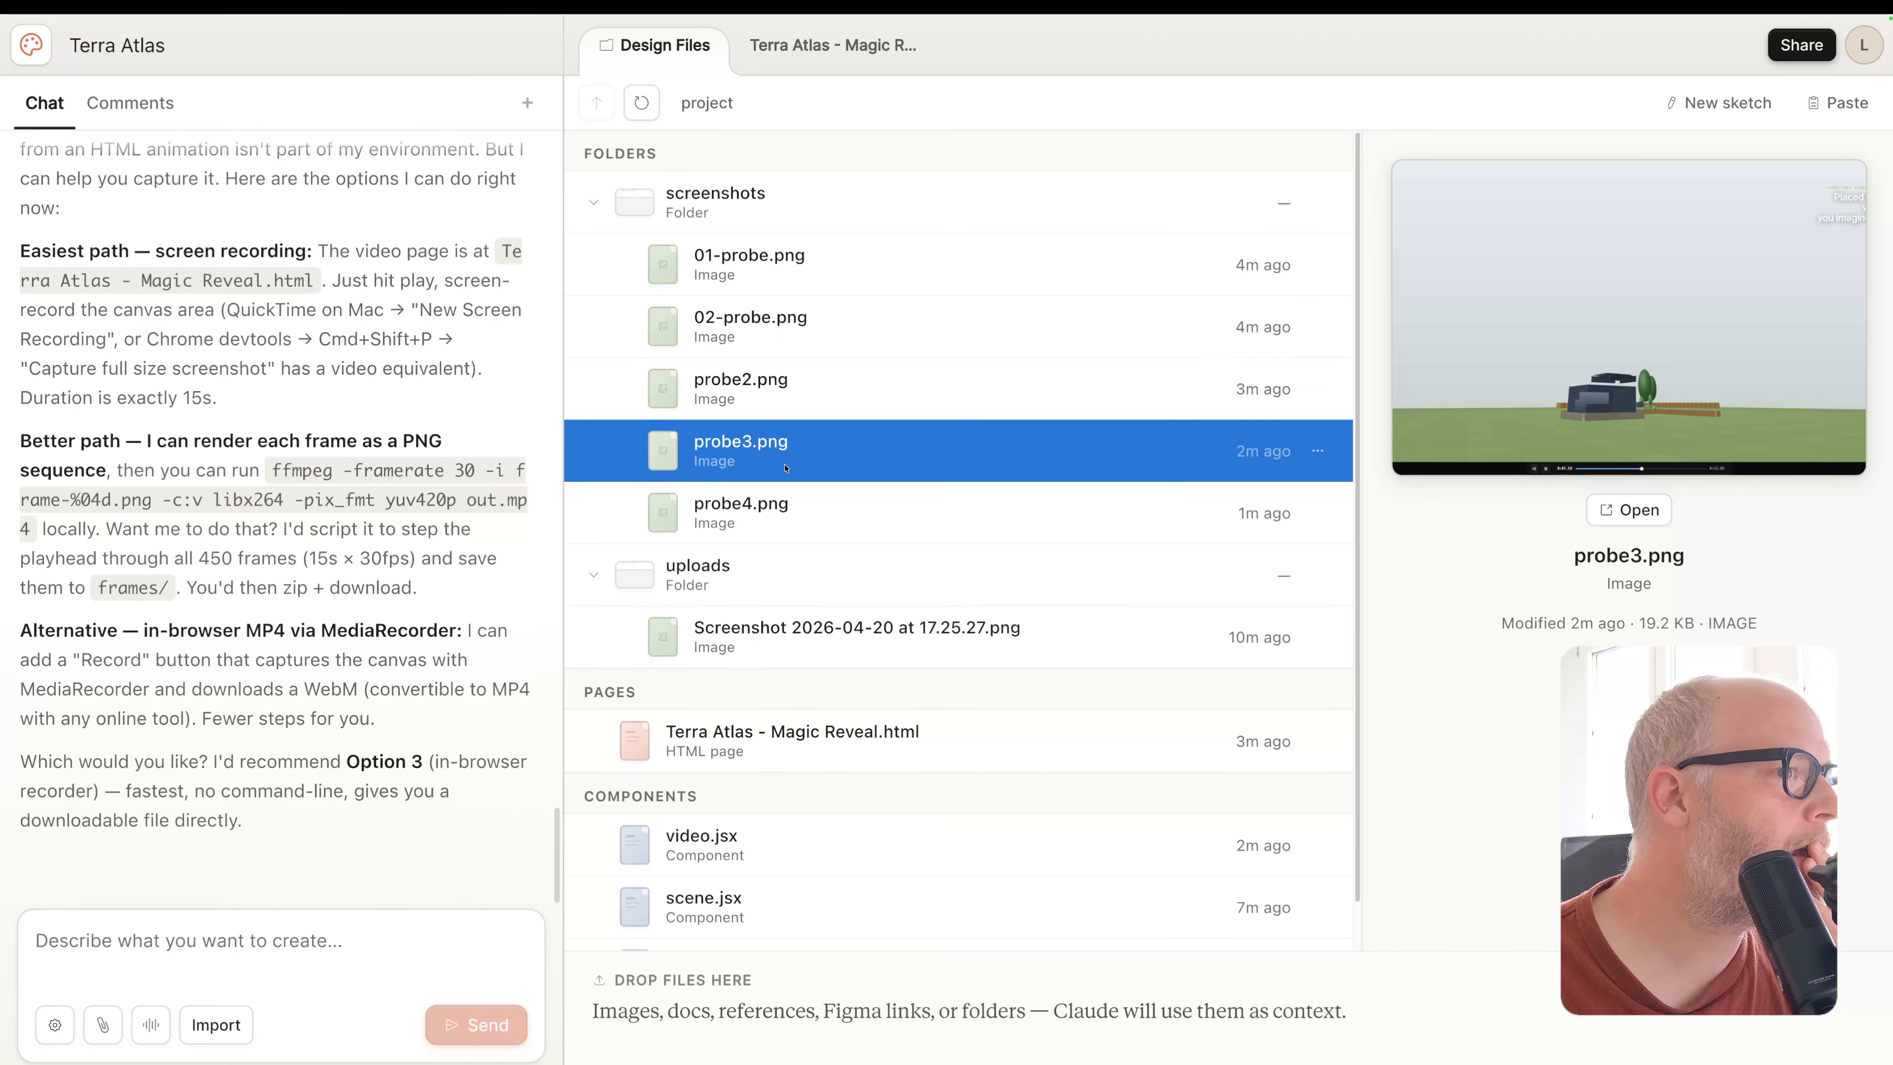
pyautogui.click(791, 528)
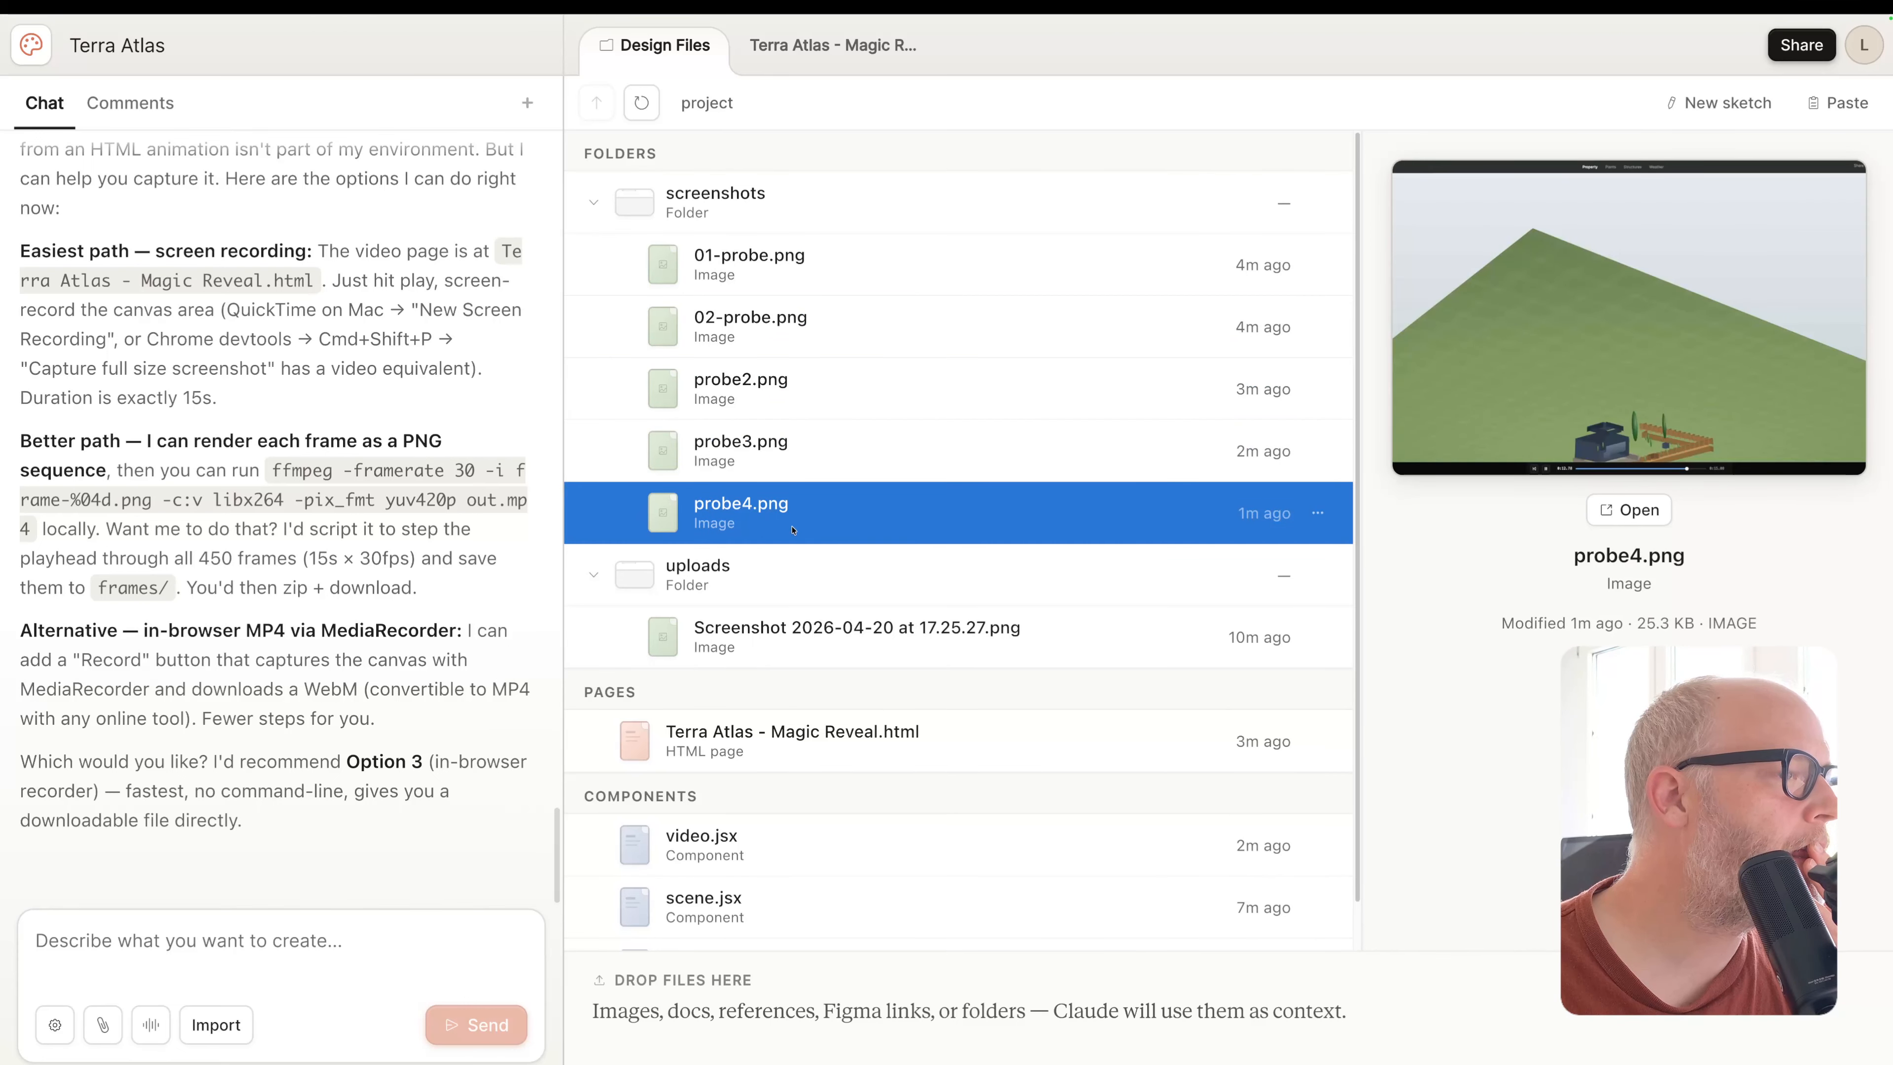
# Compare the probe images in the screenshots folder by previewing them one after another
pyautogui.click(801, 470)
pyautogui.click(809, 384)
pyautogui.click(816, 447)
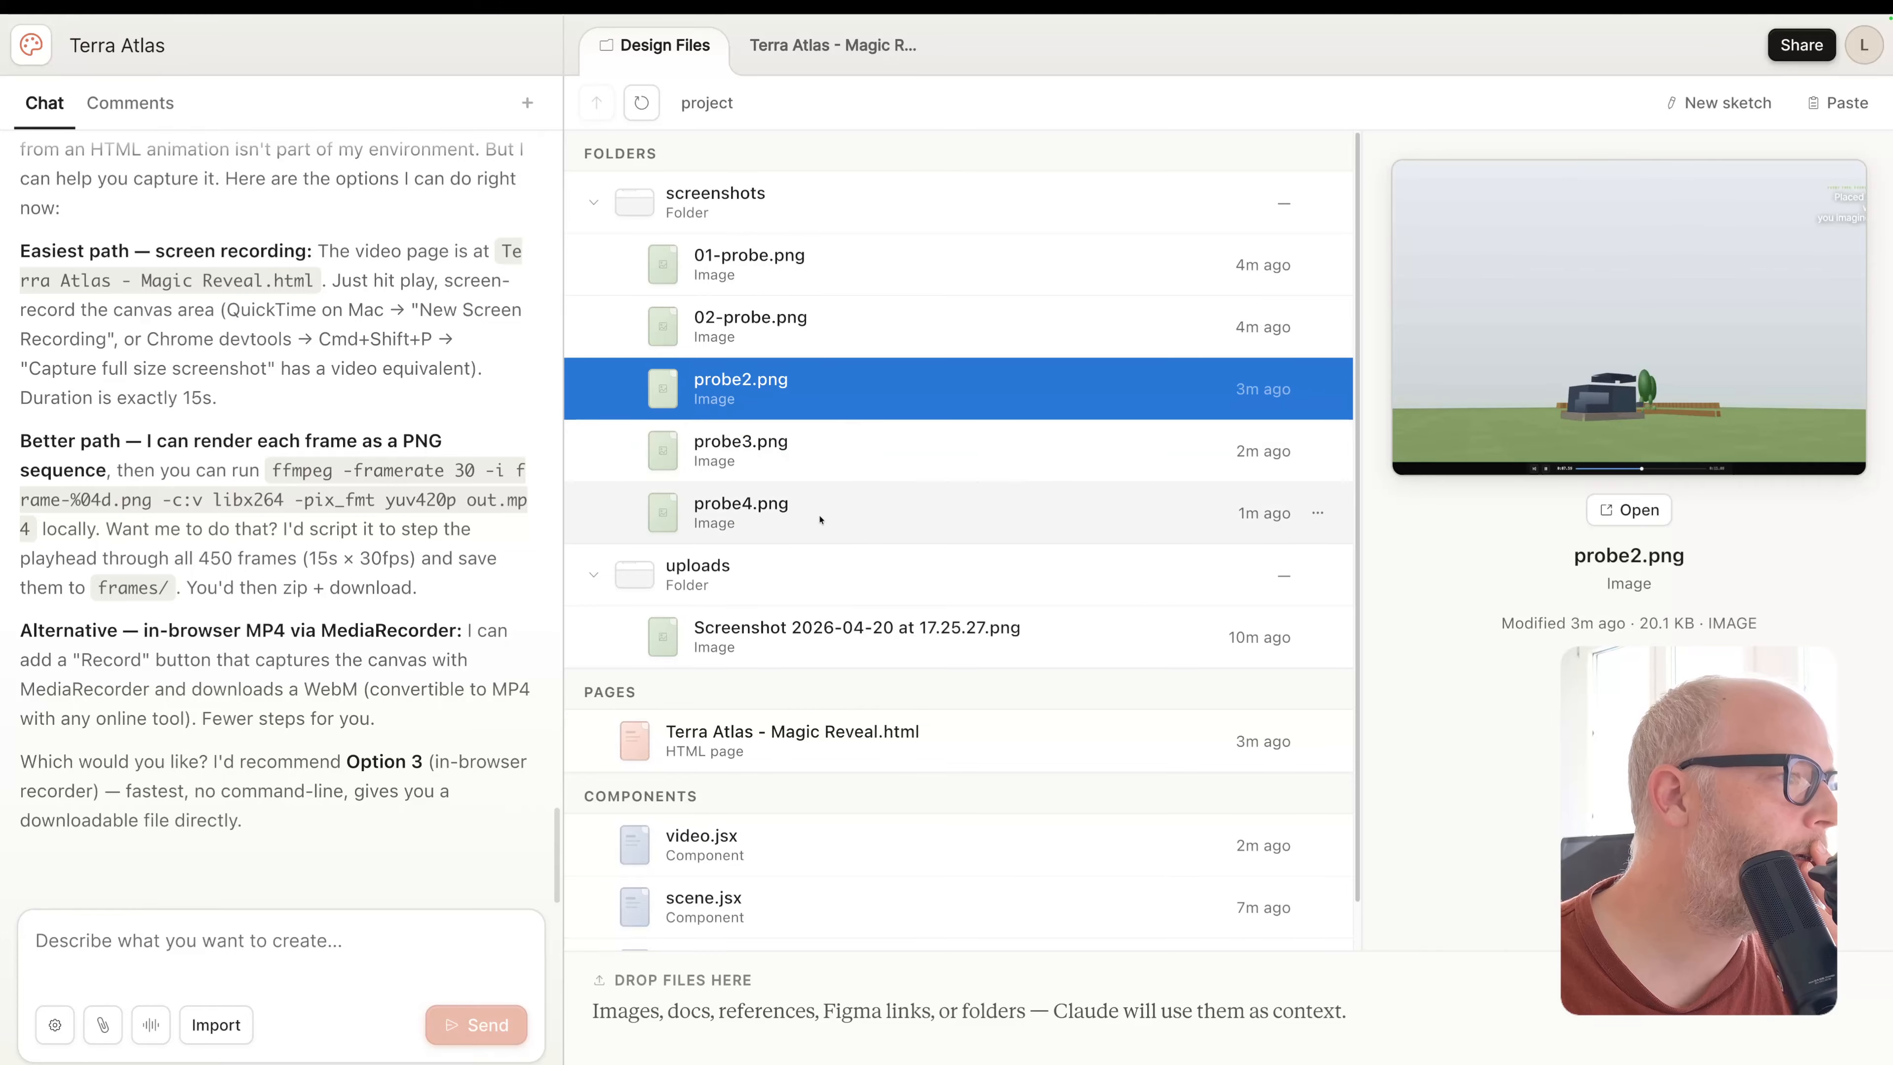
pyautogui.click(827, 510)
pyautogui.click(841, 447)
pyautogui.click(853, 380)
pyautogui.click(863, 324)
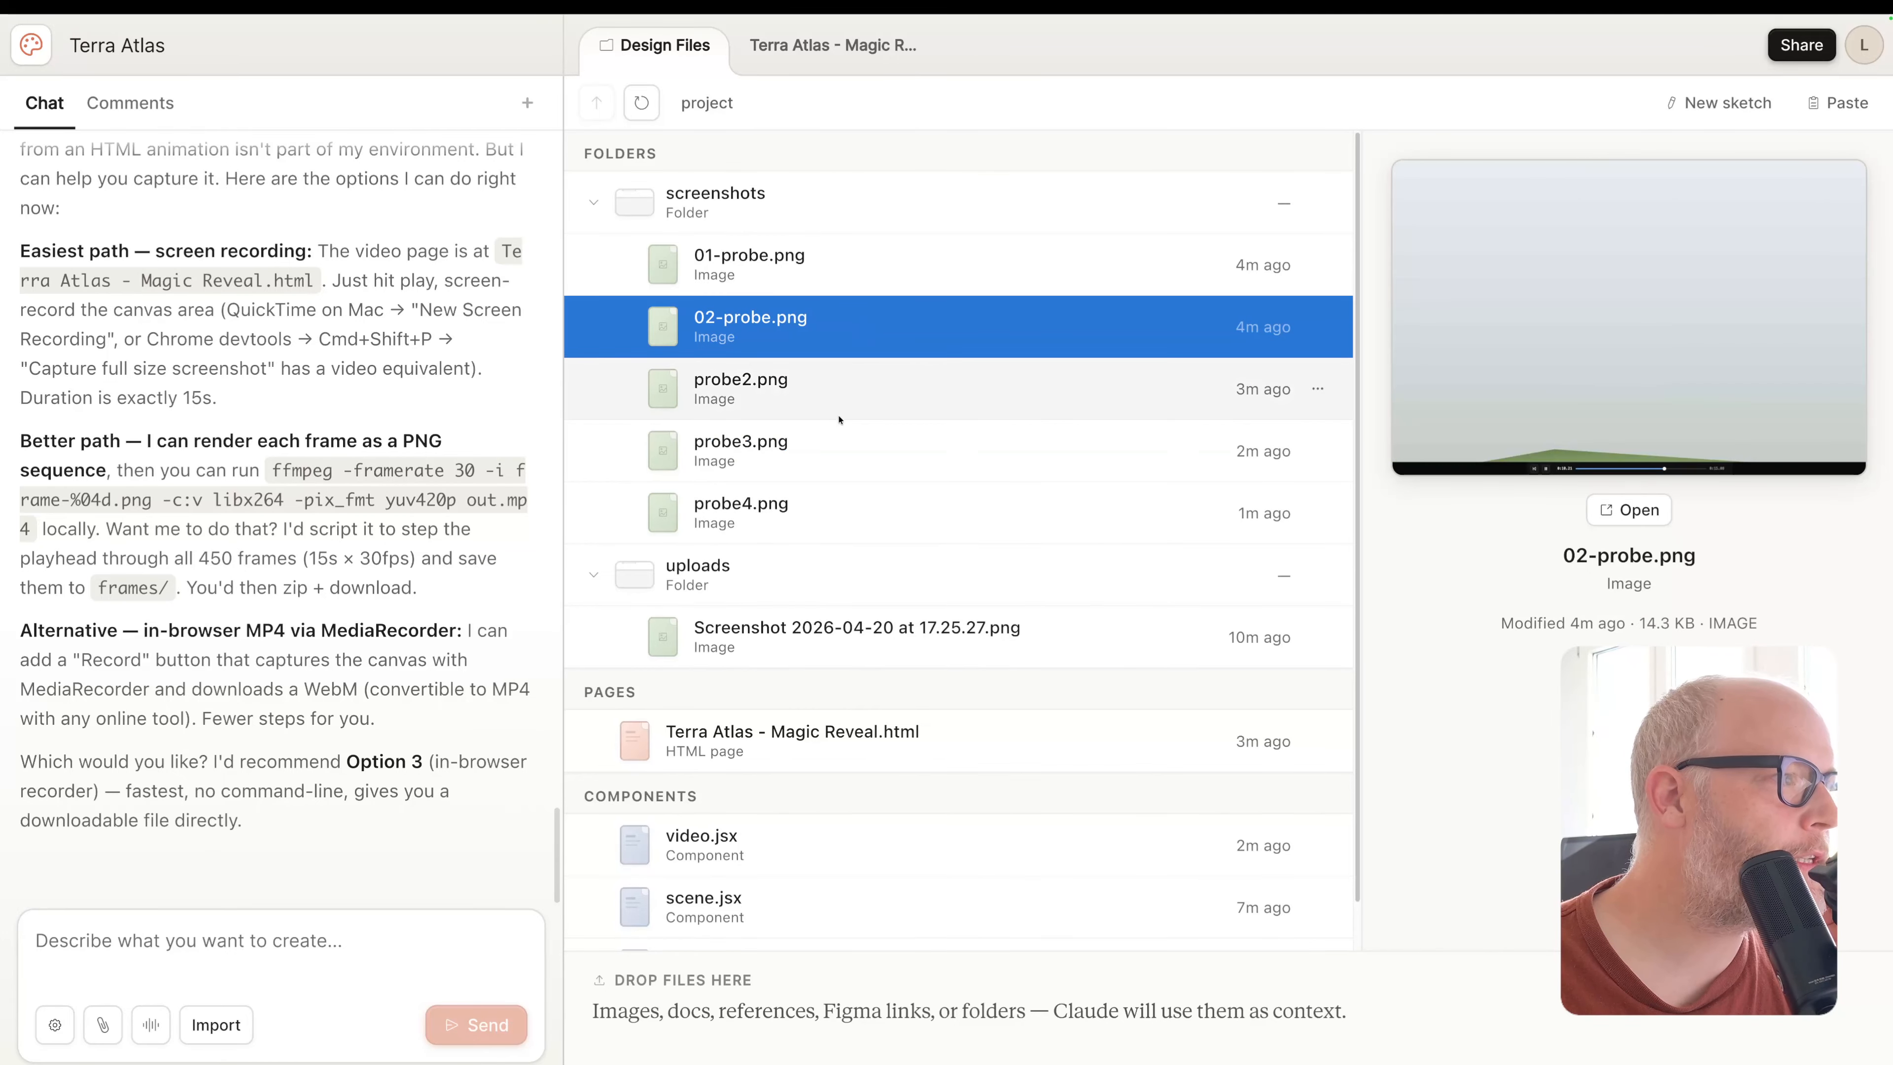
pyautogui.click(857, 447)
pyautogui.click(853, 515)
pyautogui.click(849, 199)
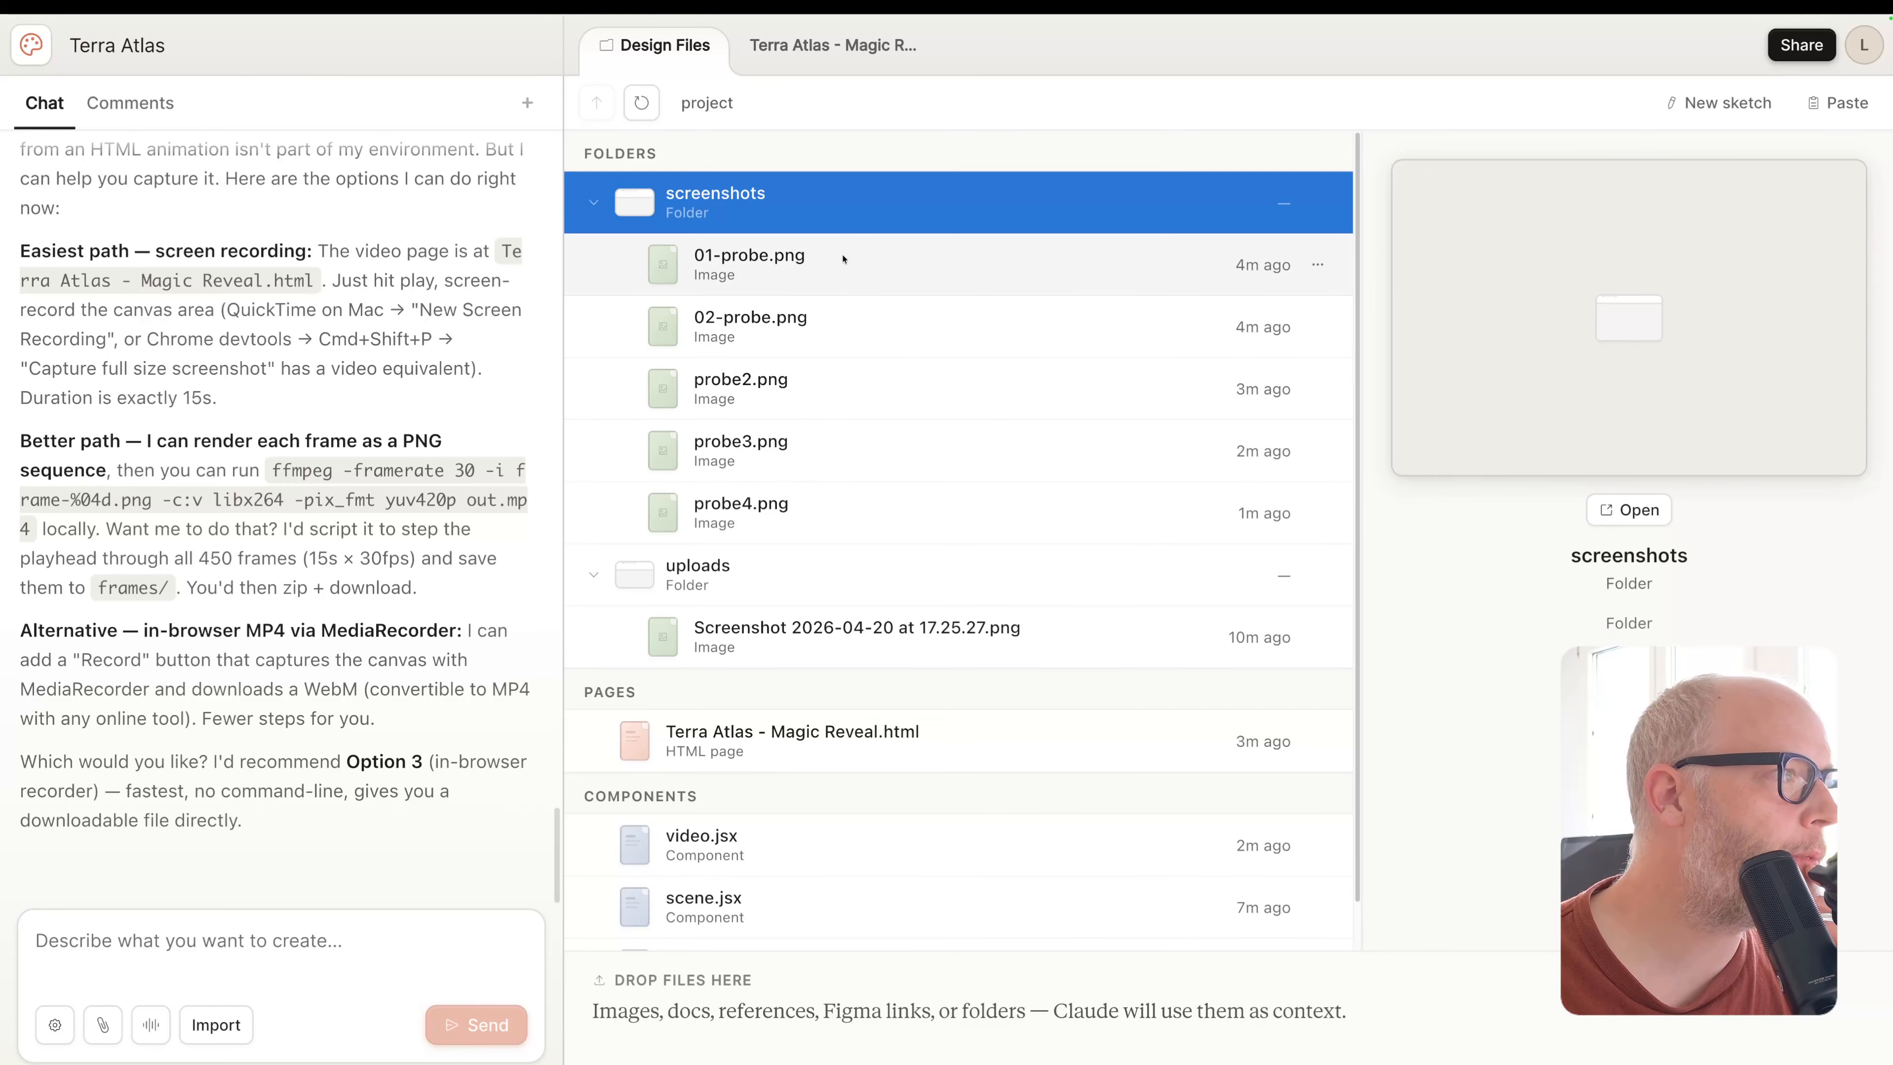
pyautogui.click(840, 258)
# Preview the component files video.jsx and animations.jsx in the design files
pyautogui.click(764, 842)
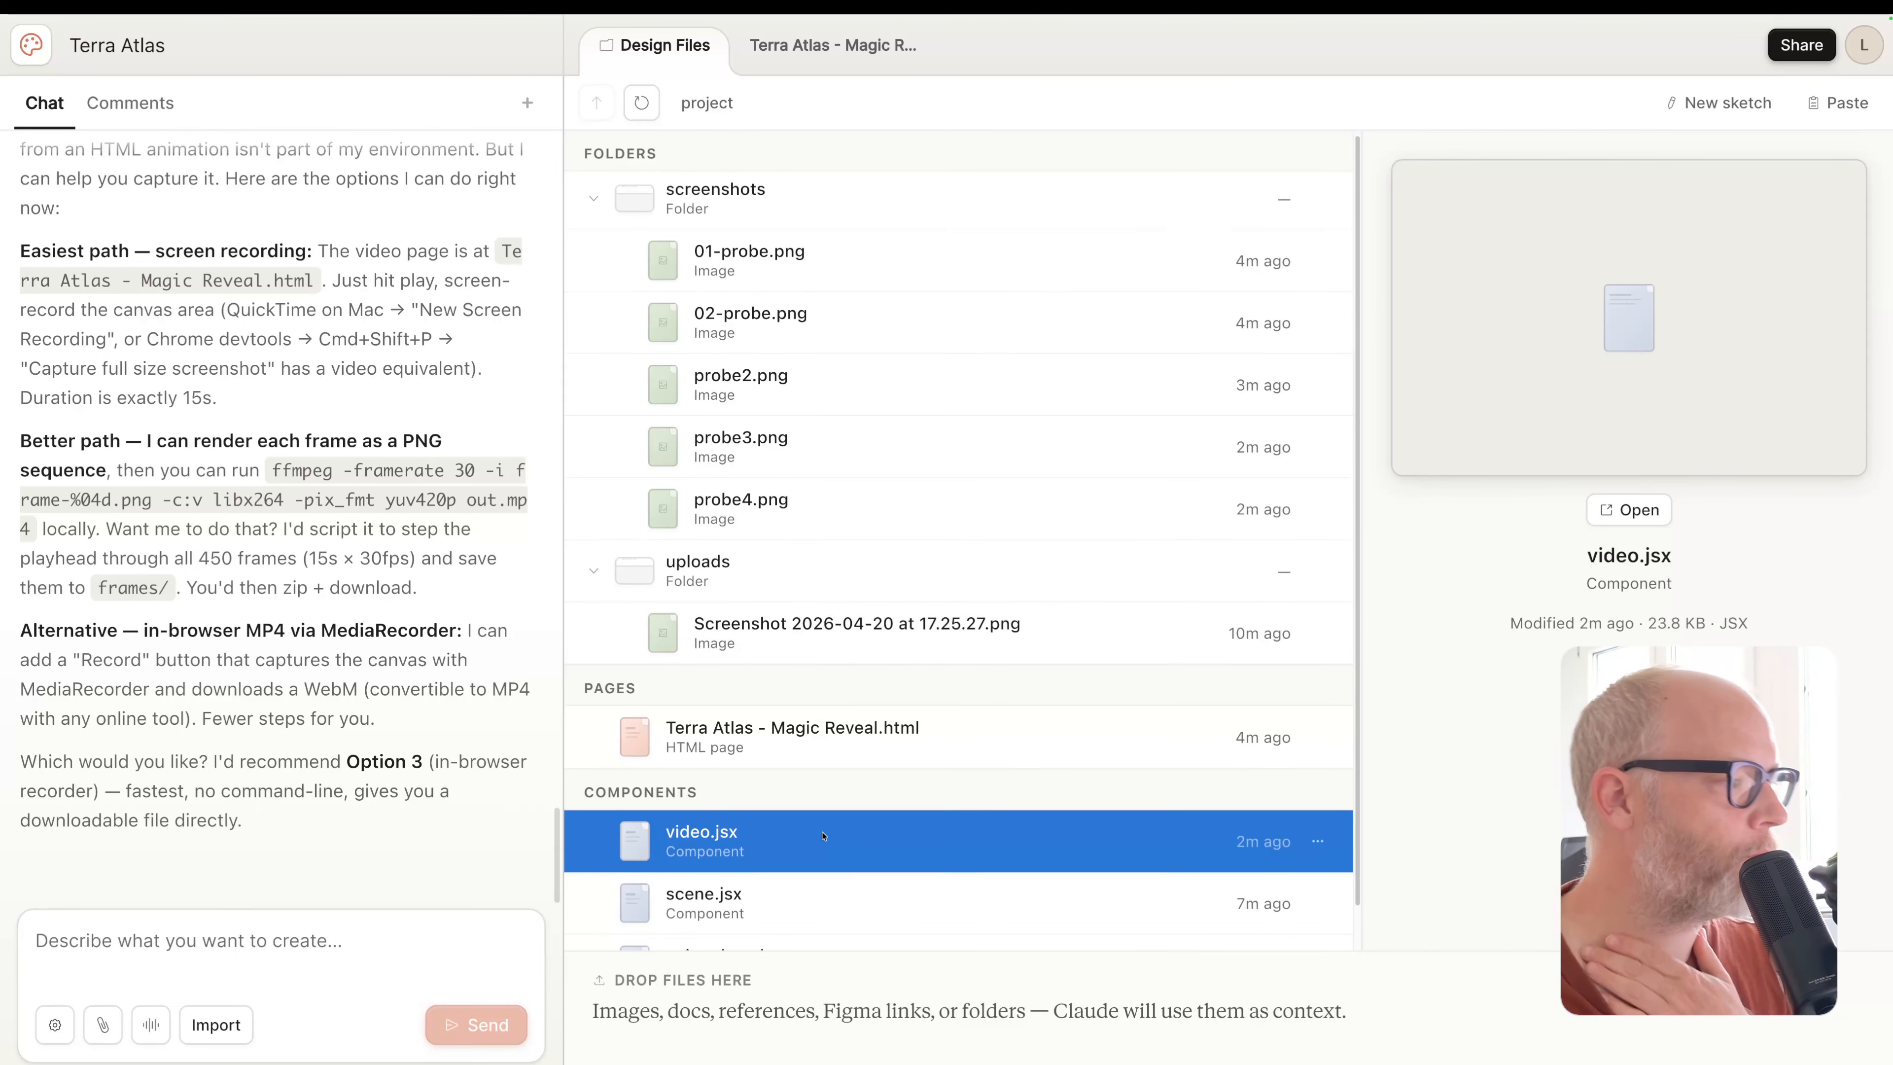
pyautogui.scroll(-1, 775, 880)
pyautogui.click(767, 898)
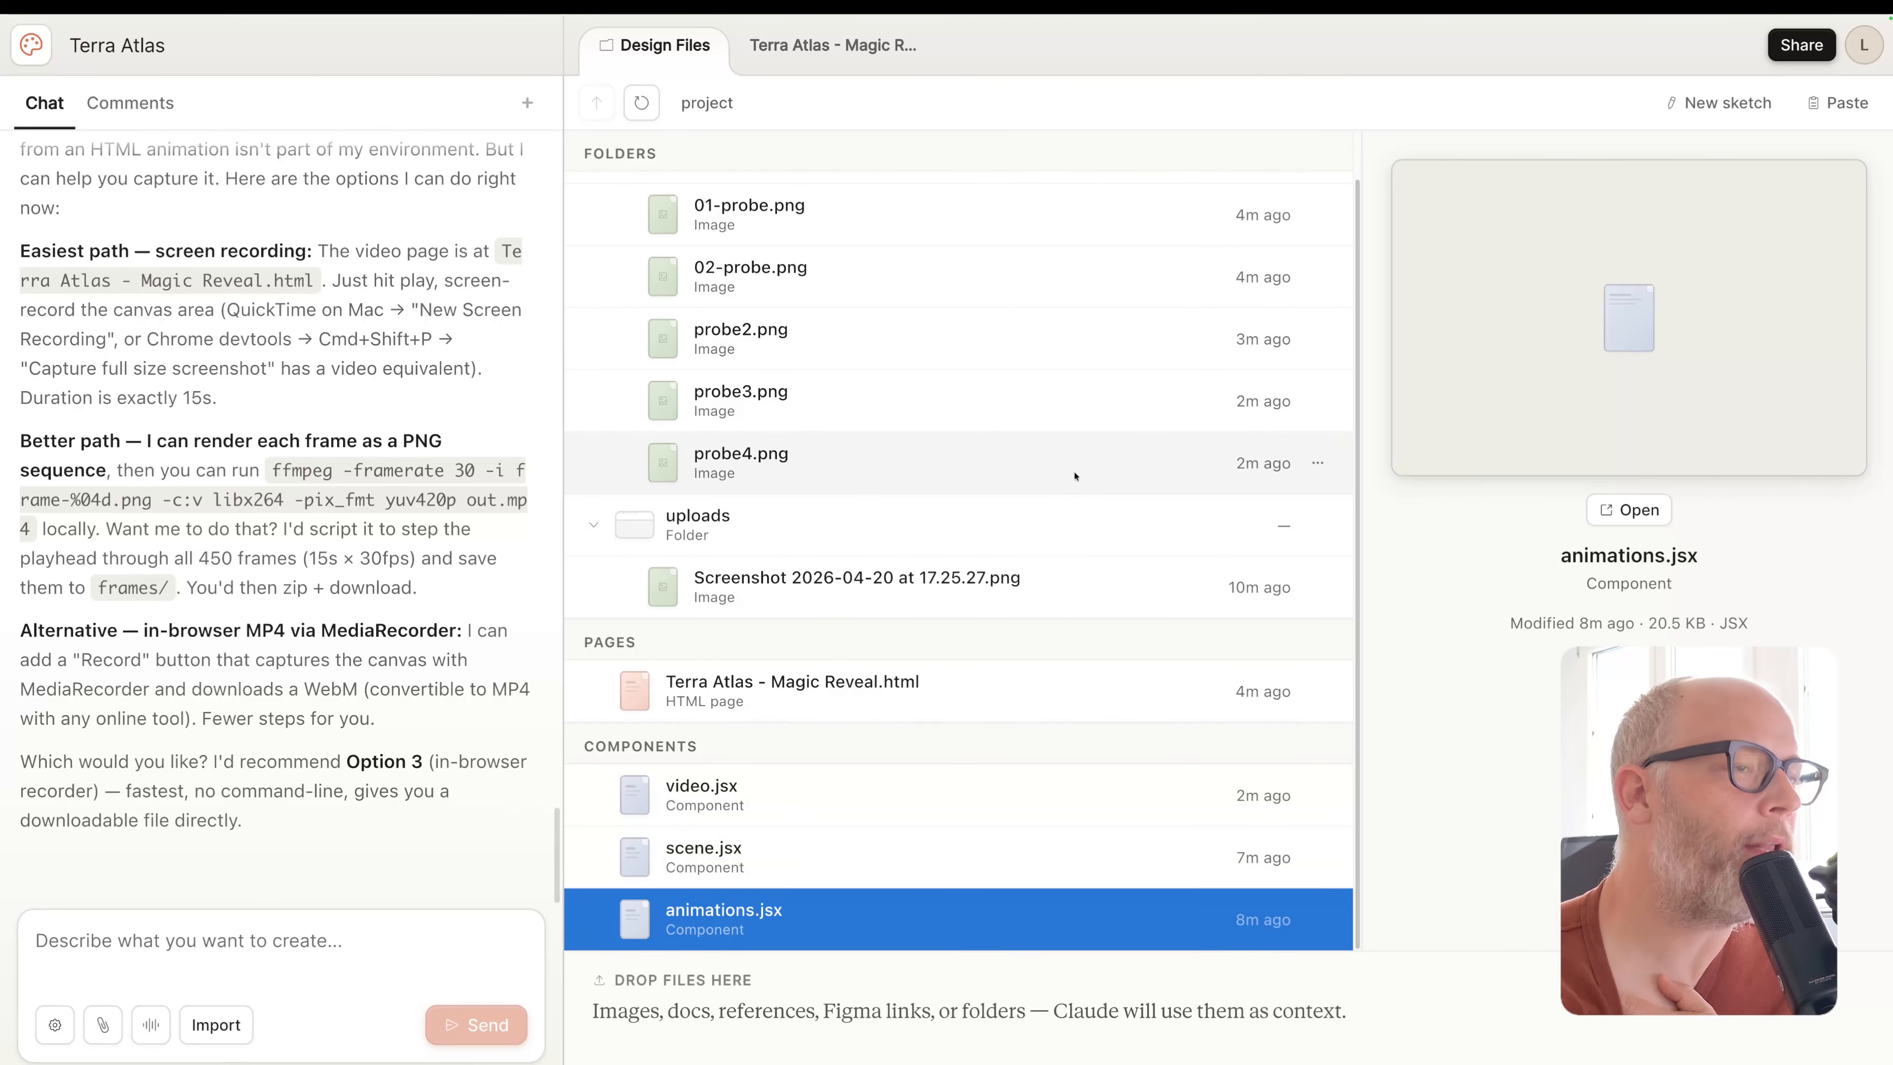
pyautogui.scroll(1, 932, 589)
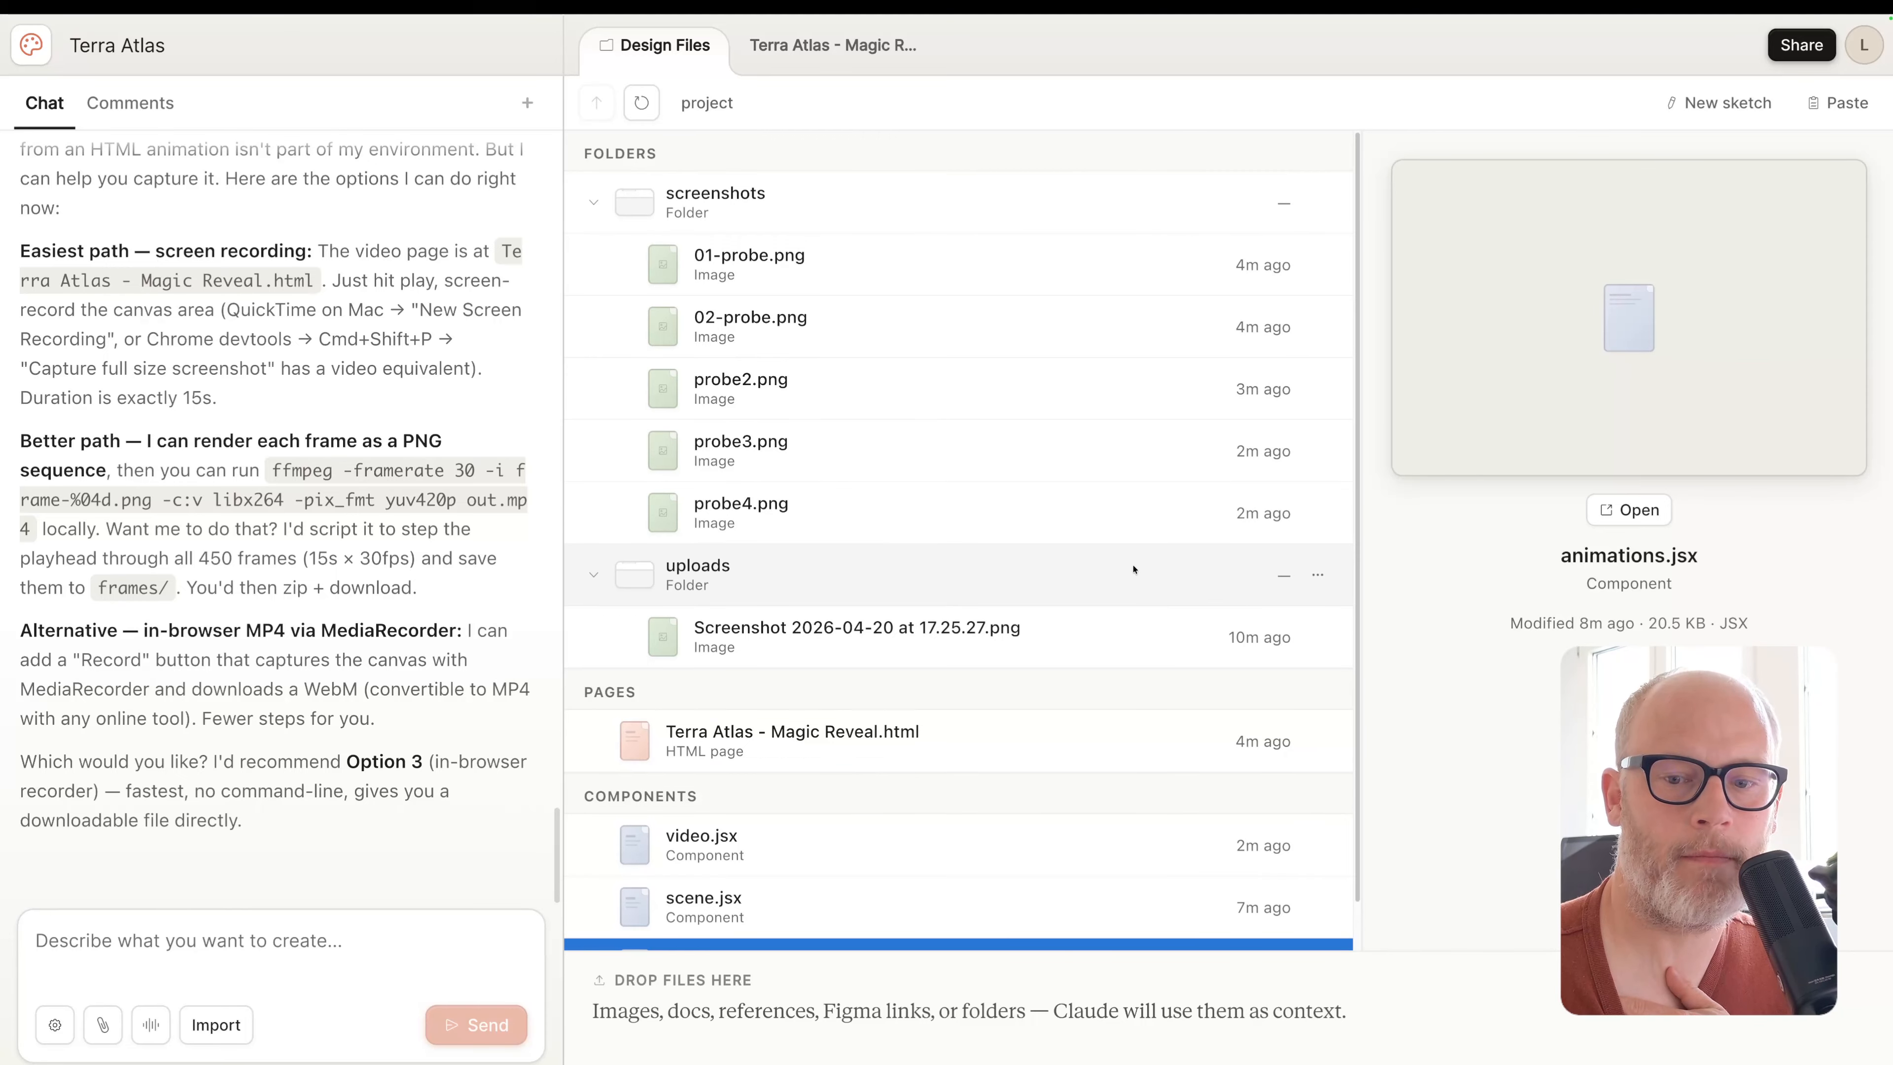
# Return to the Claude Design home page and browse your own designs and the example prompts
pyautogui.click(31, 49)
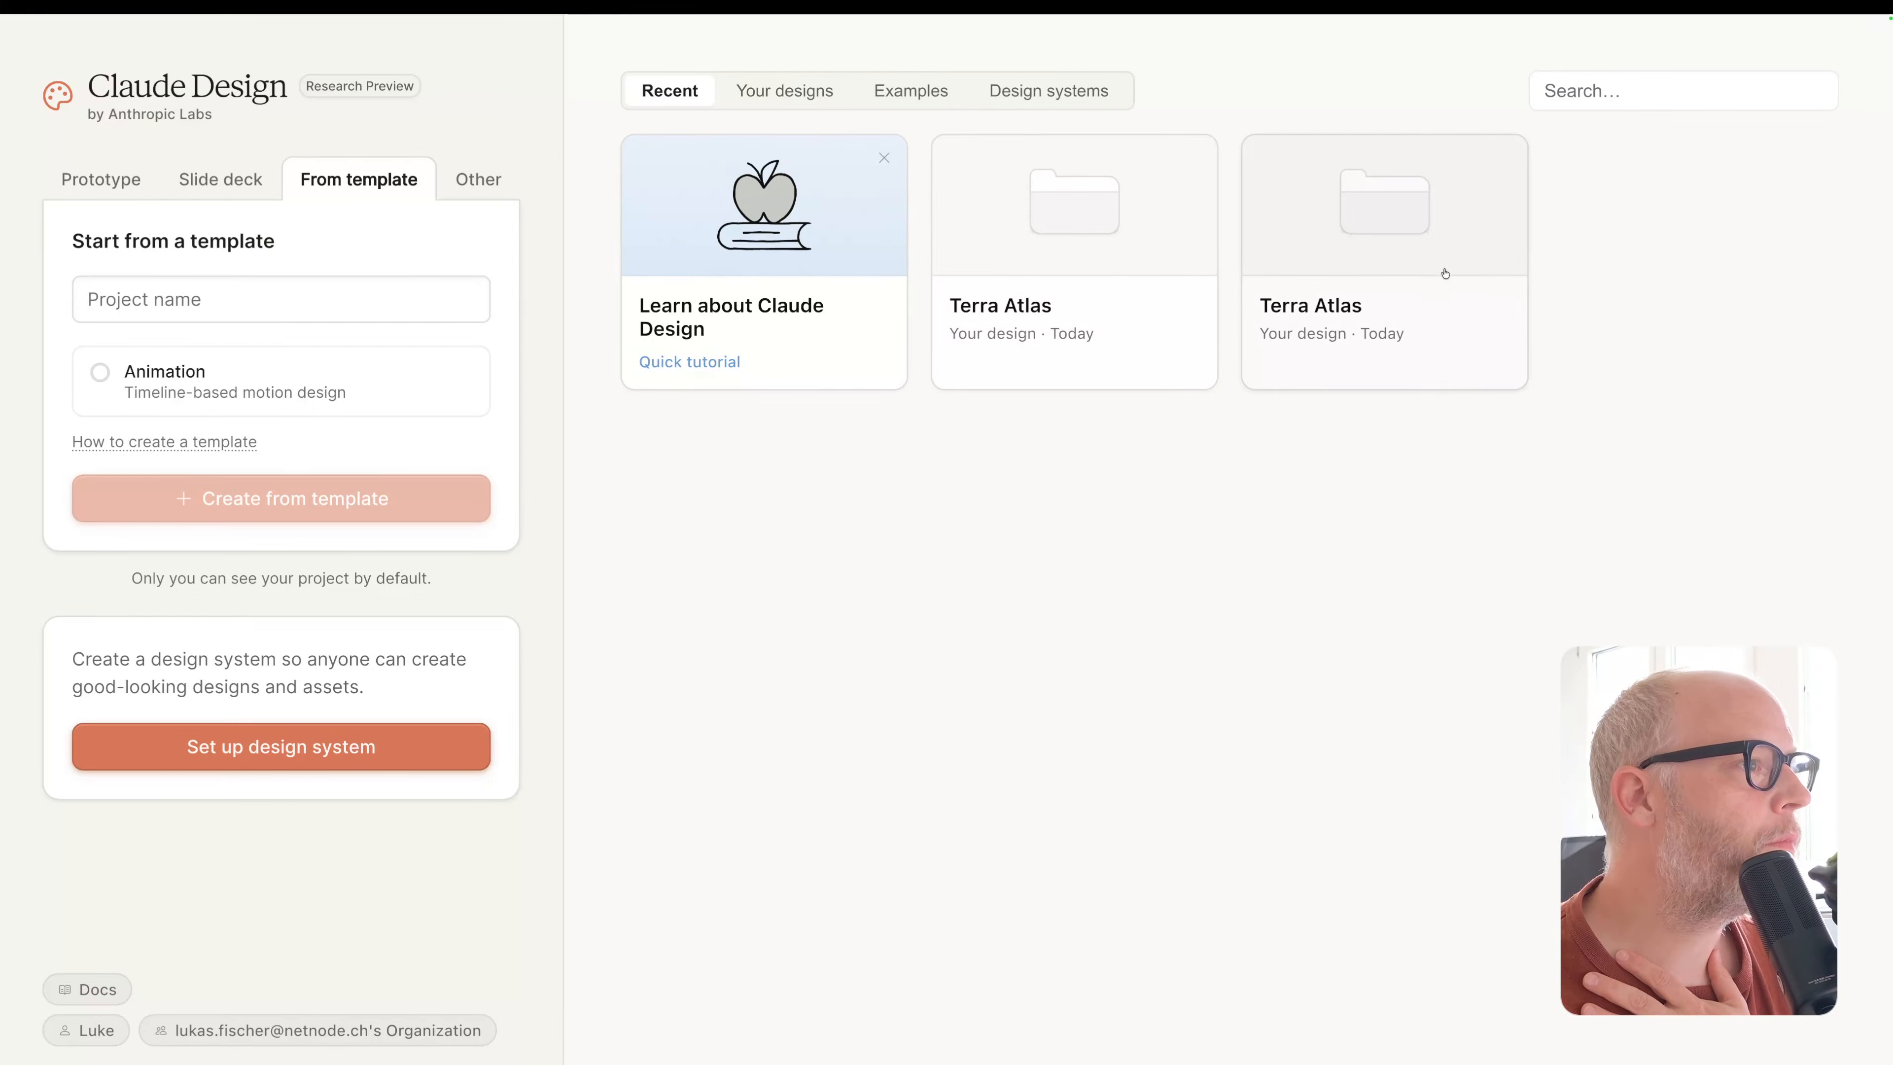
pyautogui.click(767, 90)
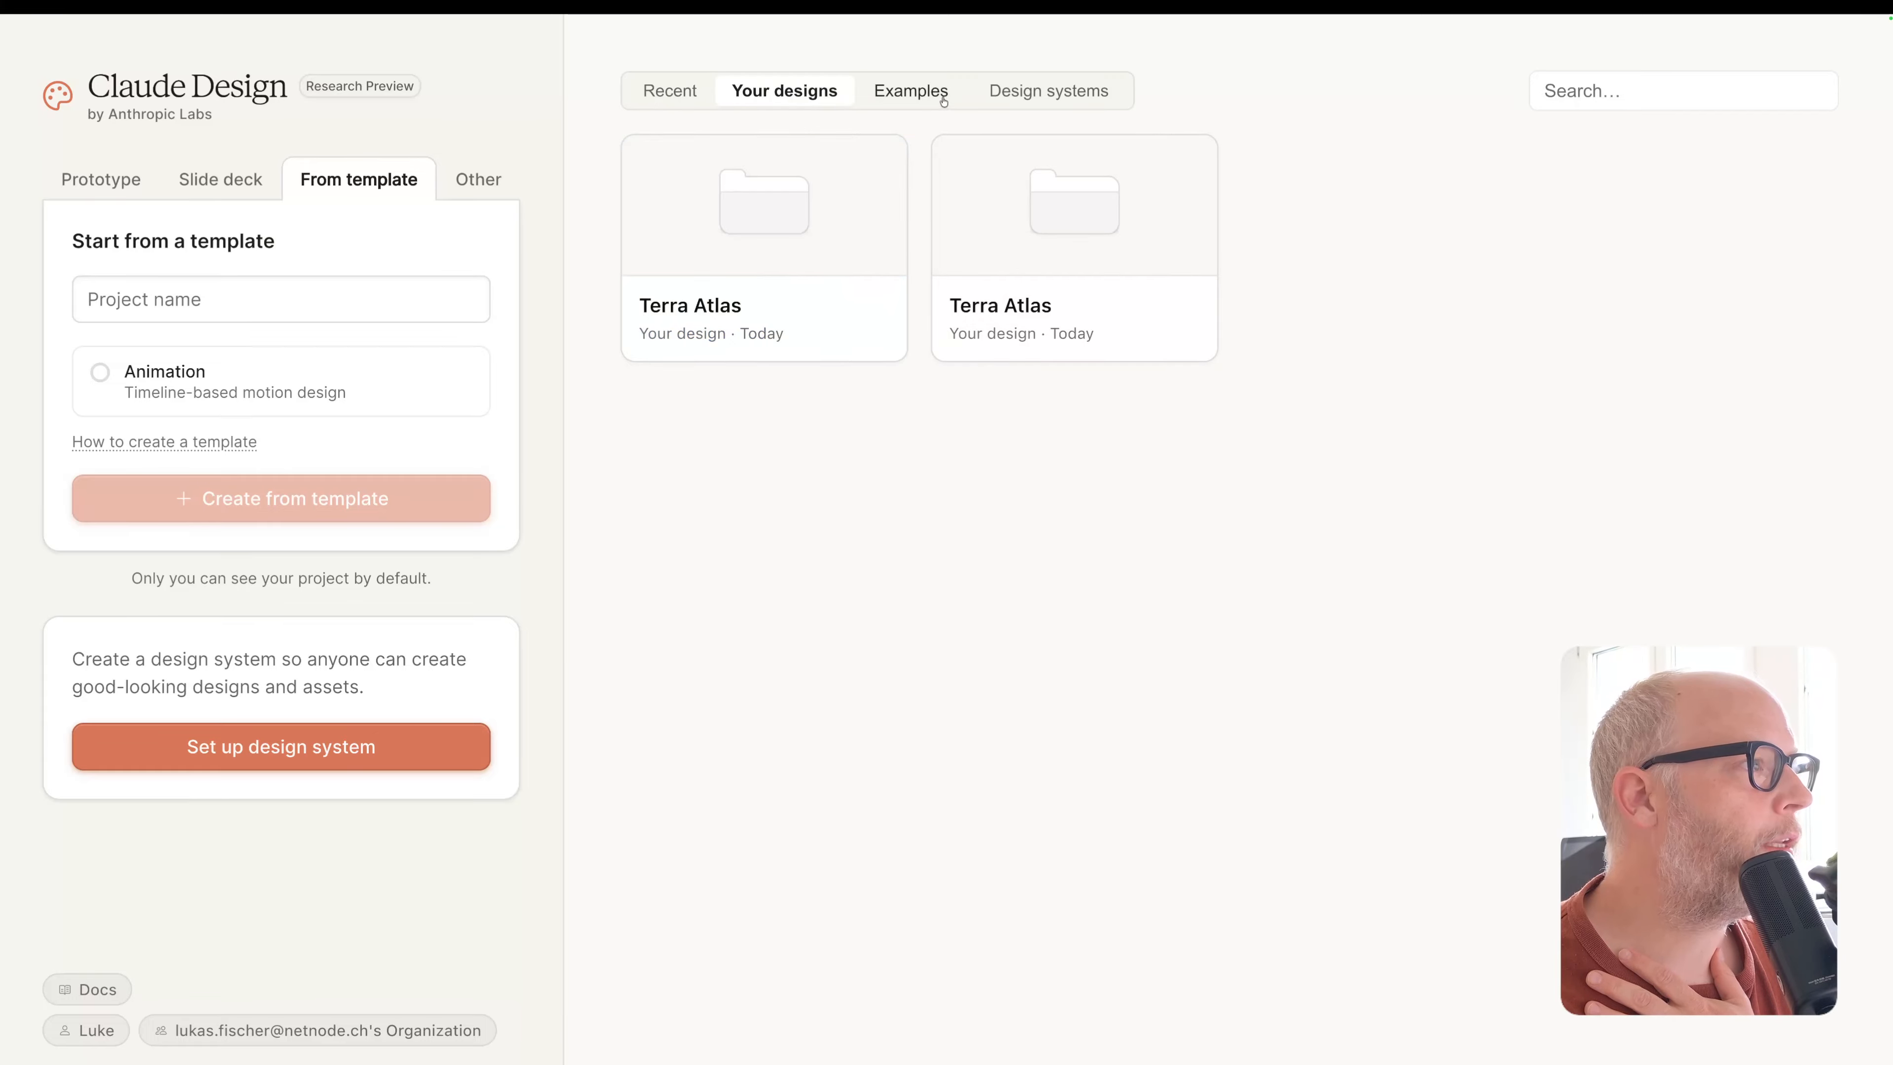
pyautogui.click(898, 91)
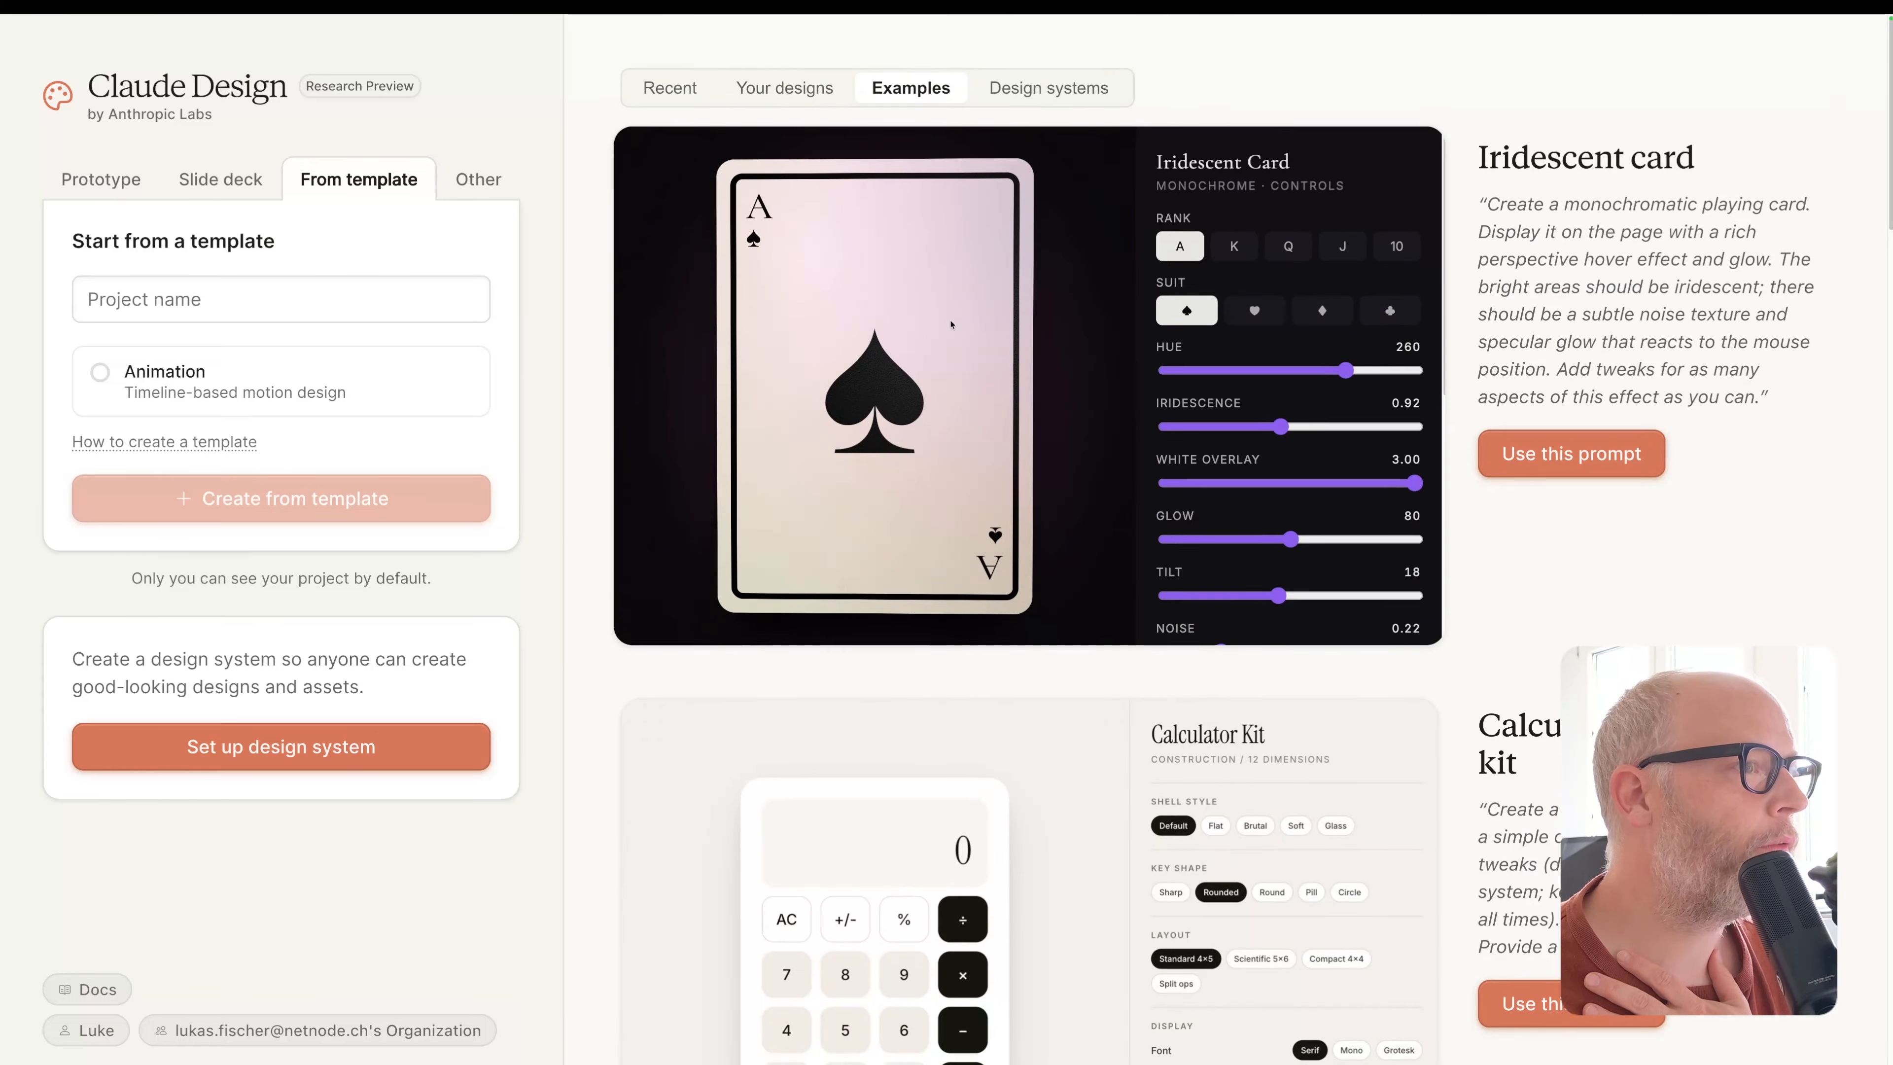
pyautogui.scroll(-10, 951, 324)
pyautogui.scroll(-6, 950, 326)
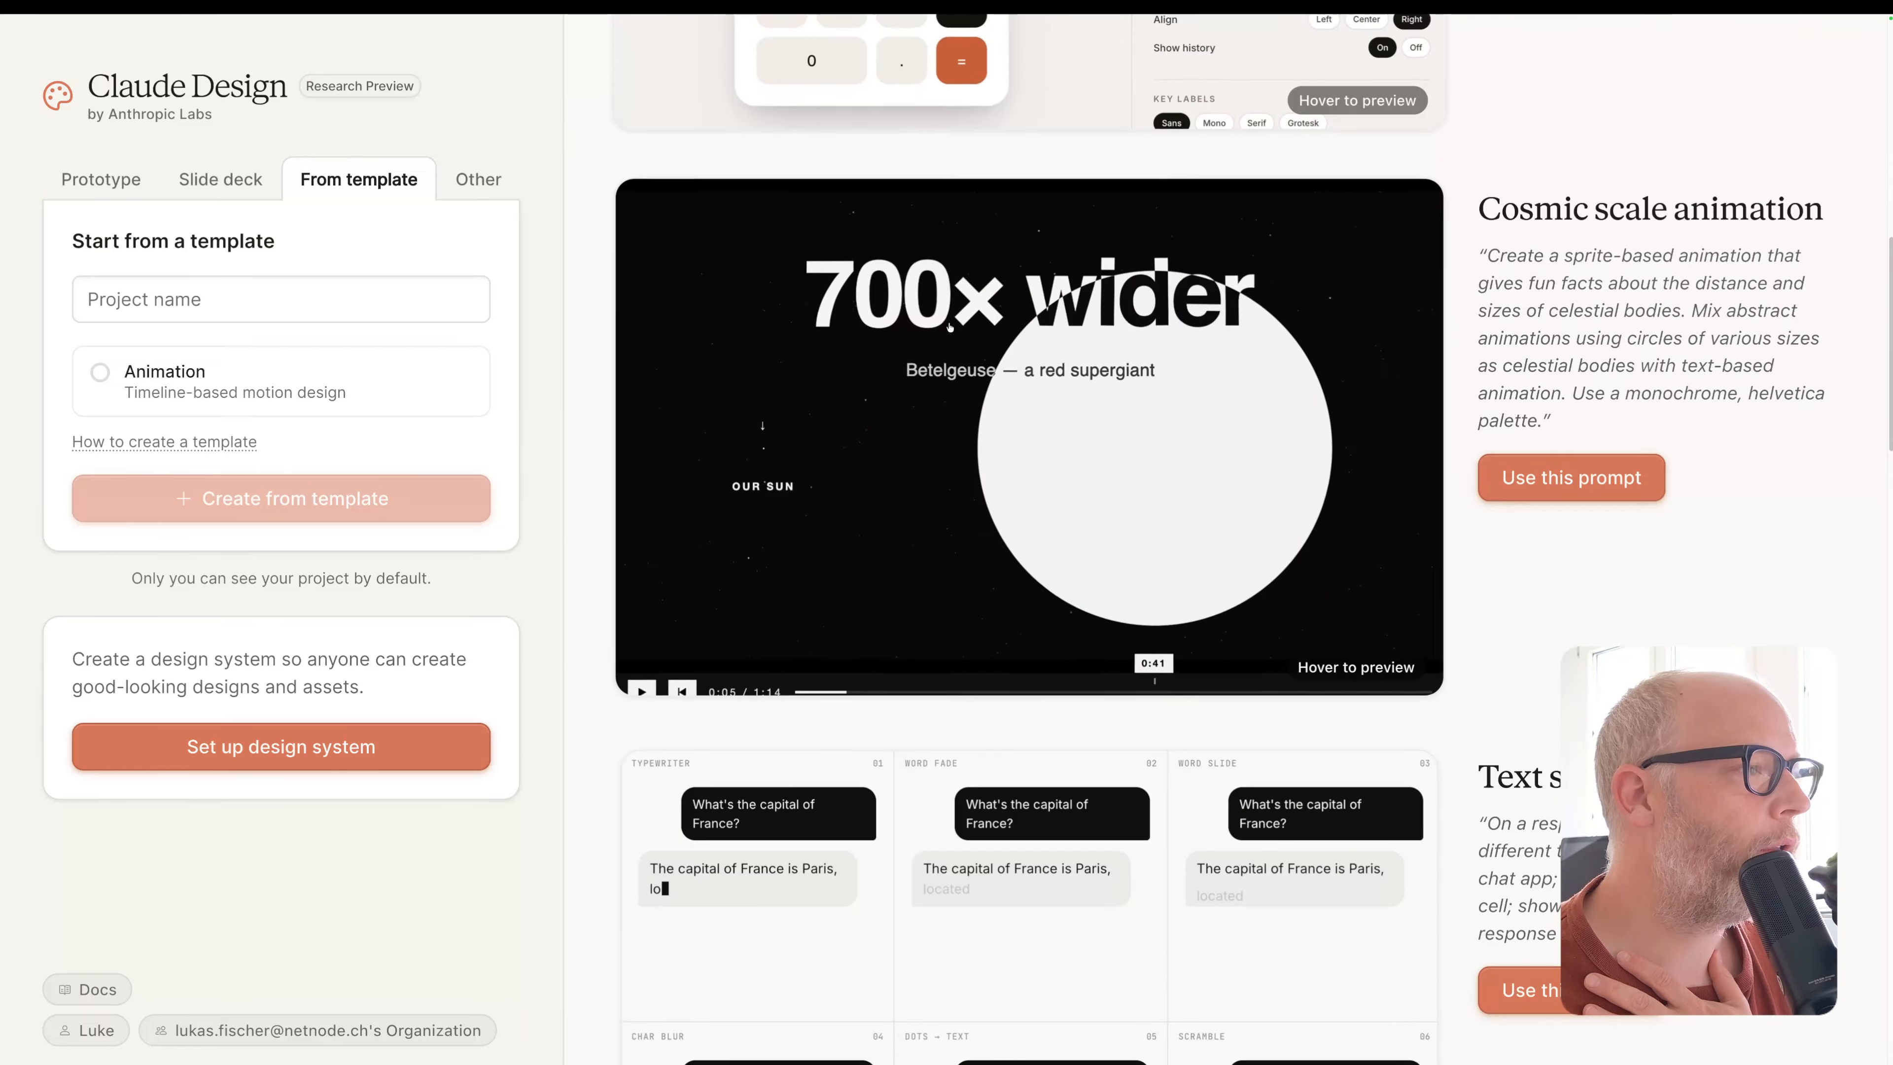
pyautogui.scroll(-5, 950, 332)
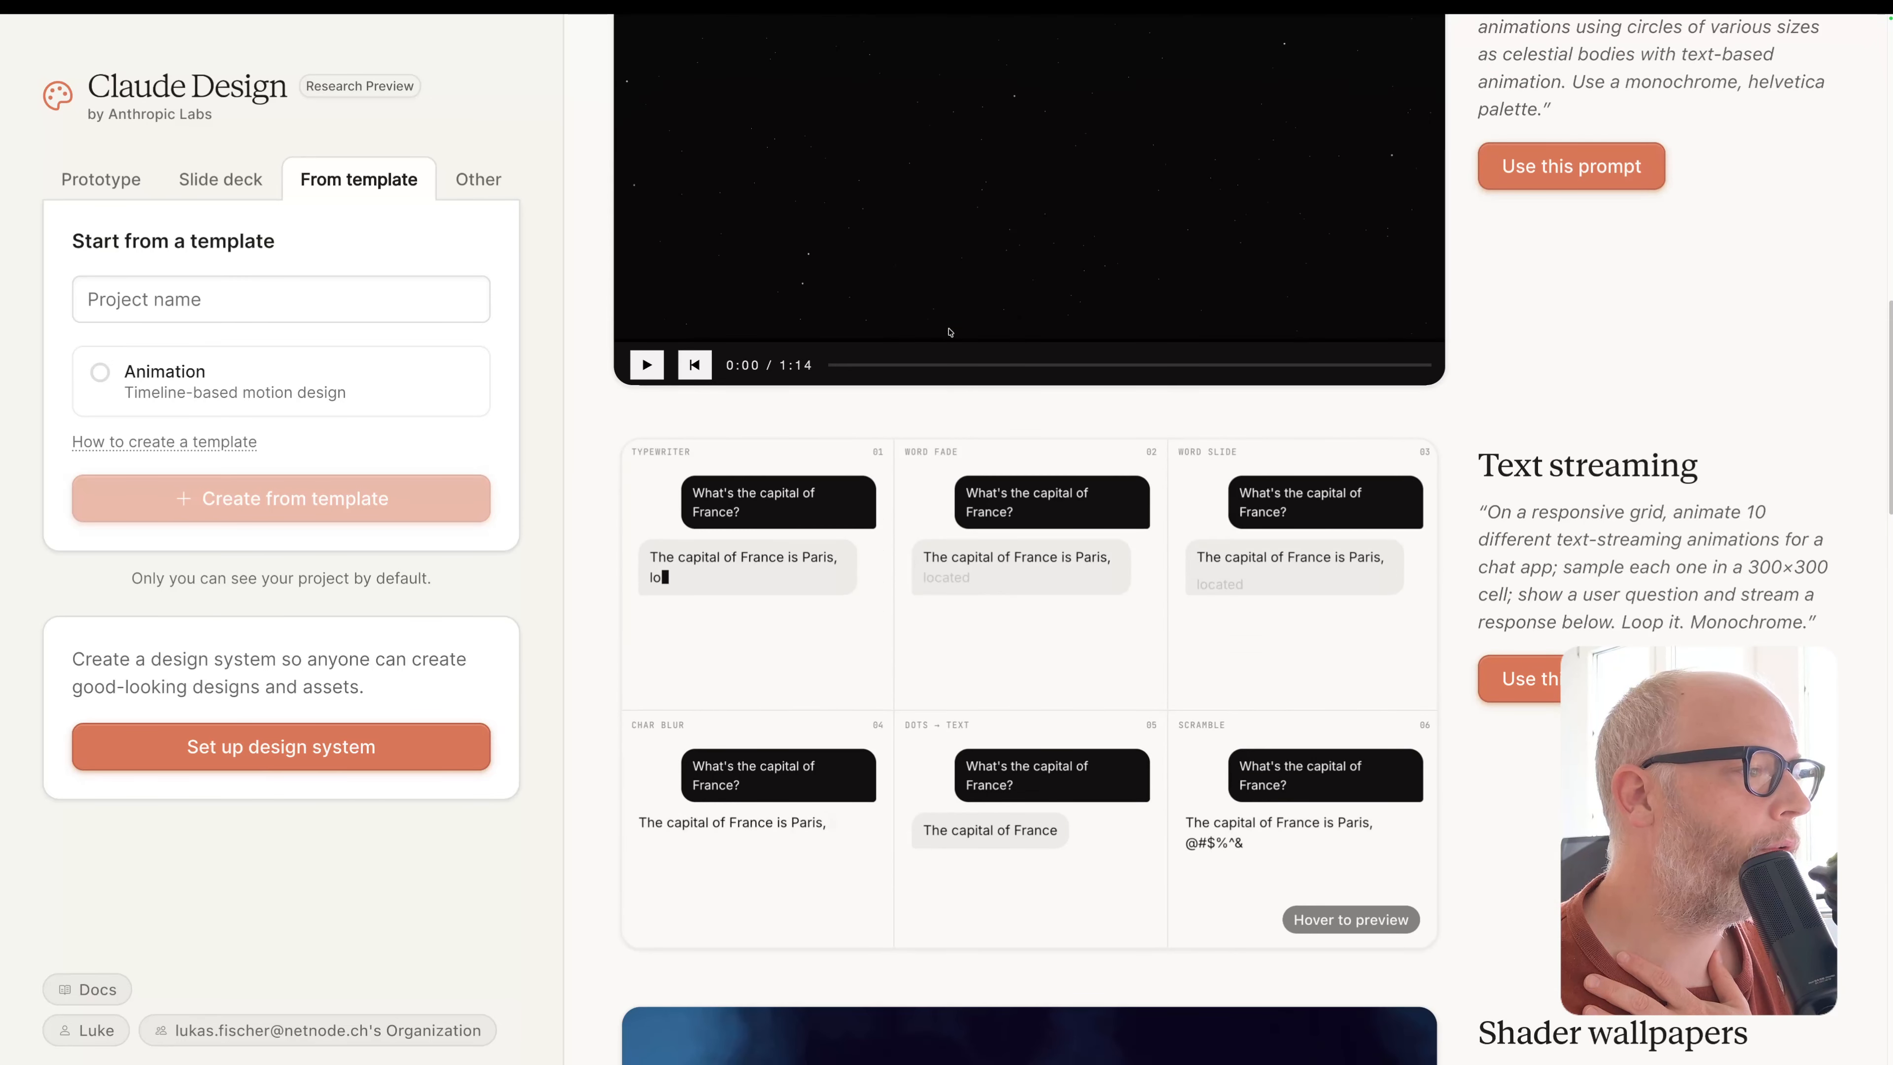
# Create a new slide deck project named "Terra Atlas" without speaker notes
pyautogui.click(165, 184)
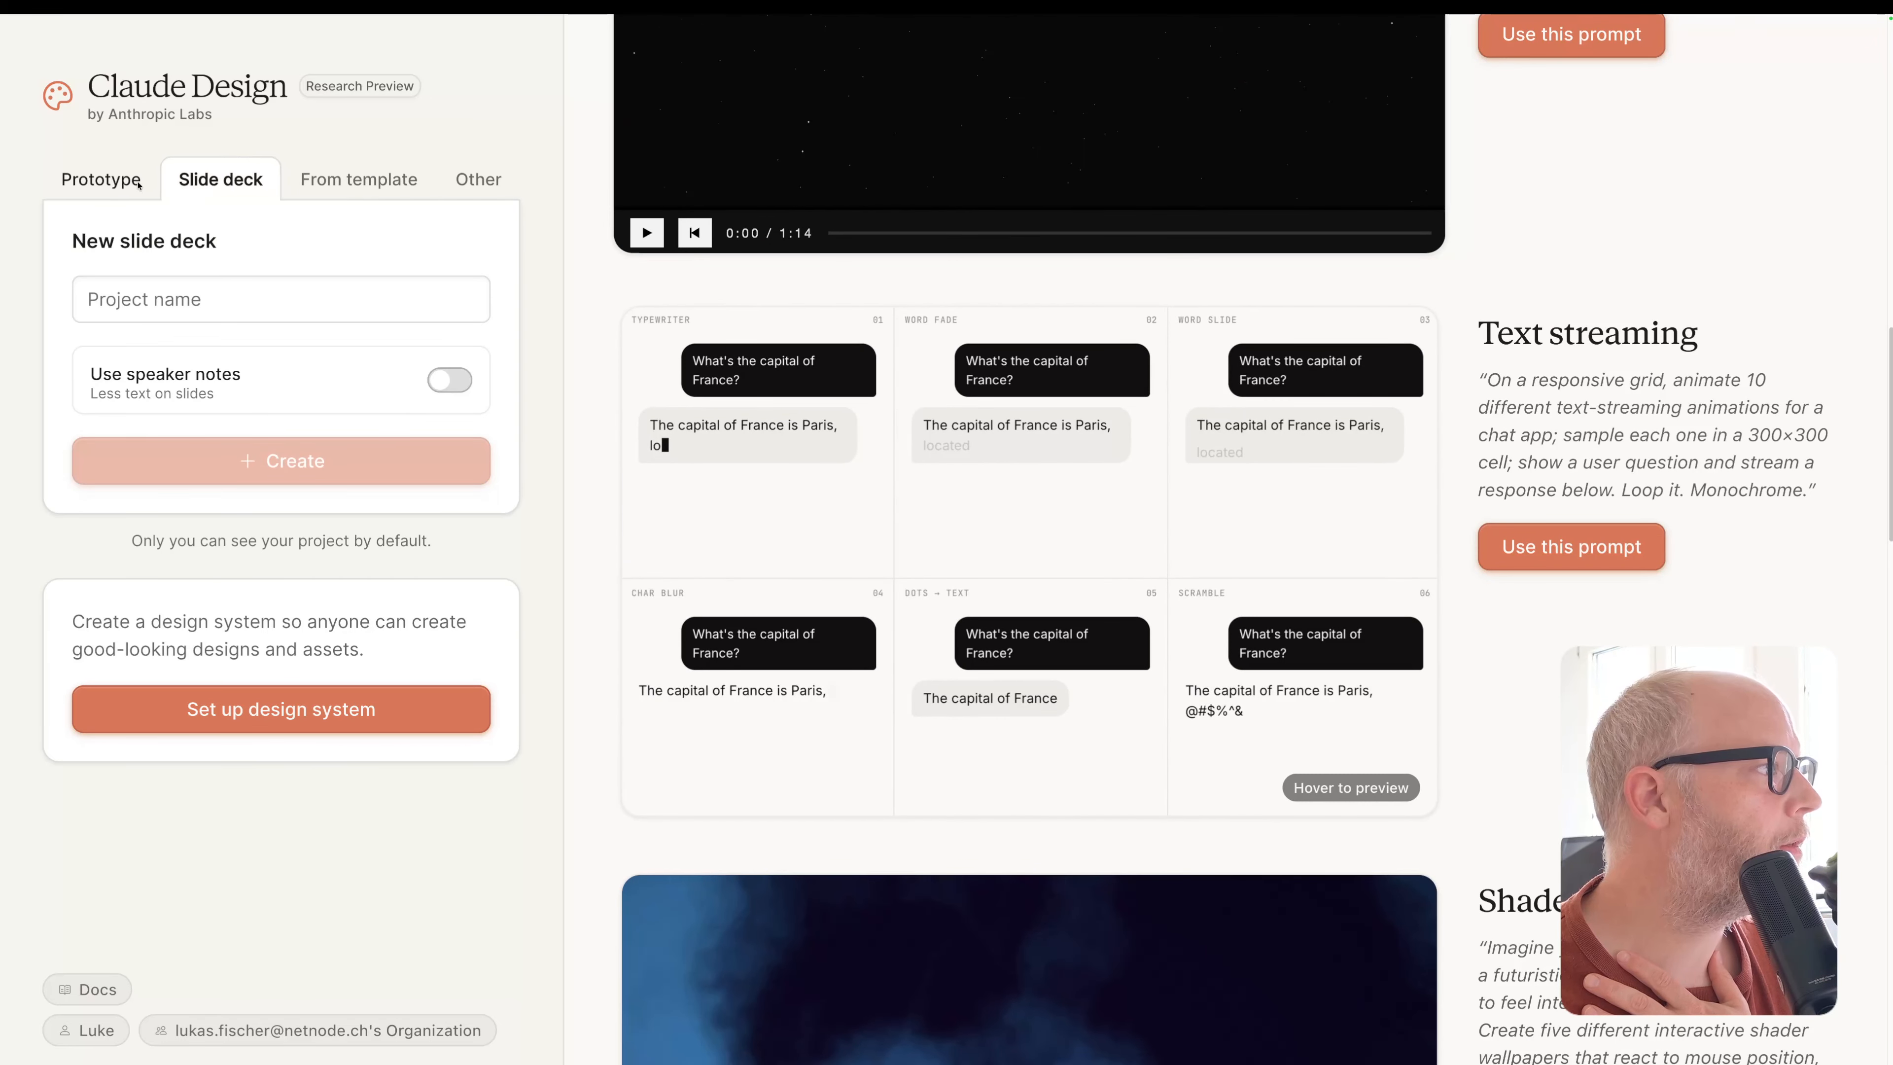
pyautogui.click(197, 303)
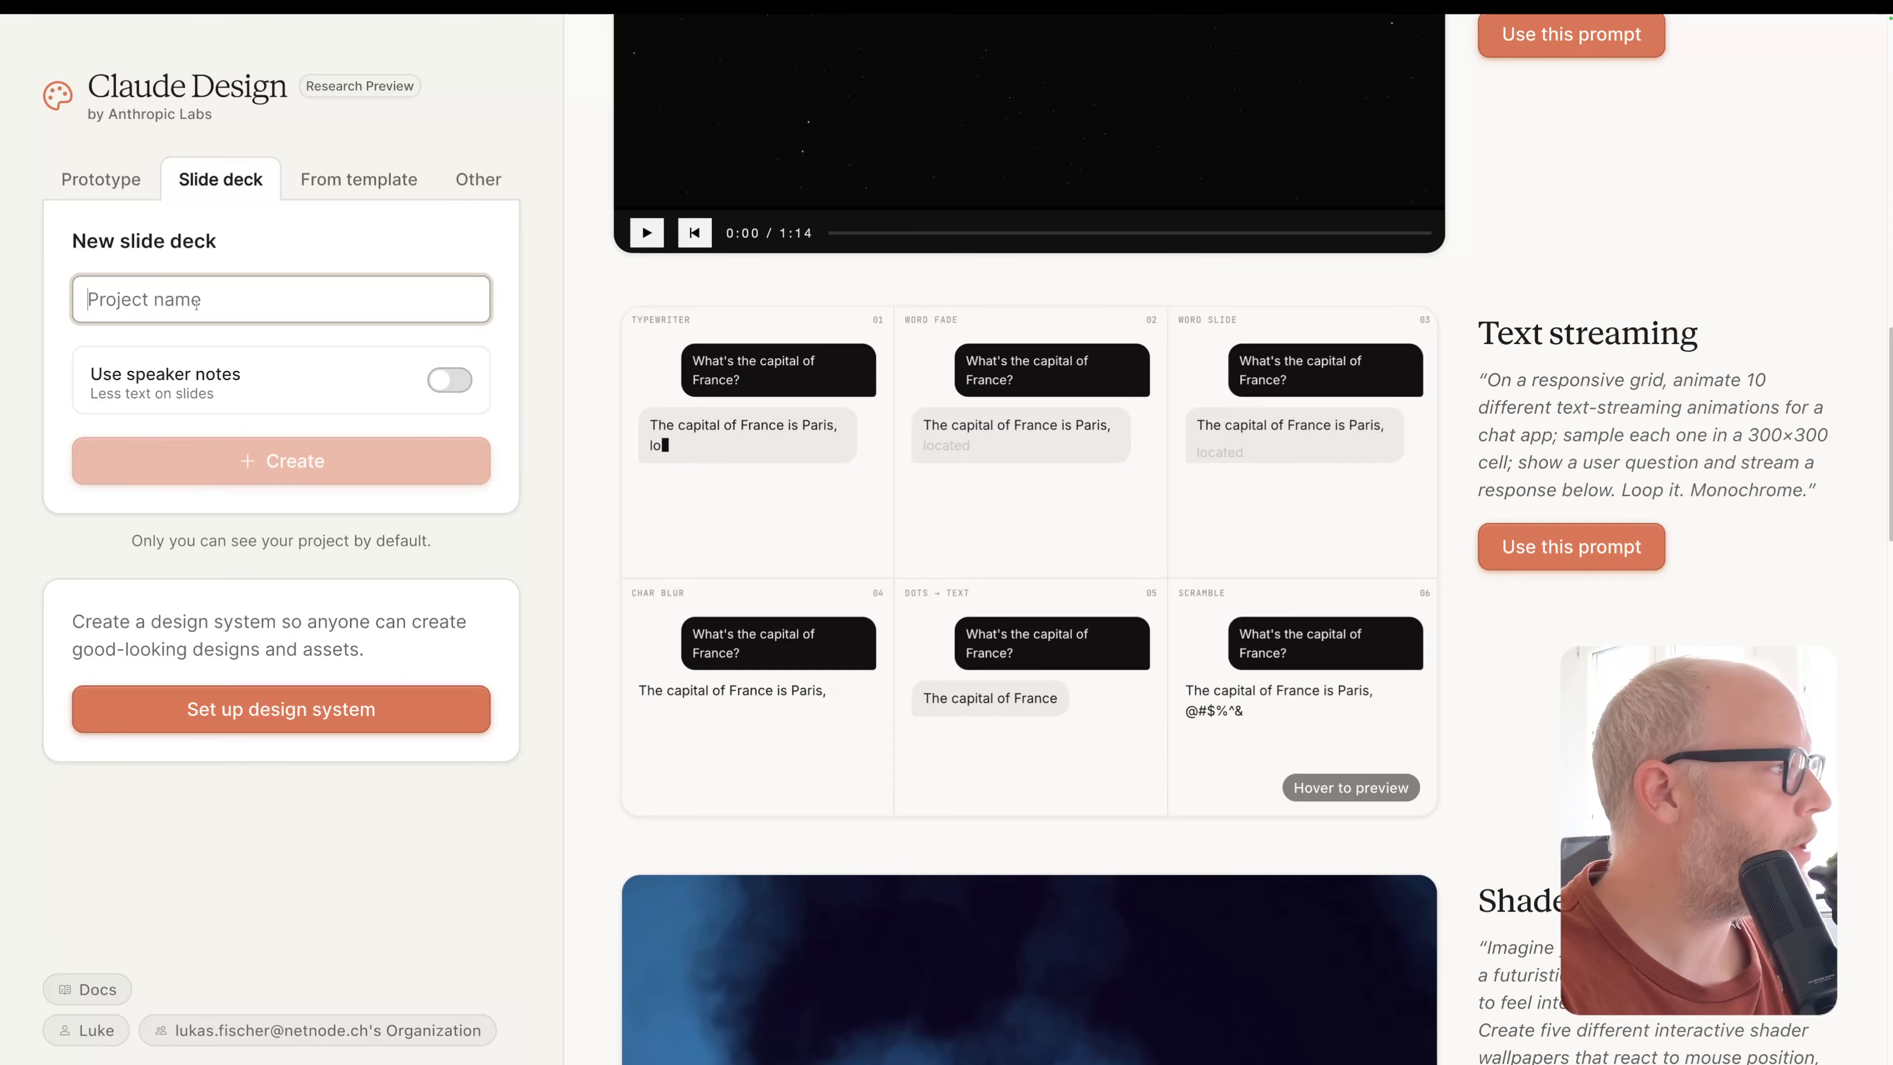
pyautogui.write('Terra Atlas')
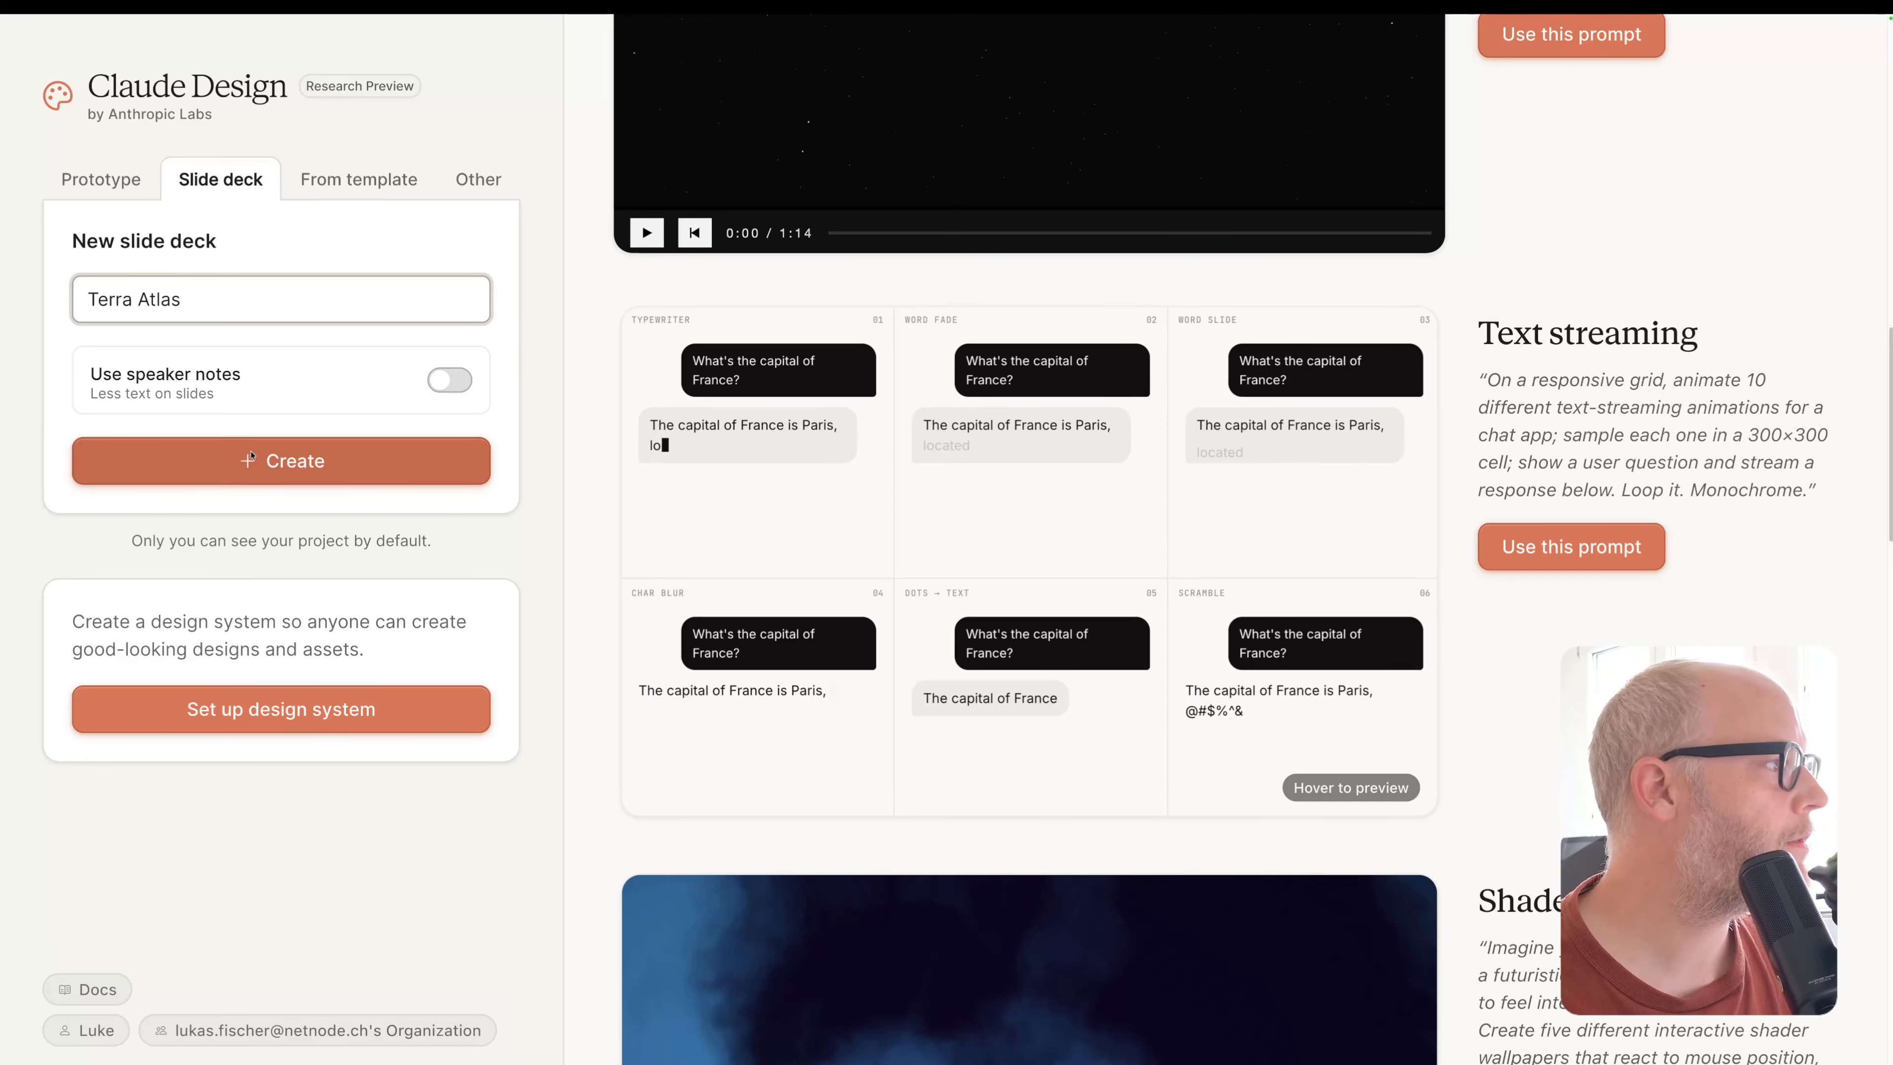
pyautogui.click(276, 444)
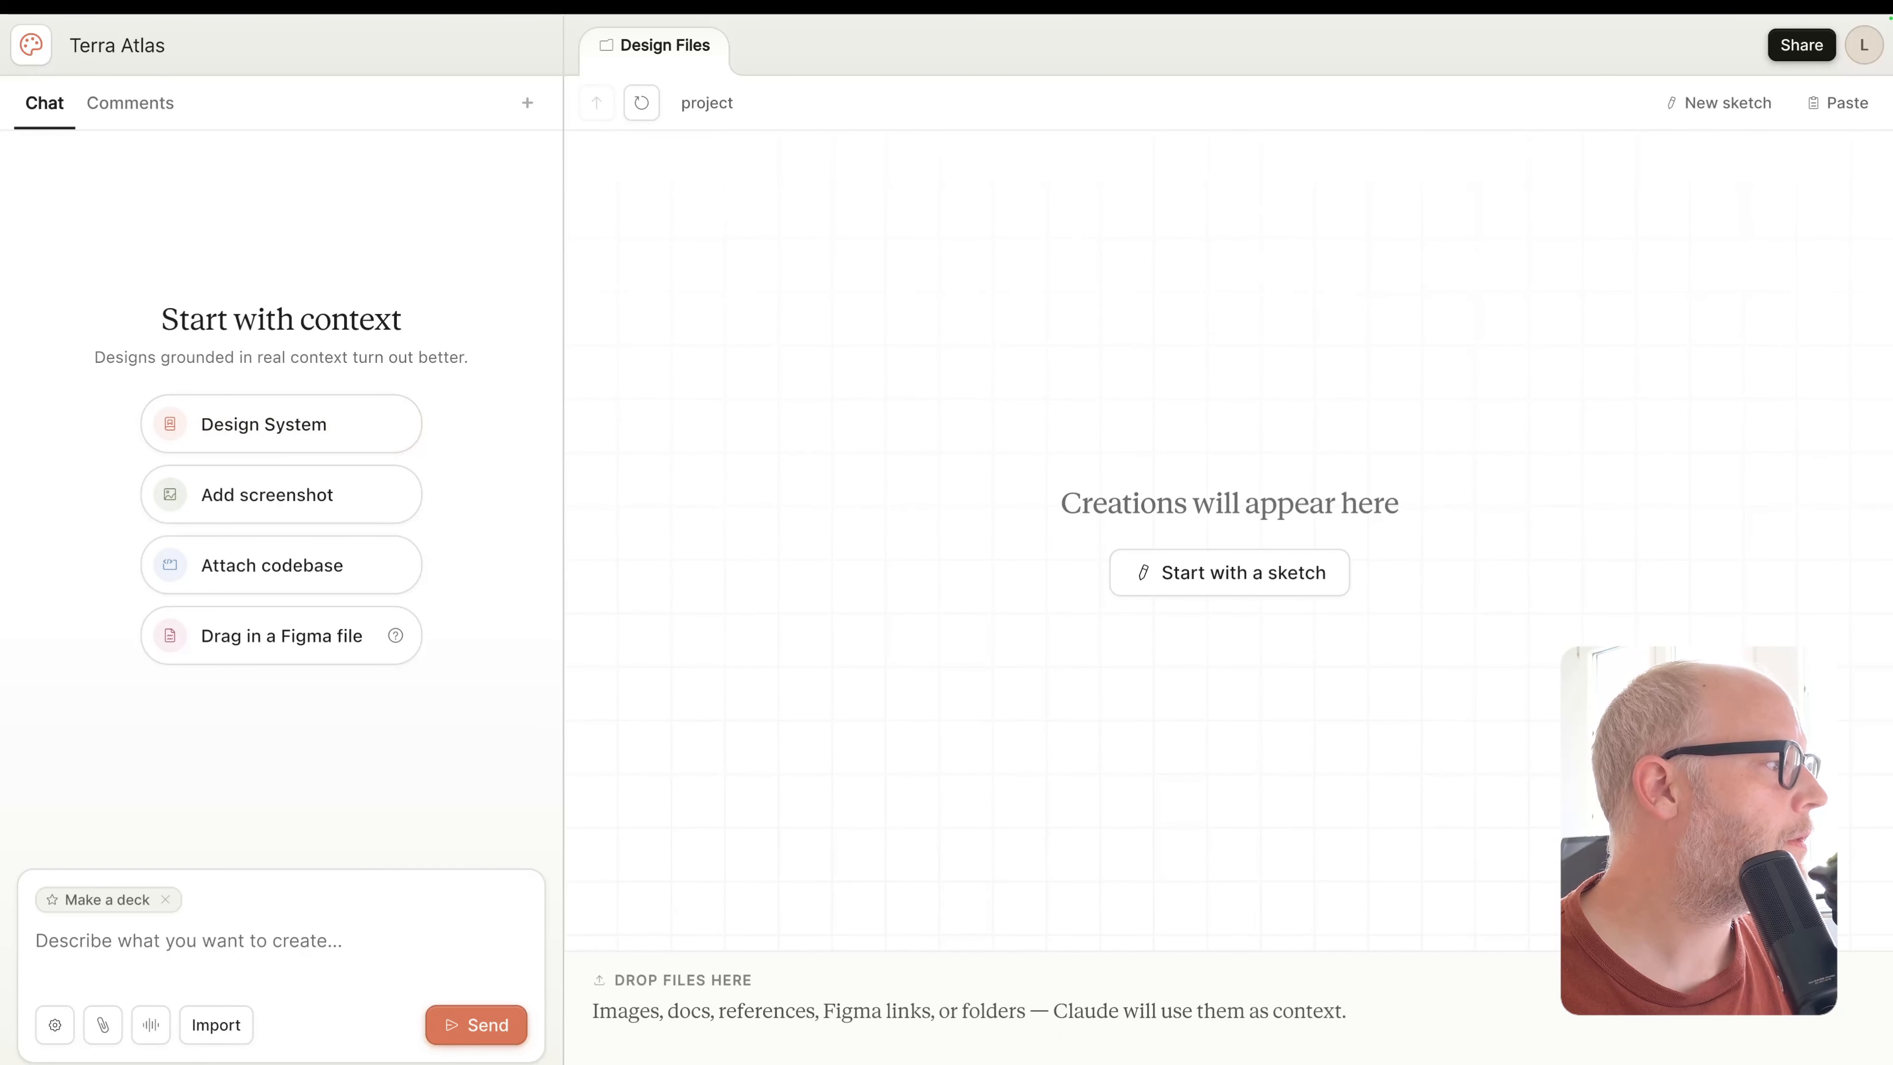
pyautogui.write('Create ')
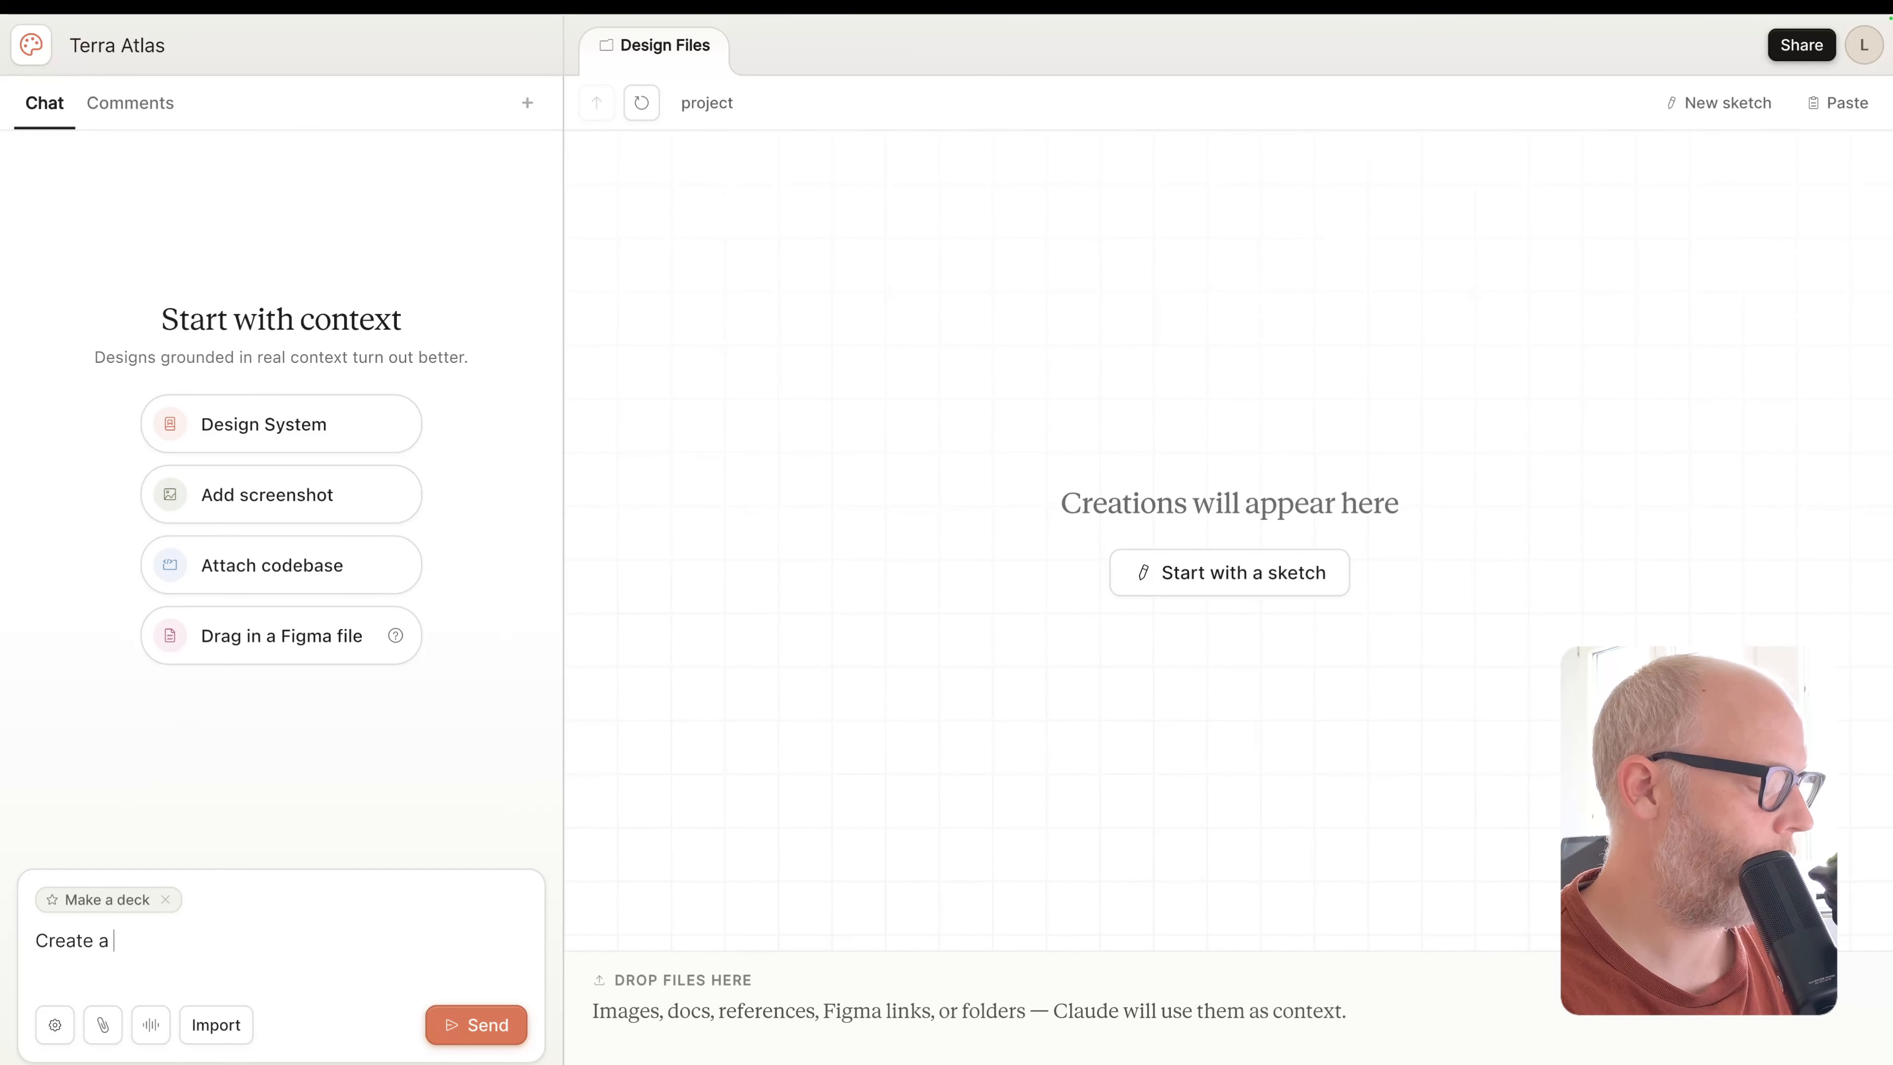
pyautogui.write('a slide deck b')
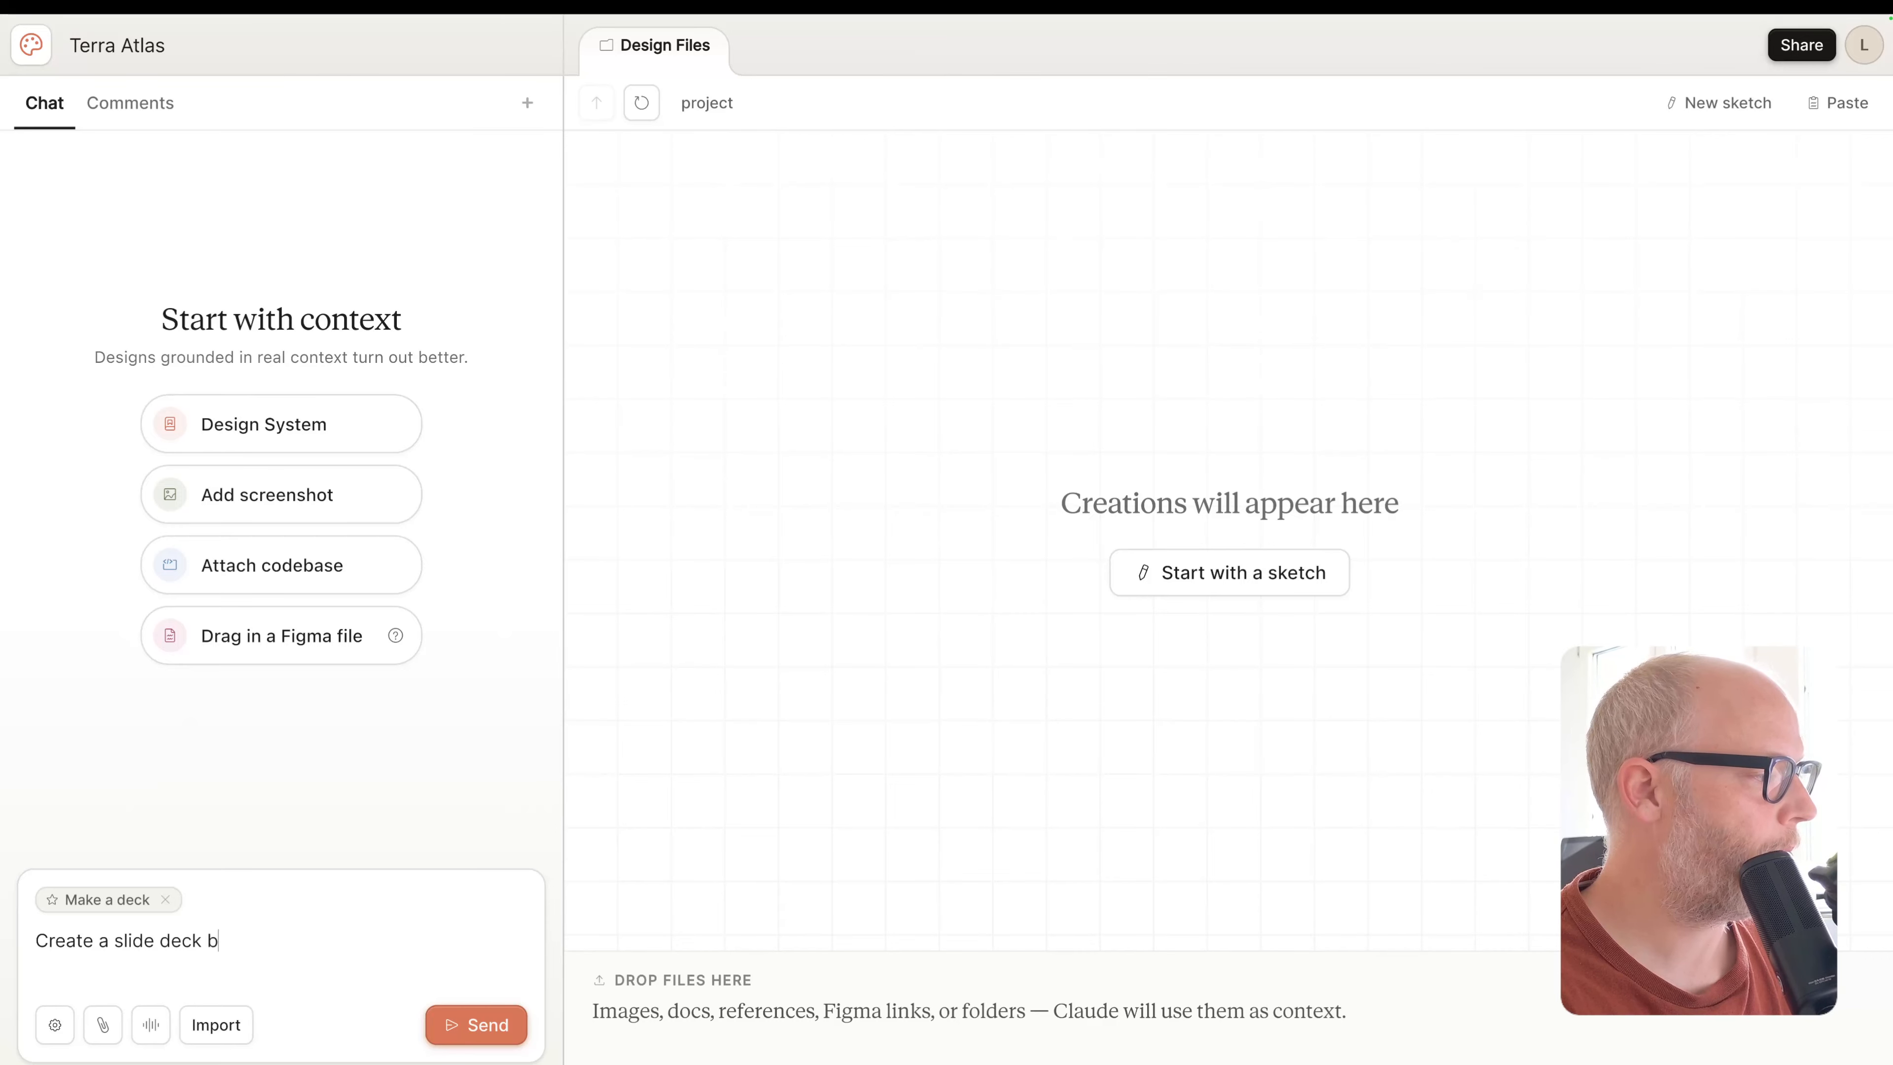
pyautogui.write('ased on')
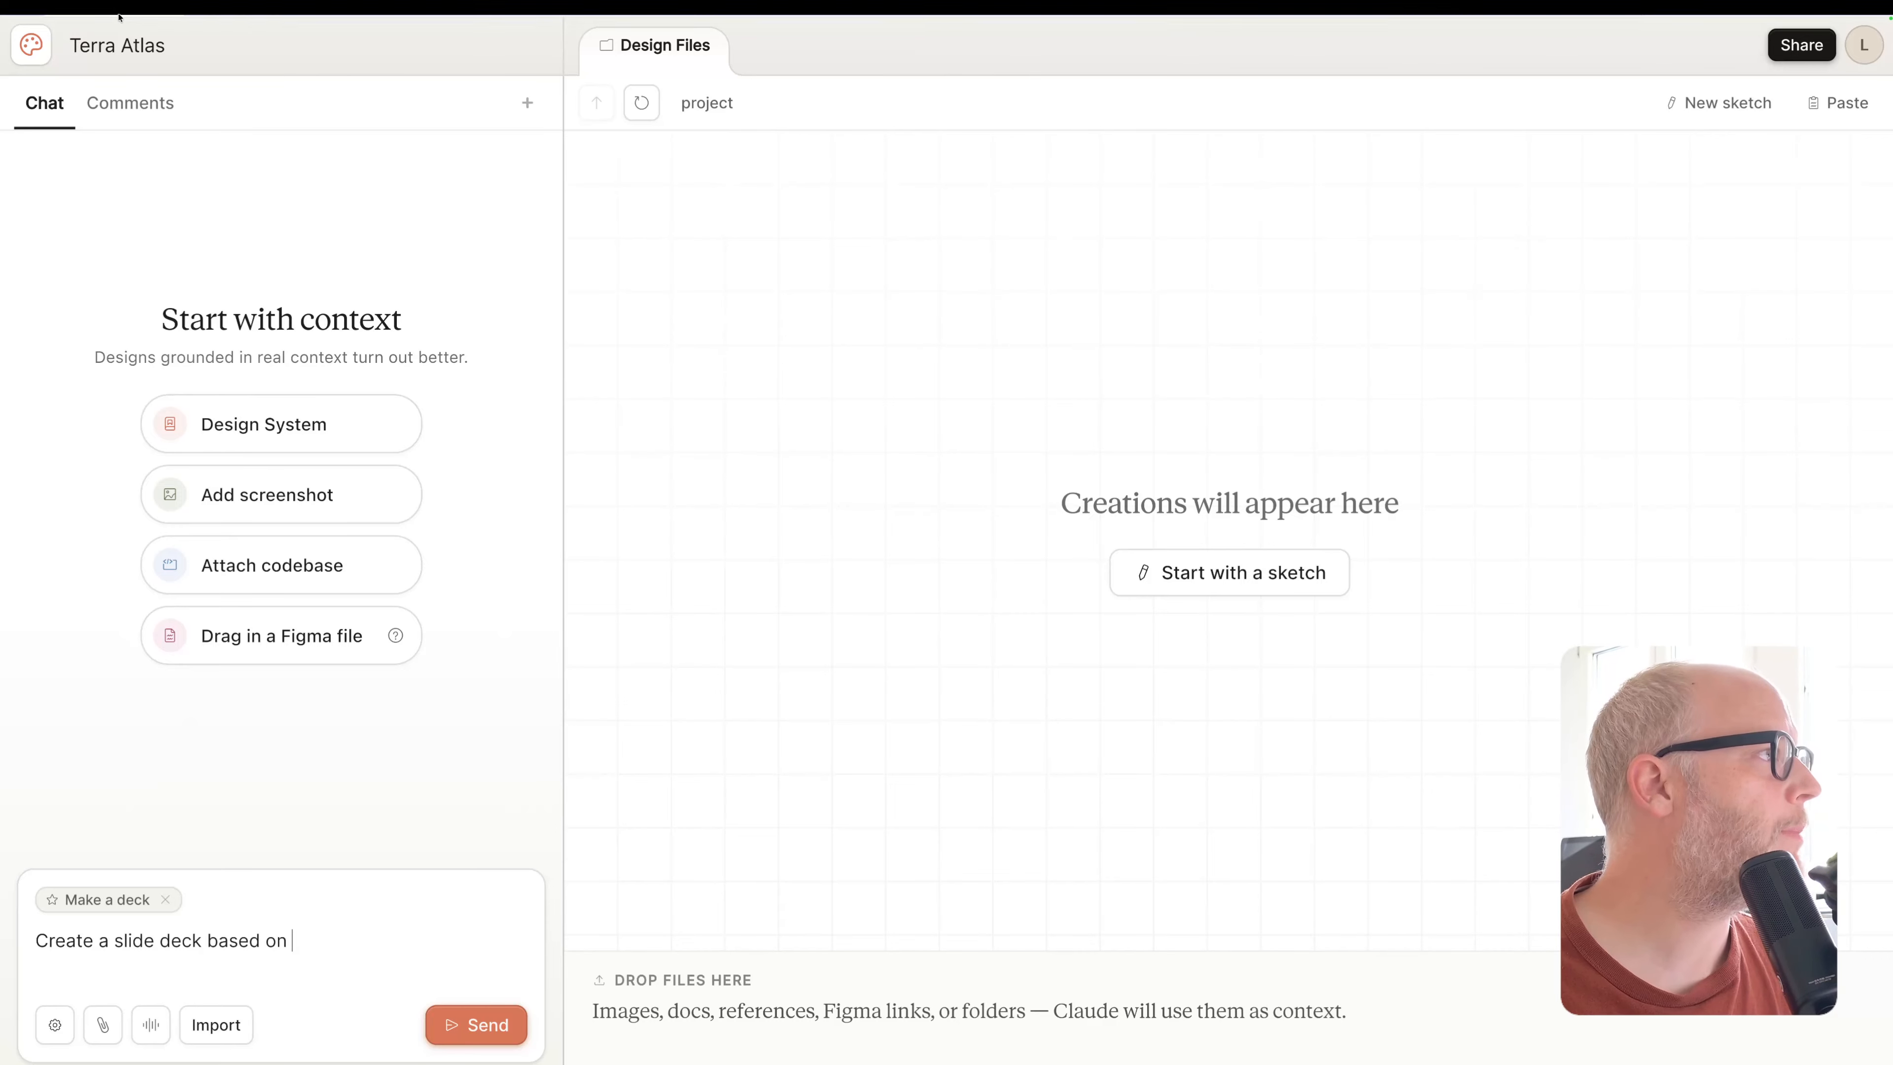
pyautogui.click(224, 42)
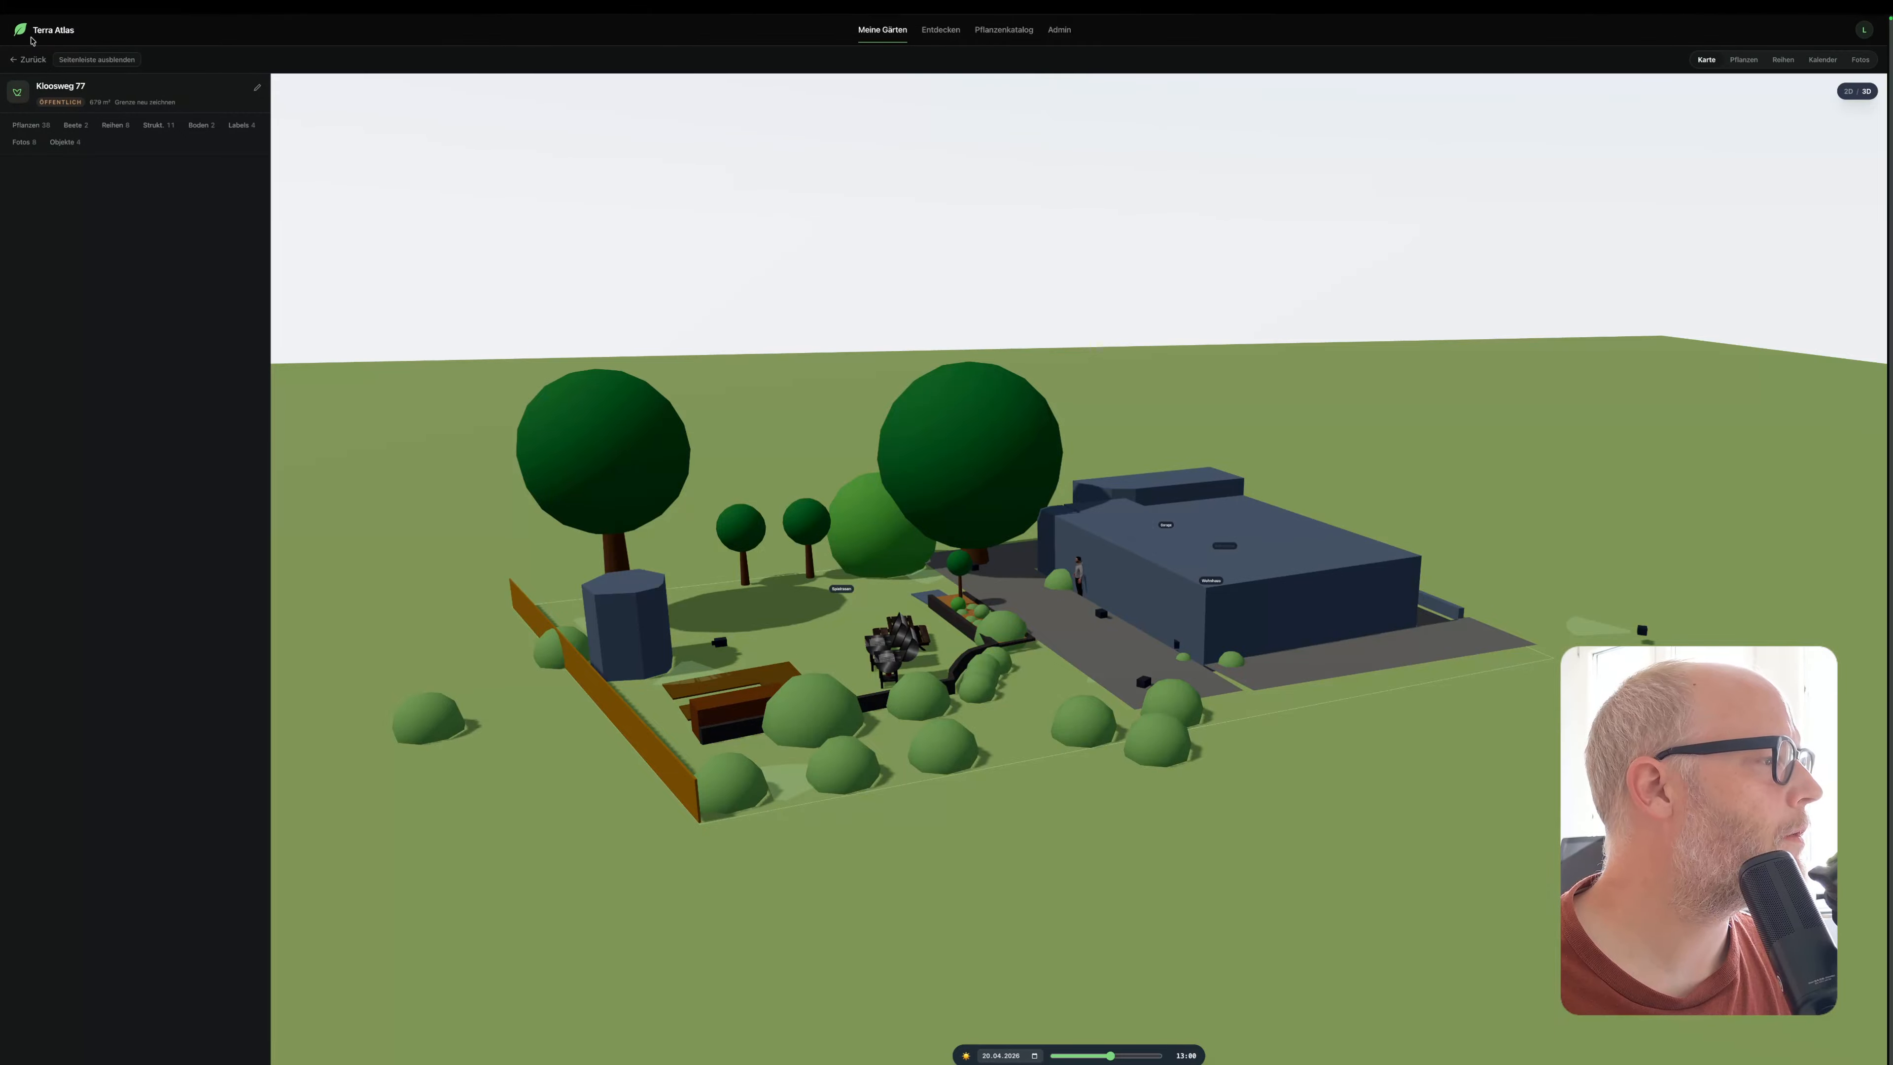
pyautogui.click(26, 32)
pyautogui.click(368, 65)
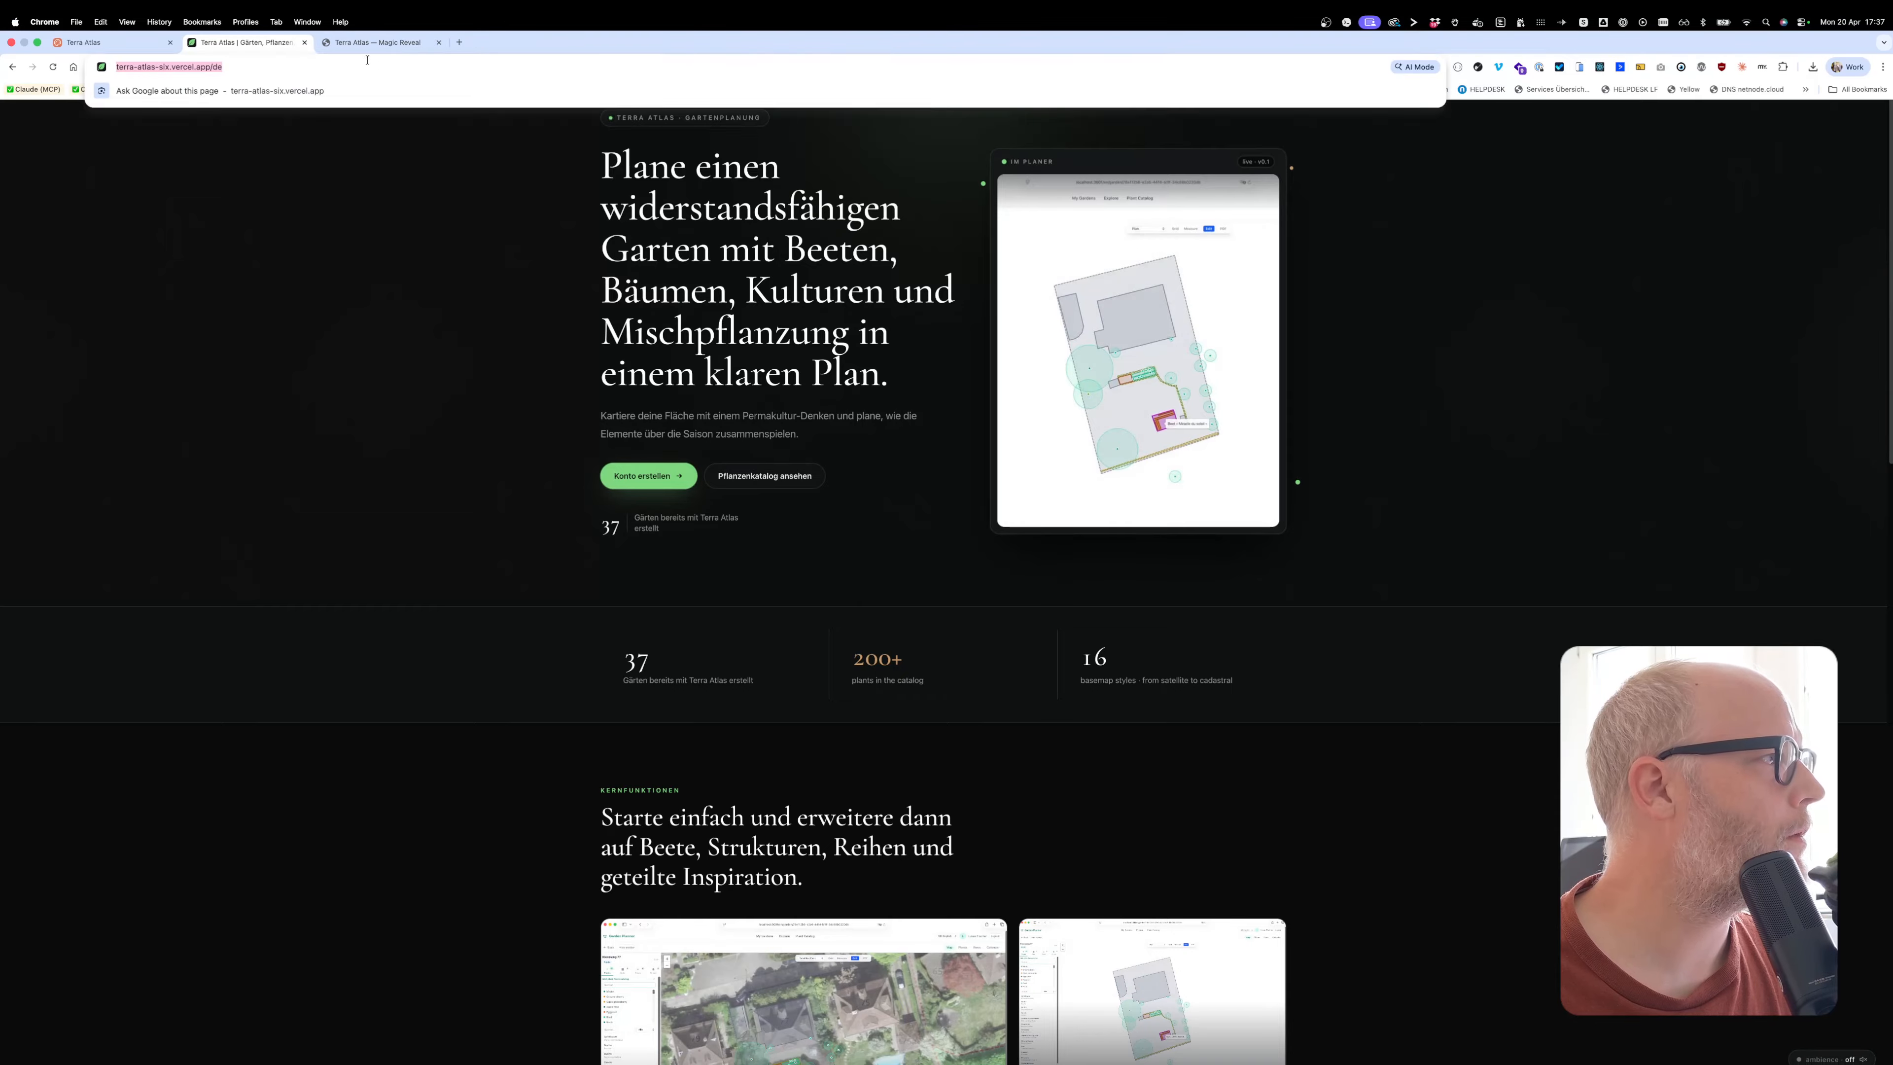
pyautogui.press('super+c')
pyautogui.click(117, 42)
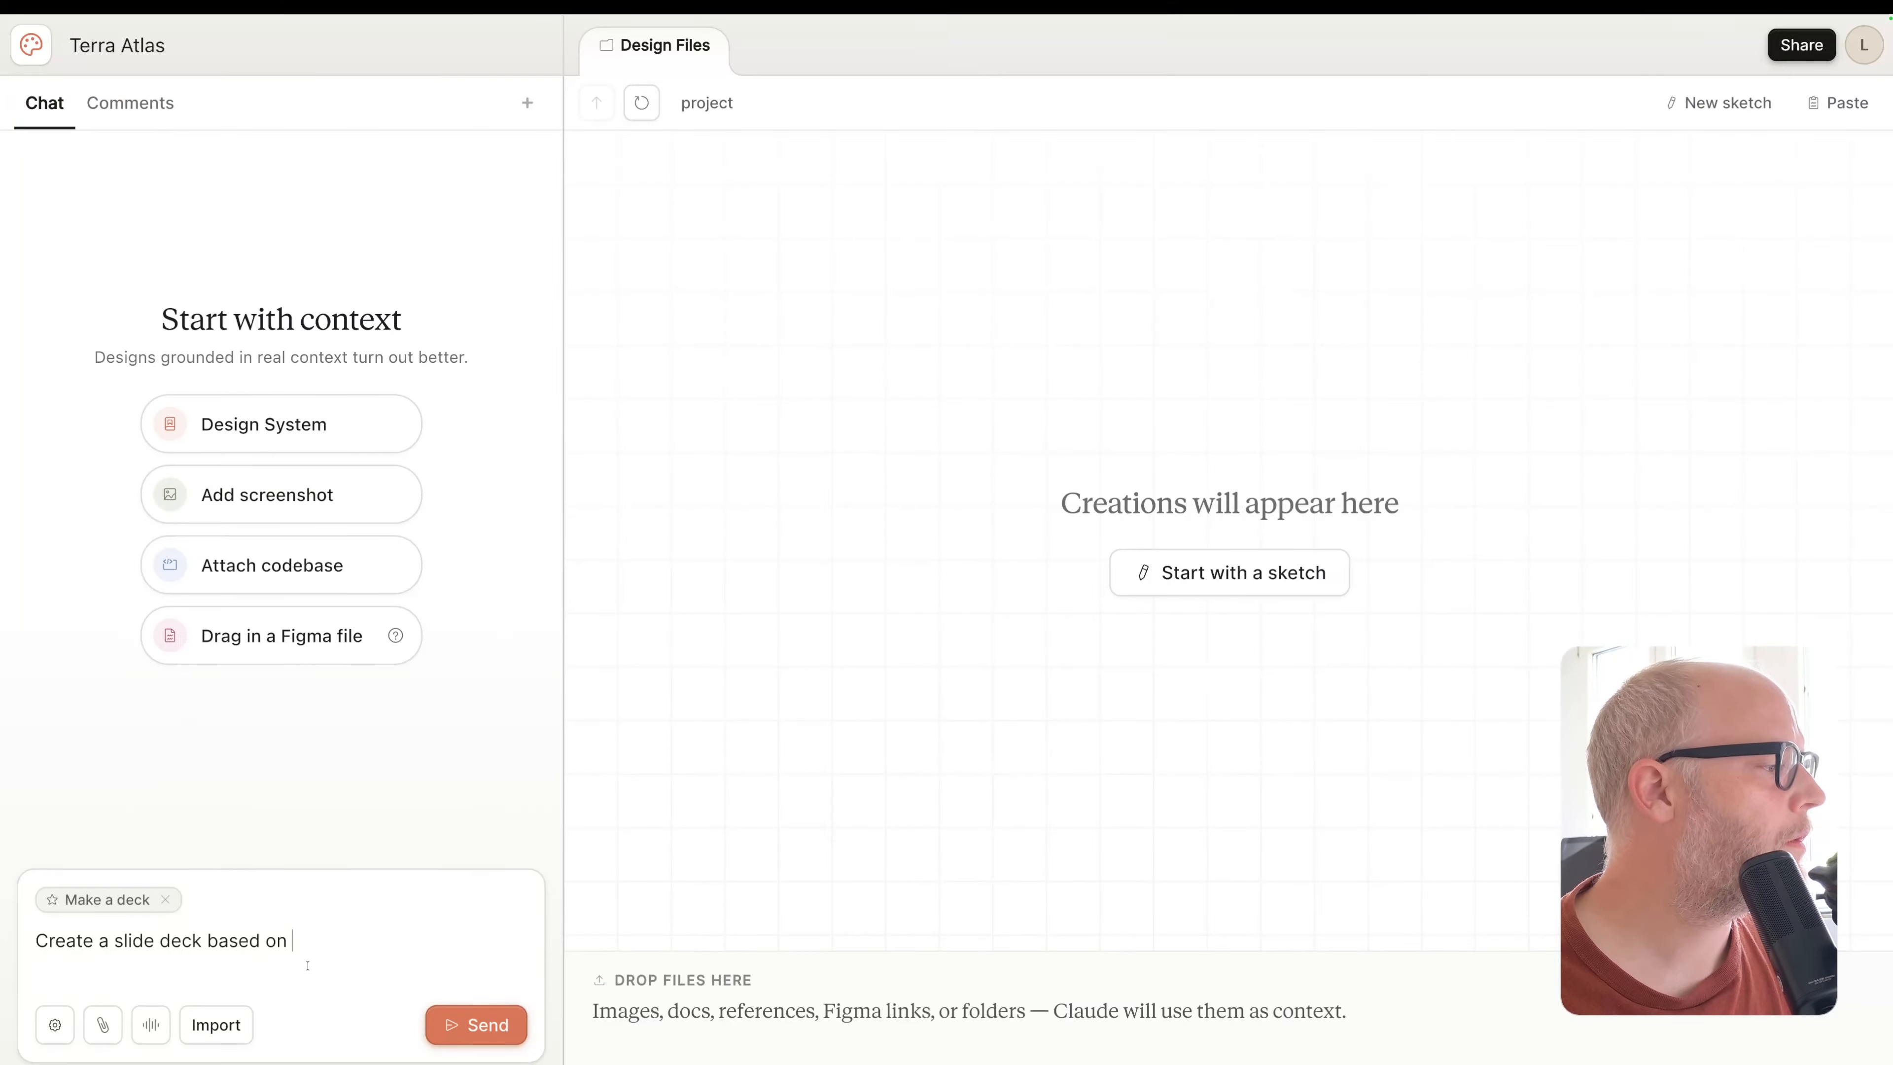
pyautogui.press('super+v')
pyautogui.click(475, 1034)
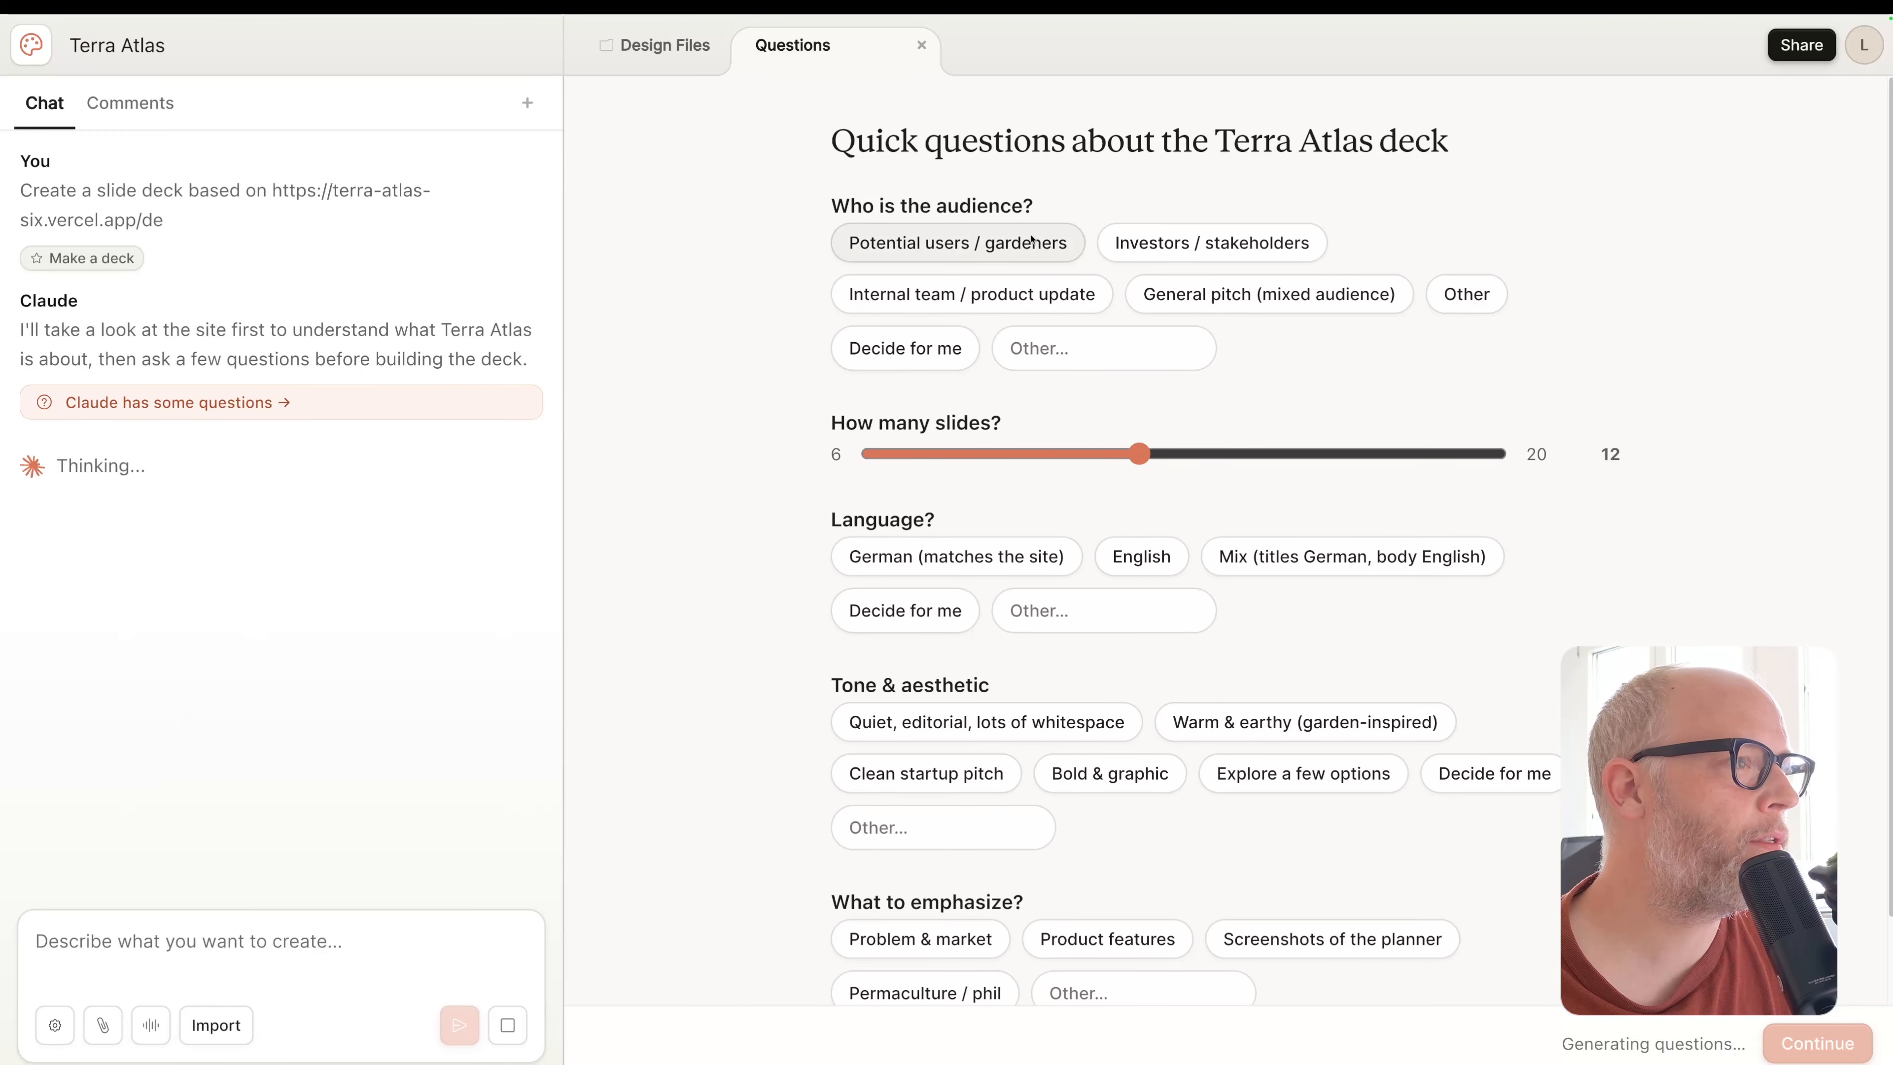
# Answer the deck questions with a general pitch for a mixed audience, English language, and a warm & earthy garden-inspired tone
pyautogui.click(968, 243)
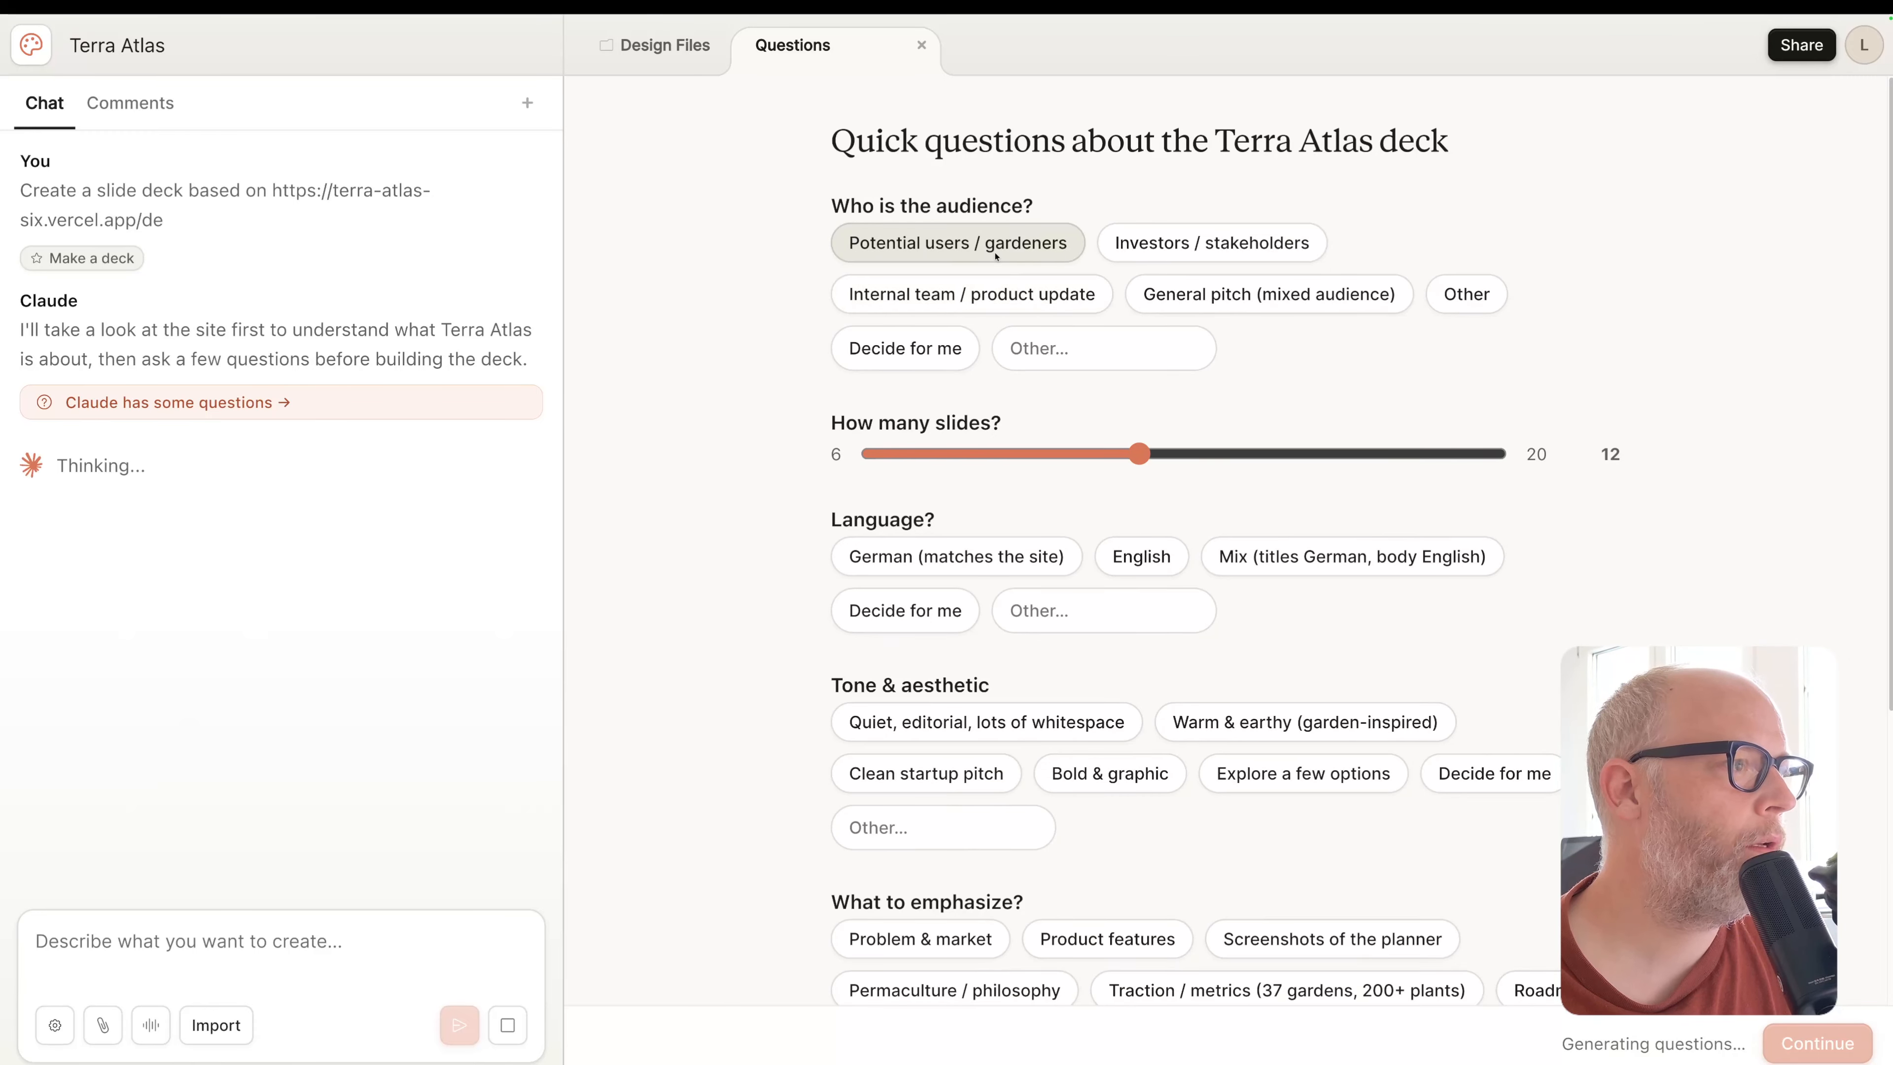
pyautogui.click(1236, 300)
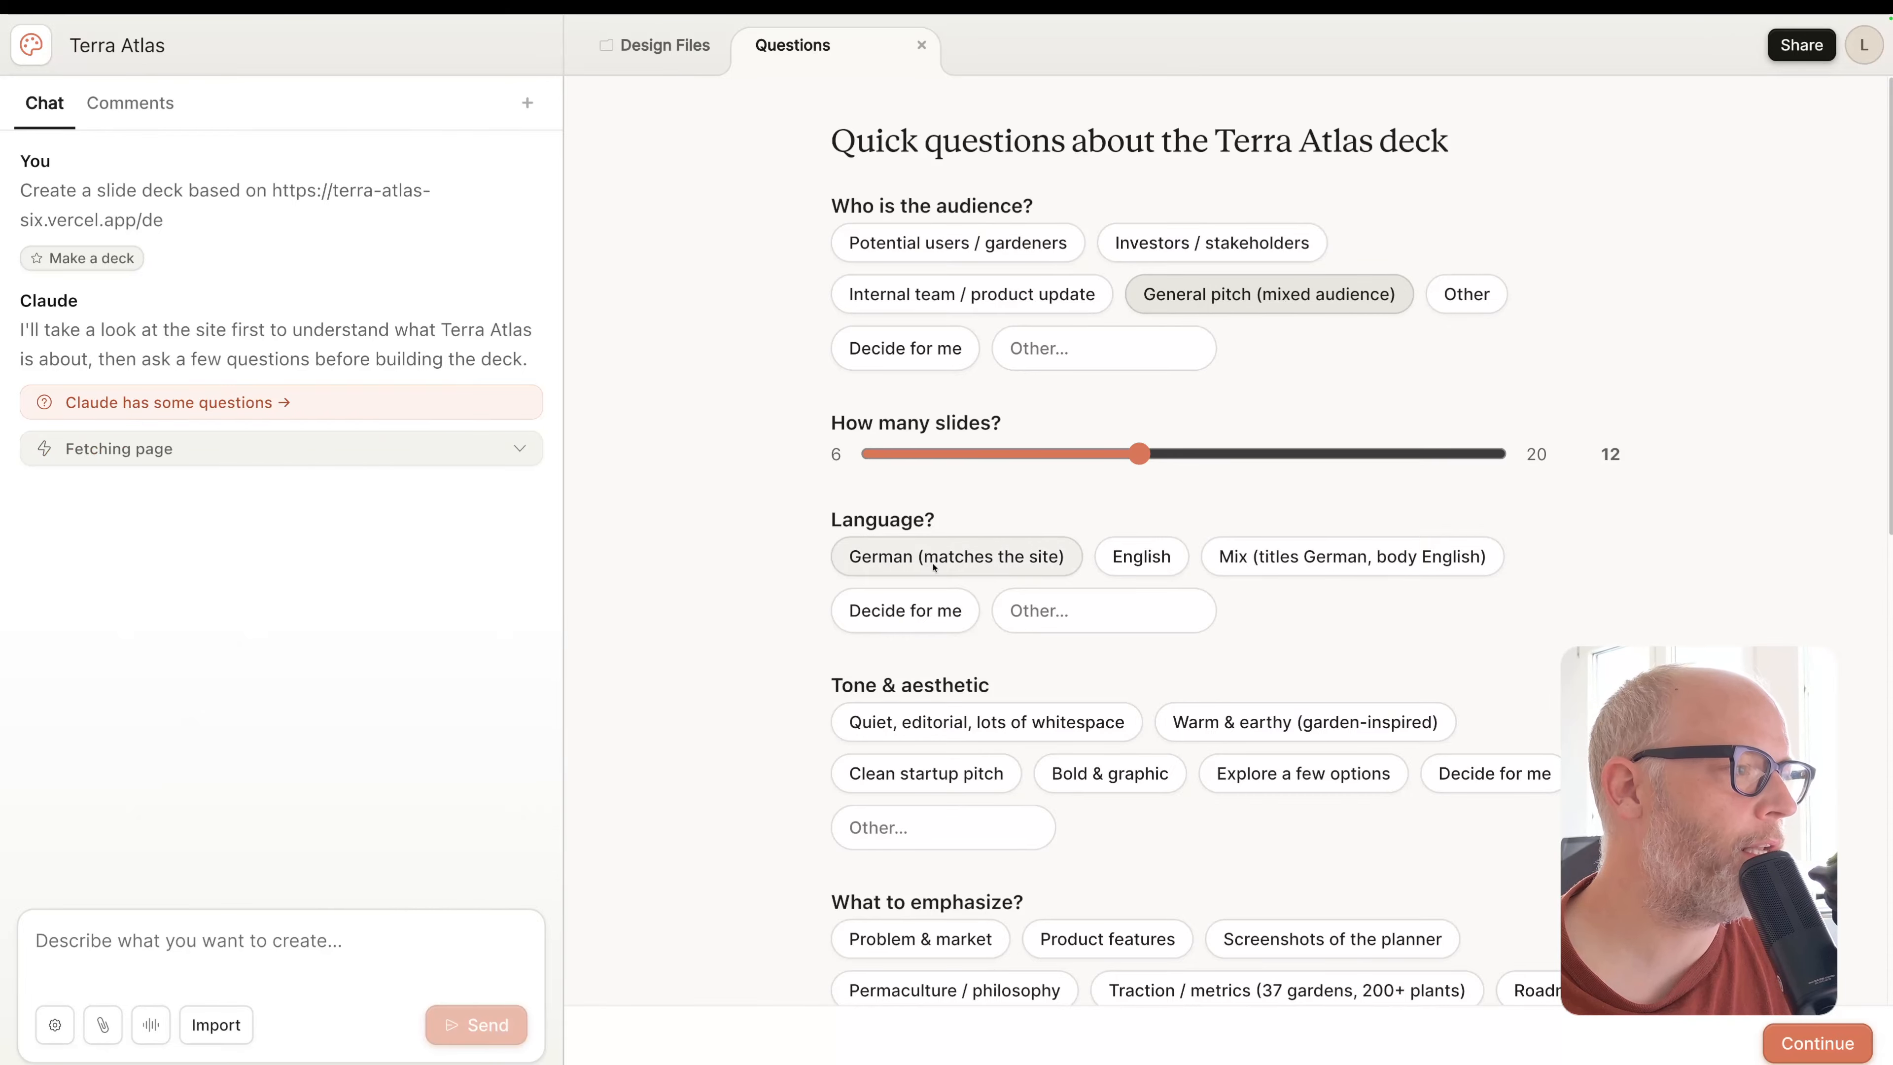
pyautogui.click(1141, 556)
pyautogui.scroll(-3, 944, 612)
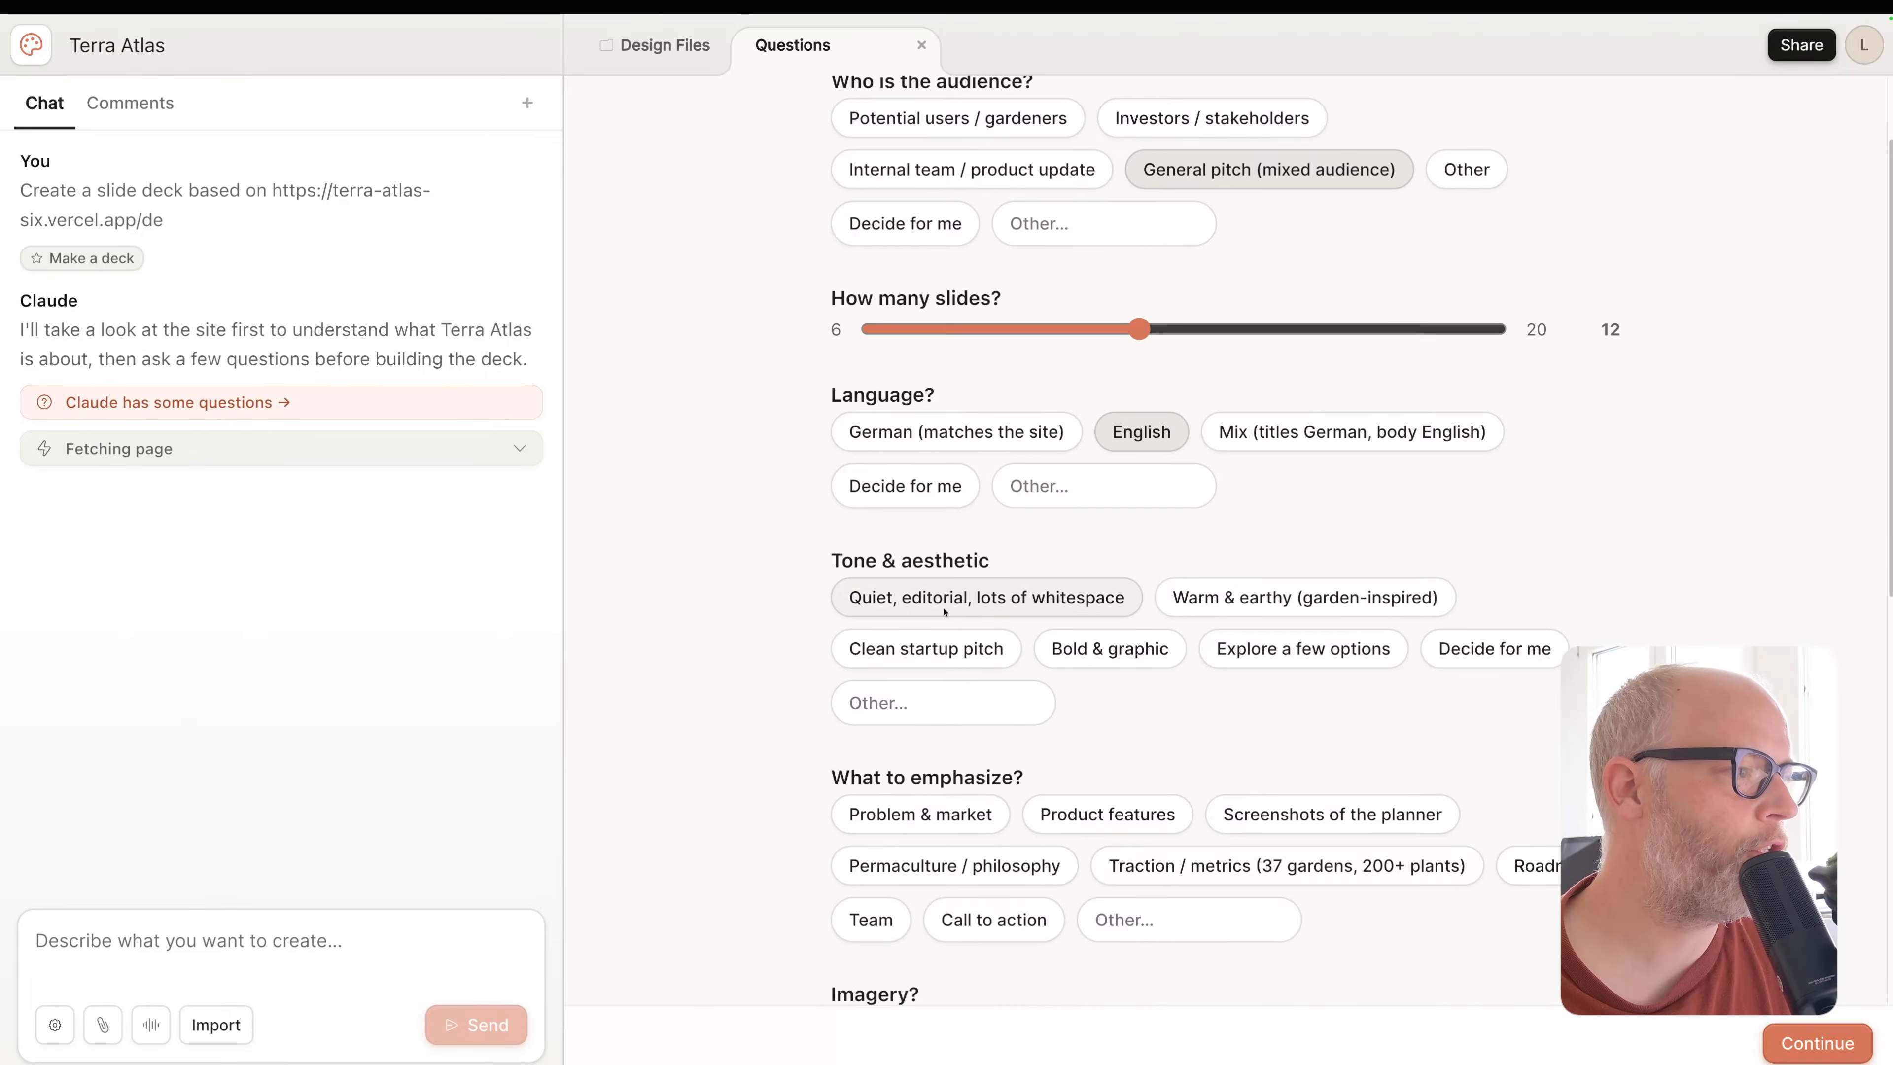
pyautogui.click(1266, 601)
# Choose product features as the emphasis, the site's screenshots as imagery, and a full script for speaker notes
pyautogui.scroll(-6, 1122, 563)
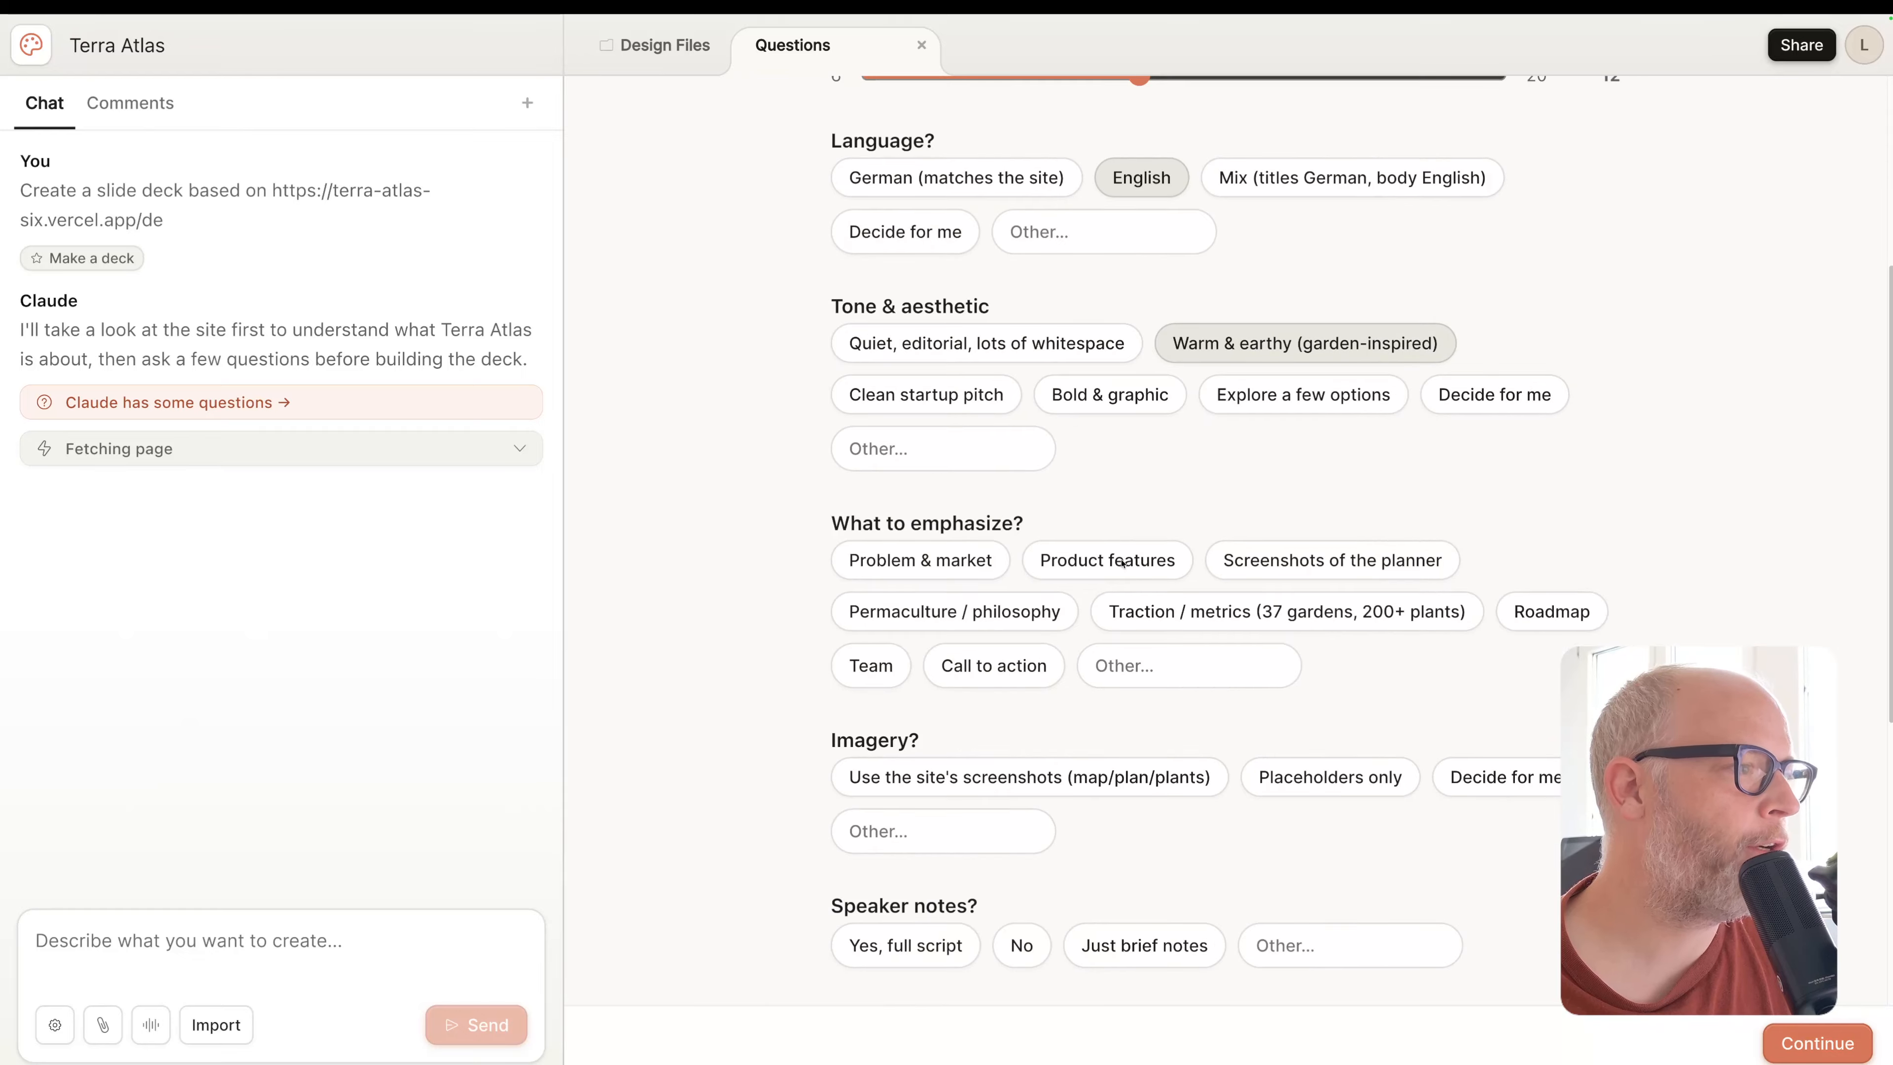
pyautogui.click(1025, 560)
pyautogui.scroll(-7, 851, 509)
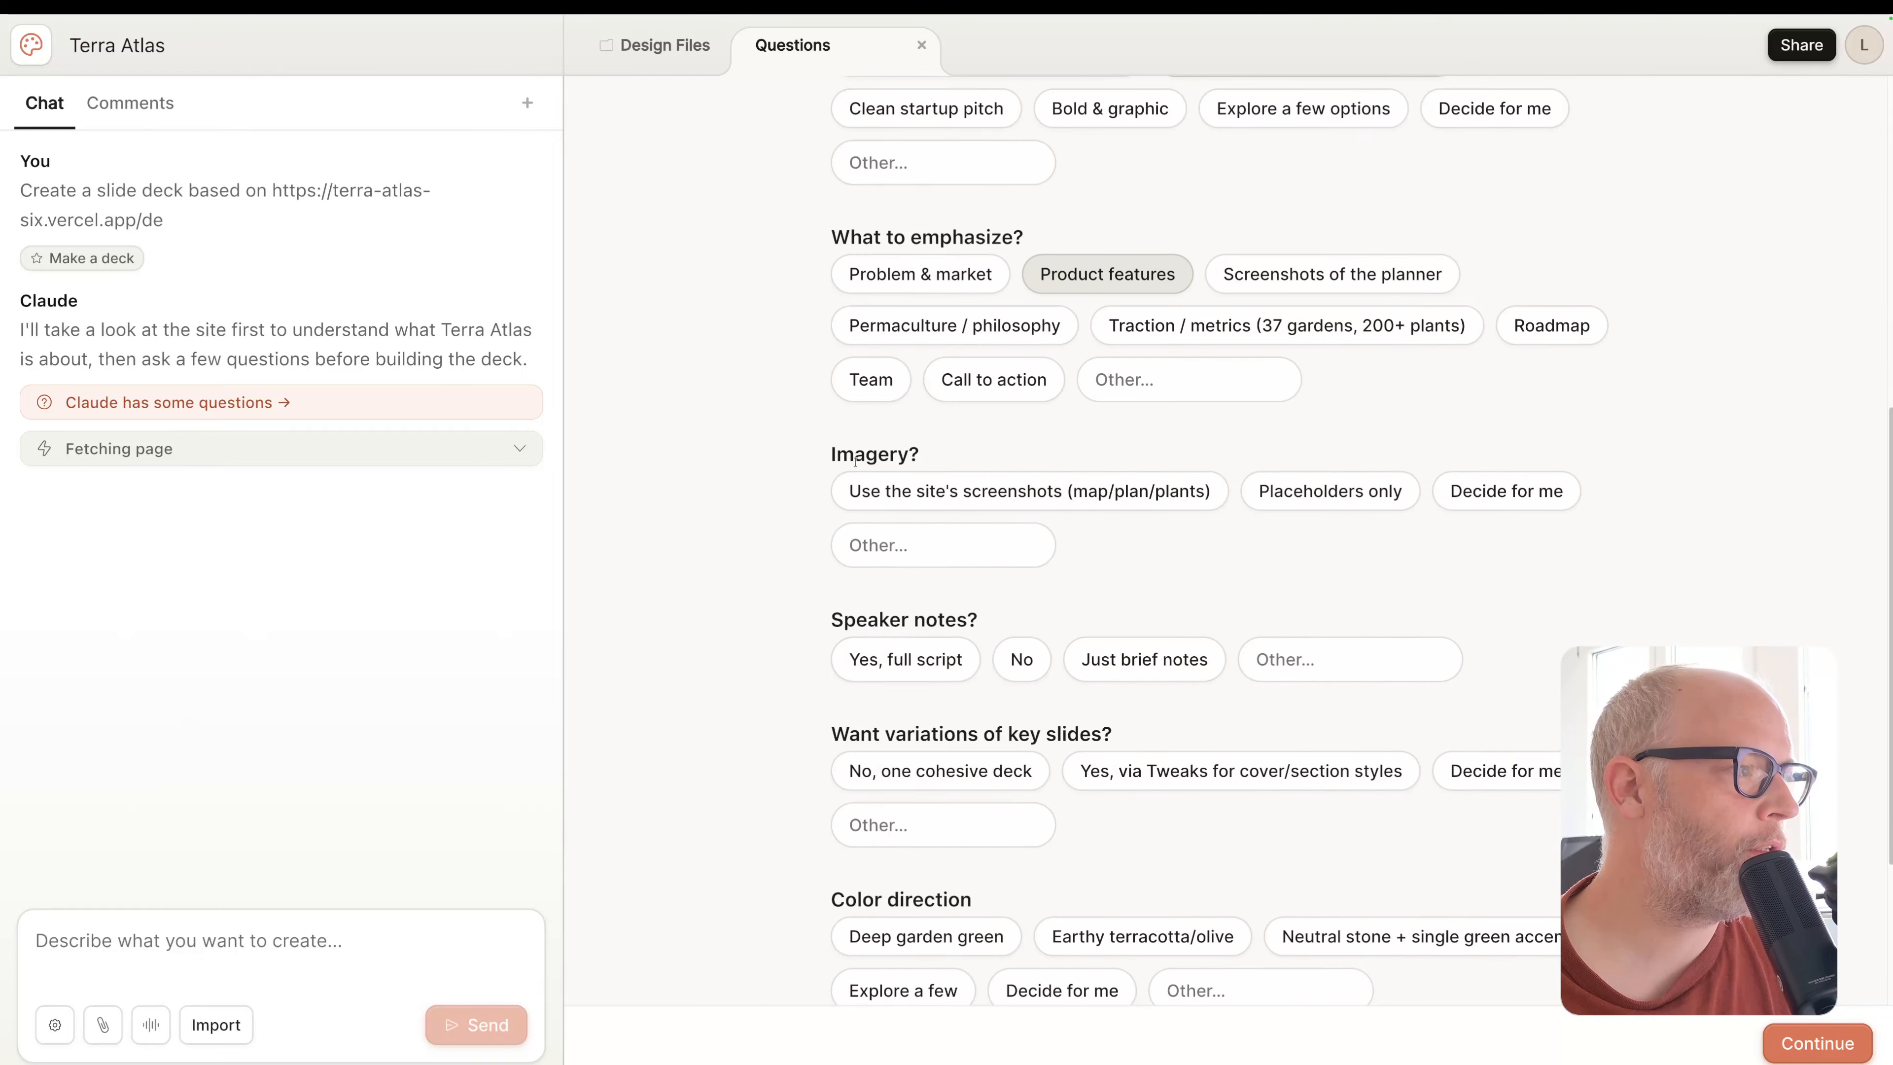
pyautogui.click(1162, 491)
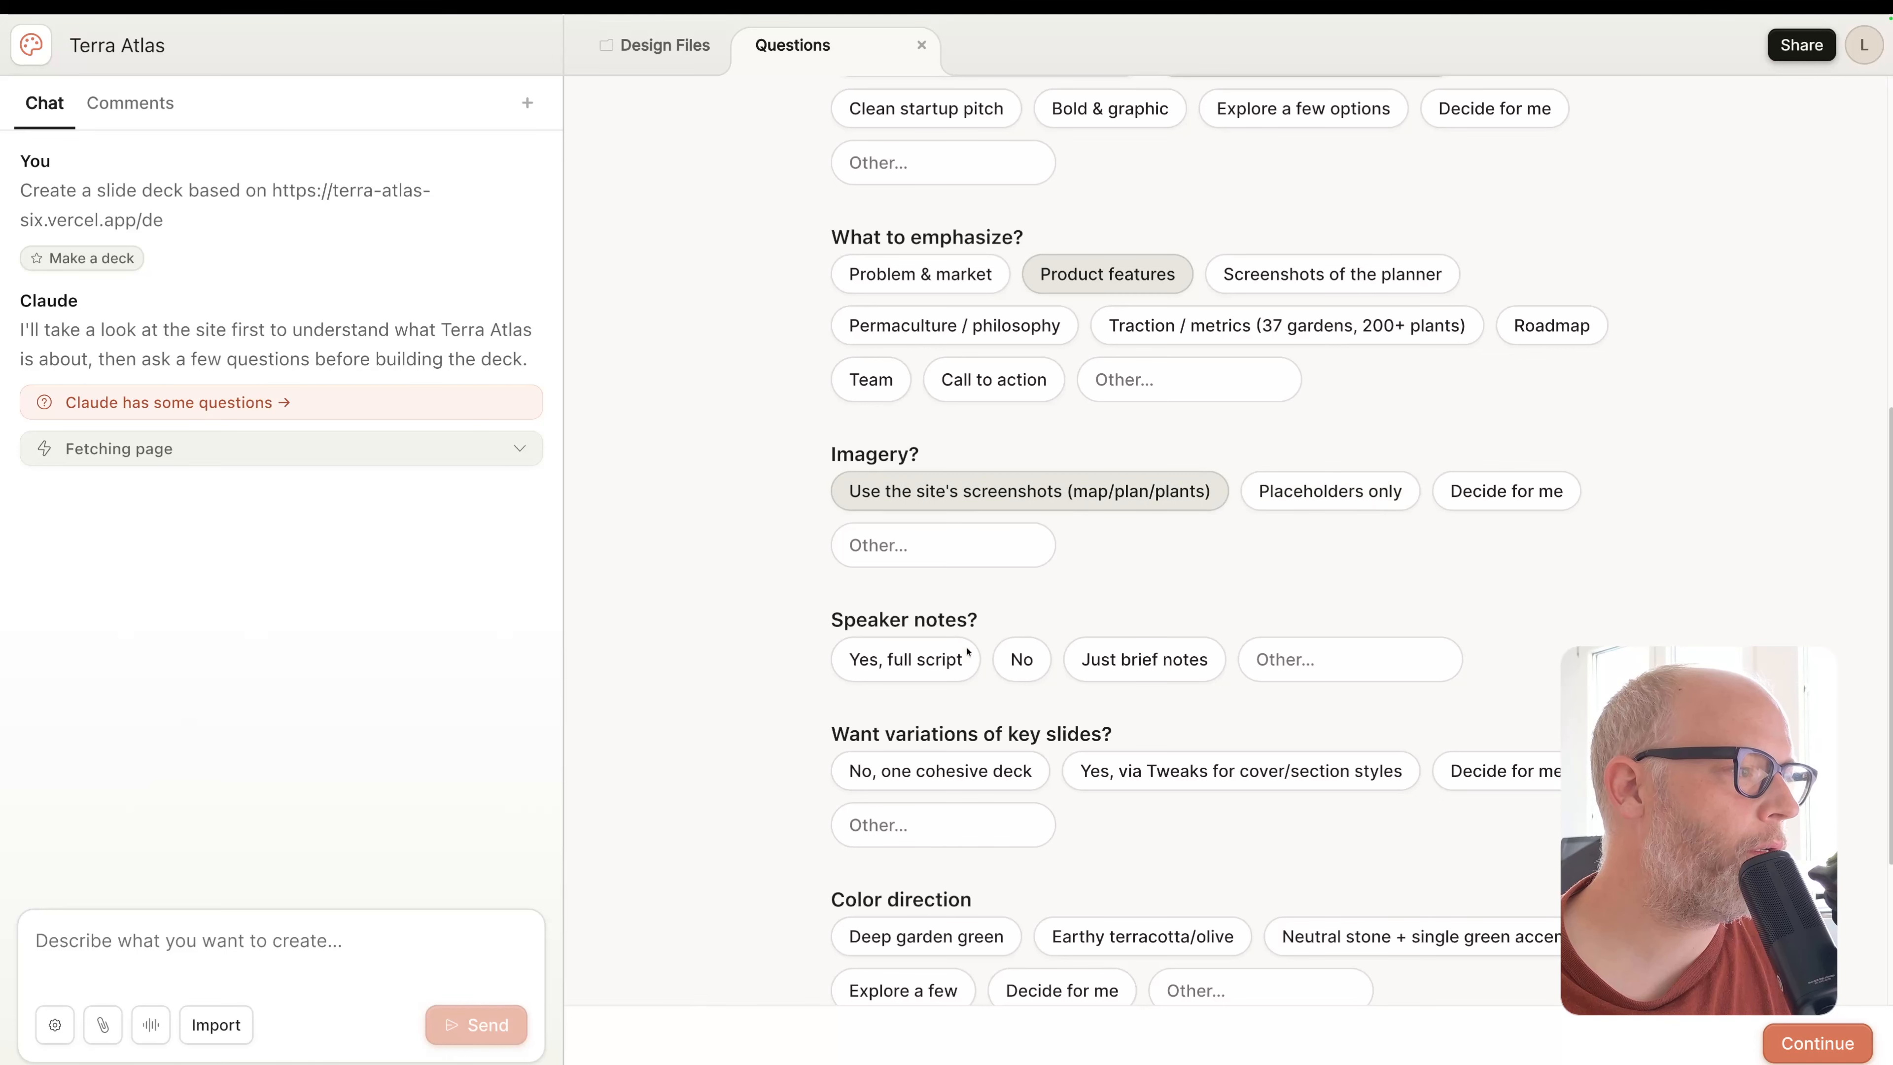
pyautogui.click(961, 655)
# Request cover/section style variations via Tweaks, set the color direction to "Decide for me", and submit the answers
pyautogui.scroll(-5, 974, 641)
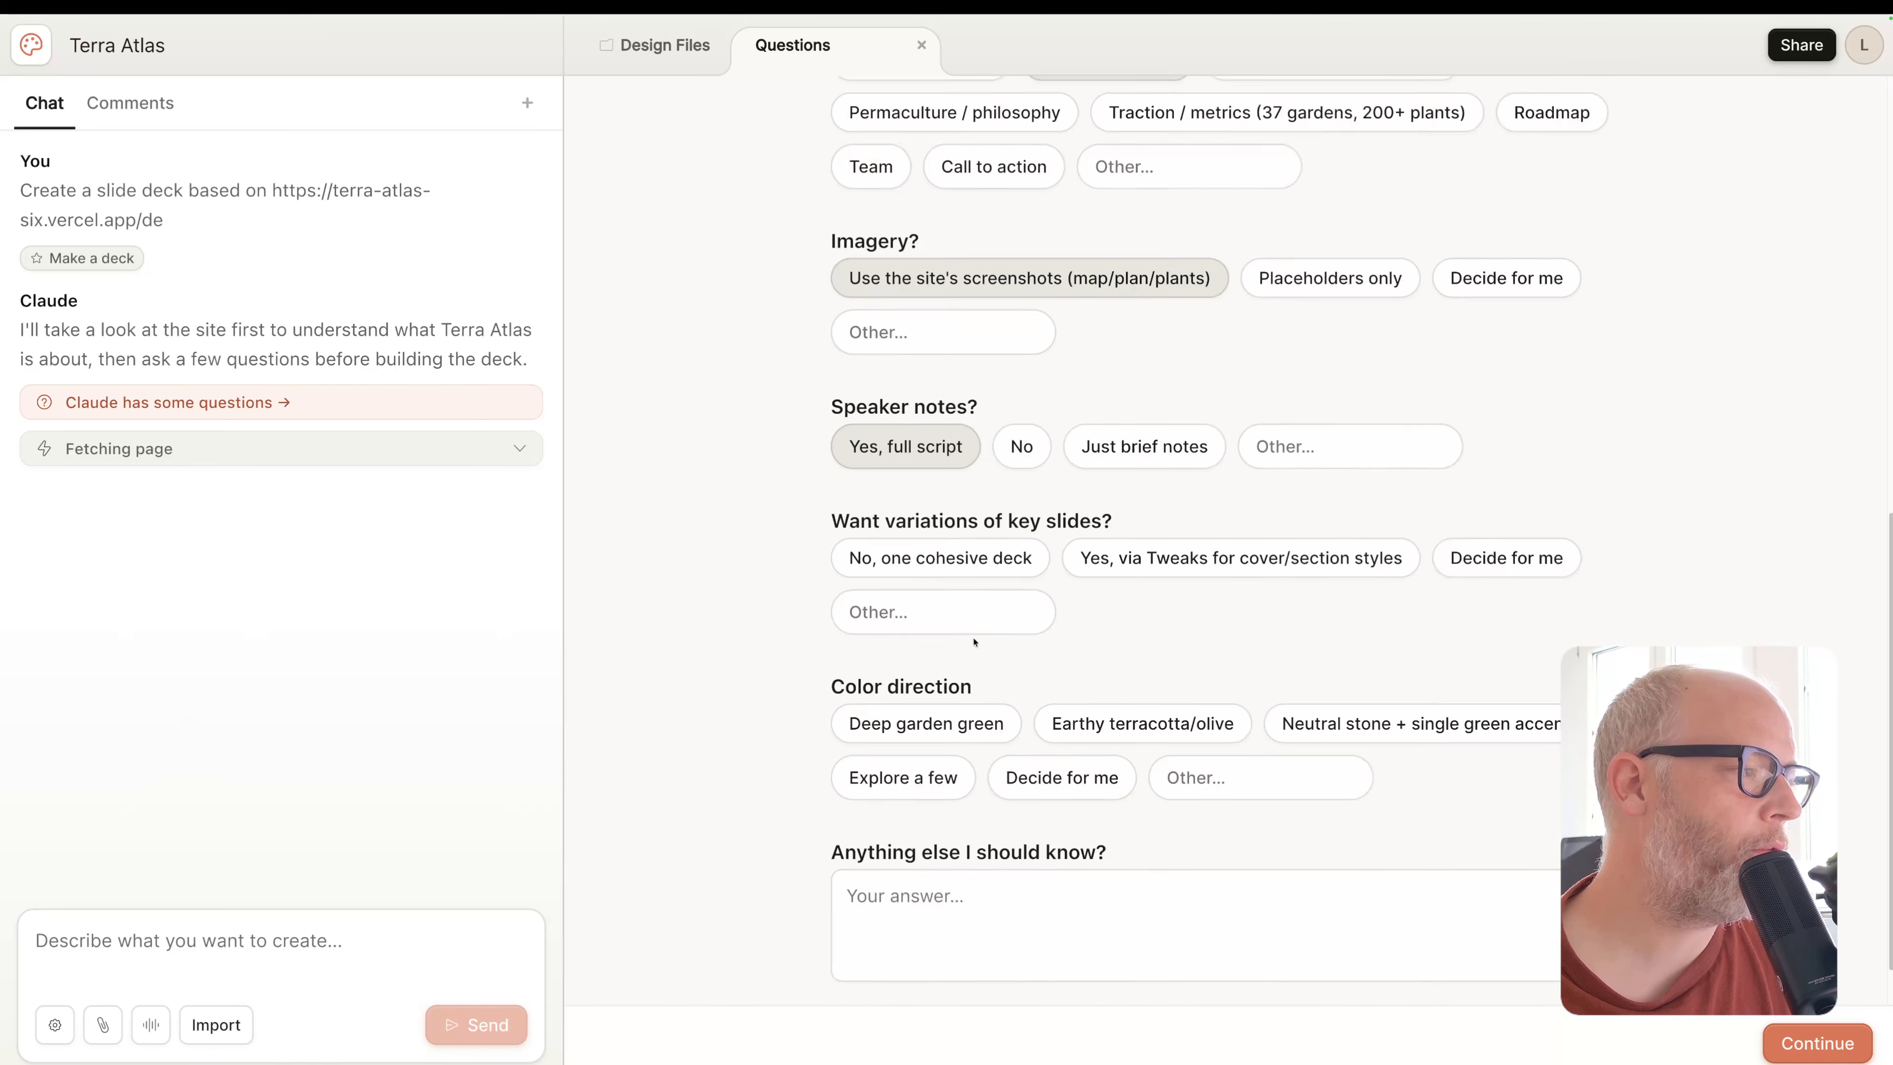
pyautogui.scroll(-2, 974, 641)
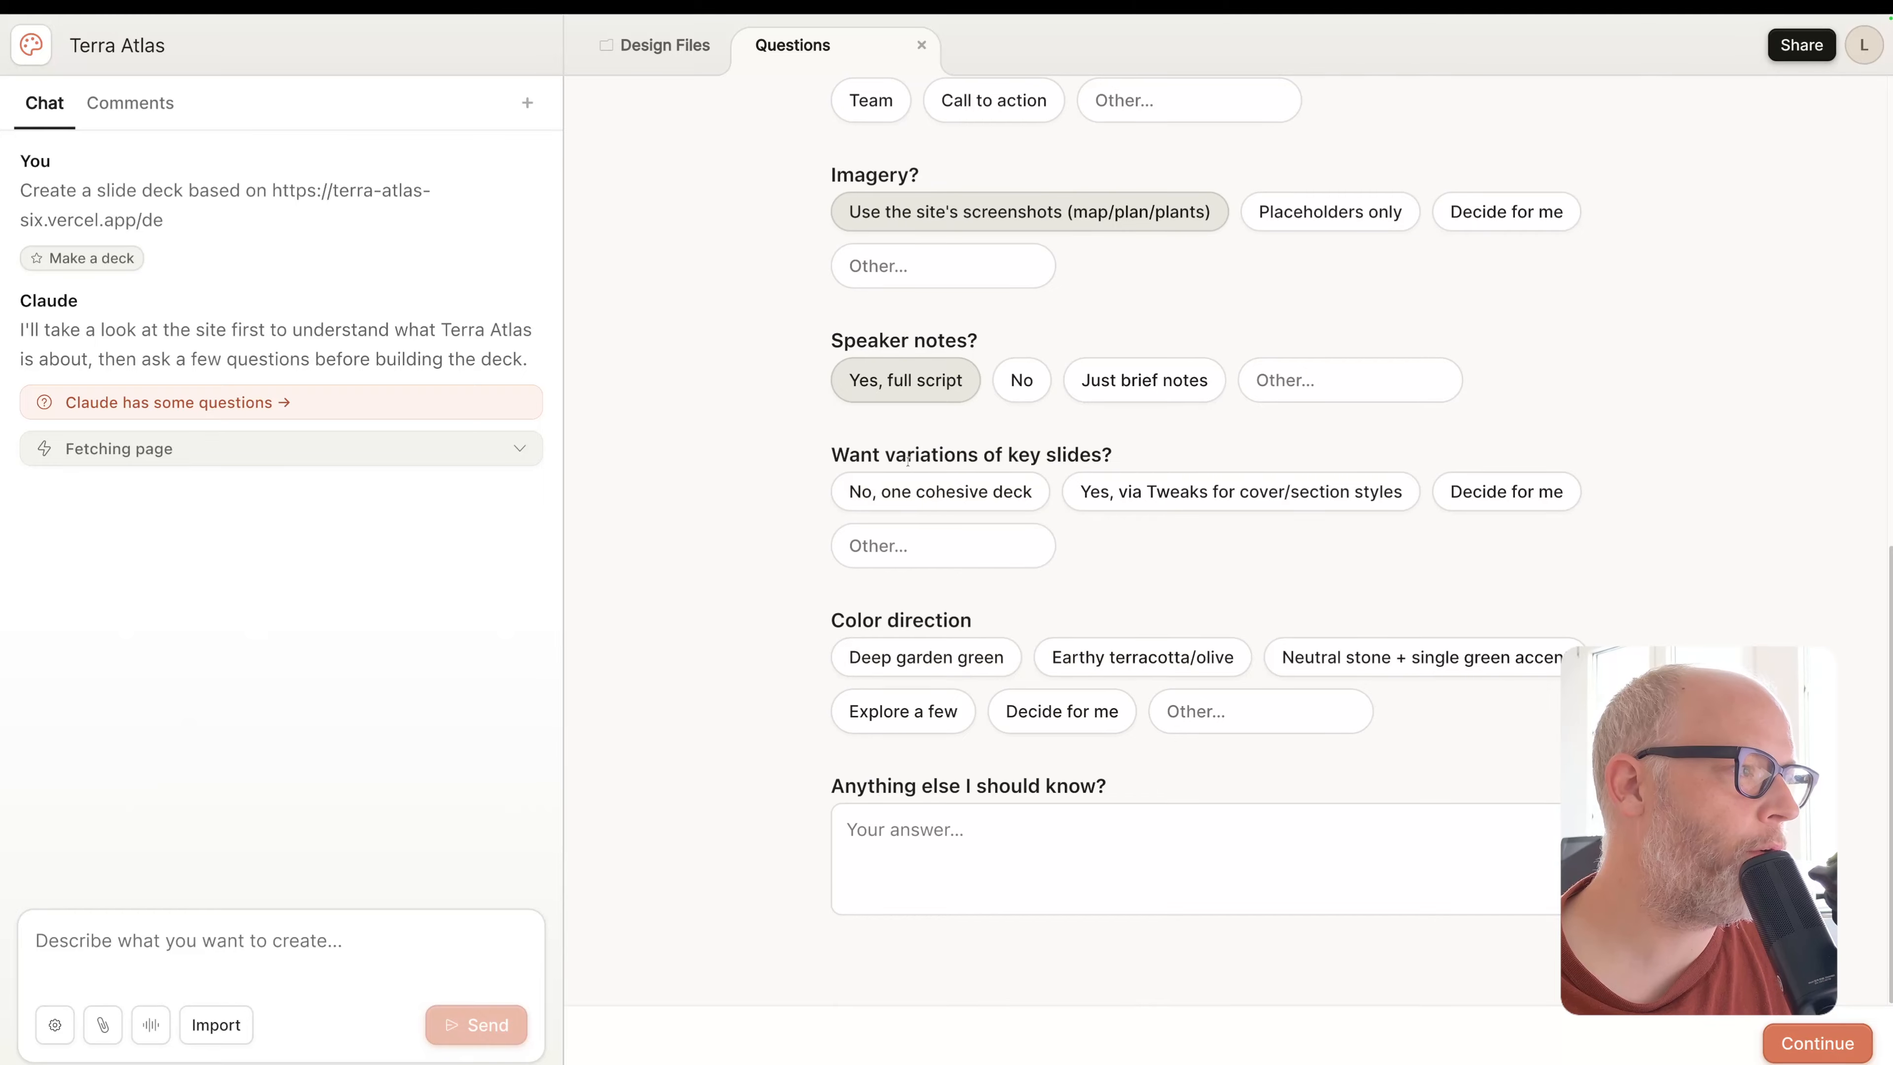
pyautogui.click(1137, 494)
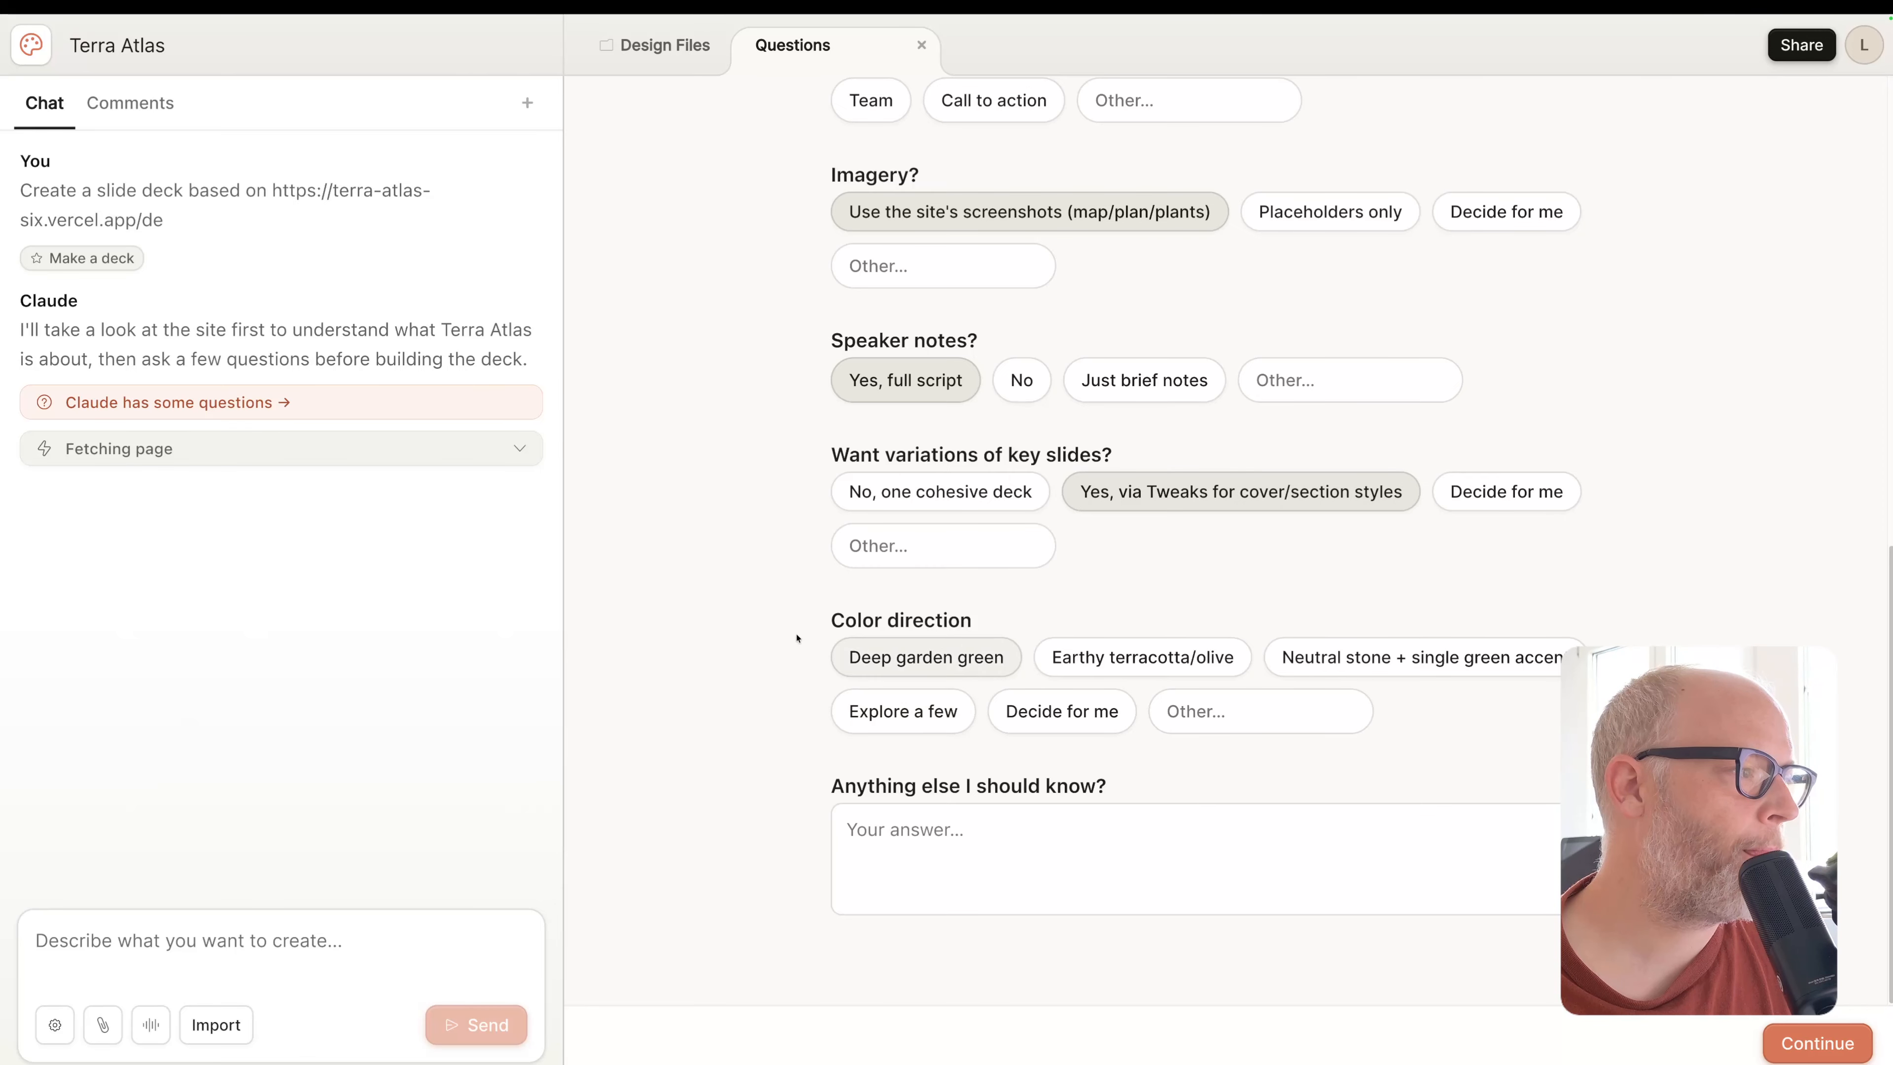
pyautogui.click(925, 664)
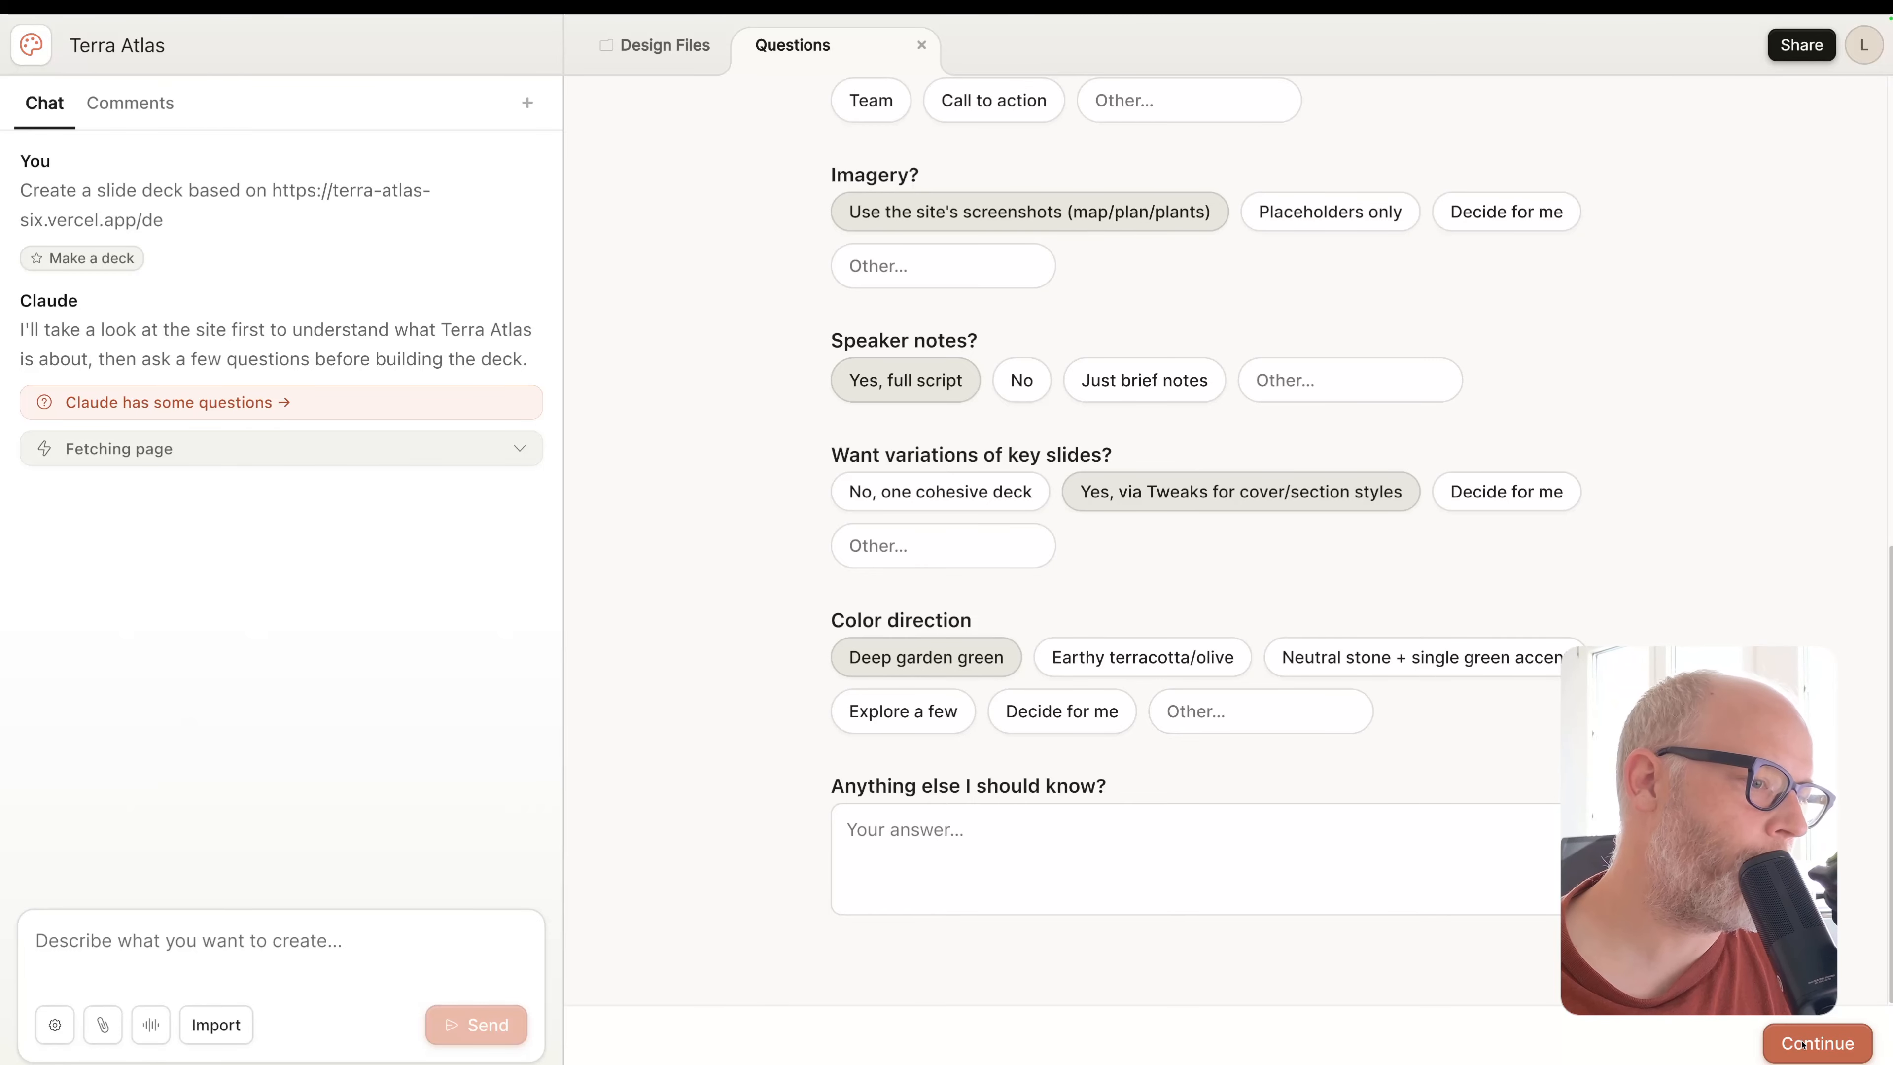
pyautogui.click(1059, 711)
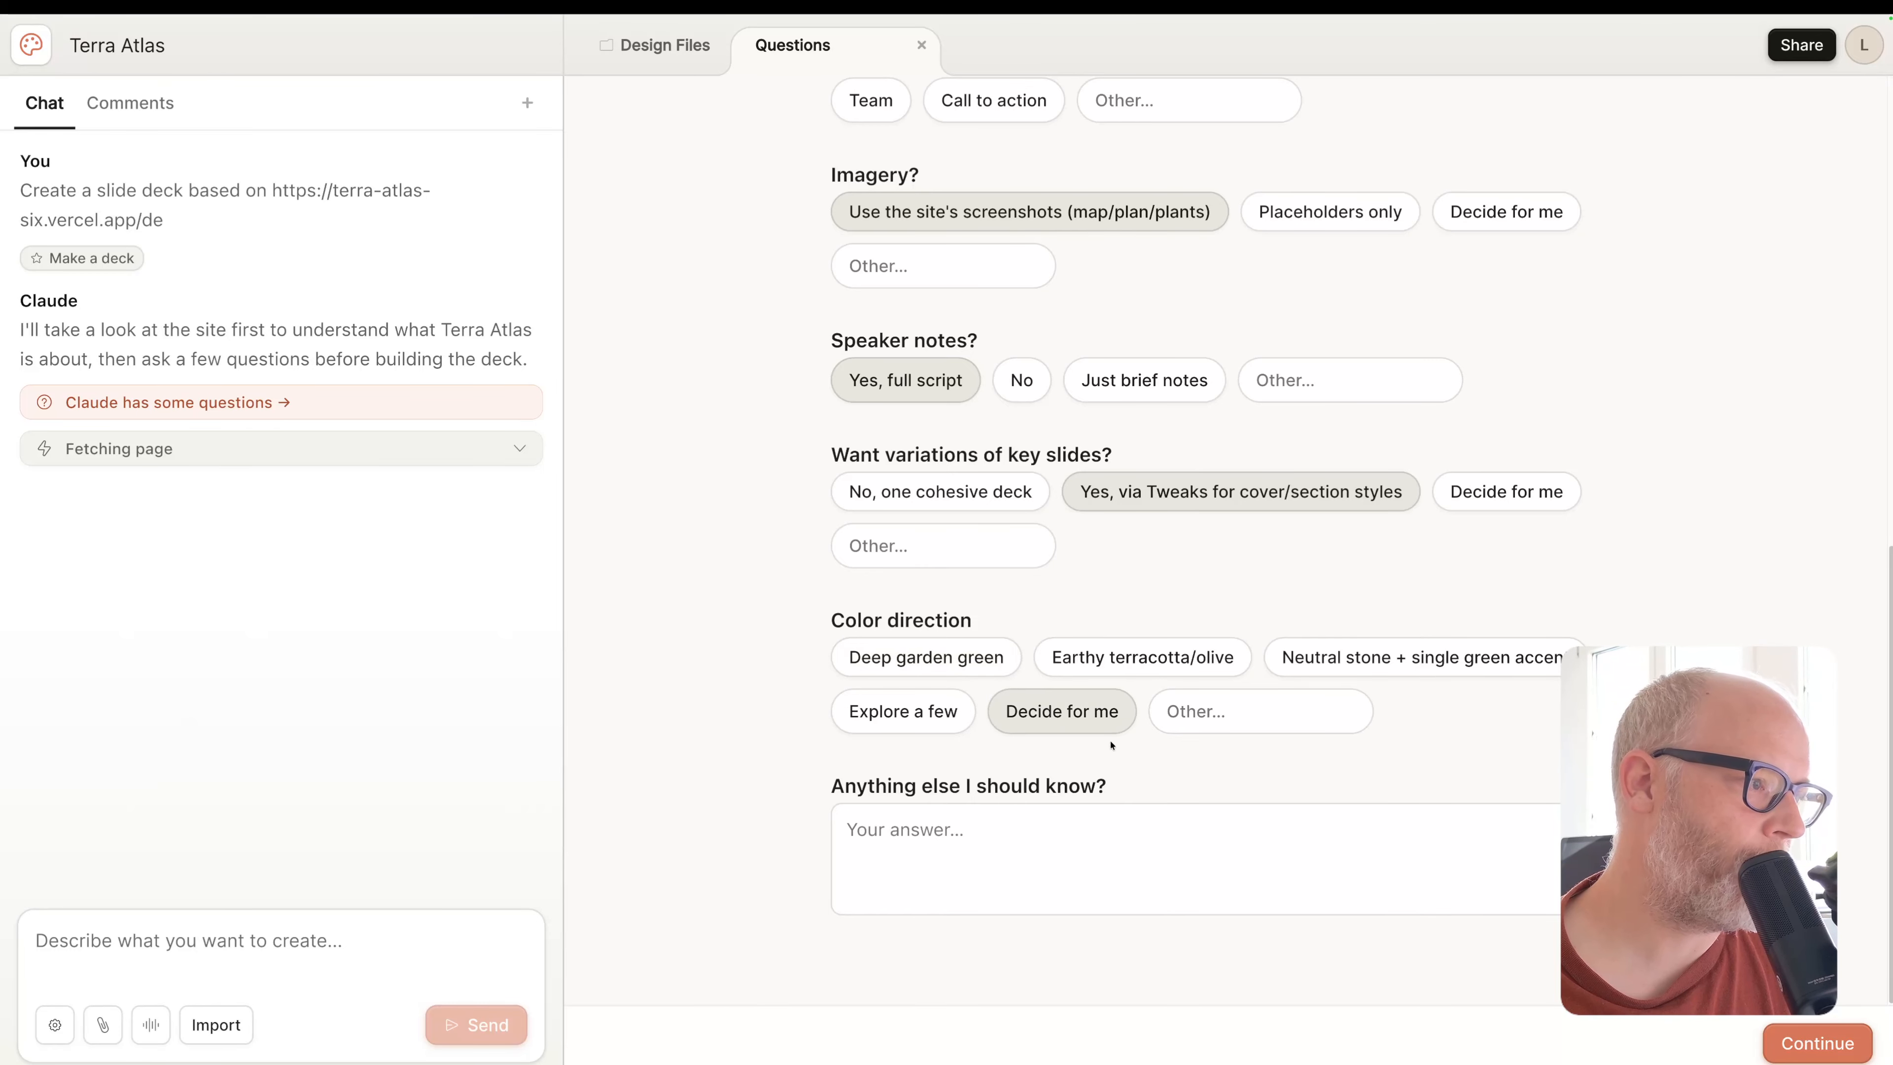
pyautogui.click(1784, 1038)
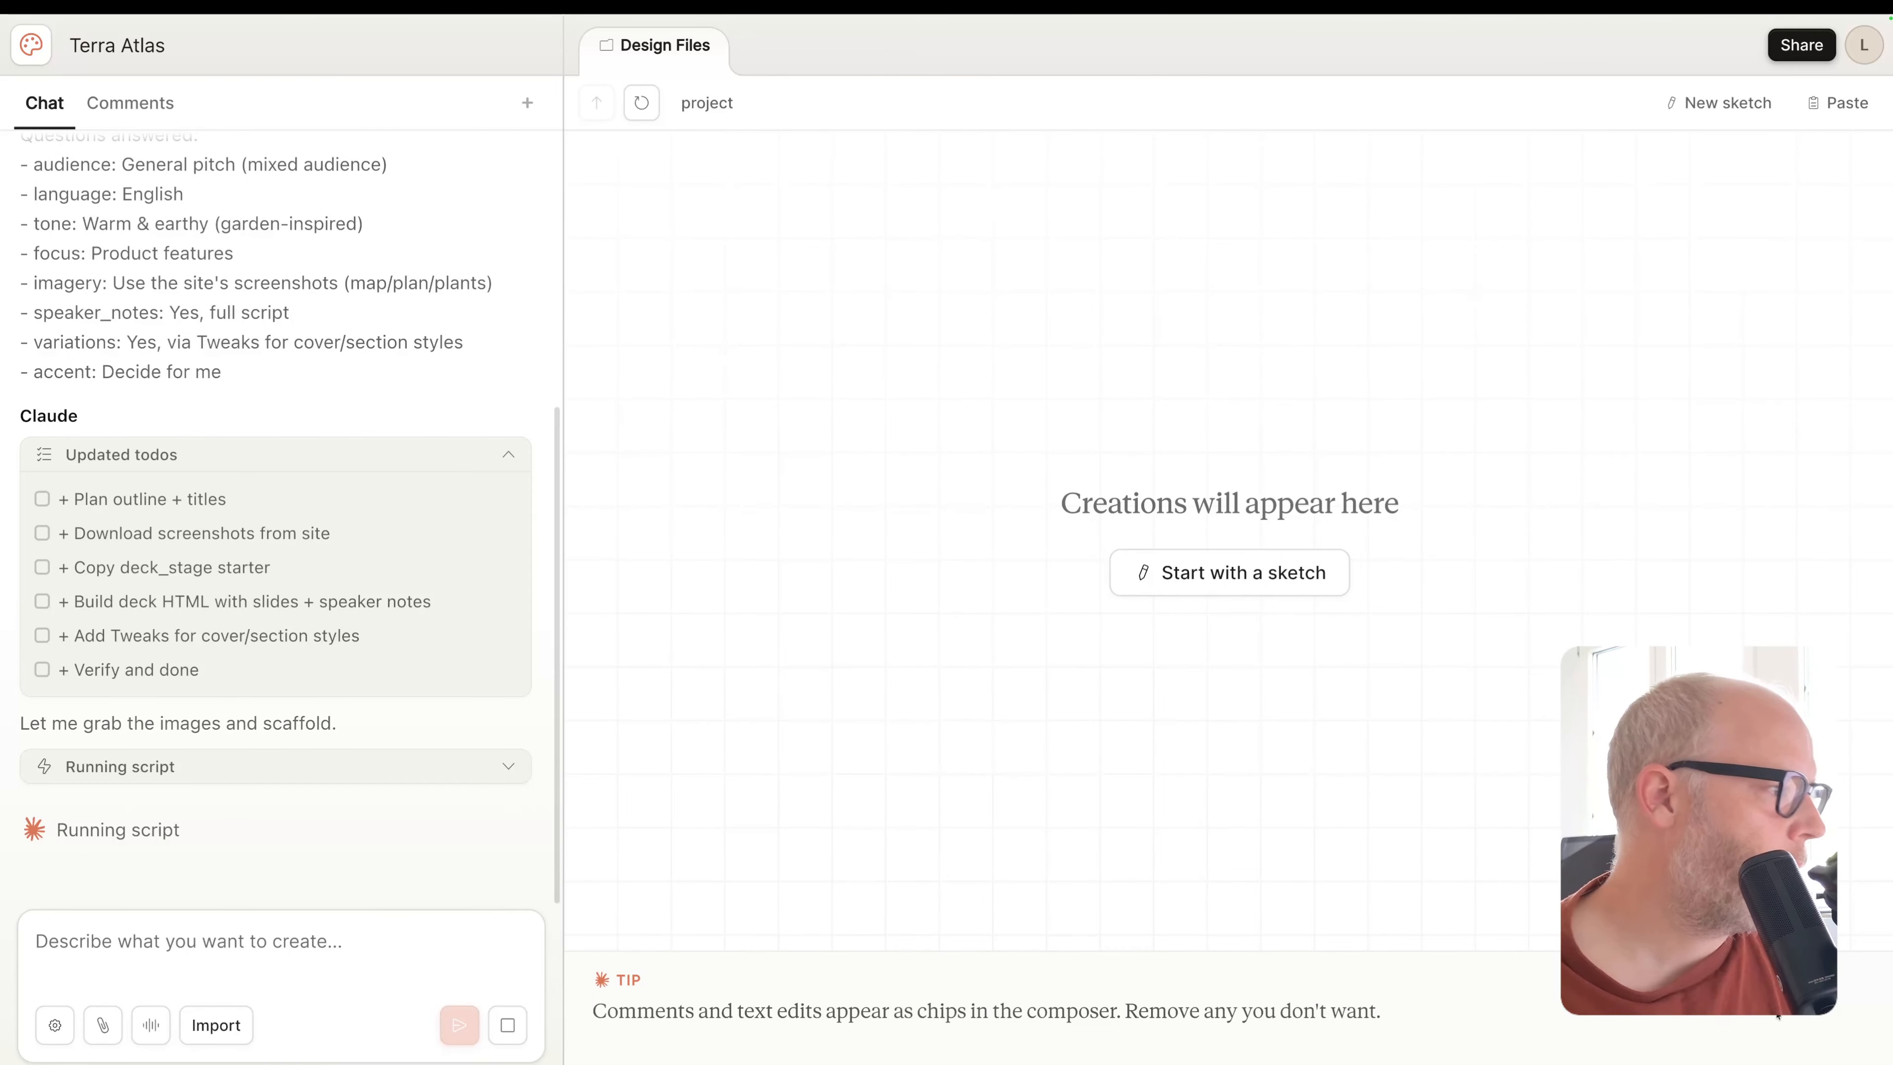
# Expand the running script's details and look over the source images on the Terra Atlas landing page
pyautogui.click(507, 766)
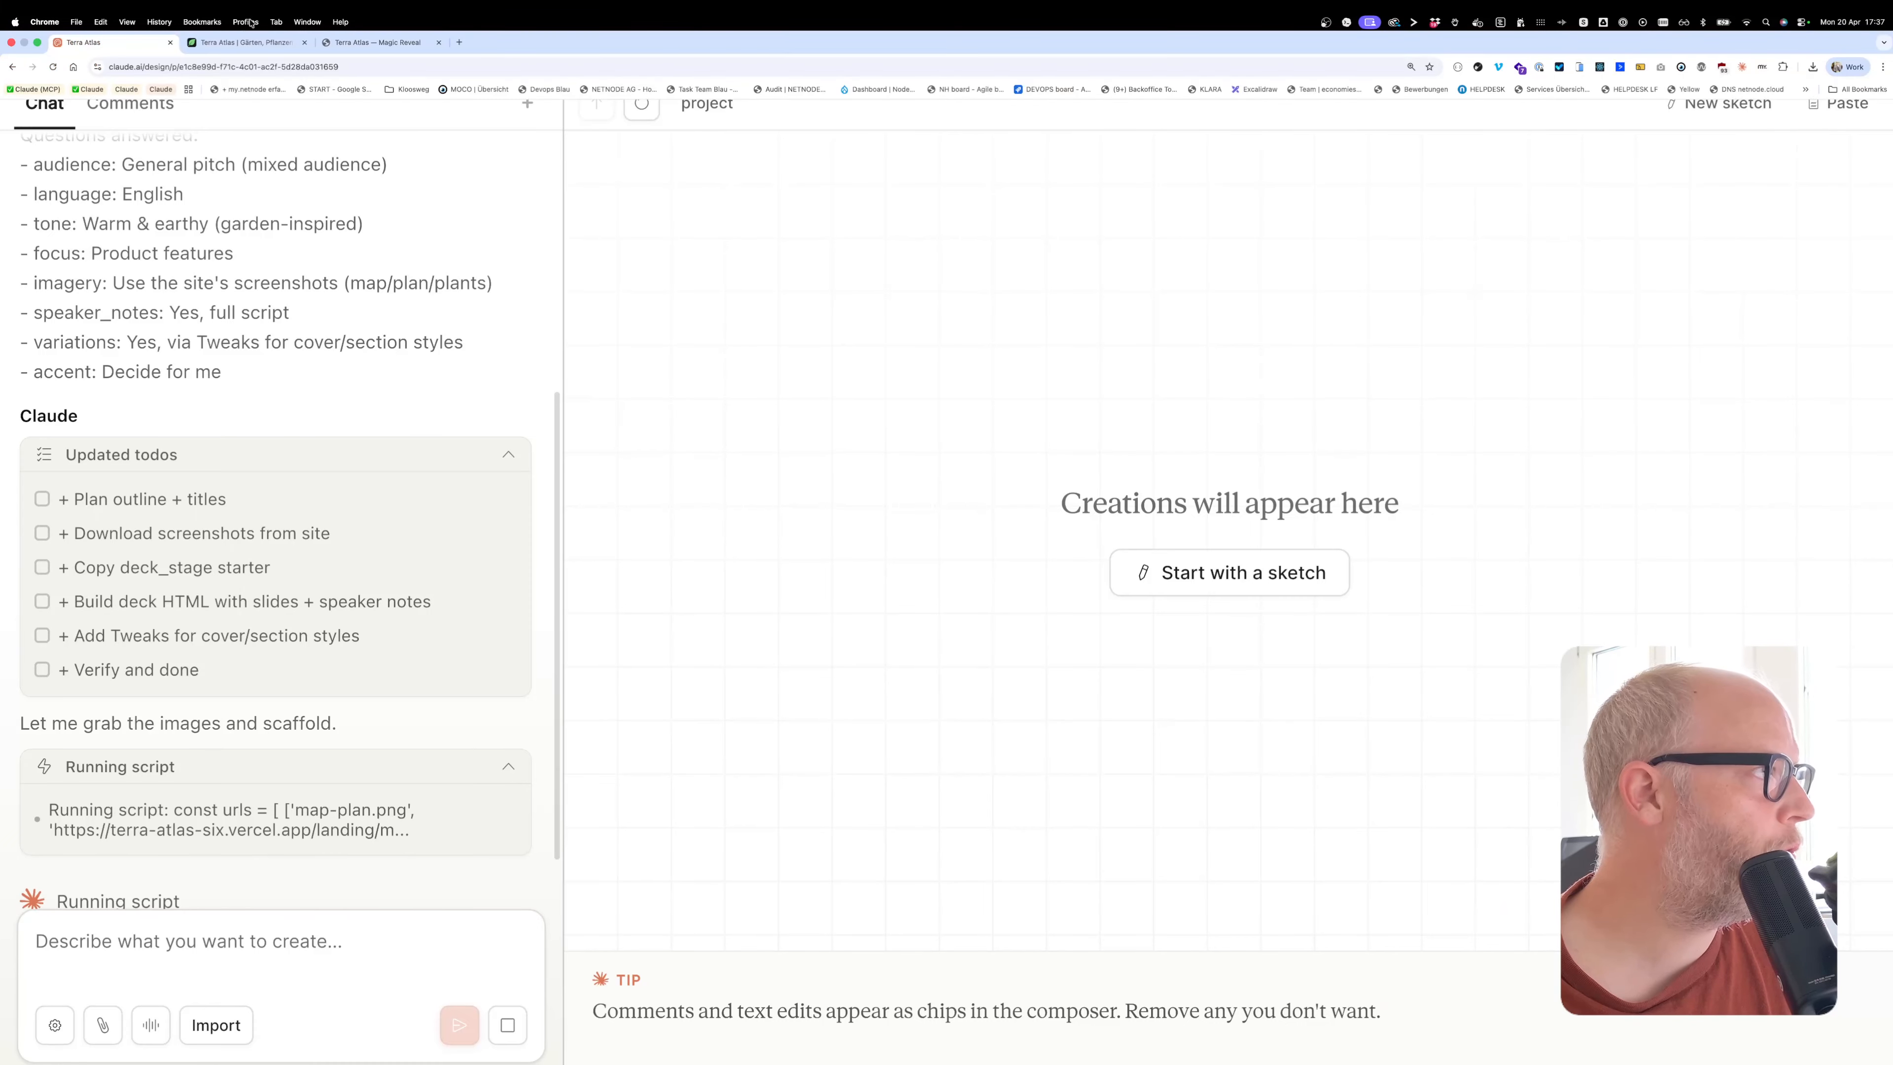
pyautogui.click(241, 42)
pyautogui.scroll(-10, 507, 734)
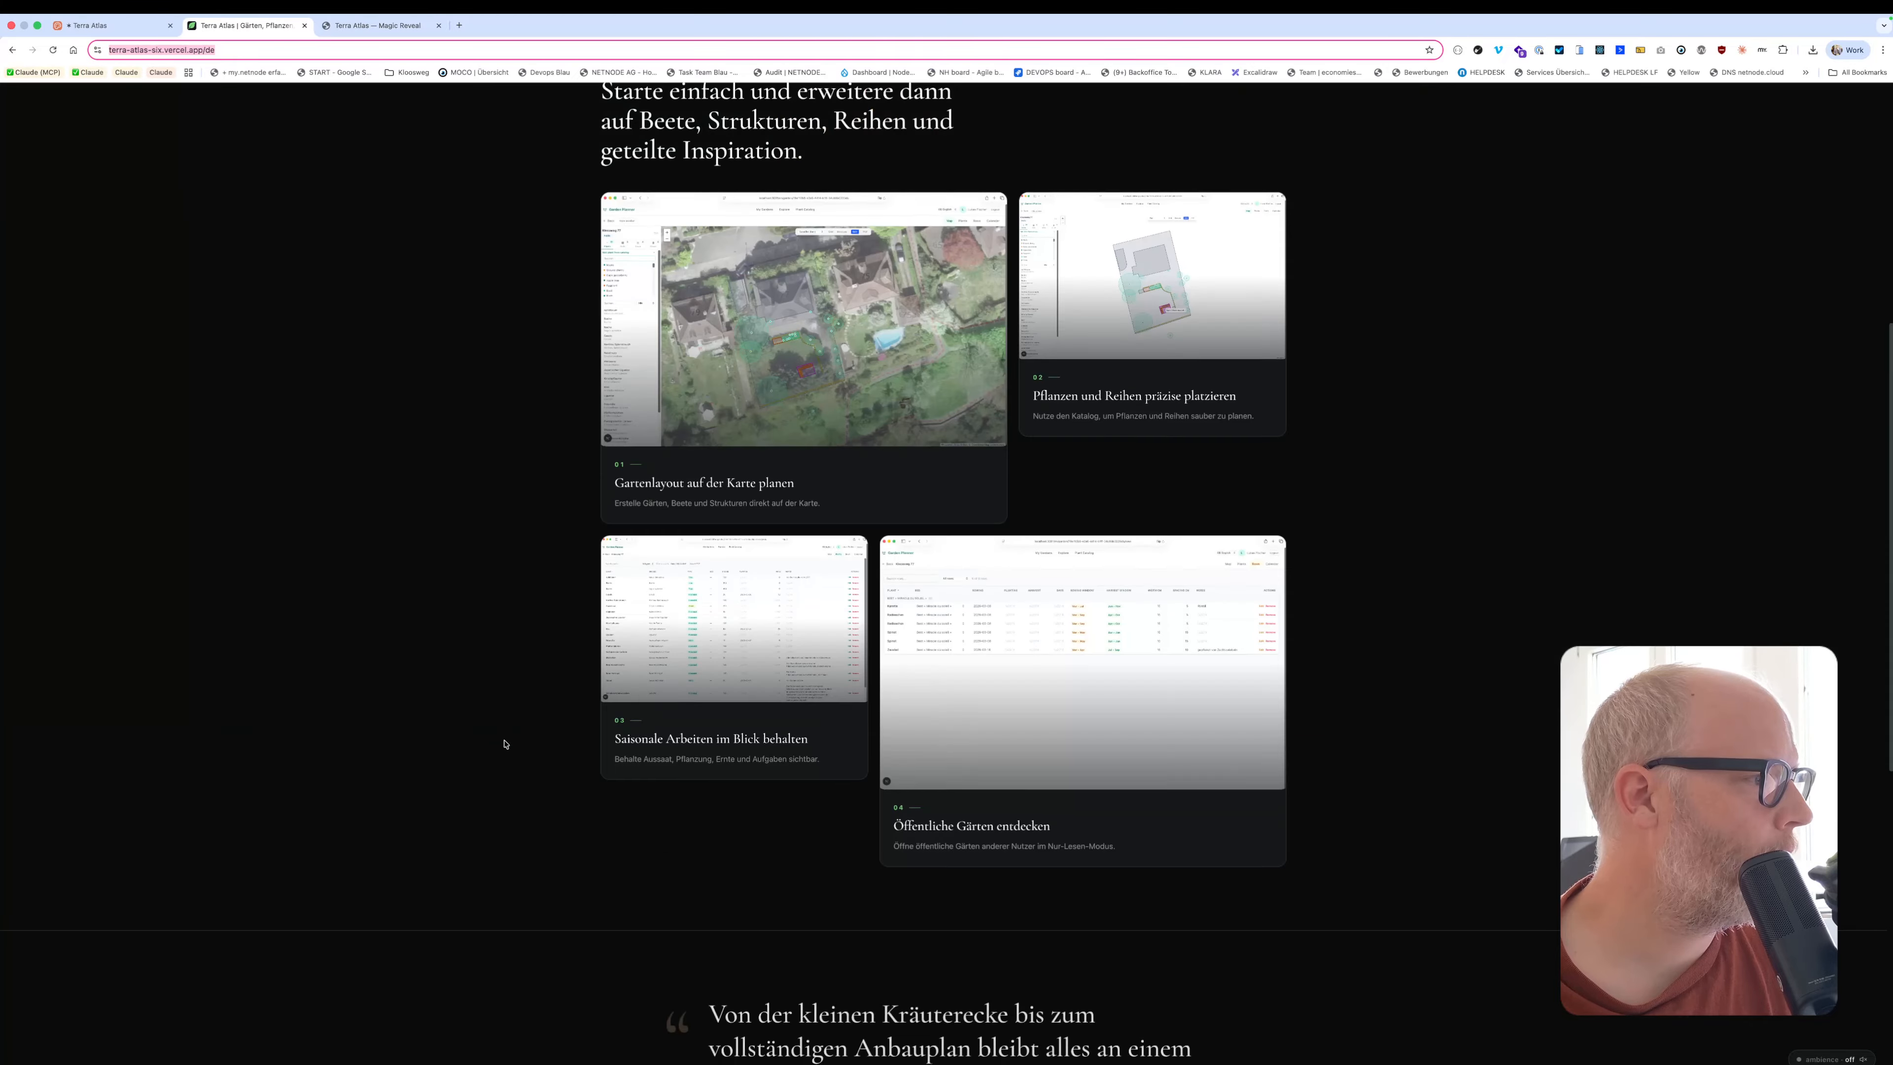
pyautogui.scroll(10, 567, 716)
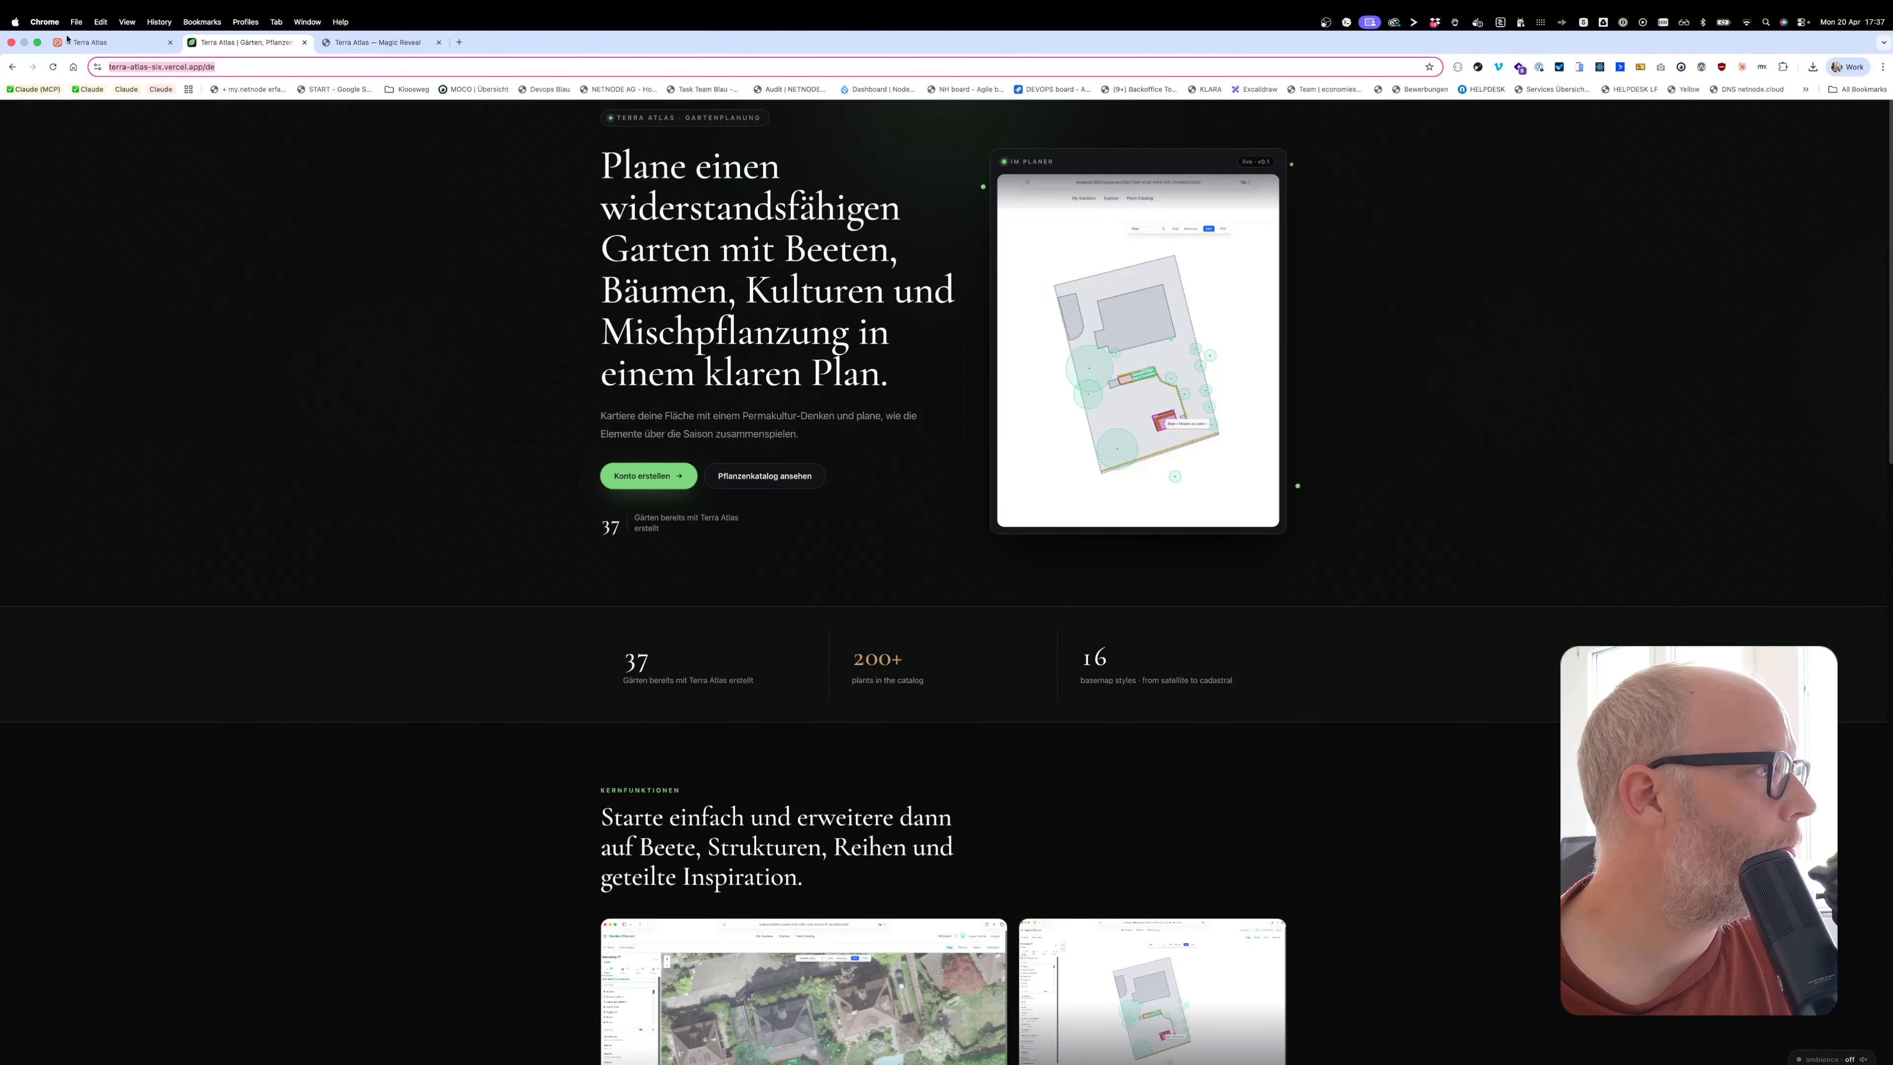
pyautogui.click(72, 47)
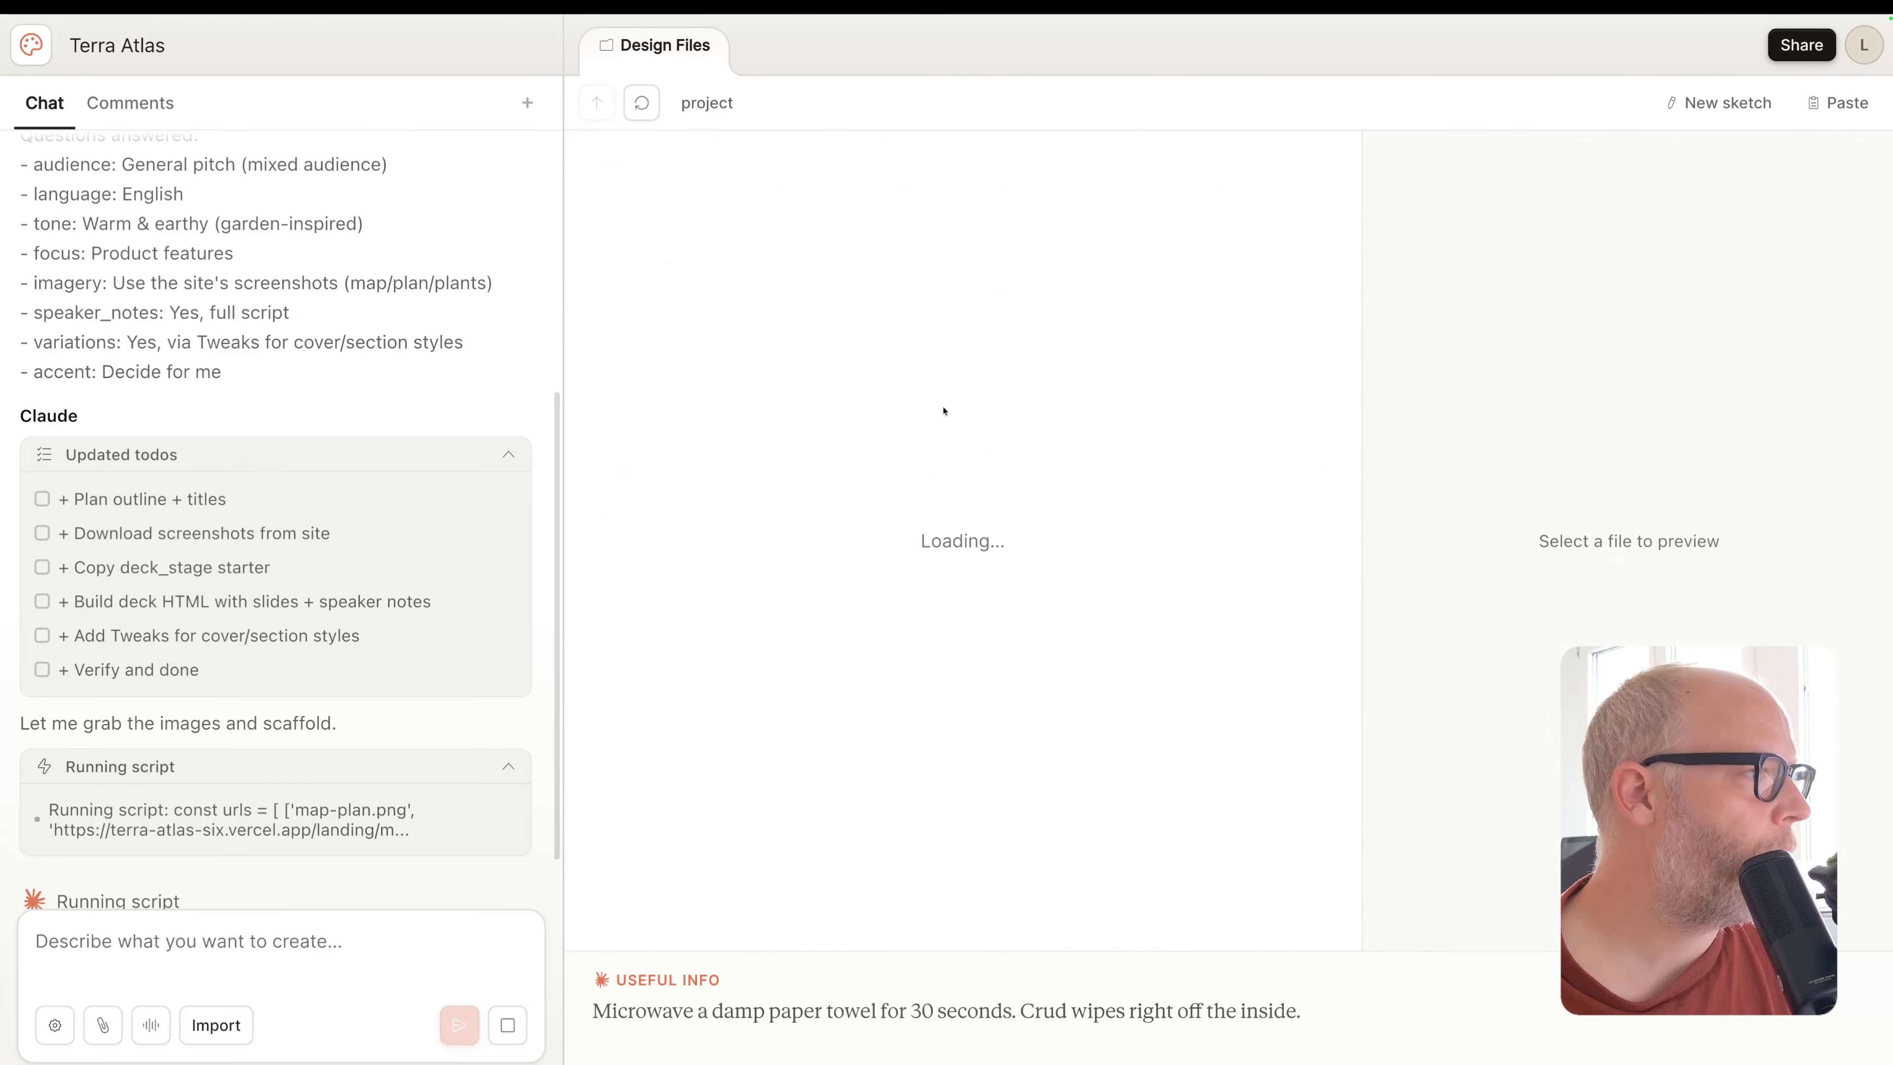
# Inspect the contents of the assets folder and expand the details of the image-fetching scripts in the chat
pyautogui.click(670, 189)
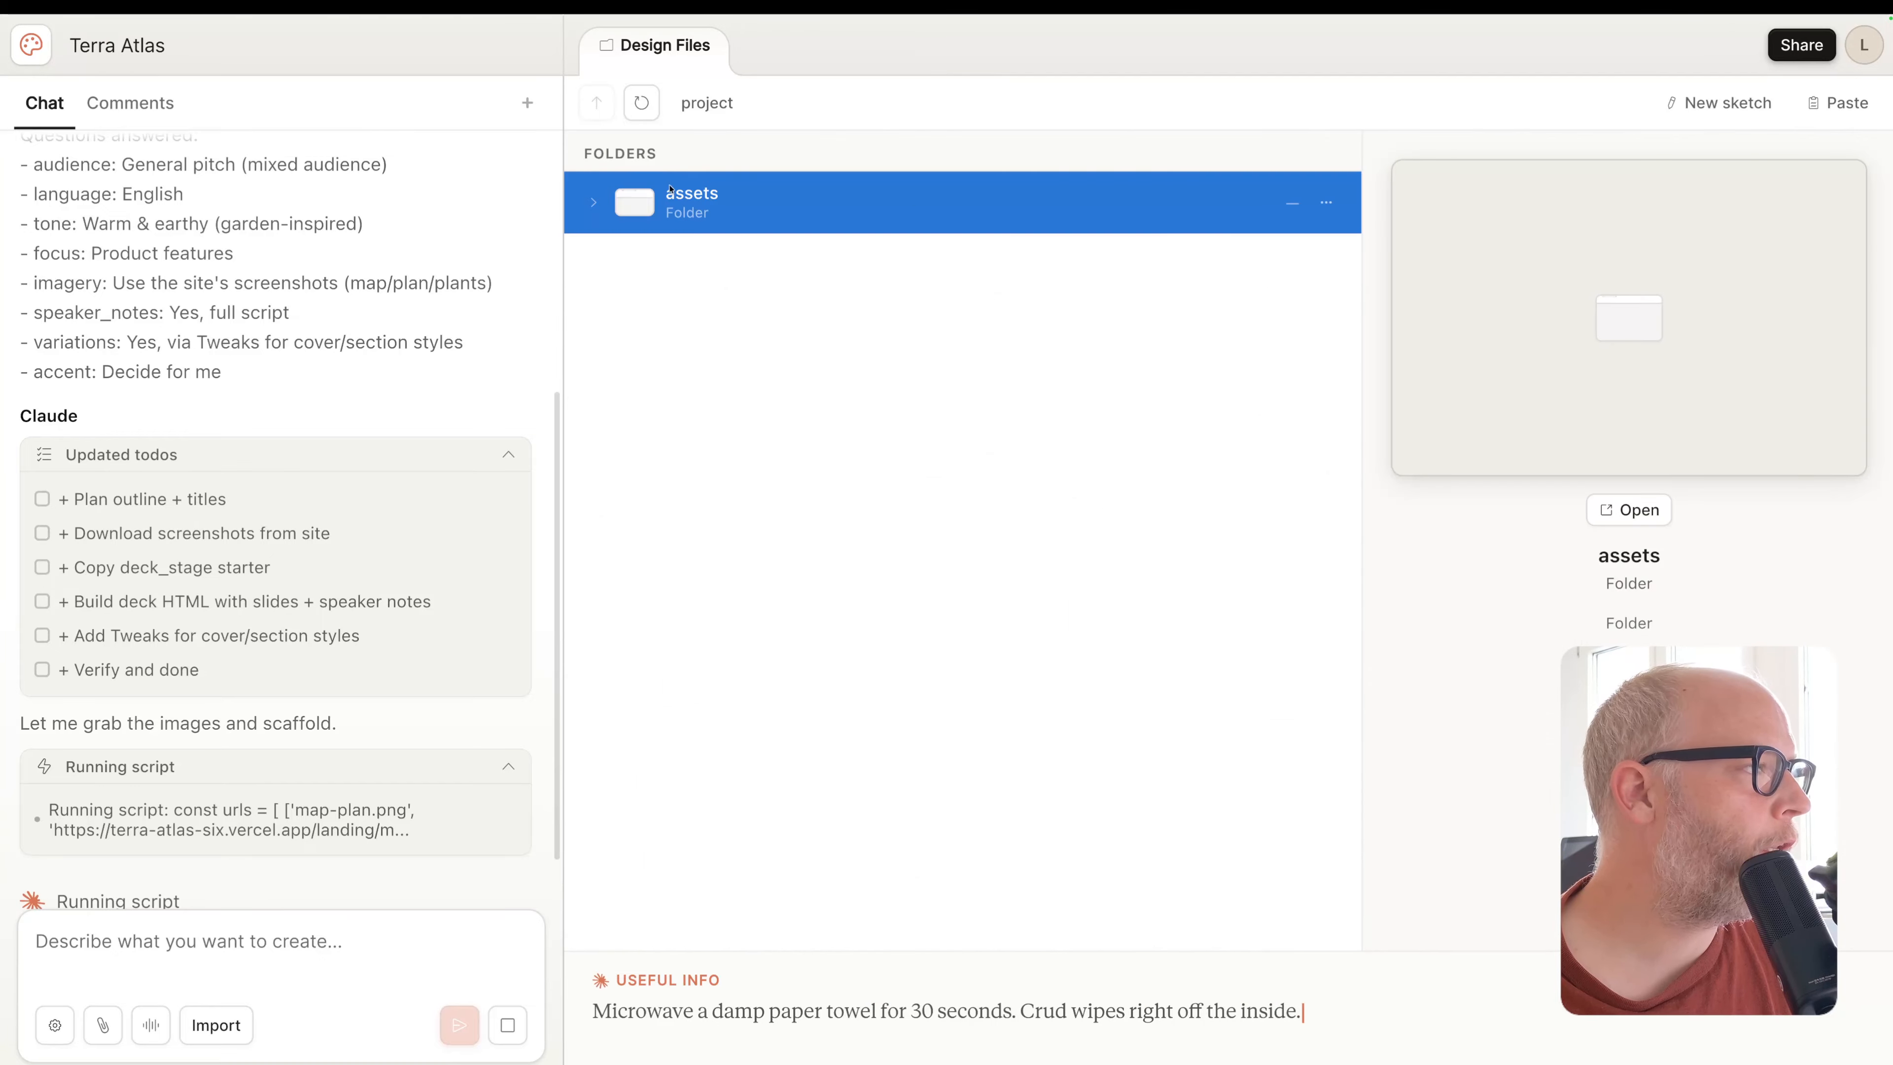
pyautogui.click(621, 203)
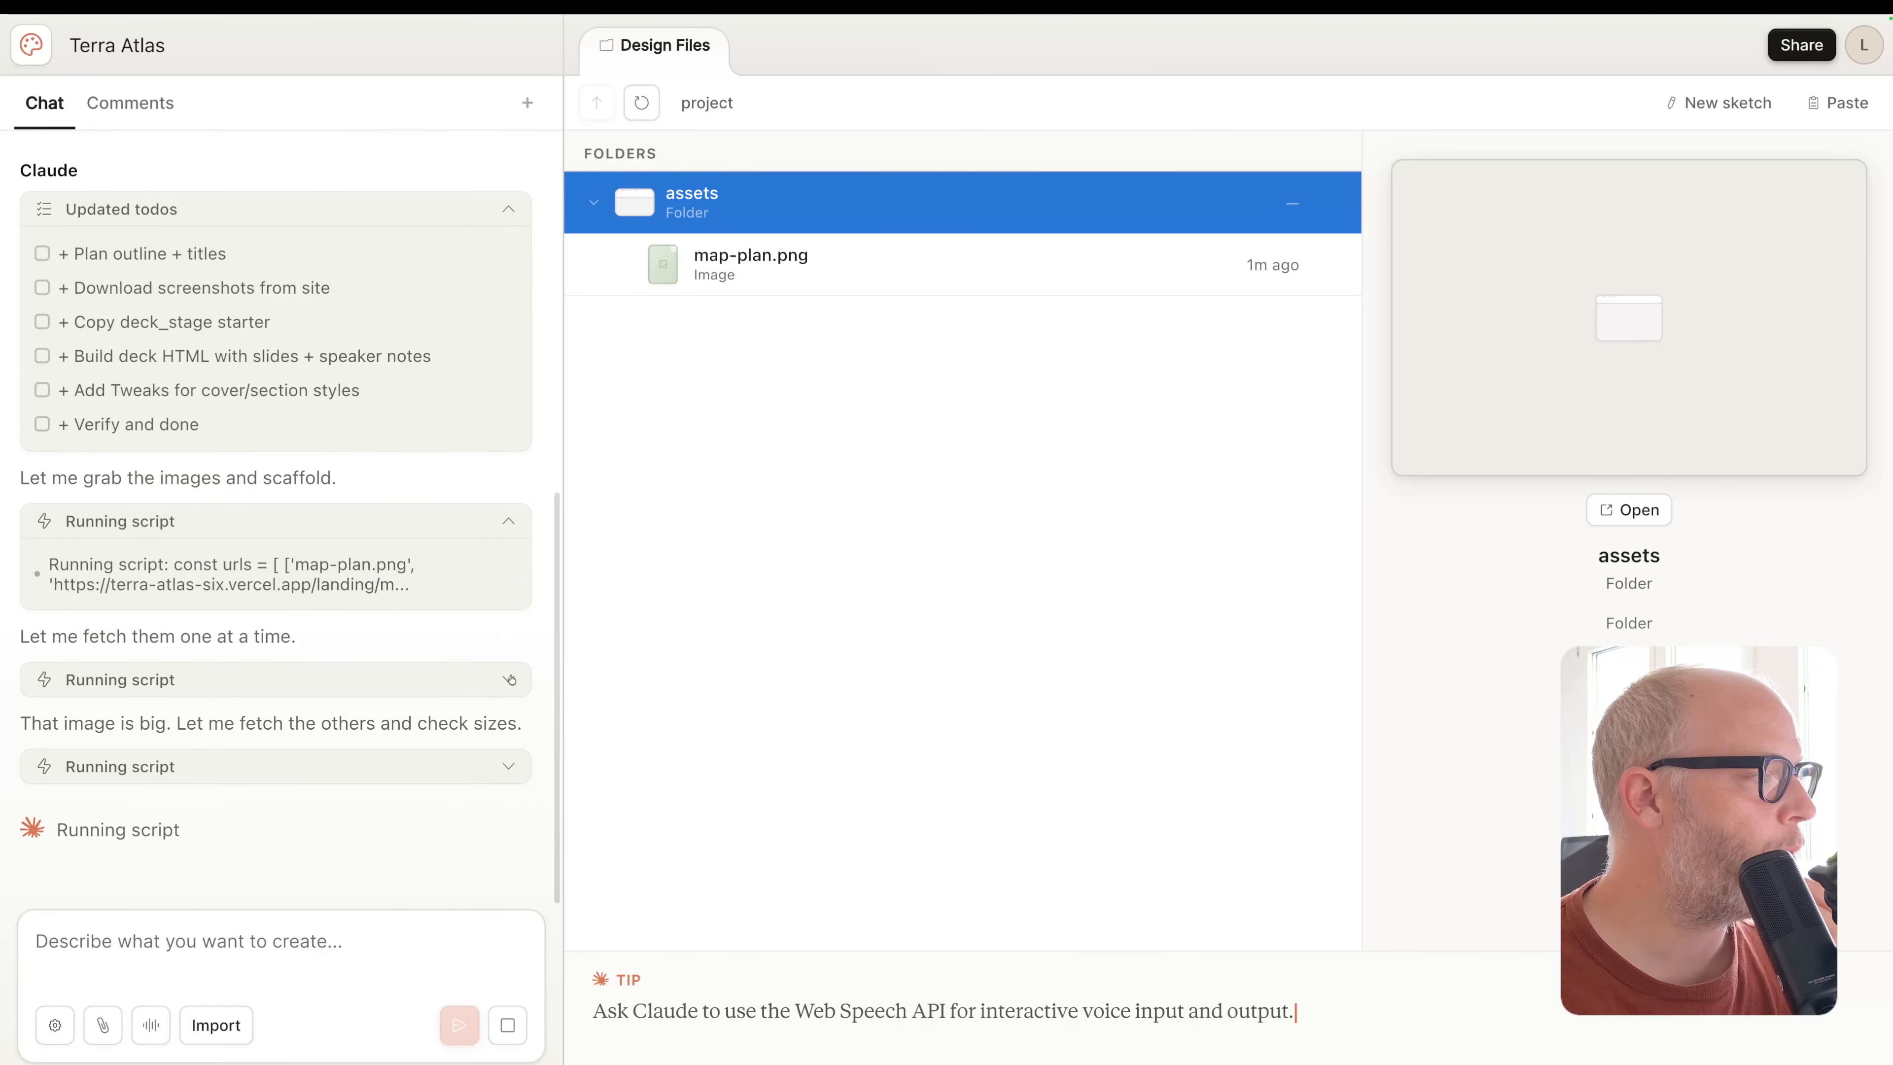
pyautogui.click(510, 679)
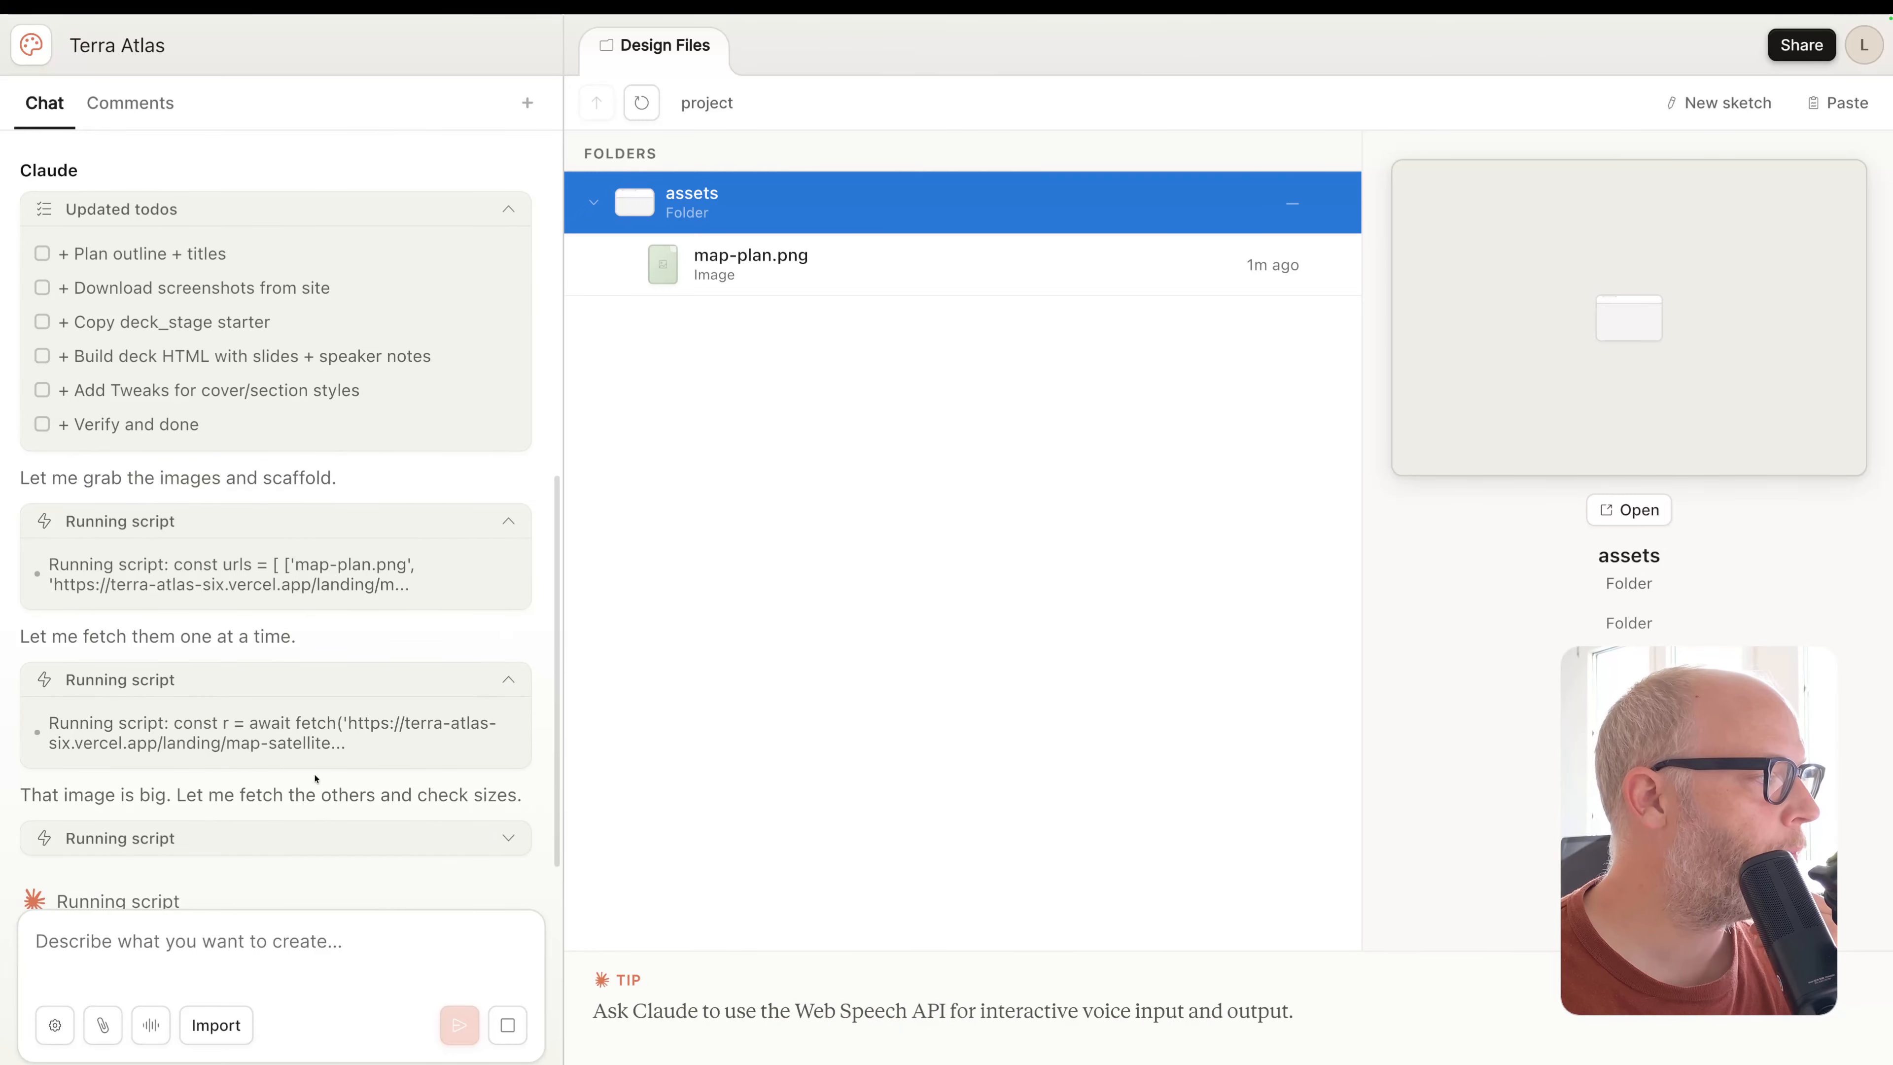
pyautogui.click(503, 845)
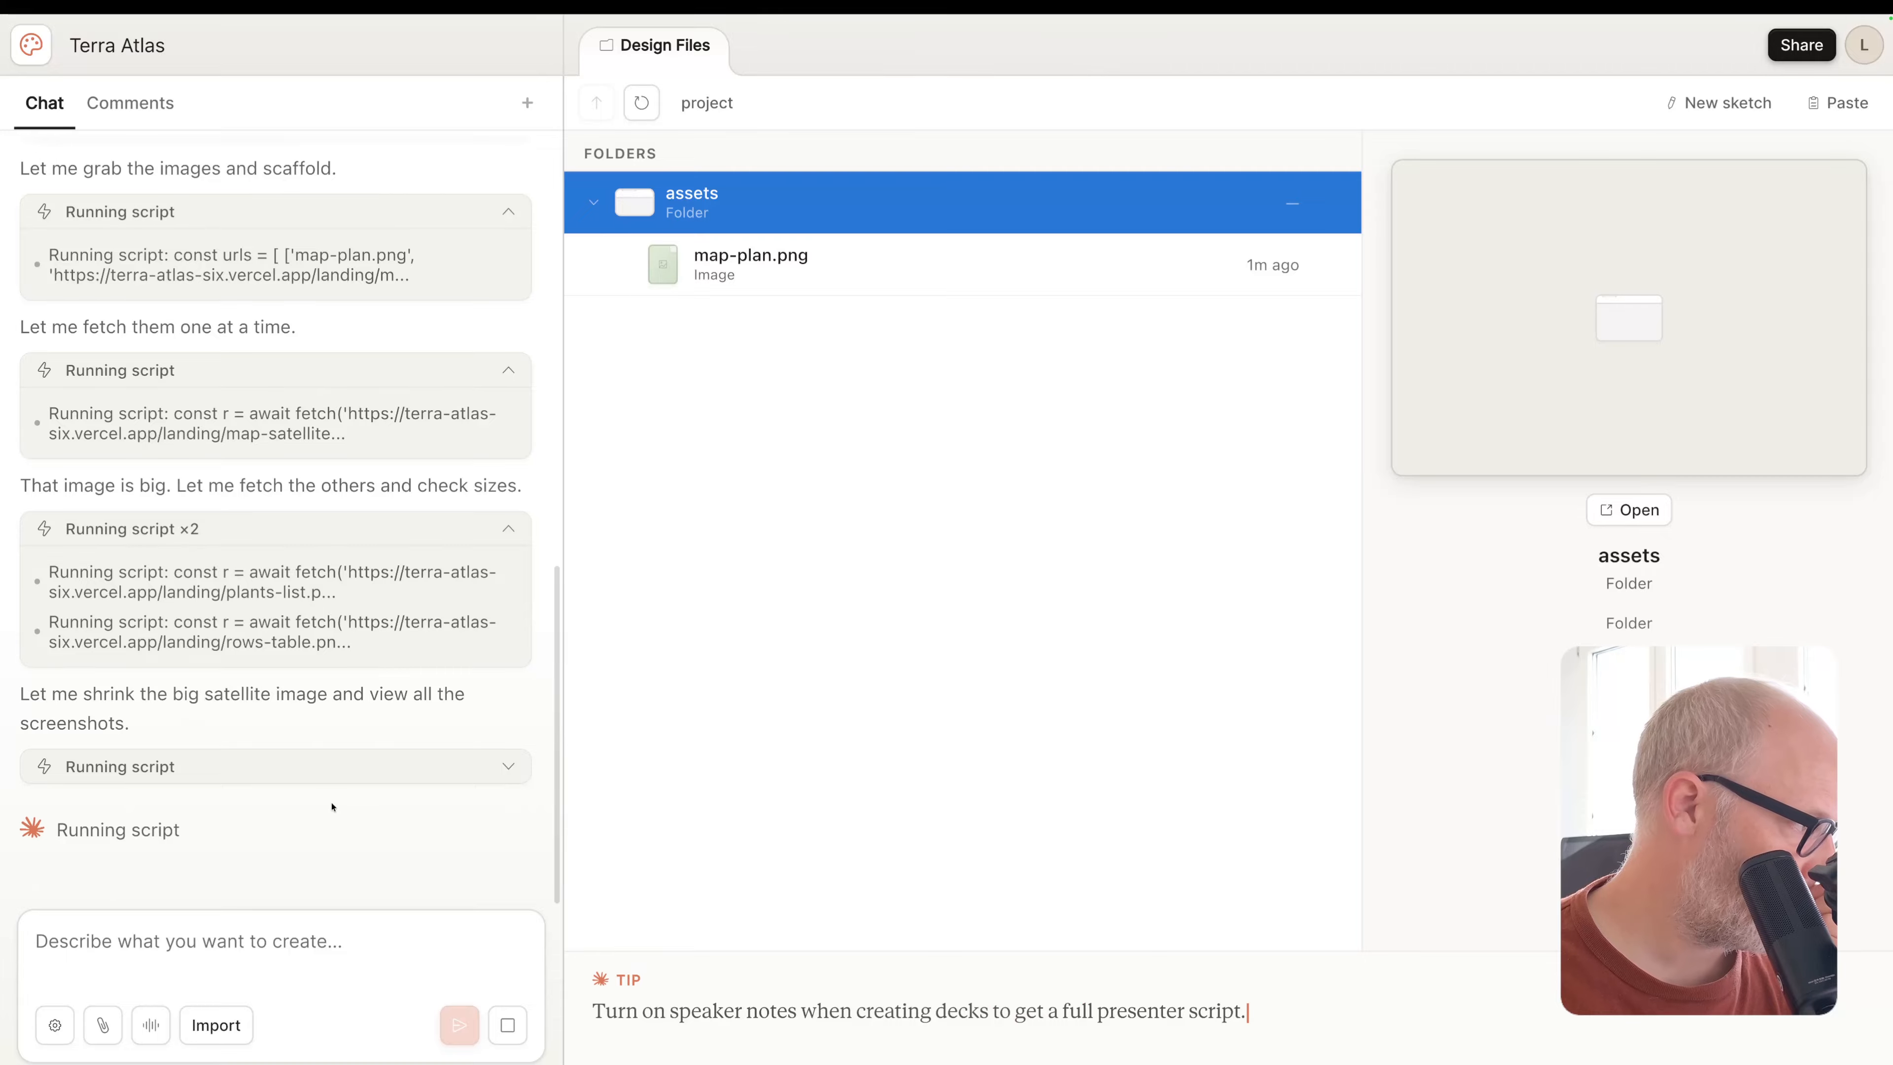
# Allow microphone access while visiting the site, dictate a request for a final screen with the website's call to action, and send it
pyautogui.click(151, 1026)
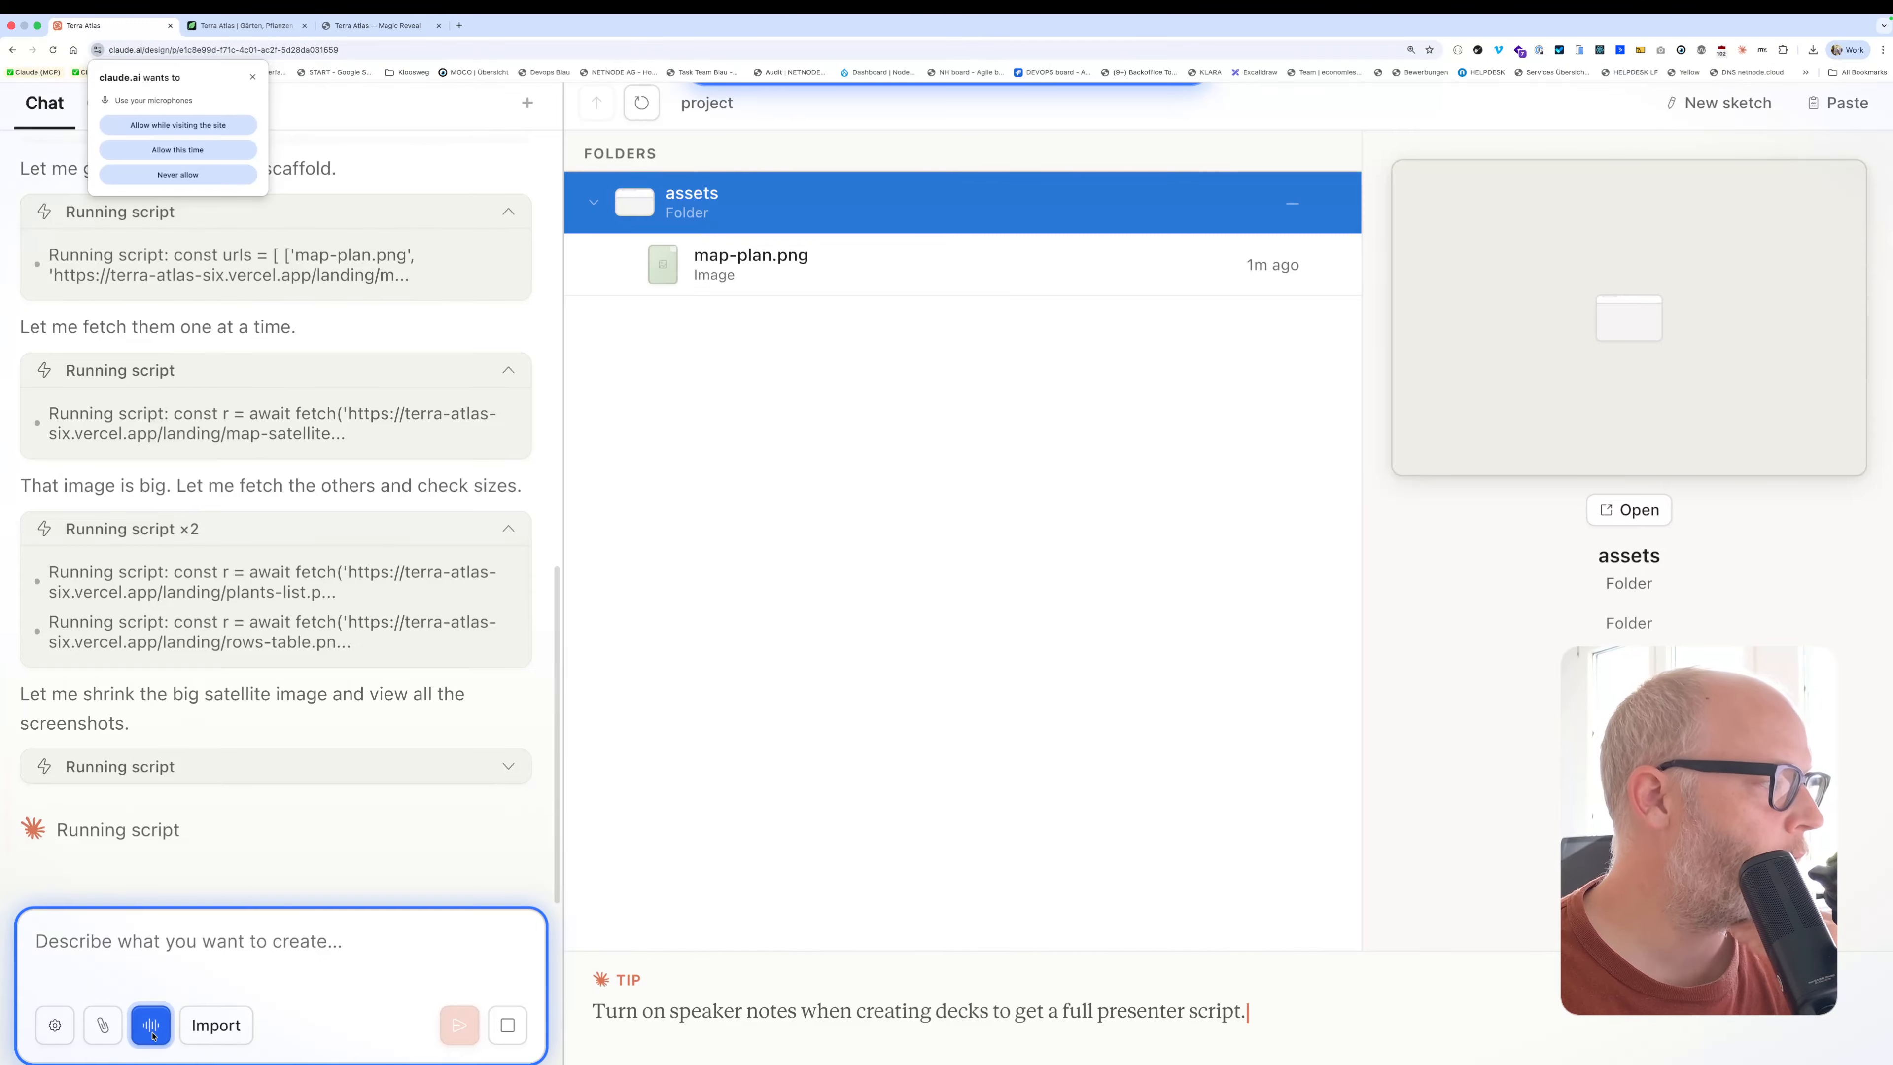
pyautogui.click(191, 126)
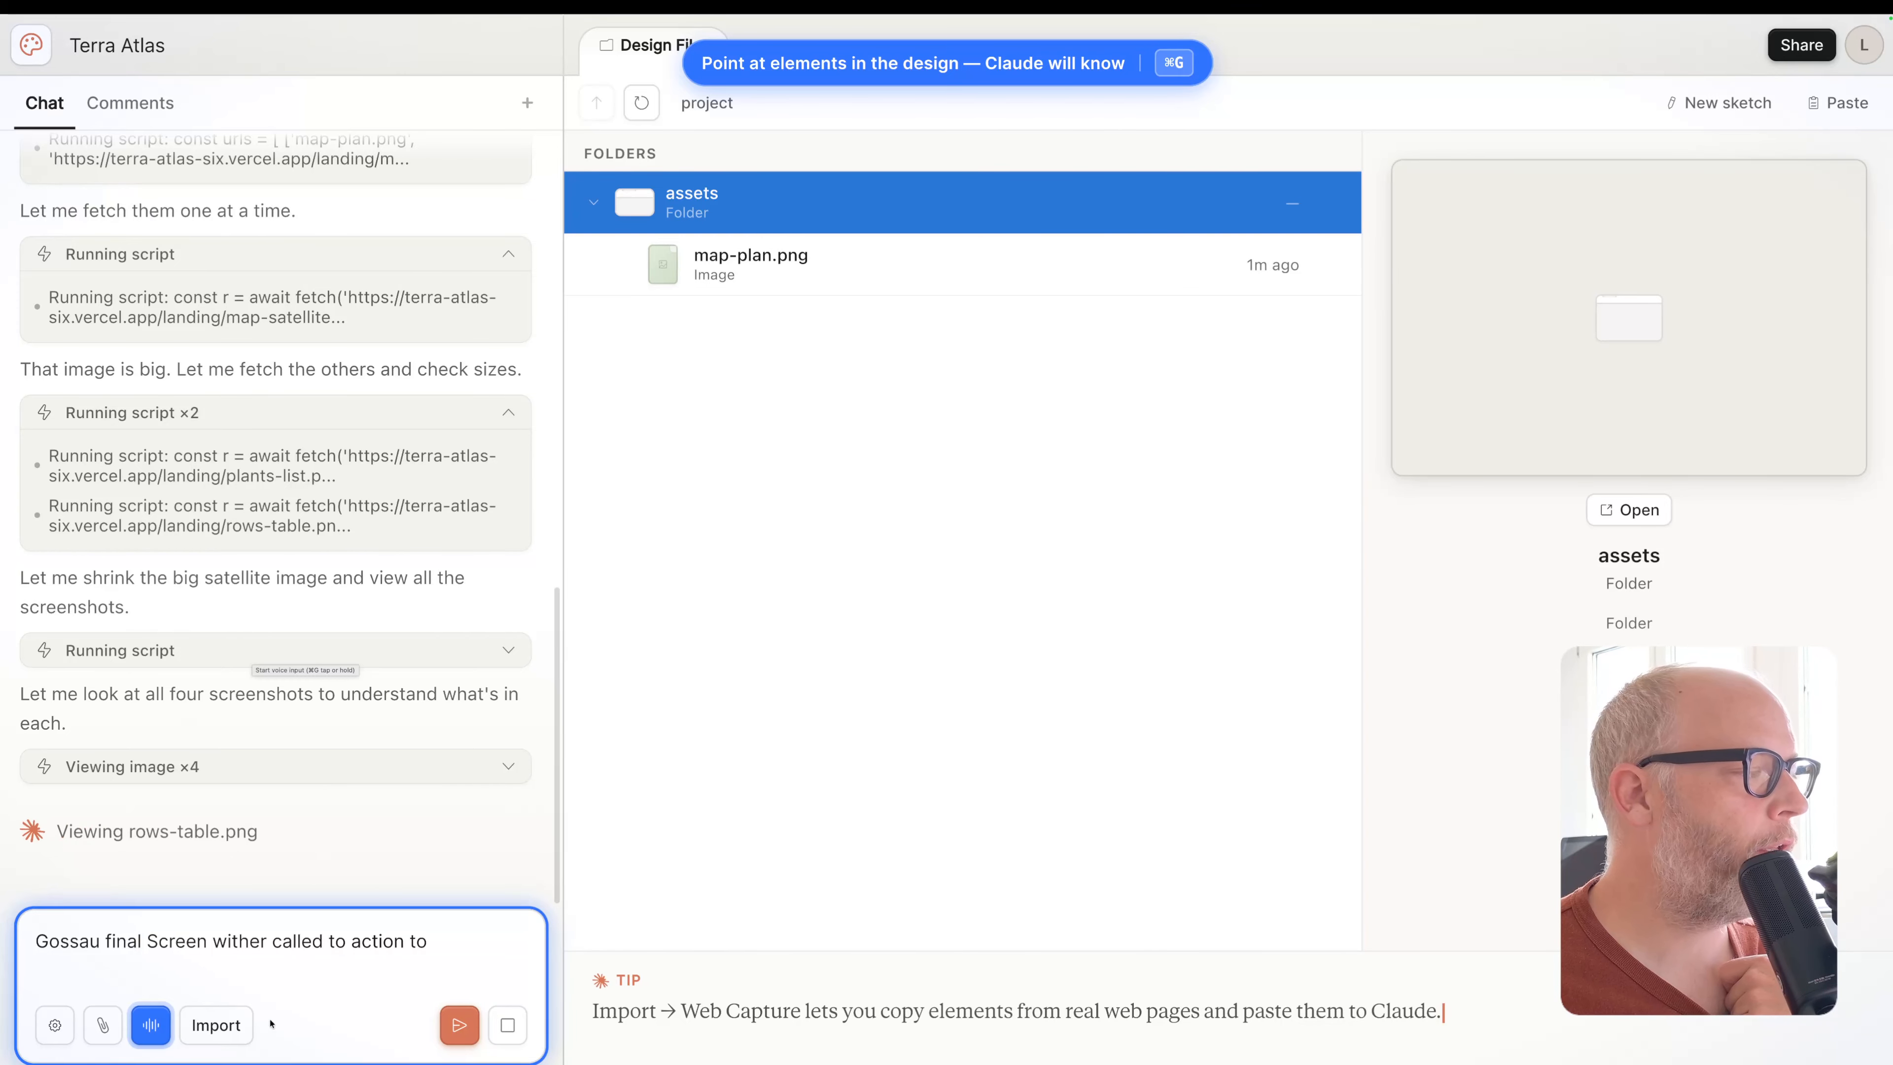
pyautogui.click(155, 1015)
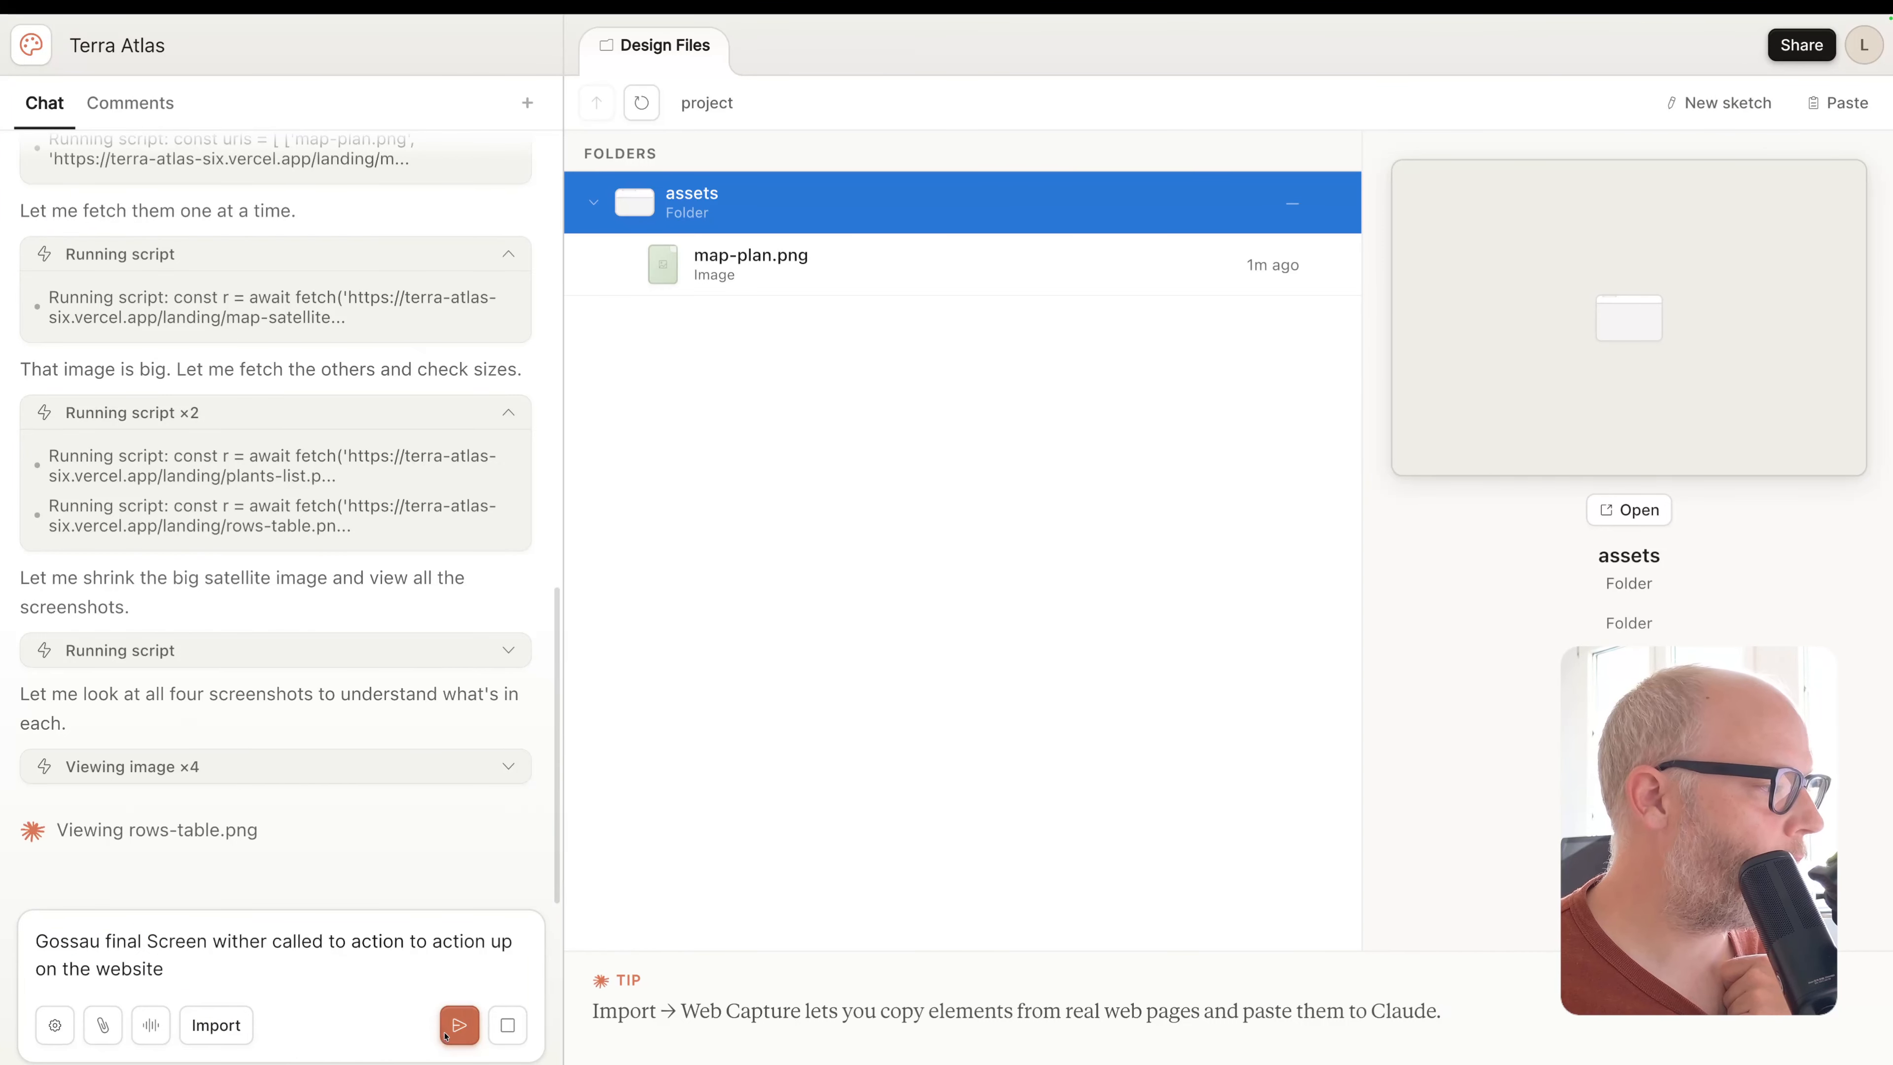
pyautogui.click(459, 1024)
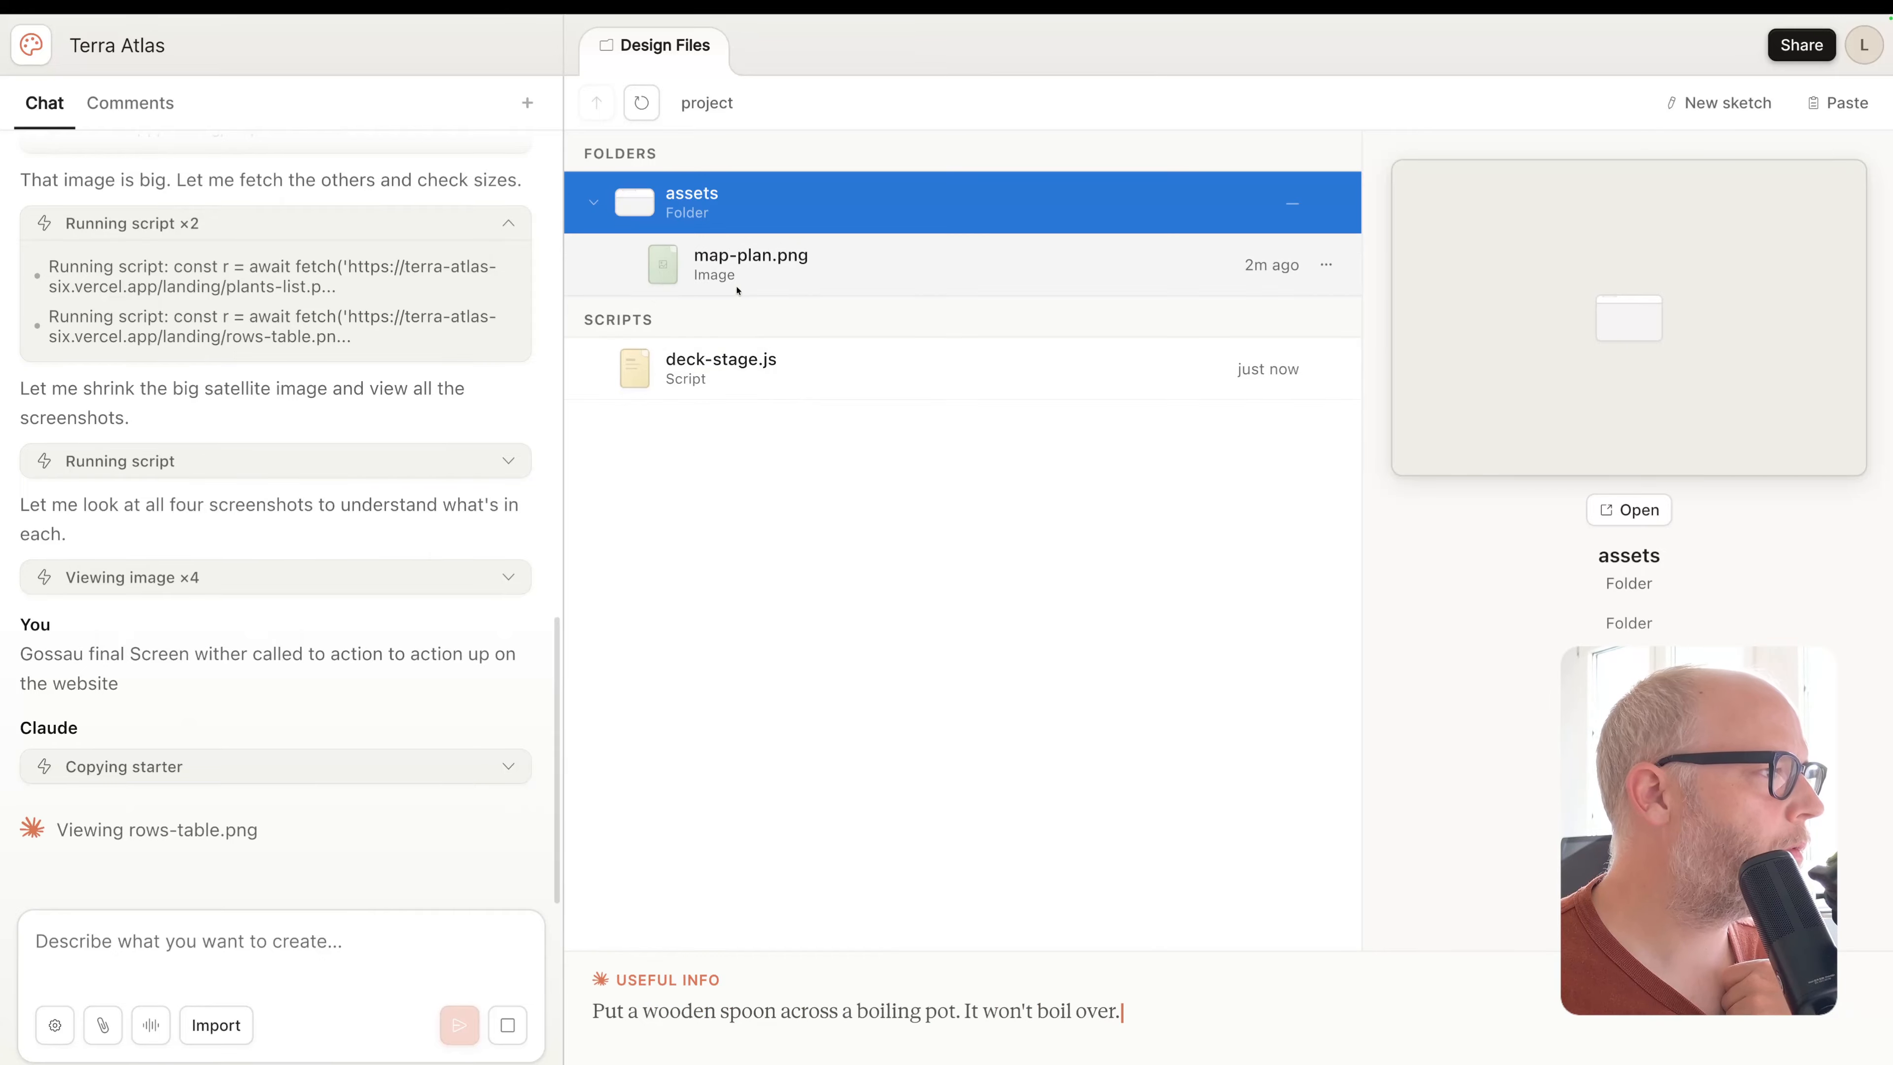
# Expand the starter-copying details and open deck-stage.js to read its header comments and code
pyautogui.click(738, 367)
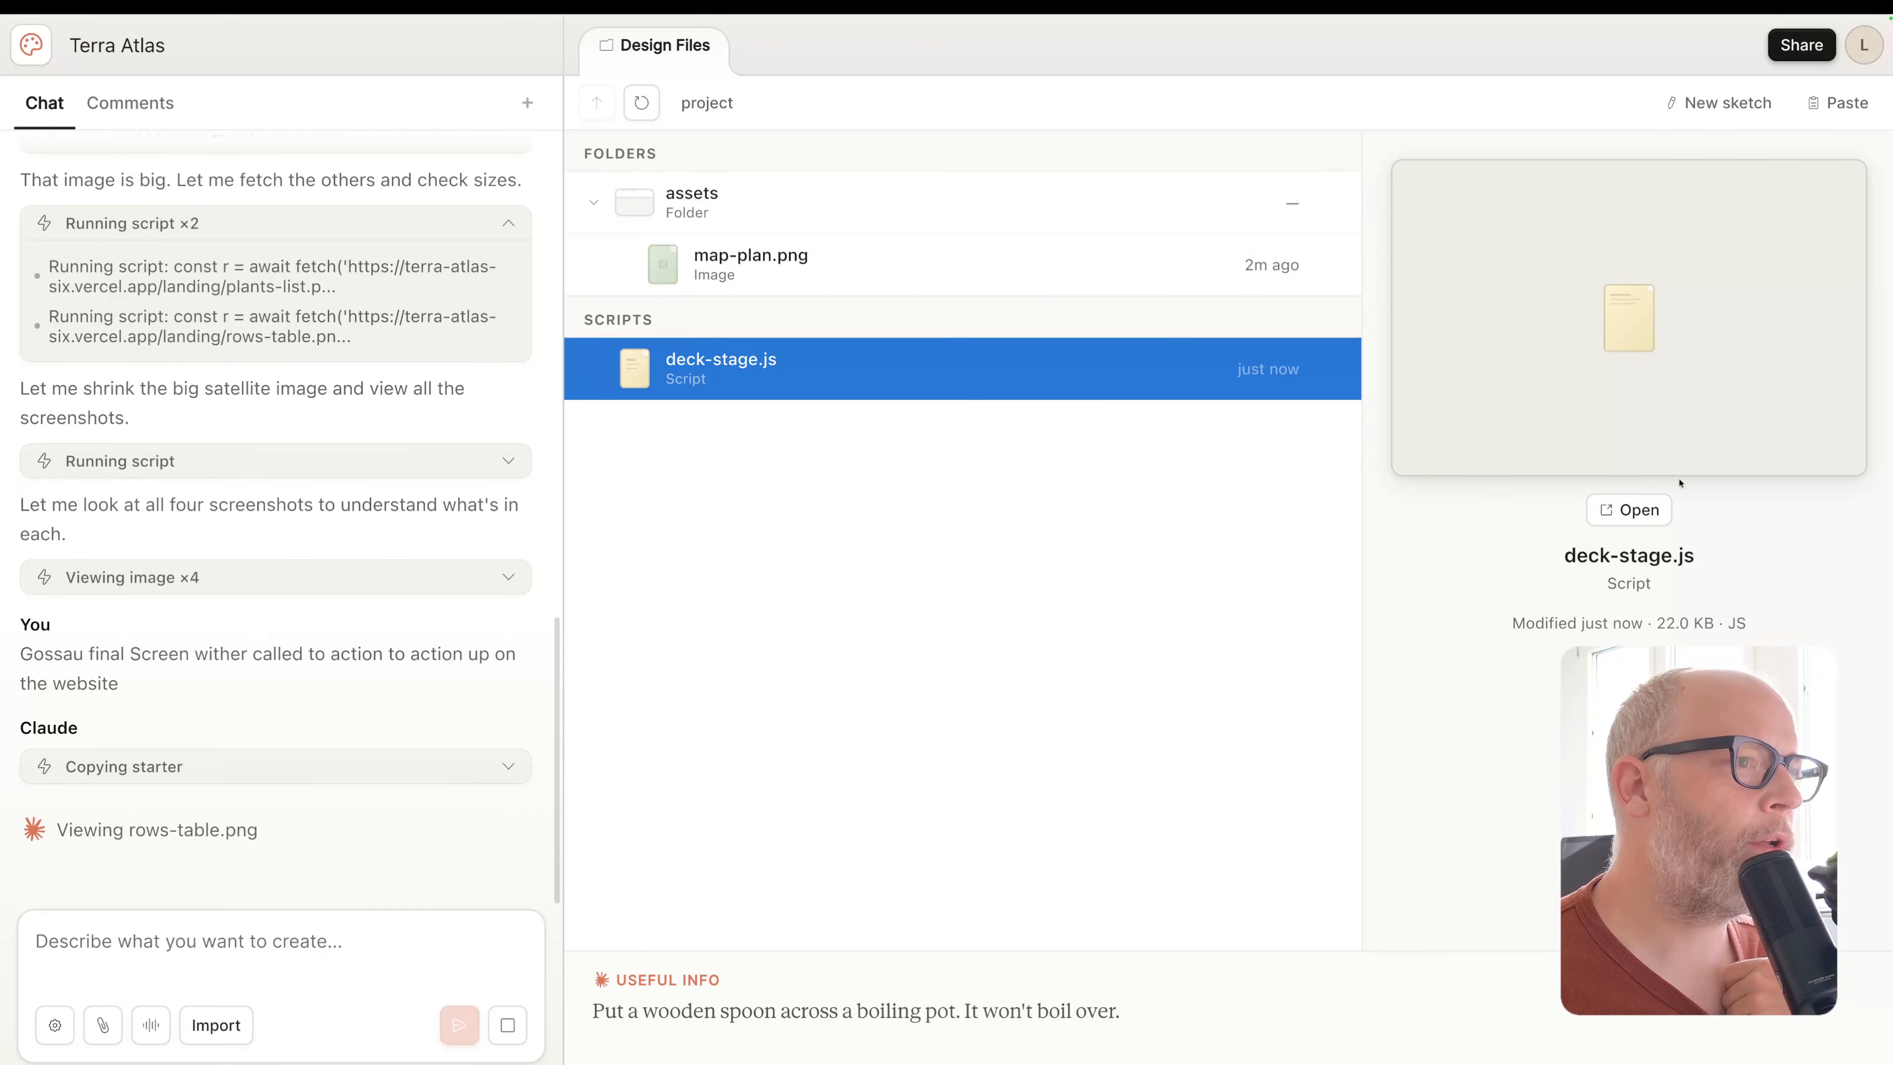
pyautogui.click(522, 781)
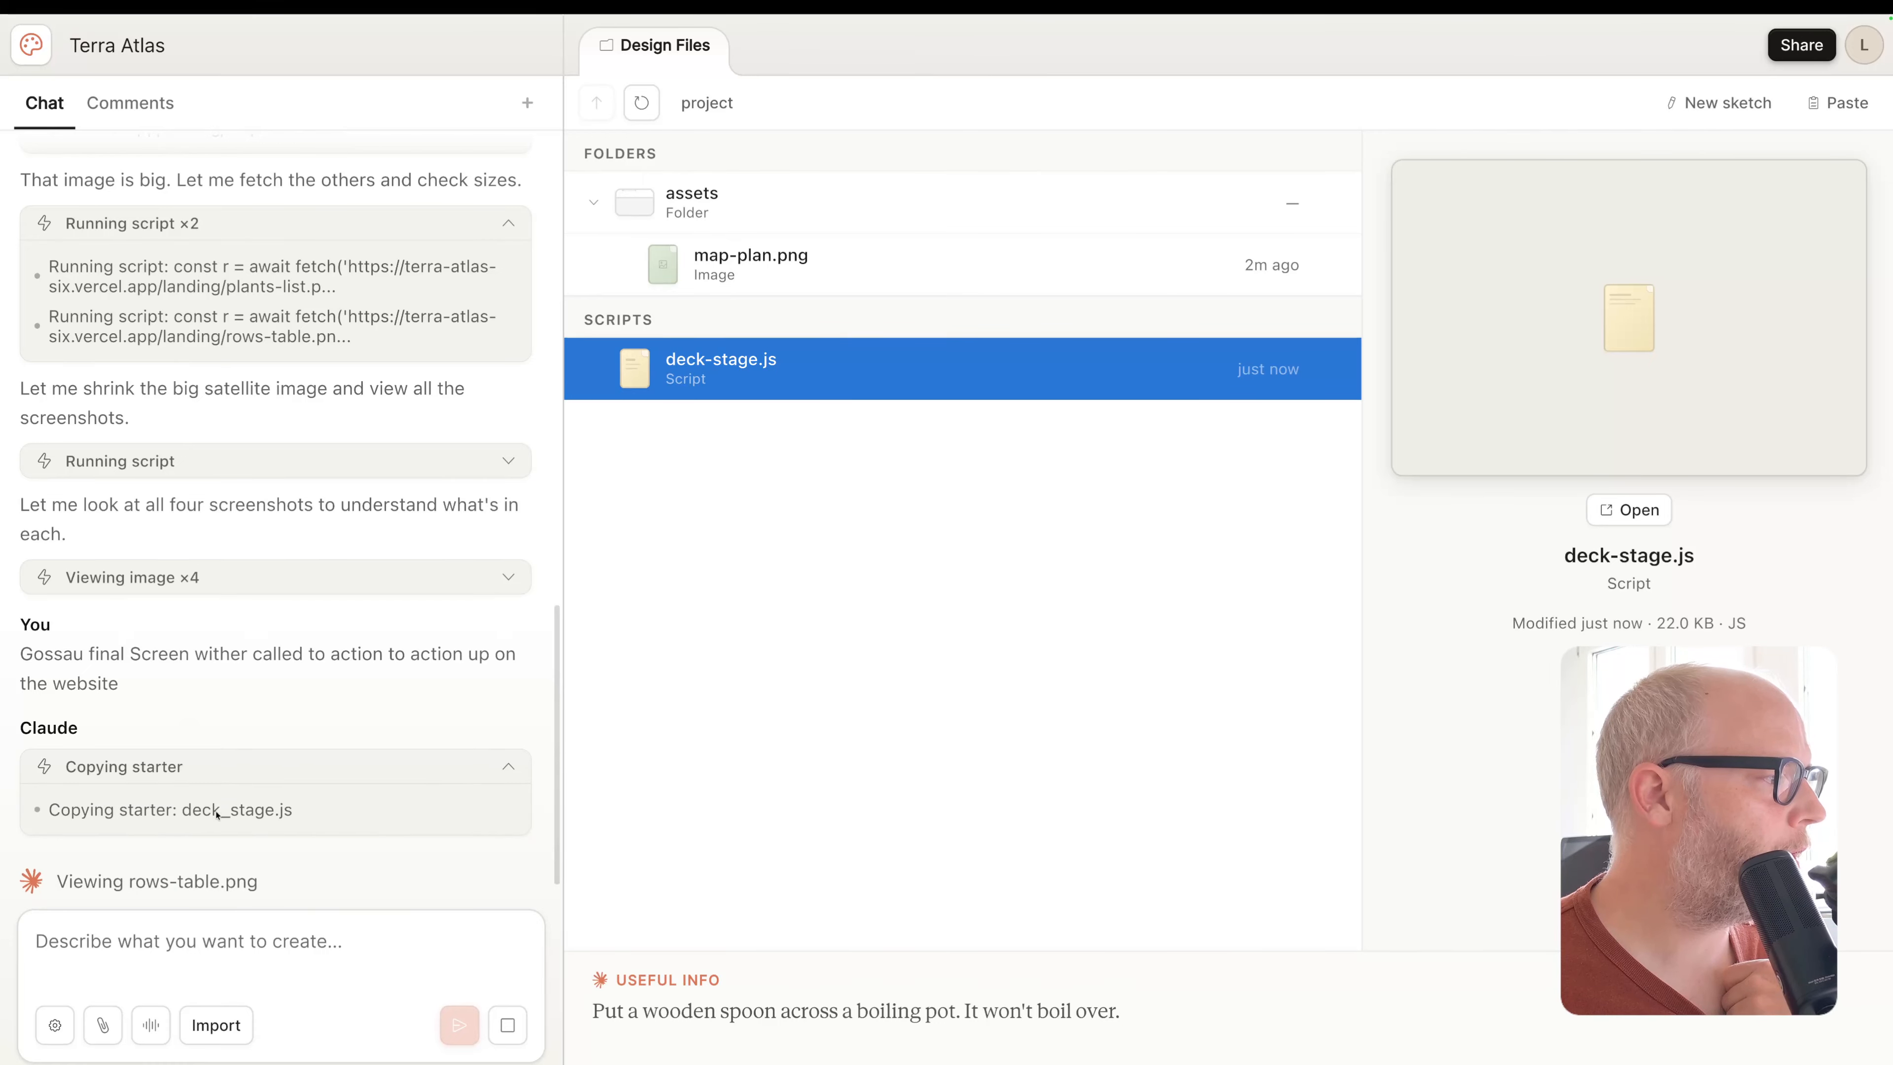
pyautogui.click(1629, 510)
pyautogui.moveTo(779, 263); pyautogui.dragTo(897, 581)
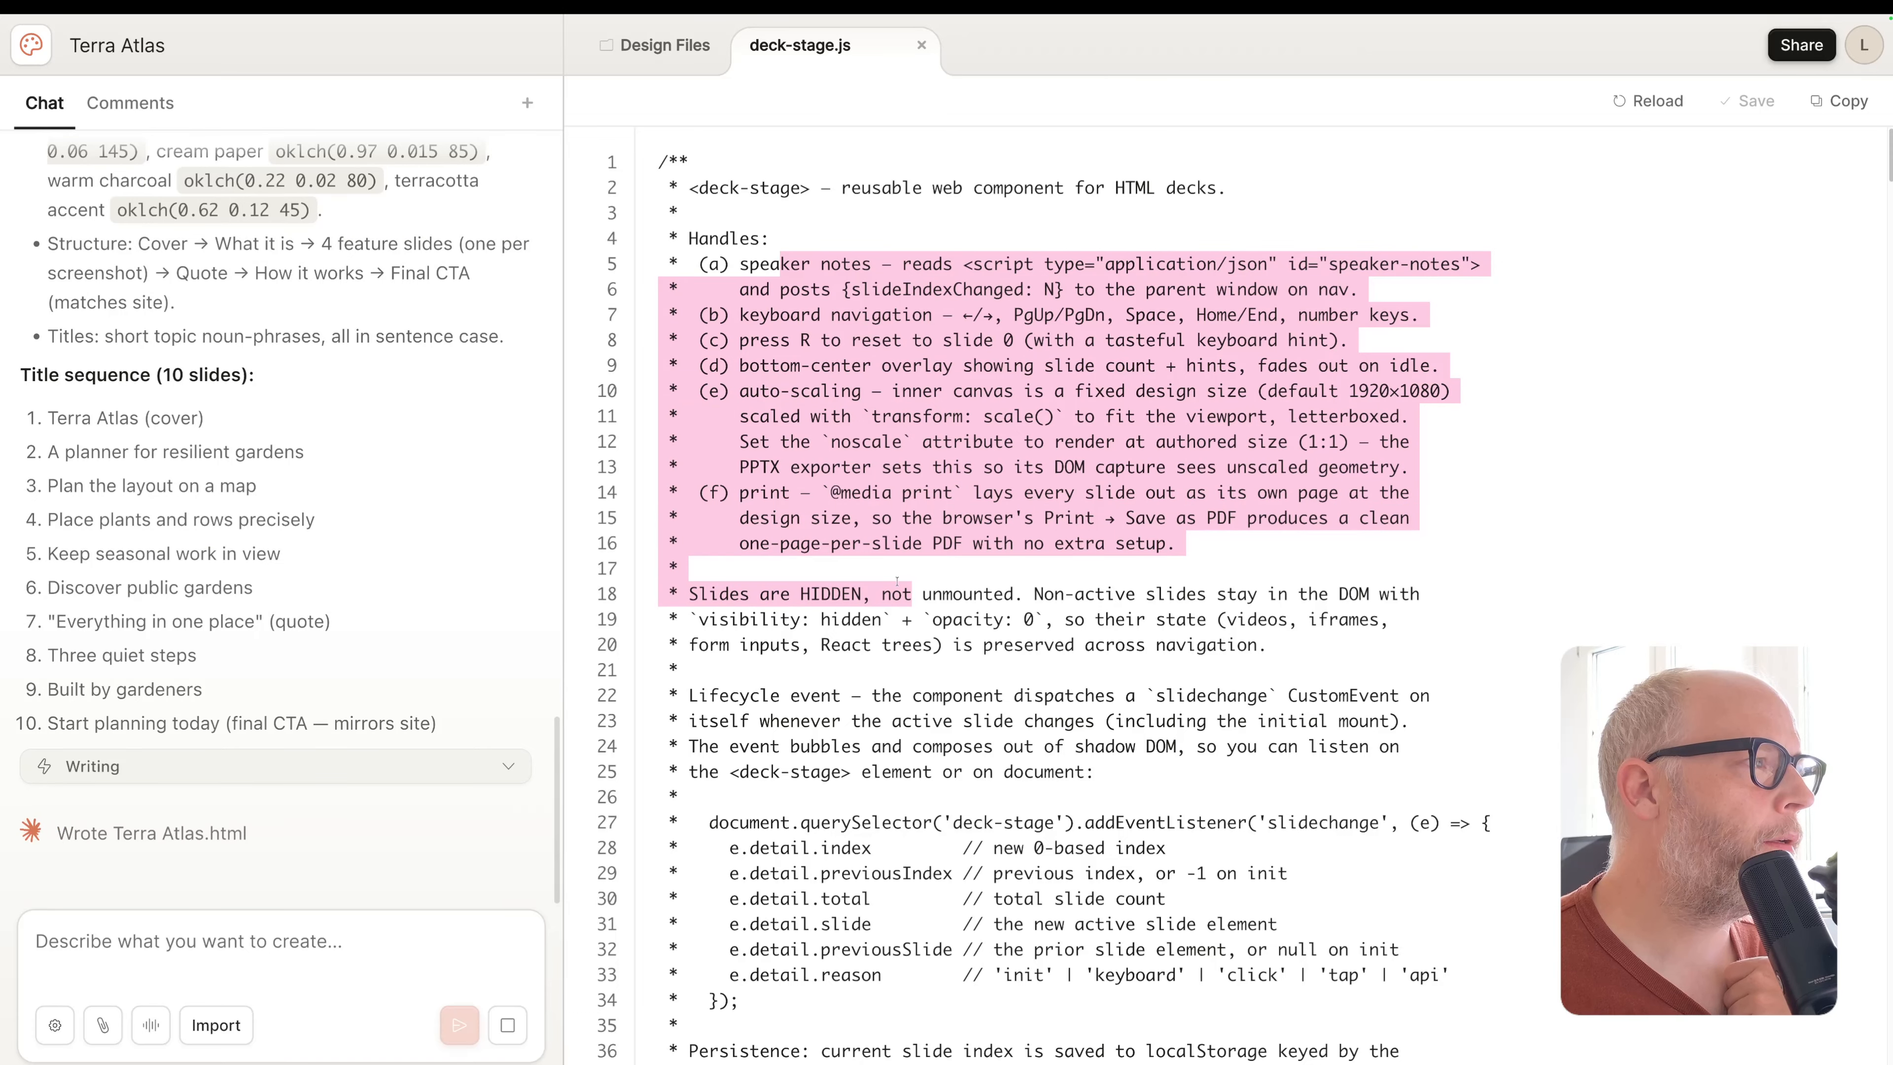
pyautogui.scroll(-3, 897, 580)
pyautogui.scroll(-12, 902, 597)
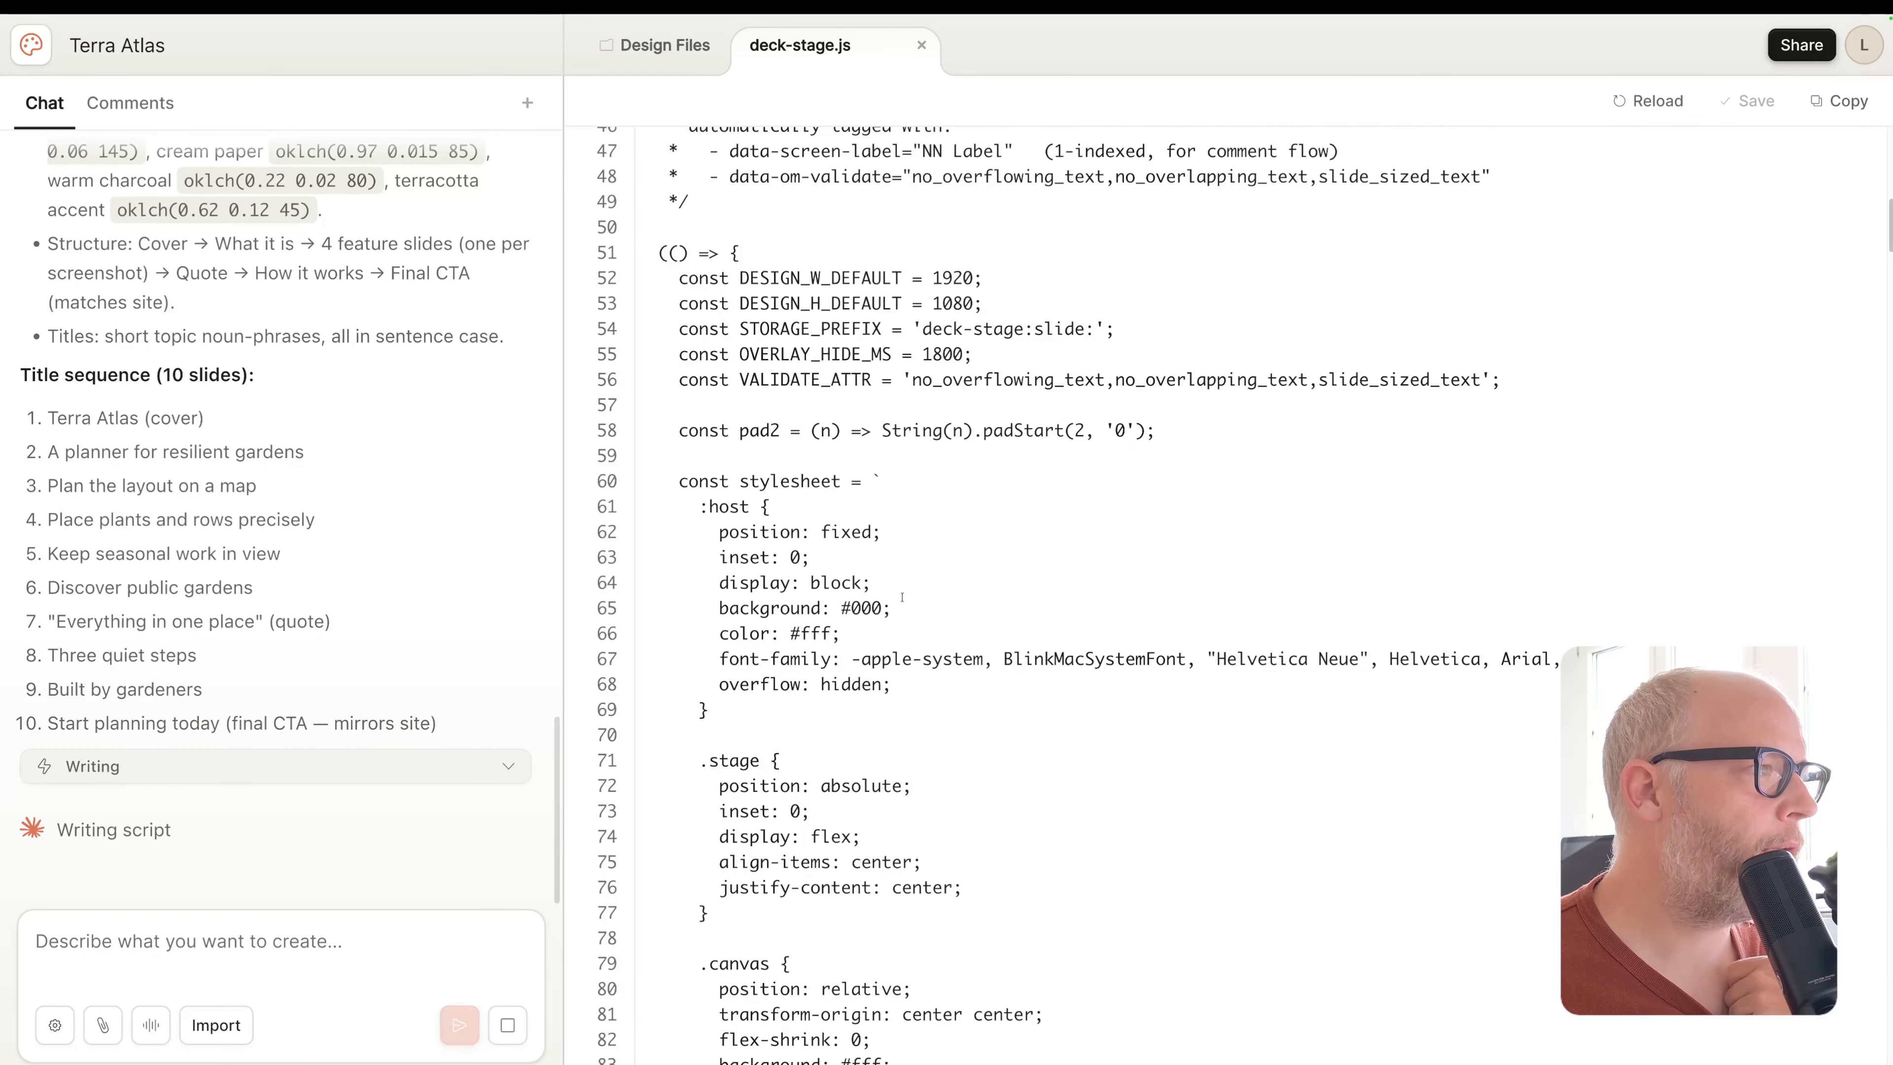
# Examine the usage example and the web component description in the header comments of deck-stage.js
pyautogui.scroll(4, 901, 597)
pyautogui.moveTo(709, 275); pyautogui.dragTo(886, 348)
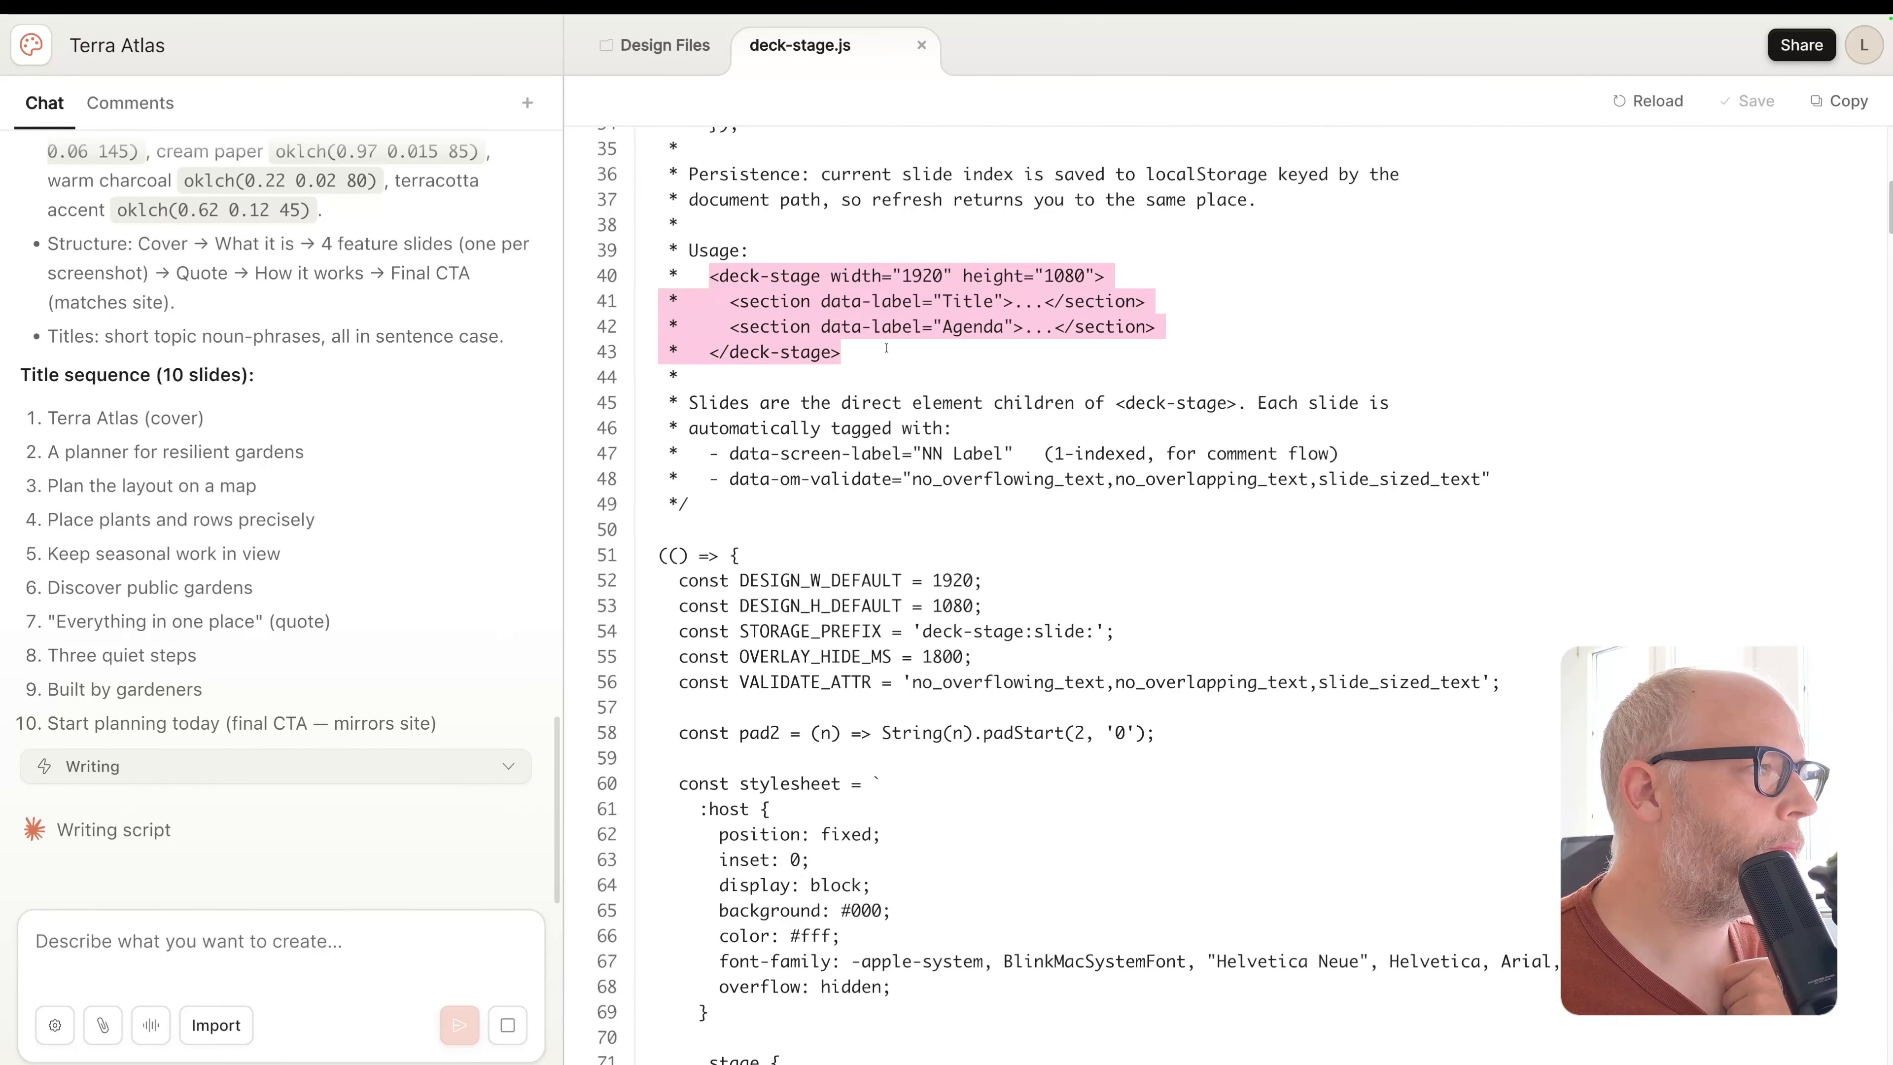
pyautogui.scroll(4, 880, 397)
pyautogui.scroll(-10, 857, 447)
pyautogui.scroll(15, 818, 518)
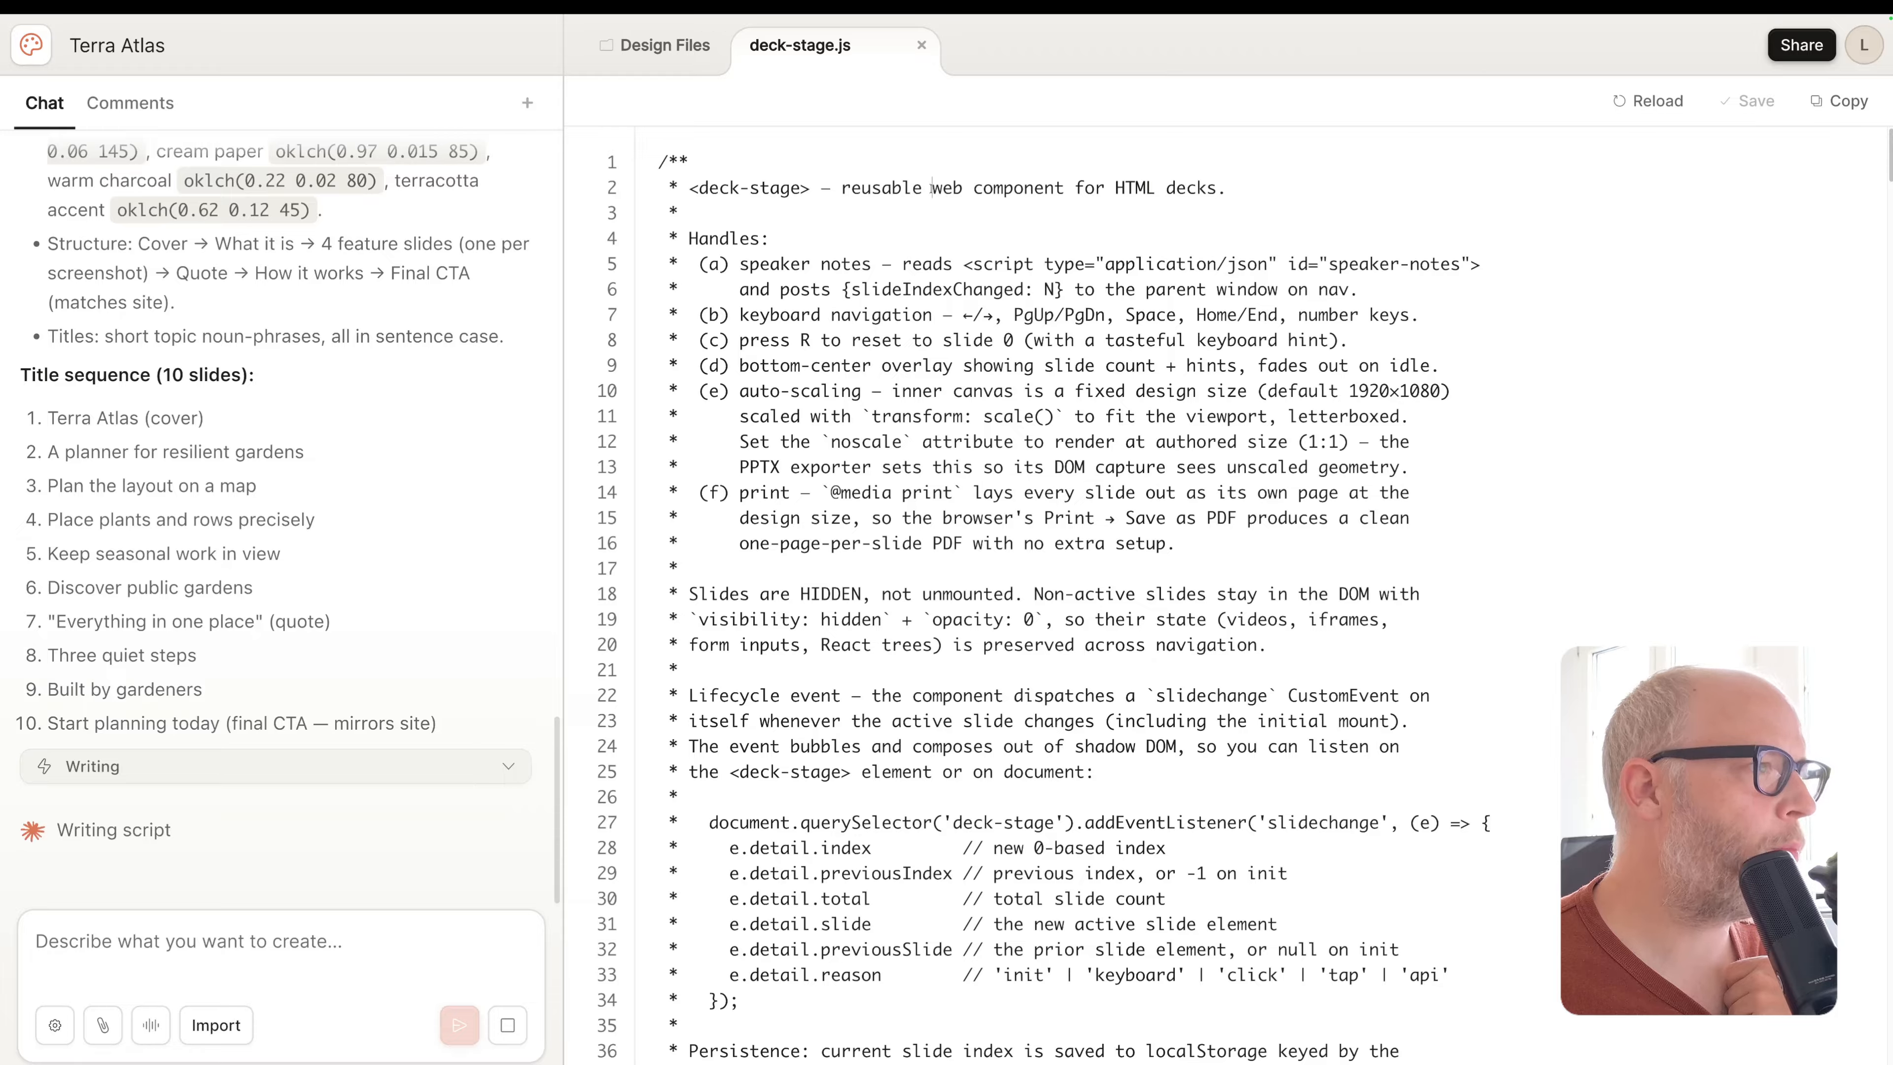
pyautogui.moveTo(932, 188); pyautogui.dragTo(1065, 187)
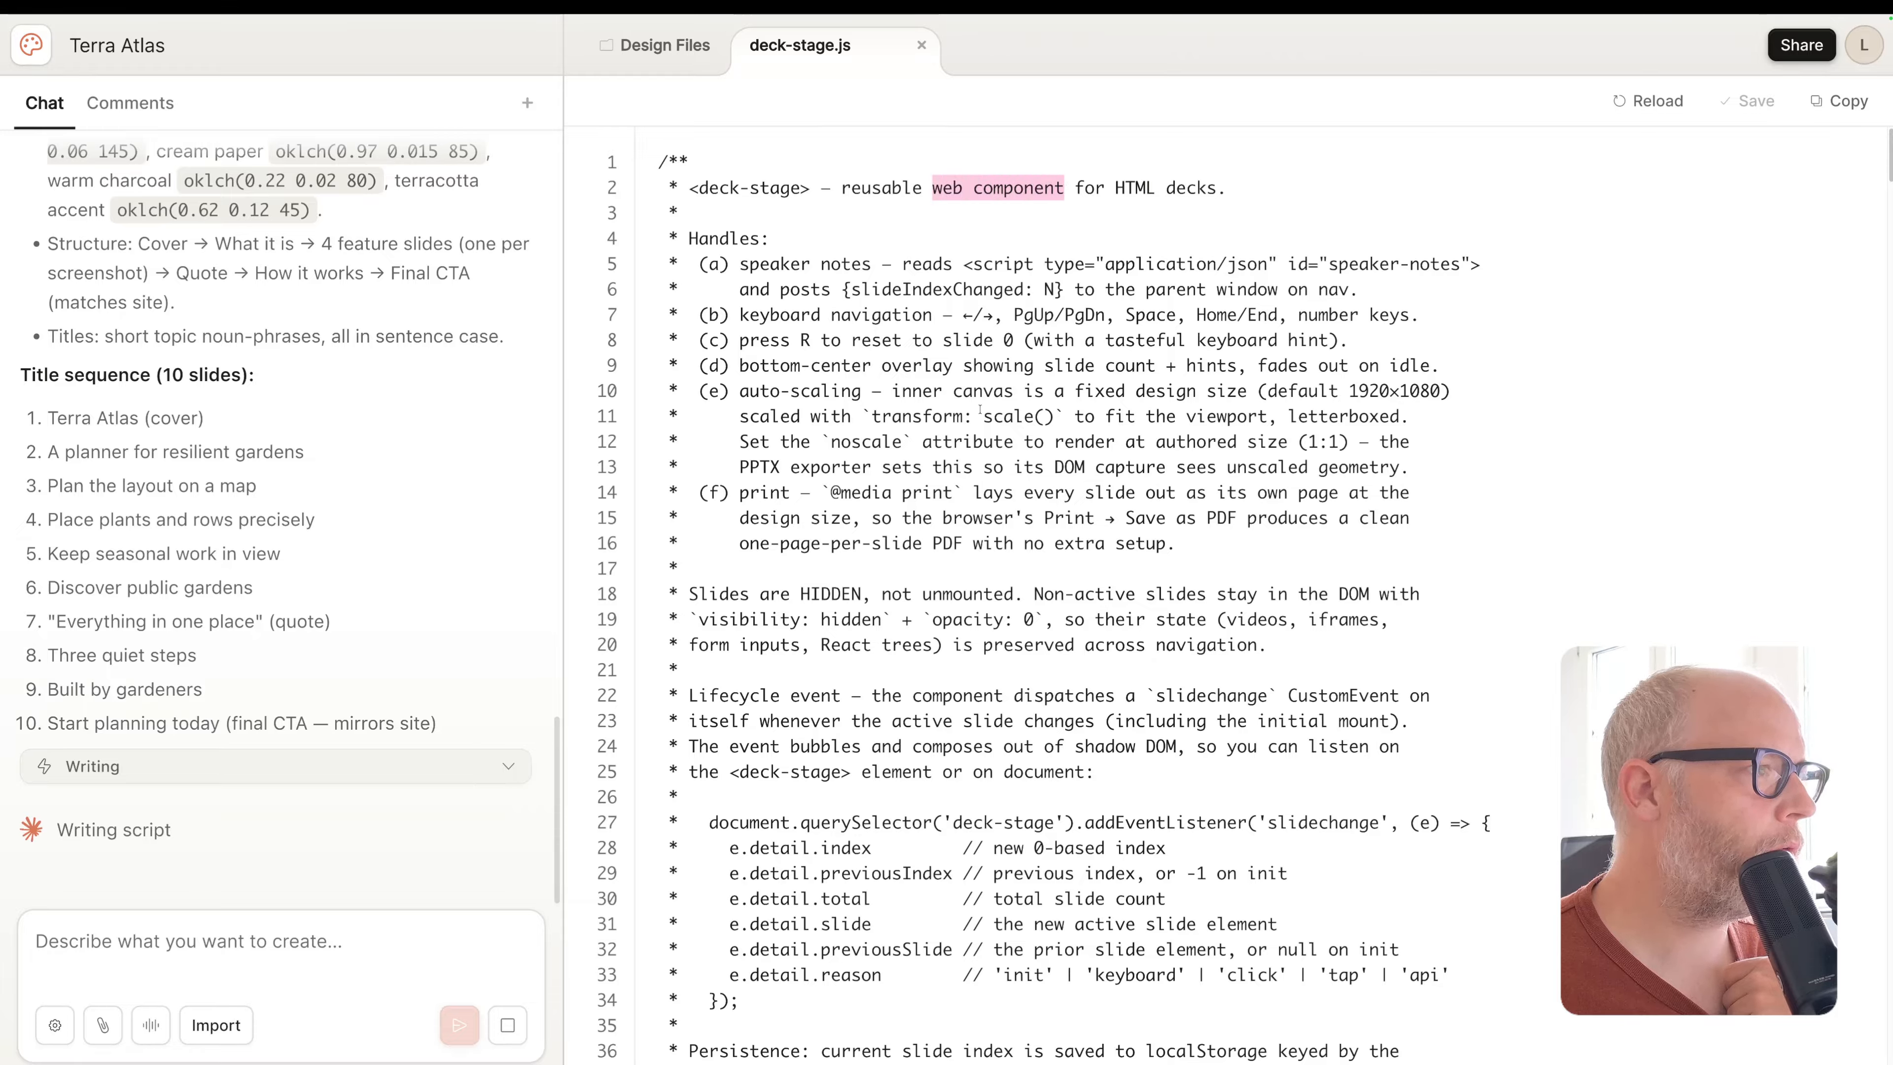
# Look through the rest of deck-stage.js down to the public API and the custom element registration at its end
pyautogui.scroll(-20, 1002, 405)
pyautogui.scroll(-20, 933, 492)
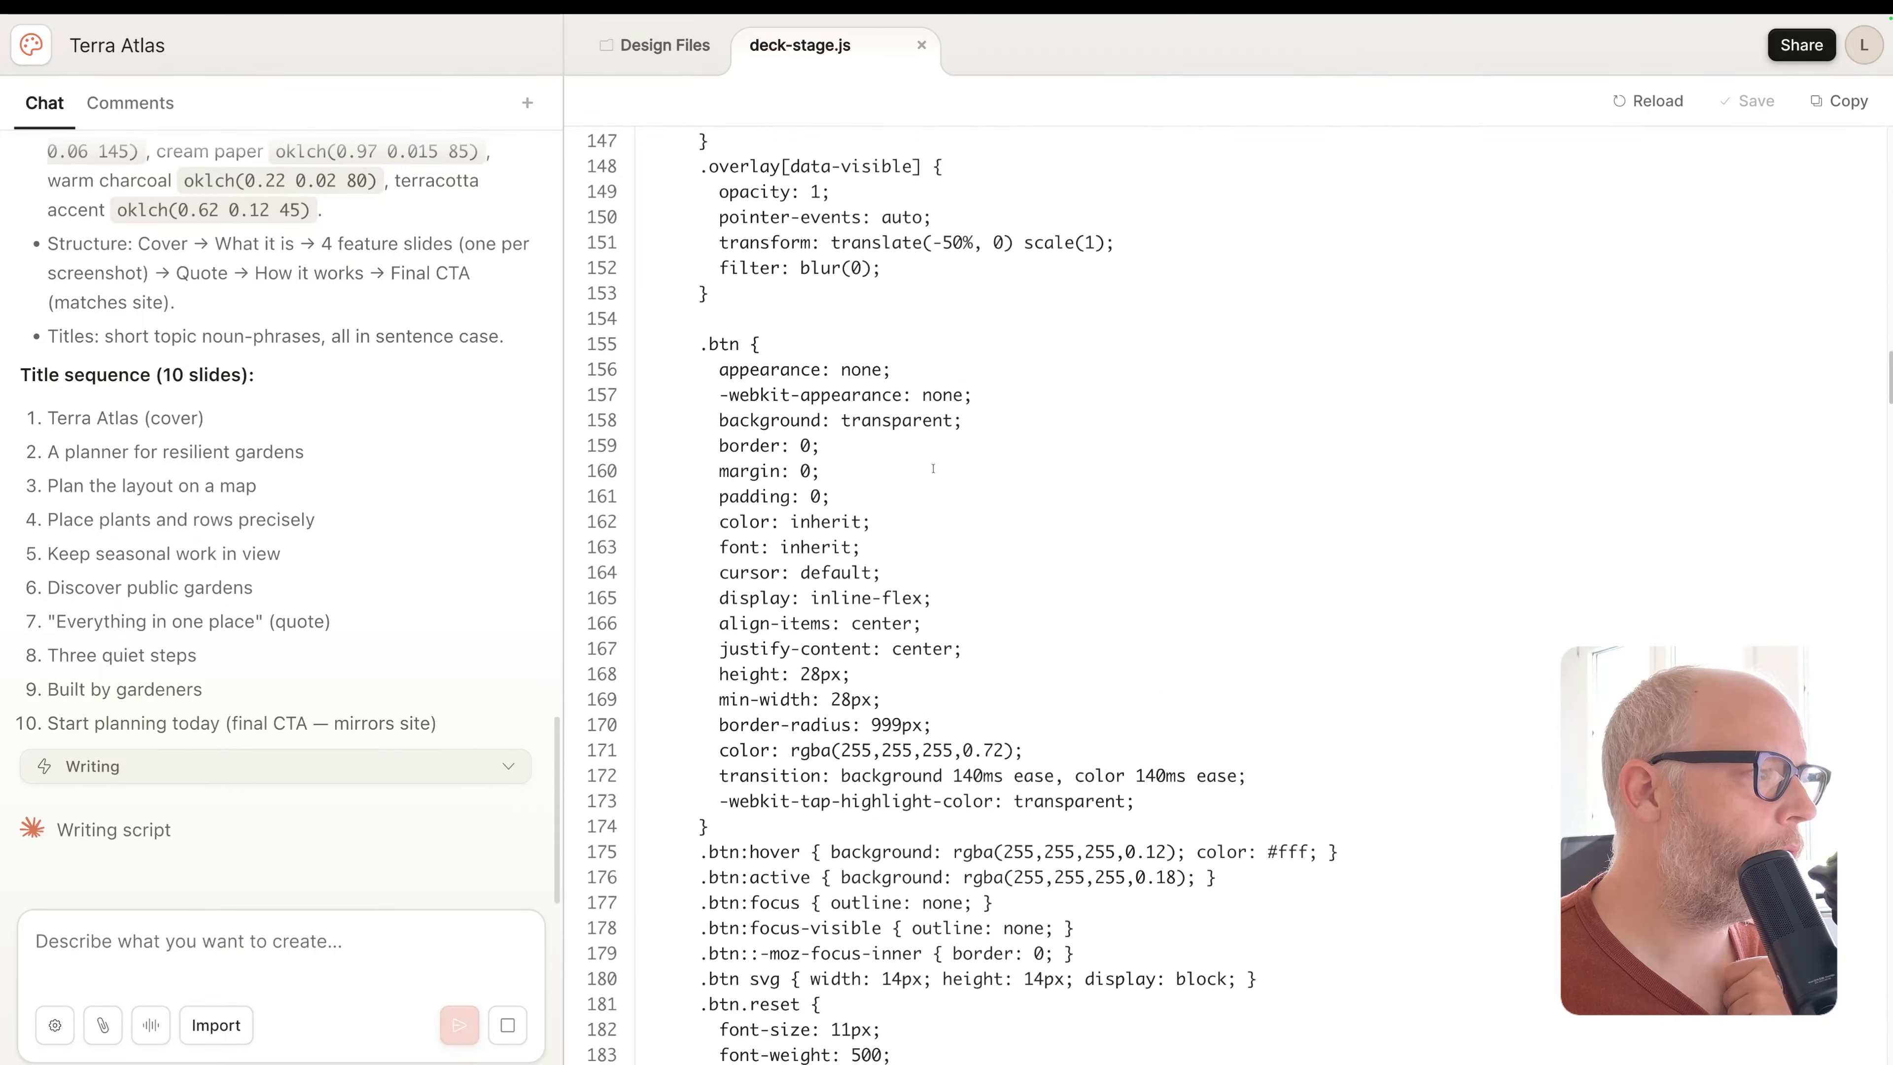
pyautogui.scroll(-20, 950, 553)
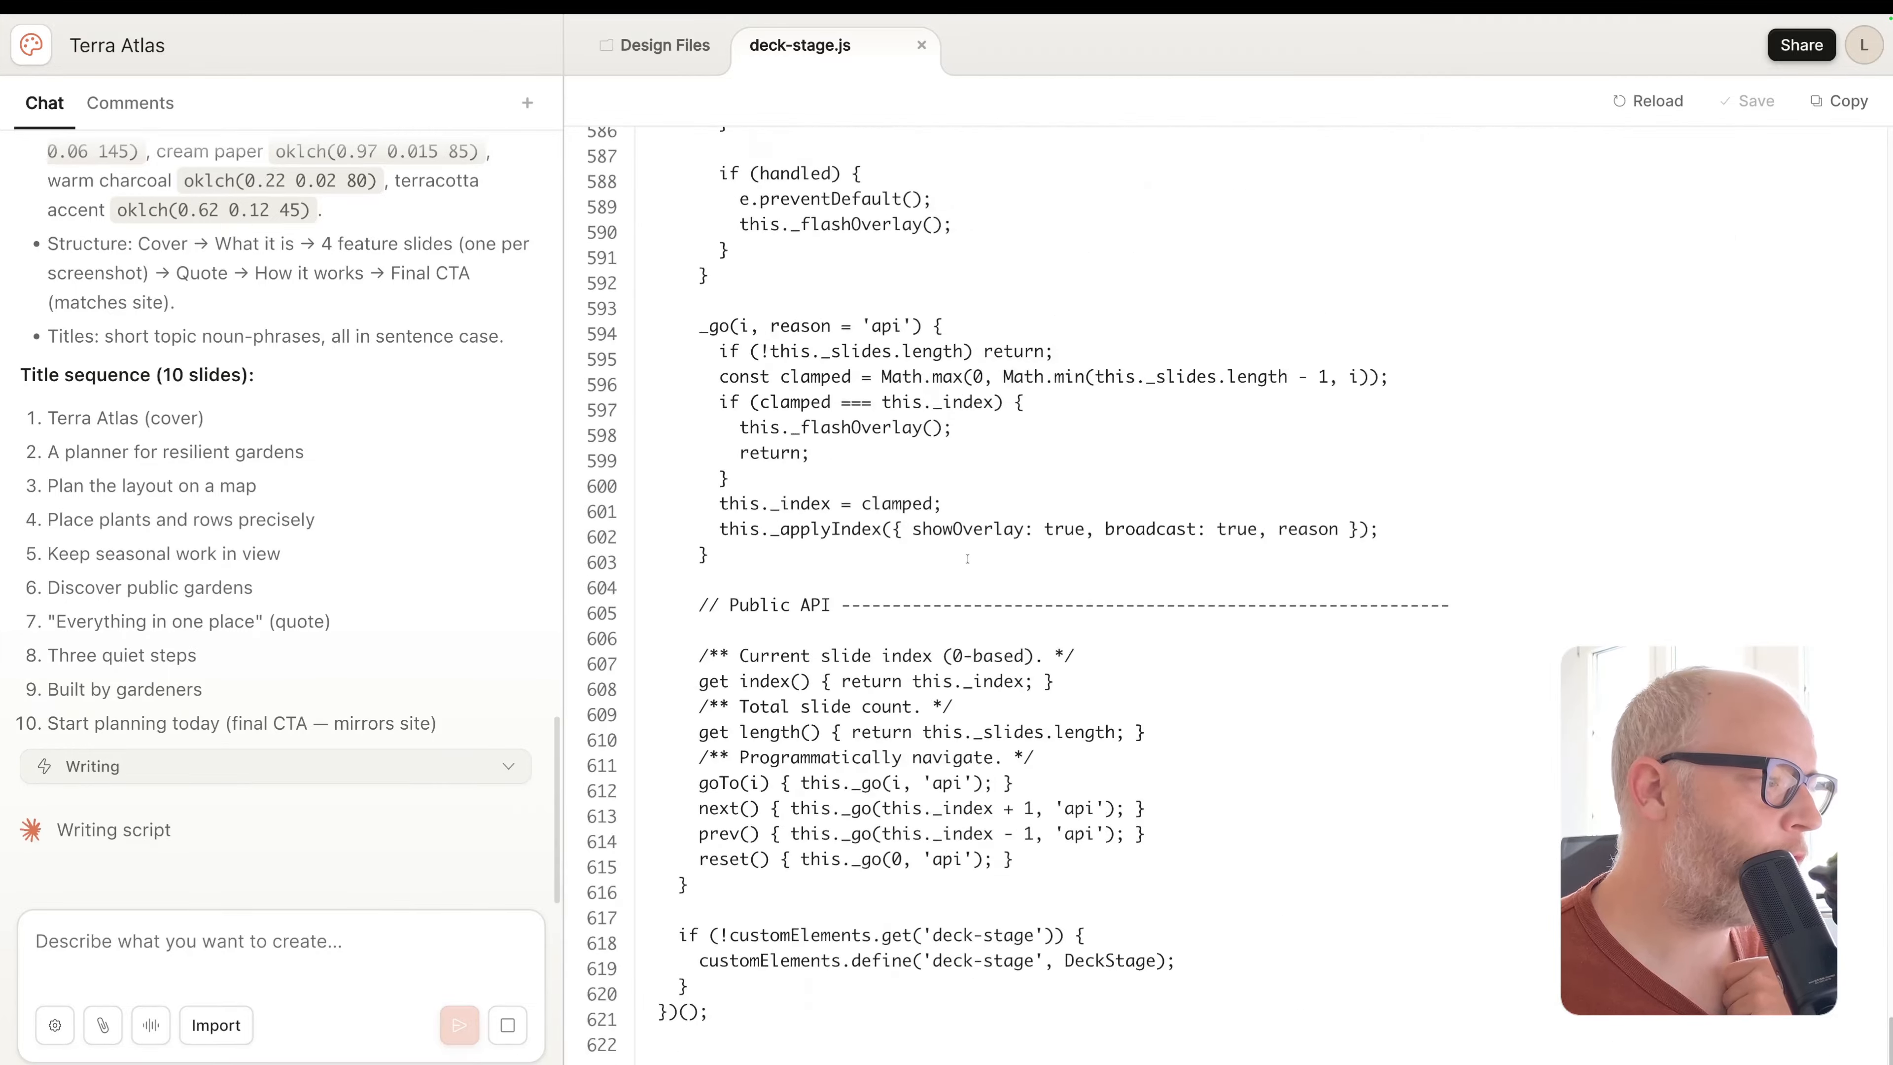
pyautogui.moveTo(689, 988); pyautogui.dragTo(661, 917)
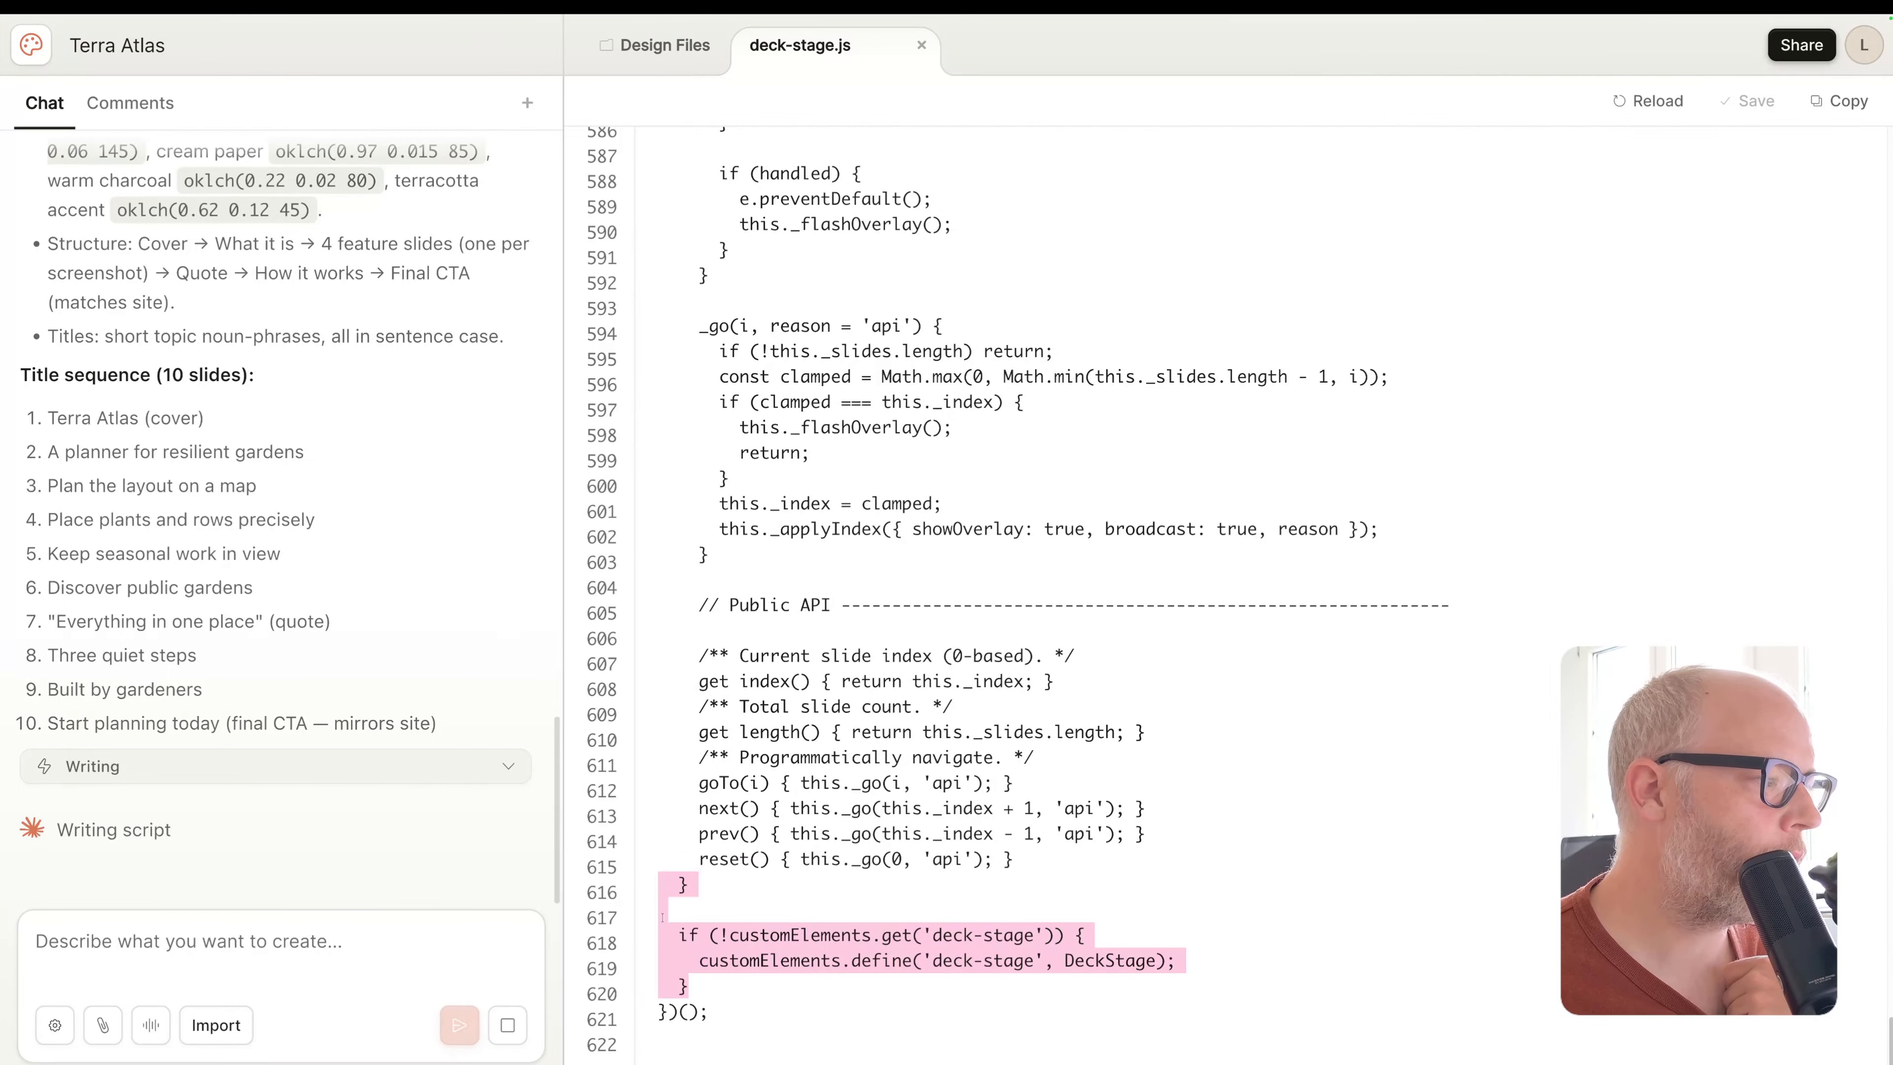
pyautogui.click(662, 917)
pyautogui.moveTo(702, 1006); pyautogui.dragTo(668, 933)
pyautogui.scroll(12, 719, 824)
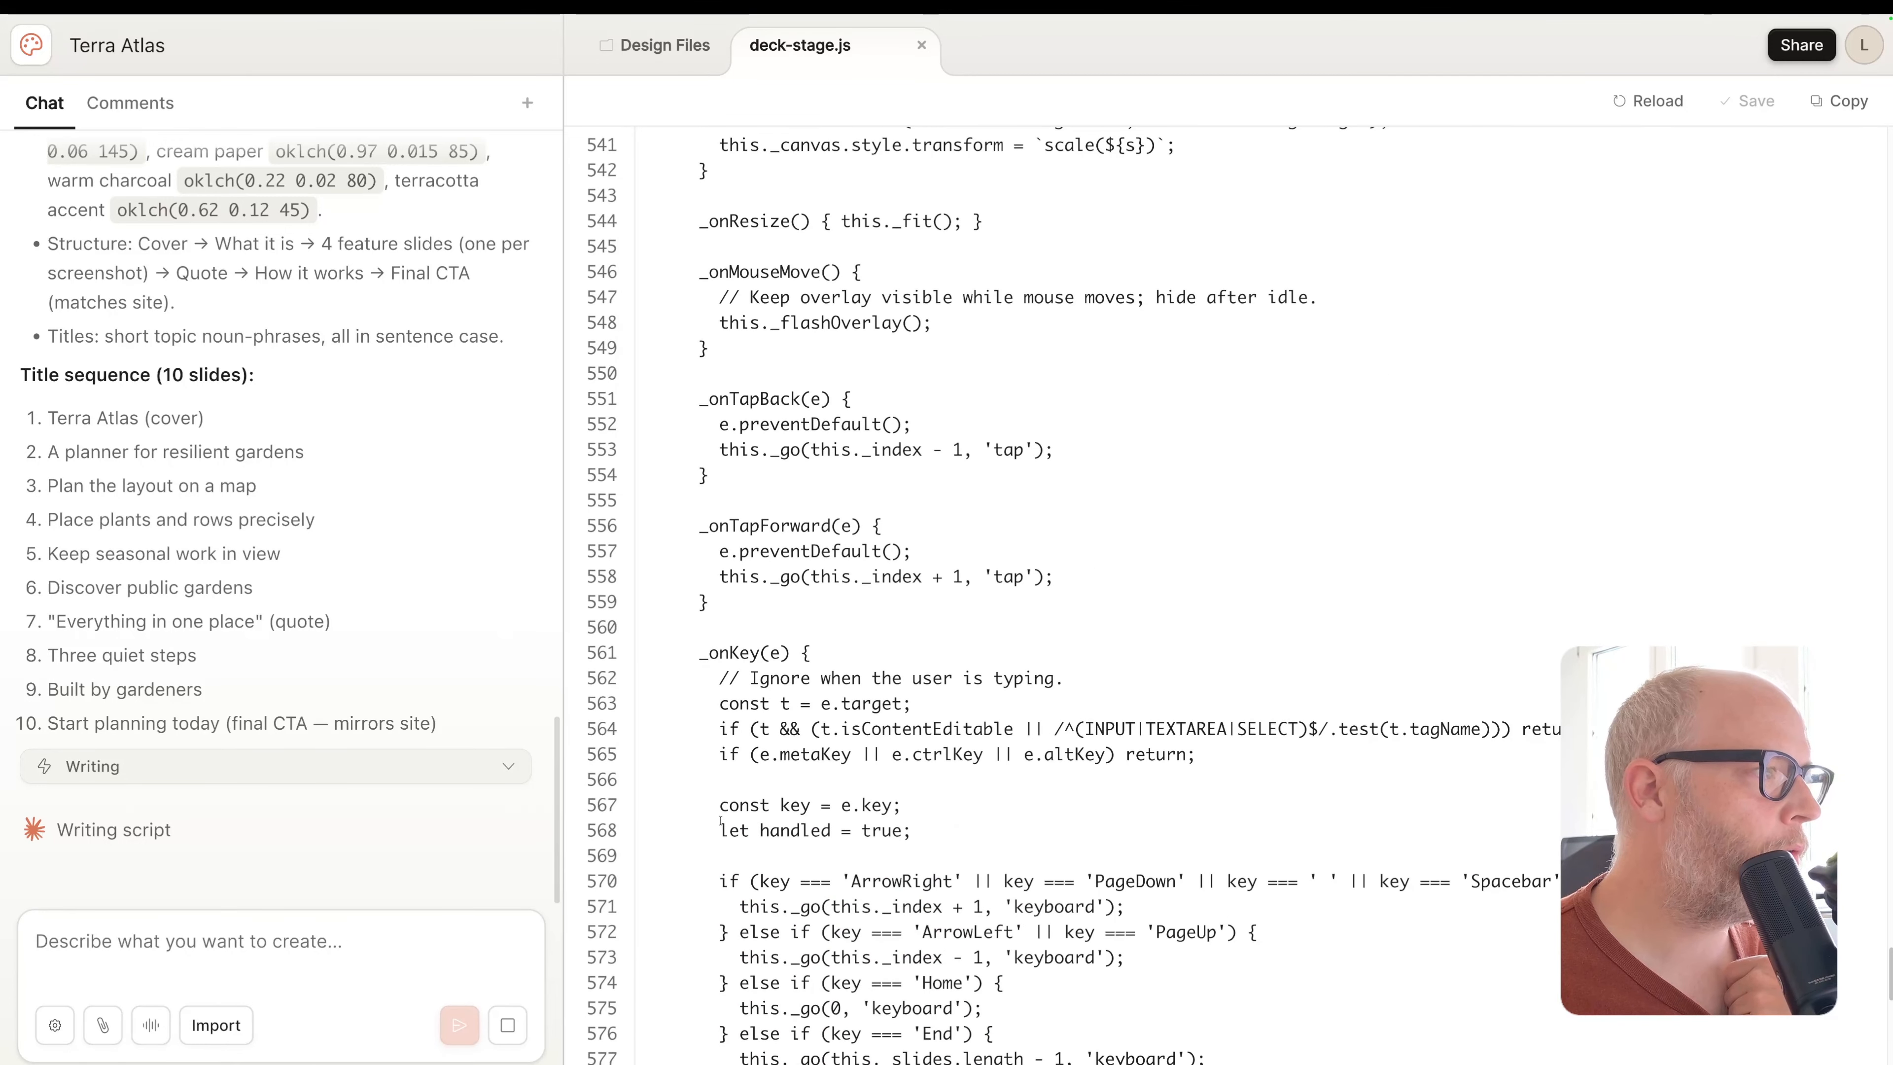
# Review the feature list, lifecycle notes and default constants in deck-stage.js once more, and close the file
pyautogui.scroll(20, 720, 822)
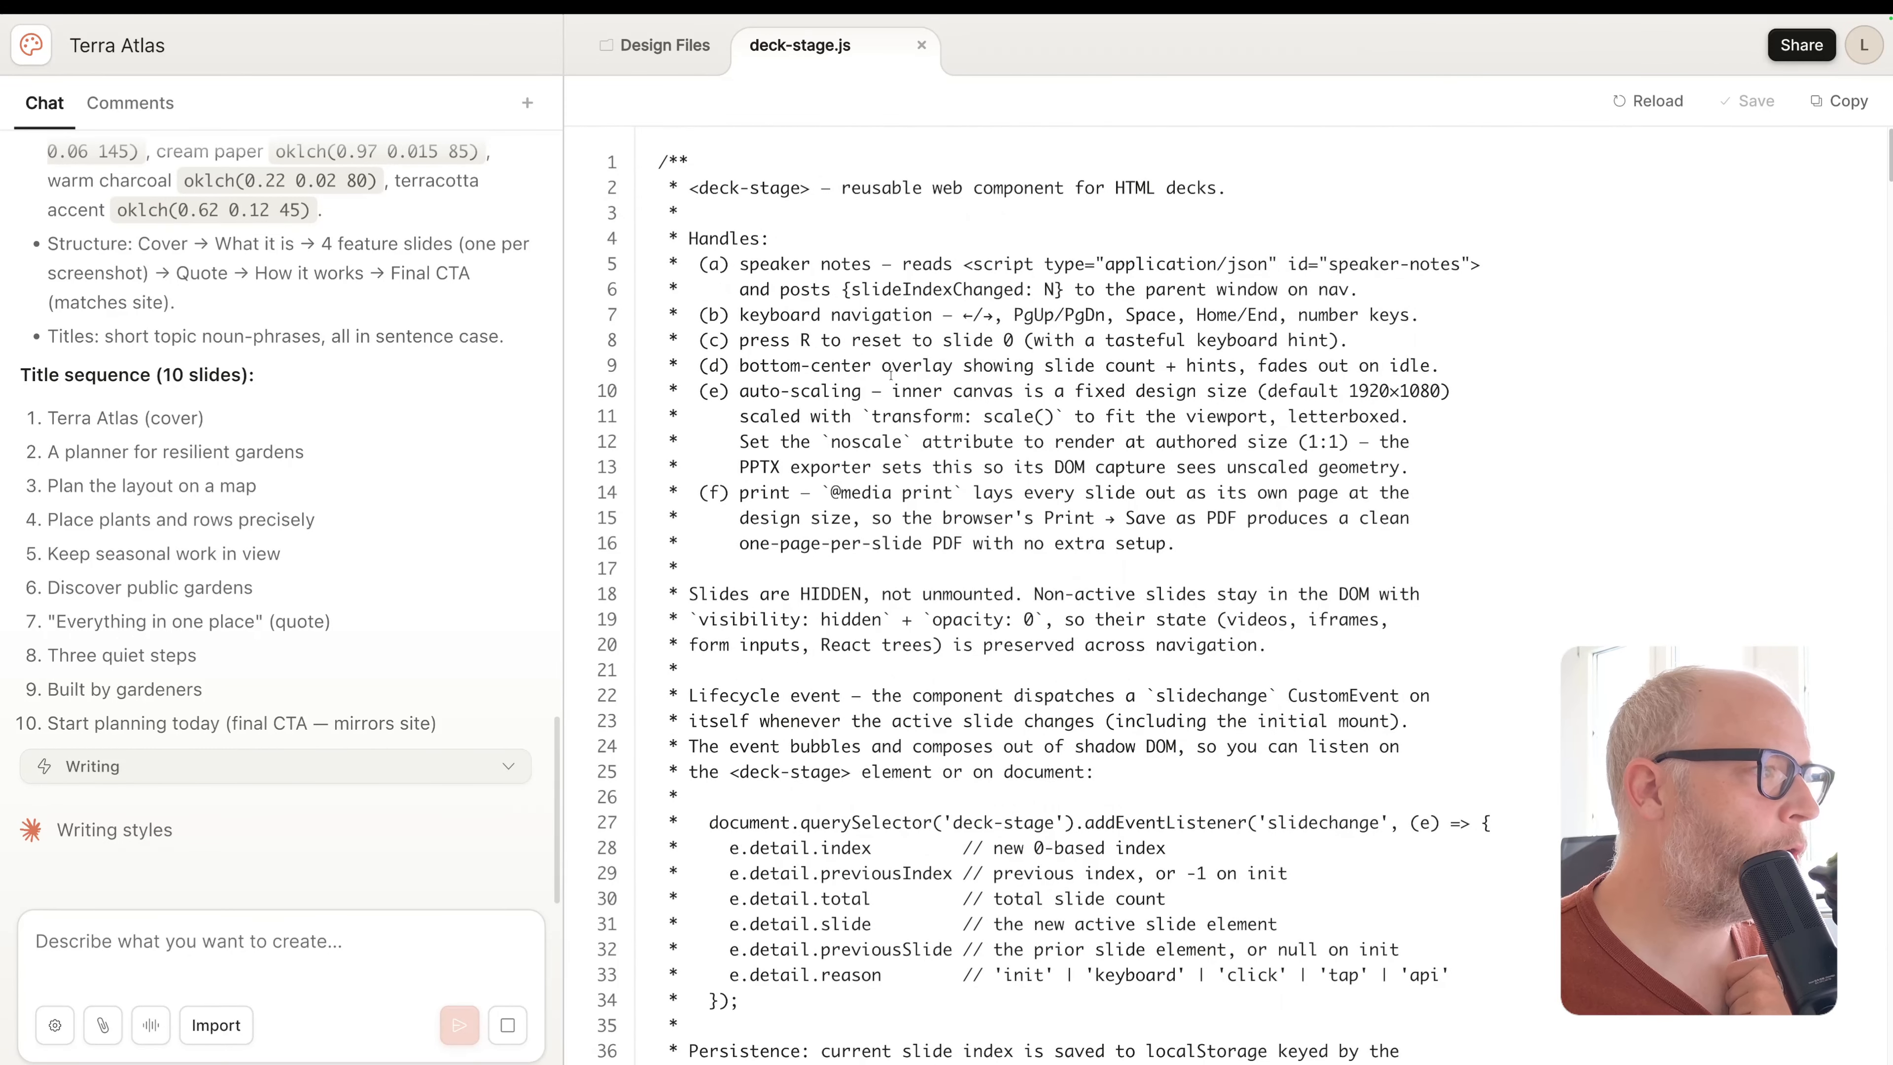
pyautogui.moveTo(856, 343); pyautogui.dragTo(1013, 874)
pyautogui.scroll(-8, 950, 806)
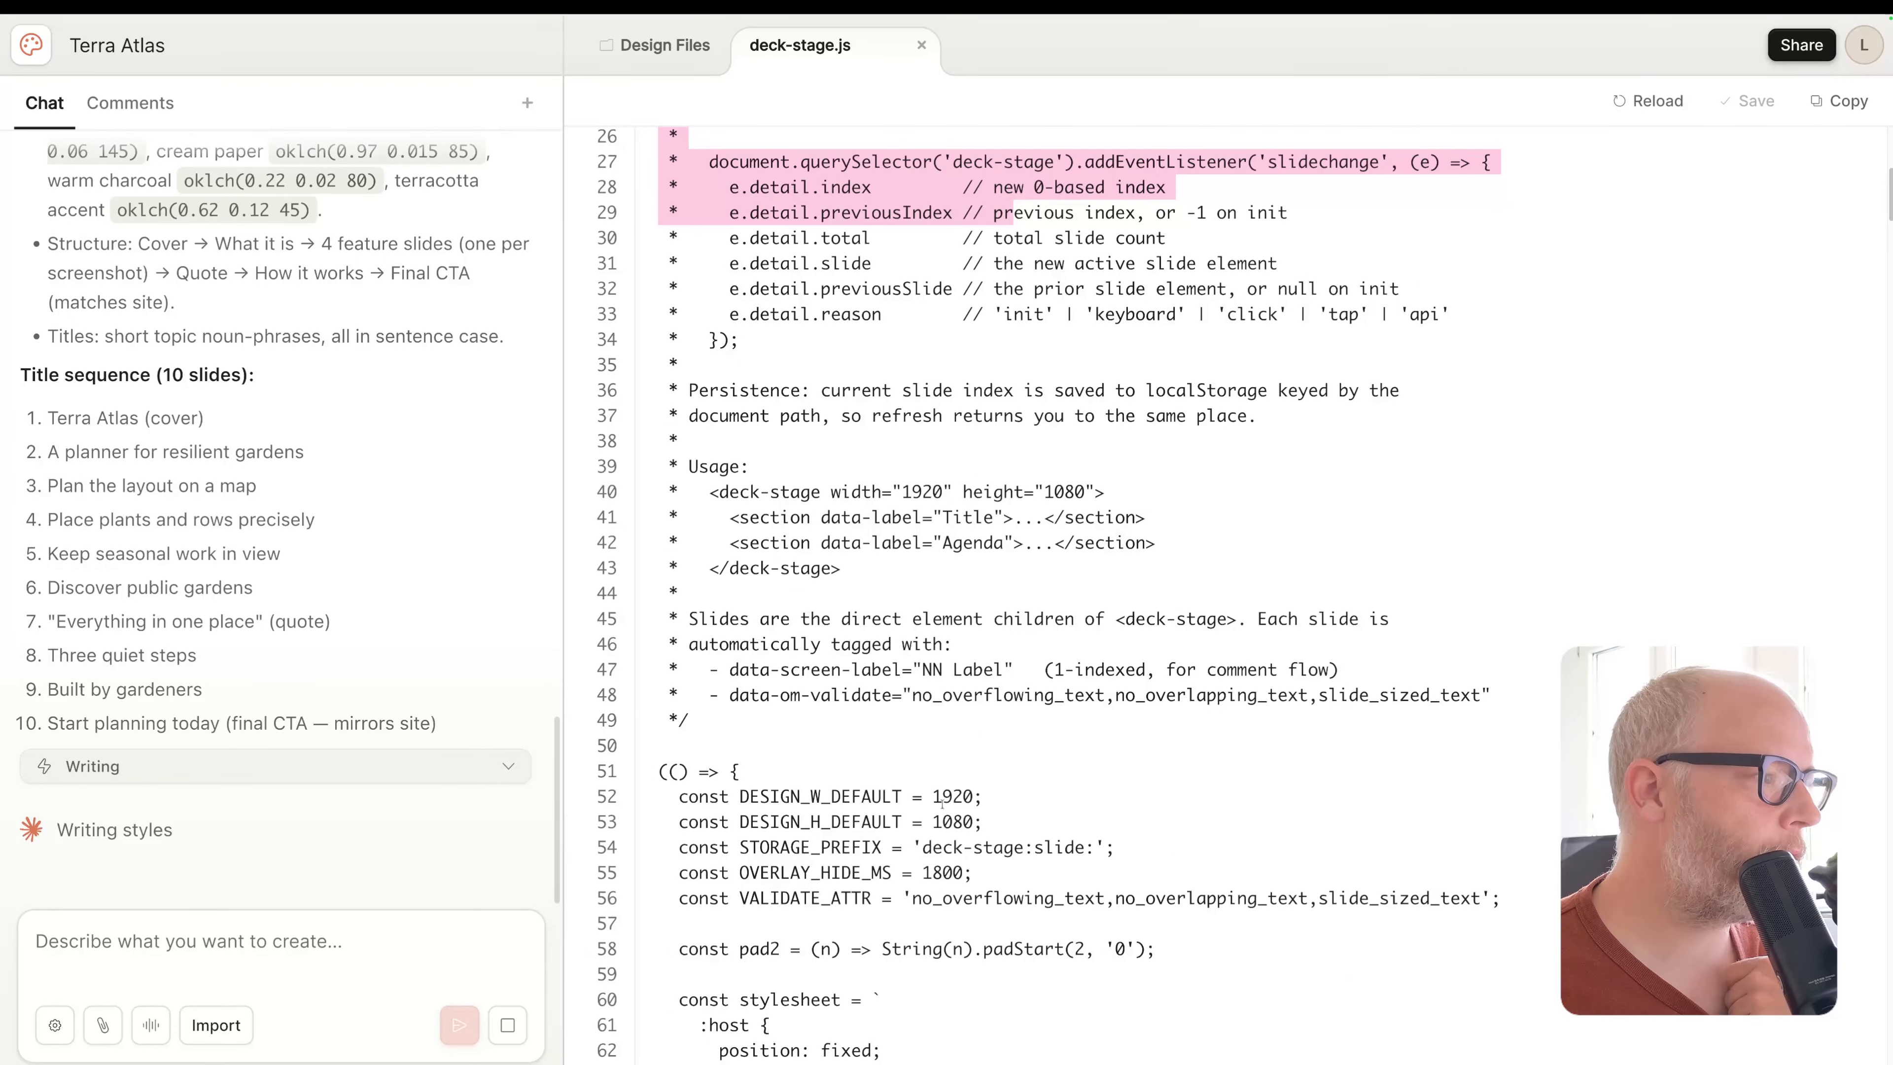
pyautogui.scroll(-6, 927, 788)
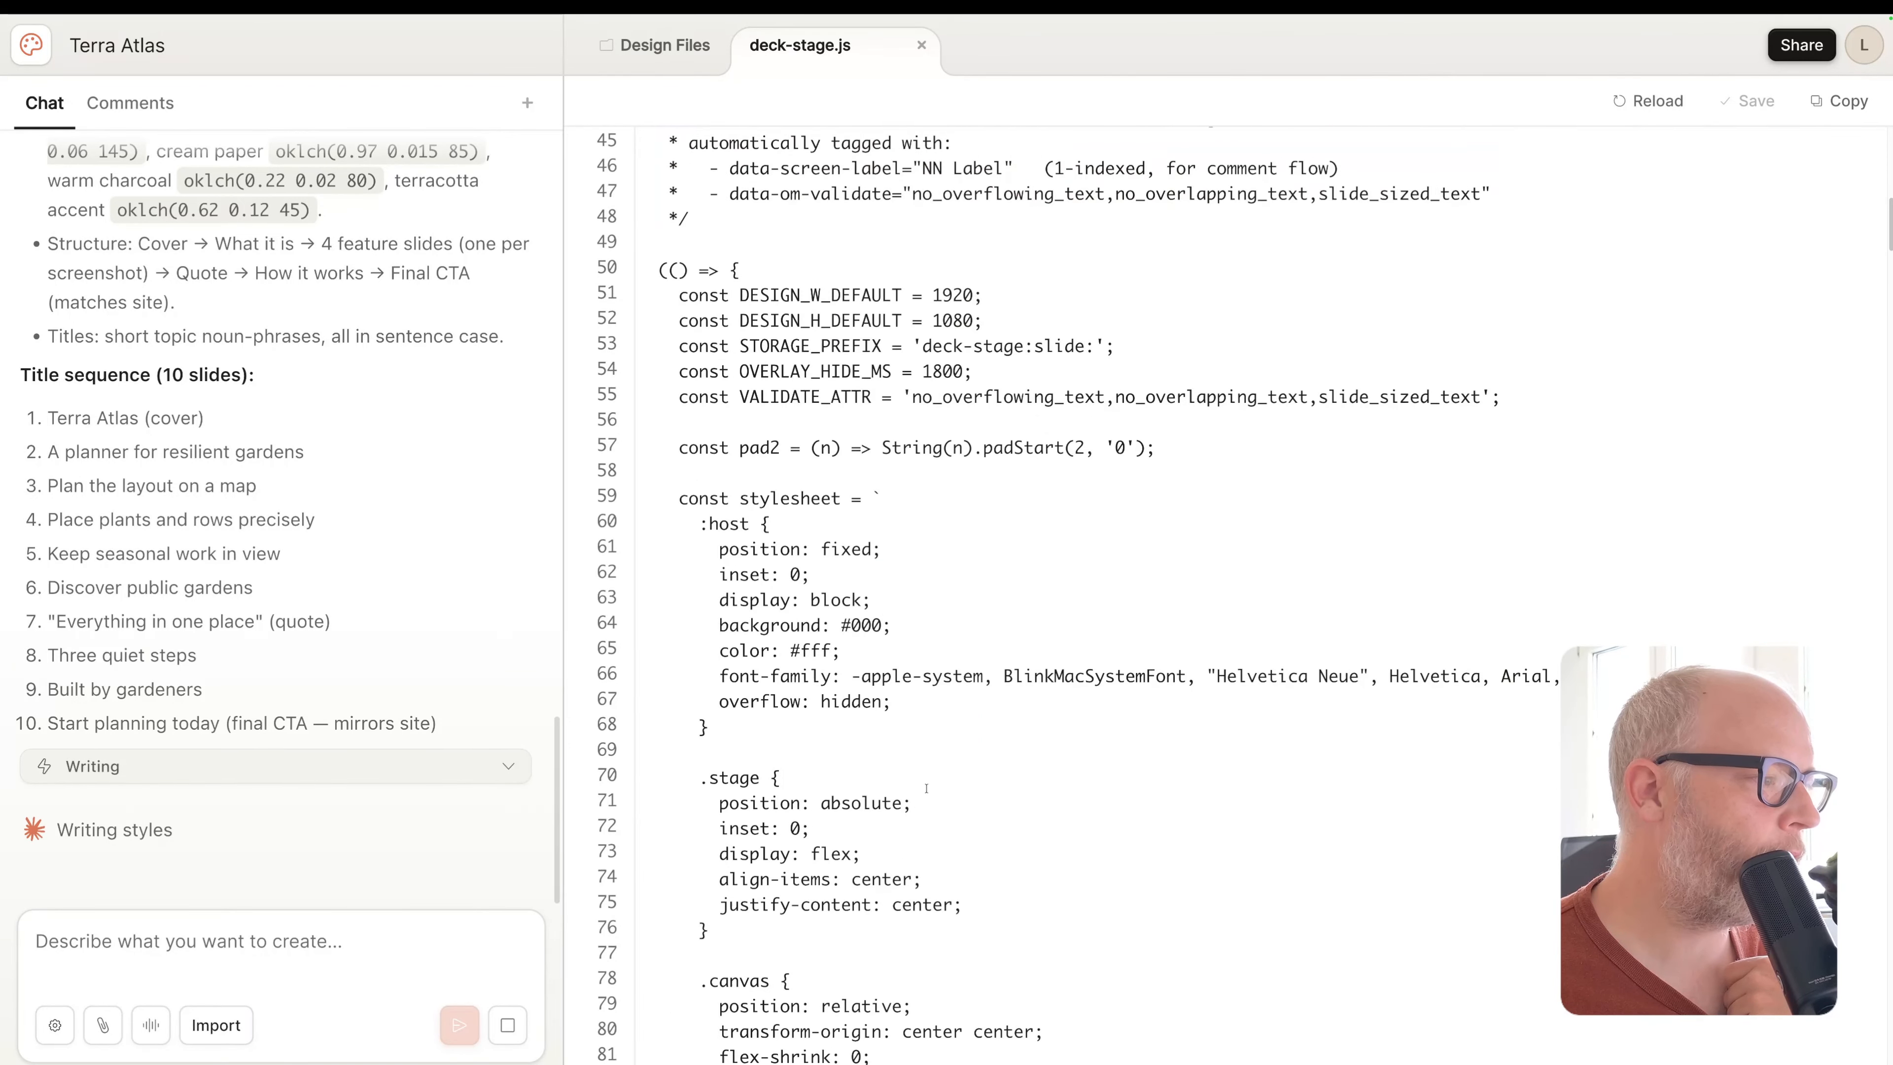
pyautogui.scroll(15, 926, 788)
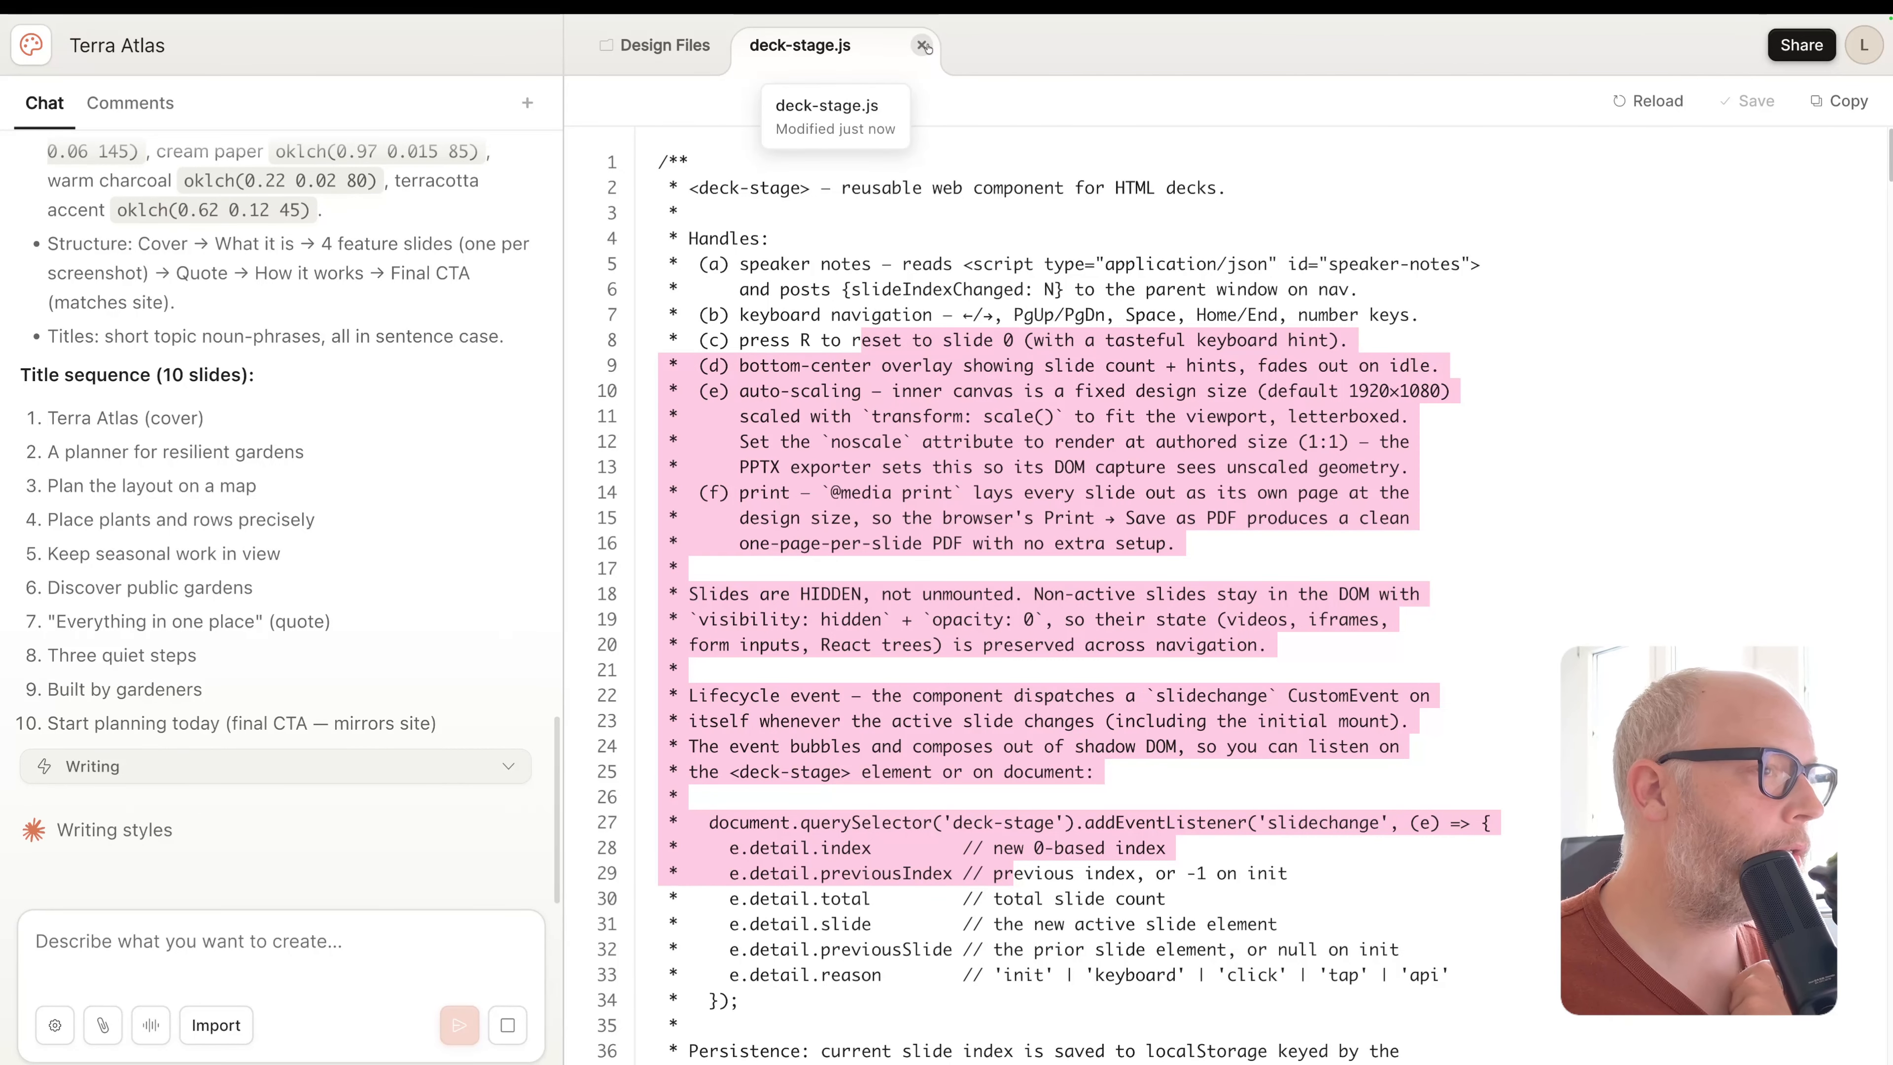
pyautogui.click(923, 46)
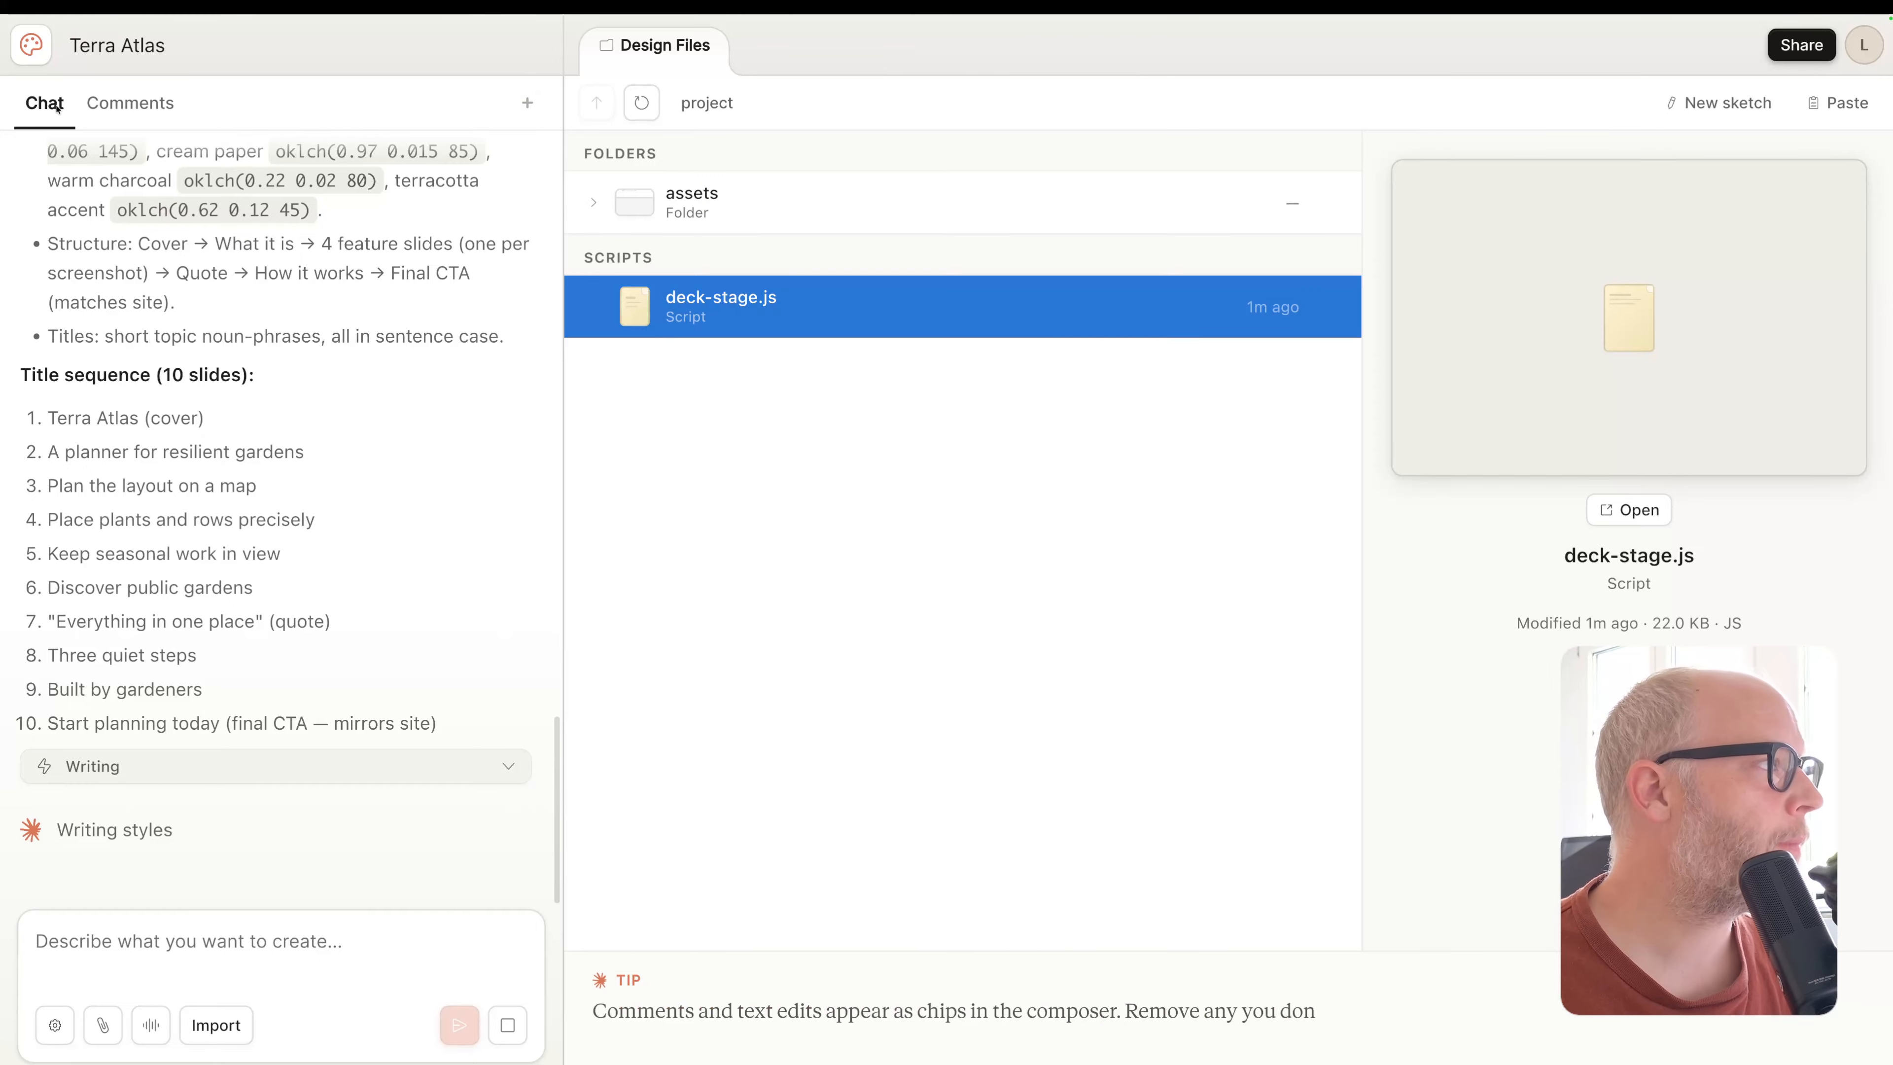
# Check the project's comments and return to the Claude Design project overview
pyautogui.click(130, 103)
pyautogui.moveTo(144, 44)
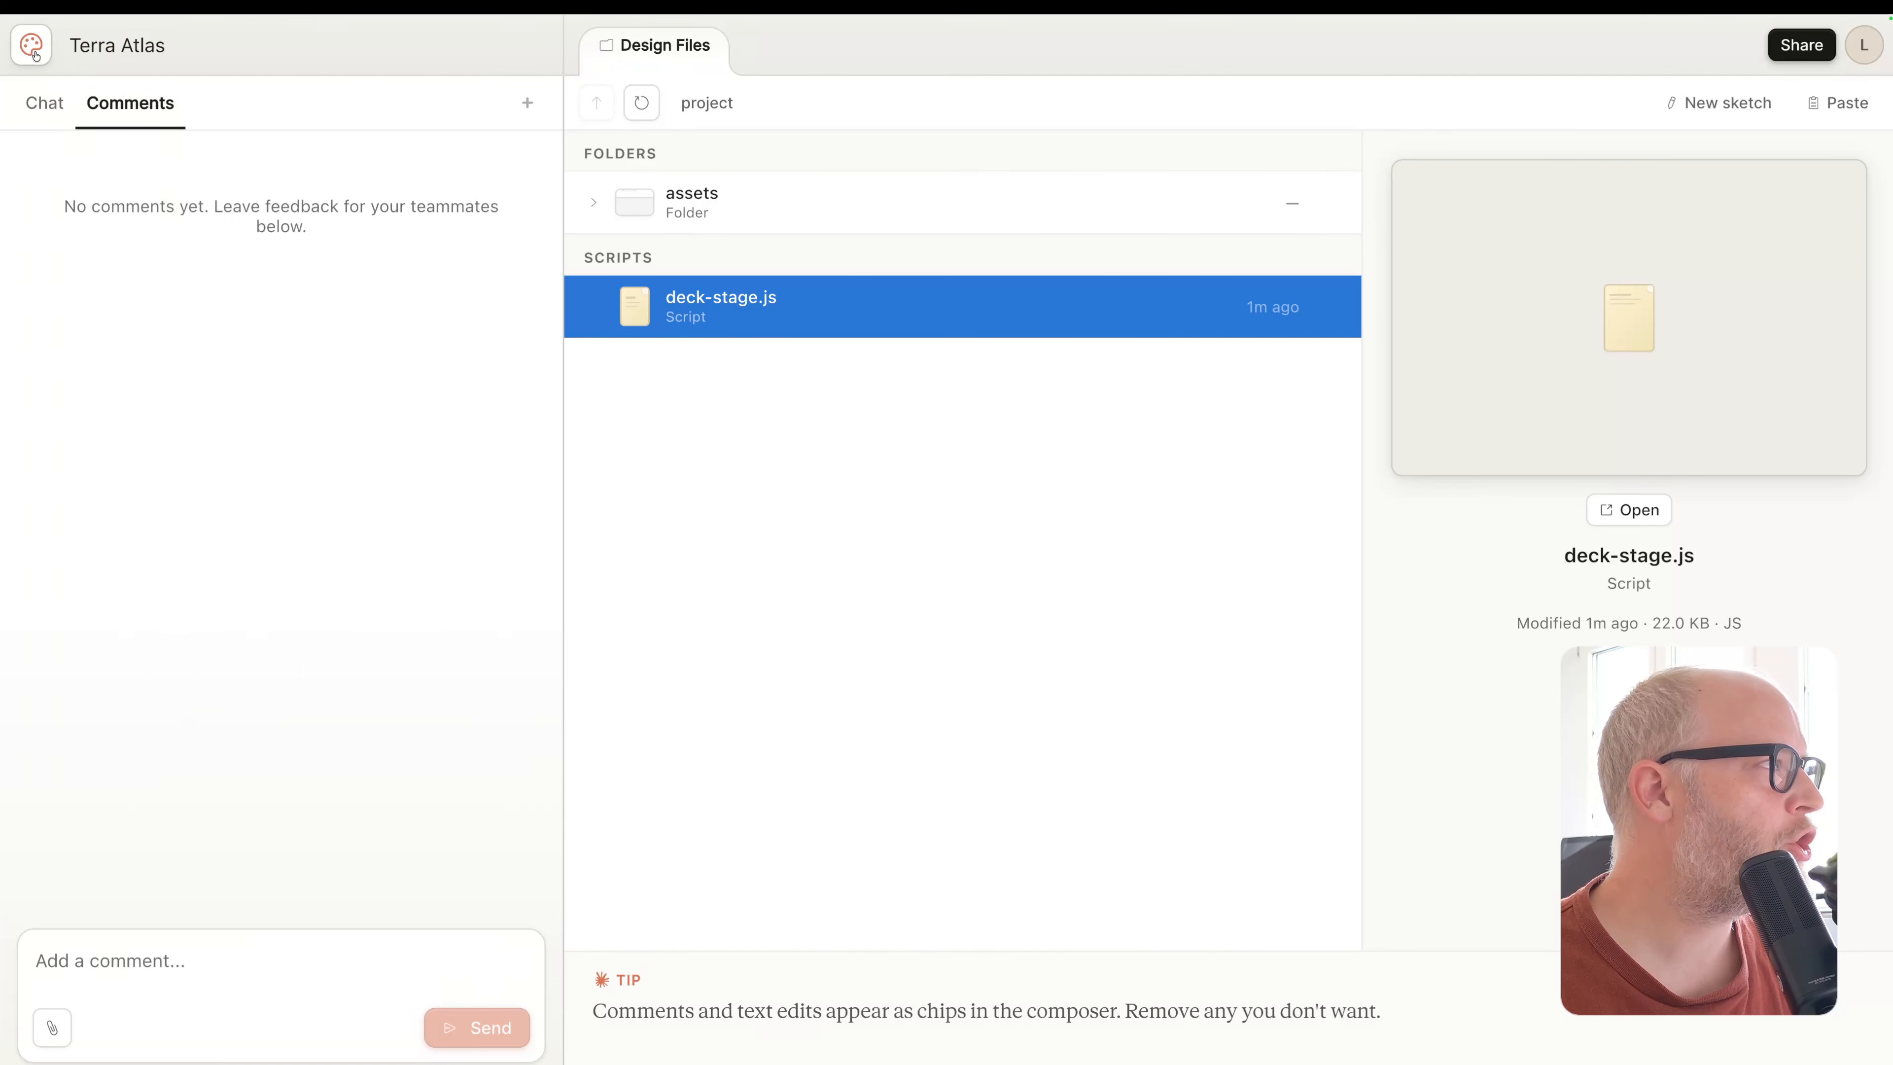
pyautogui.click(34, 52)
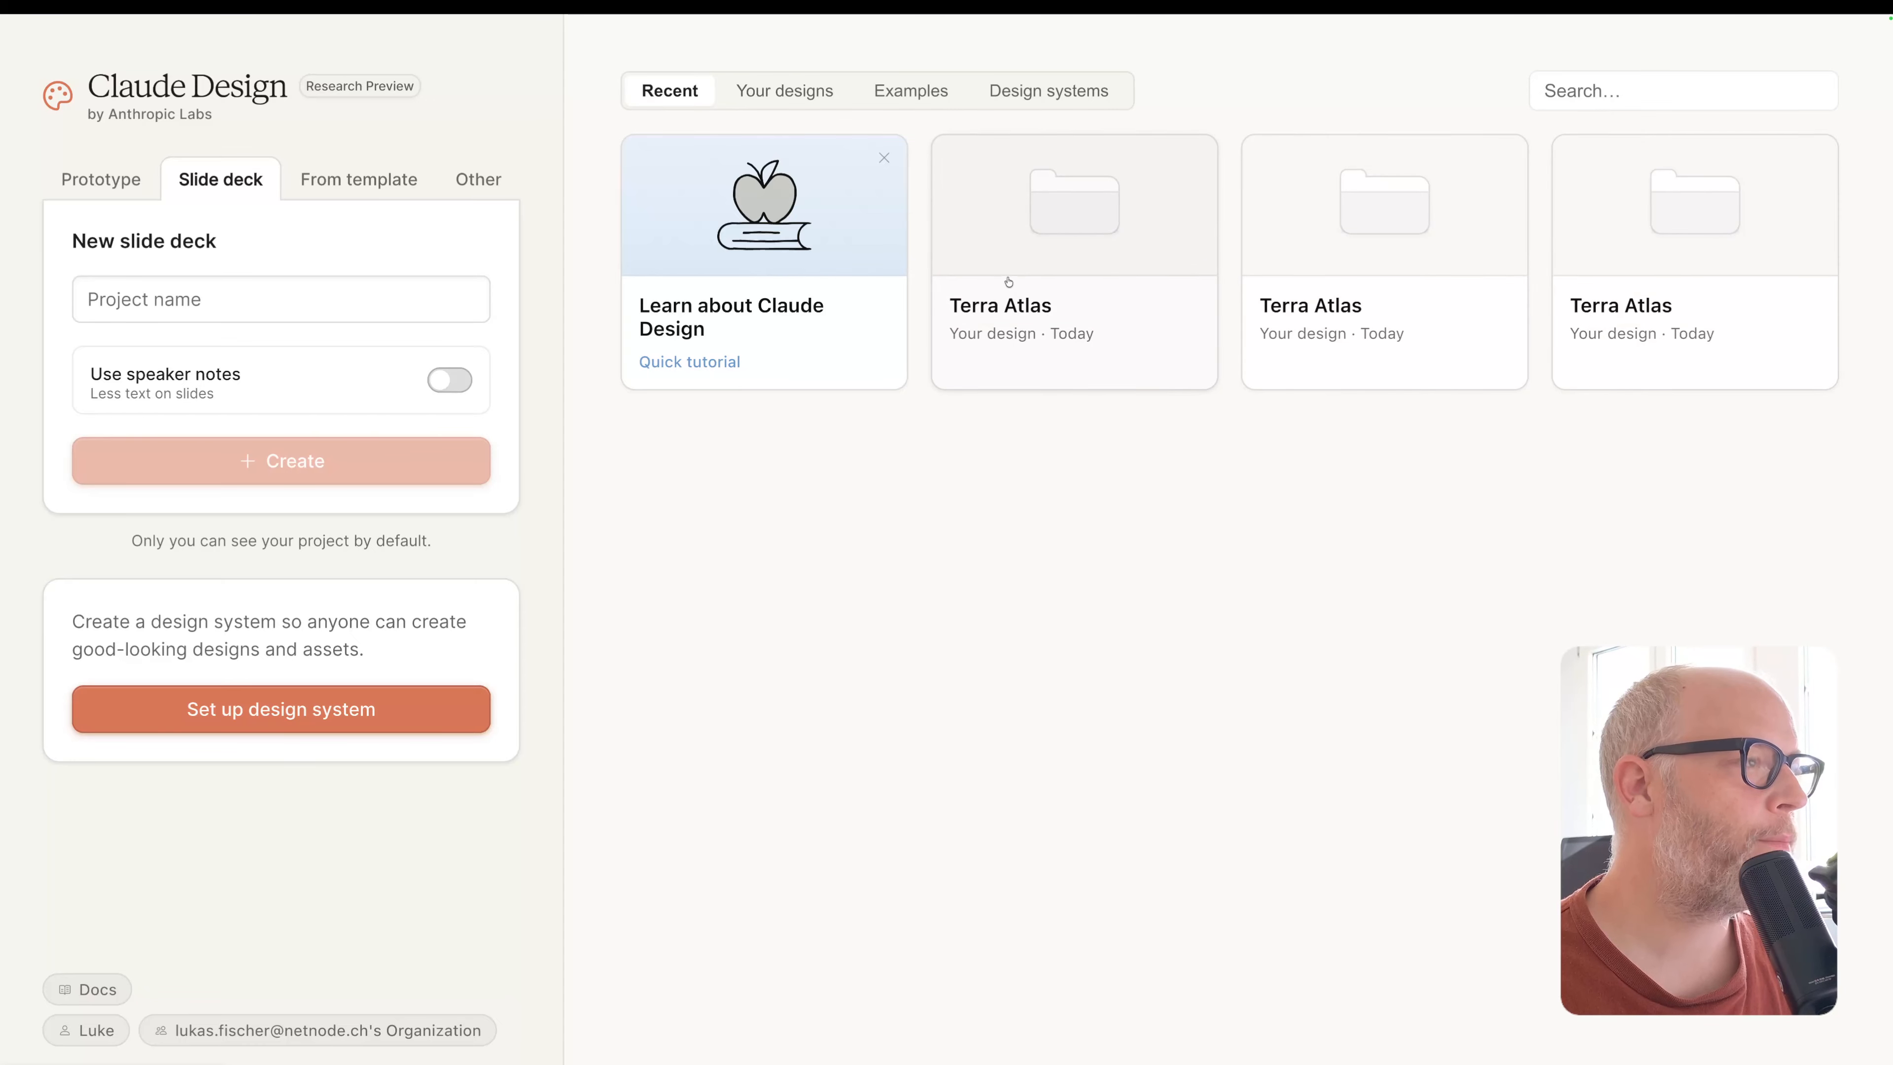
# Browse your designs, the examples and the design systems, and reopen the first Terra Atlas project from the recent ones
pyautogui.click(801, 91)
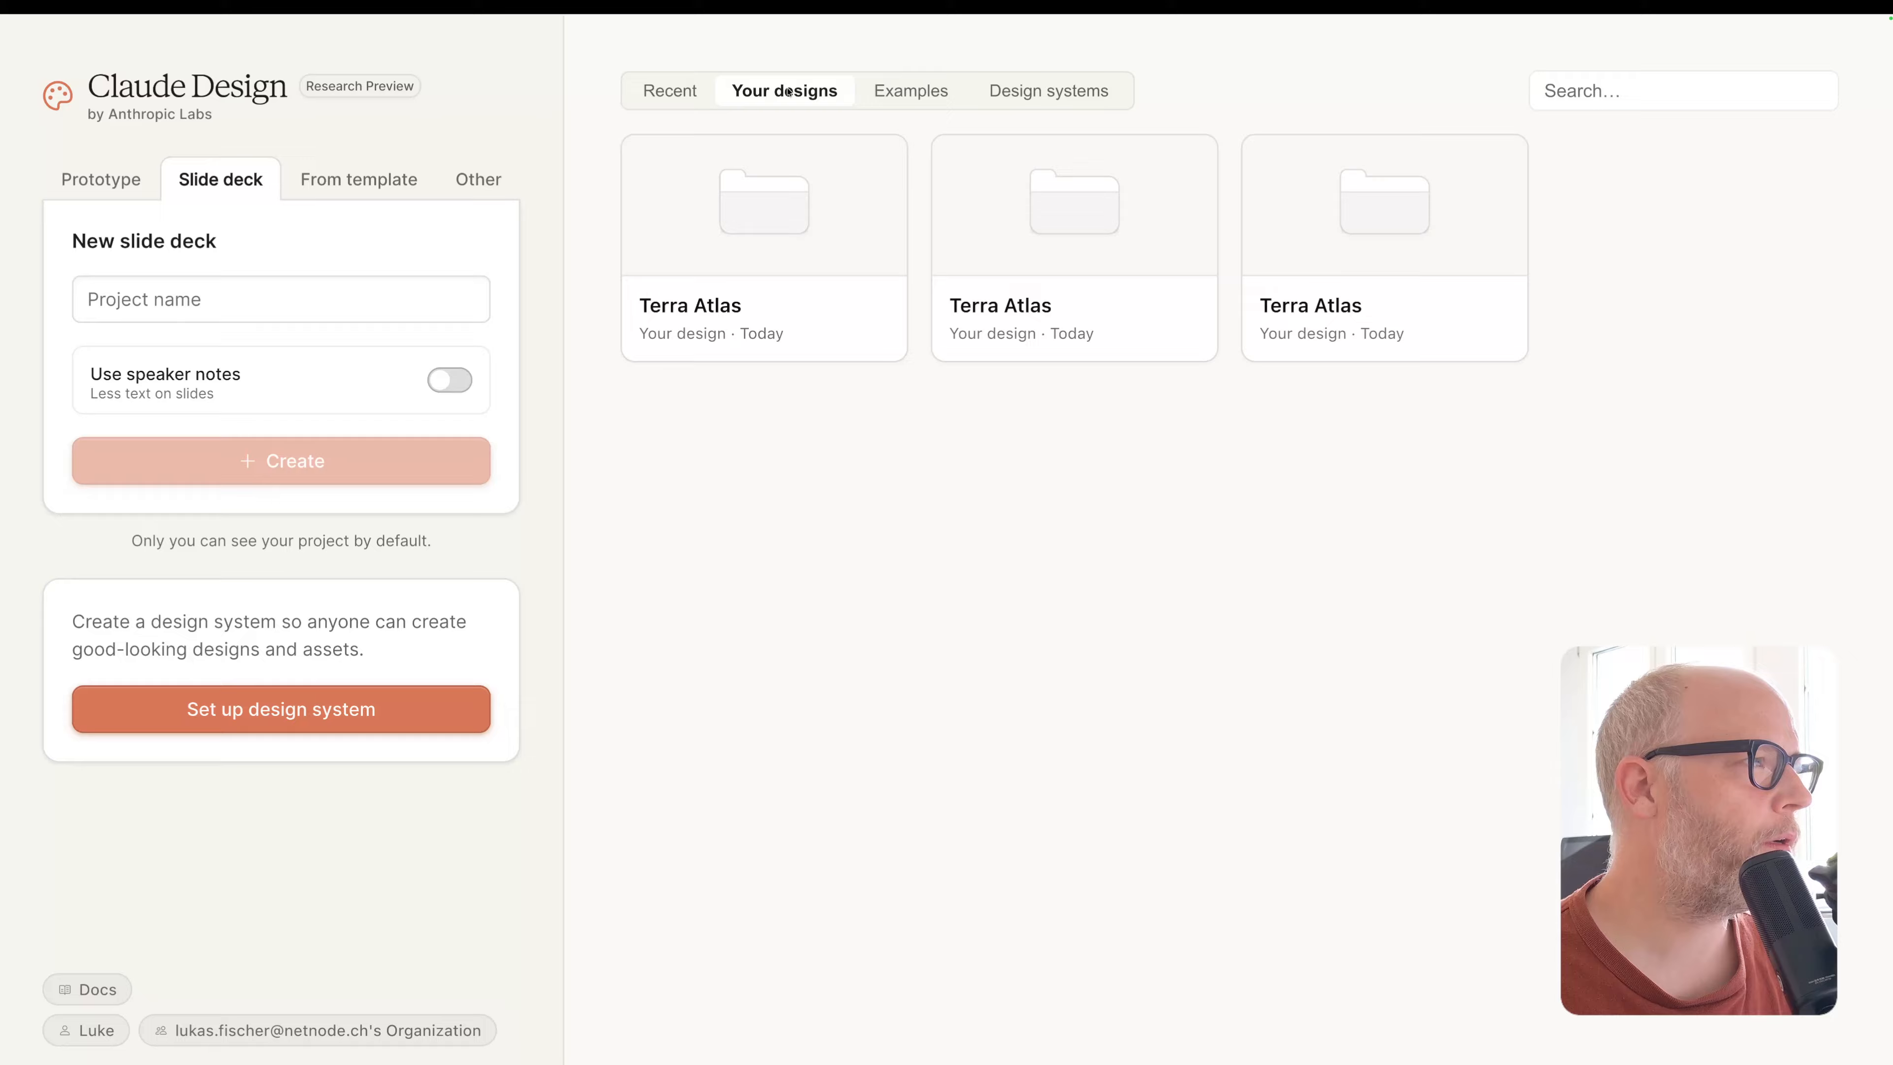
pyautogui.click(886, 103)
pyautogui.click(1048, 90)
pyautogui.click(670, 91)
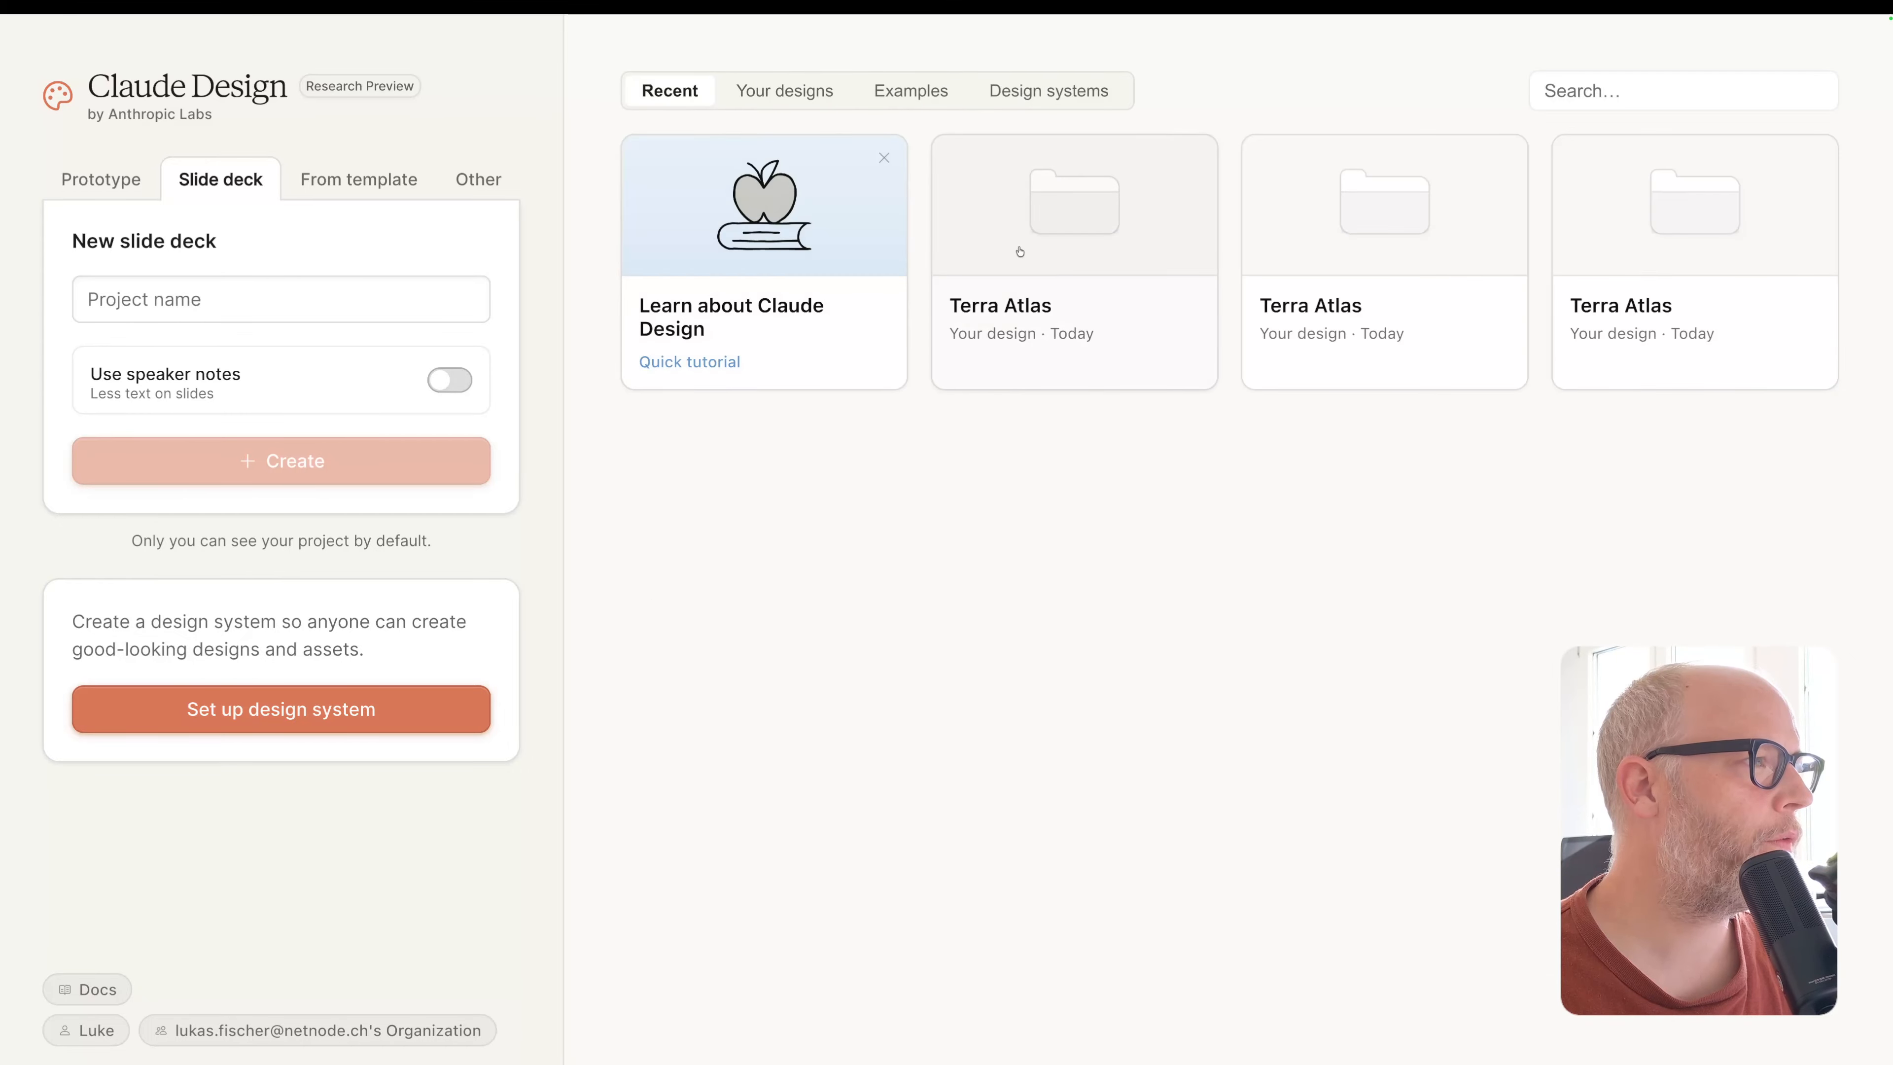
pyautogui.click(1019, 251)
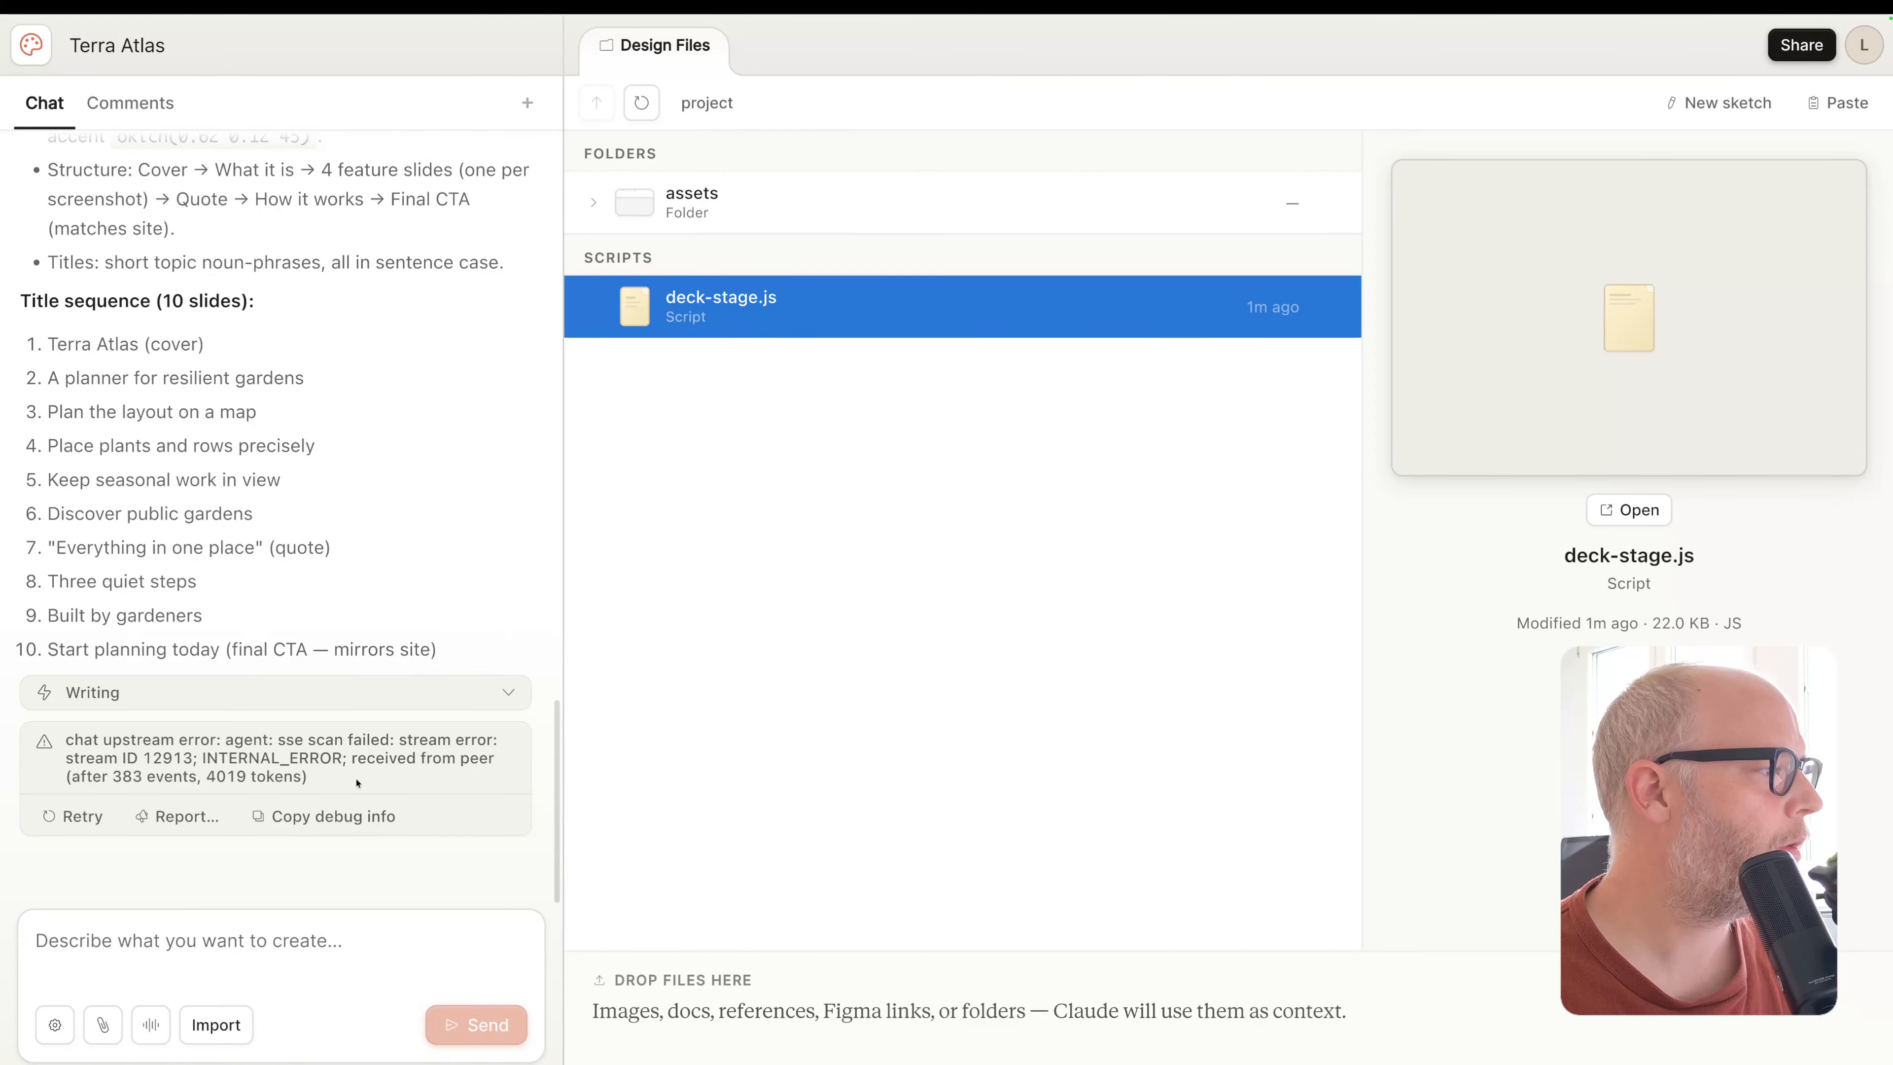
# Read the upstream error message in the chat and retry the failed deck generation
pyautogui.moveTo(357, 781); pyautogui.dragTo(424, 787)
pyautogui.click(176, 741)
pyautogui.click(240, 941)
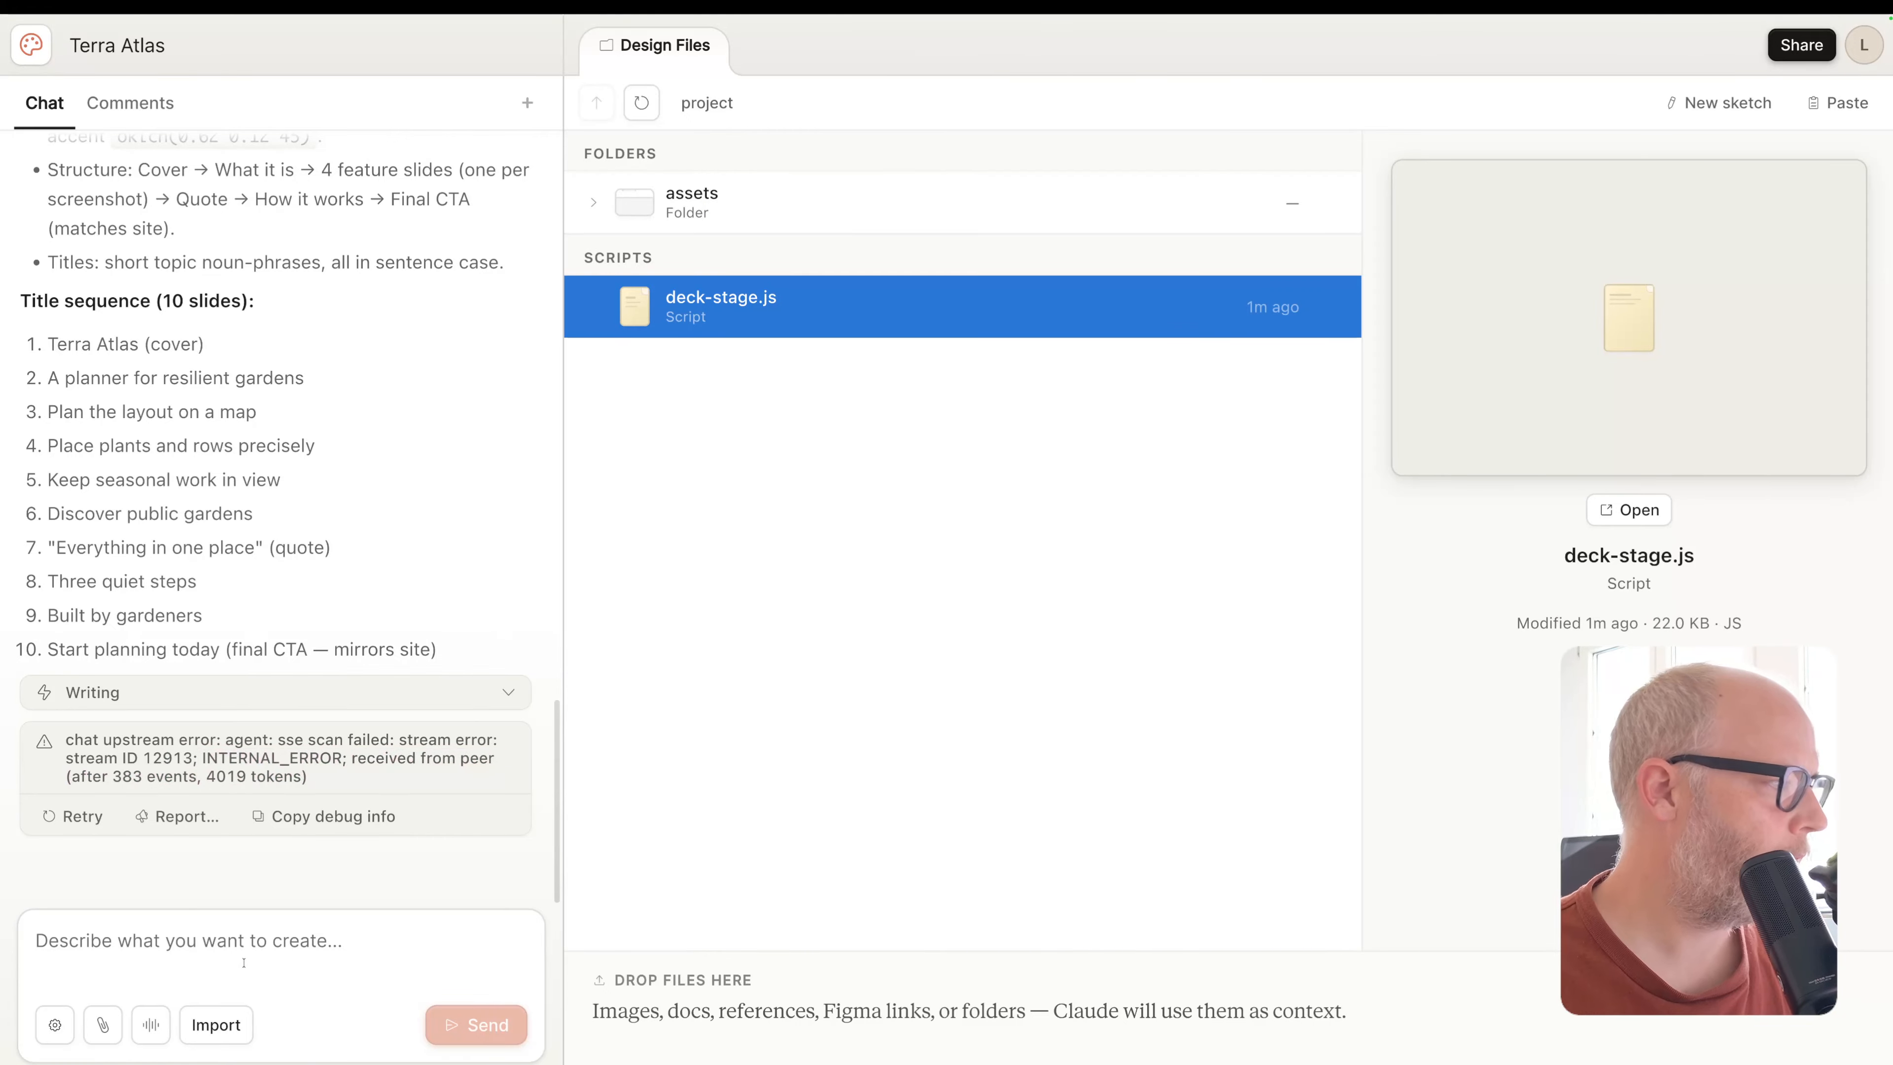
pyautogui.click(79, 816)
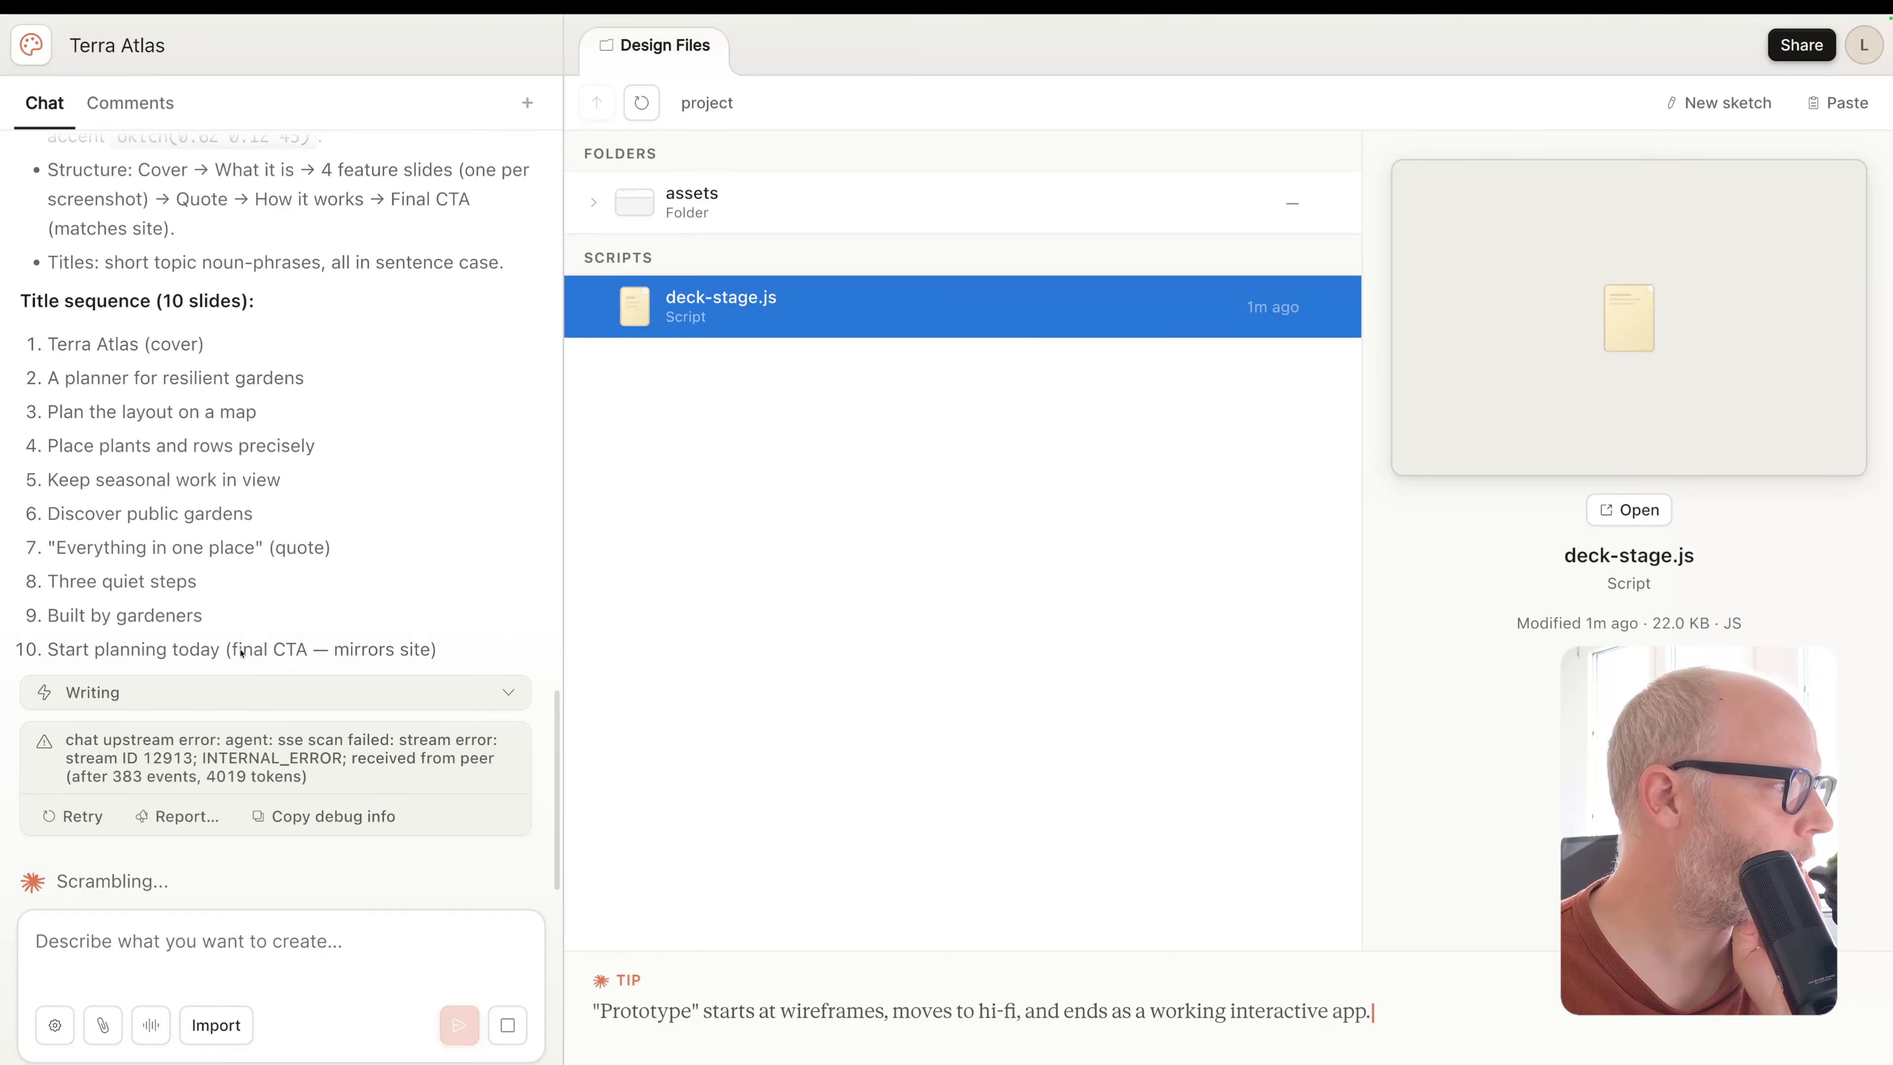
# Review the planned 10-slide title sequence in the chat, from the cover to the final call to action
pyautogui.moveTo(310, 654); pyautogui.dragTo(233, 646)
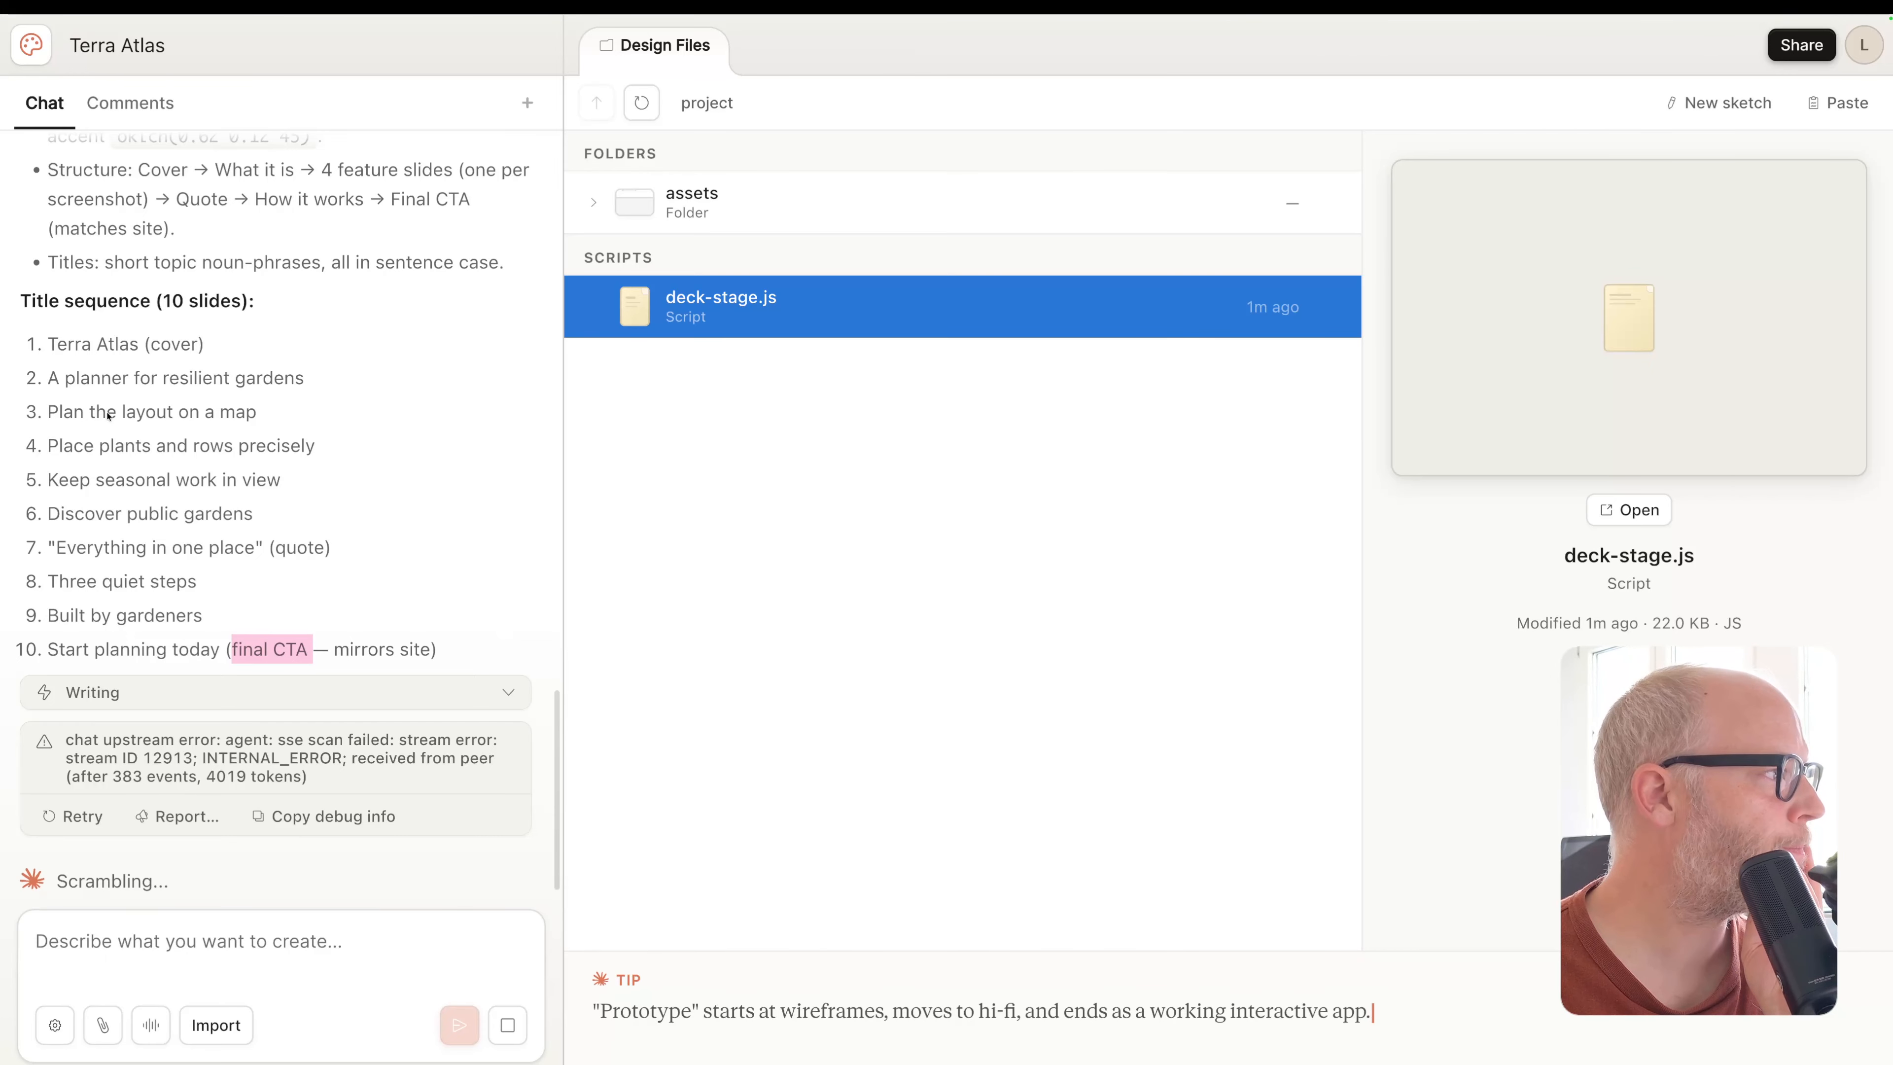
pyautogui.moveTo(55, 365); pyautogui.dragTo(298, 643)
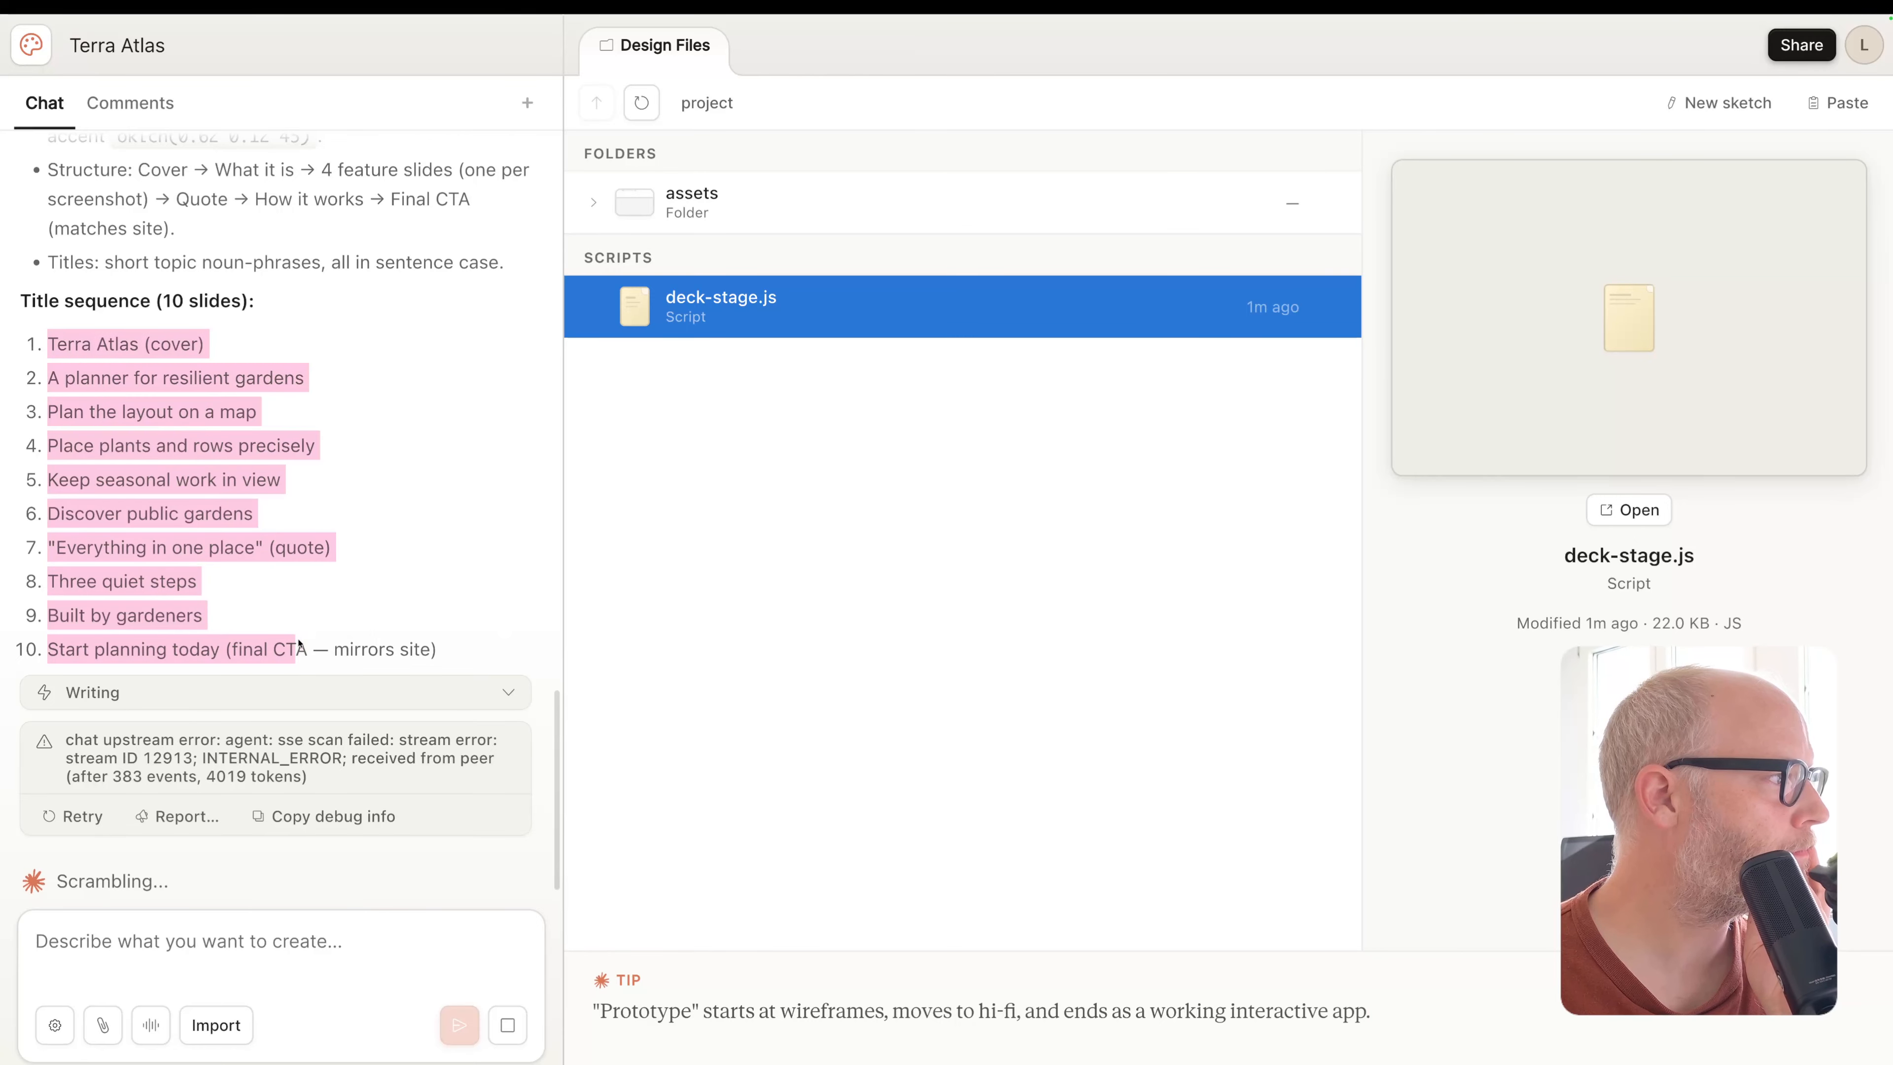
pyautogui.click(298, 643)
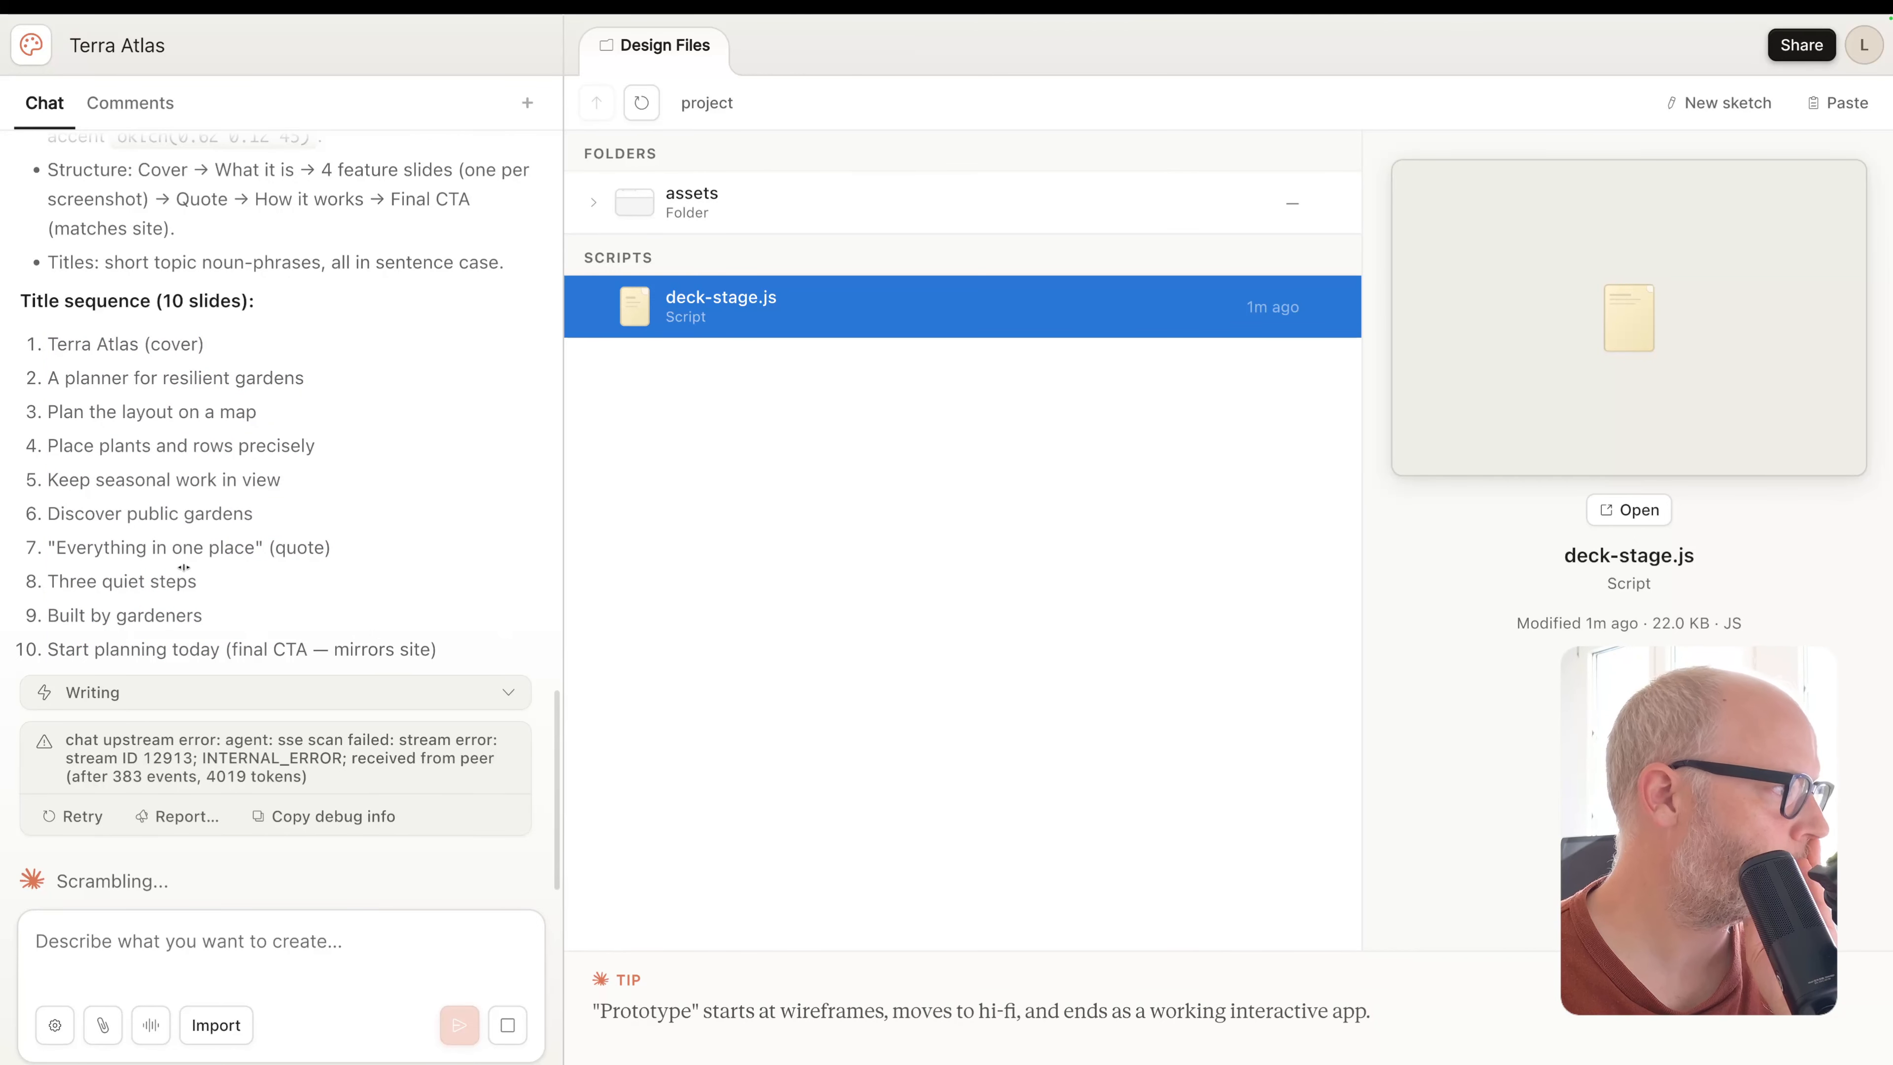
pyautogui.moveTo(198, 593); pyautogui.dragTo(45, 587)
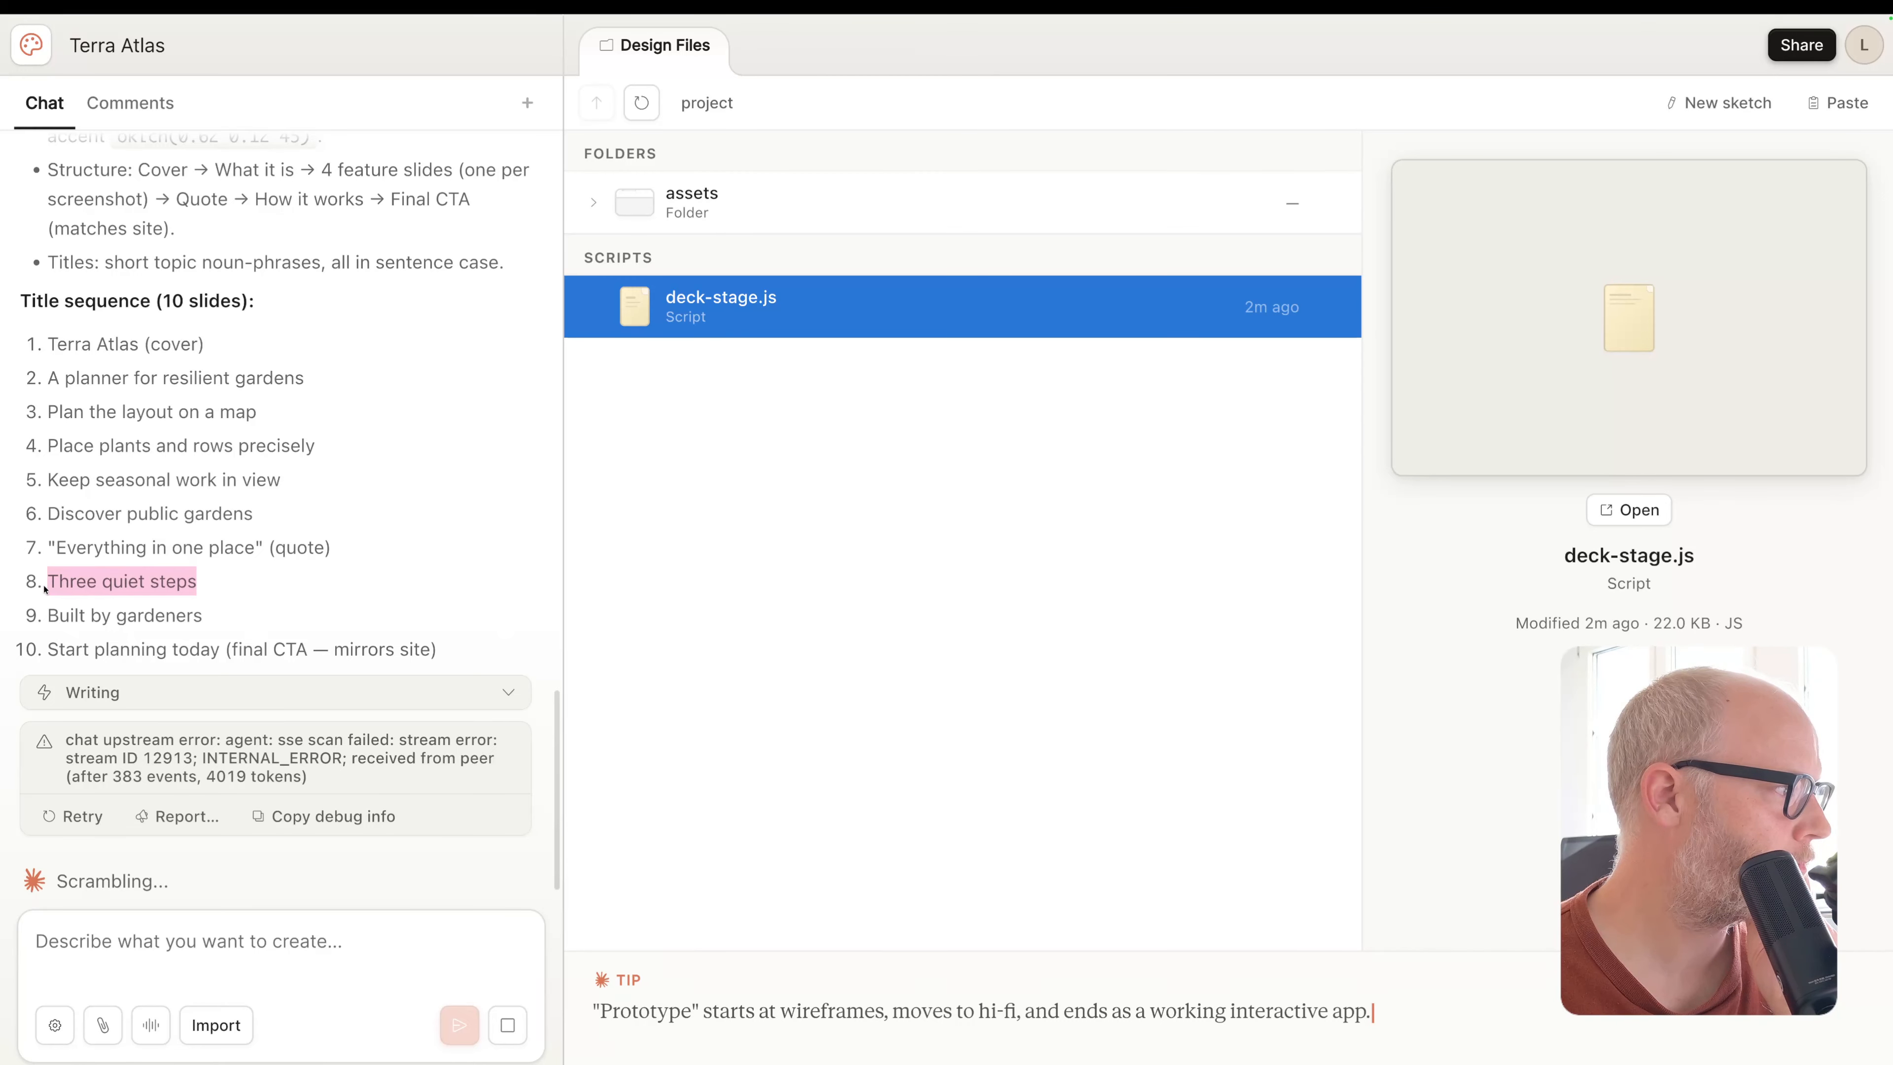
pyautogui.moveTo(202, 615); pyautogui.dragTo(48, 343)
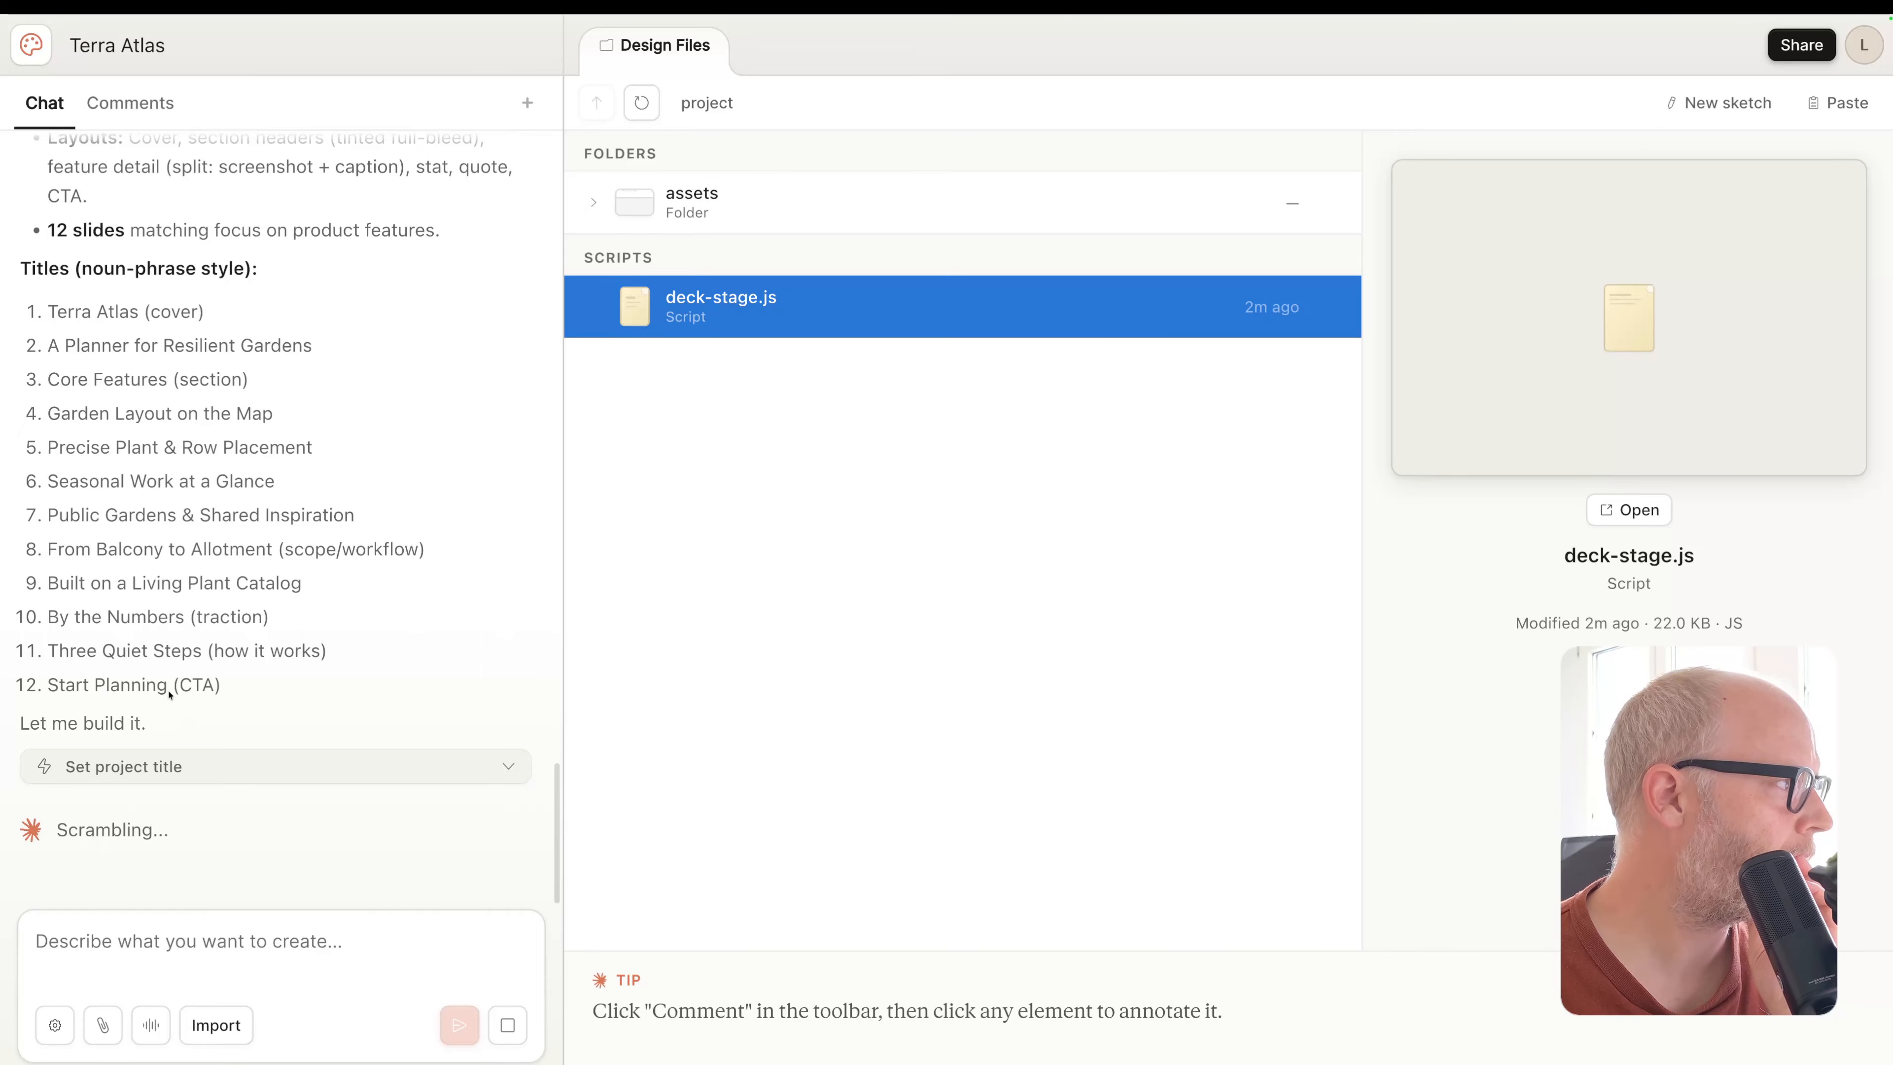
# Read Claude's new plan in the chat, covering aesthetic, type, layouts and the 12 slide titles
pyautogui.scroll(10, 170, 695)
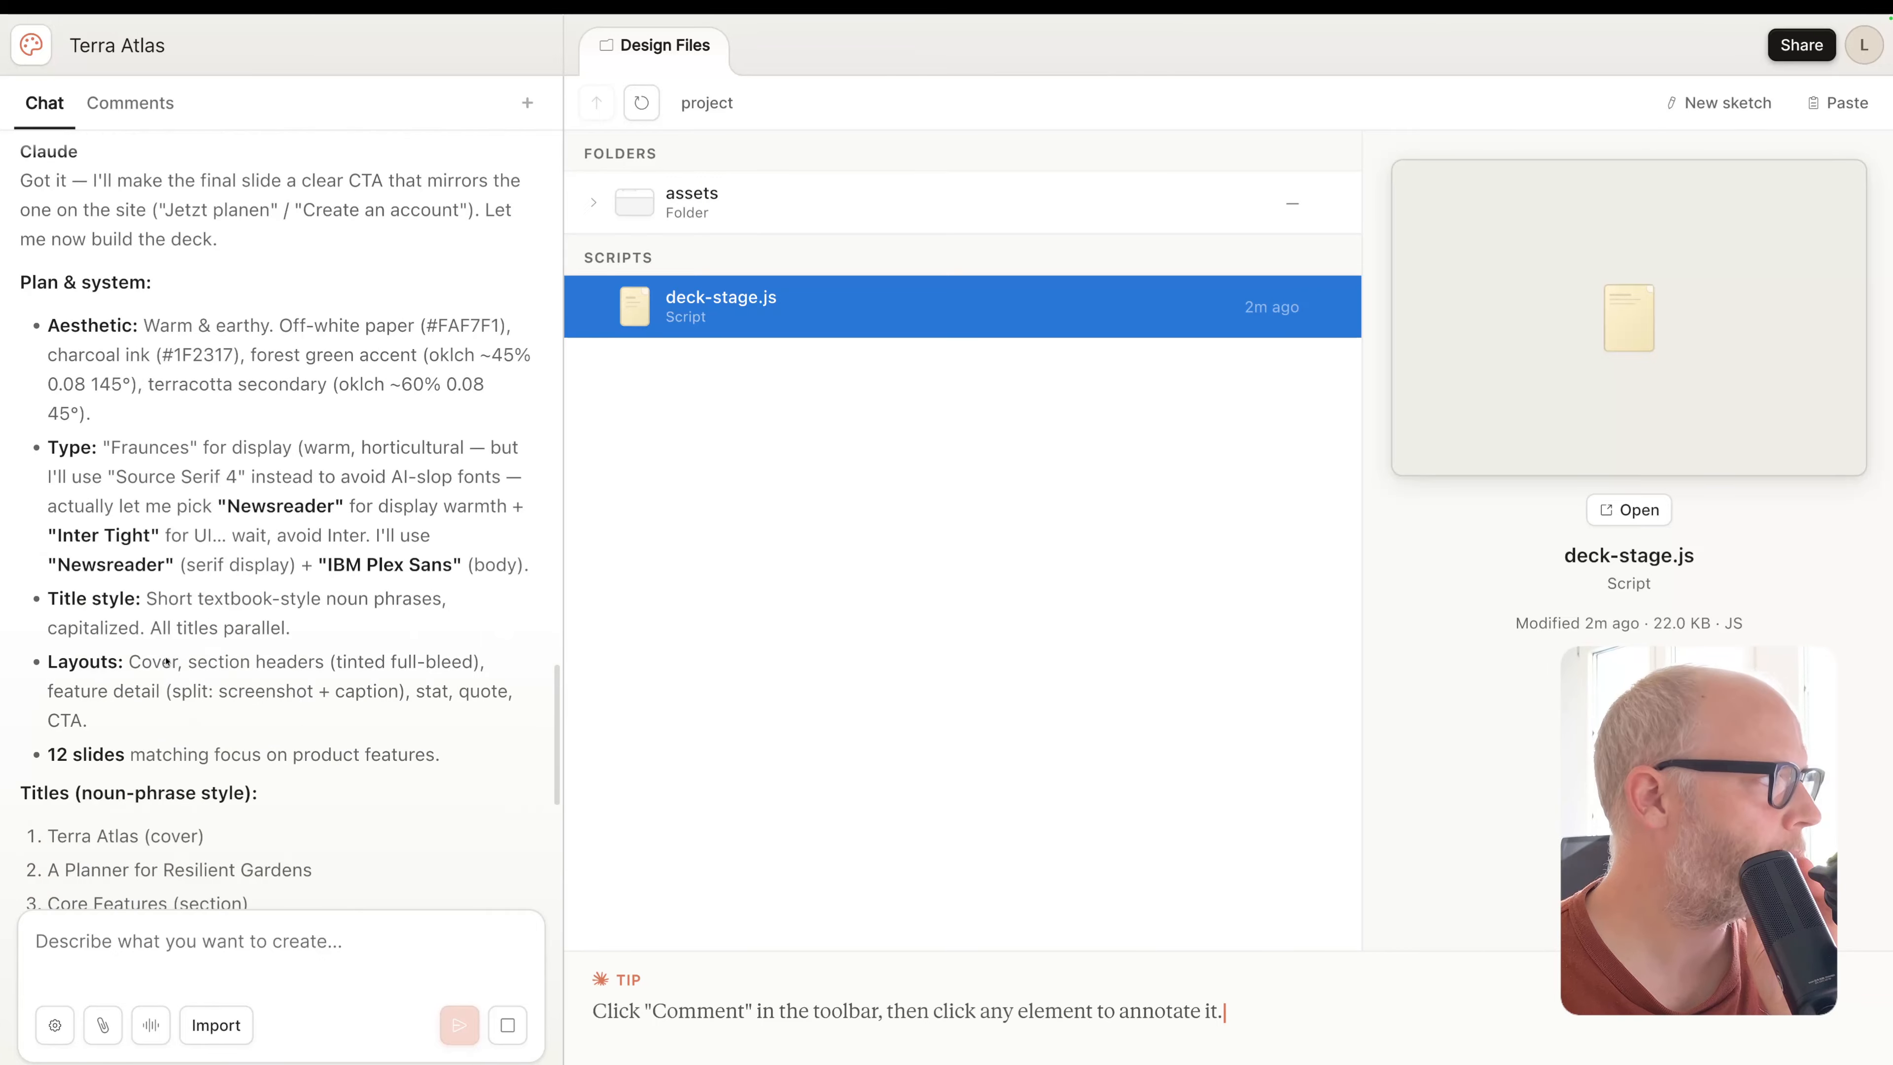
pyautogui.scroll(2, 167, 662)
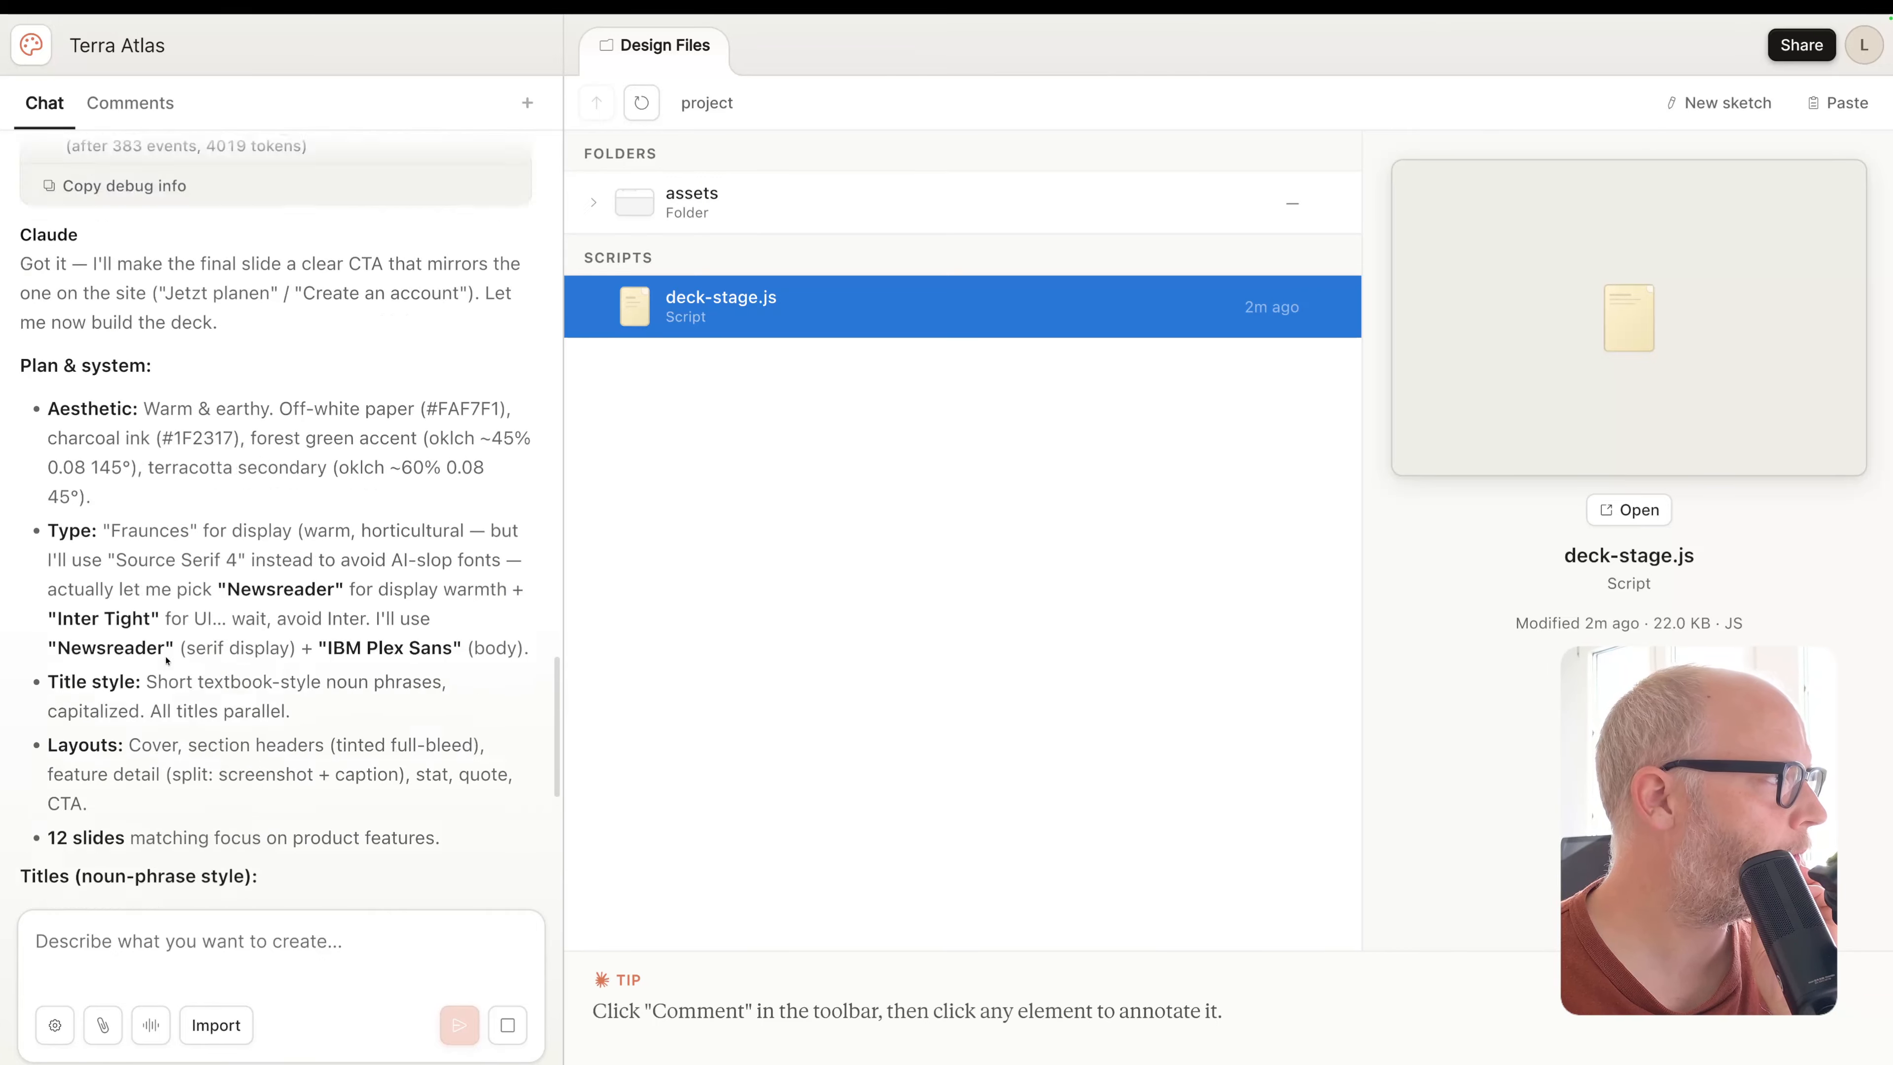
pyautogui.scroll(4, 167, 660)
pyautogui.scroll(-15, 168, 662)
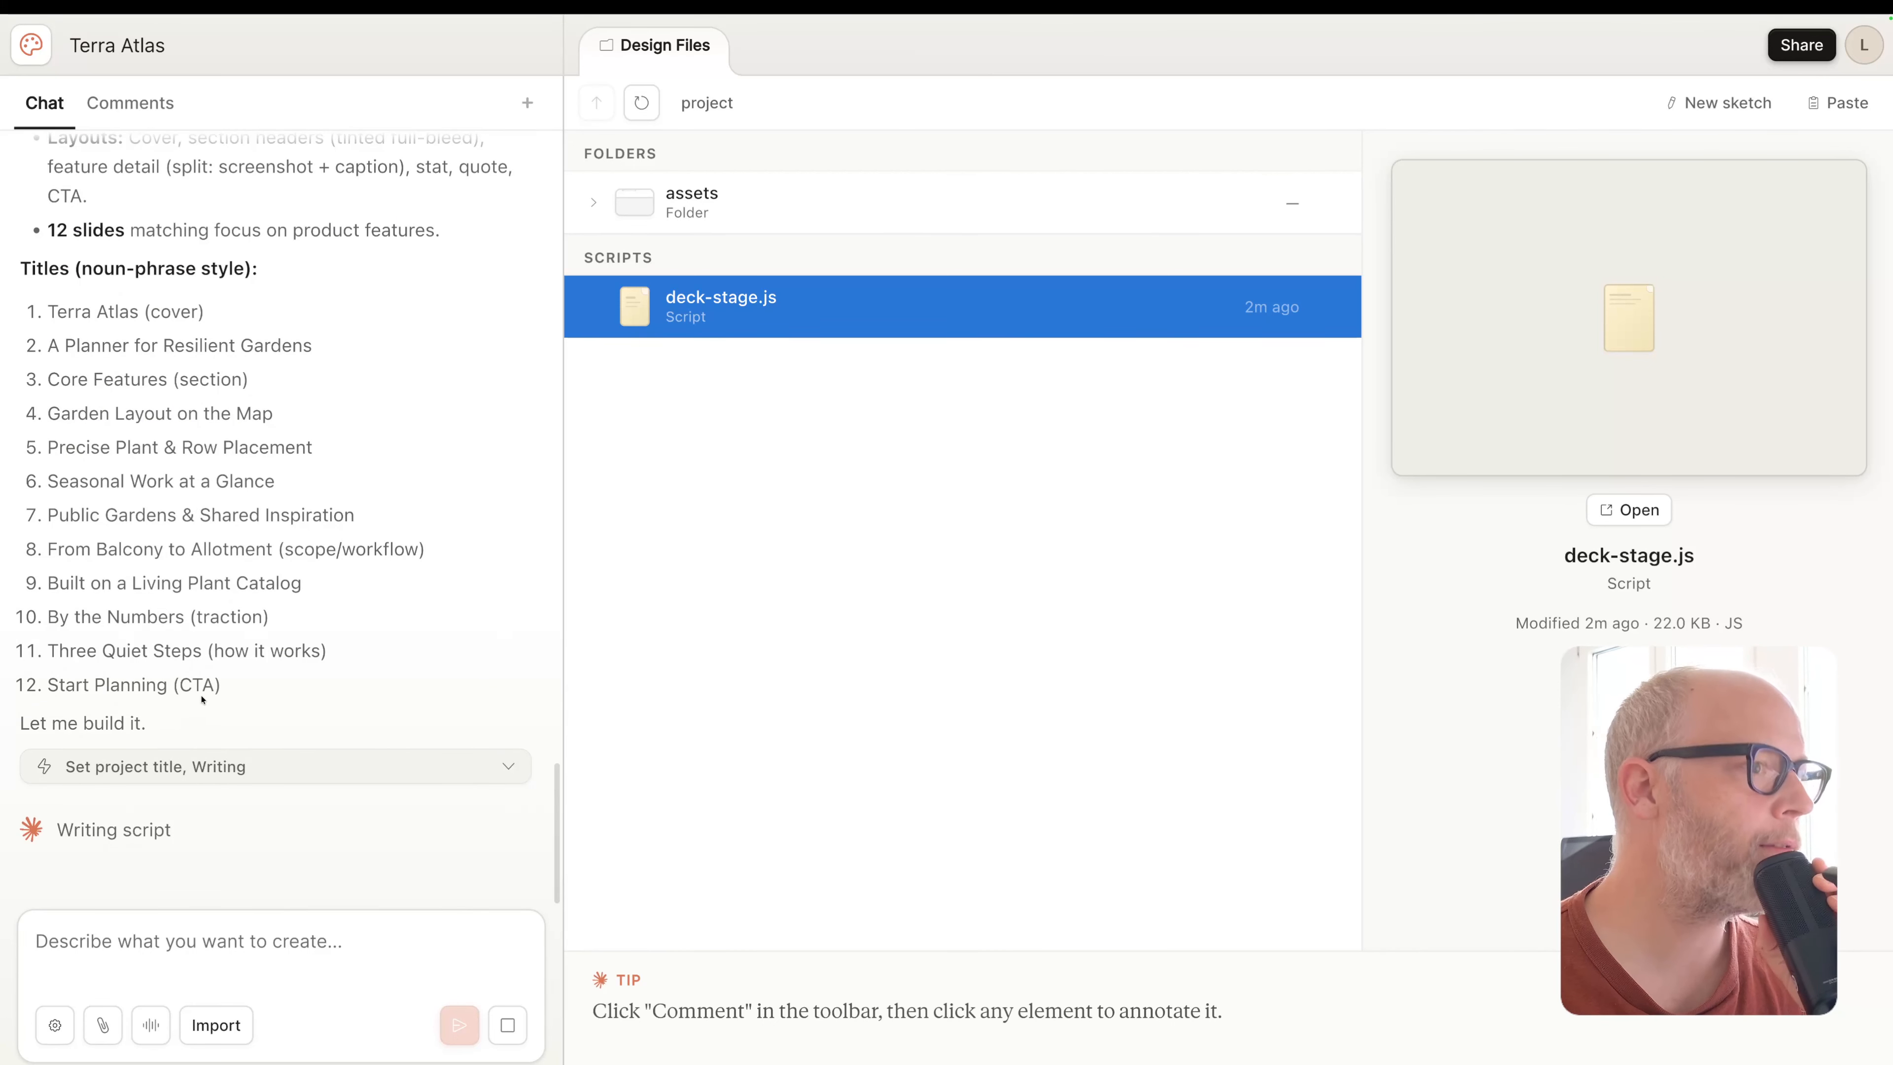
# Expand the assets folder and preview map-satellite.png, plants-list.png, rows-table.png and map-plan.png
pyautogui.click(585, 211)
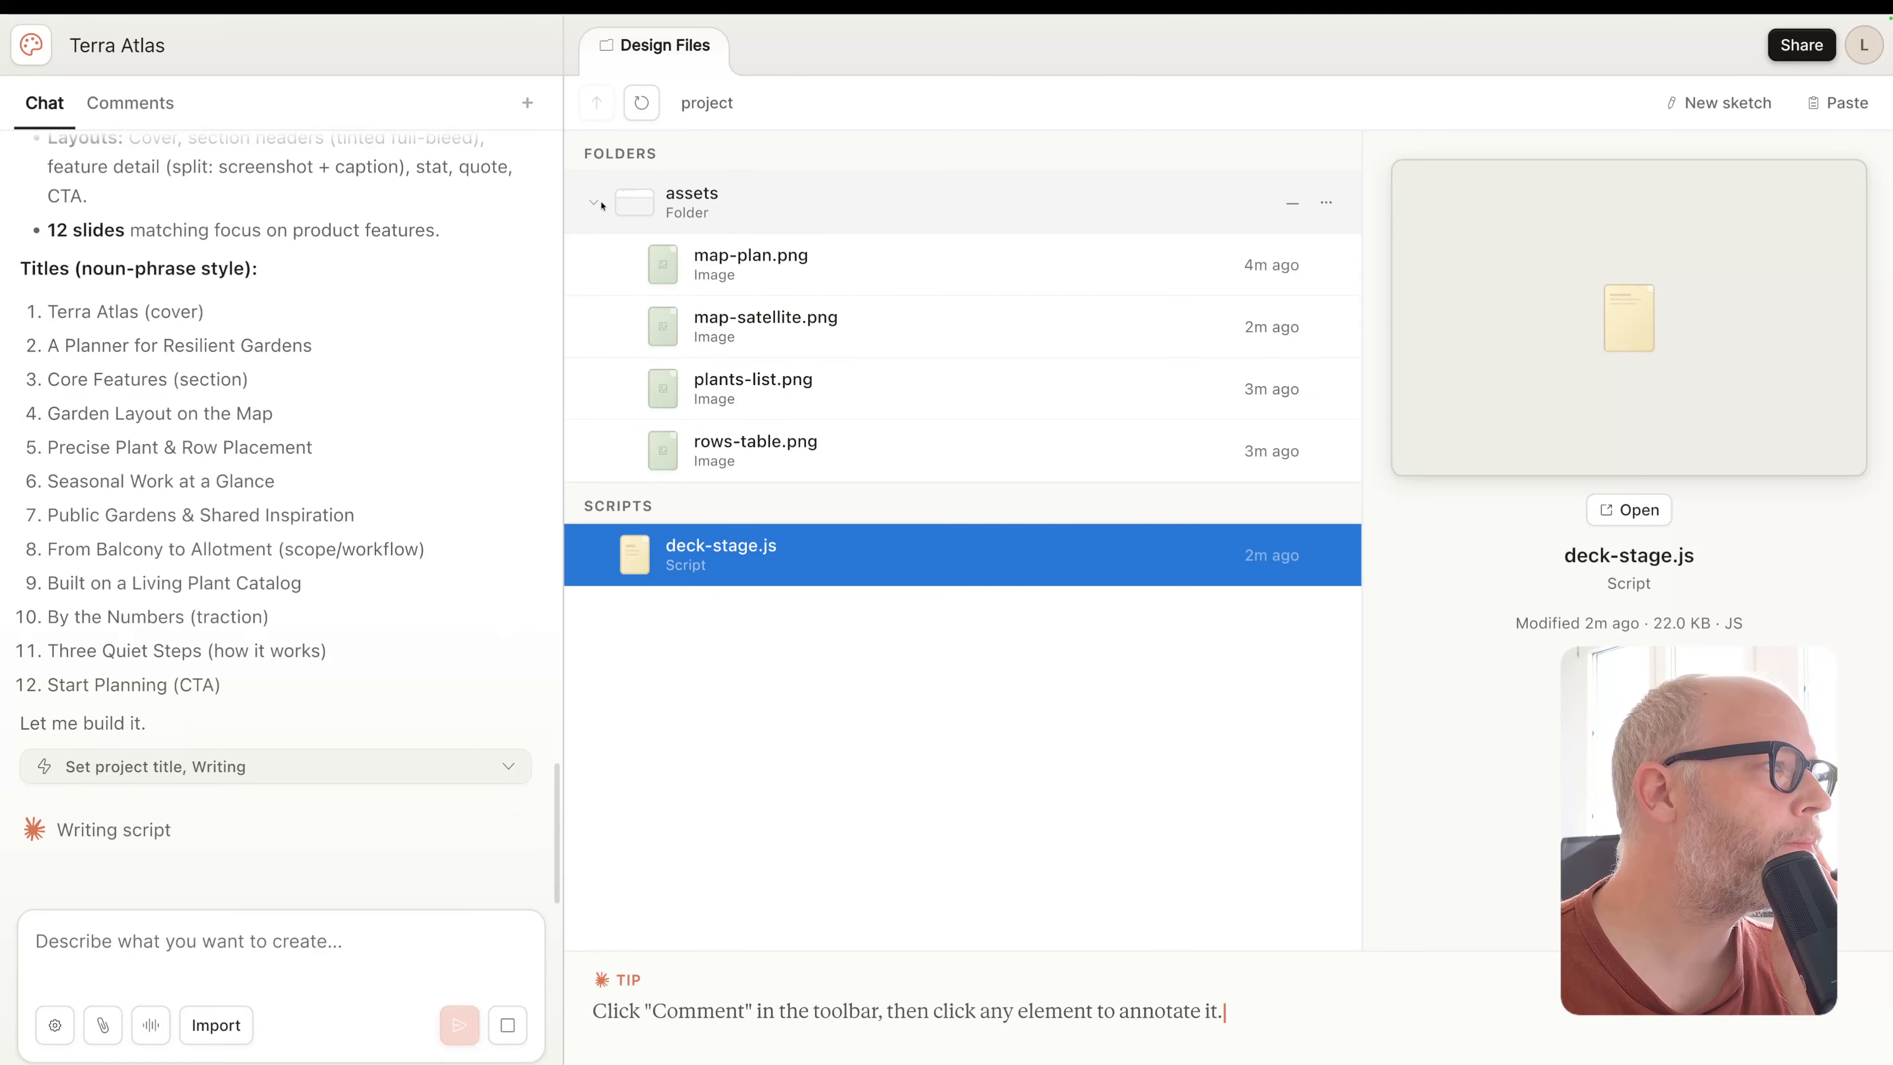
pyautogui.click(824, 320)
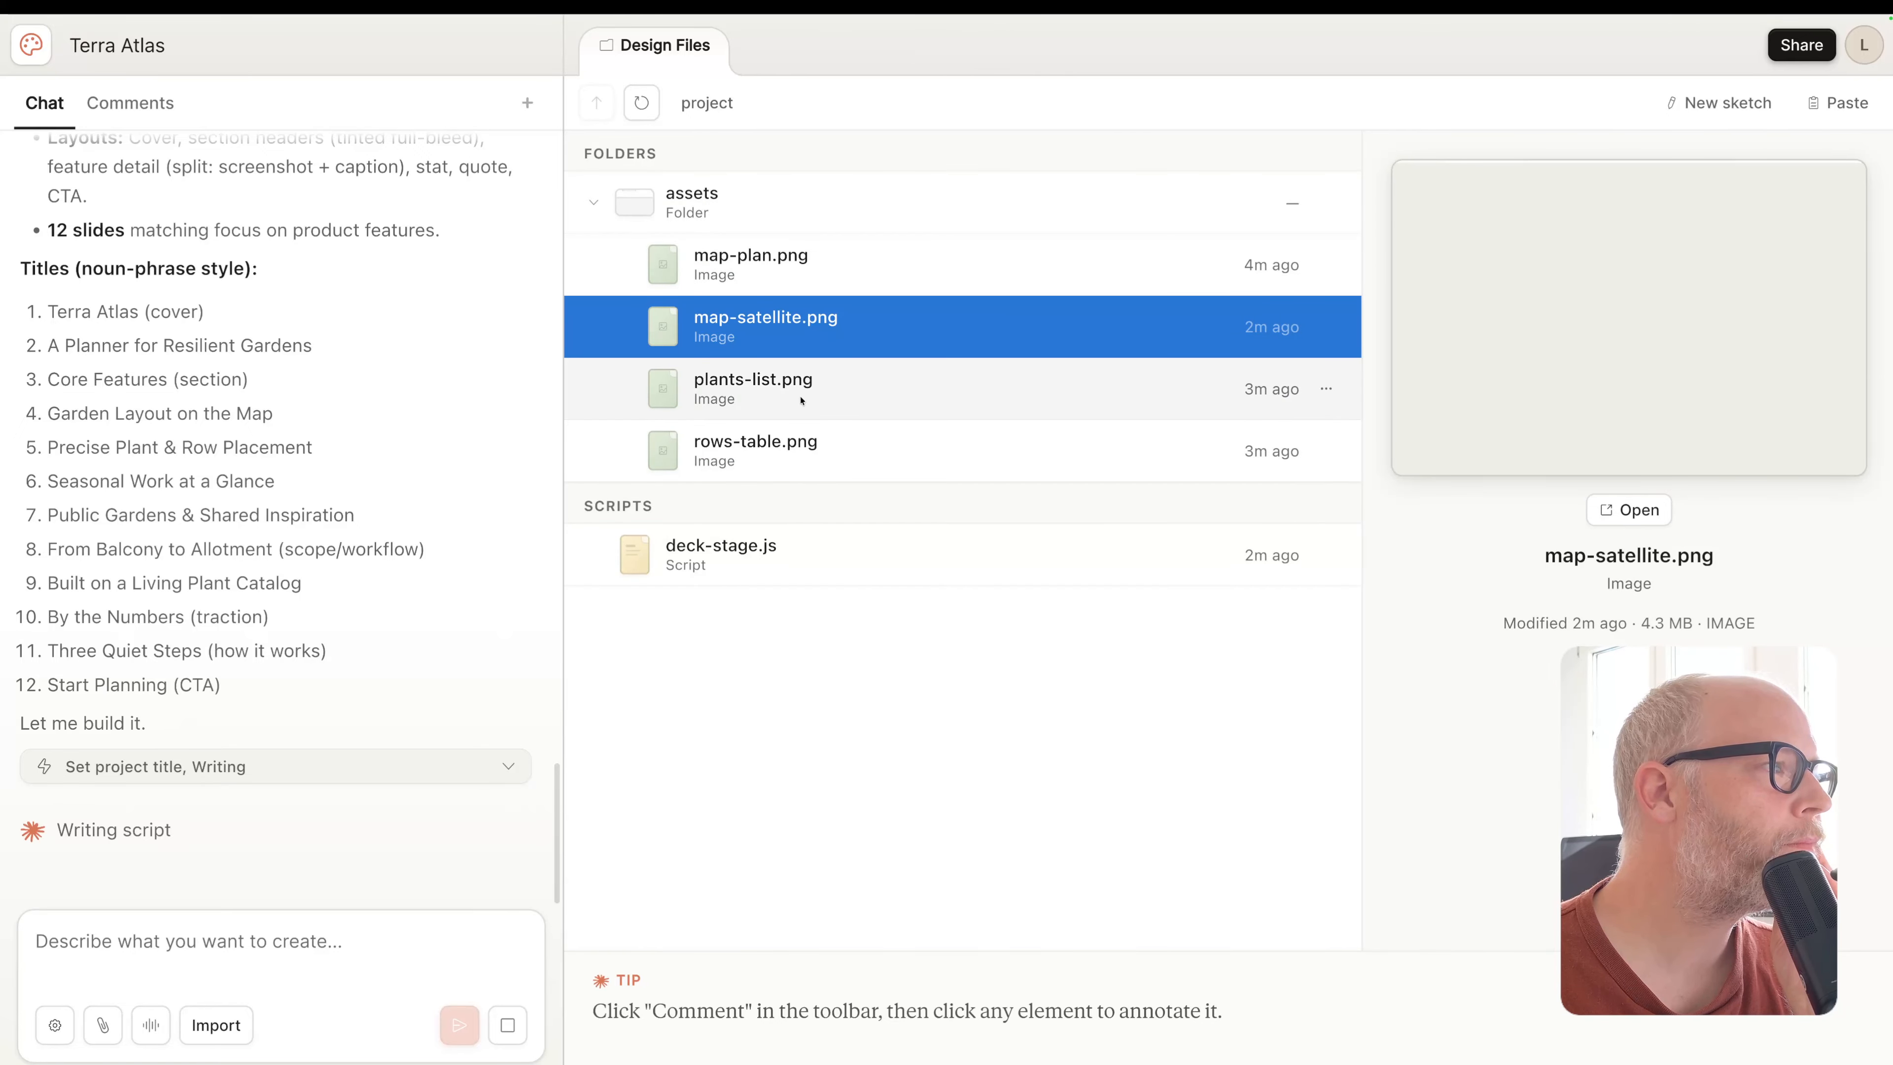
pyautogui.click(802, 398)
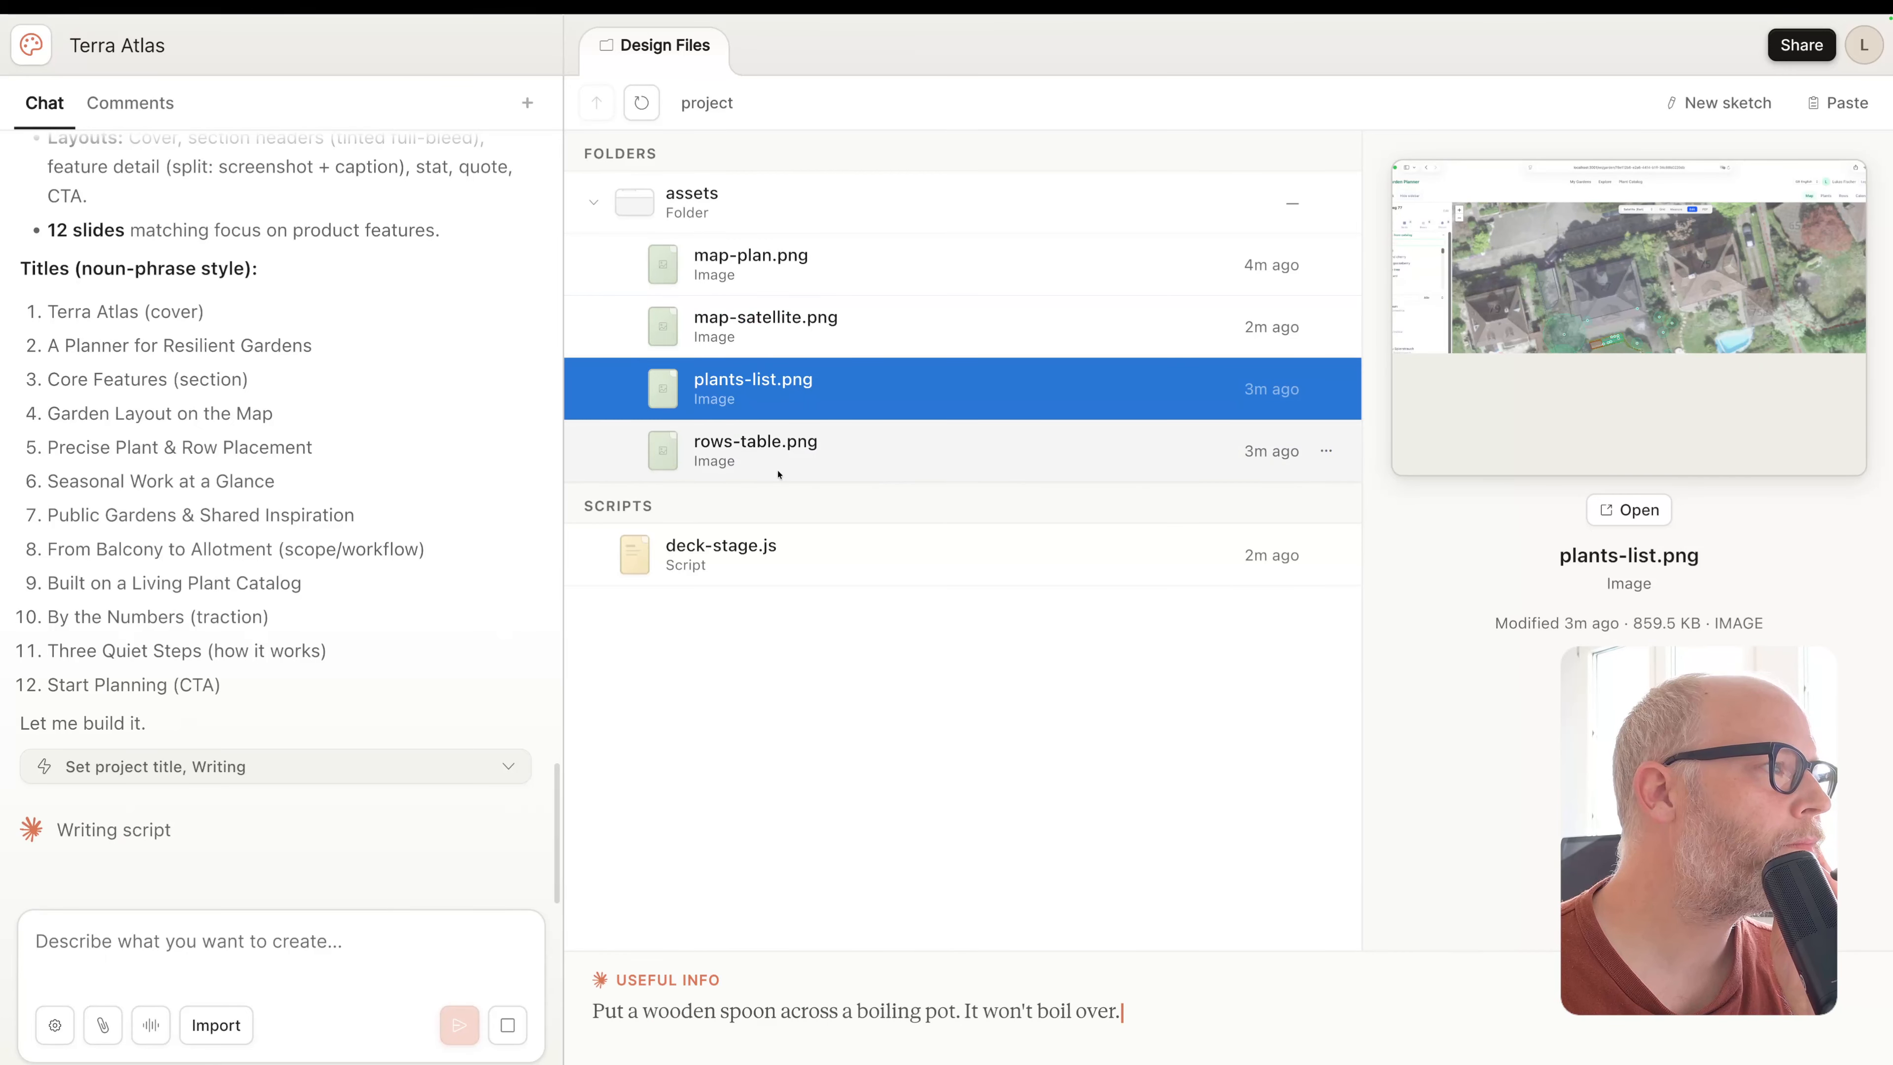
pyautogui.click(791, 456)
pyautogui.click(792, 284)
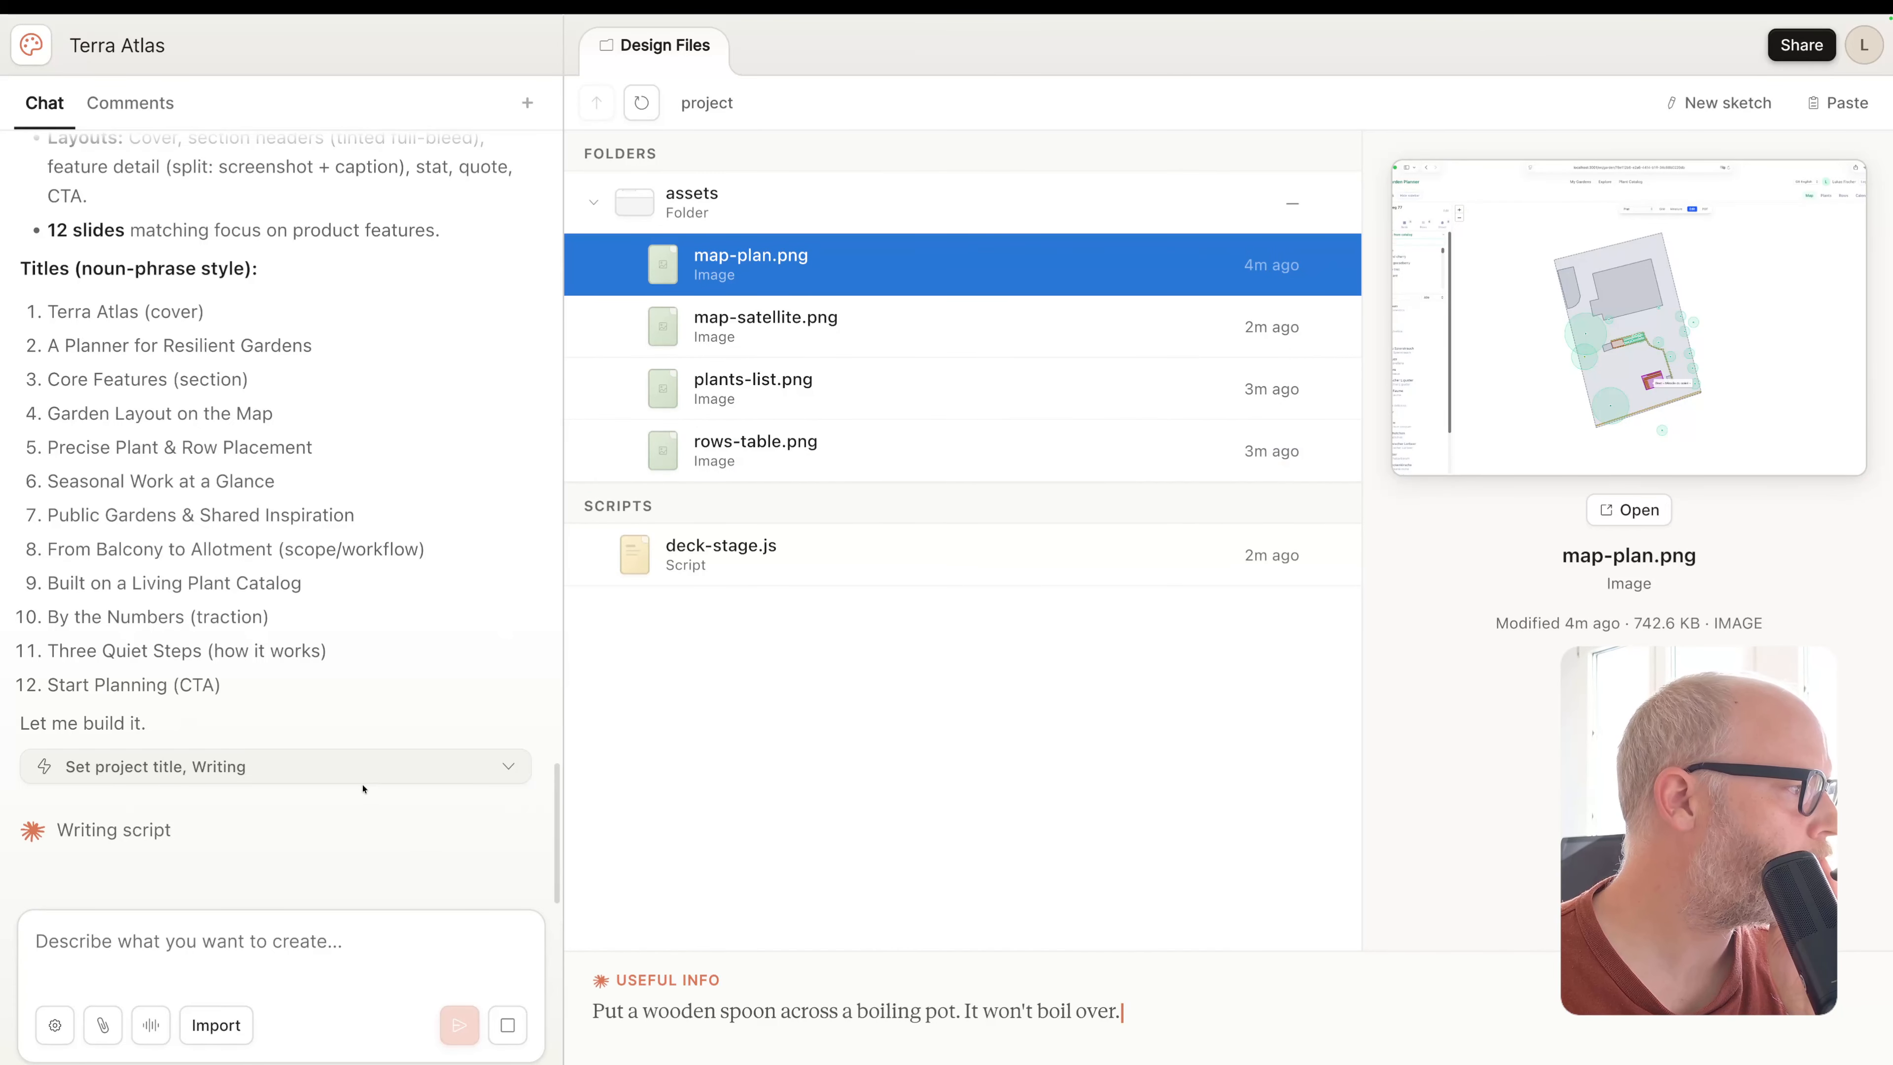
# Expand the details of the title-setting and writing action in the chat, and preview deck-stage.js and map-plan.png
pyautogui.click(505, 768)
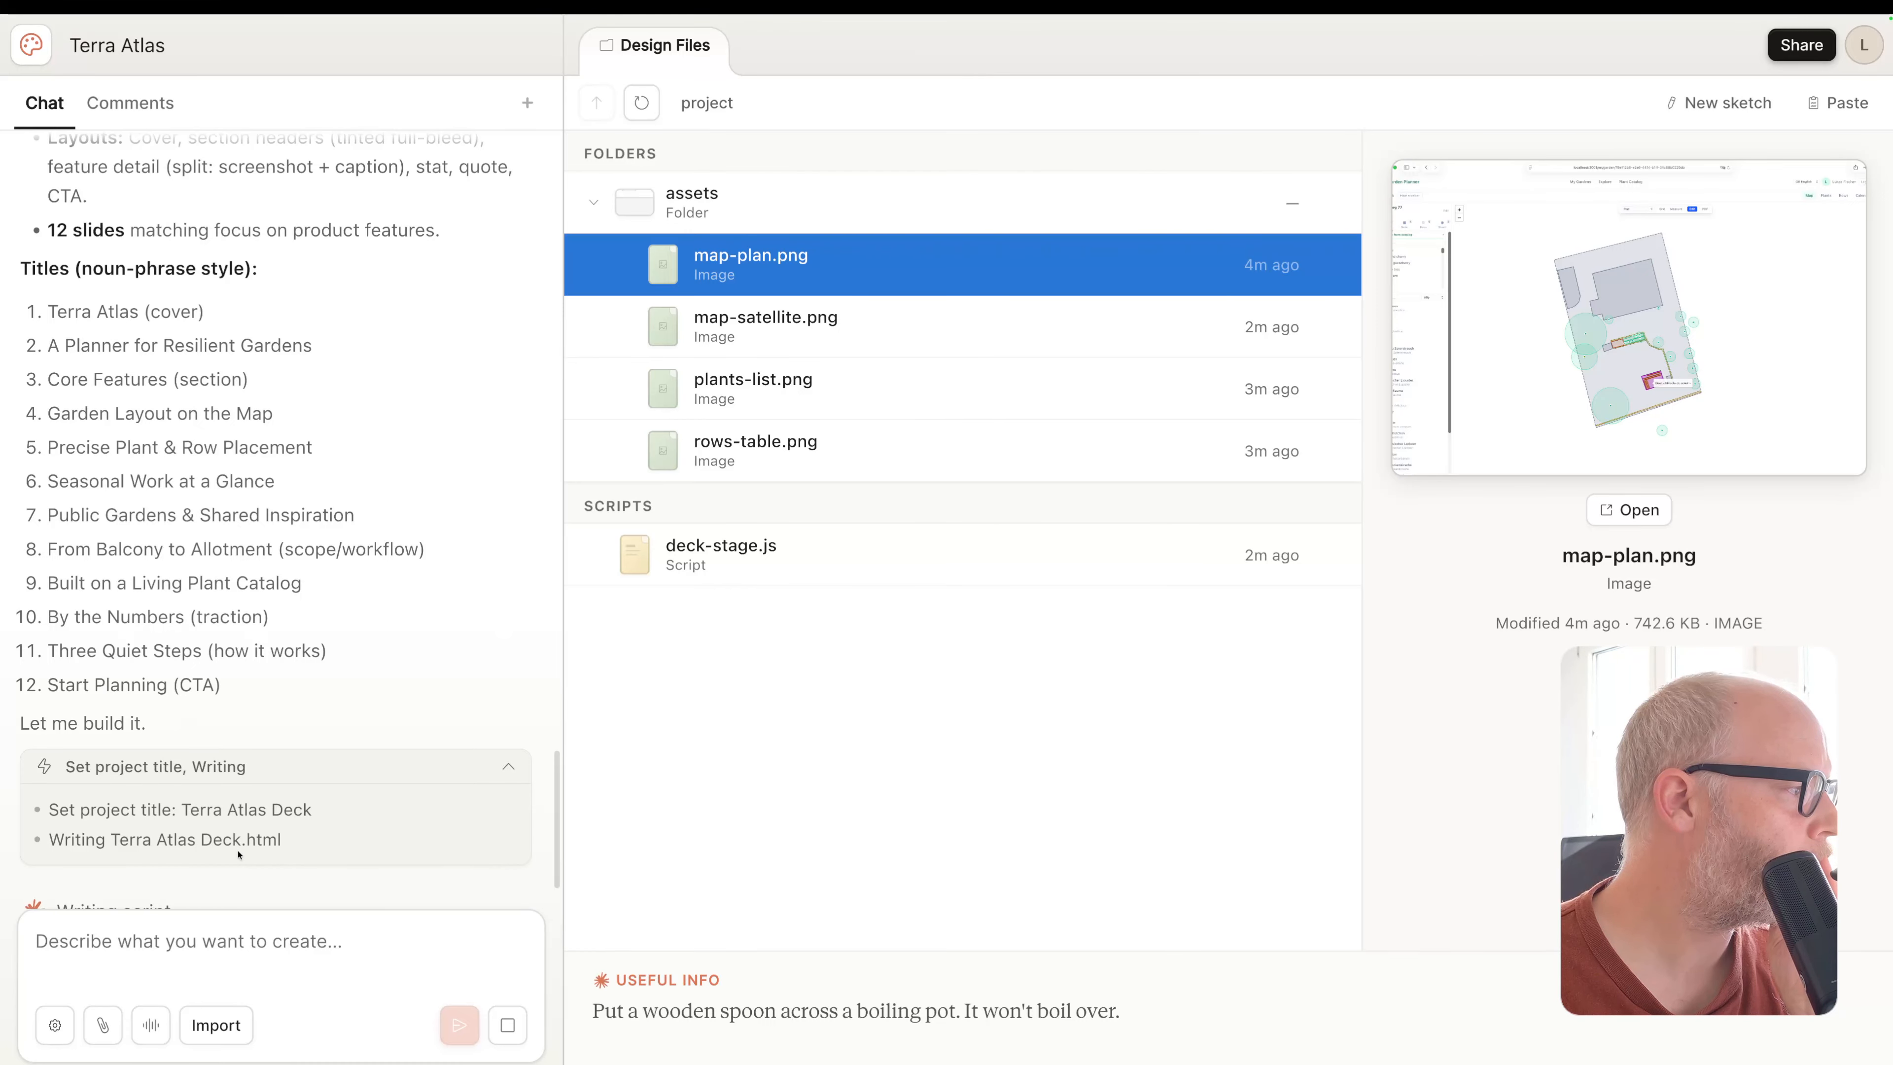
pyautogui.click(775, 548)
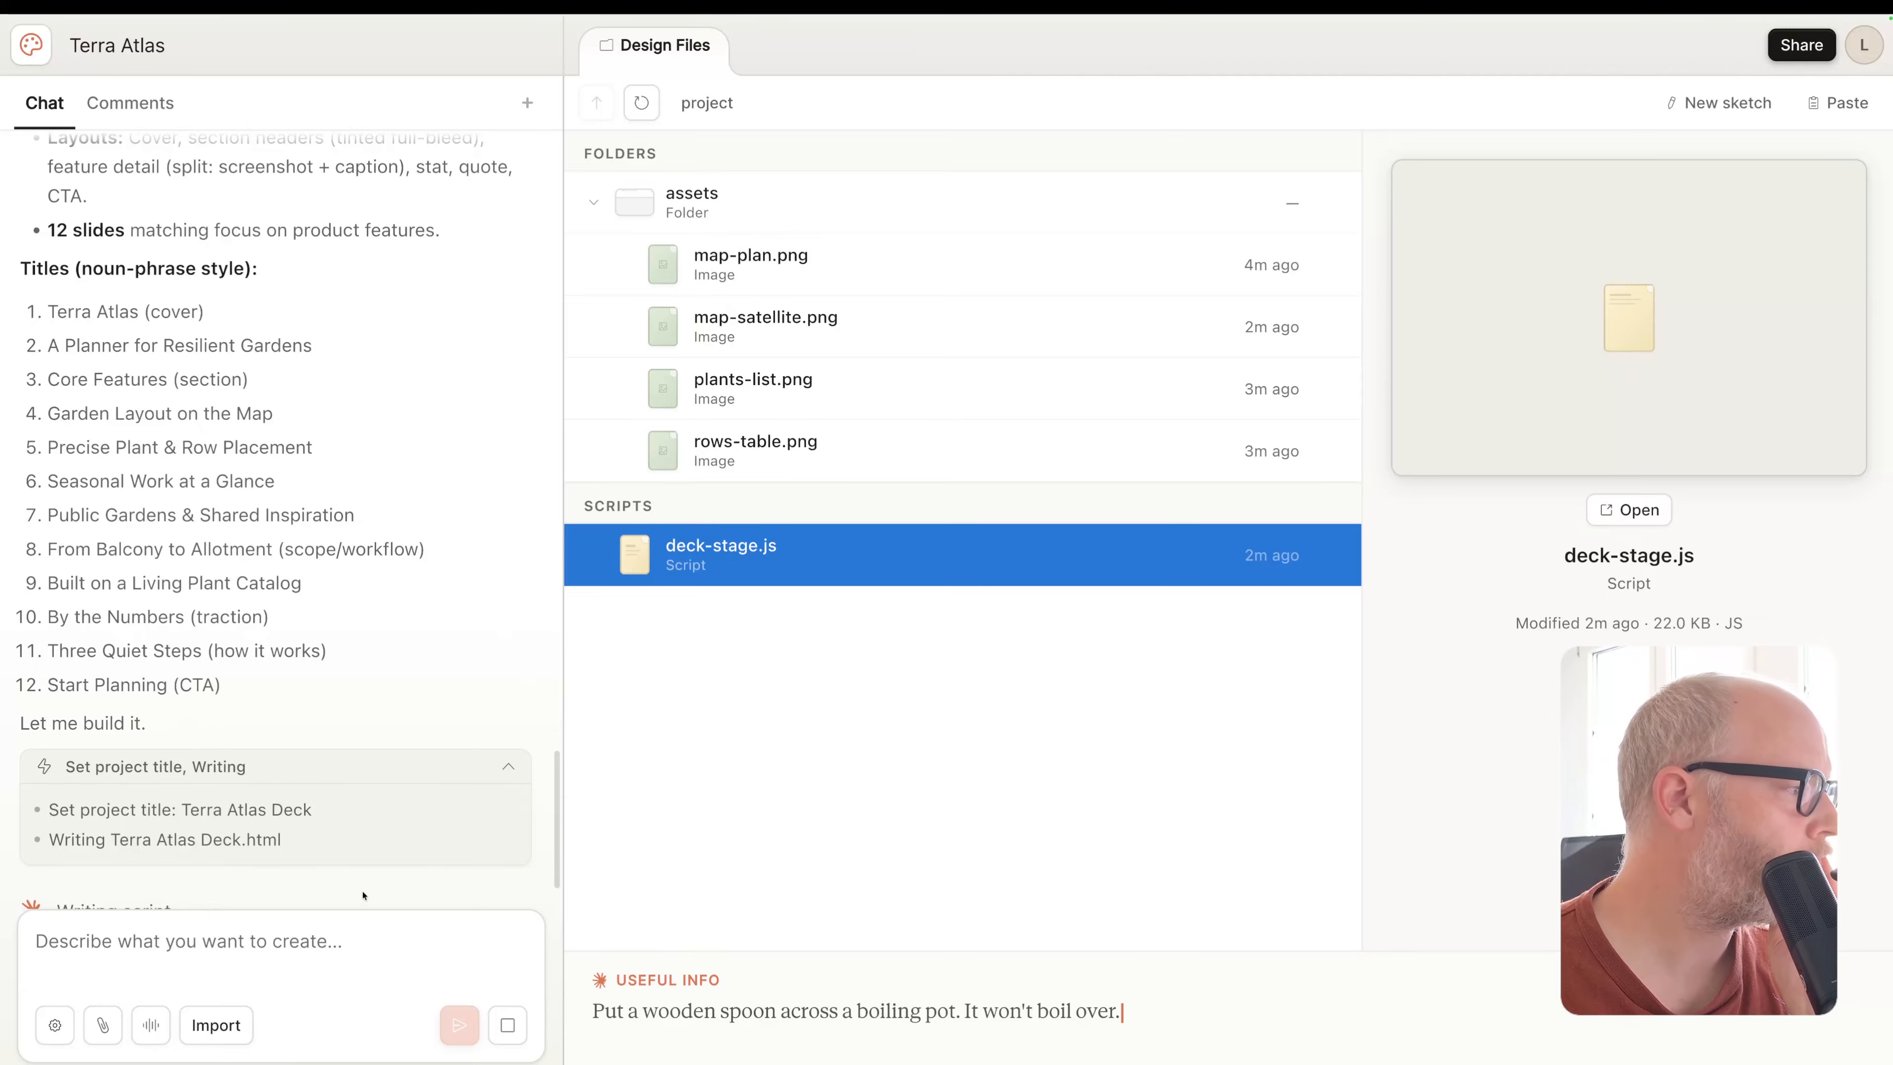
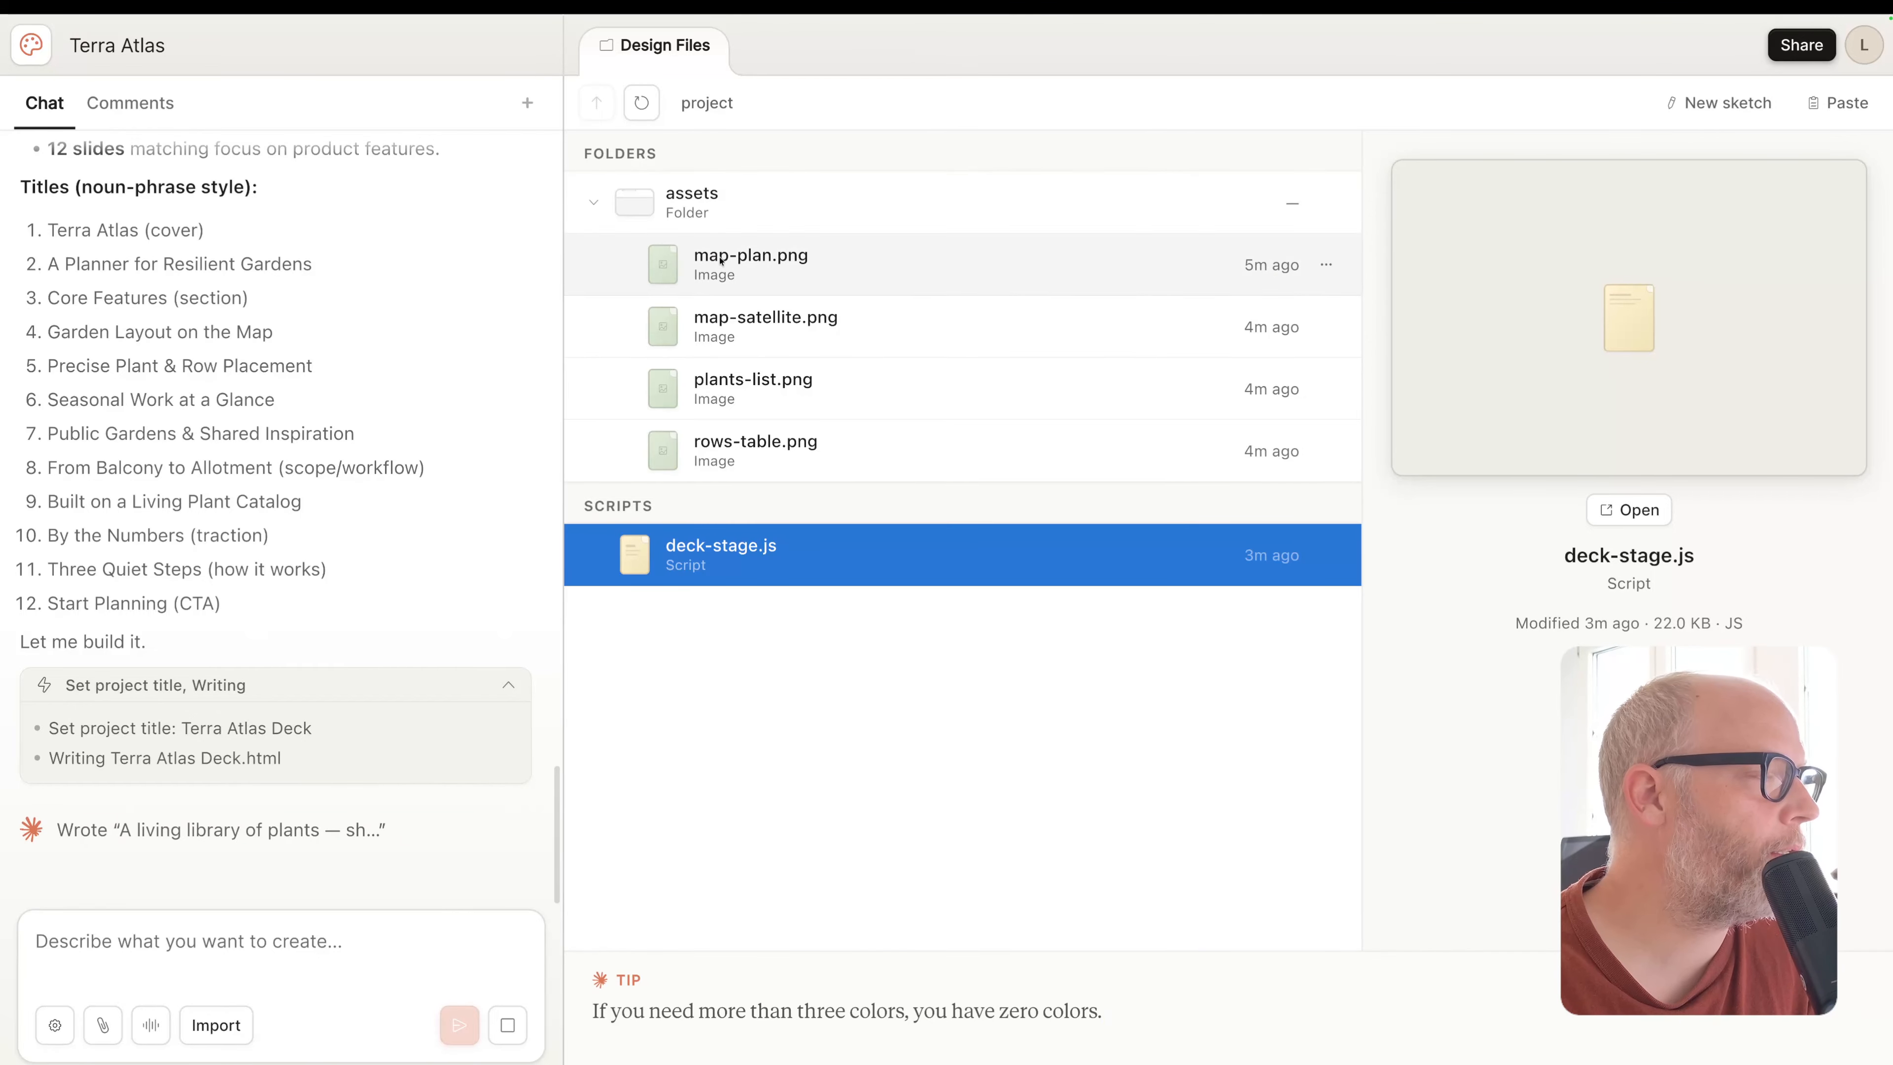
pyautogui.click(737, 265)
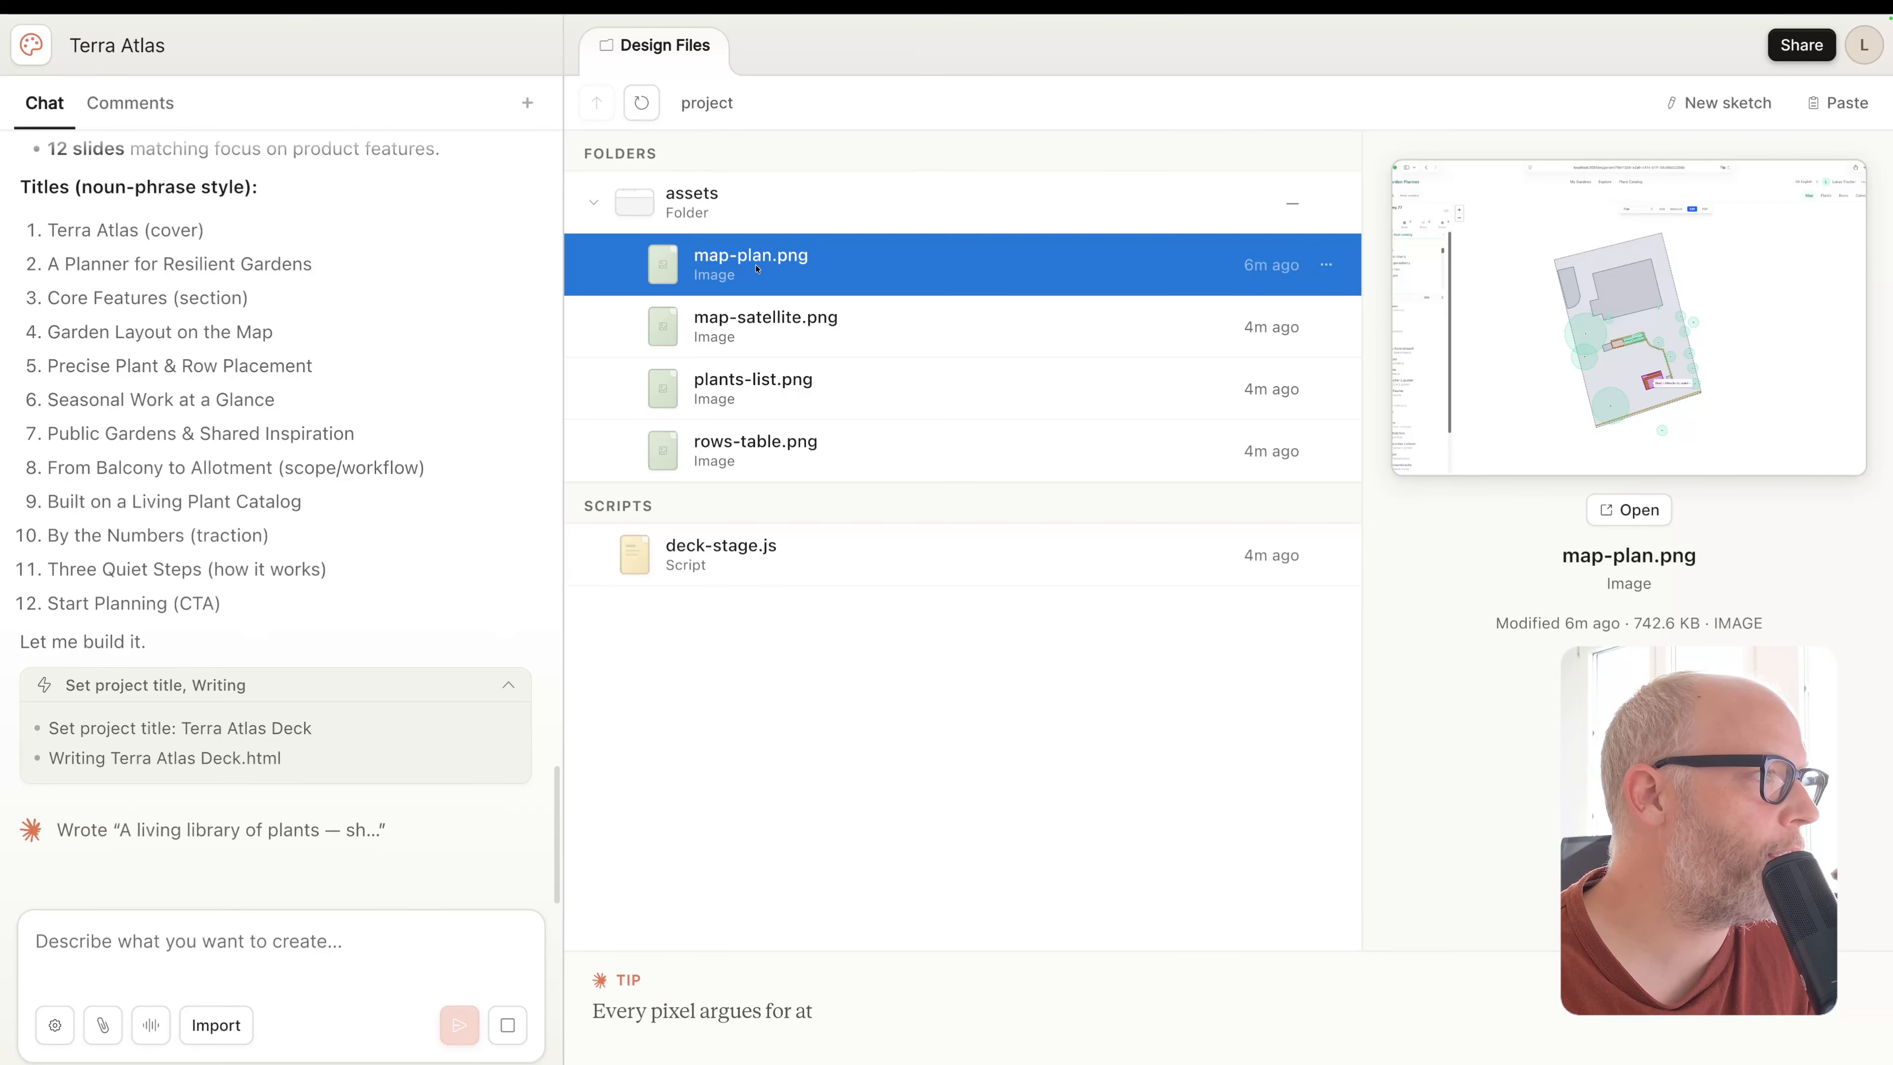
# Preview map-satellite.png, plants-list.png, rows-table.png and deck-stage.js in the design files
pyautogui.click(766, 341)
pyautogui.click(790, 403)
pyautogui.click(810, 466)
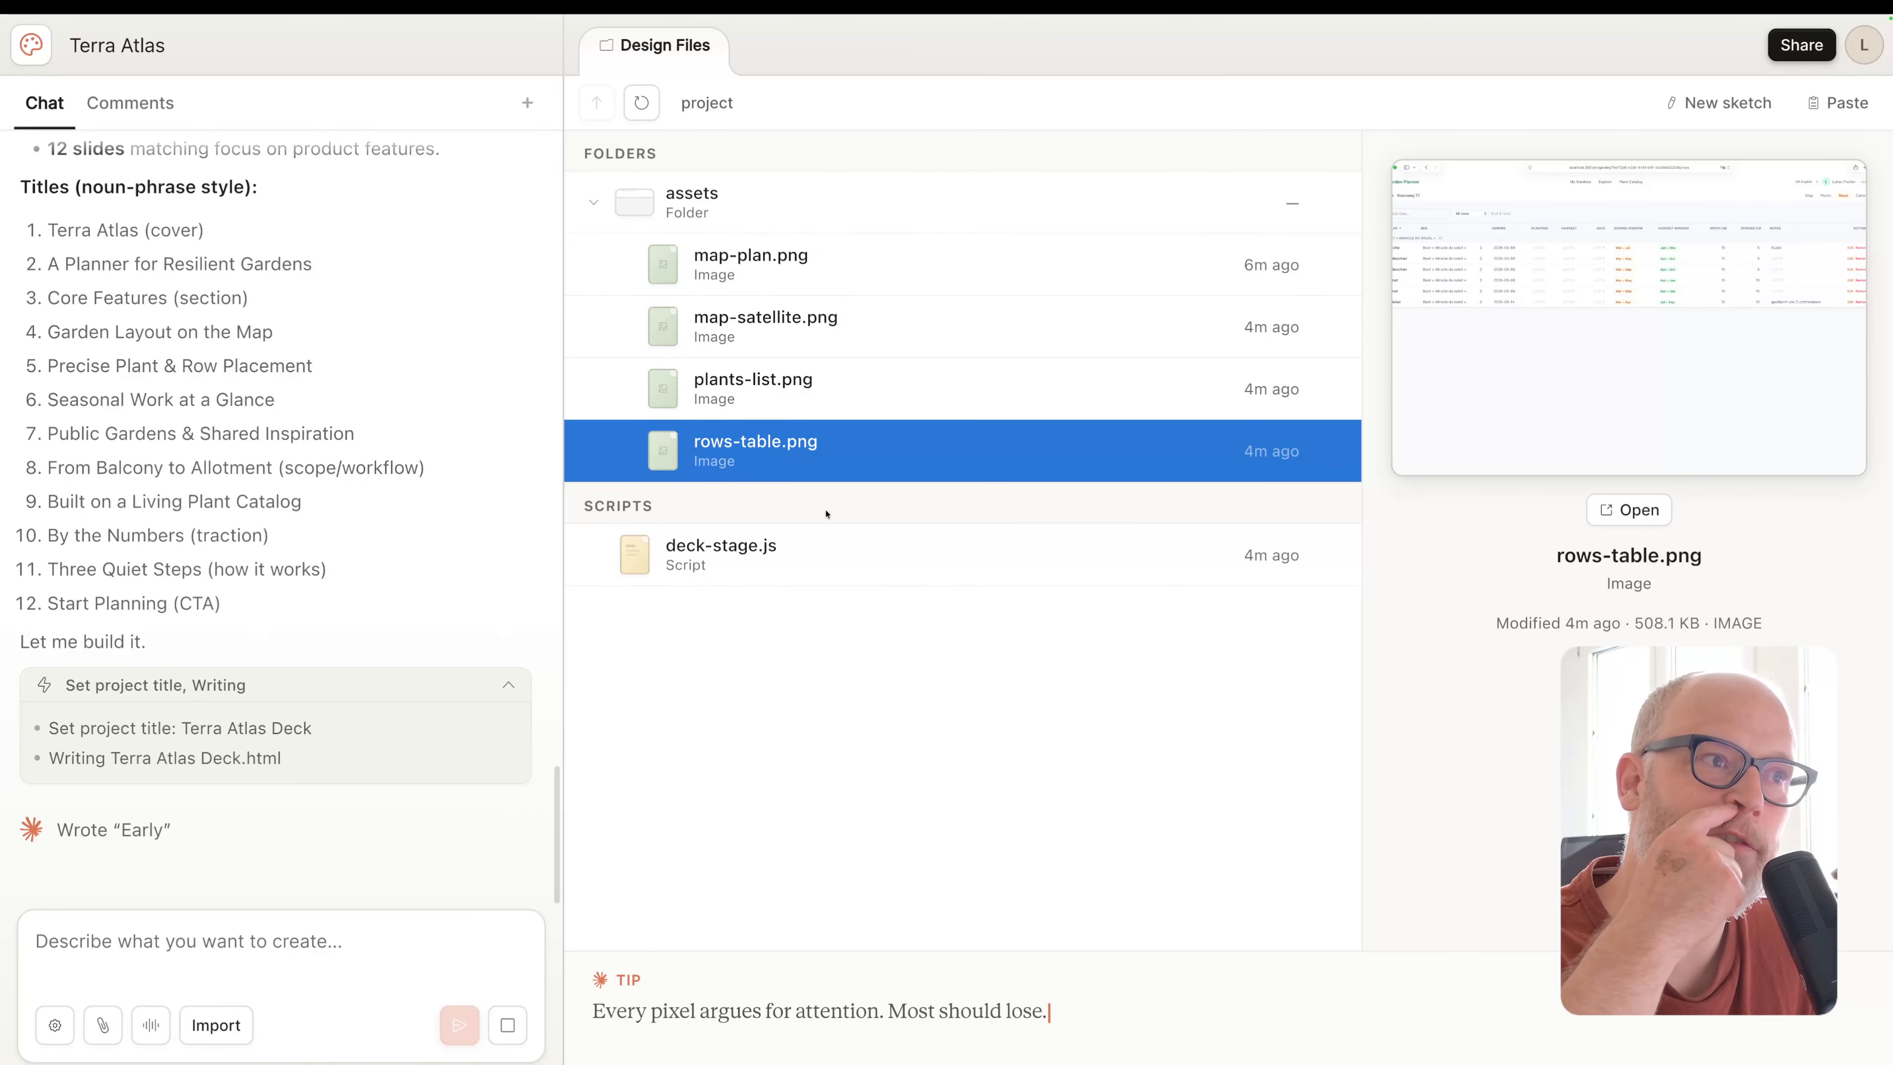
pyautogui.click(792, 553)
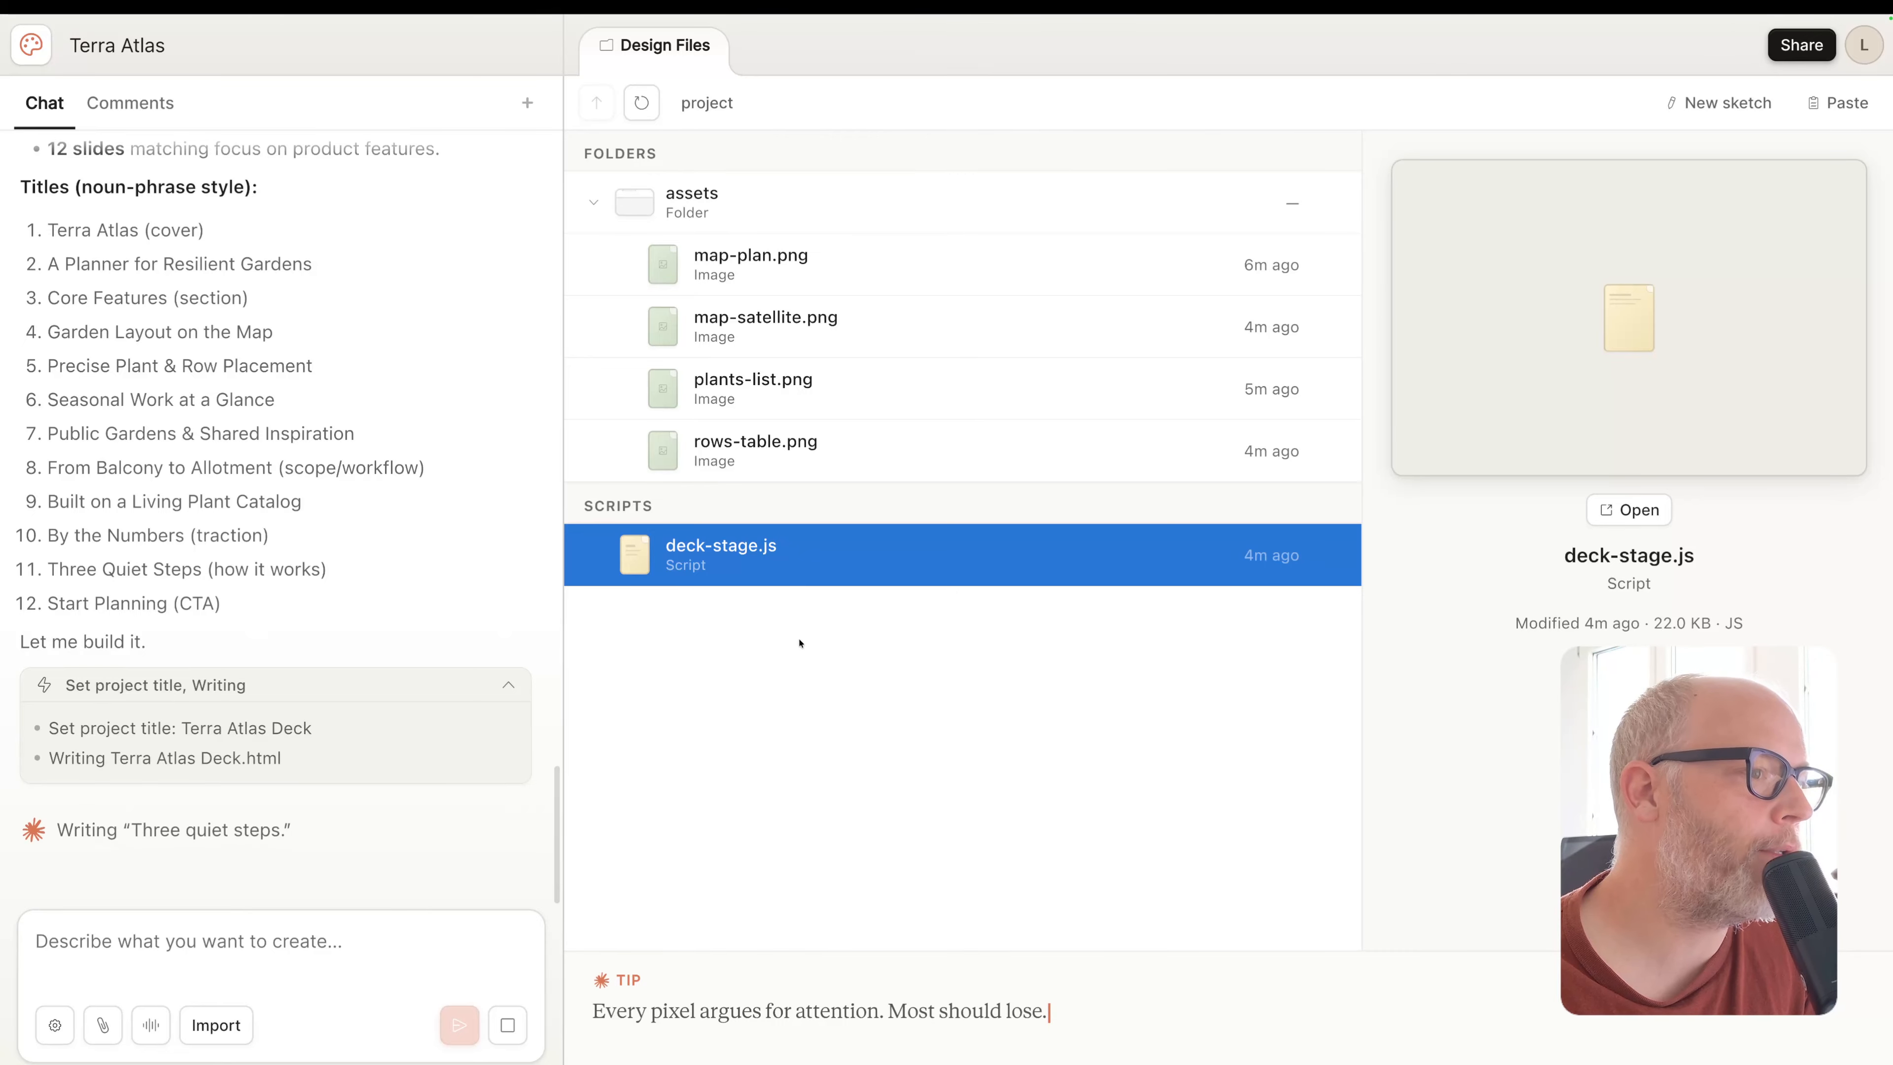
pyautogui.click(593, 202)
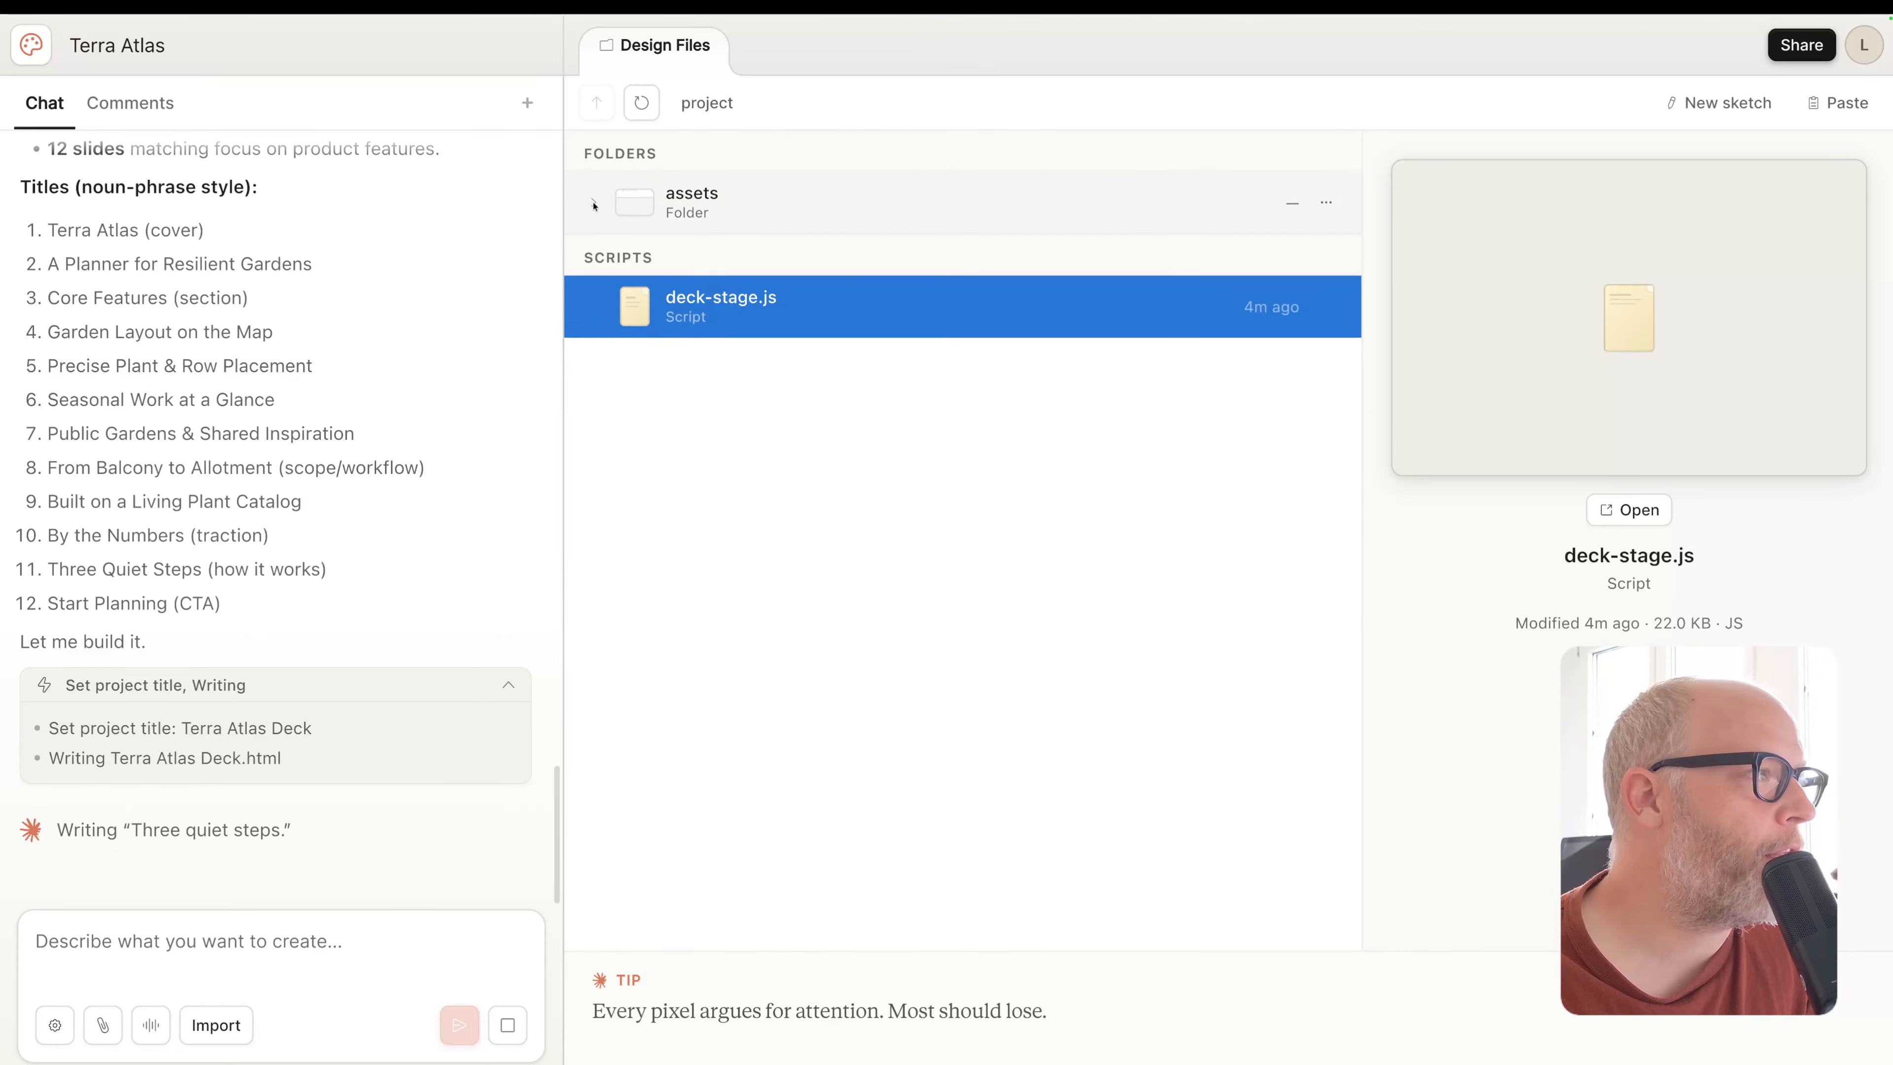
pyautogui.click(592, 204)
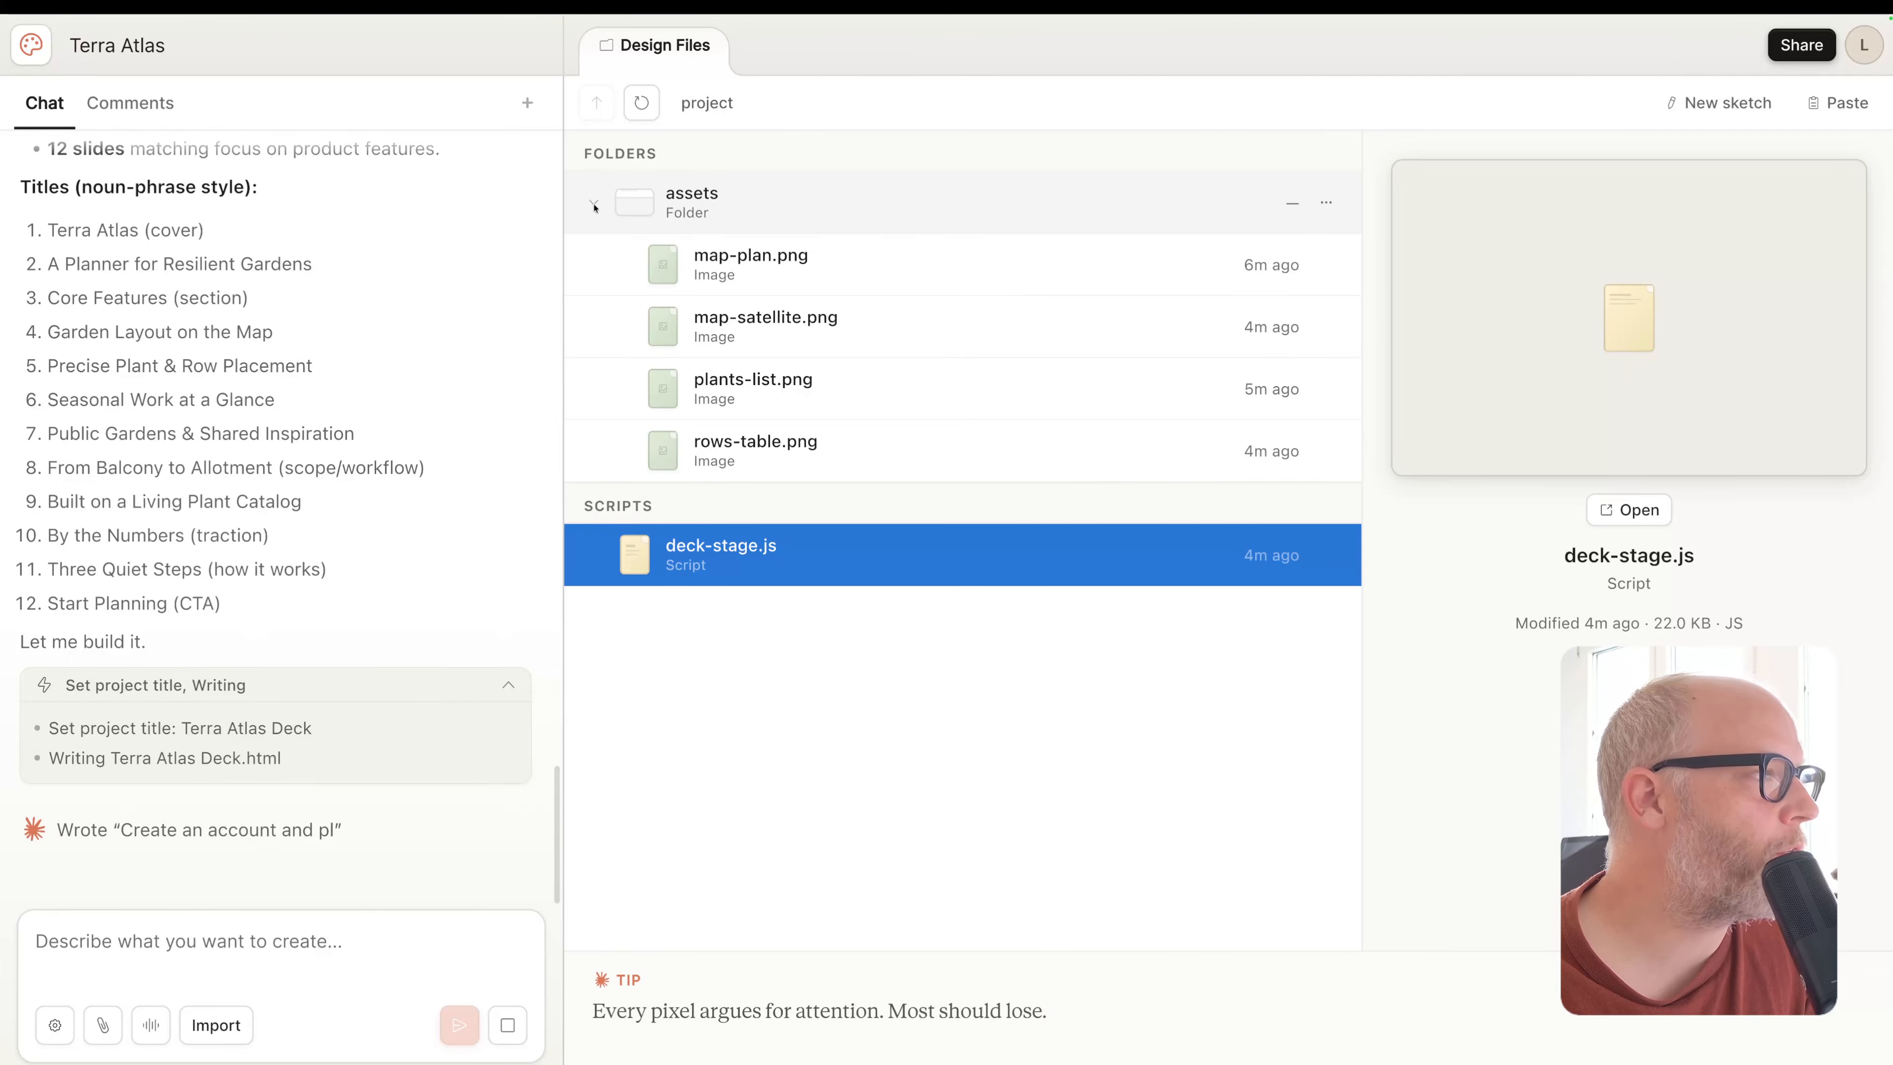
pyautogui.click(593, 203)
pyautogui.click(594, 204)
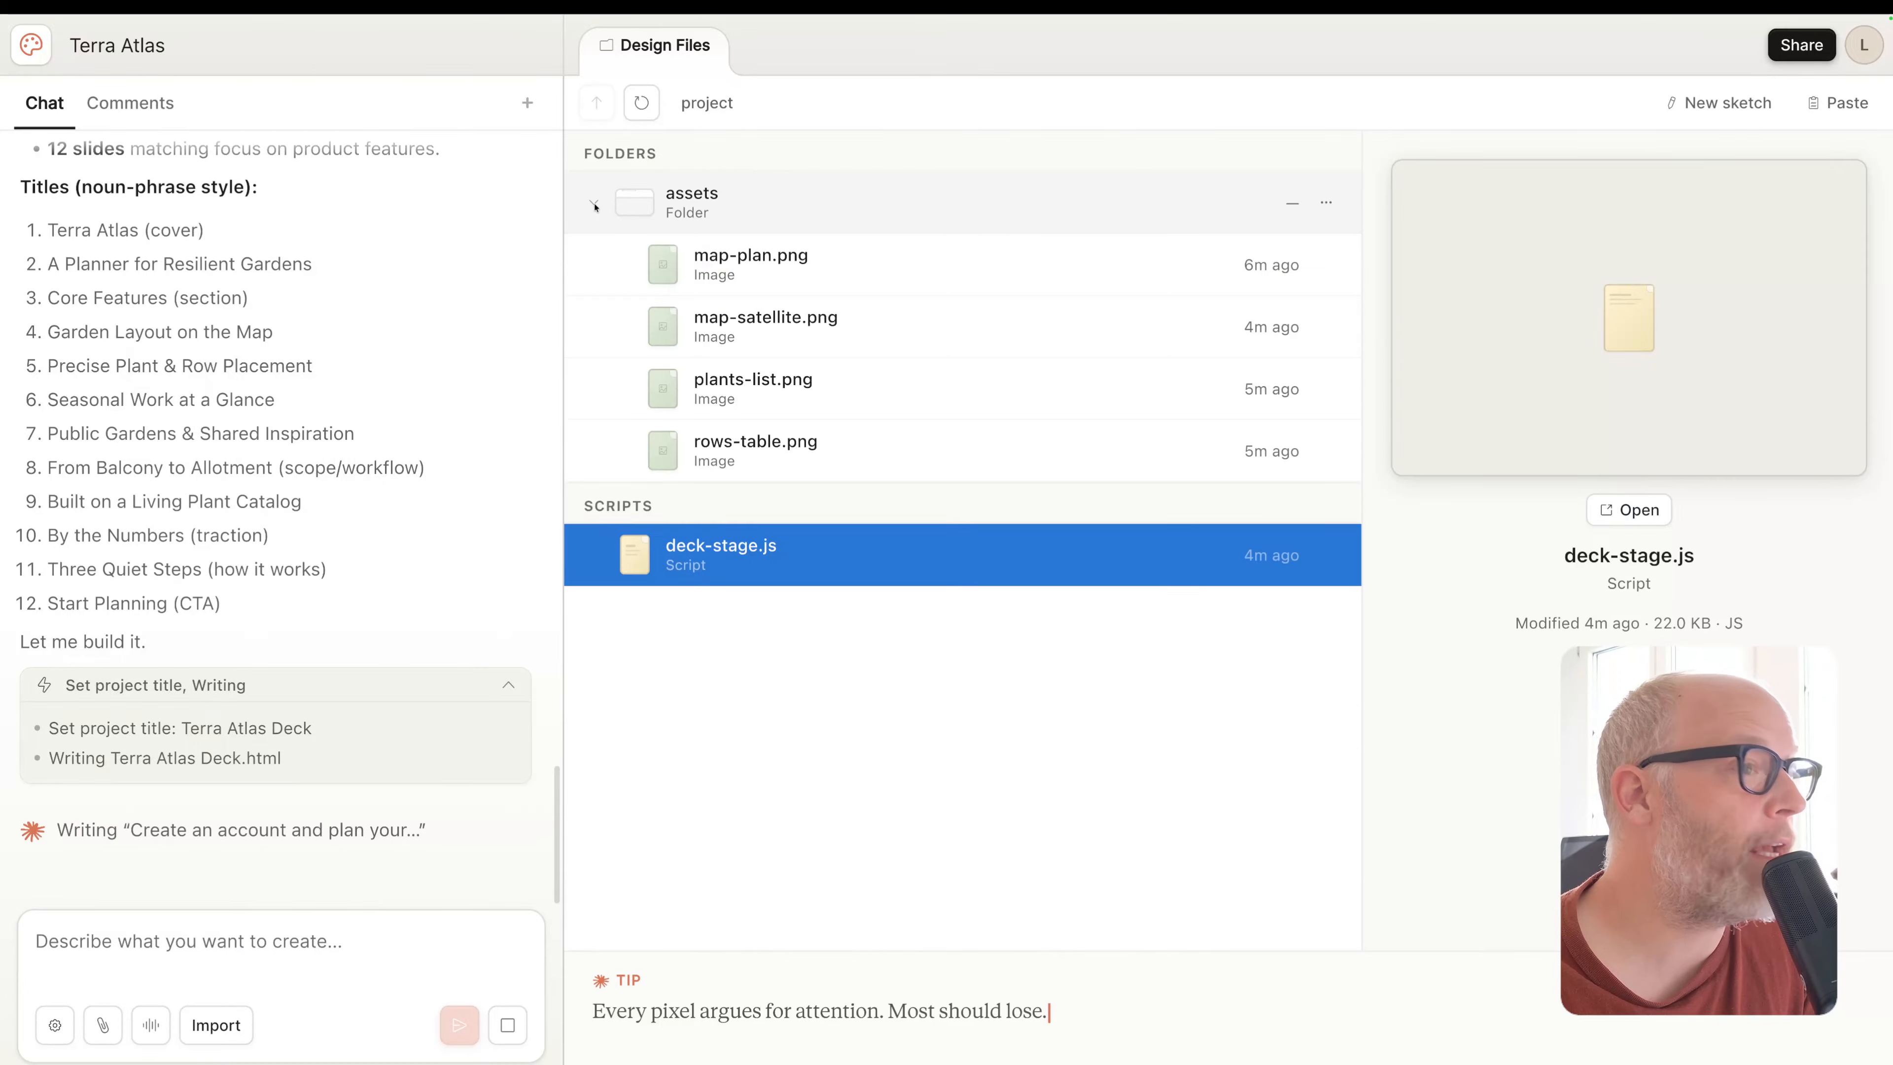
# Open deck-stage.js and look through its code, from the header comments and styles to the public API
pyautogui.doubleClick(760, 552)
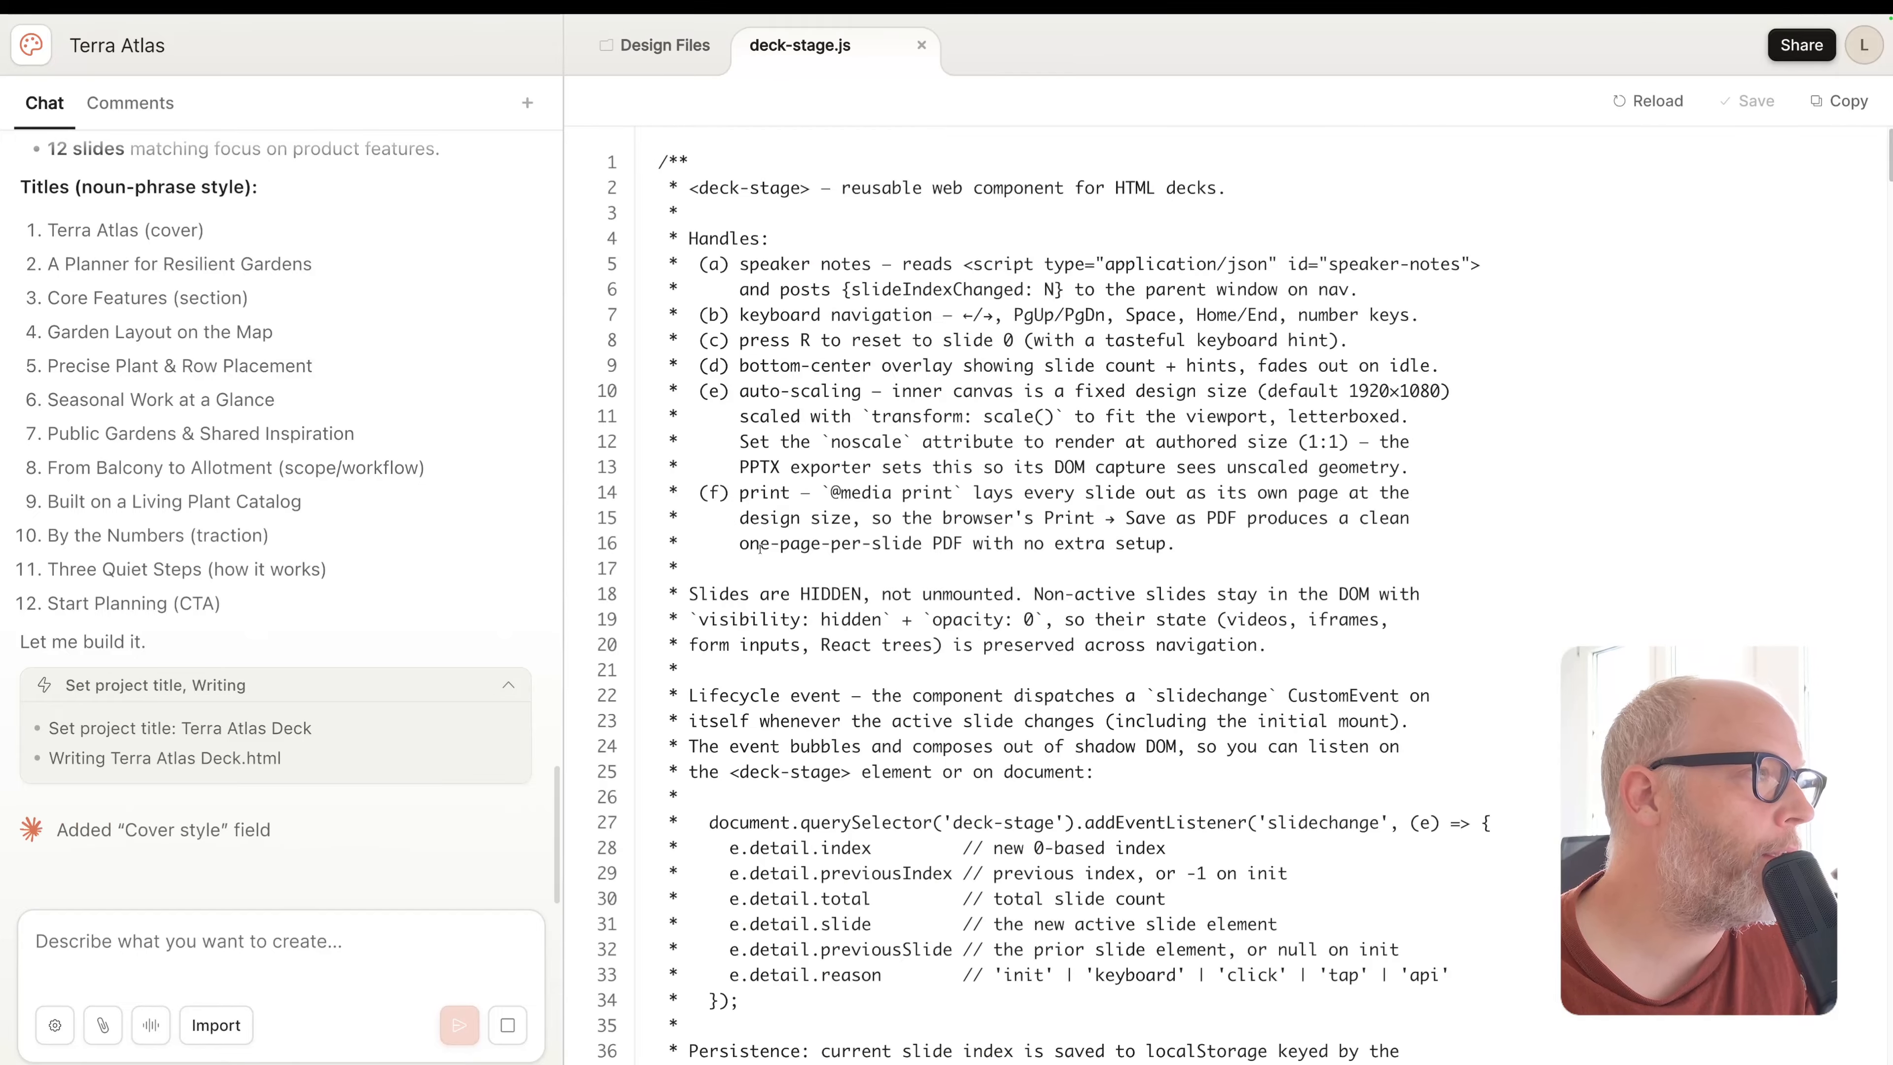
pyautogui.scroll(-20, 744, 492)
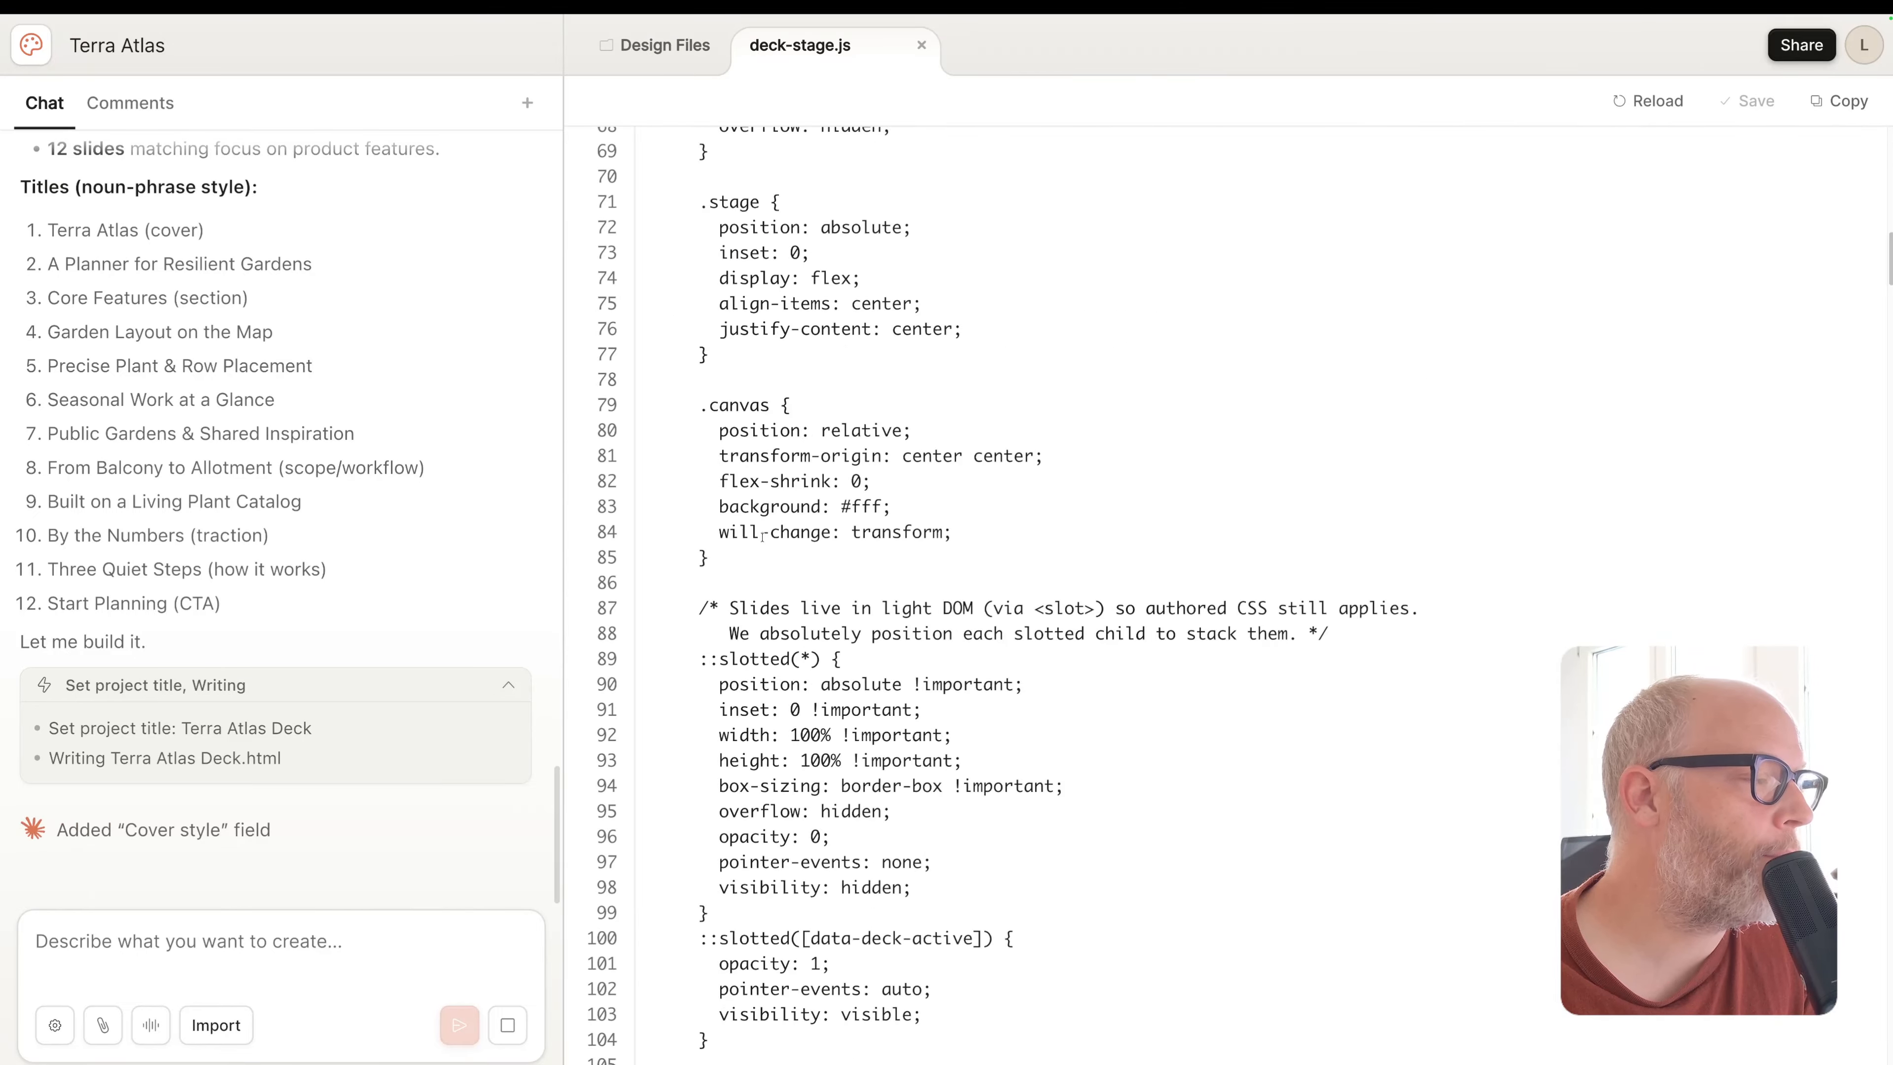
pyautogui.scroll(-20, 761, 534)
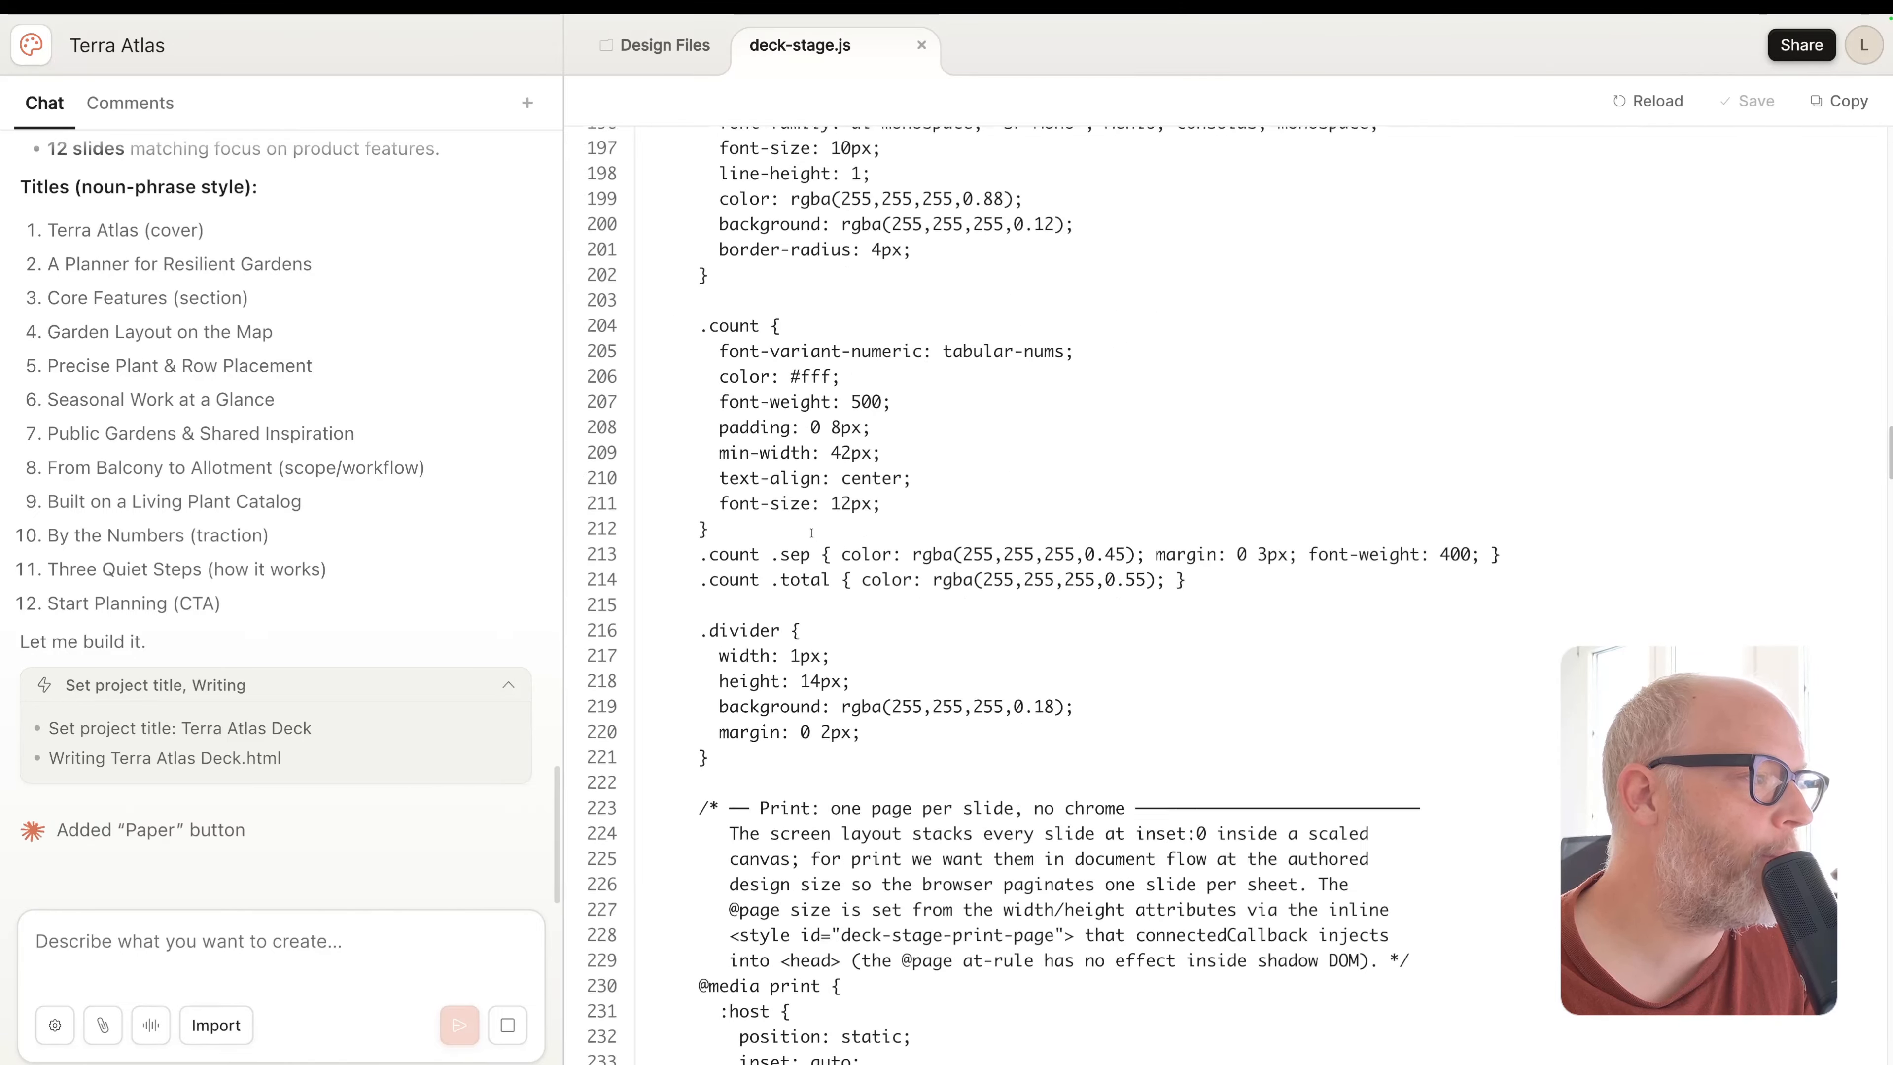
pyautogui.scroll(-20, 798, 517)
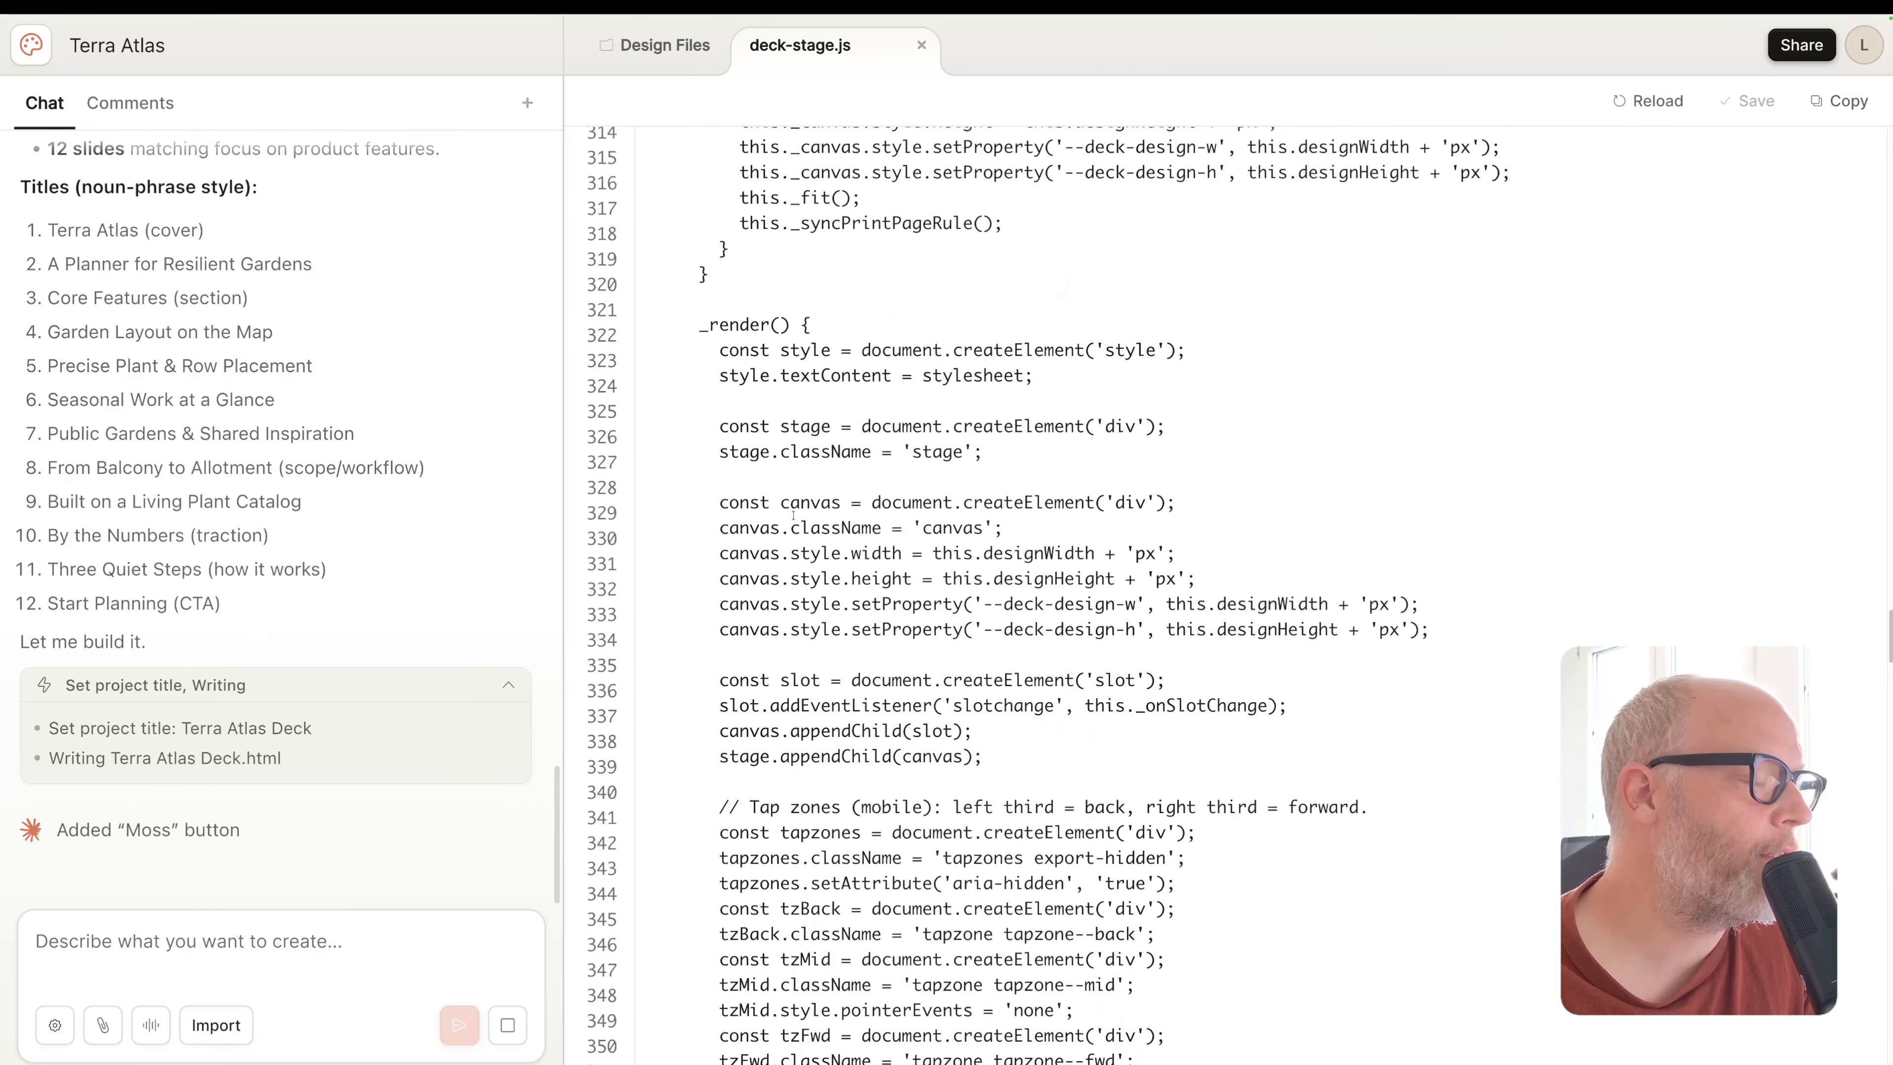
pyautogui.scroll(-20, 790, 513)
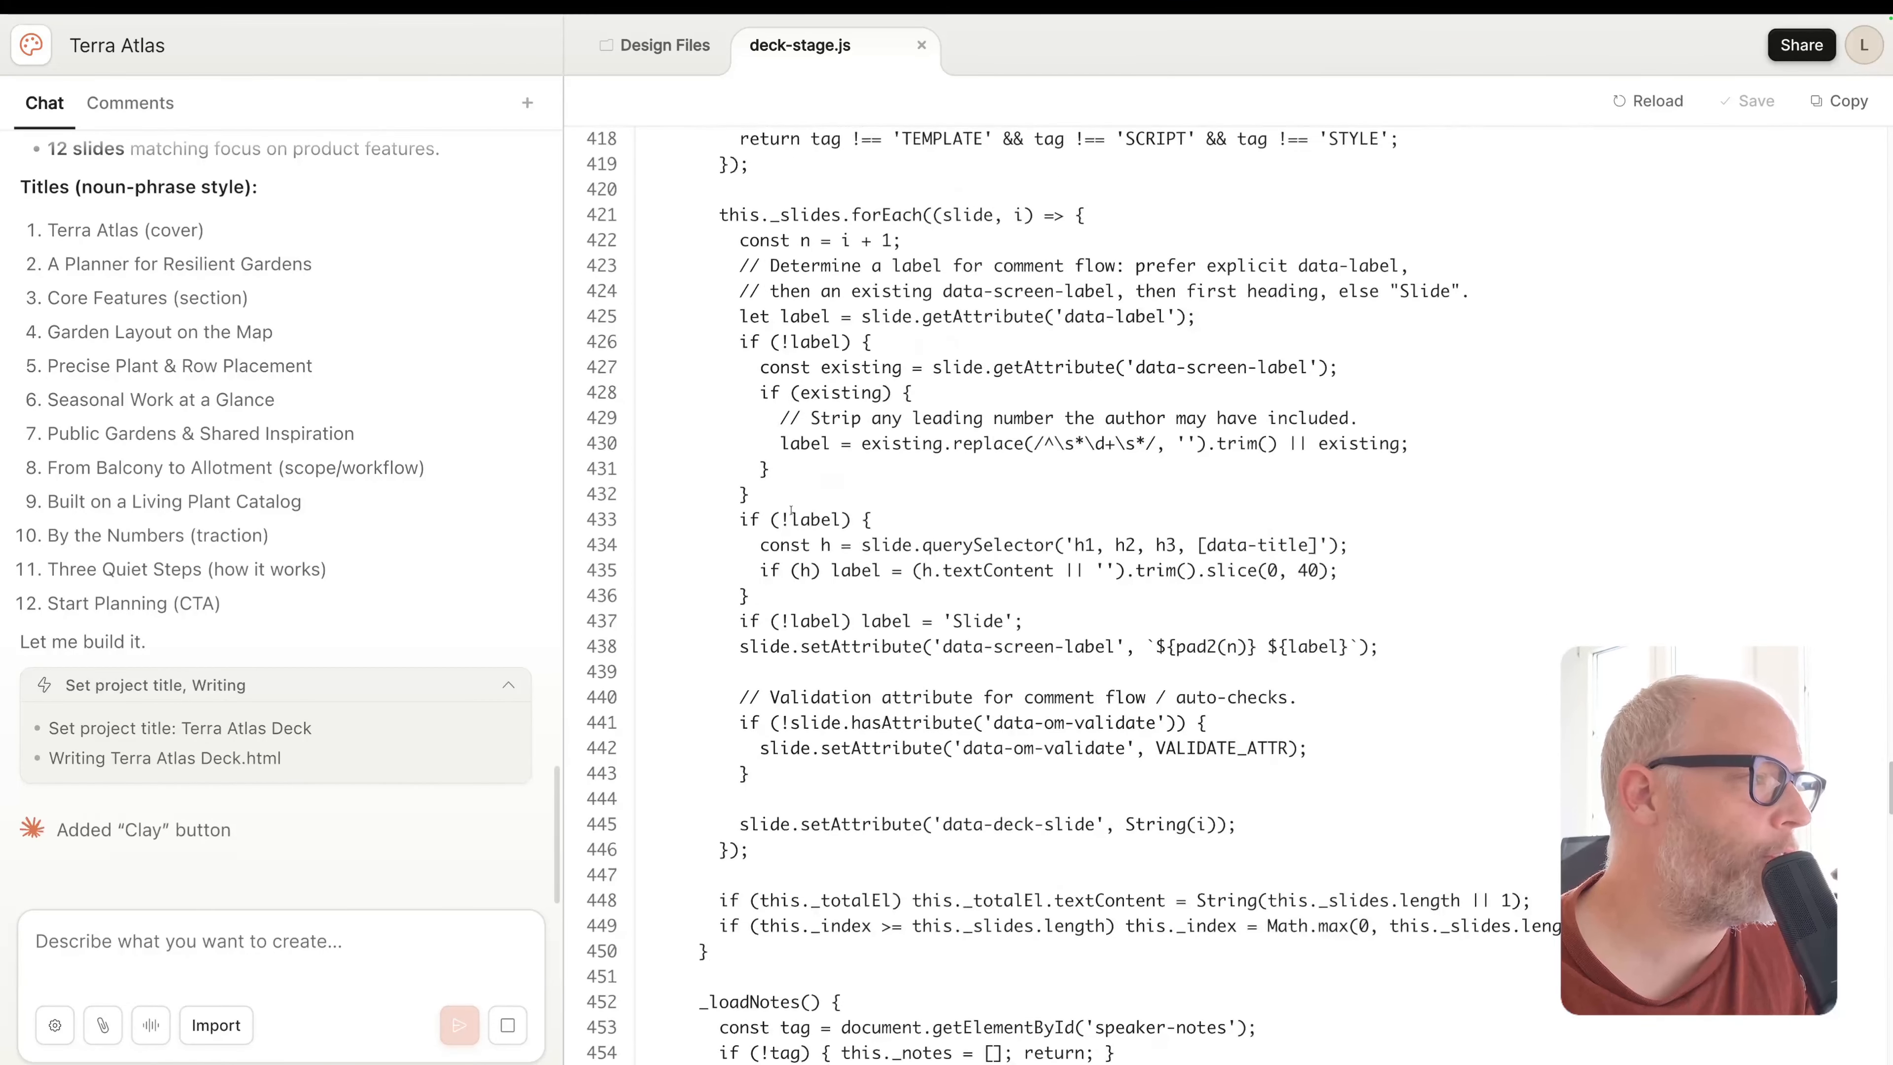
pyautogui.scroll(-20, 808, 522)
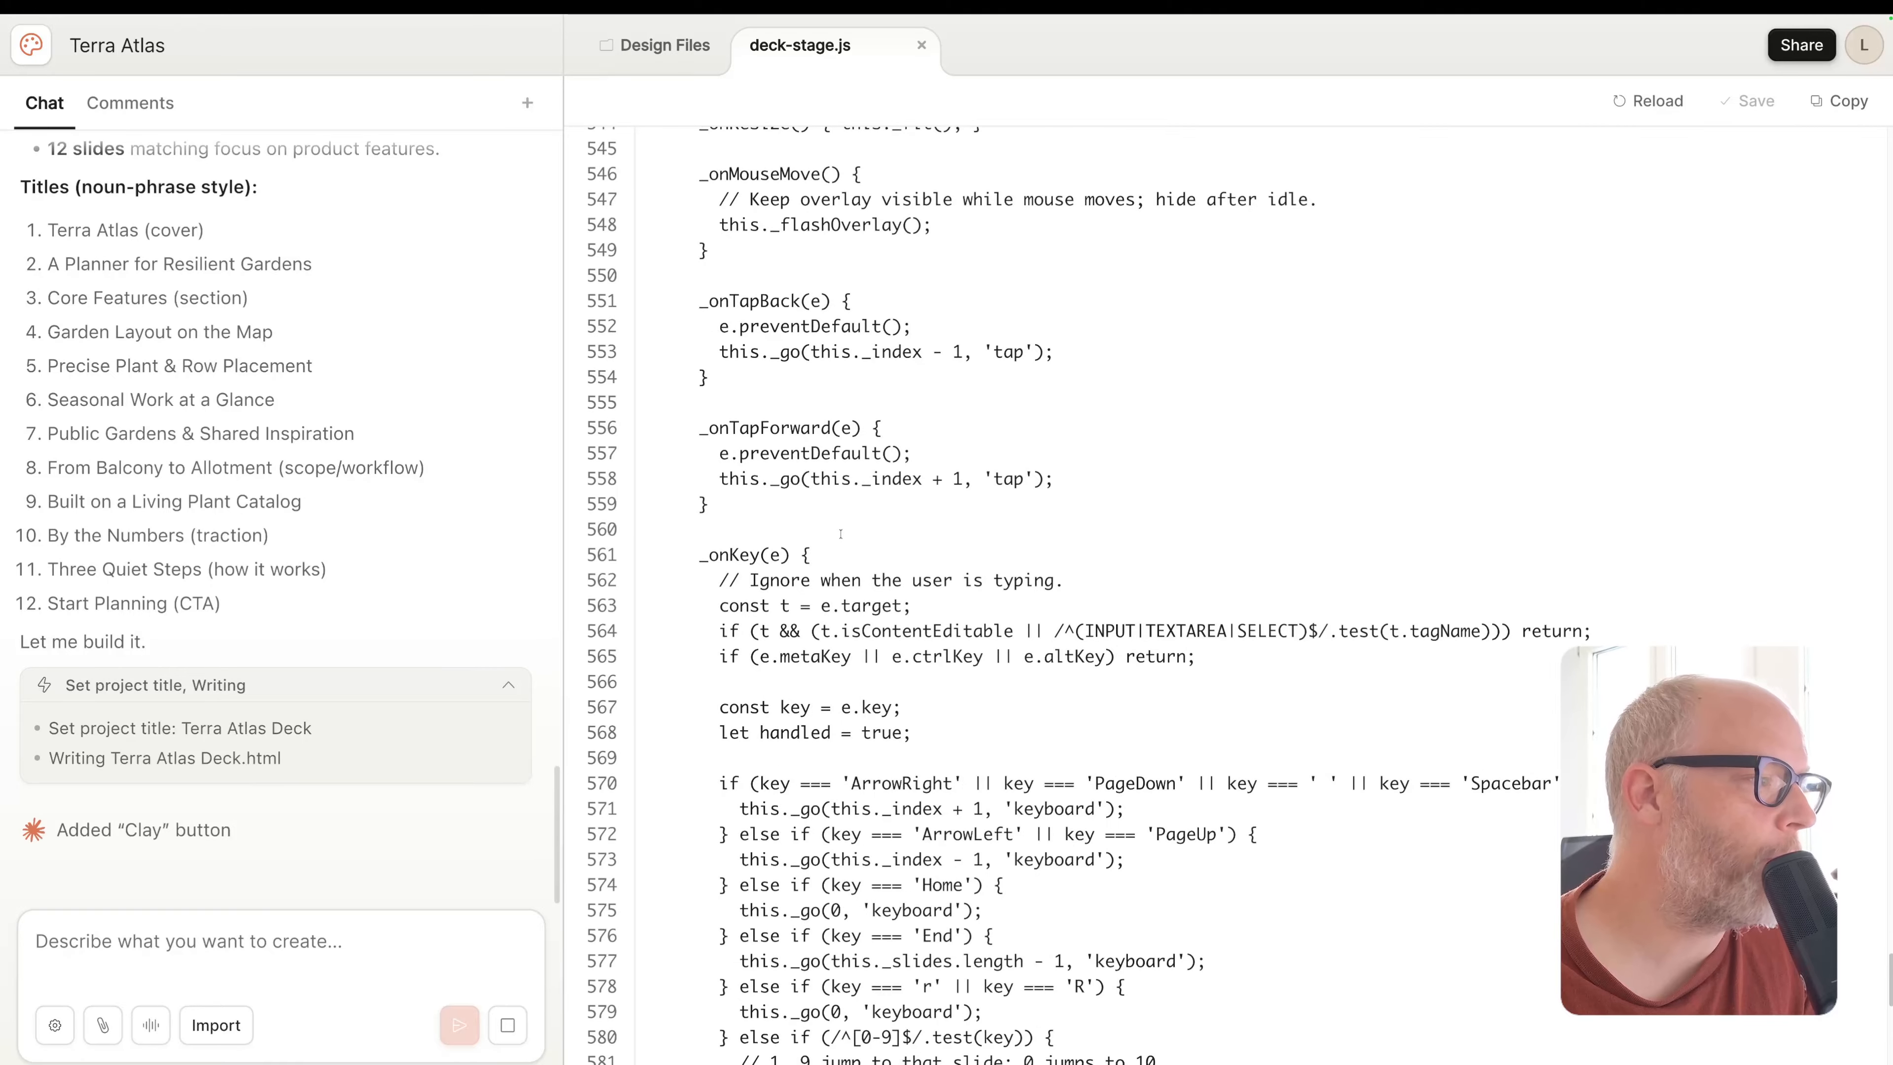
pyautogui.scroll(-4, 849, 541)
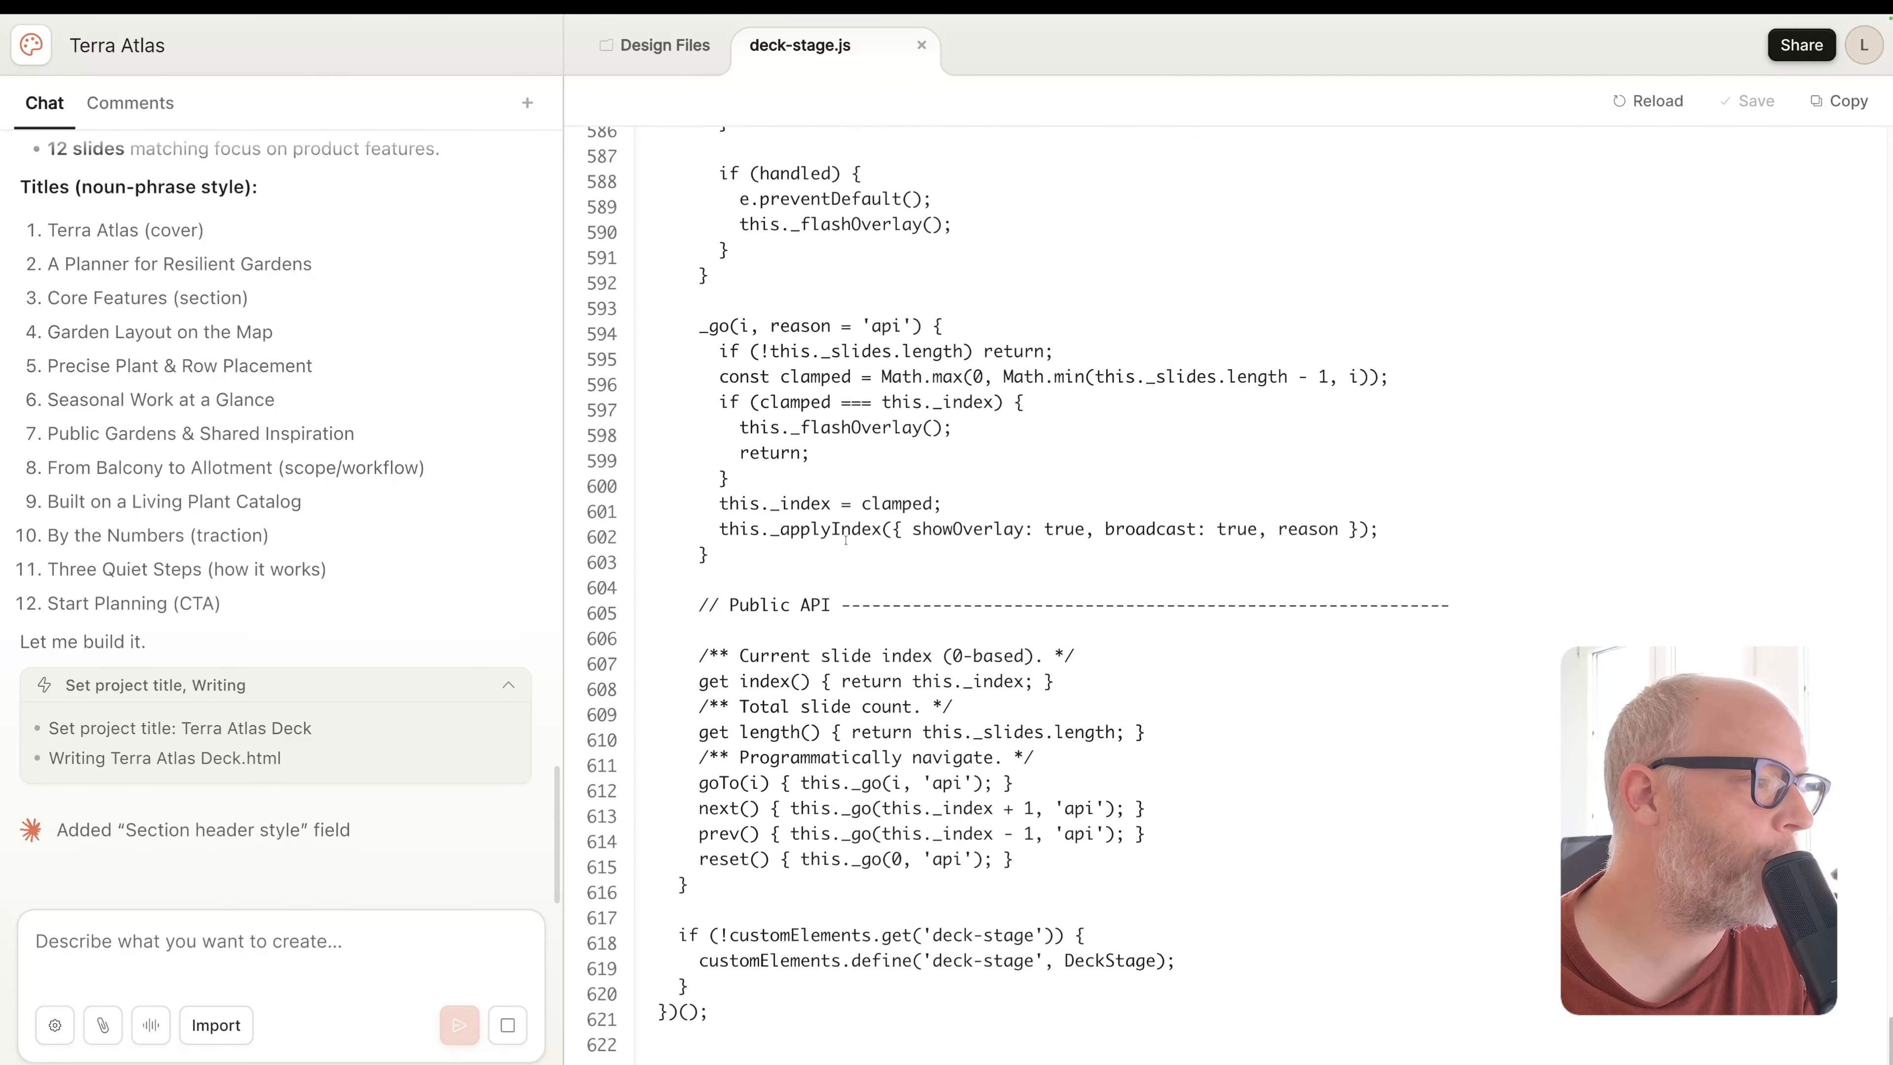
pyautogui.scroll(20, 845, 538)
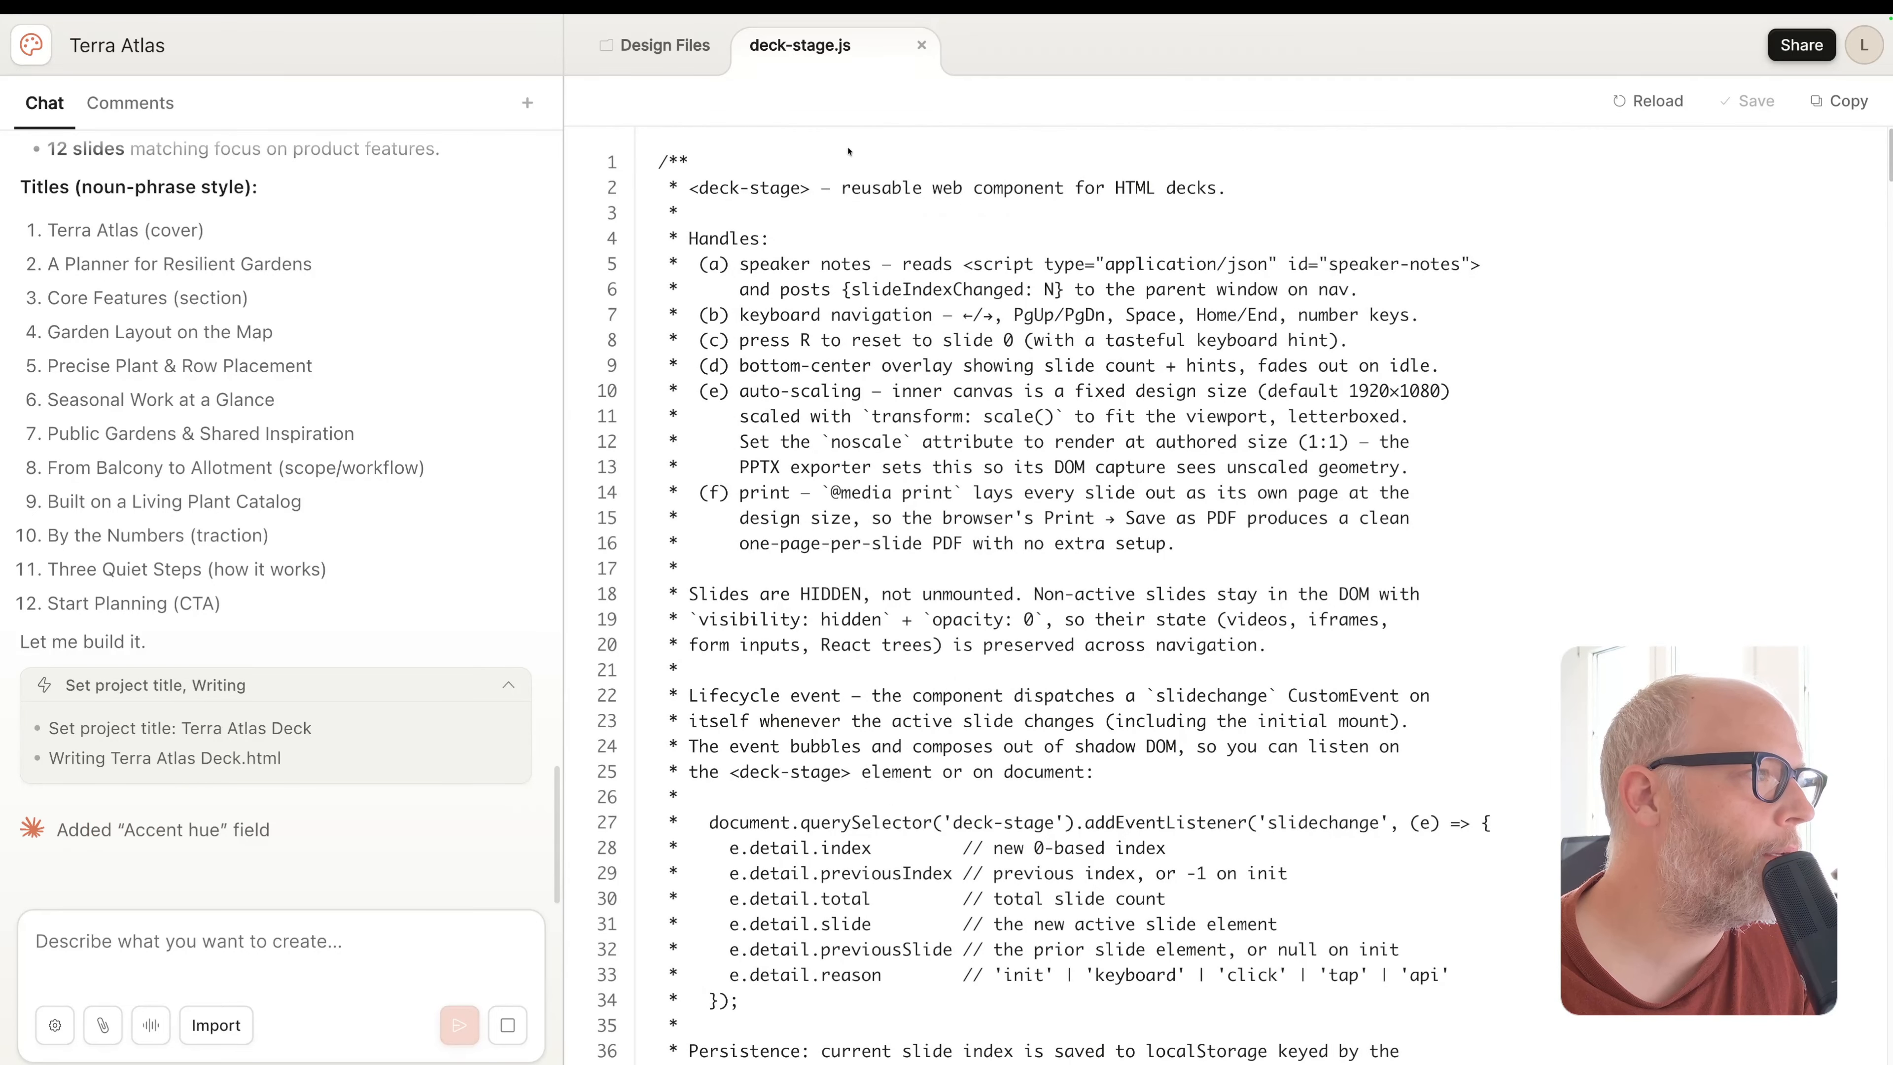
pyautogui.scroll(-20, 823, 583)
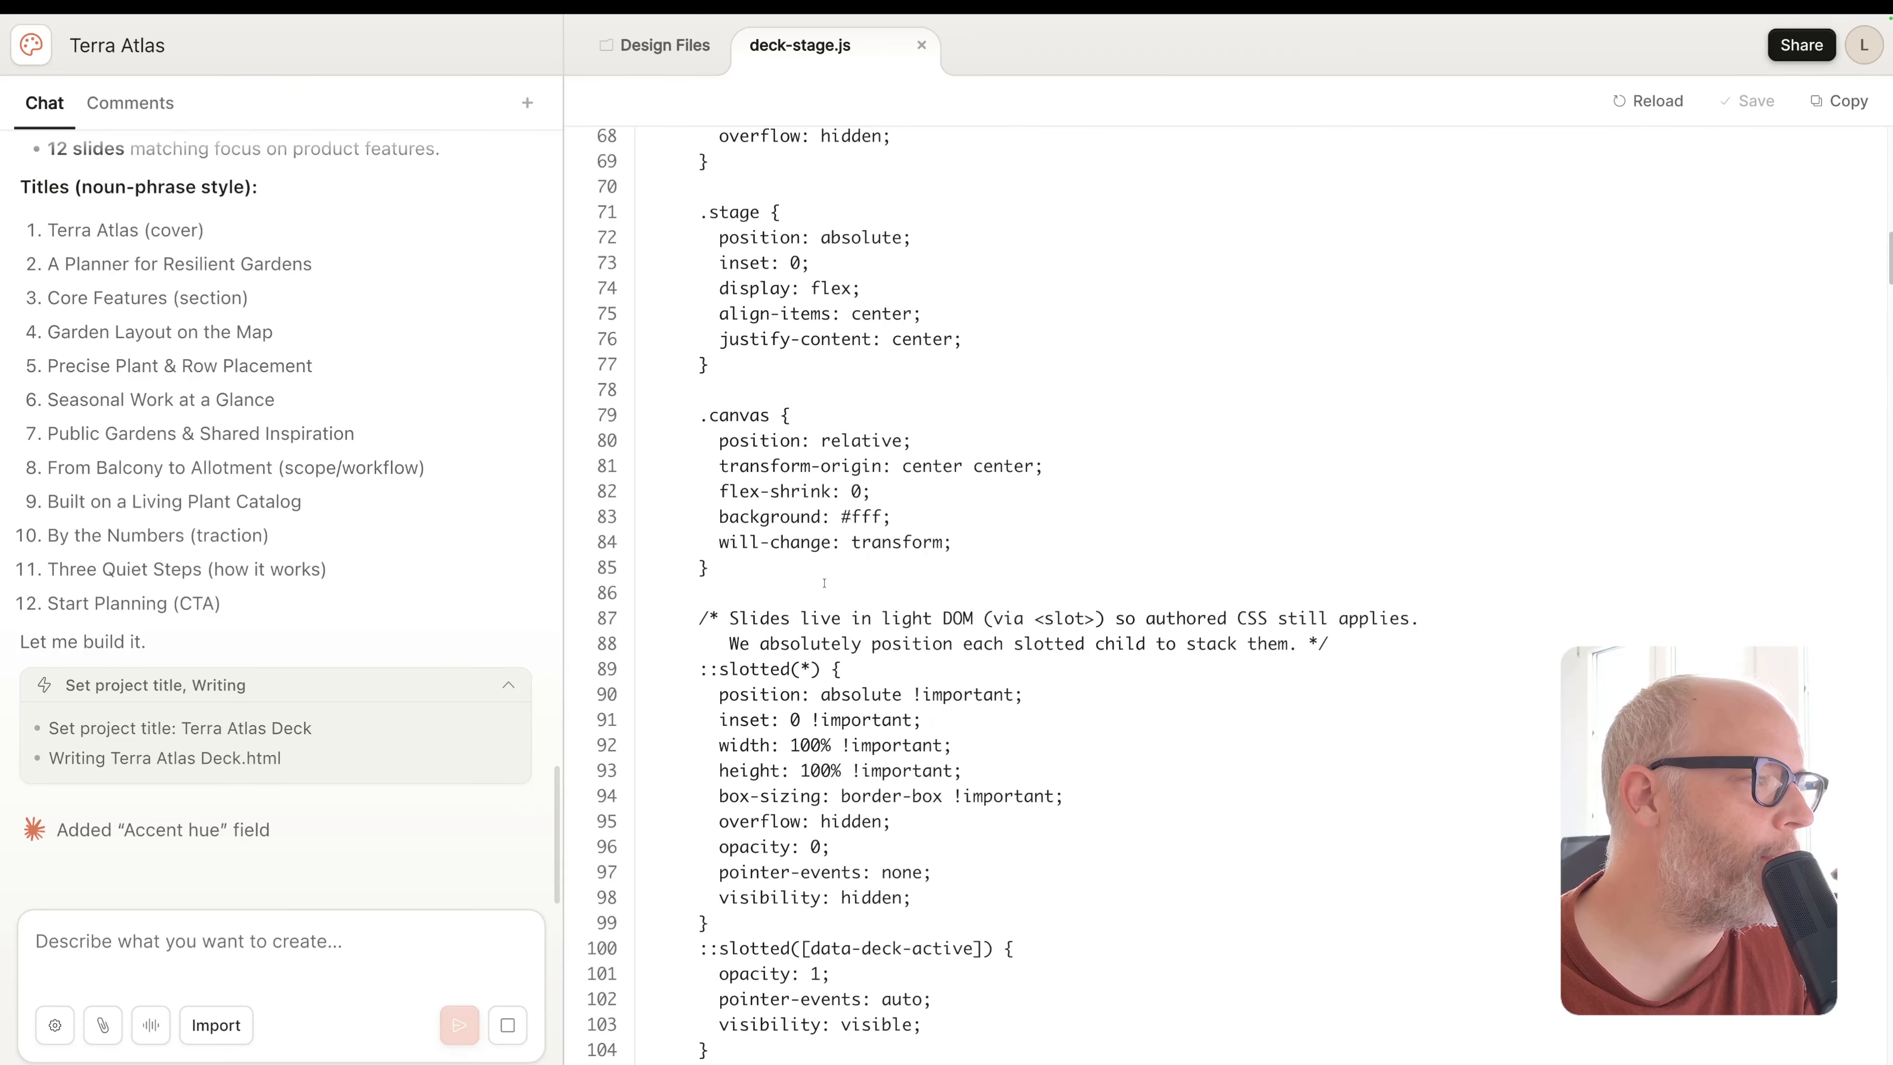
pyautogui.scroll(-20, 822, 582)
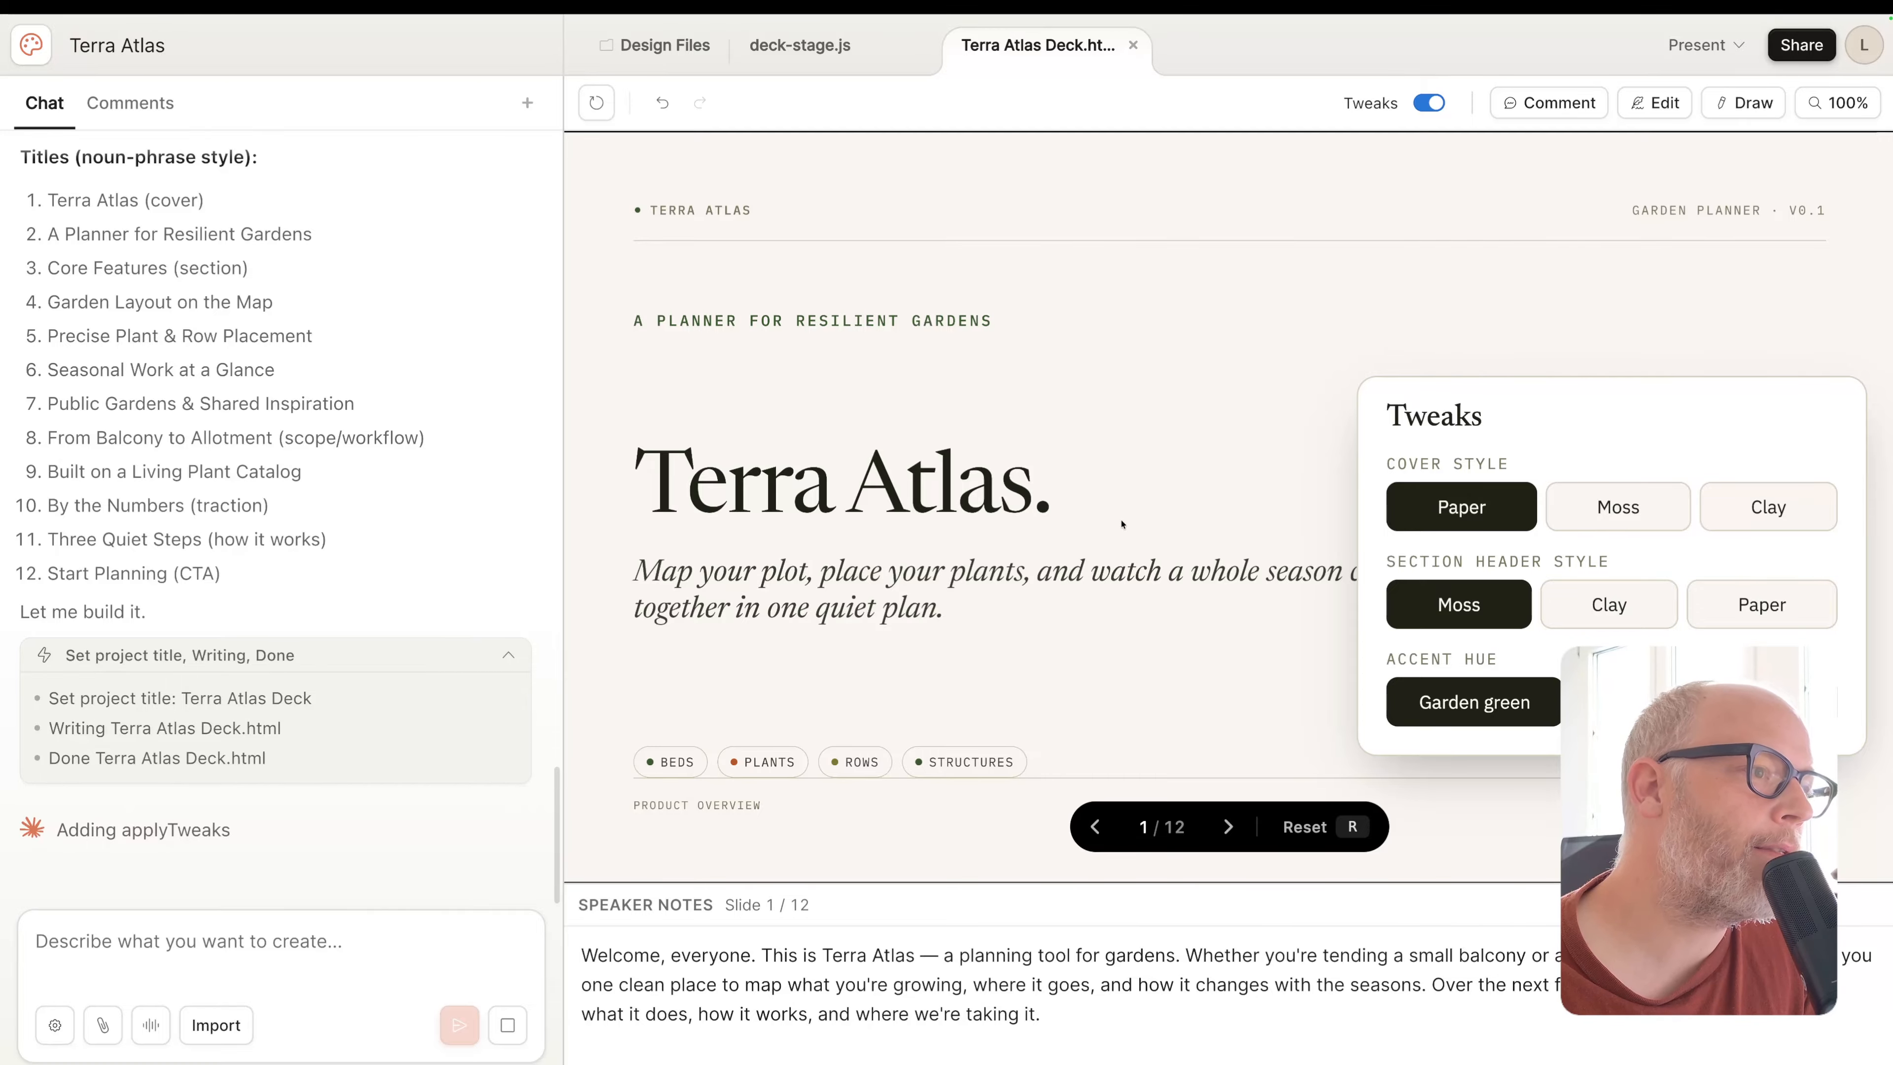
# Try the Moss, Clay and Paper cover styles on the generated deck's cover slide, ending on Clay
pyautogui.click(1597, 509)
pyautogui.click(1739, 515)
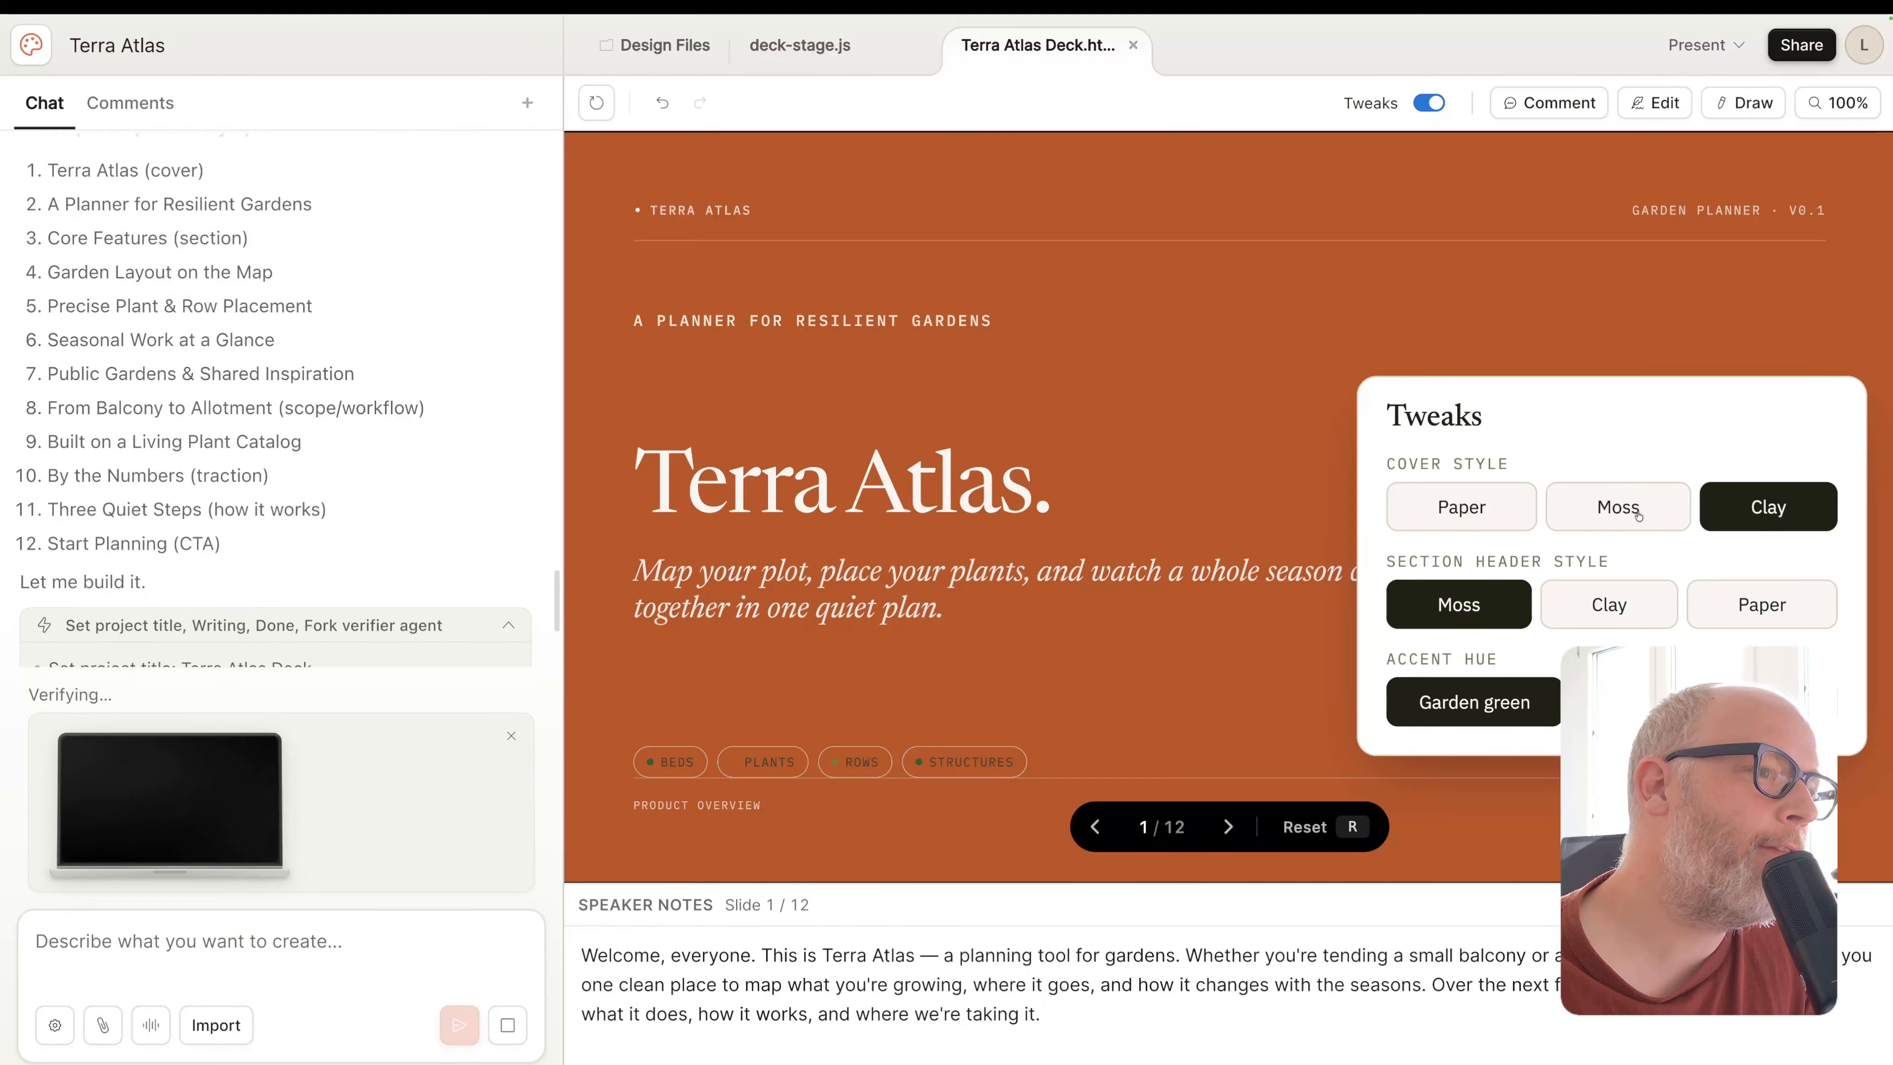
pyautogui.click(1638, 515)
pyautogui.click(1479, 511)
pyautogui.click(1621, 505)
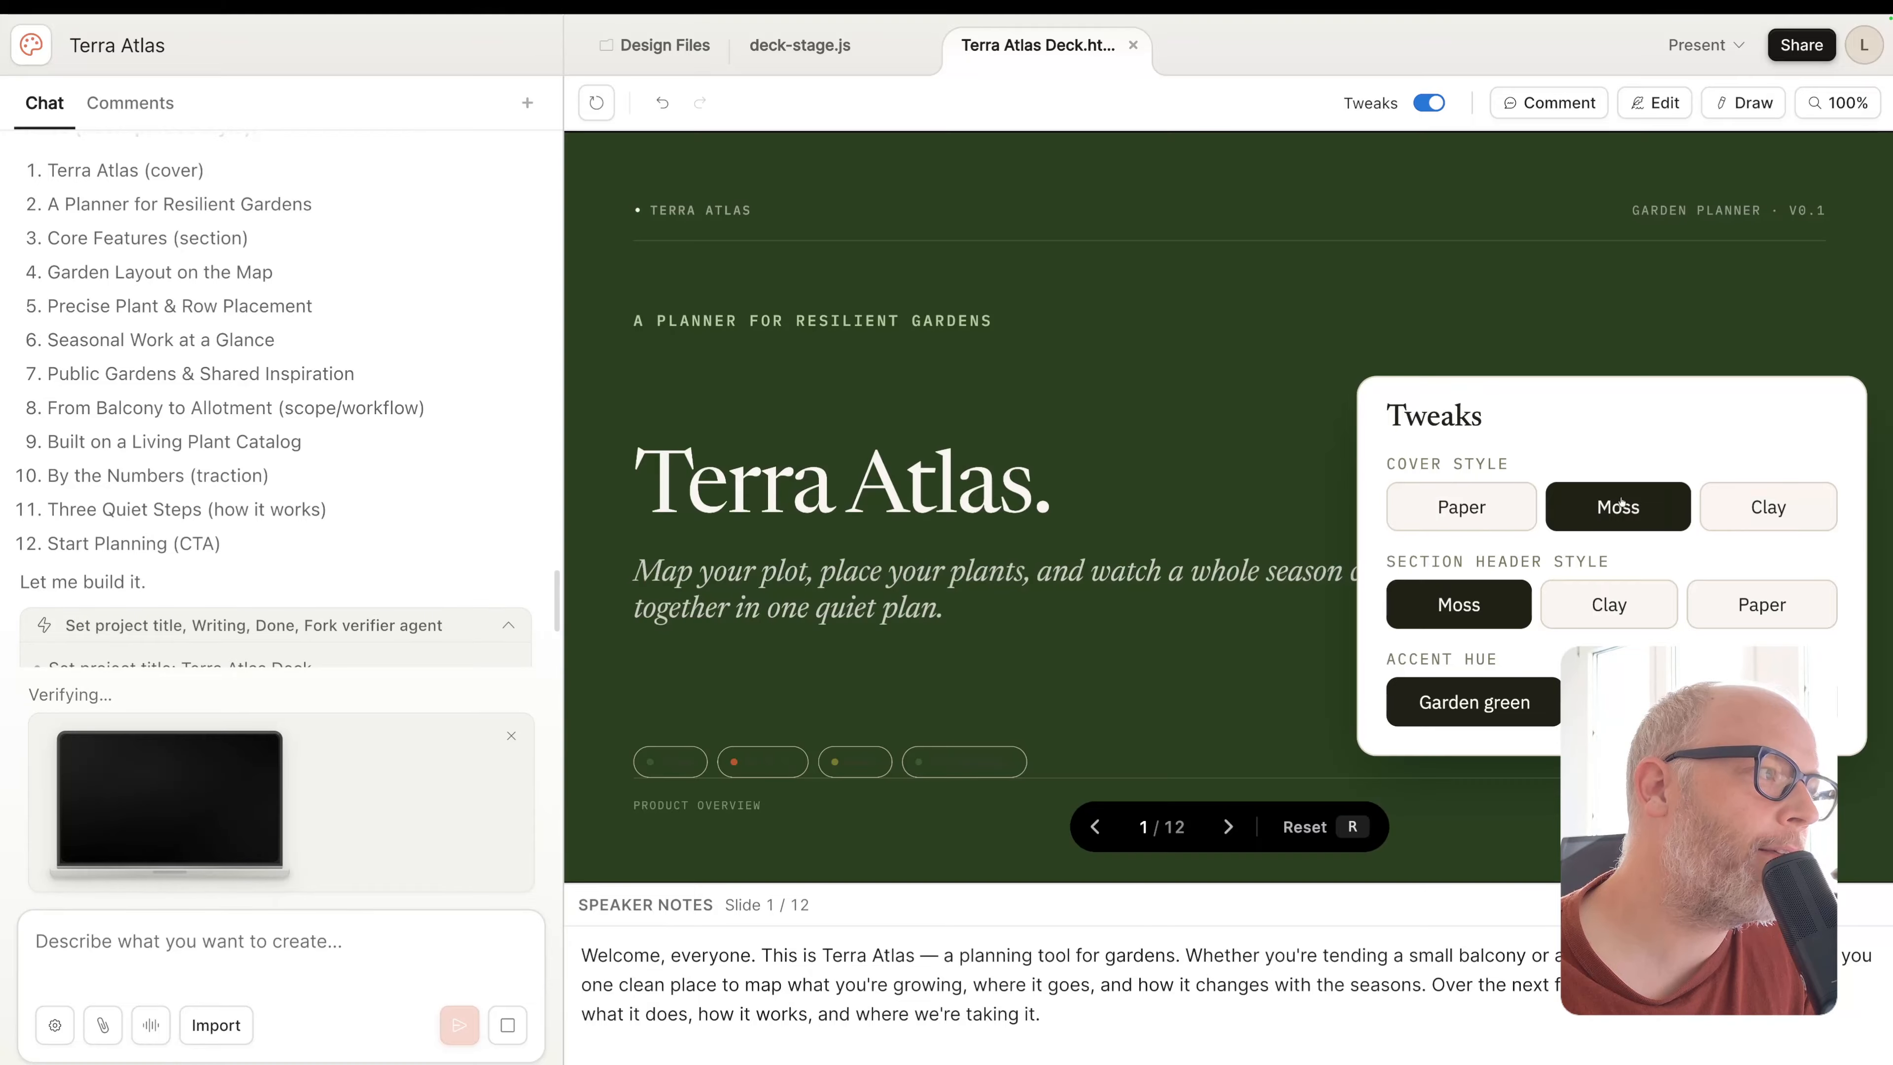
pyautogui.click(1758, 507)
# Try the Paper and Clay section header styles and the other accent hues, returning to Moss and Garden green
pyautogui.click(1759, 605)
pyautogui.click(1606, 604)
pyautogui.click(1484, 619)
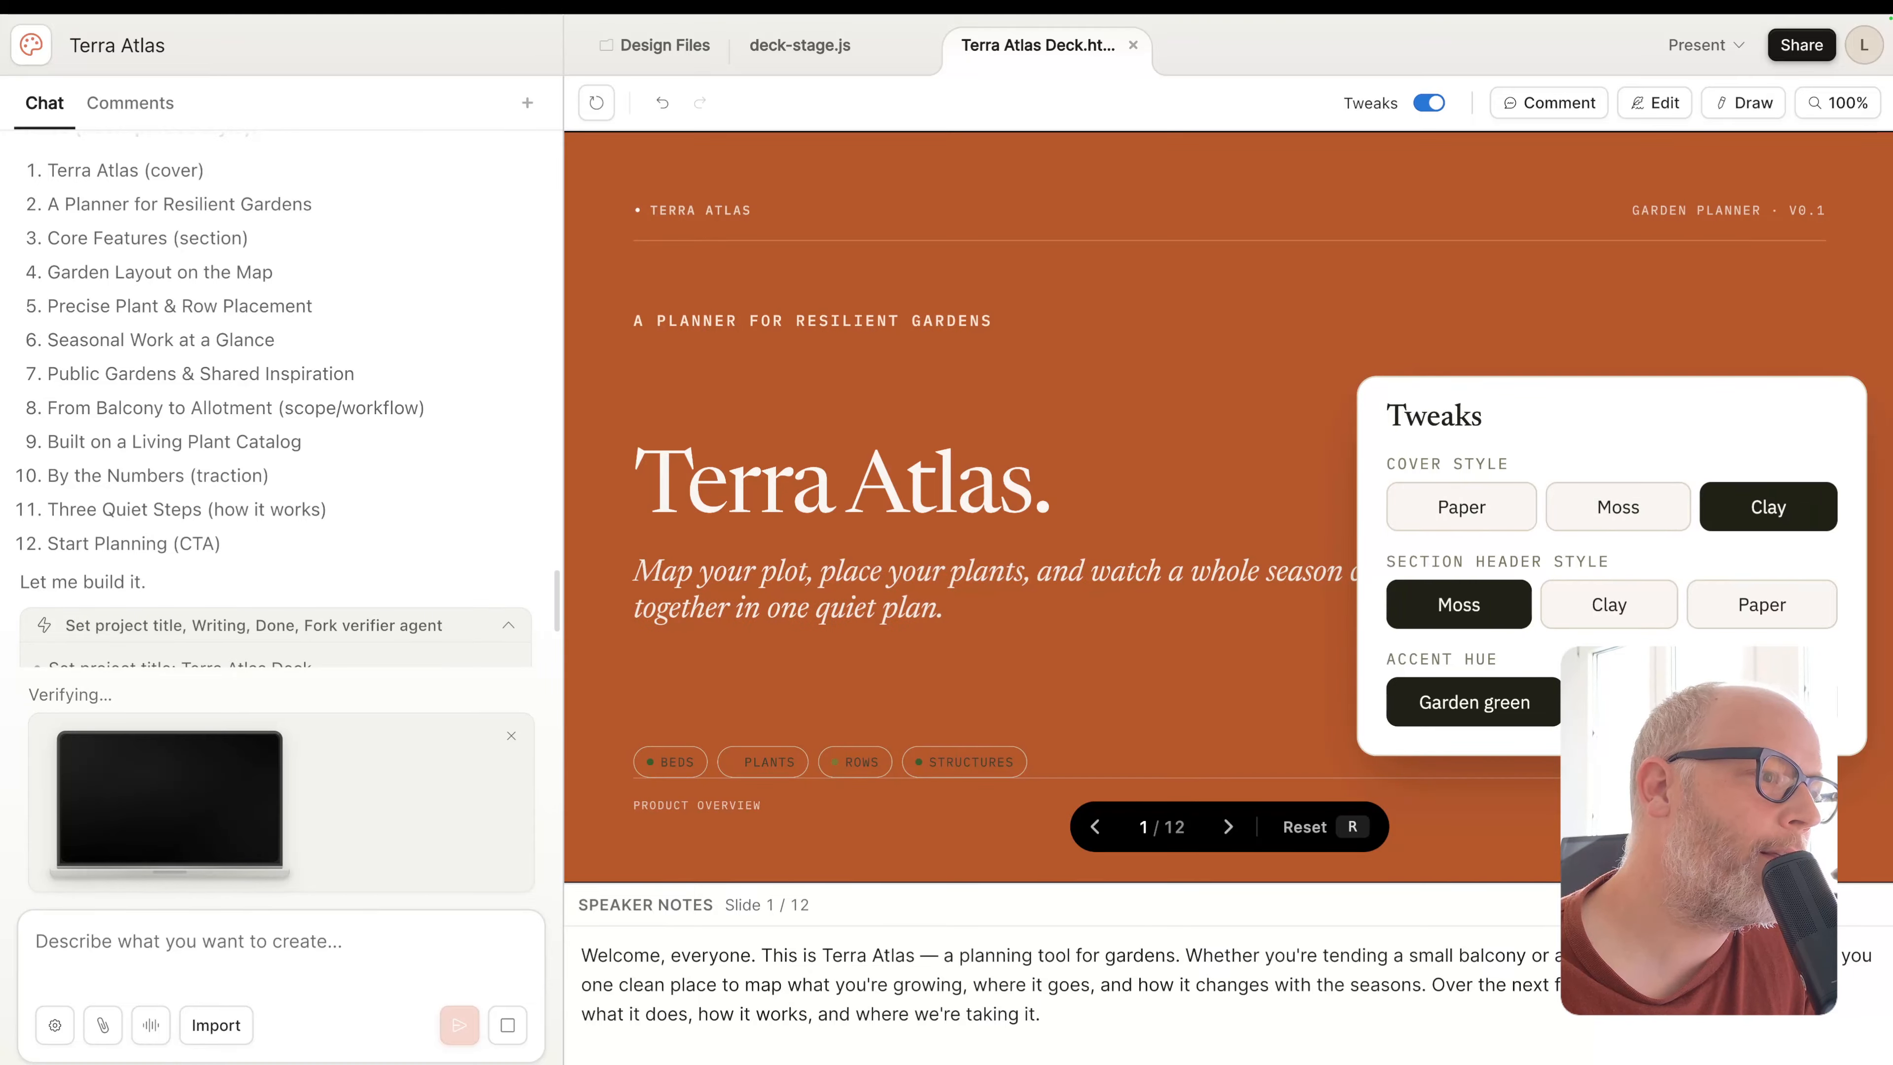
pyautogui.click(1629, 703)
pyautogui.click(1762, 702)
pyautogui.click(1498, 709)
# Switch the cover style between Paper and Moss, ending on Paper, and hide and reshow the Tweaks
pyautogui.click(1479, 505)
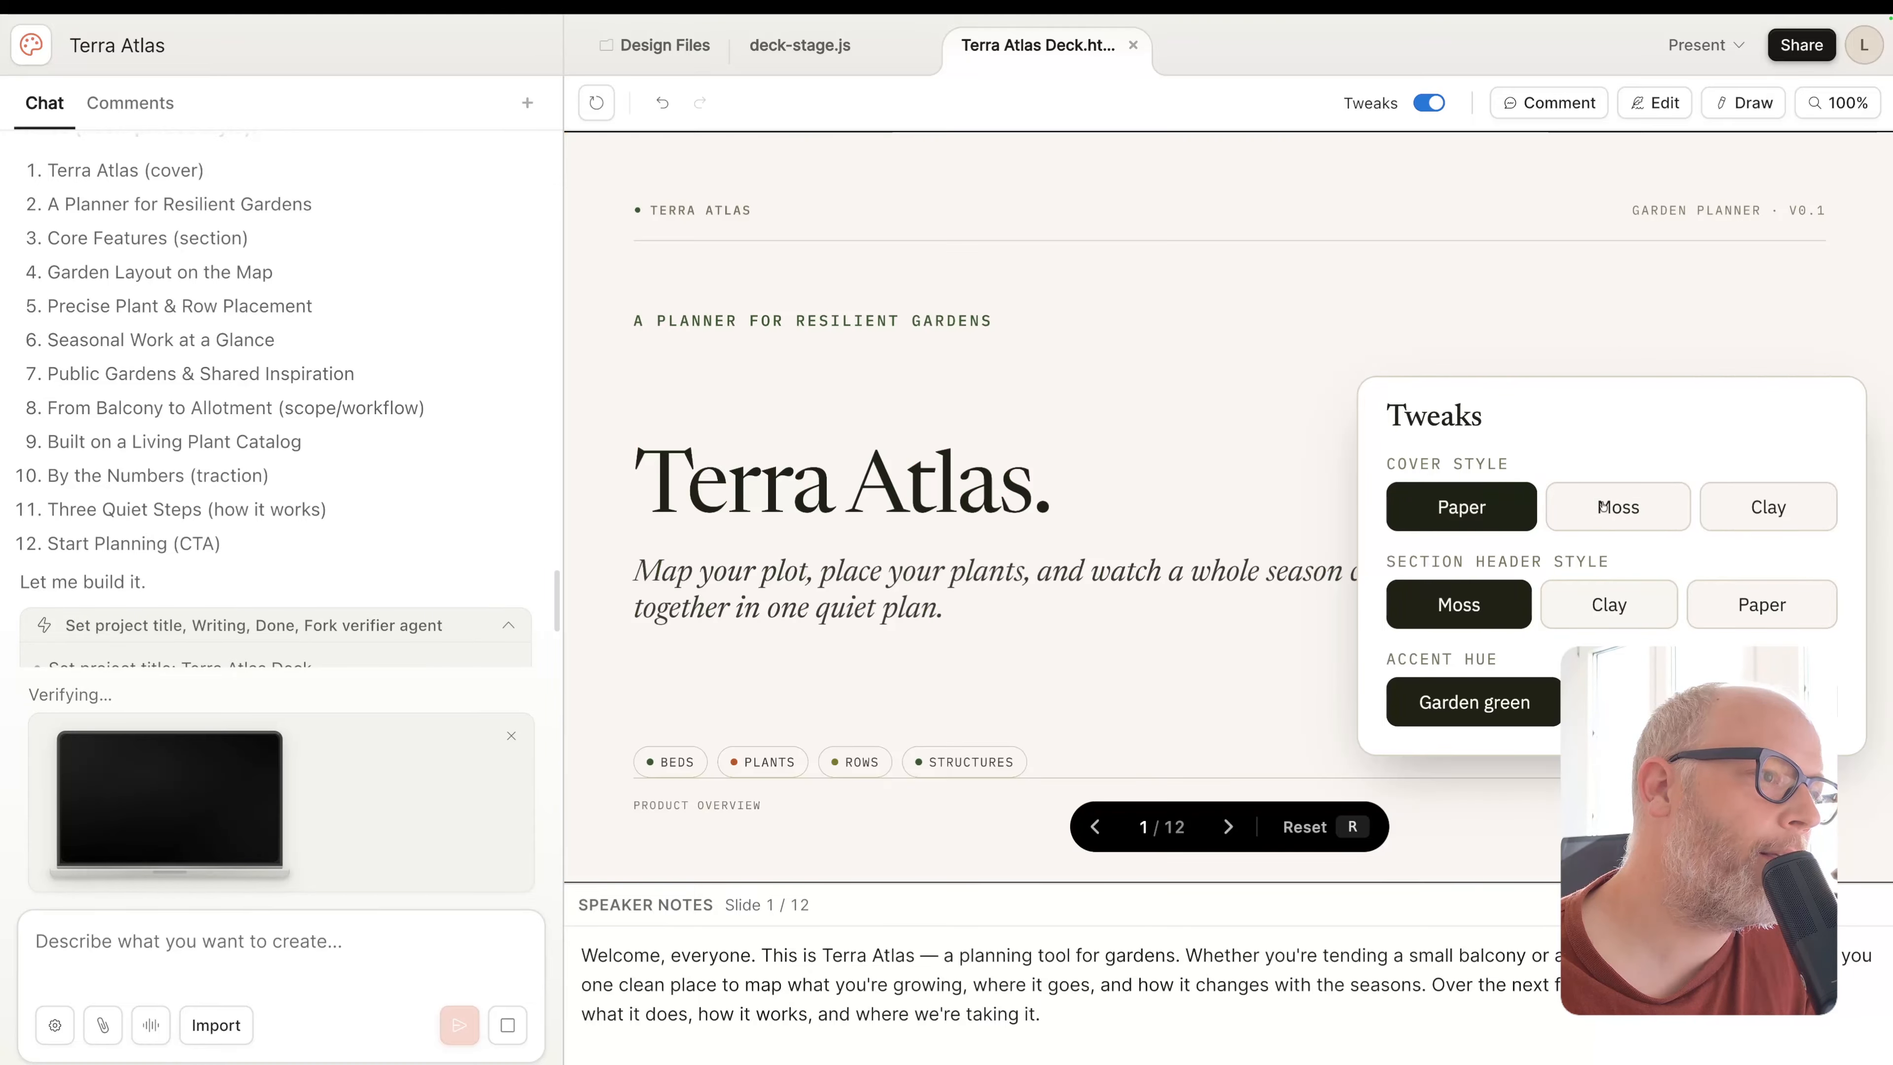
pyautogui.click(1610, 507)
pyautogui.click(1460, 507)
pyautogui.click(1427, 103)
pyautogui.click(1423, 104)
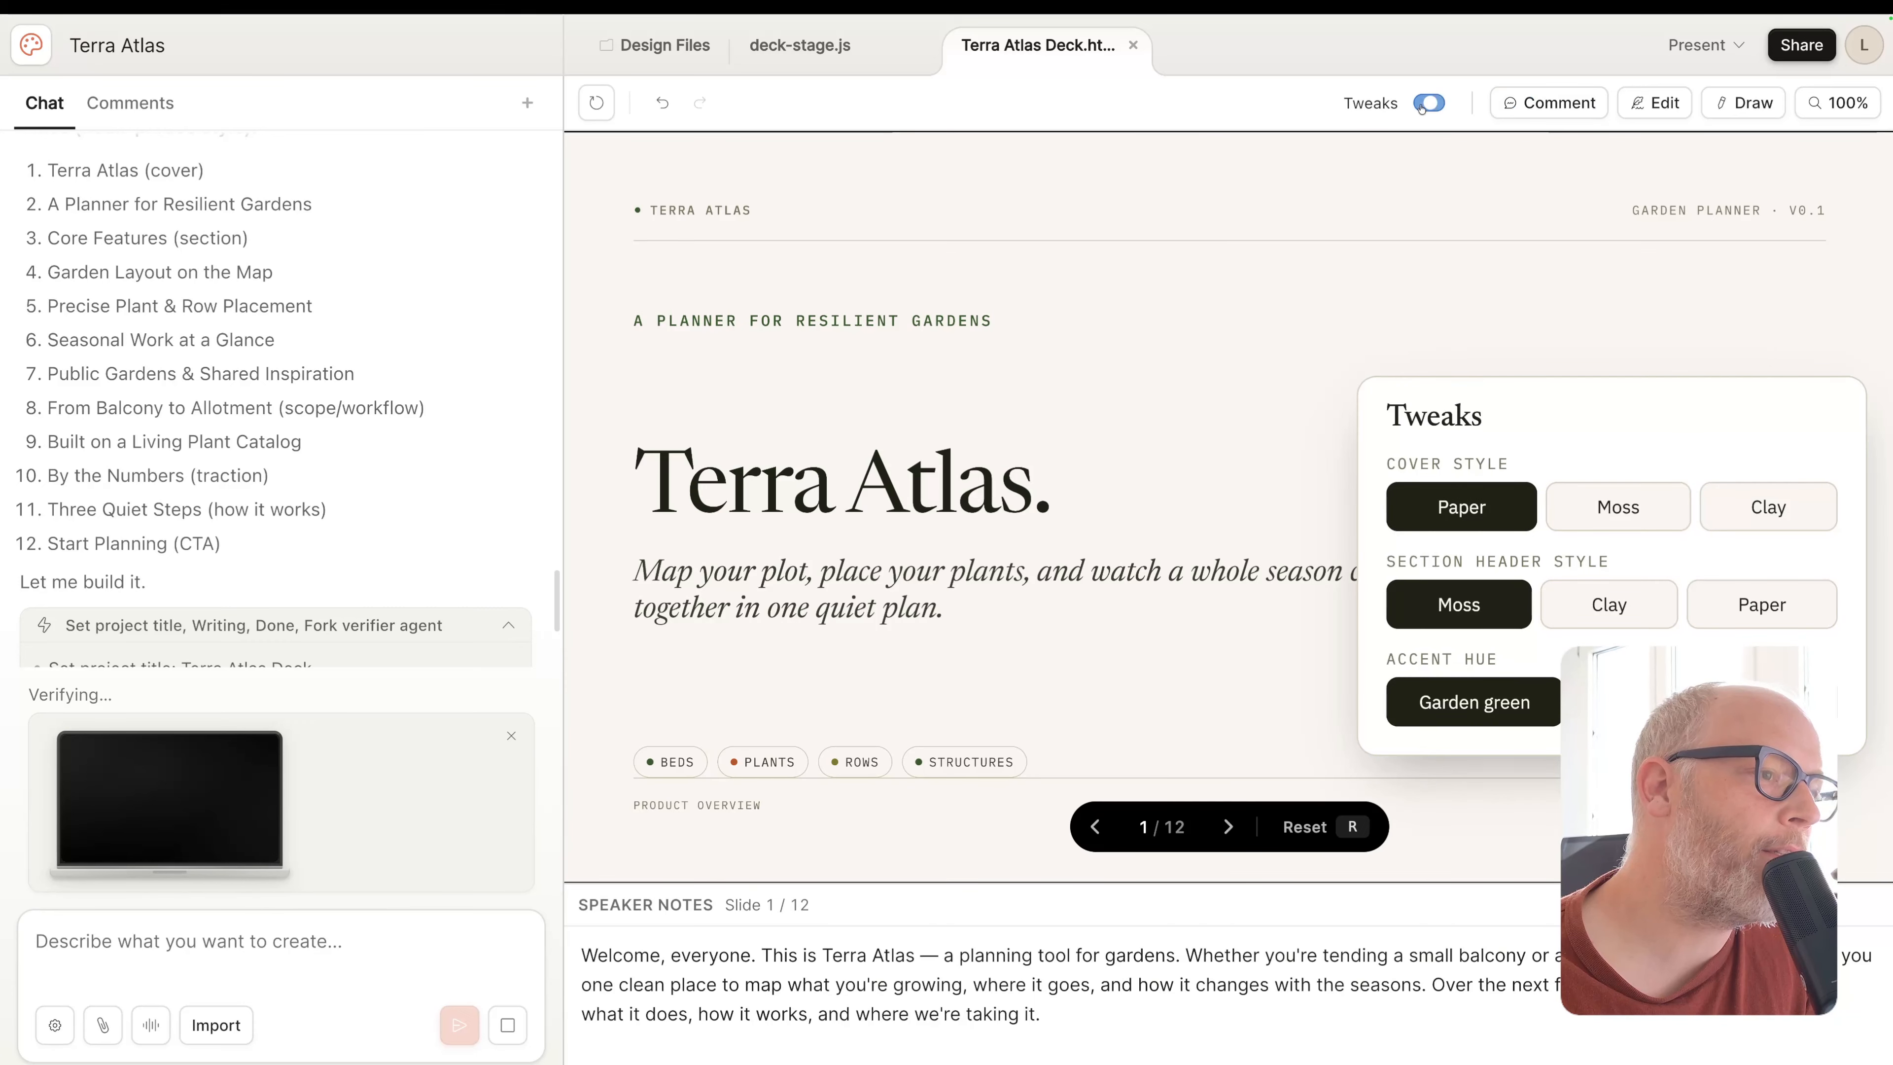
# Set both the cover style and the section header style to Clay, trying the other options along the way
pyautogui.click(1640, 509)
pyautogui.click(1750, 516)
pyautogui.click(1750, 626)
pyautogui.click(1602, 623)
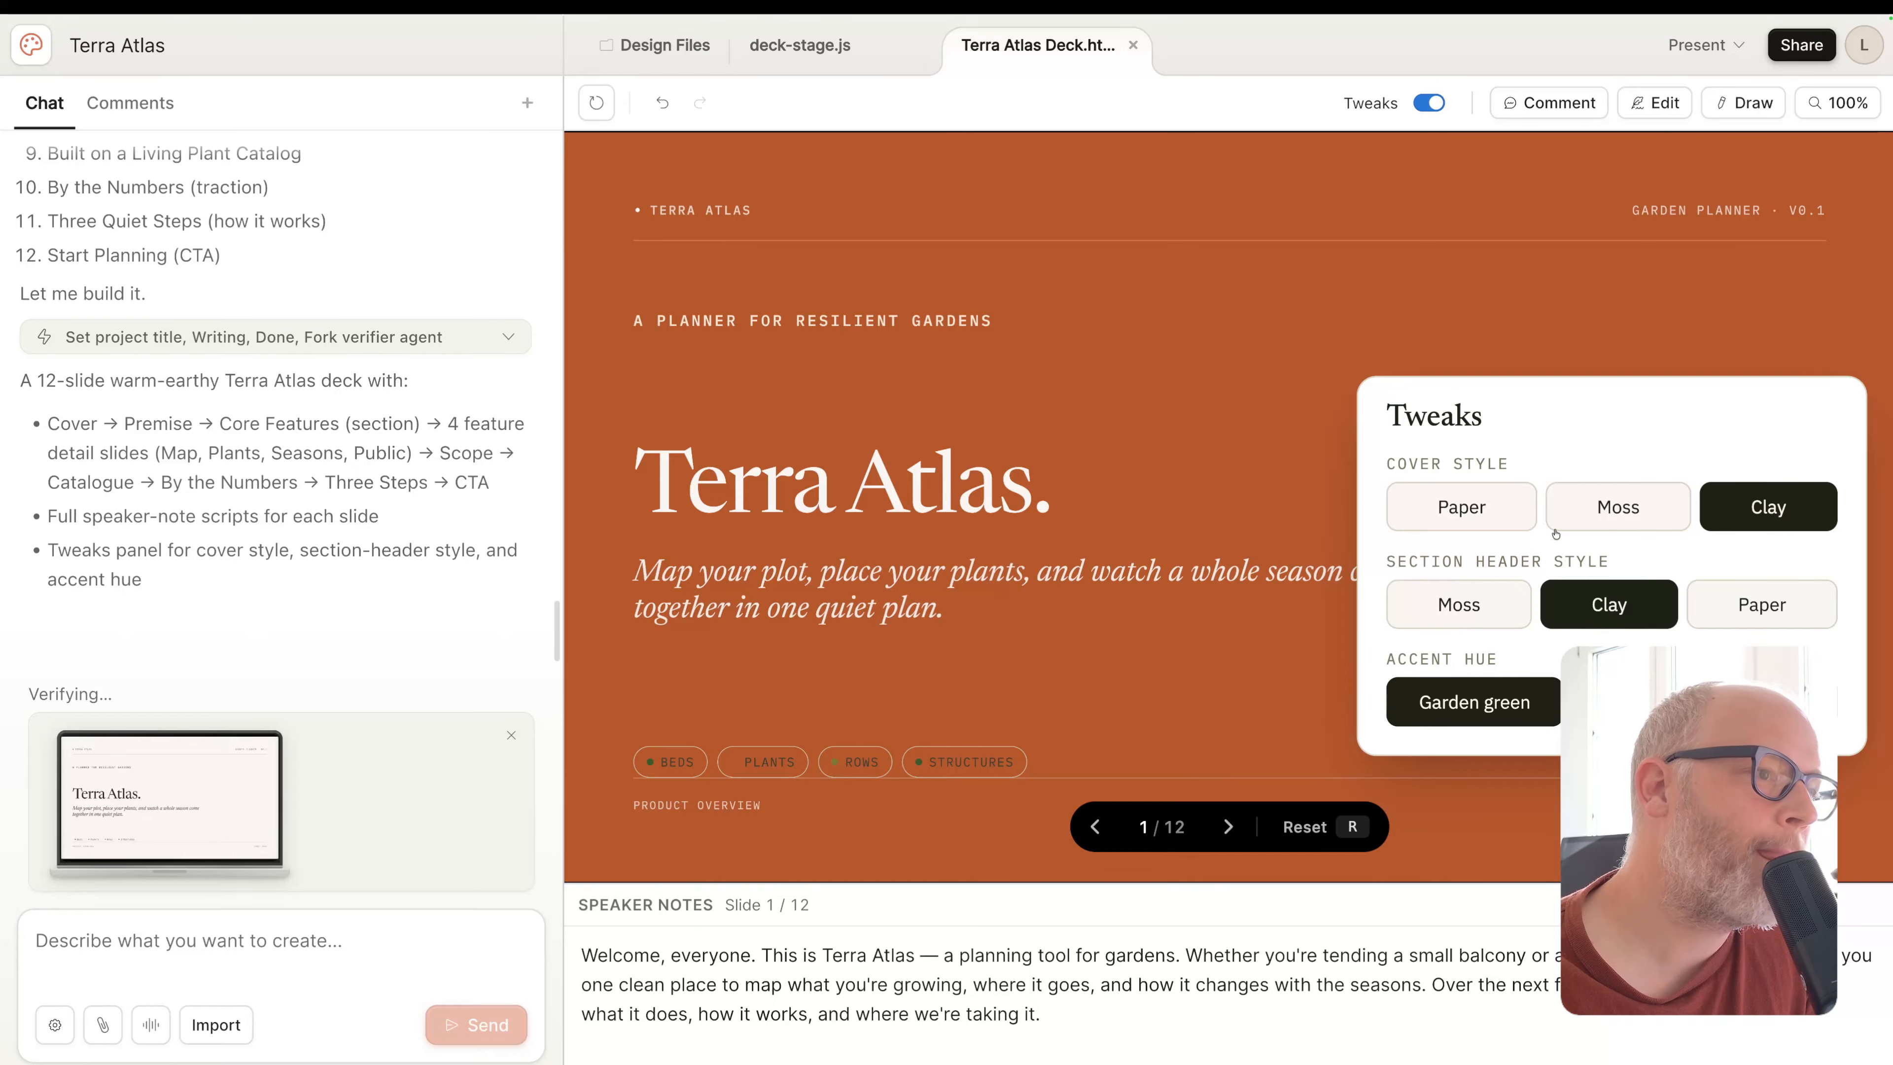
# Compare the Paper and Moss cover styles, leave the cover on Moss and hide the Tweaks
pyautogui.click(1460, 515)
pyautogui.click(1625, 522)
pyautogui.click(1460, 515)
pyautogui.click(1636, 531)
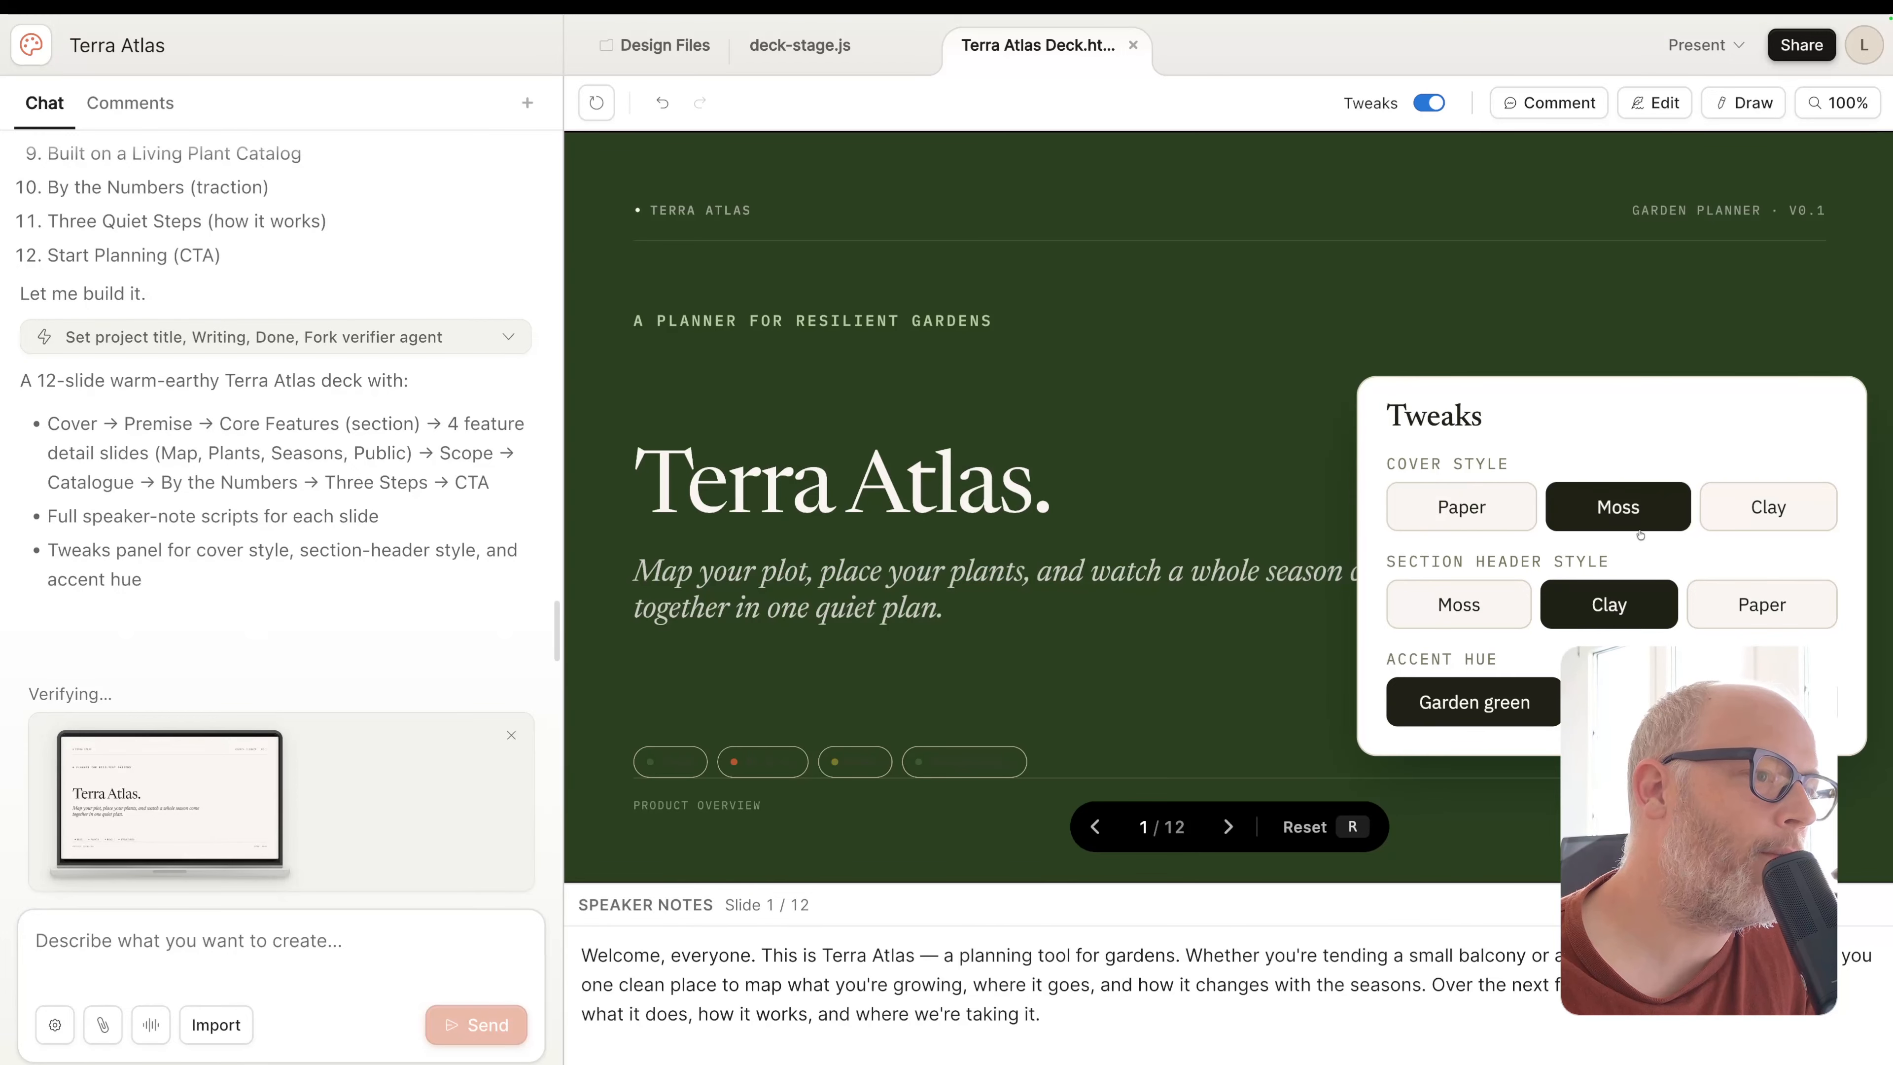
pyautogui.click(1428, 102)
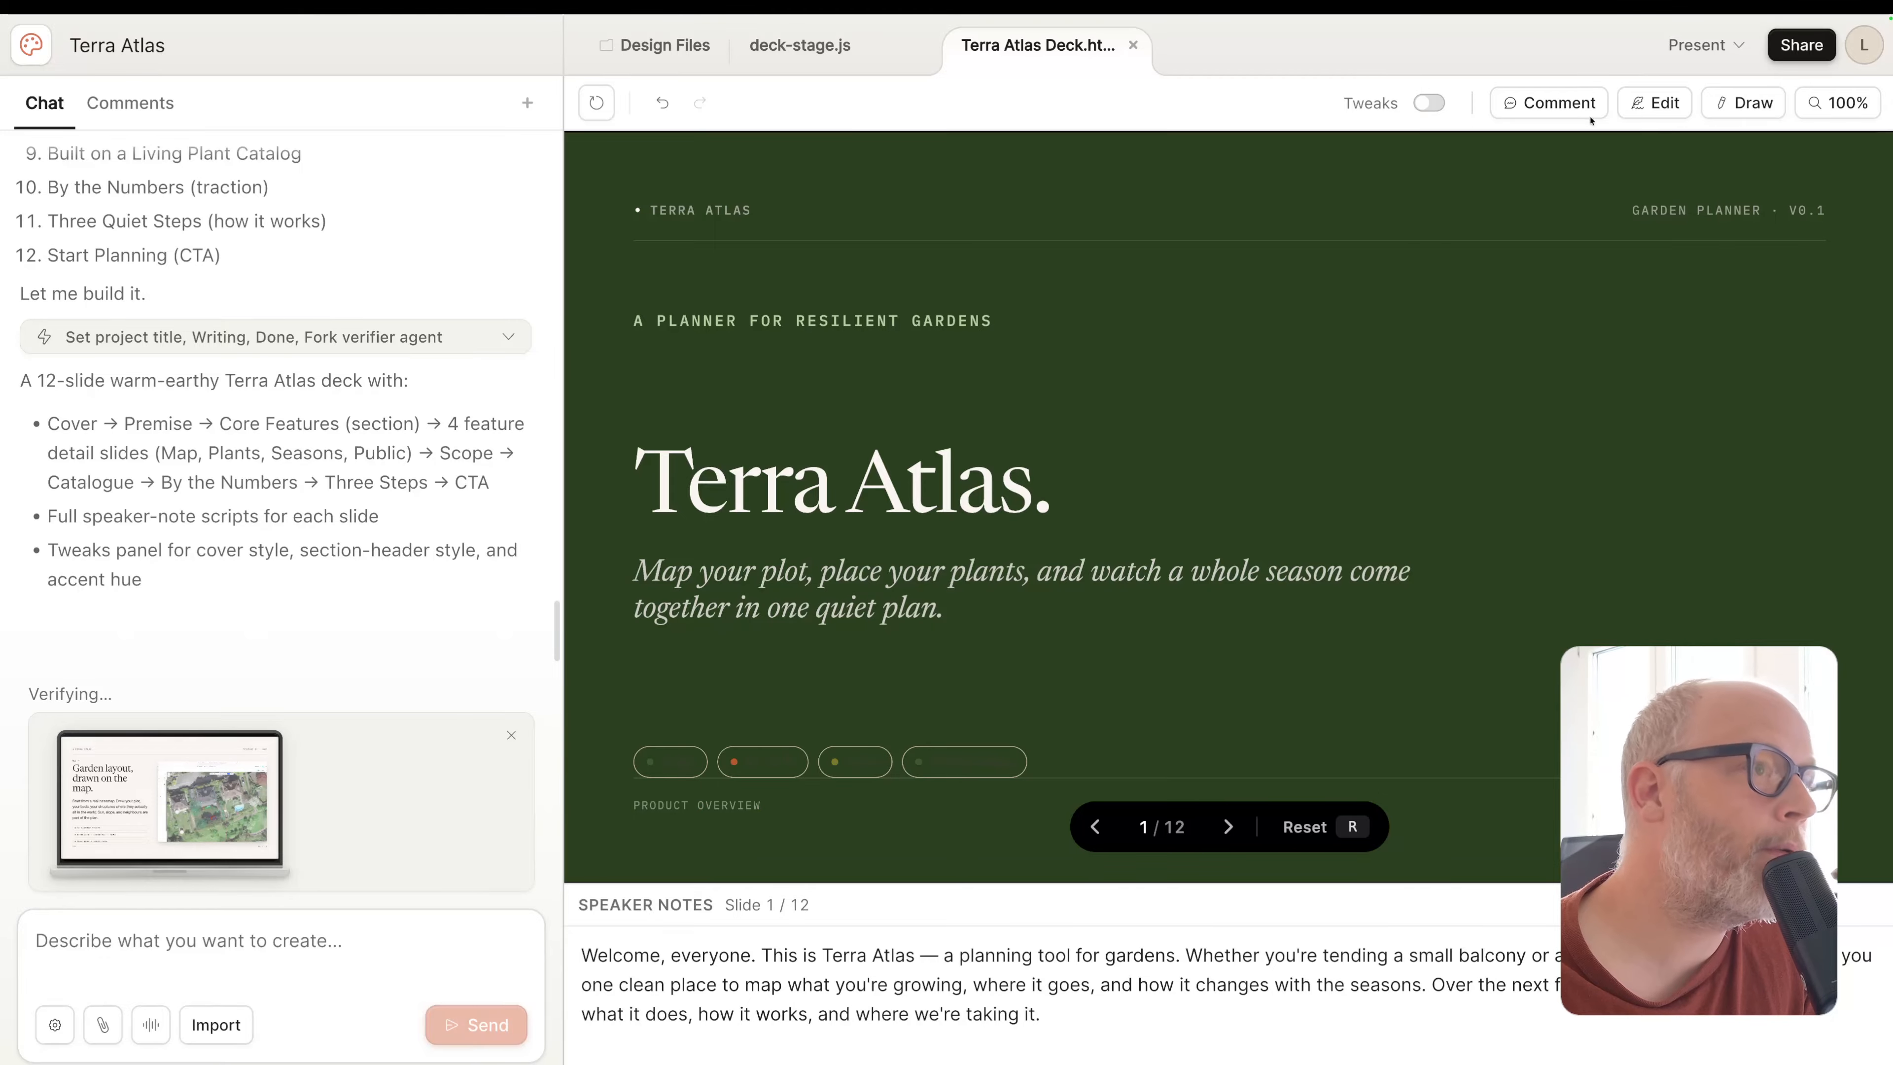
# Show the Tweaks again, set the cover style to Paper and hide them
pyautogui.click(1430, 103)
pyautogui.click(1449, 509)
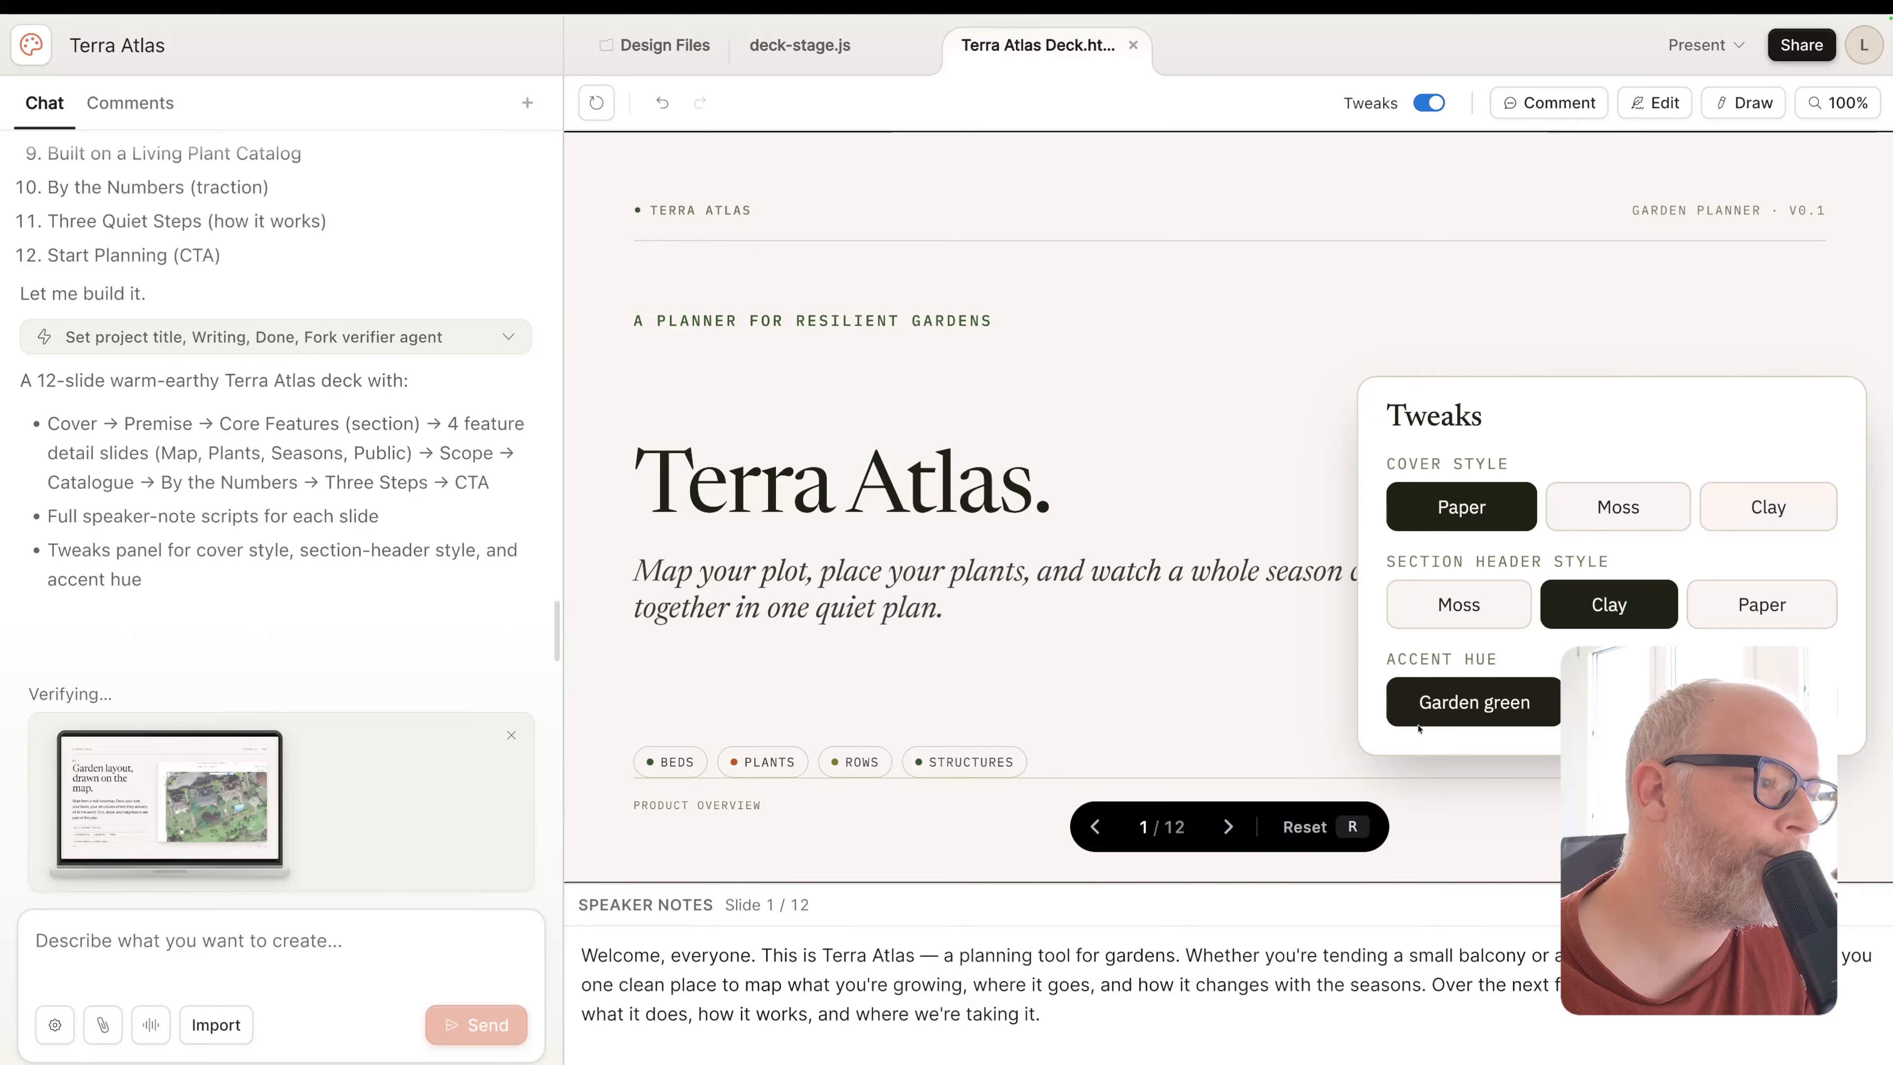
pyautogui.click(1429, 103)
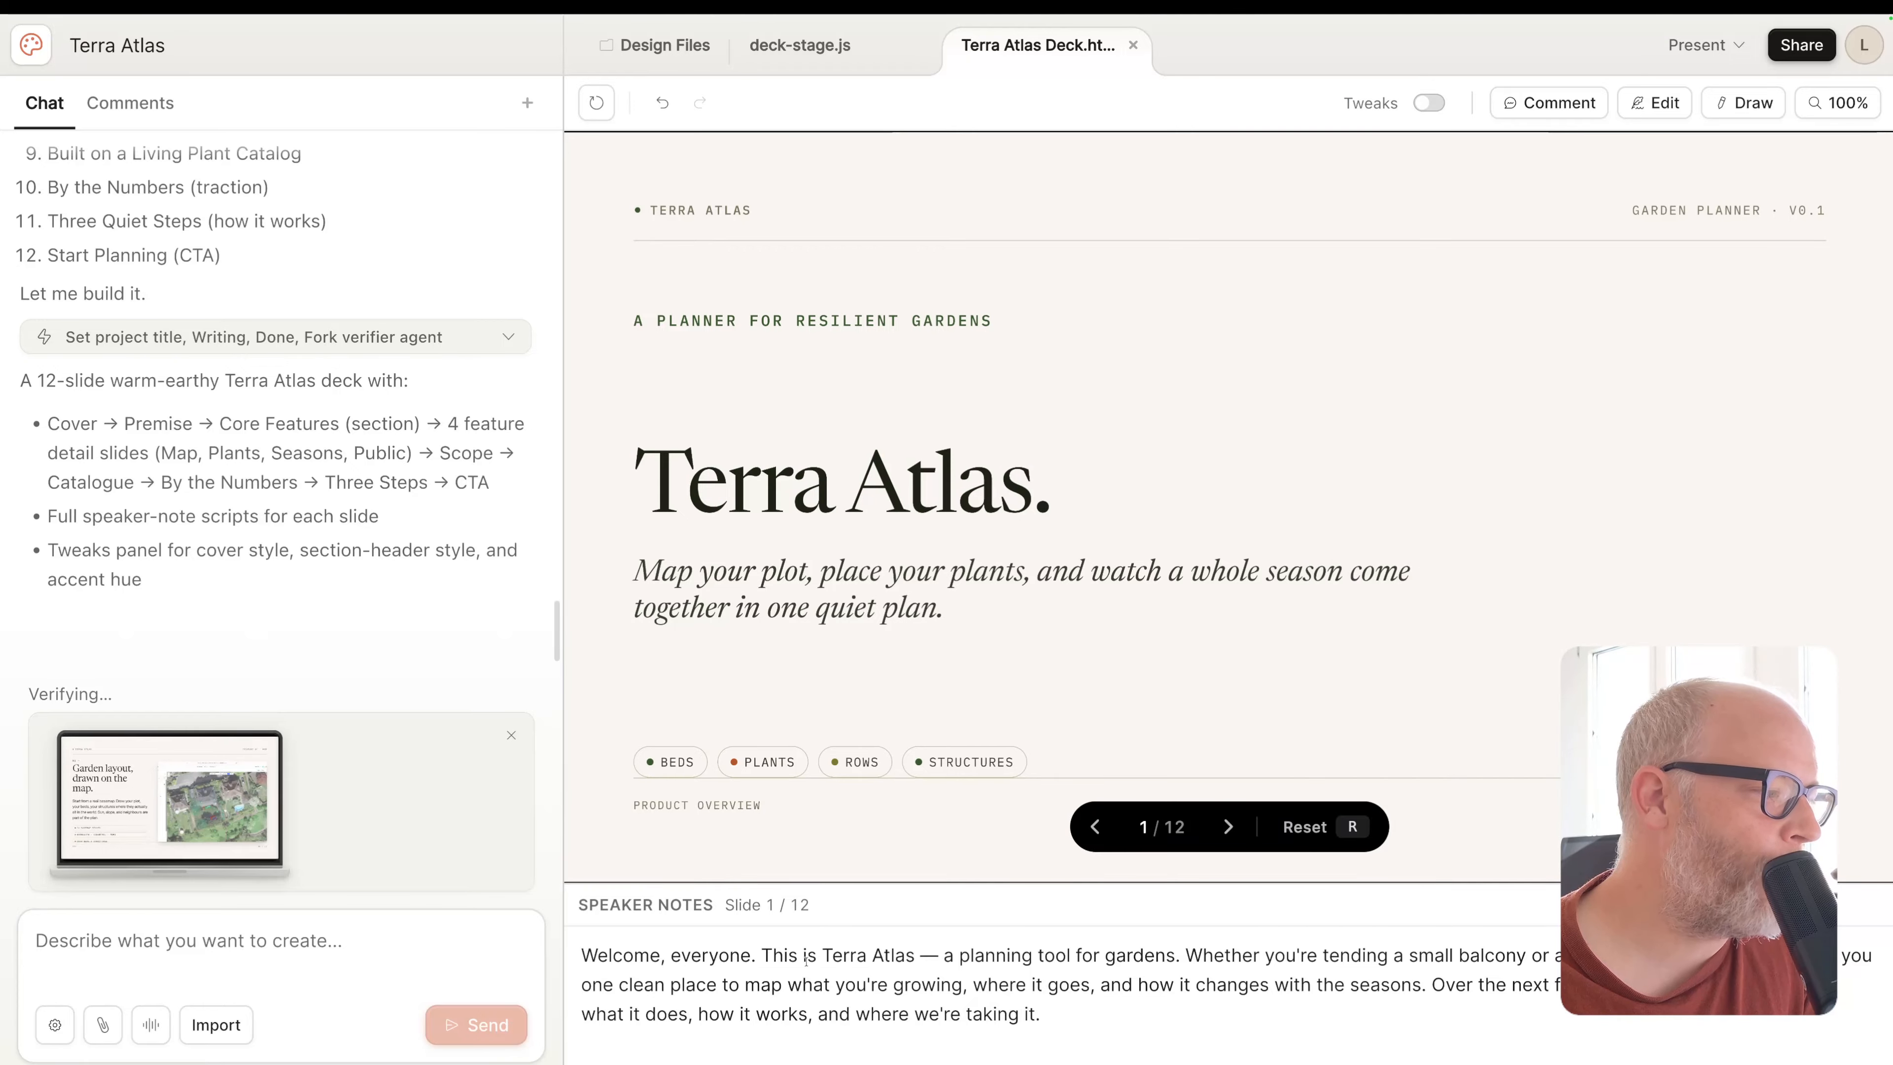
# Review the deck slide by slide with its speaker notes, from the cover through to the closing Start Planning slide
pyautogui.click(1228, 826)
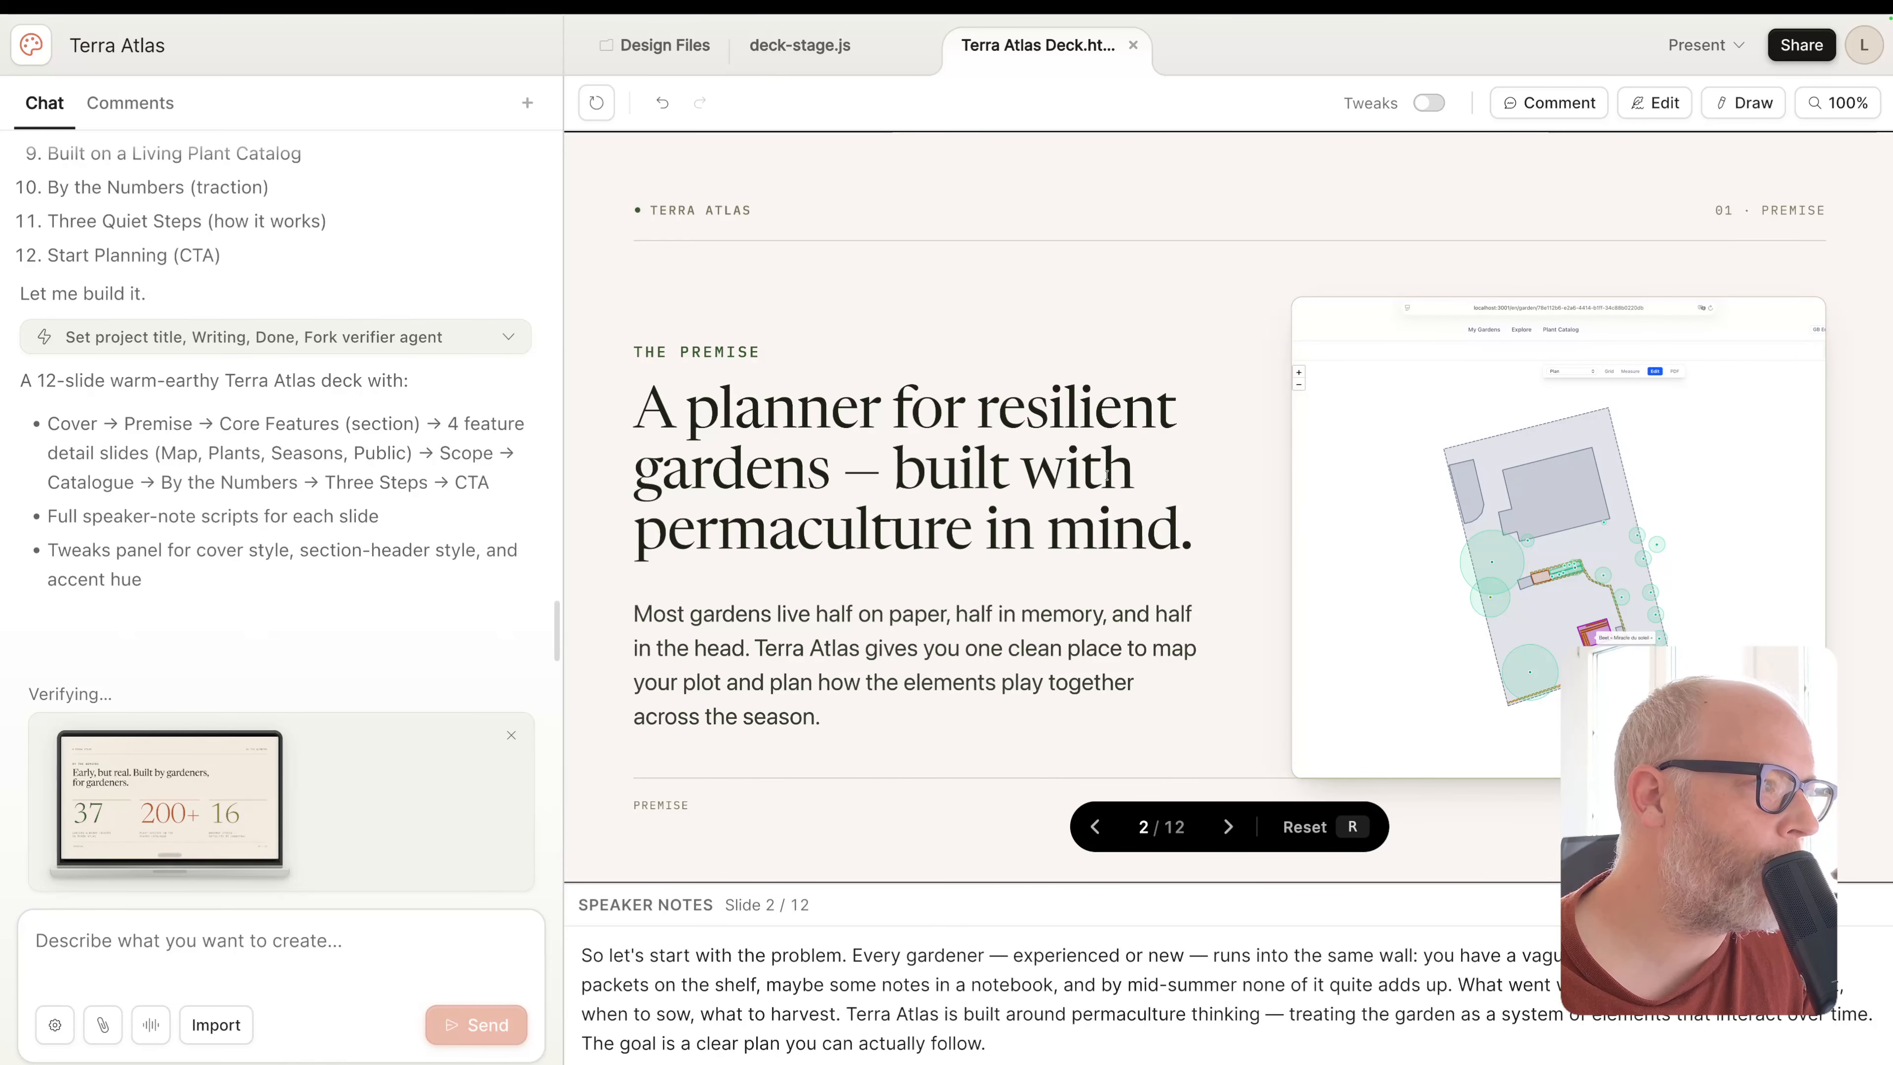
pyautogui.click(1228, 826)
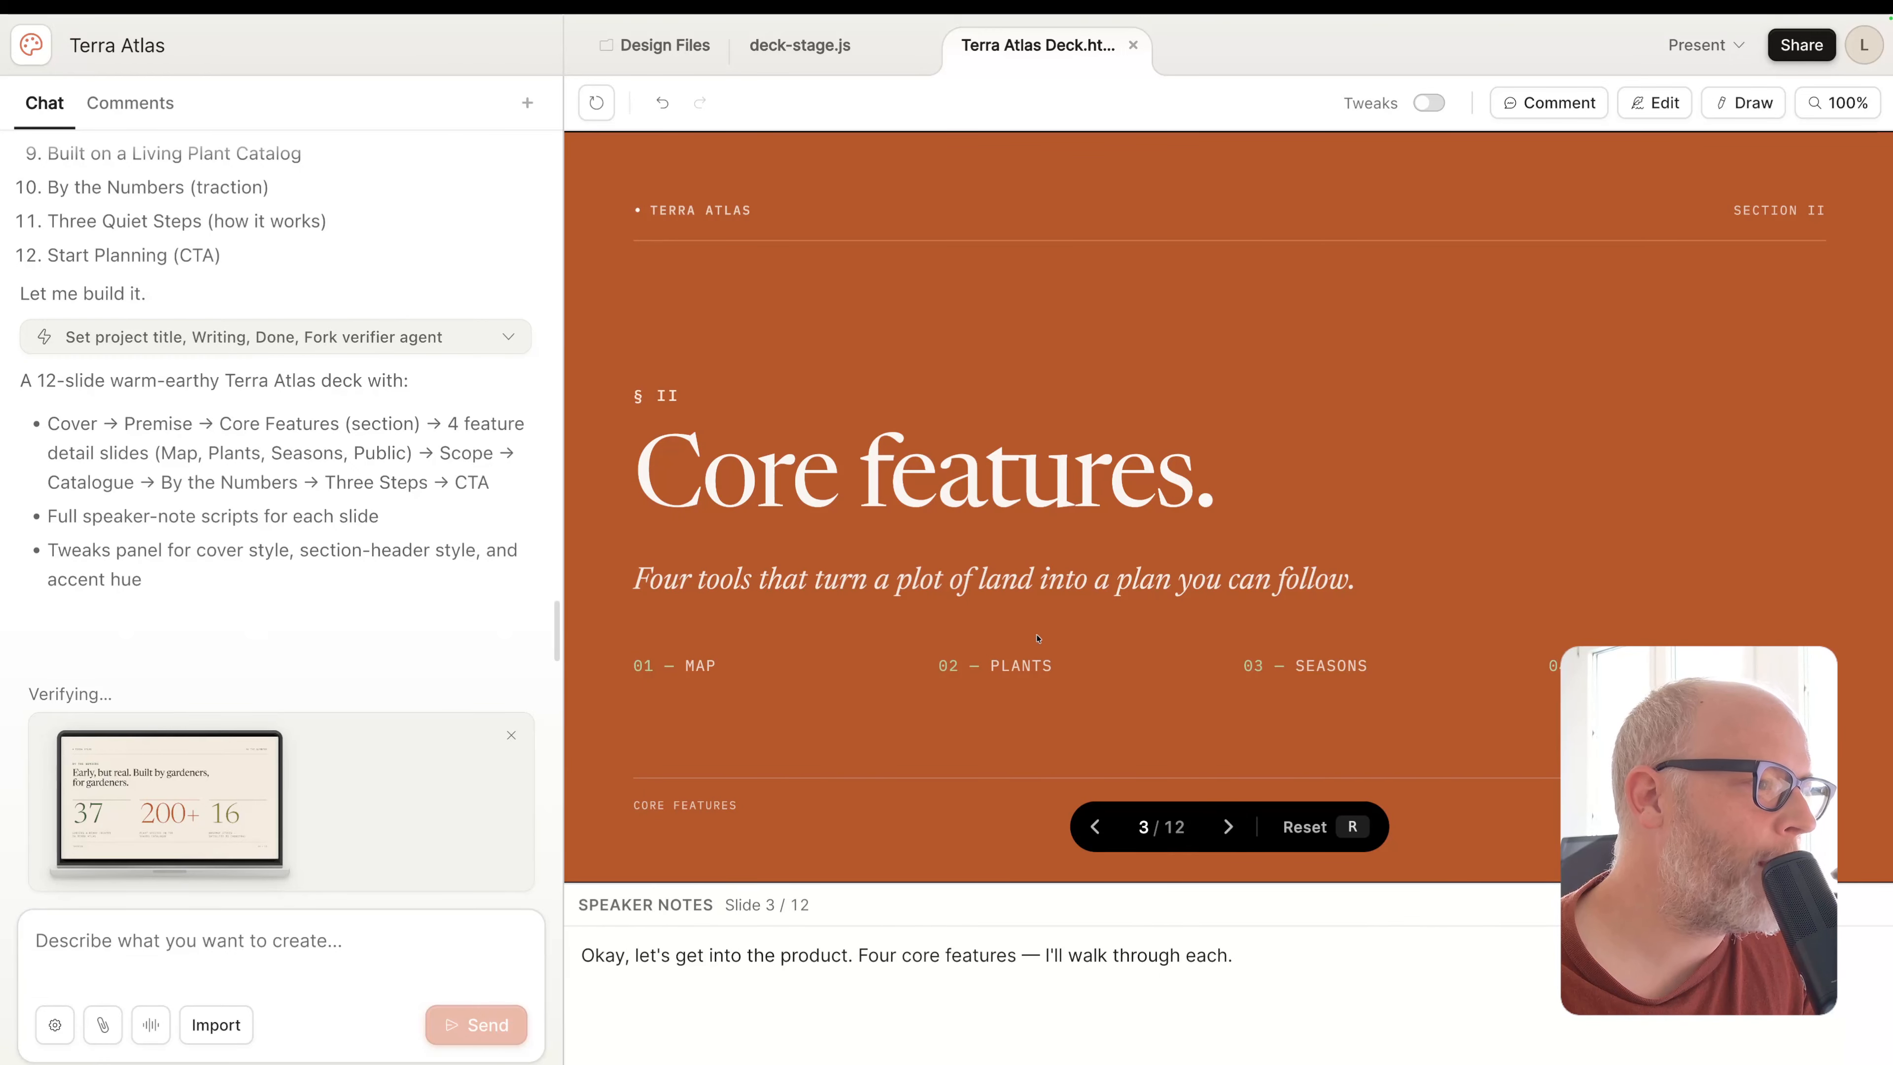
pyautogui.click(1228, 828)
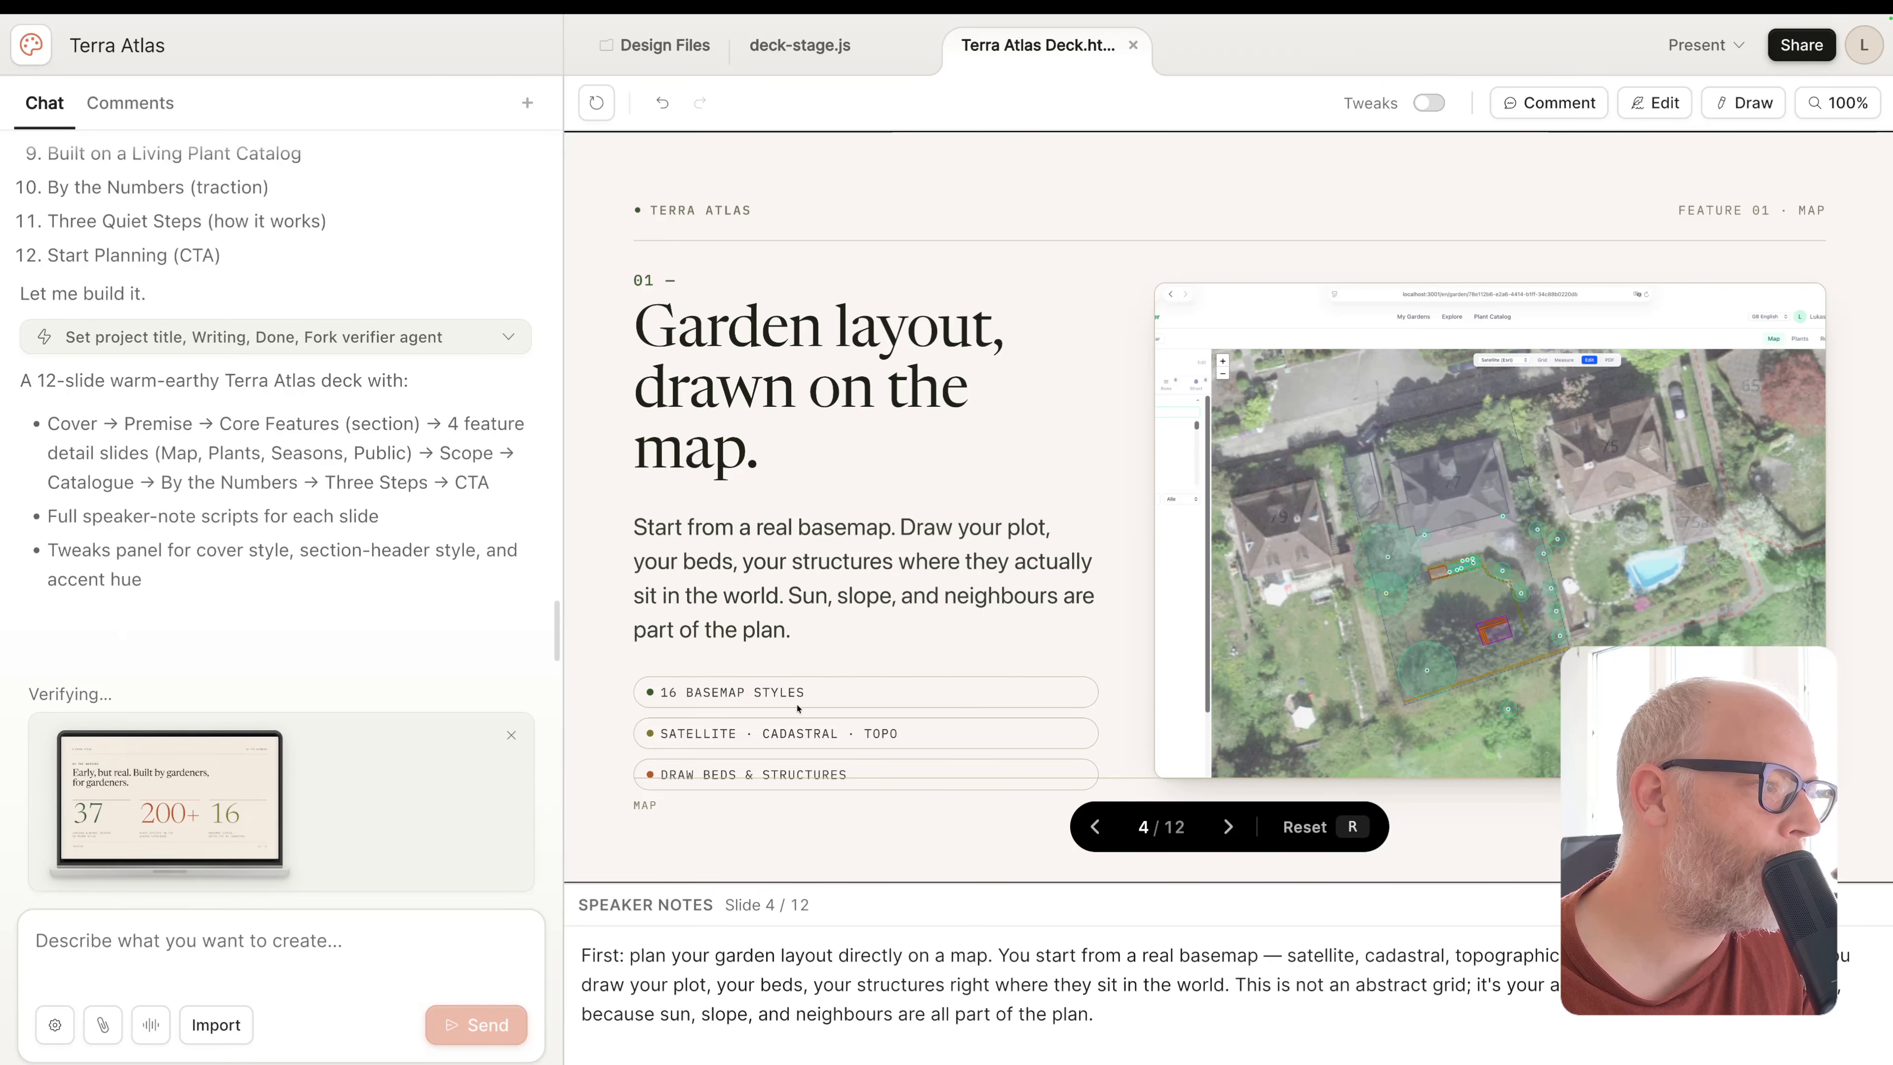
pyautogui.click(1227, 826)
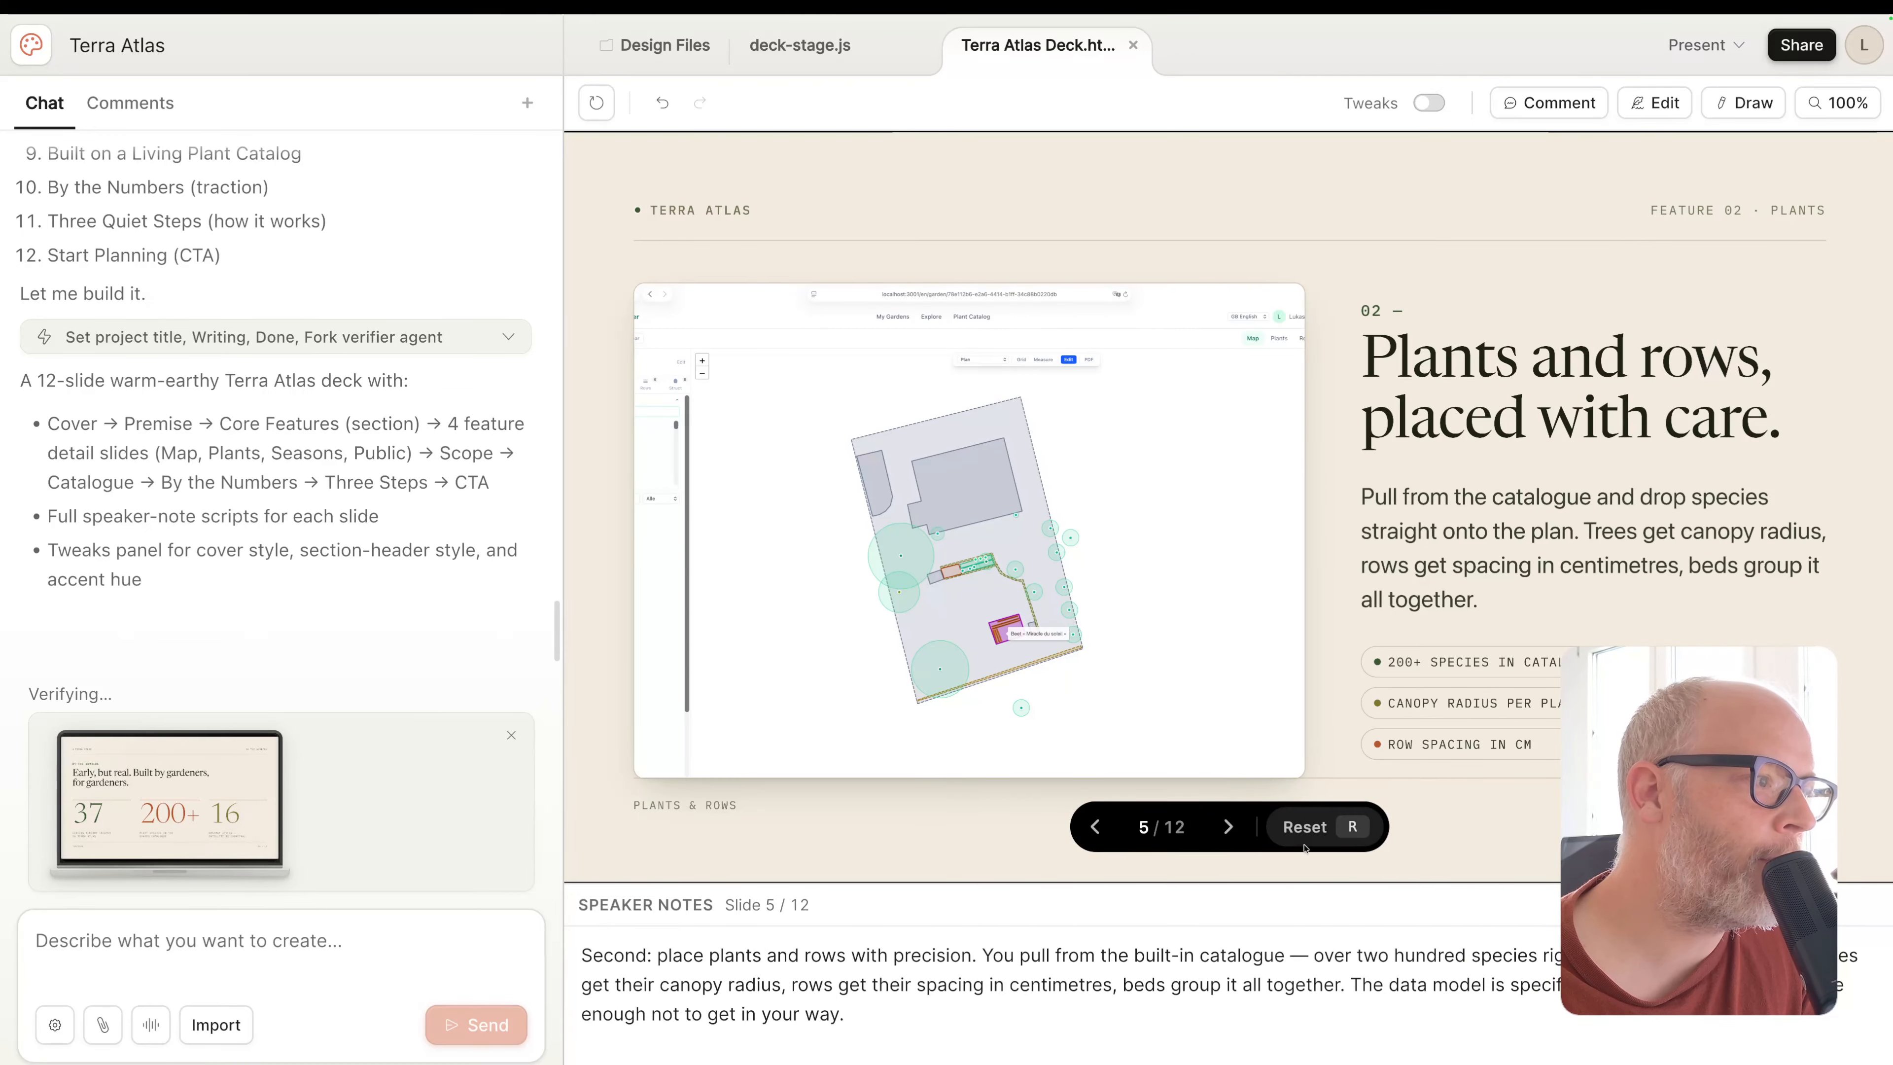
pyautogui.click(1245, 829)
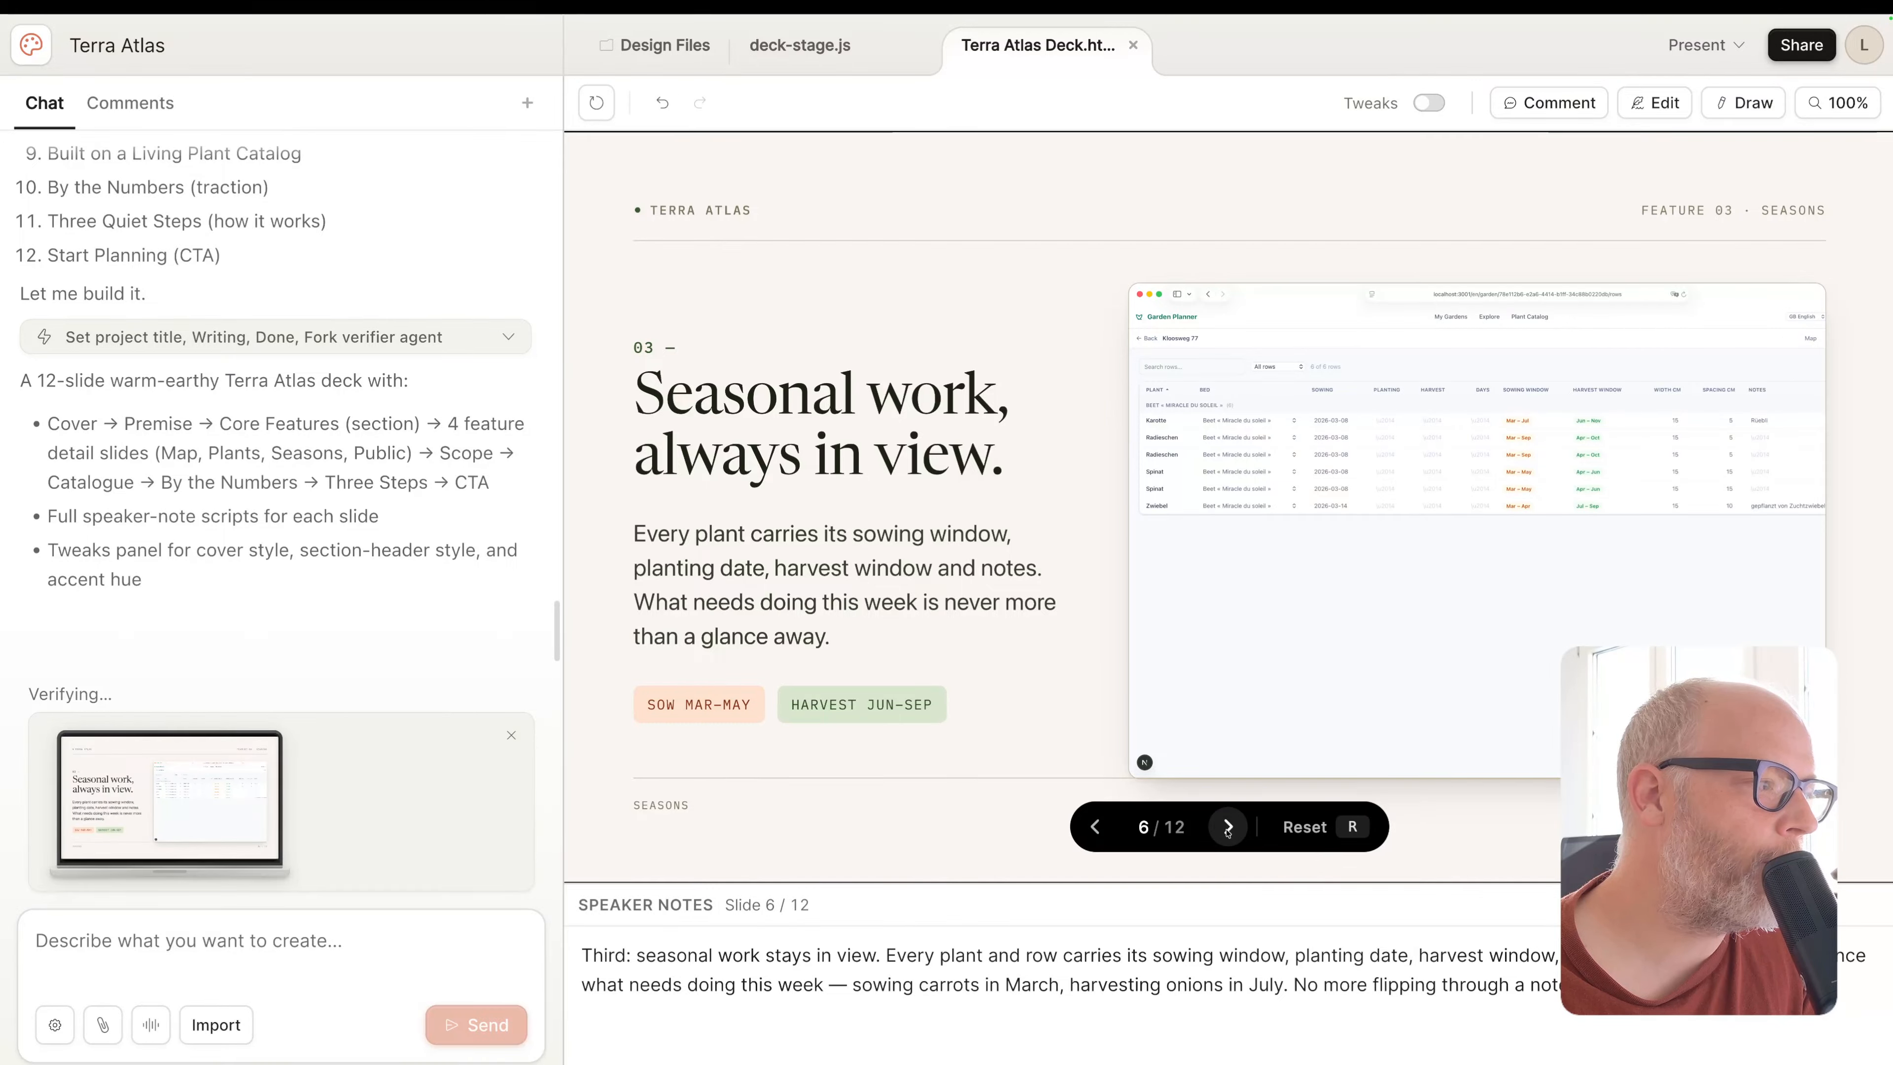
pyautogui.click(1228, 829)
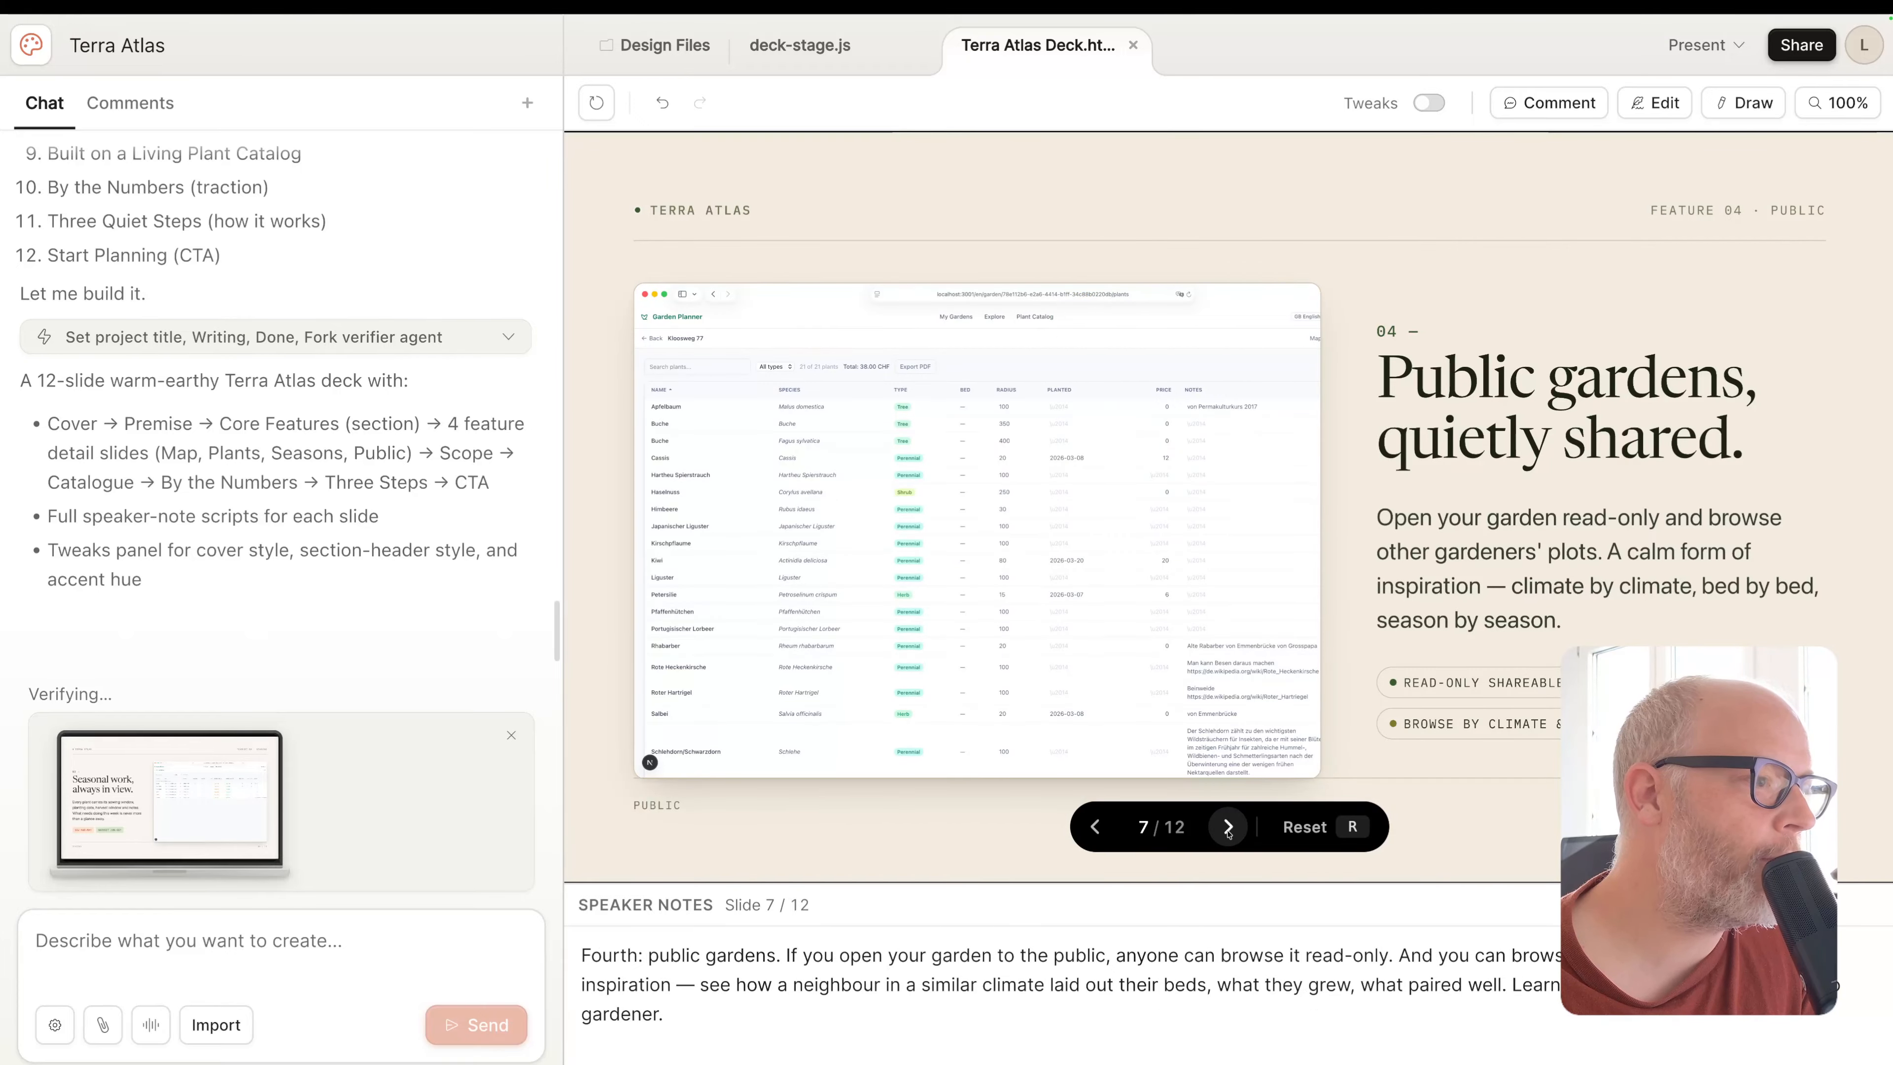
pyautogui.click(1227, 826)
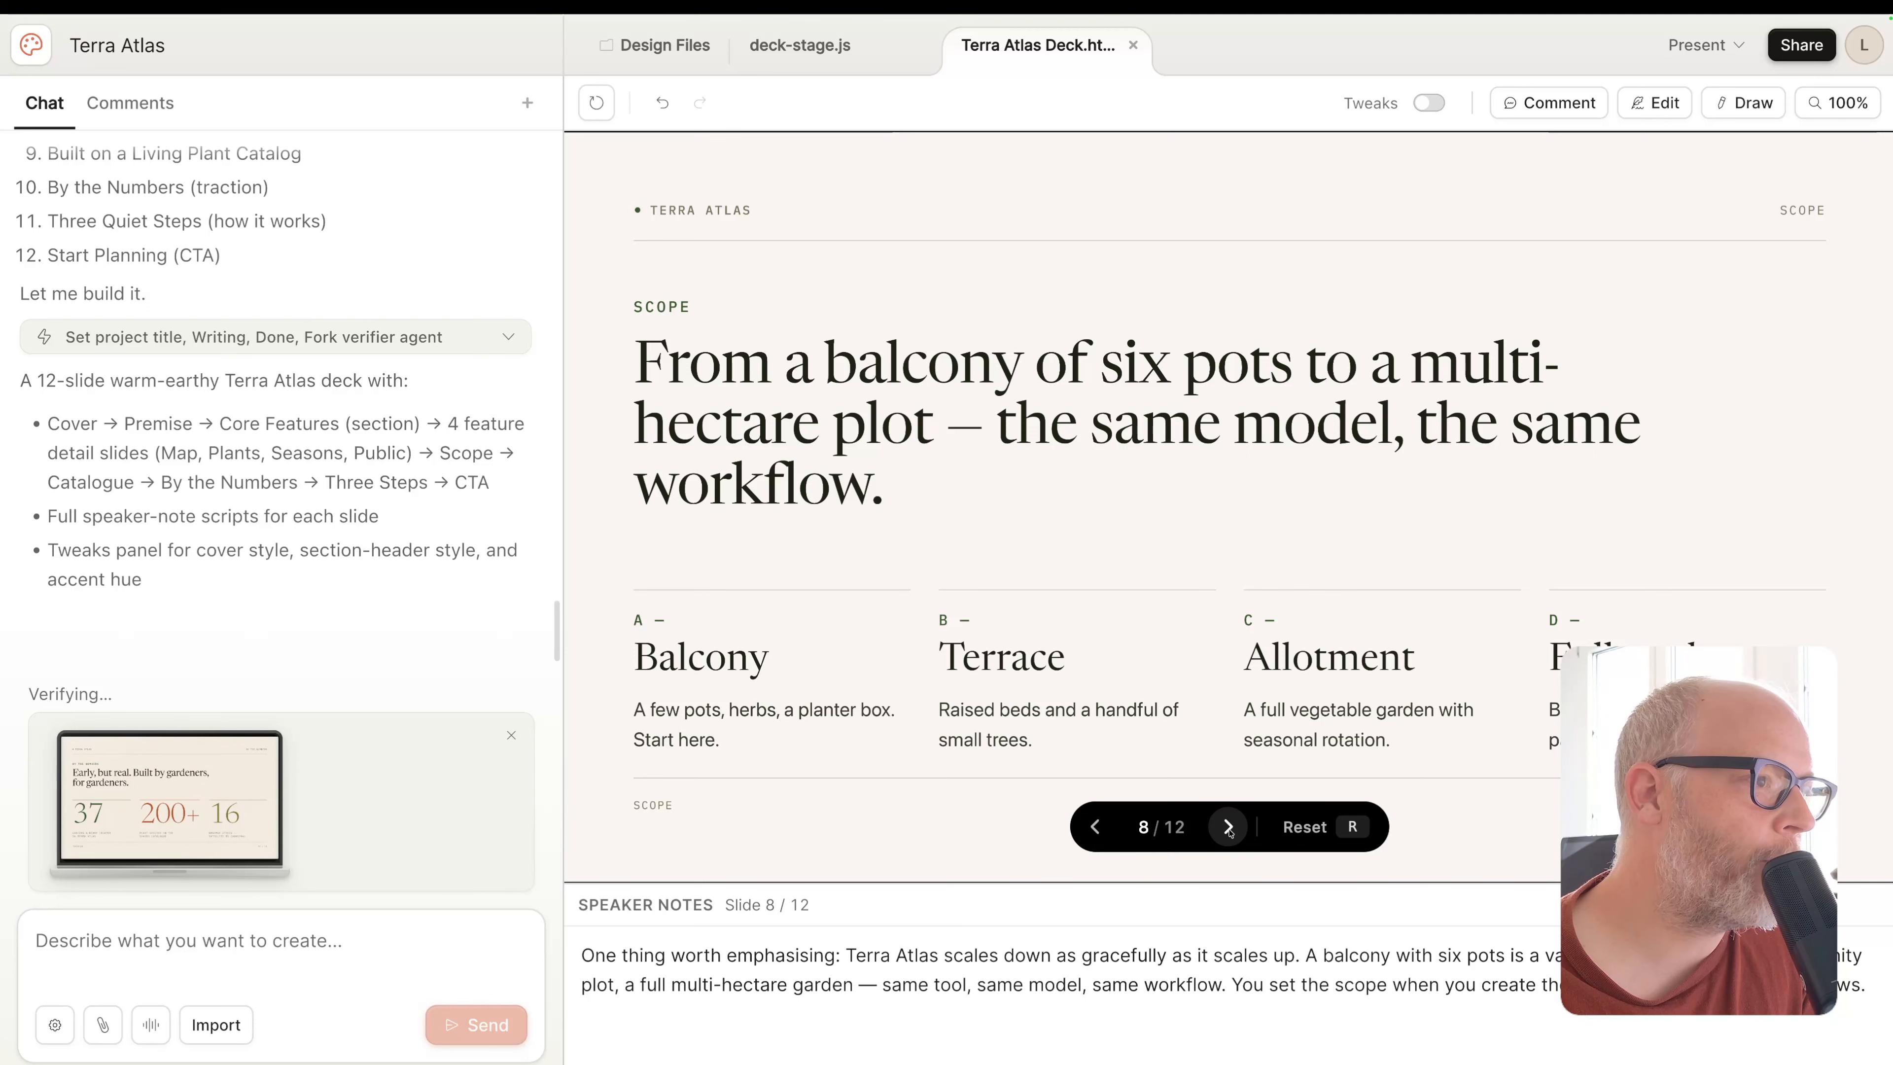
pyautogui.click(1228, 826)
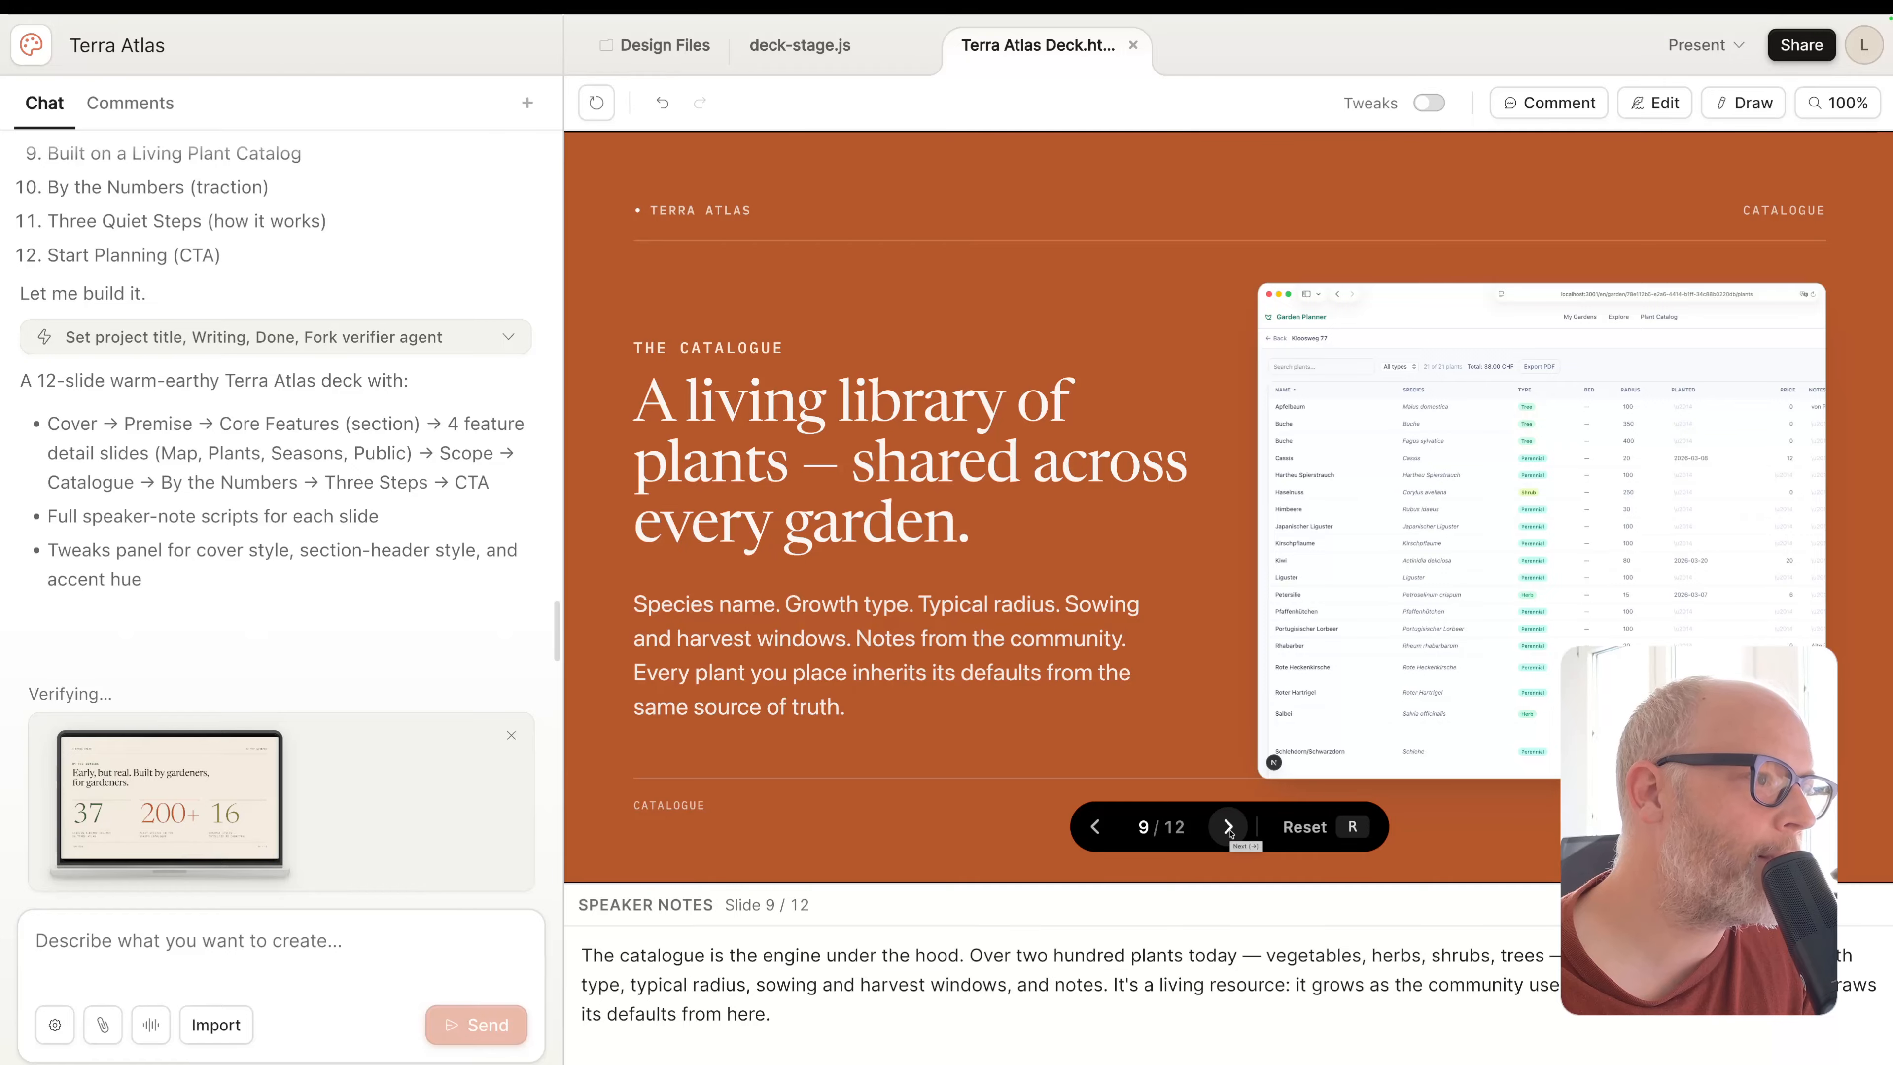
pyautogui.click(1227, 827)
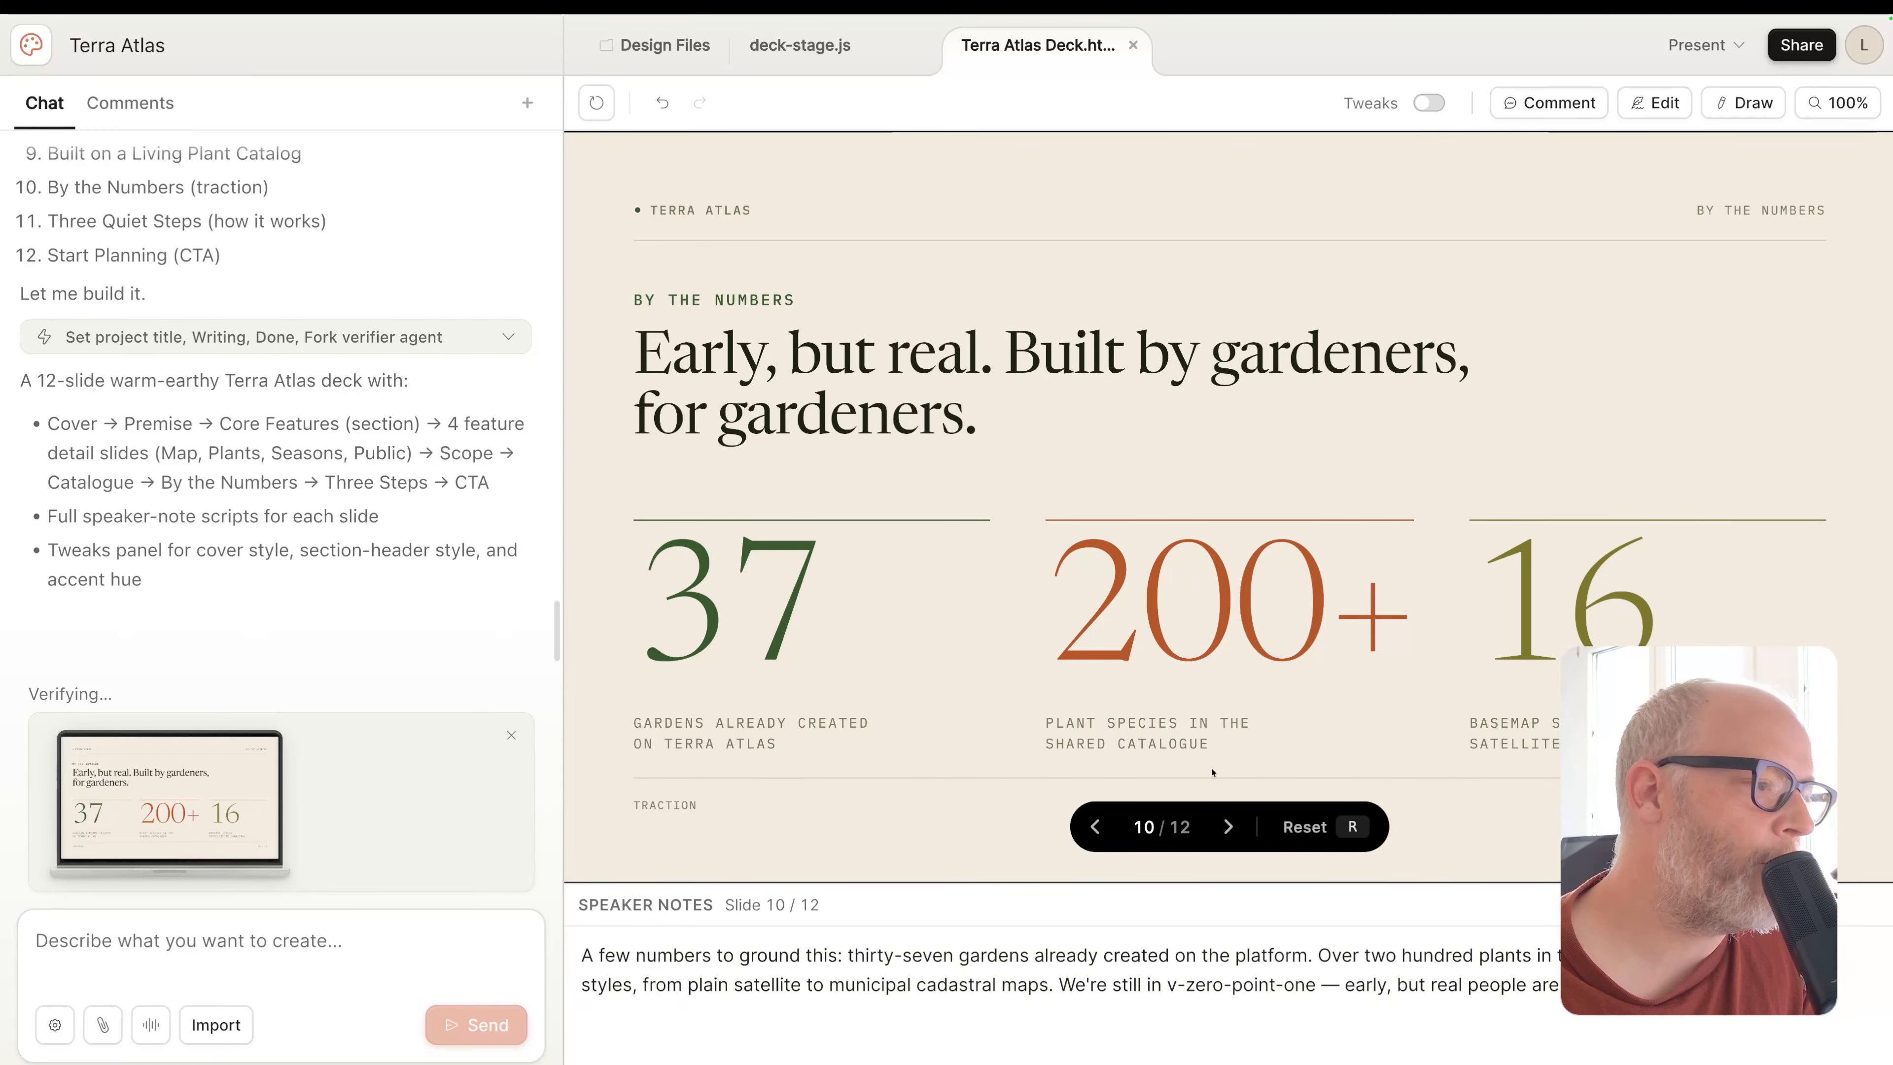
pyautogui.click(1225, 834)
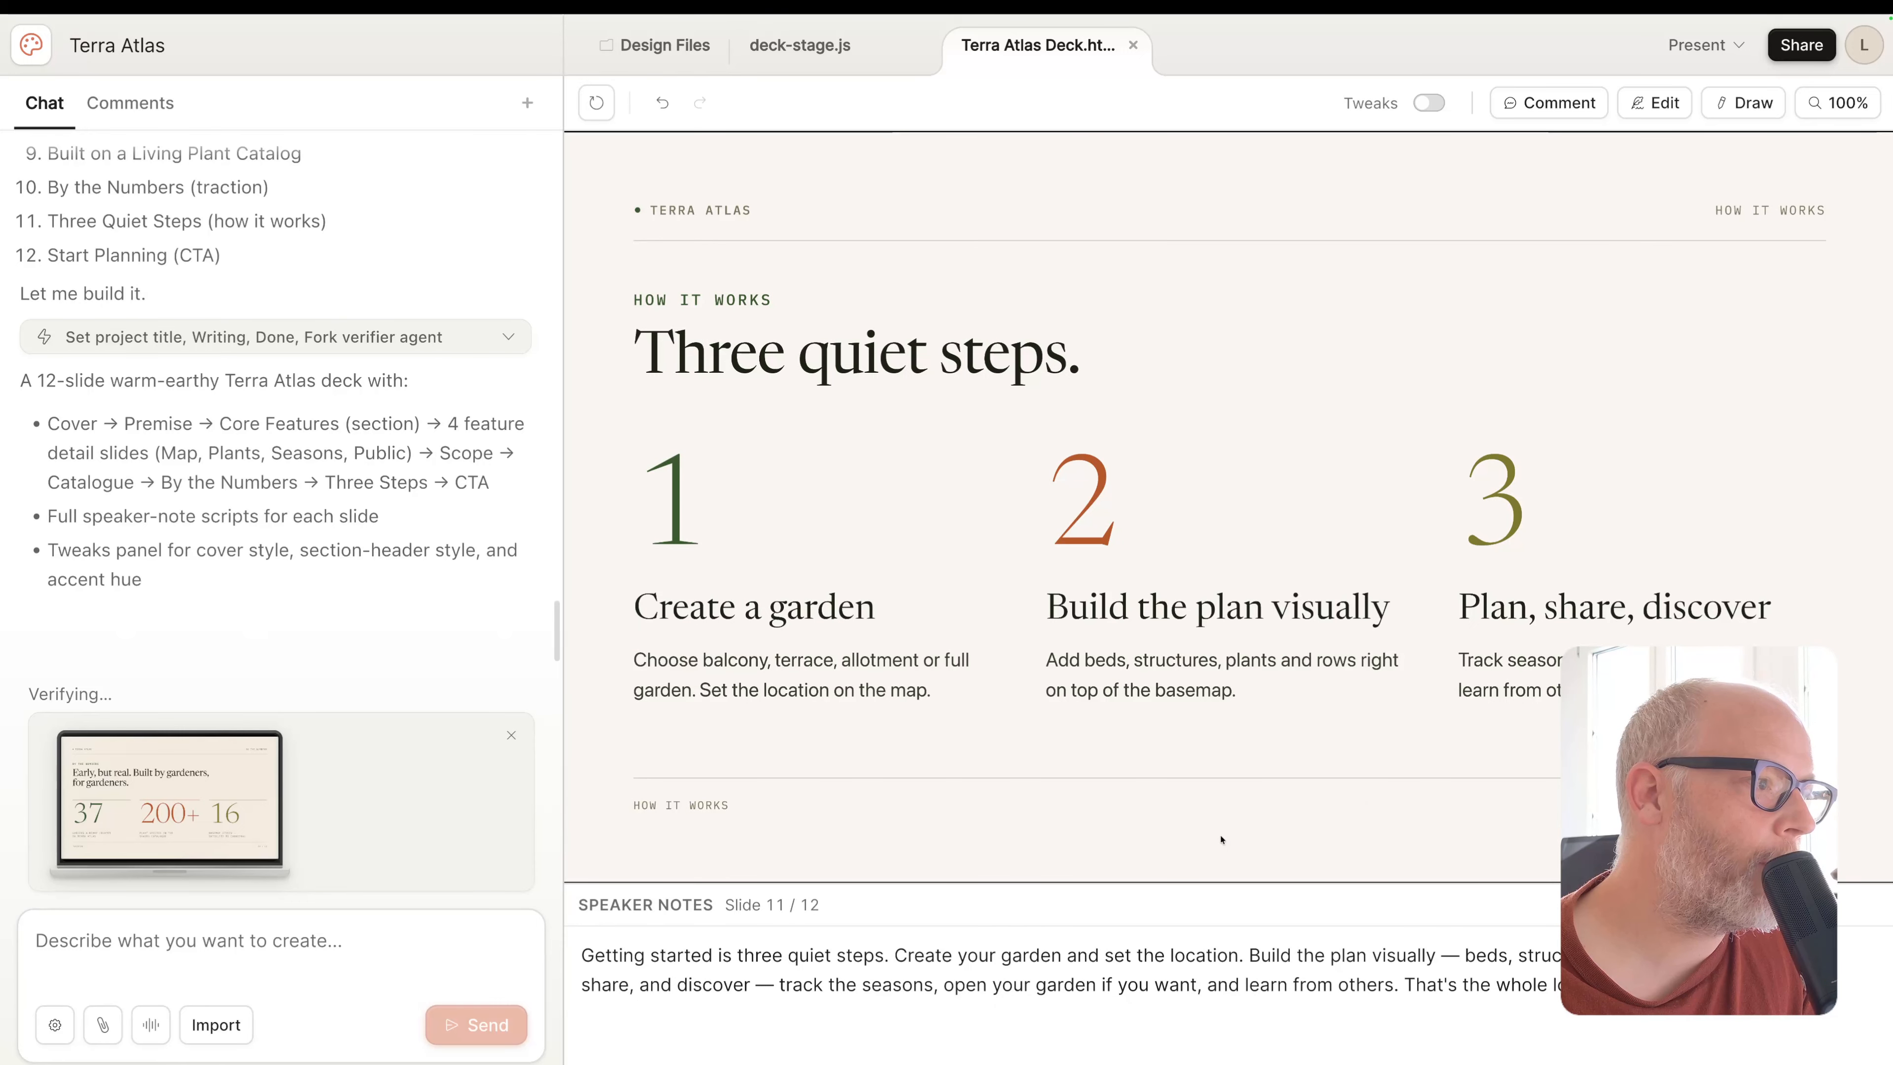
pyautogui.click(1226, 826)
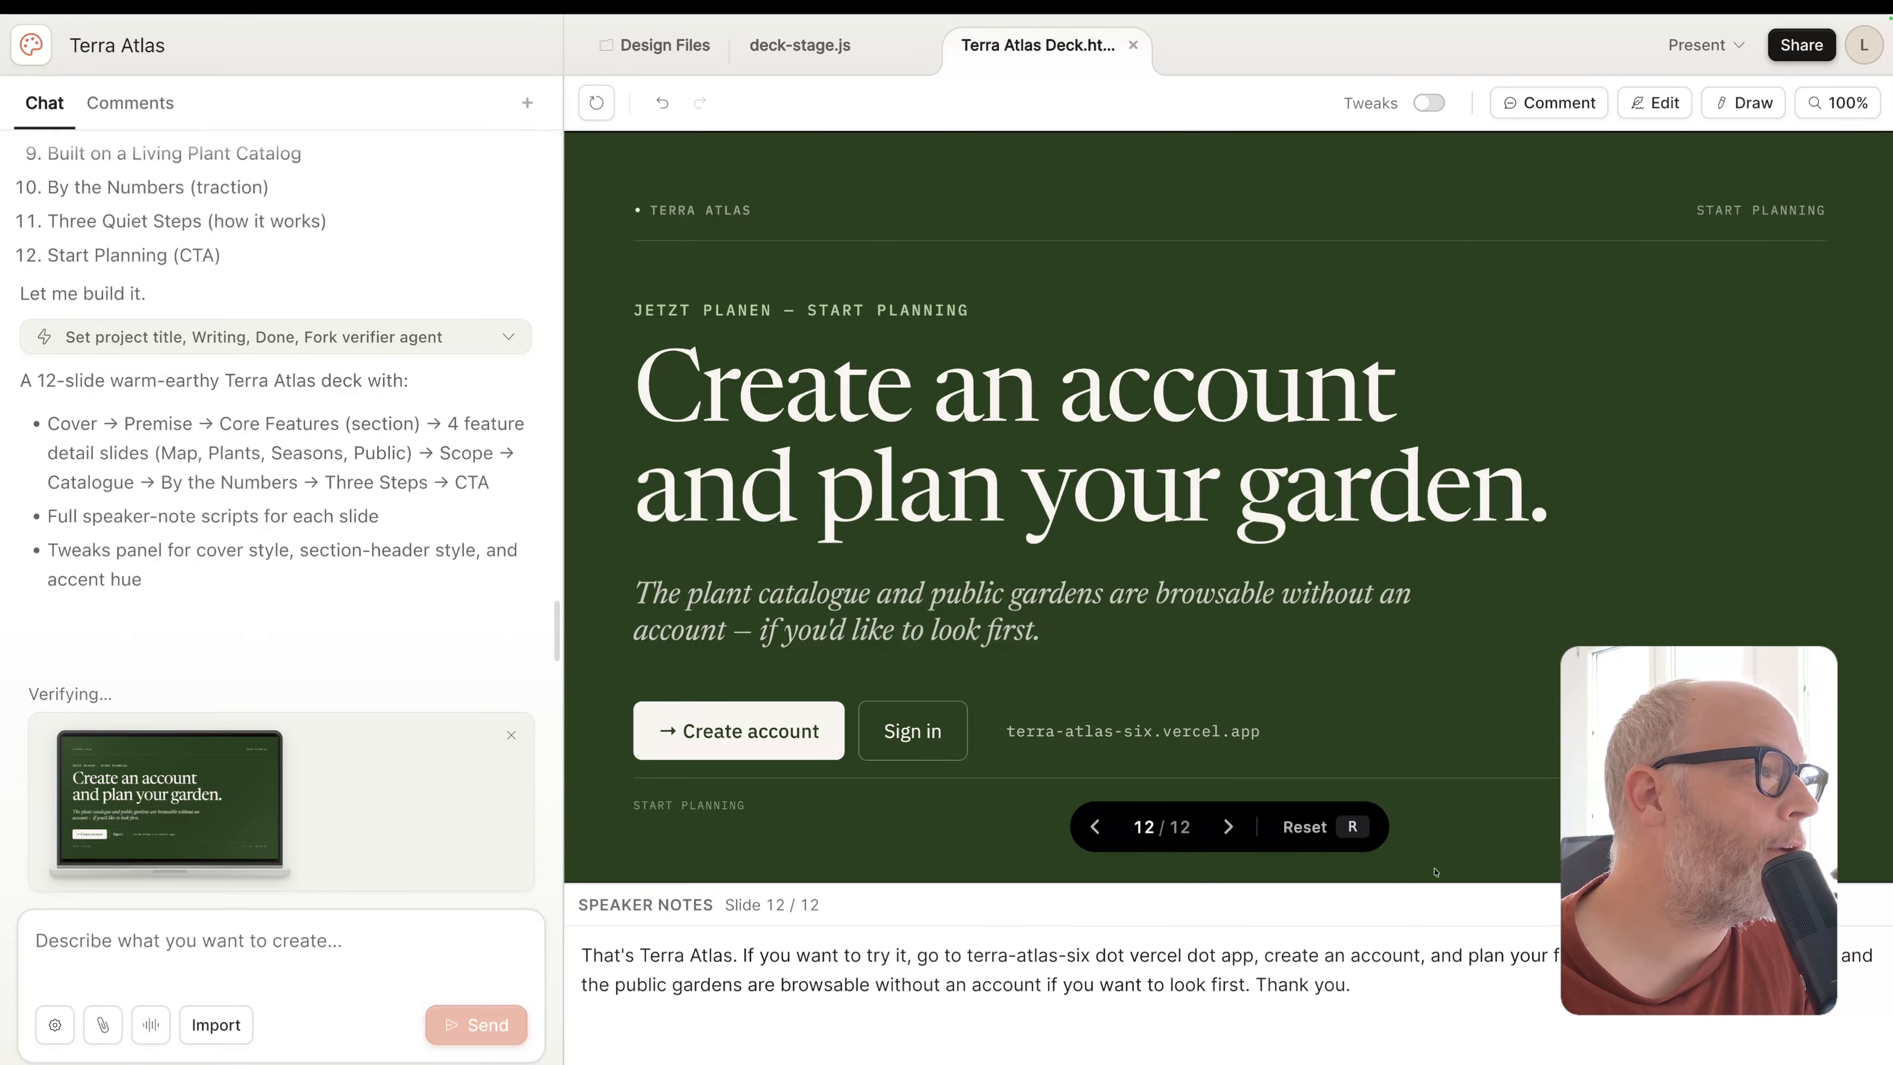
# Go back through the slides from the closing slide to the Terra Atlas cover
pyautogui.click(1108, 828)
pyautogui.click(1108, 828)
pyautogui.click(1108, 828)
pyautogui.click(1108, 828)
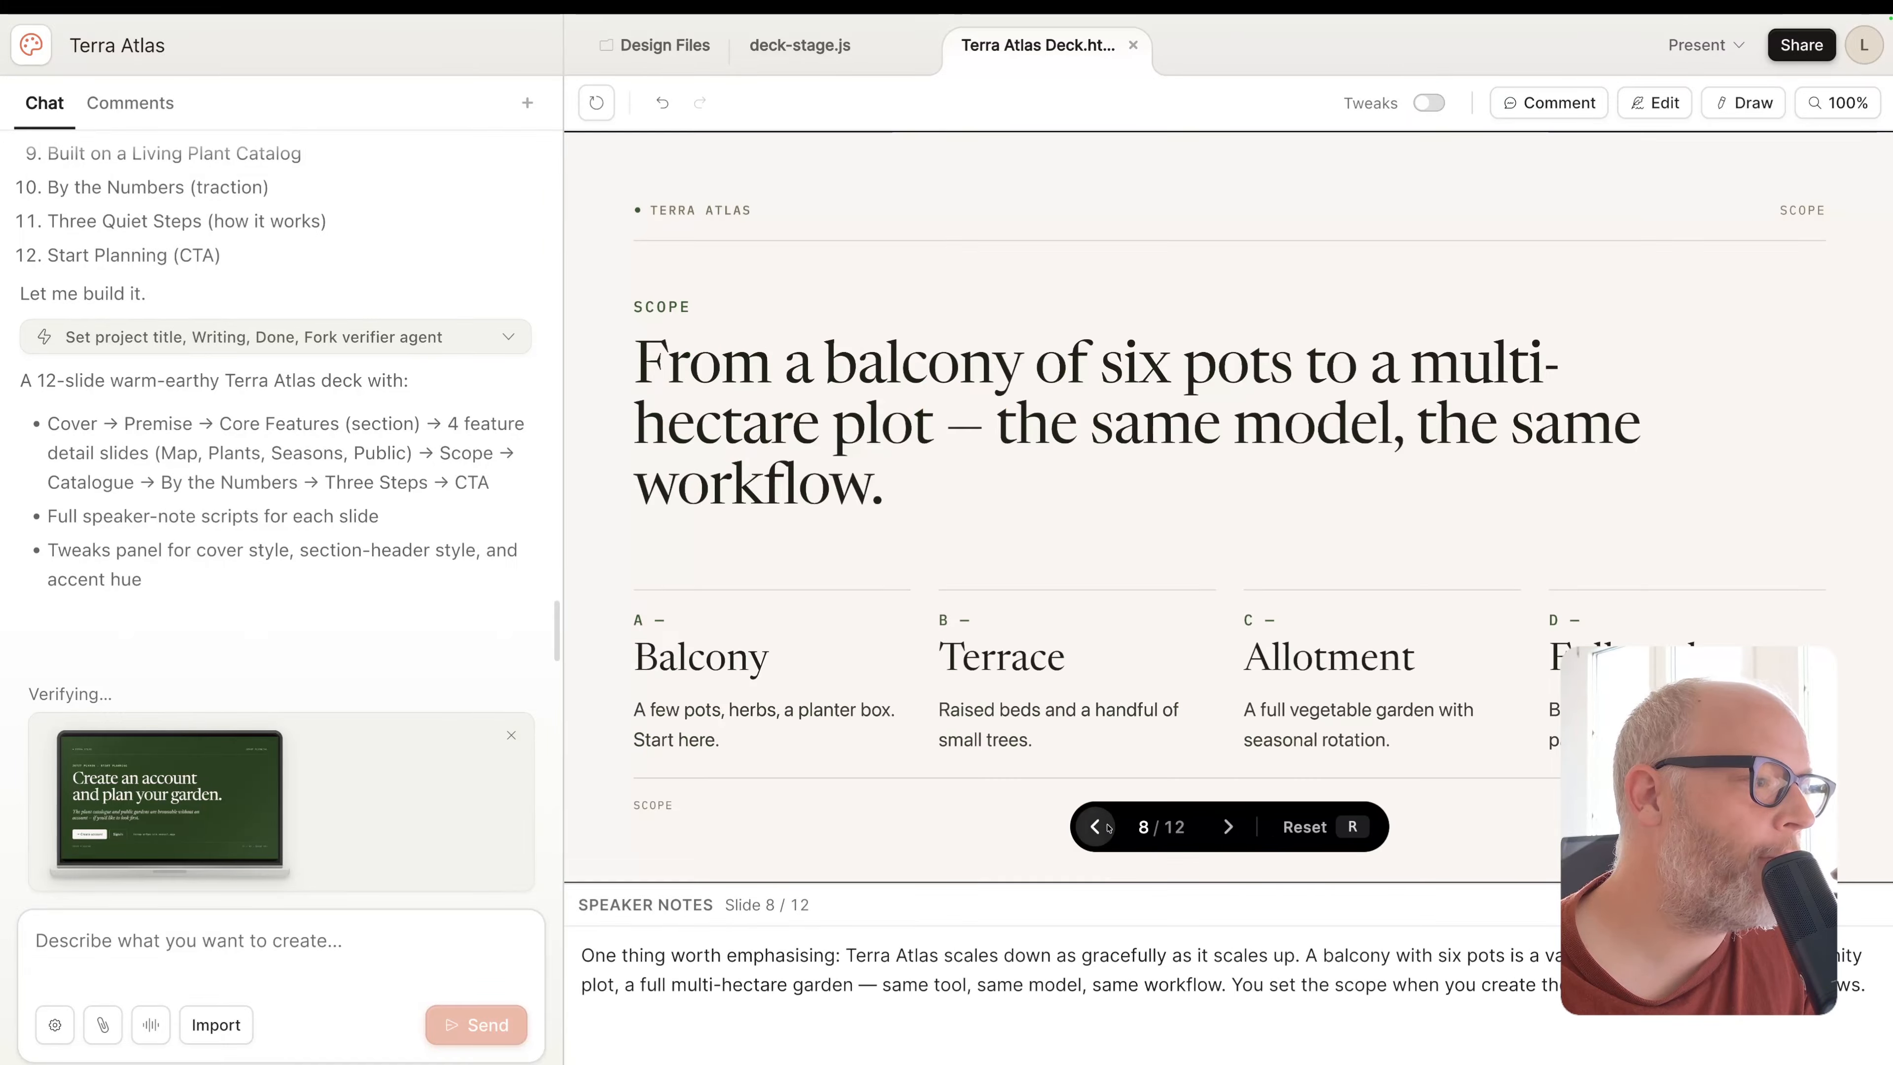
pyautogui.click(1095, 826)
pyautogui.click(1095, 826)
pyautogui.click(1095, 826)
pyautogui.click(1095, 826)
pyautogui.click(1095, 826)
pyautogui.click(1094, 826)
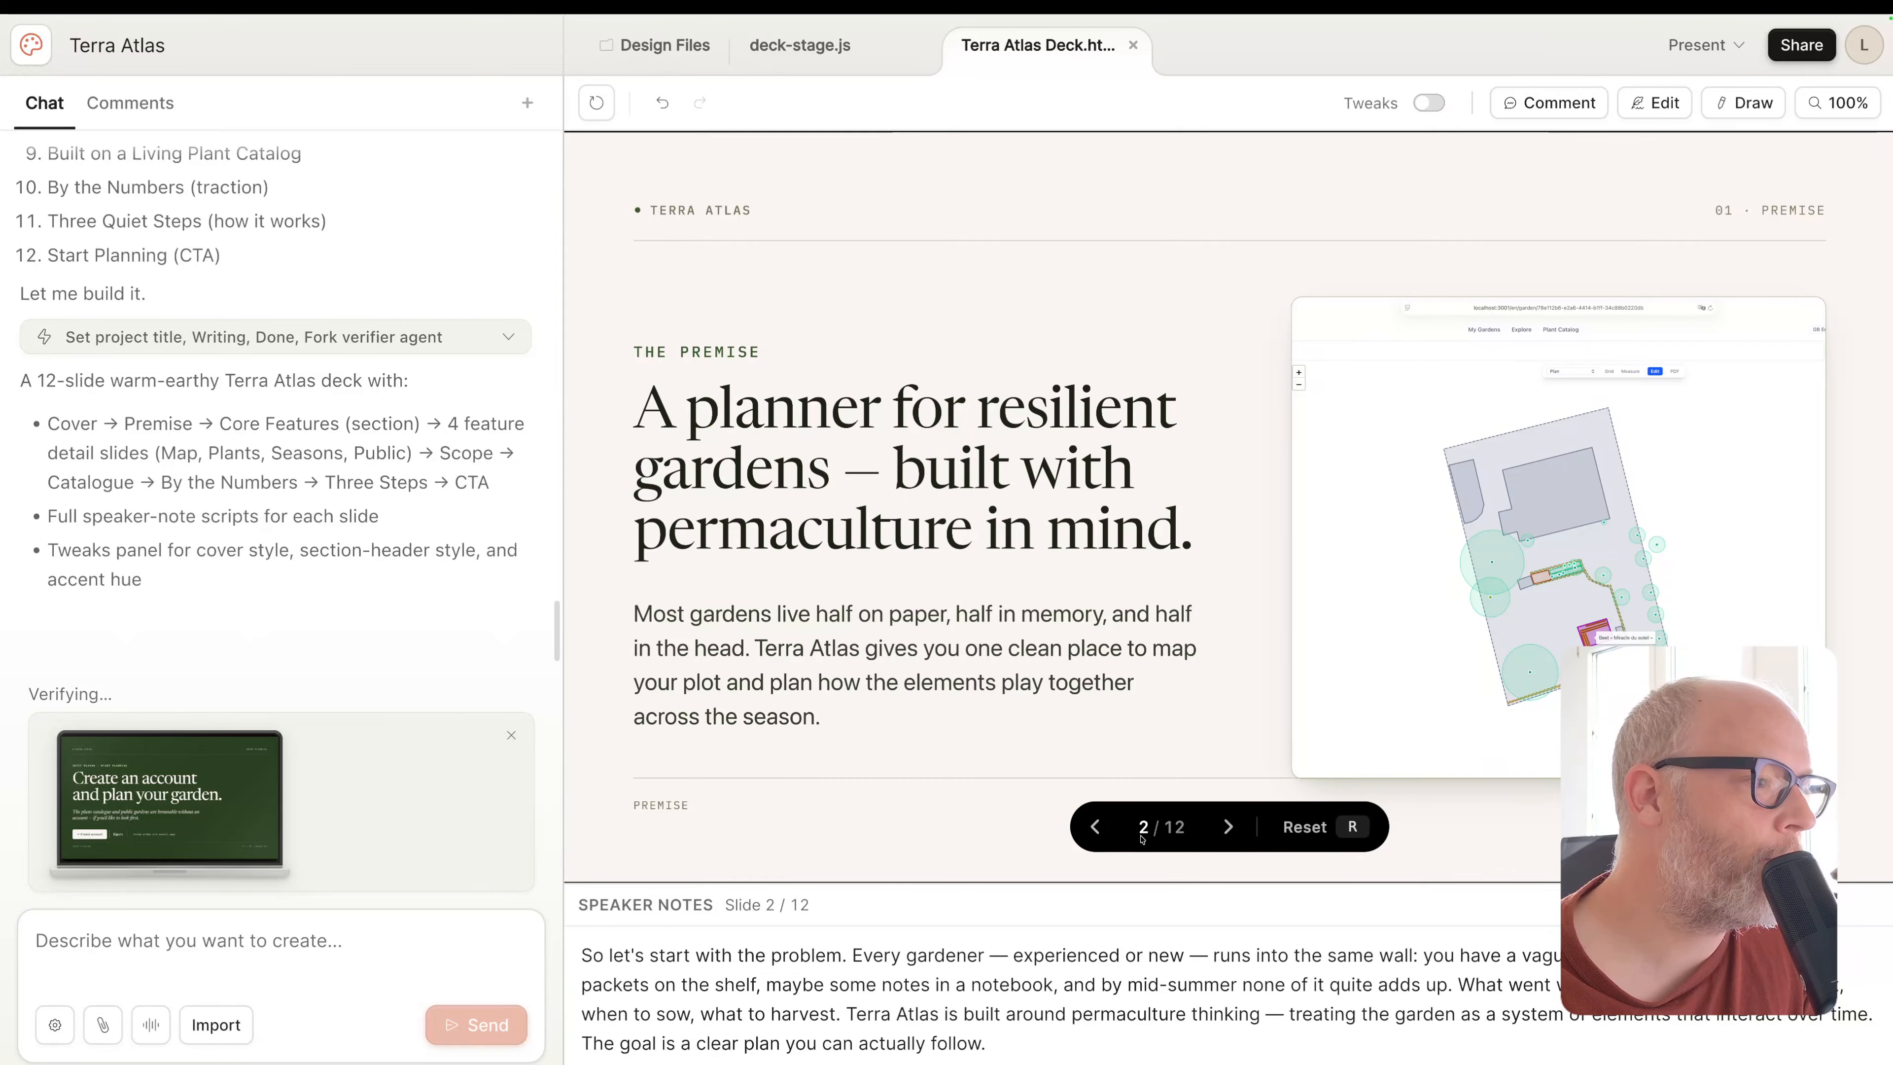
pyautogui.click(1095, 826)
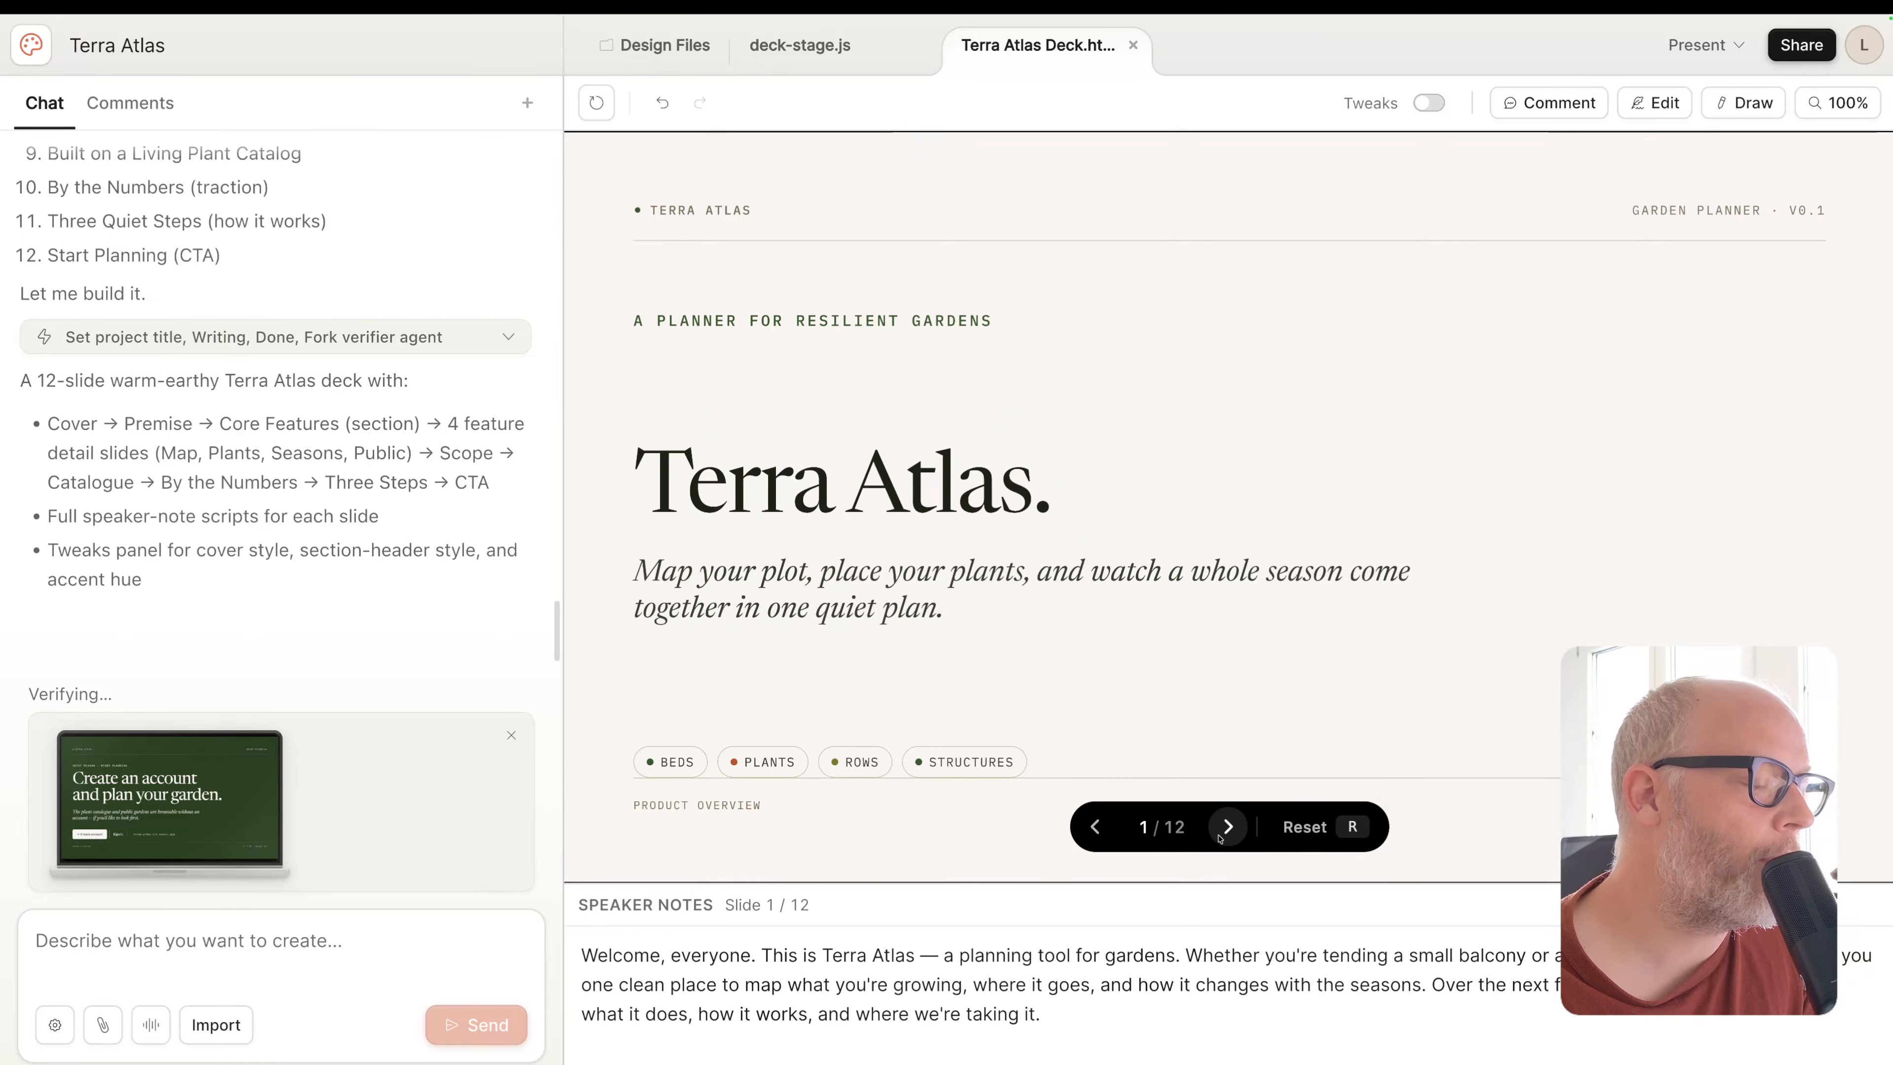
pyautogui.click(1226, 827)
pyautogui.click(1094, 826)
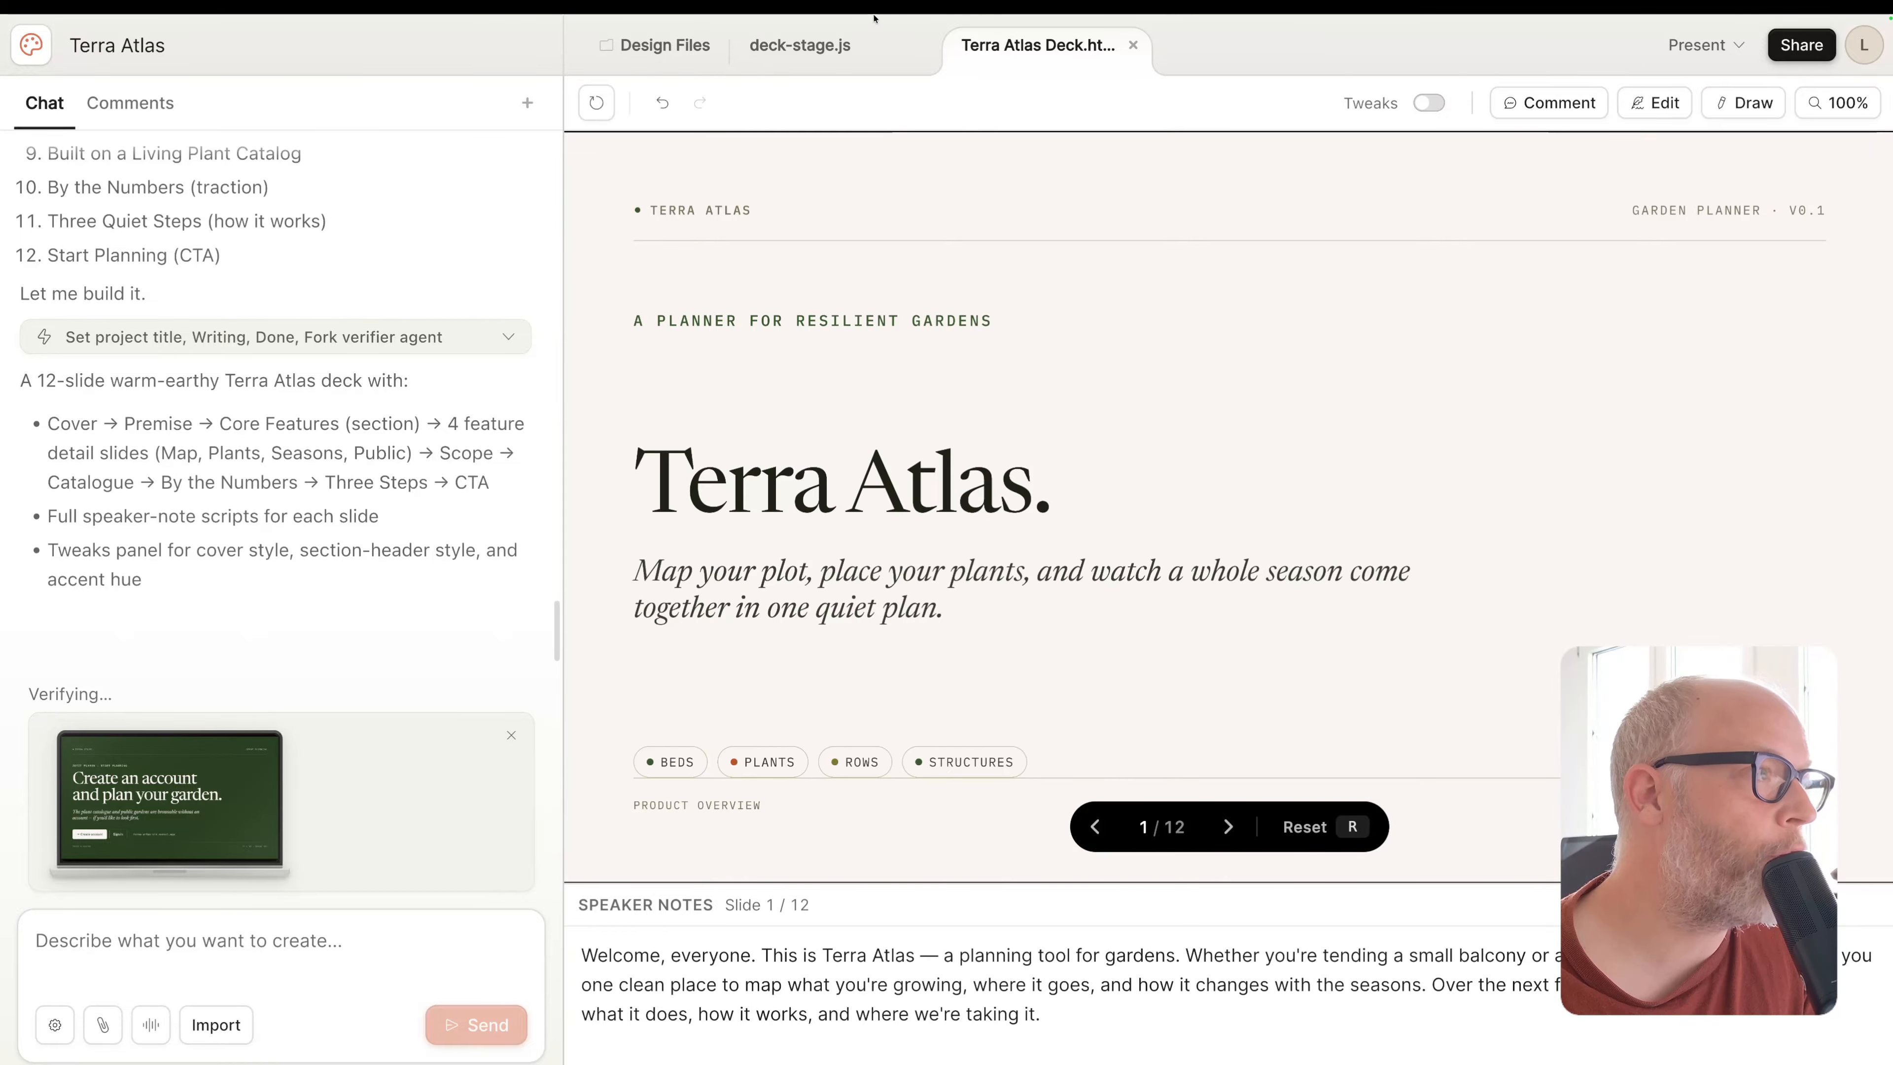
# Close the deck and deck-stage.js, and select Terra Atlas Deck.html among the design files
pyautogui.click(1133, 45)
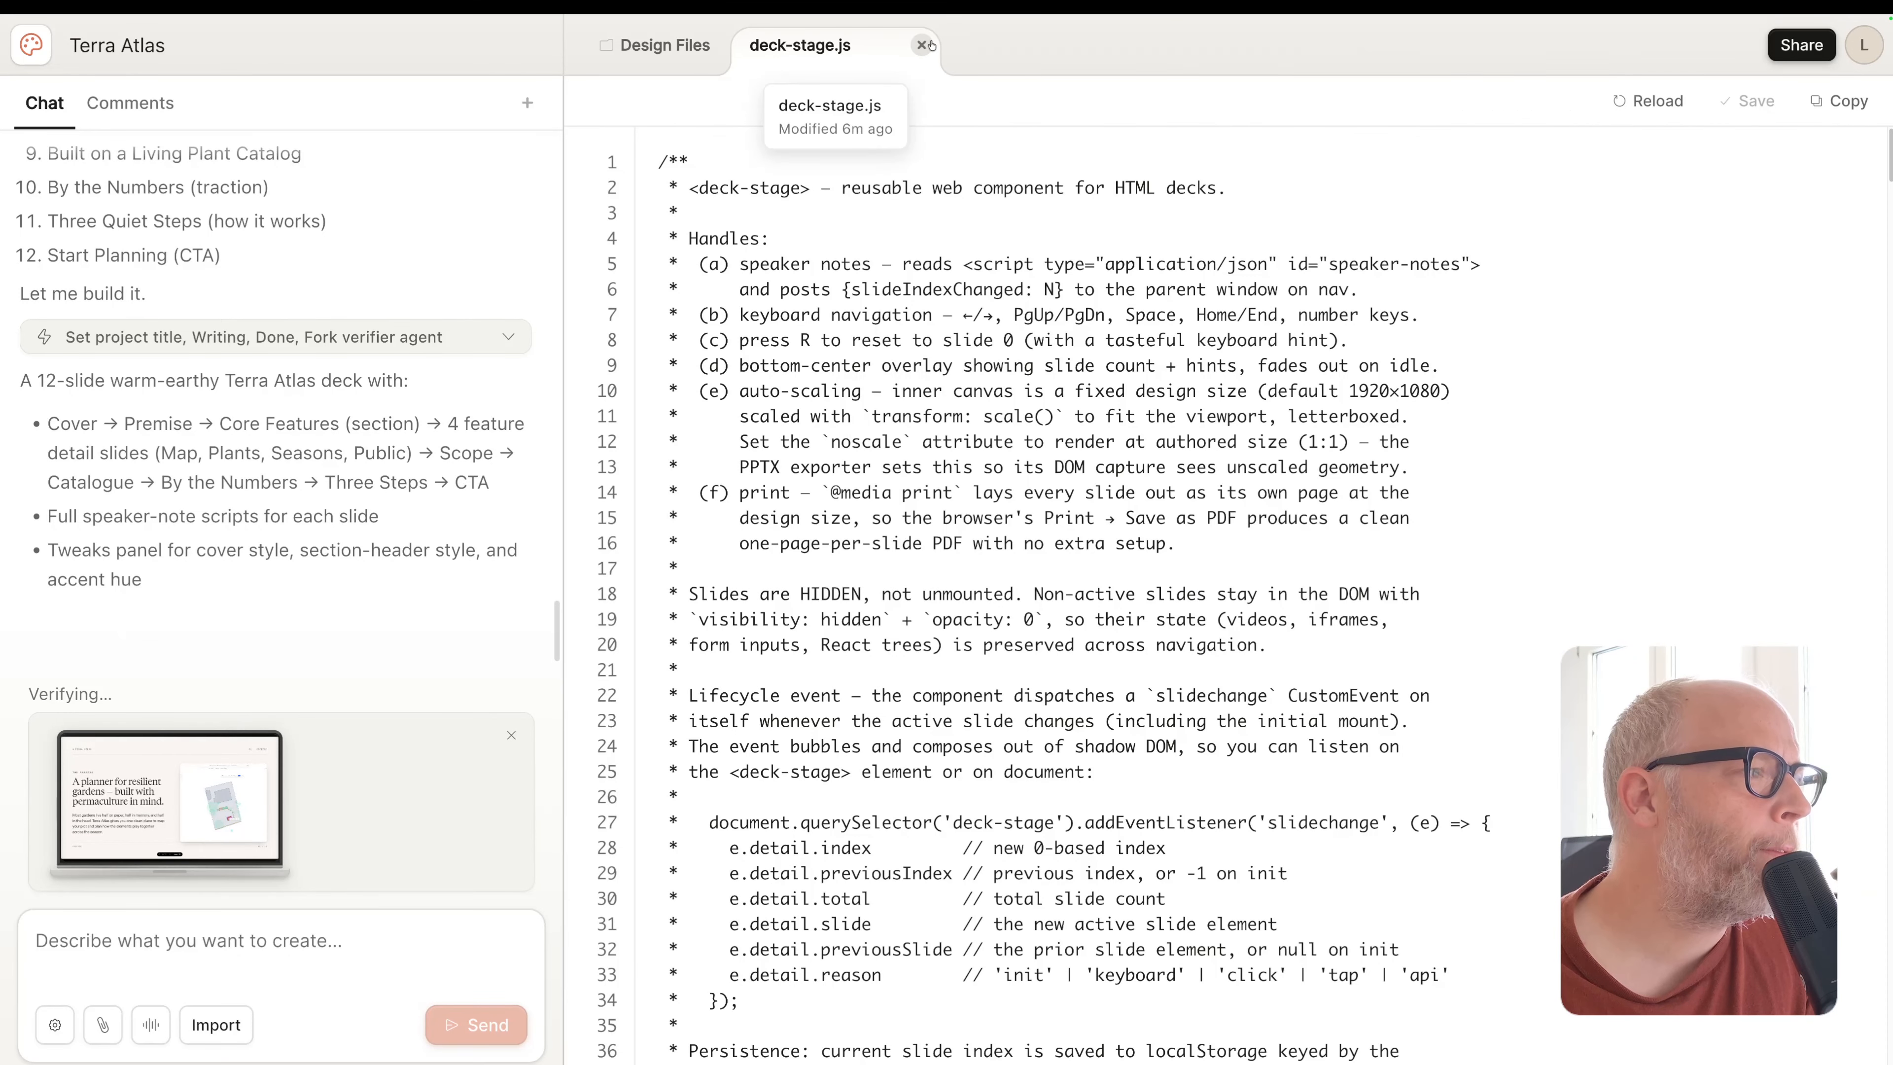
pyautogui.click(932, 46)
pyautogui.click(857, 307)
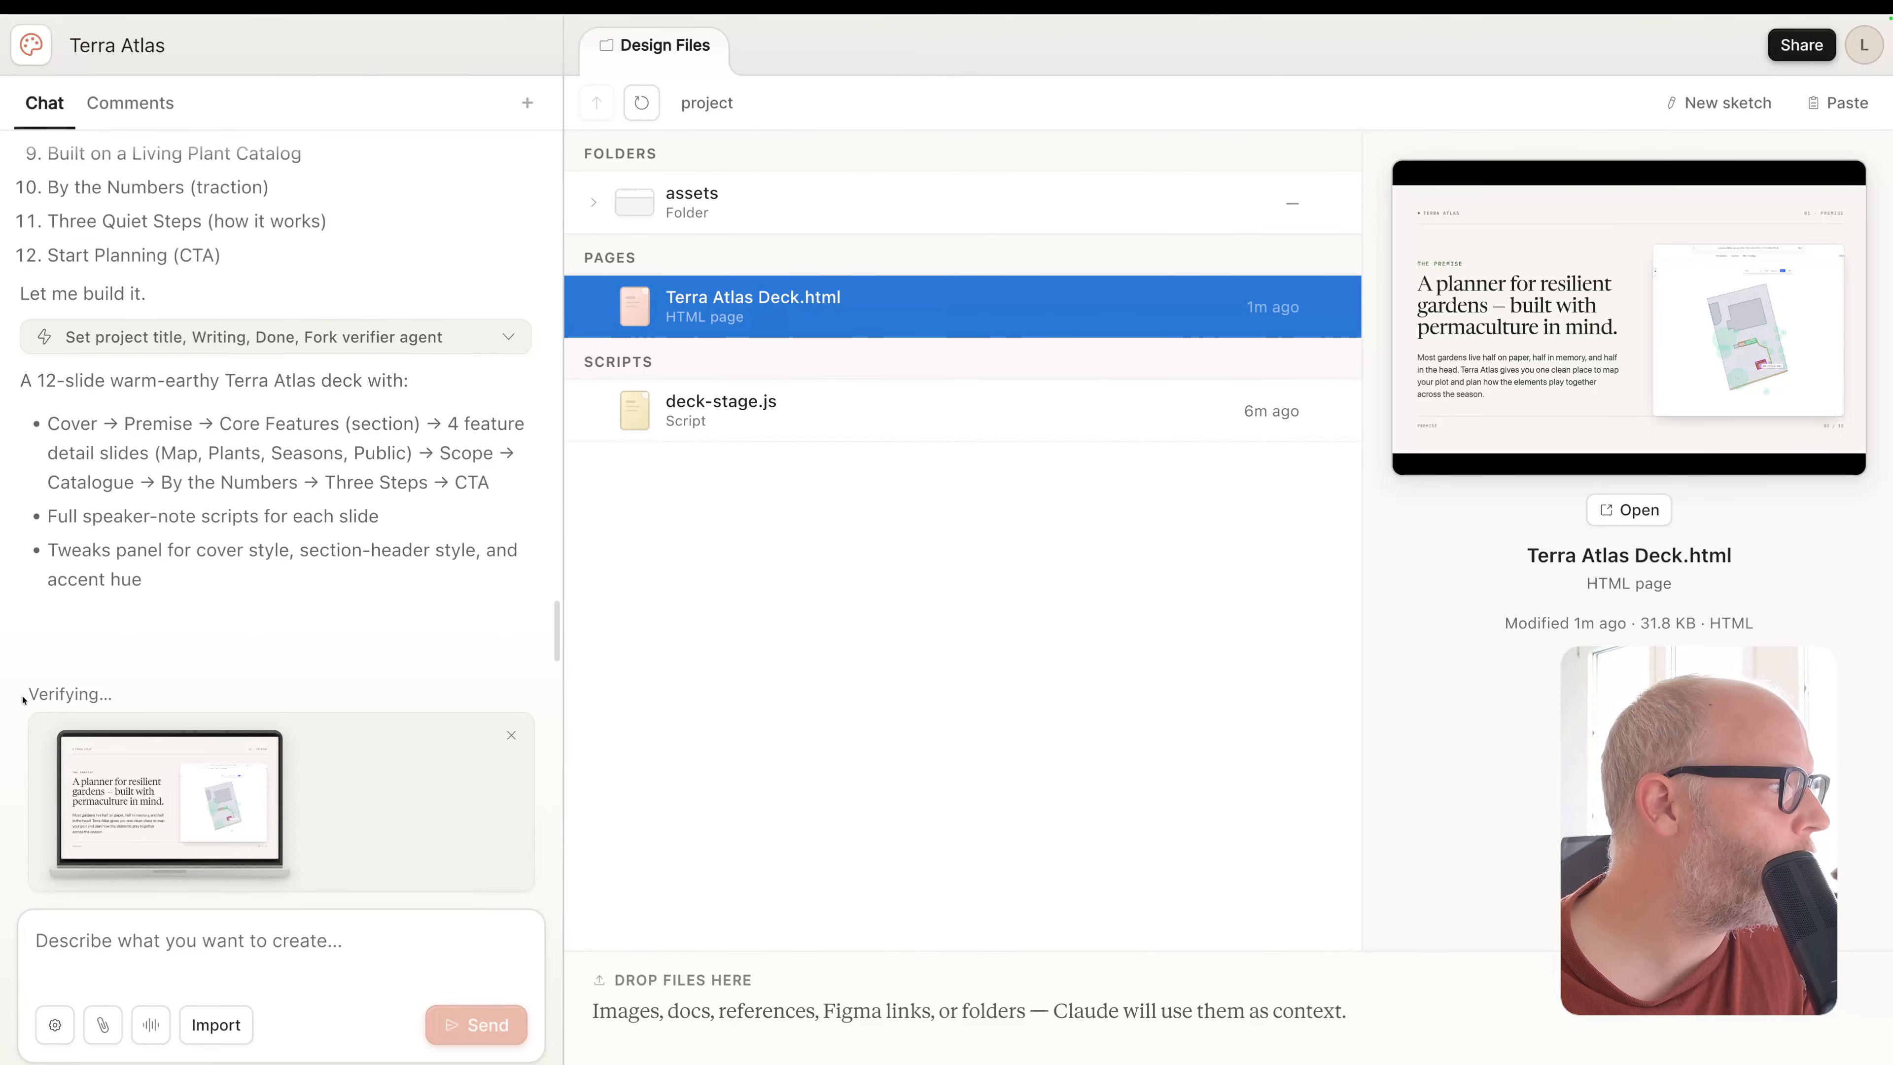
pyautogui.moveTo(24, 700); pyautogui.dragTo(108, 707)
pyautogui.moveTo(184, 423); pyautogui.dragTo(235, 601)
pyautogui.moveTo(71, 549); pyautogui.dragTo(178, 578)
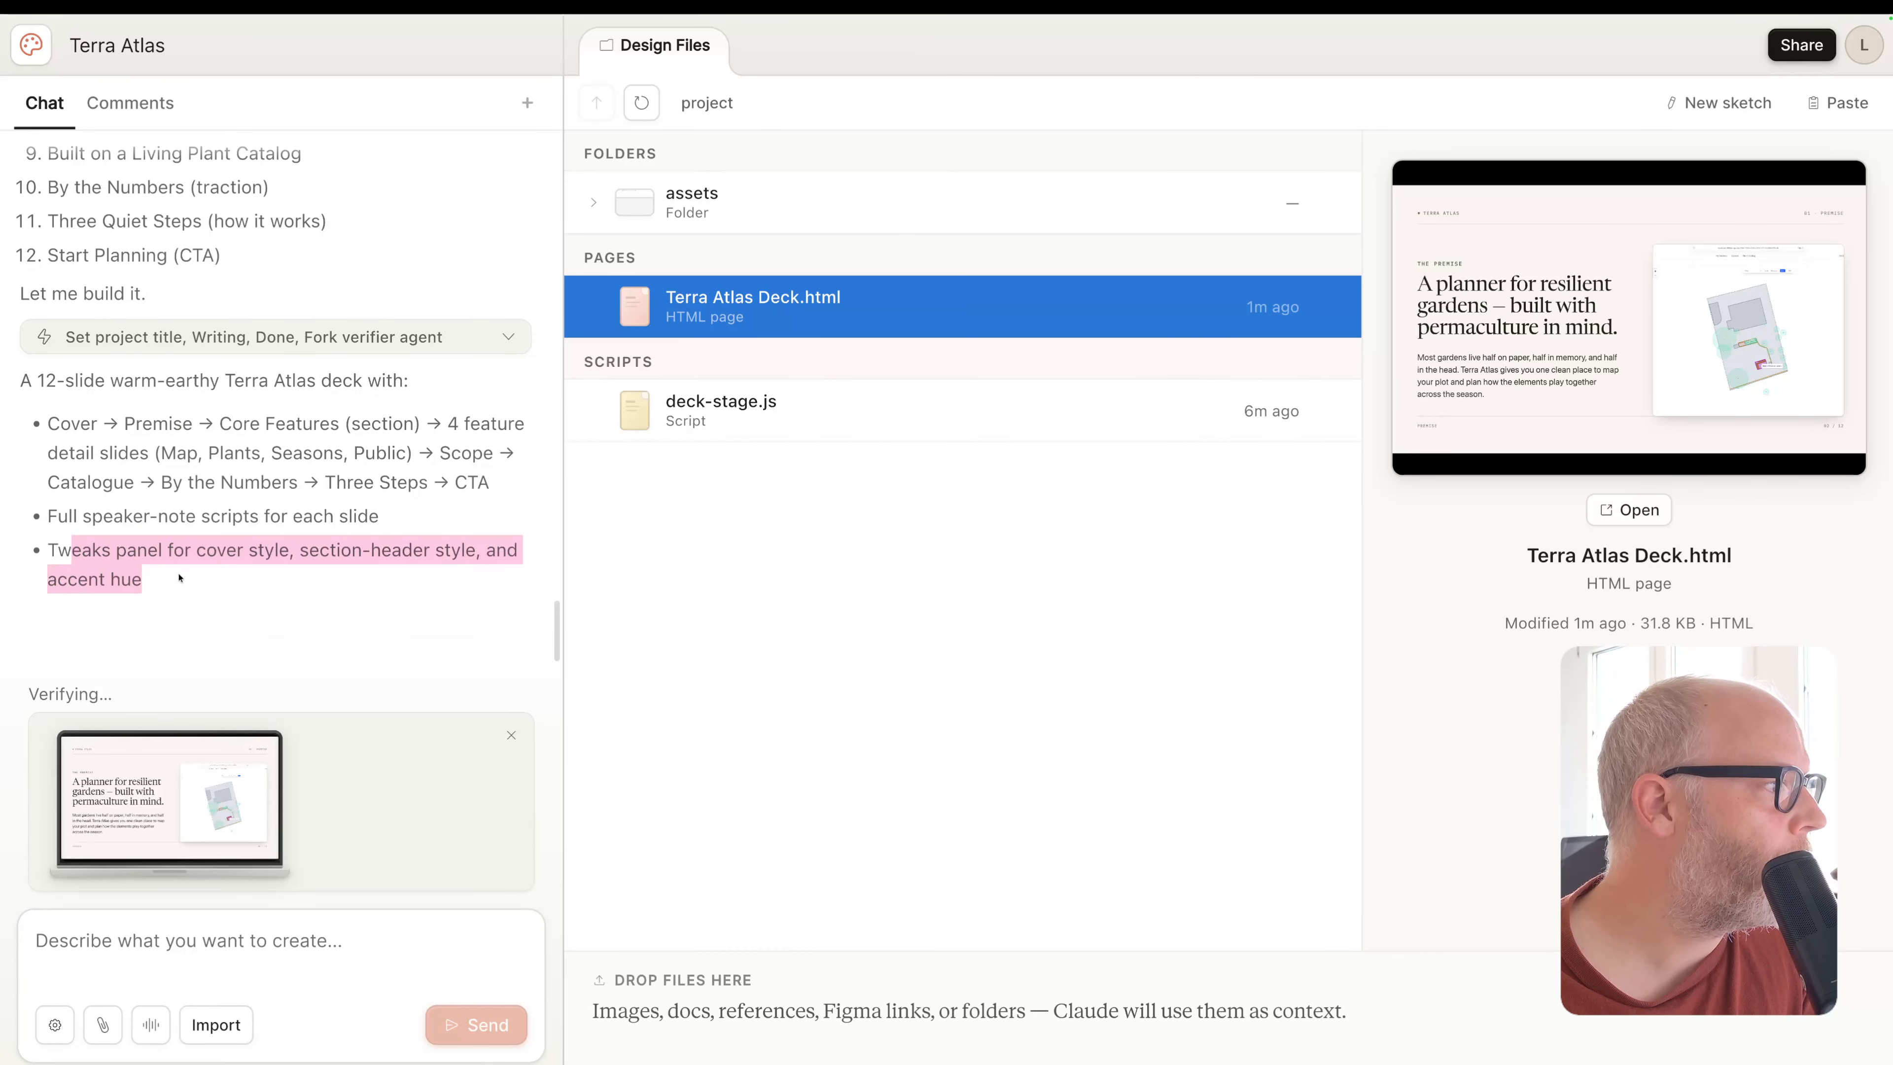
pyautogui.click(180, 579)
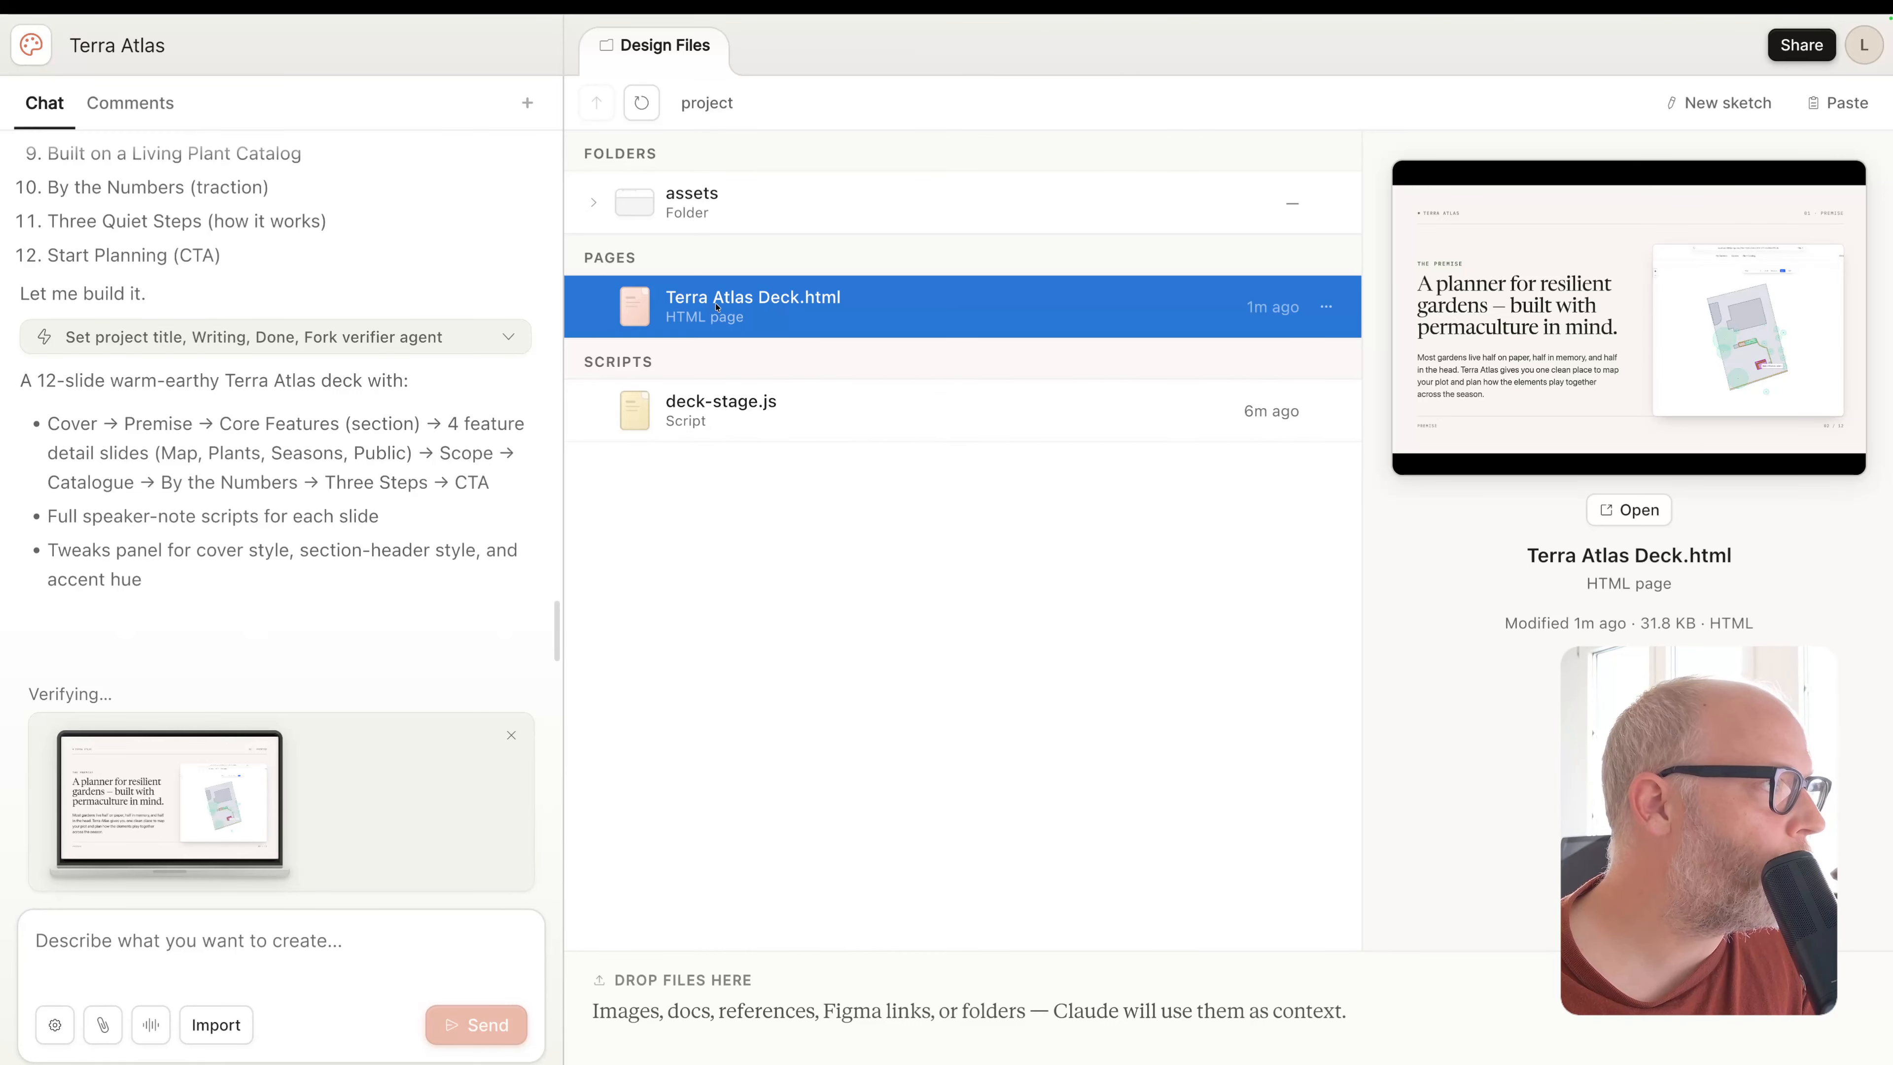
# Open Terra Atlas Deck.html and export the deck as a PDF
pyautogui.click(1669, 523)
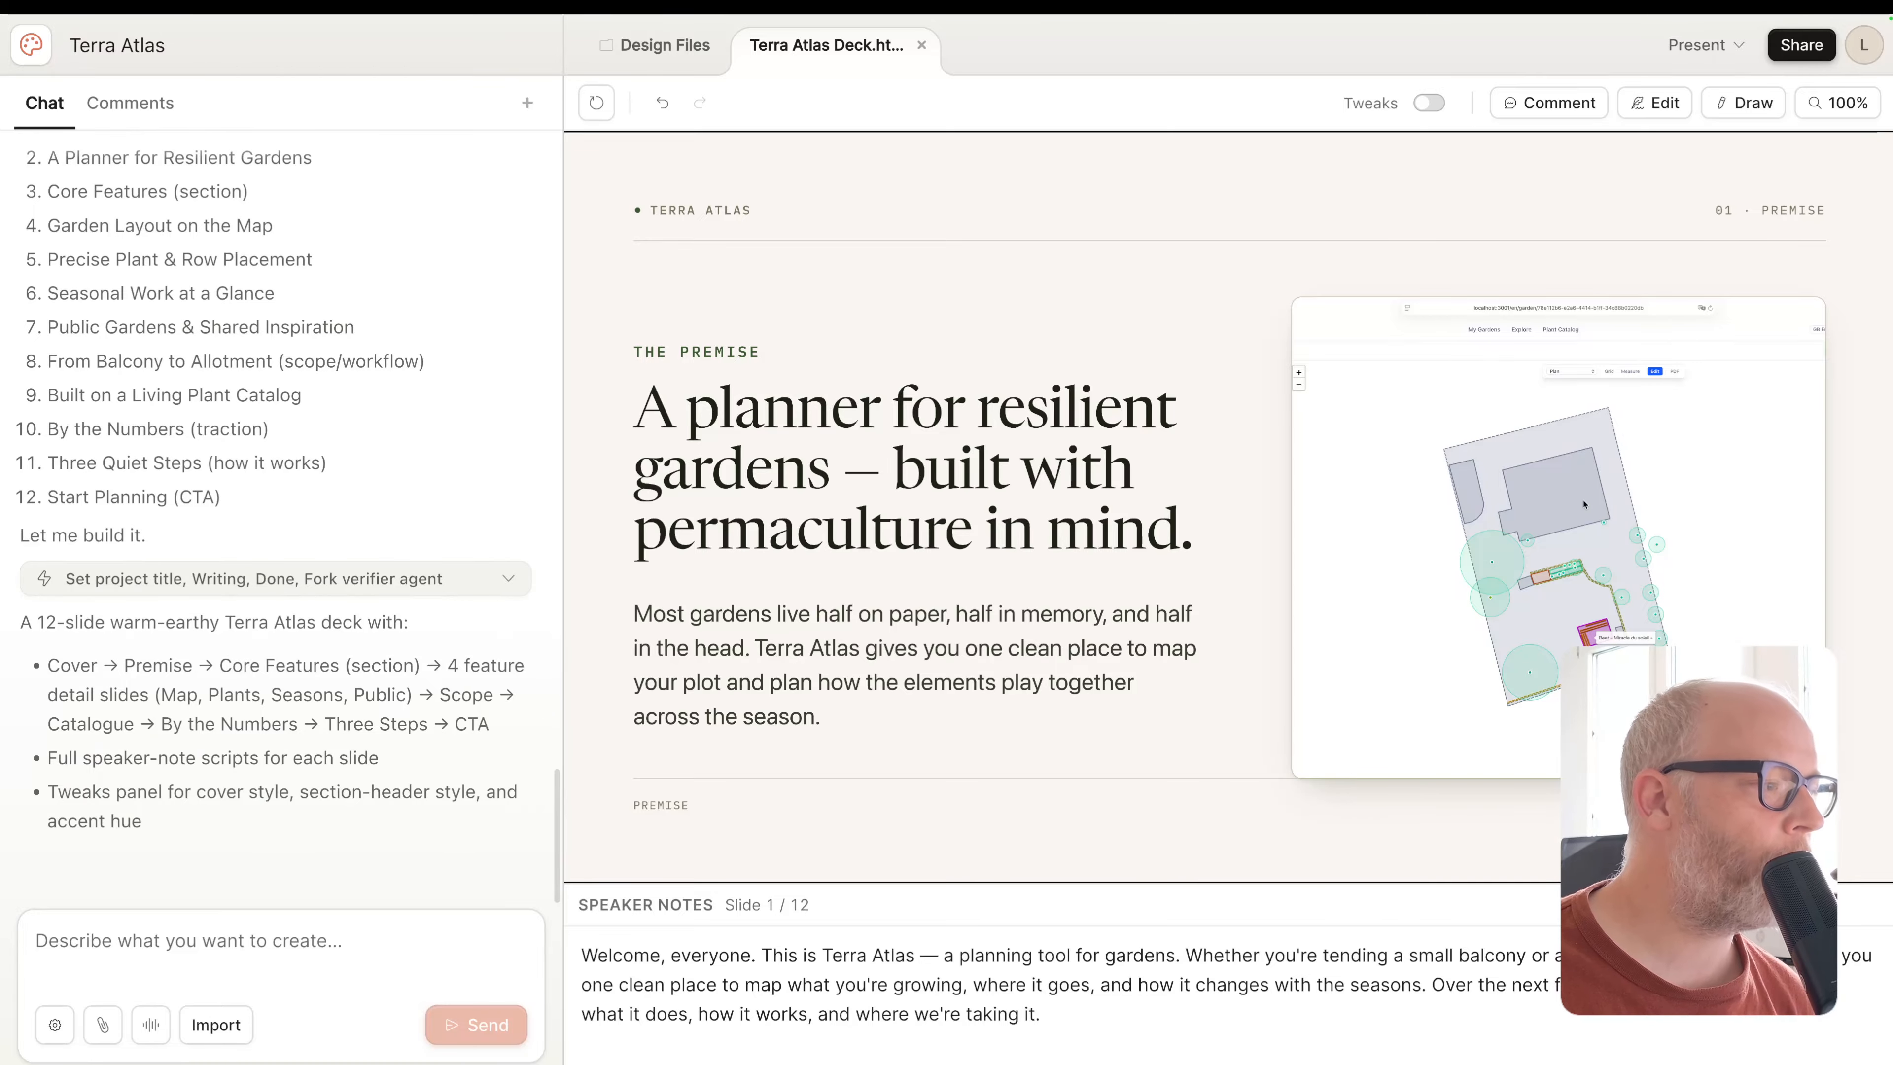
pyautogui.moveTo(1571, 486)
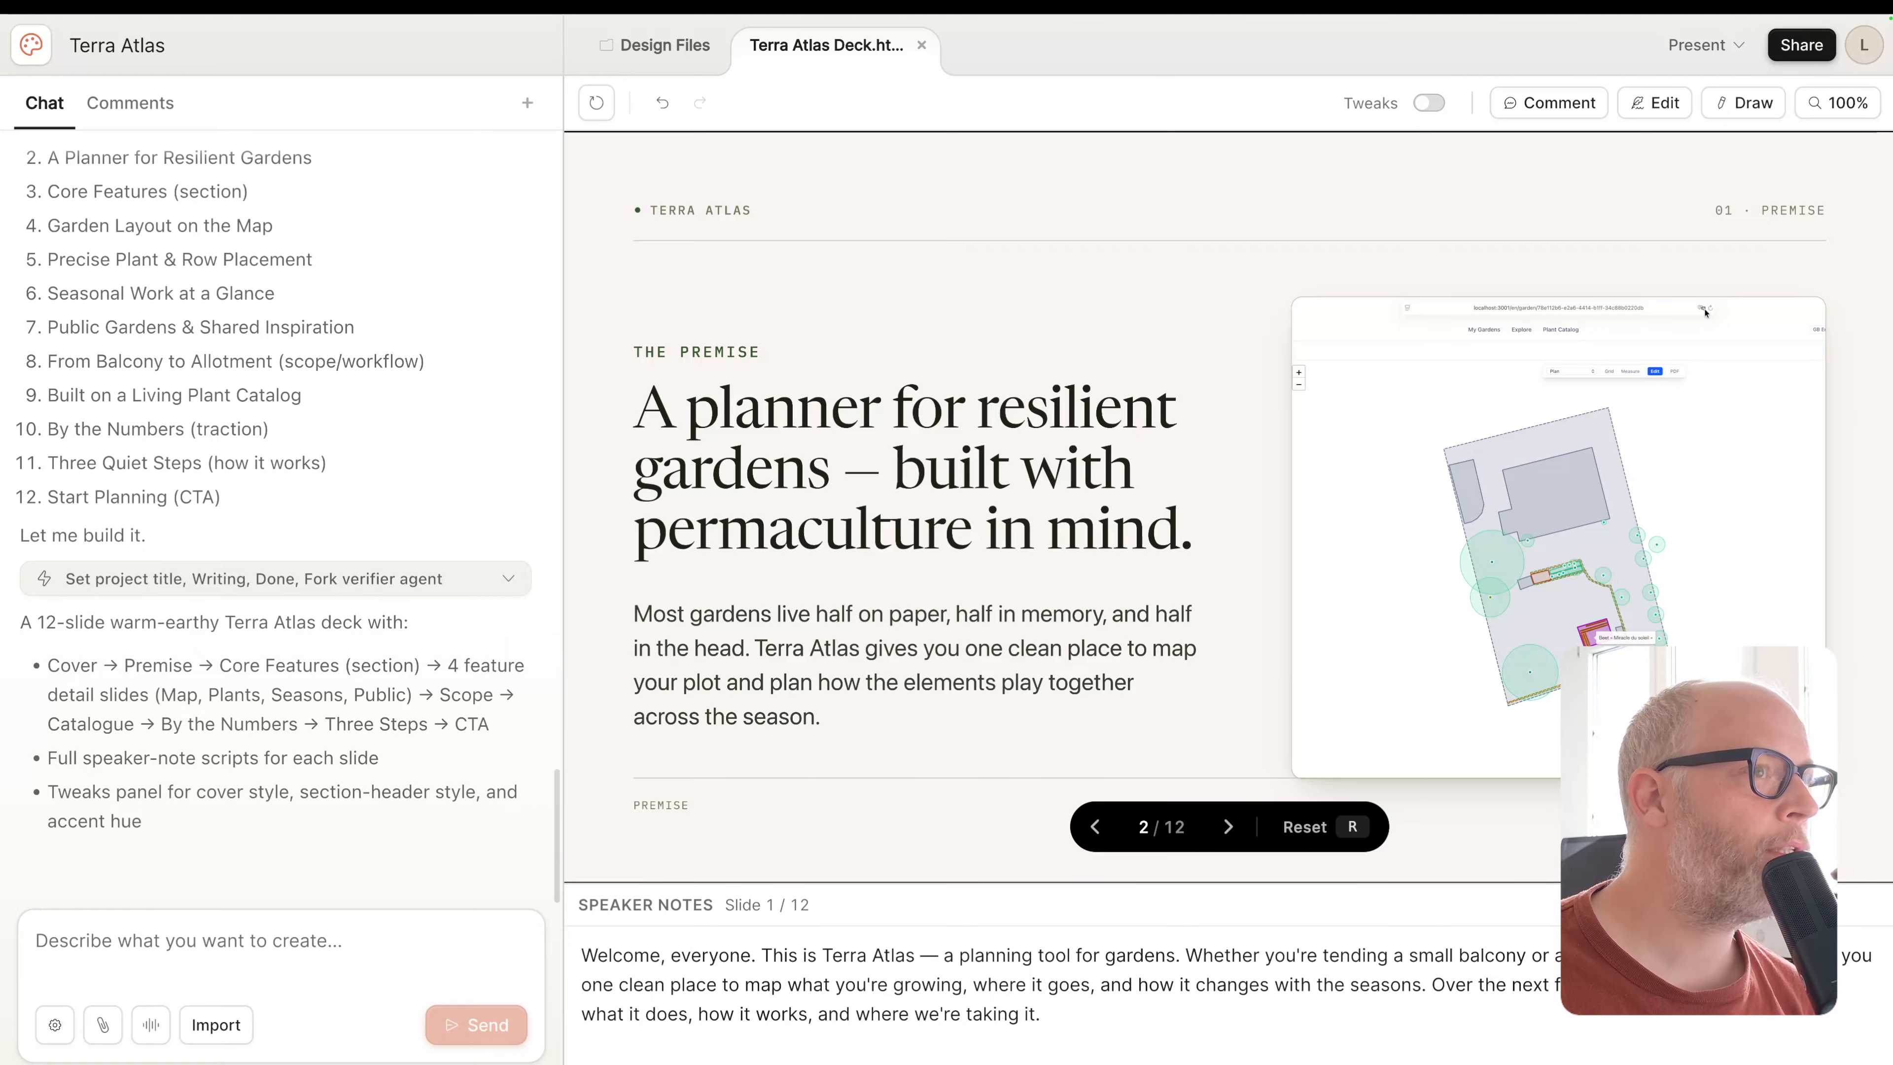
pyautogui.click(1792, 46)
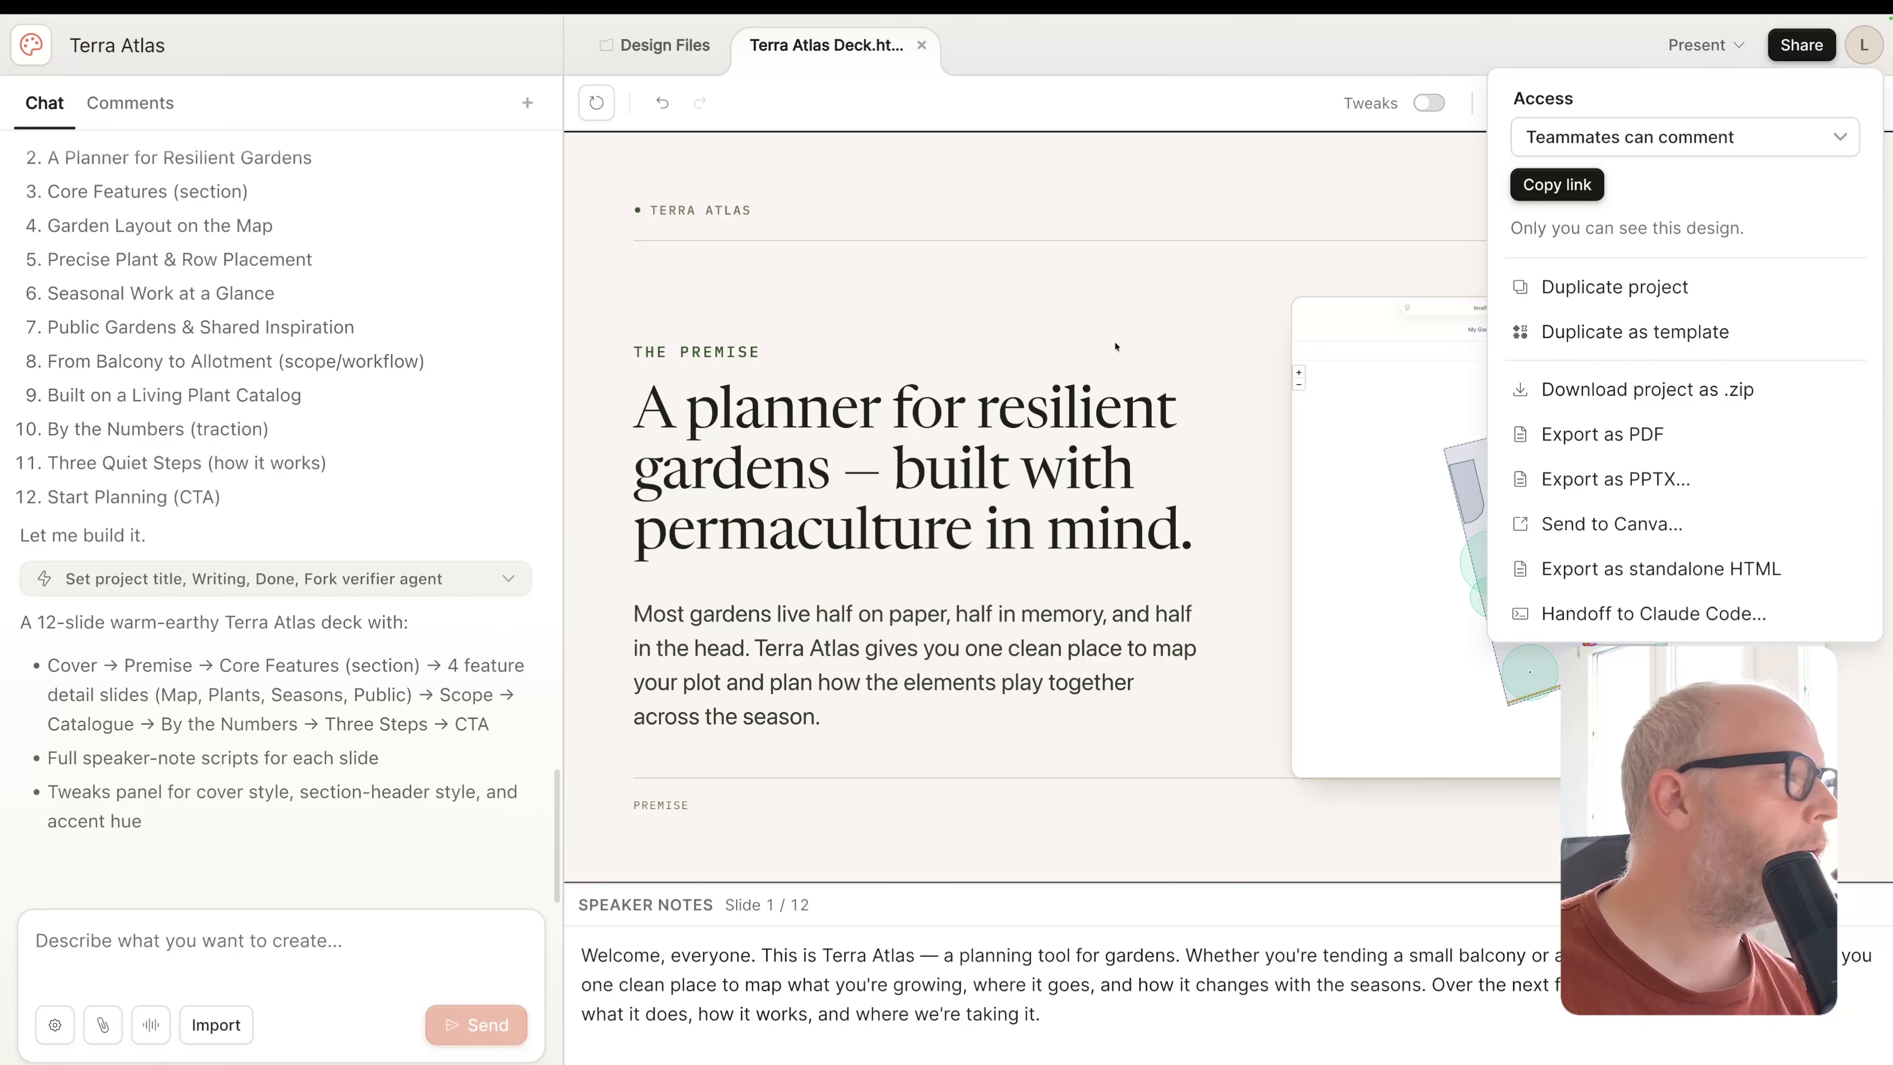
pyautogui.click(1610, 436)
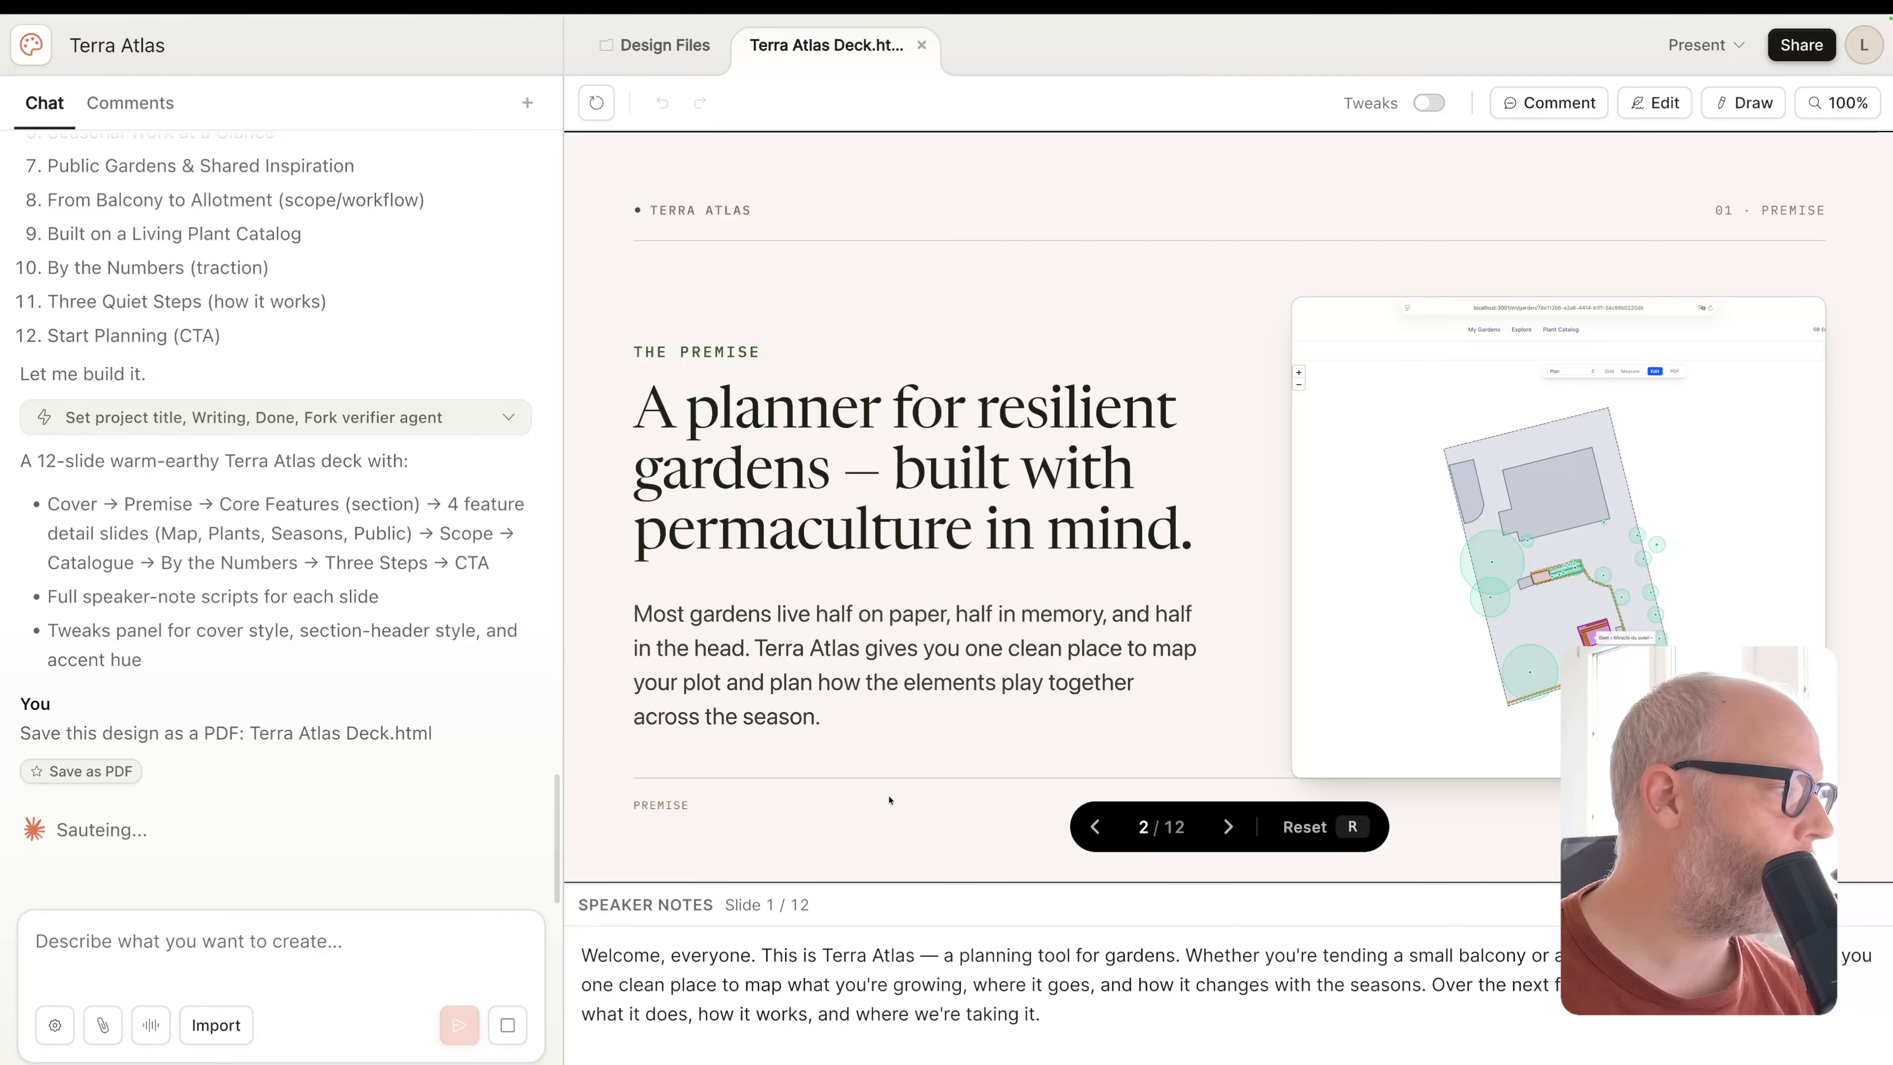
# Open the Terra Atlas Magic Reveal project from the project overview and examine its access and export options, keeping Teammates can comment
pyautogui.moveTo(998, 16)
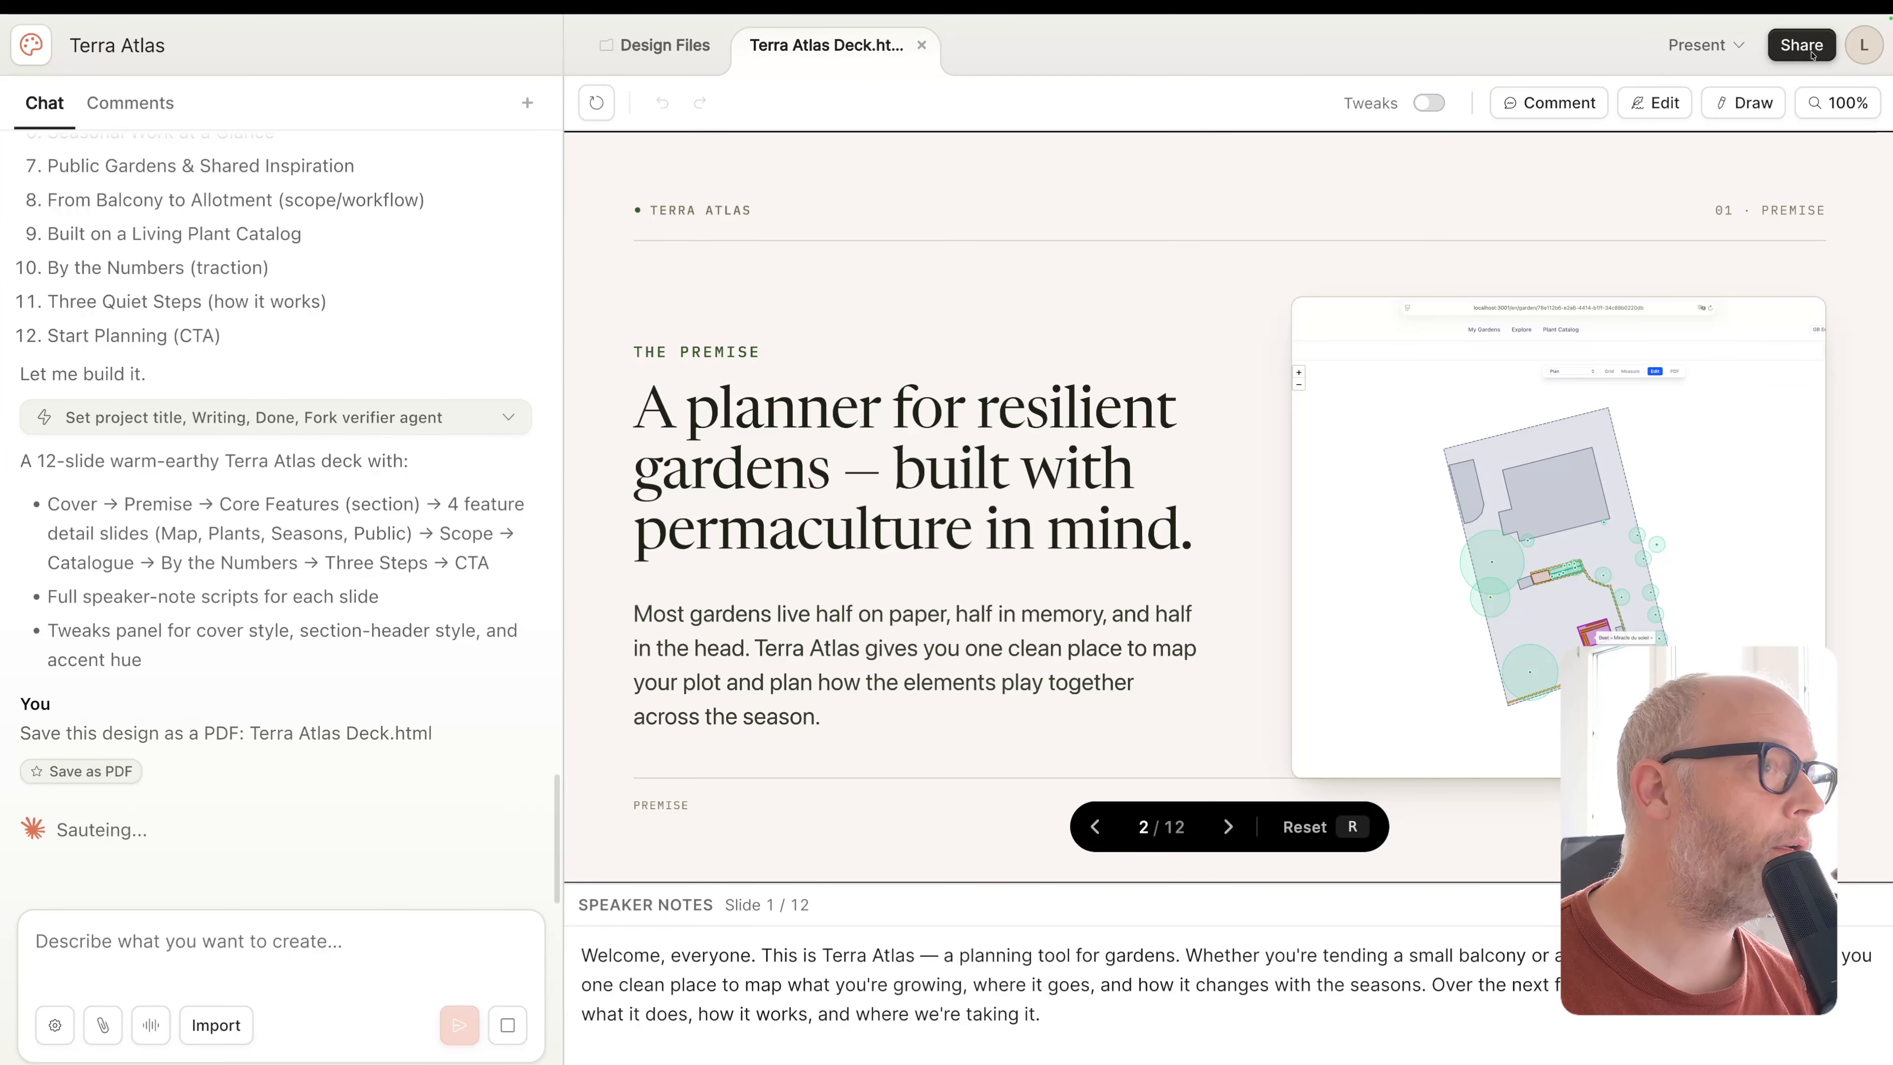
pyautogui.click(36, 58)
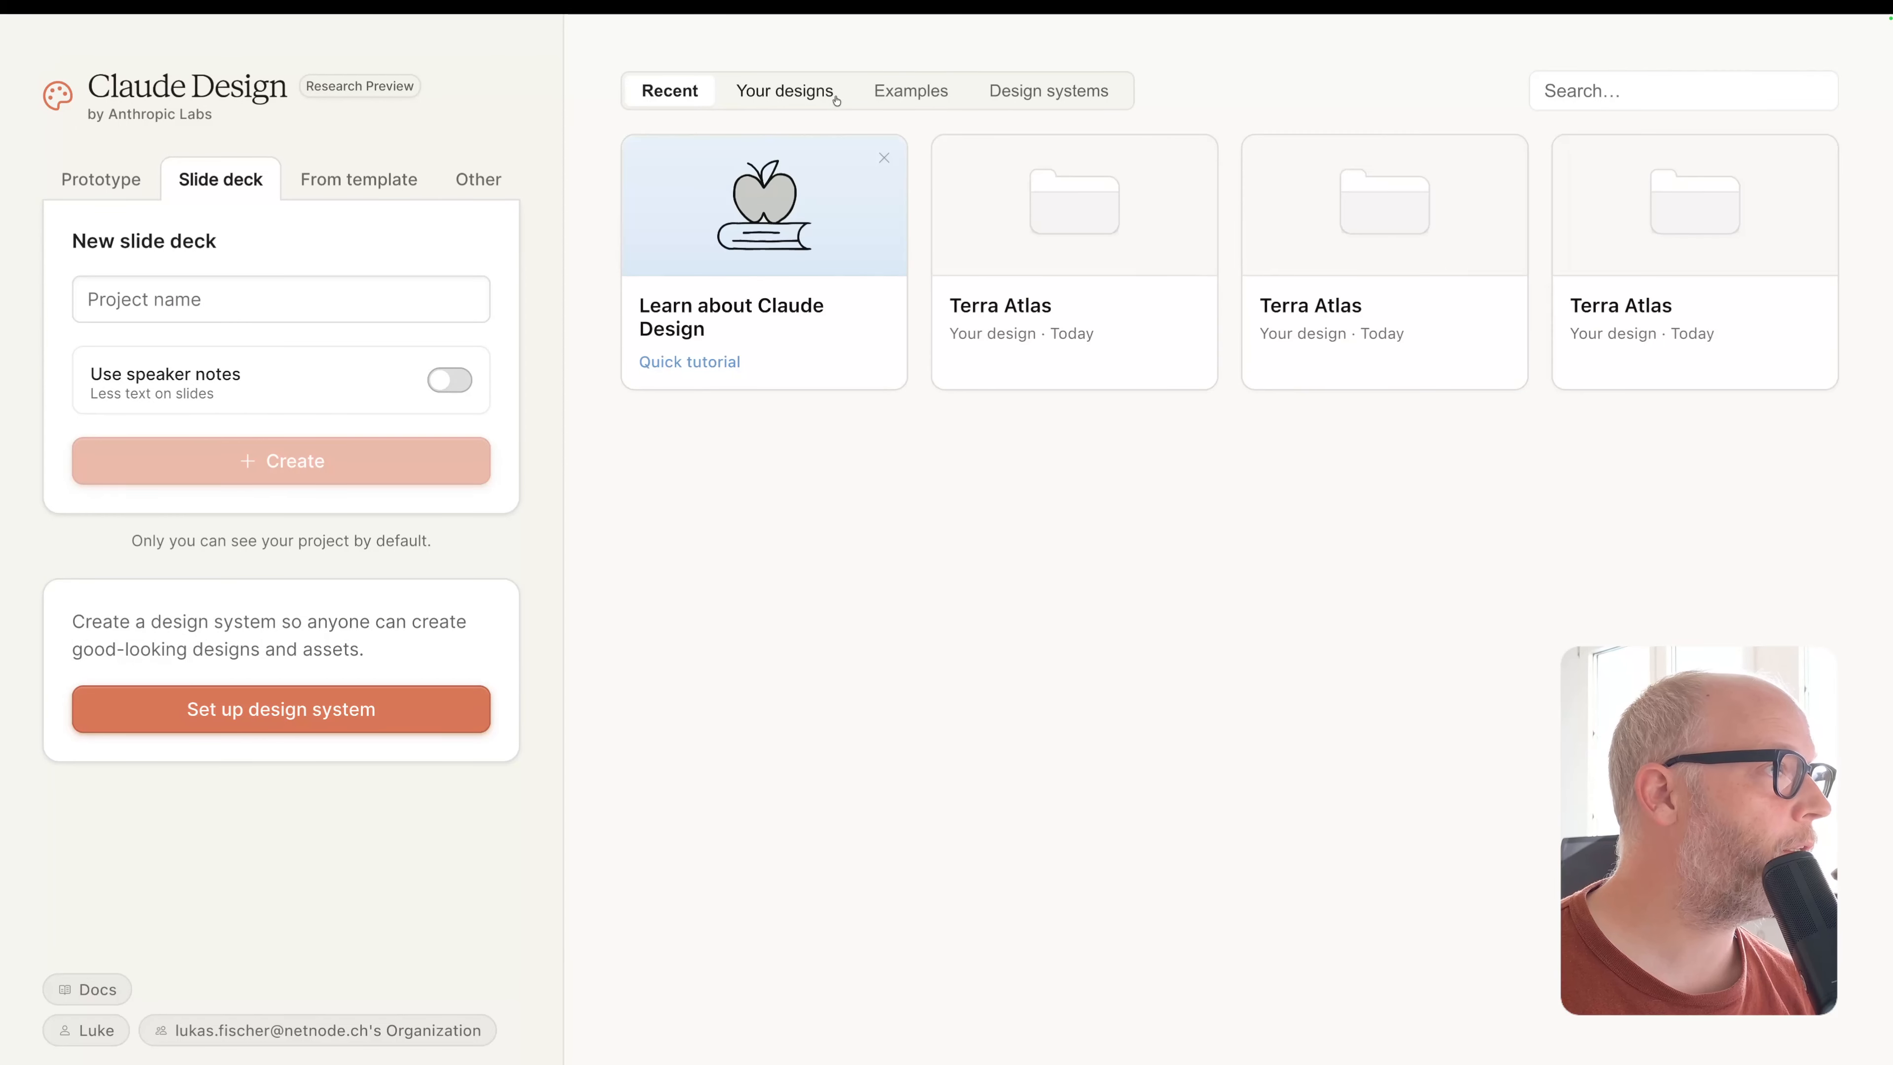
pyautogui.click(1407, 246)
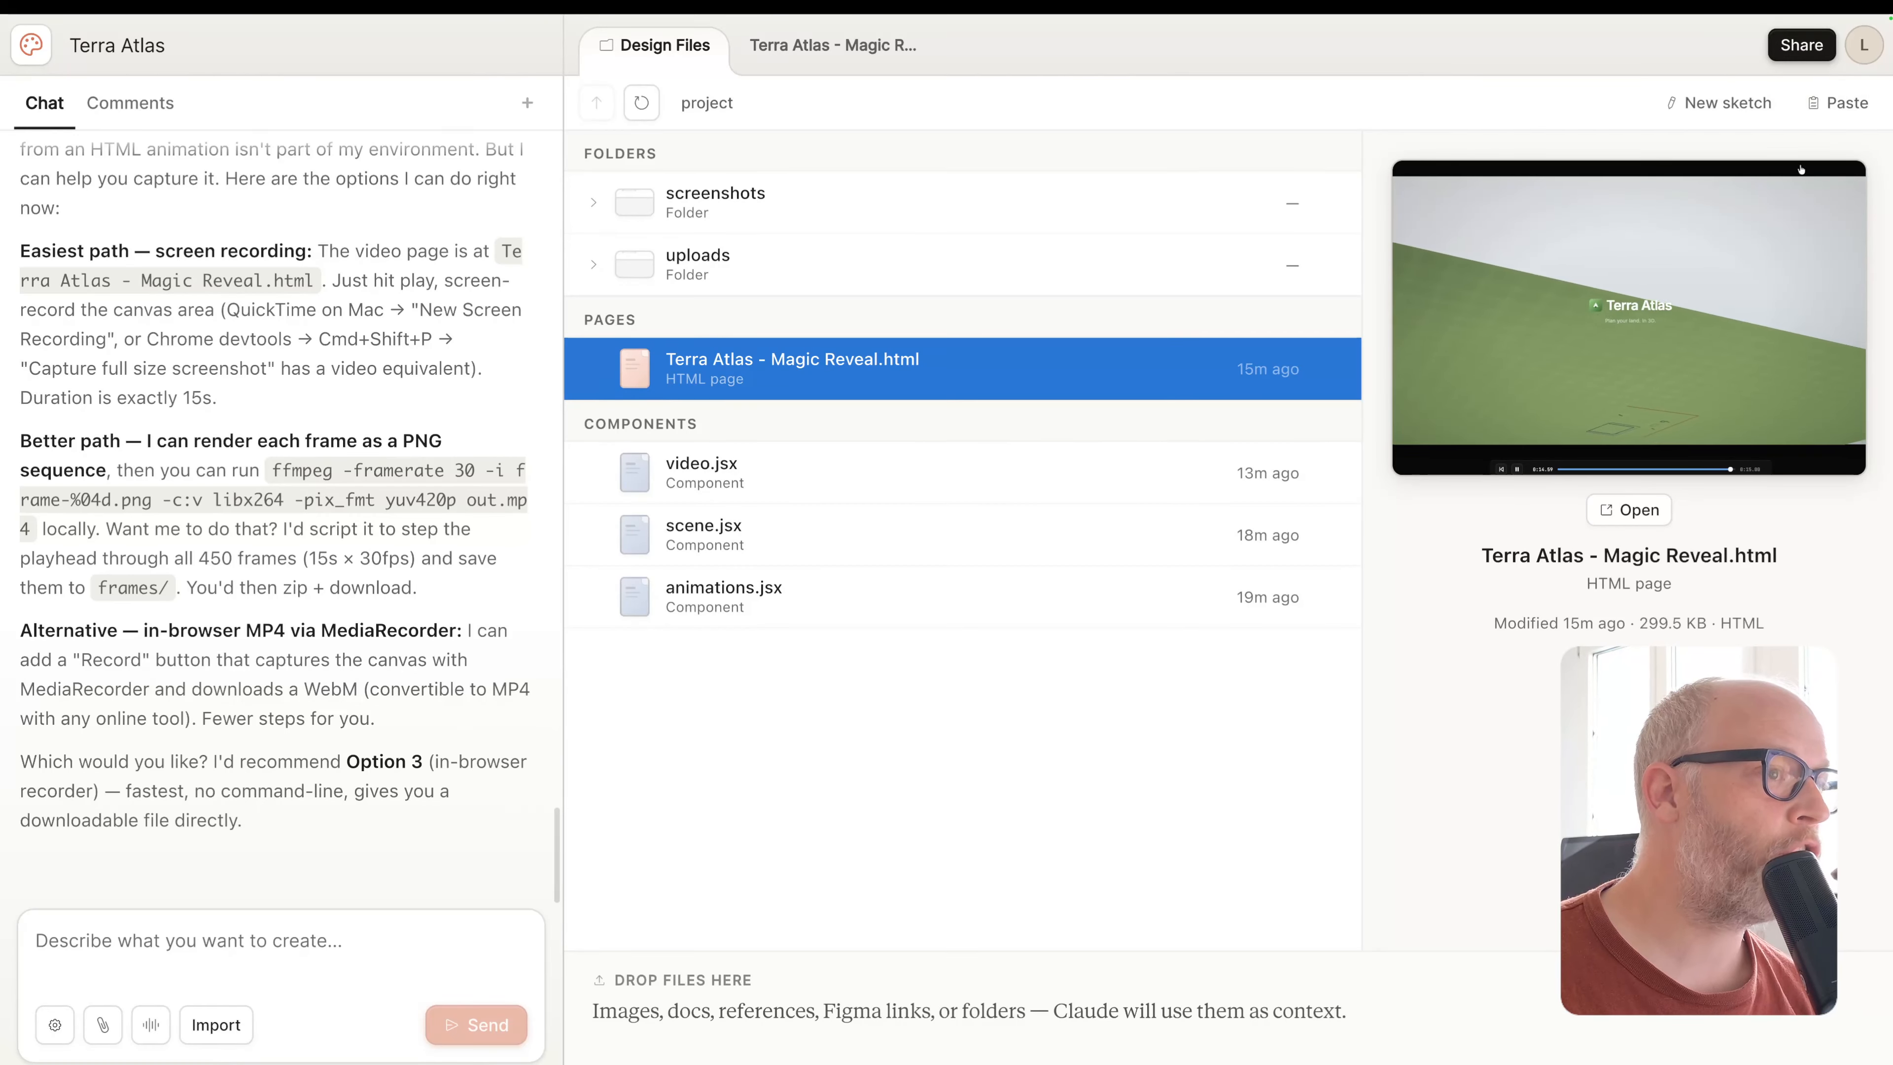
pyautogui.click(1801, 45)
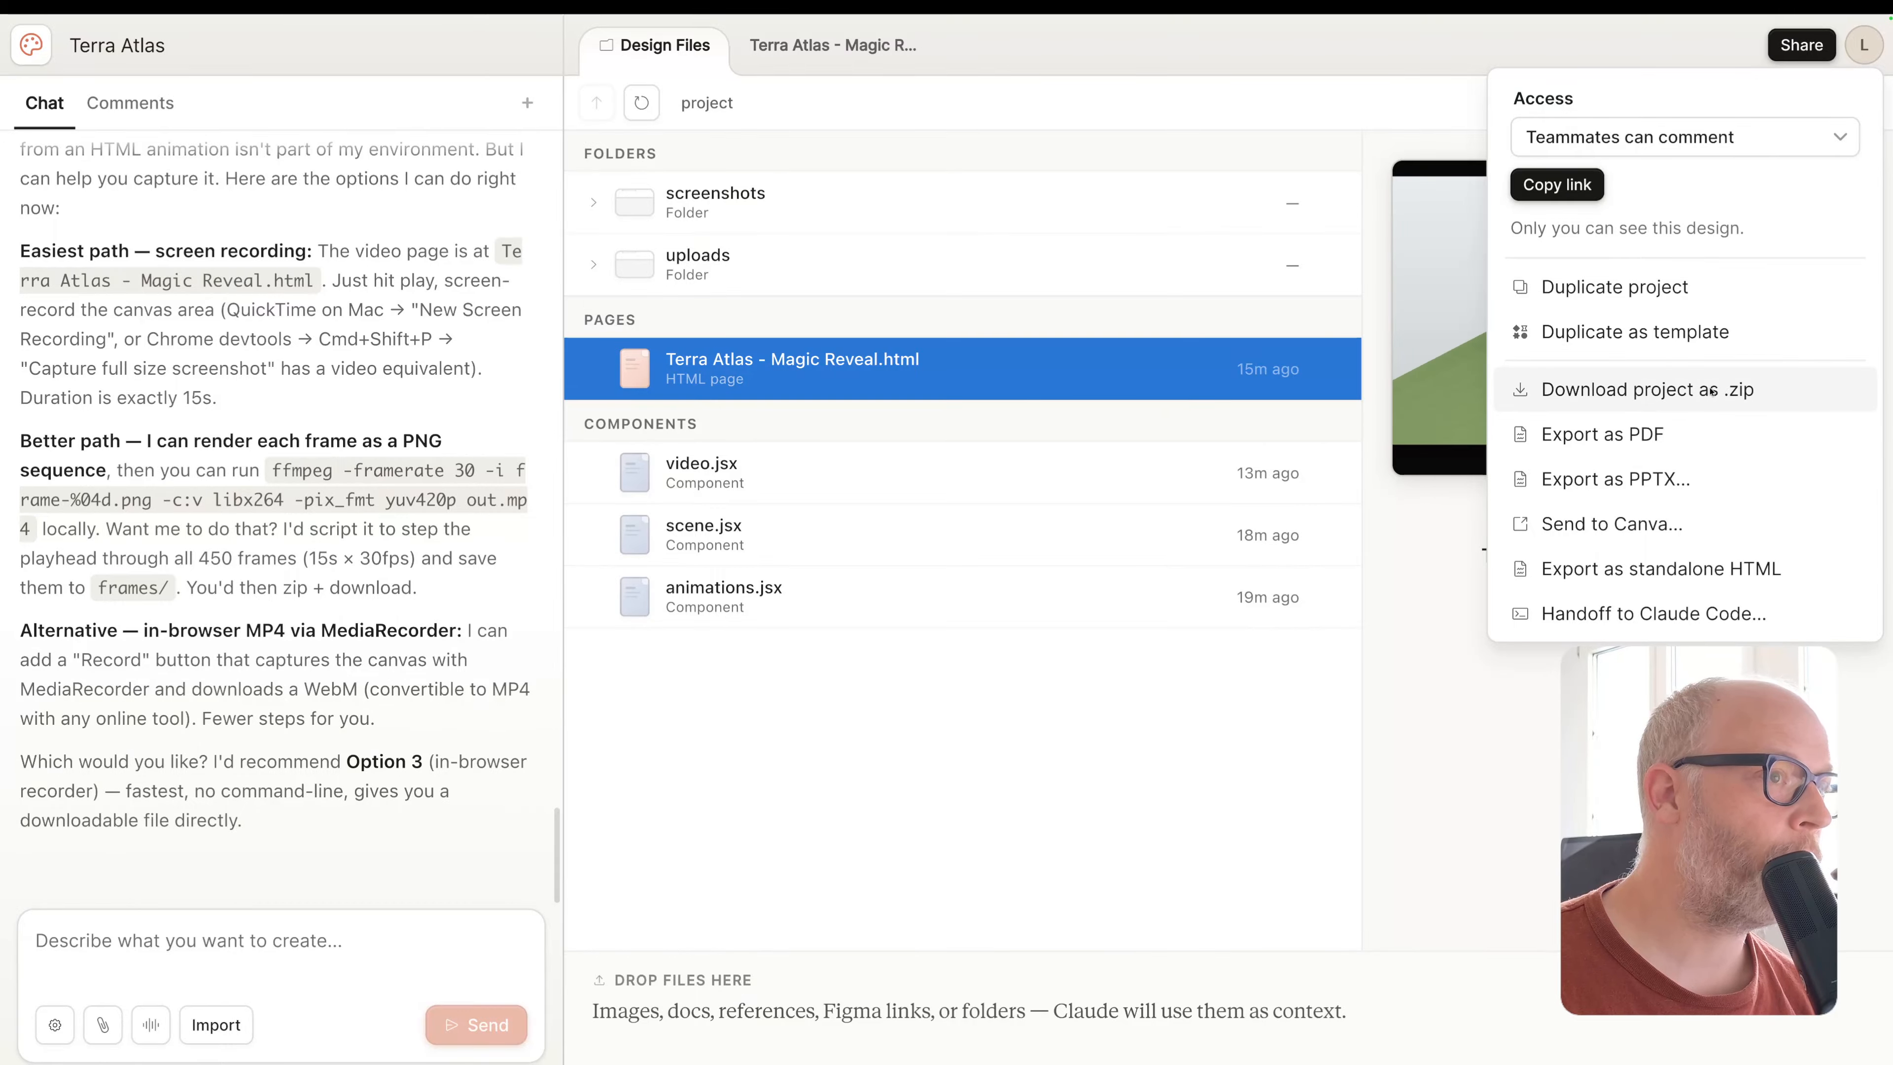
pyautogui.click(1717, 146)
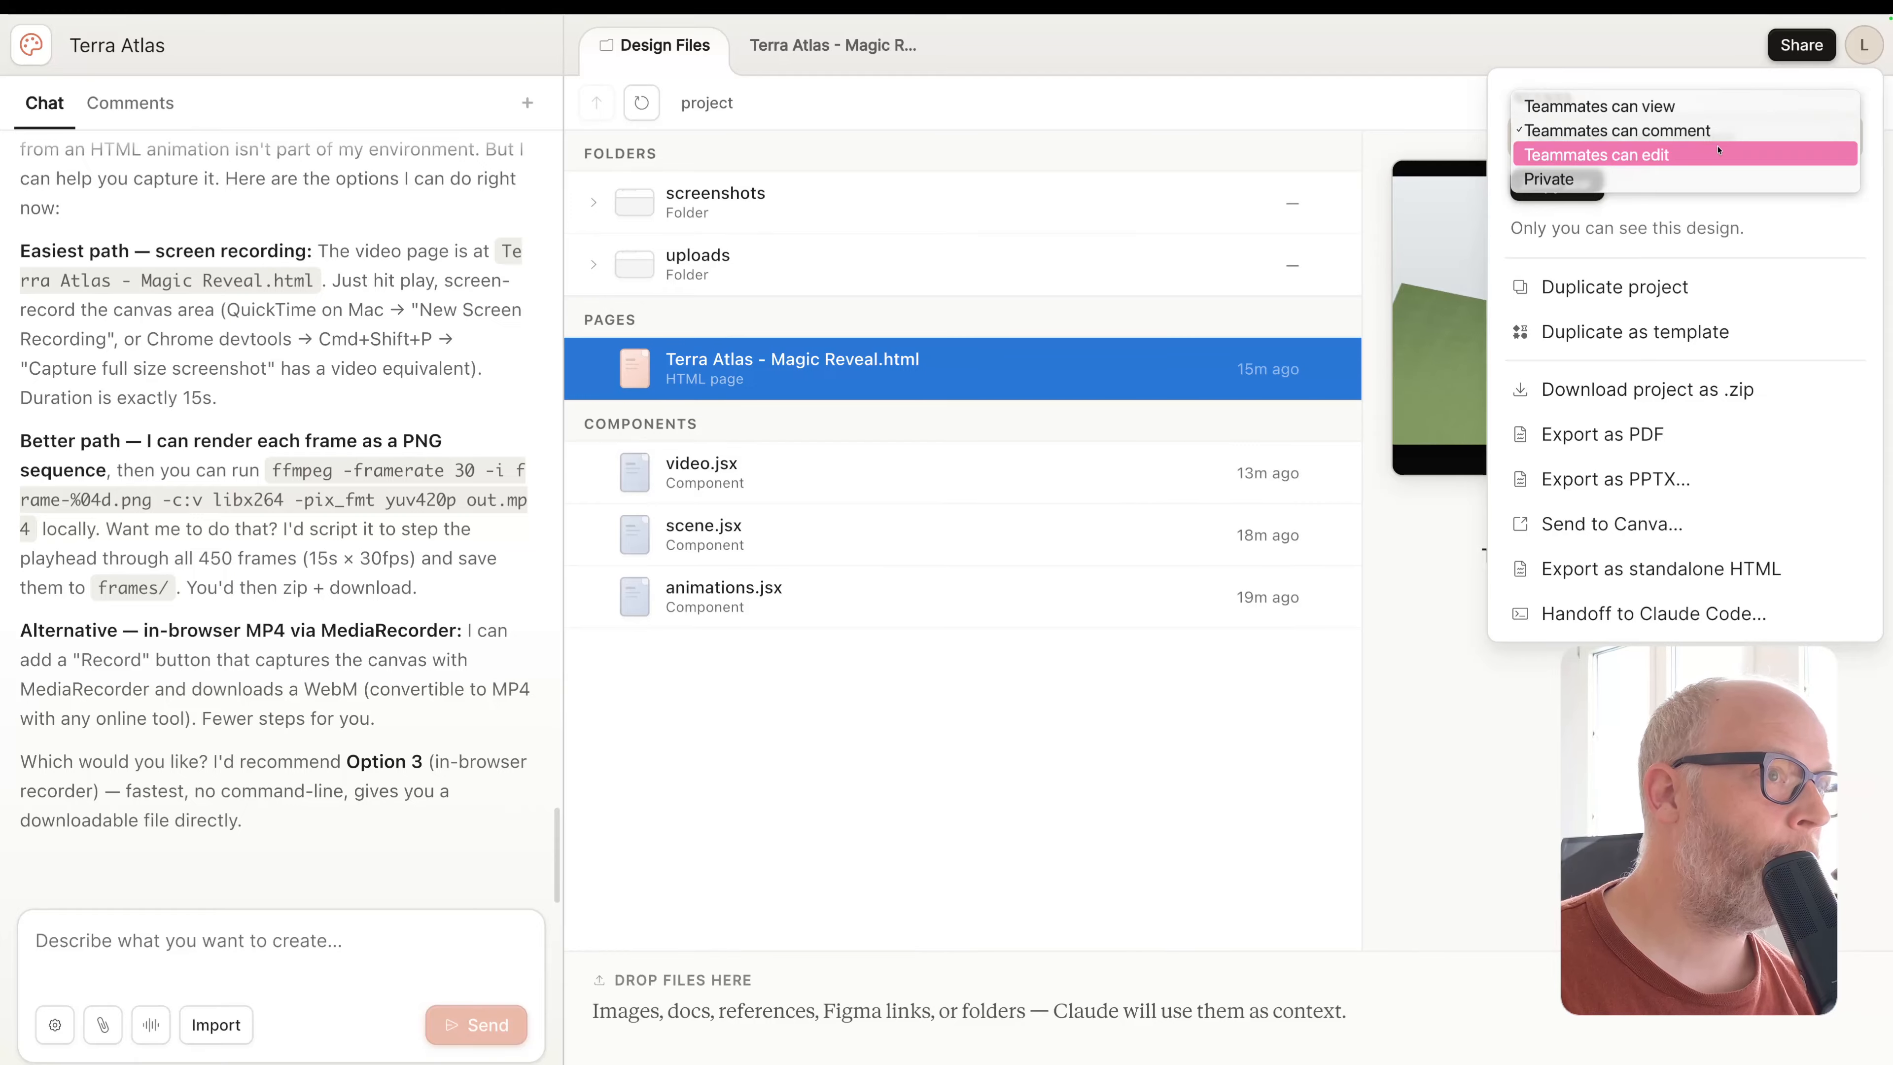
pyautogui.click(1770, 222)
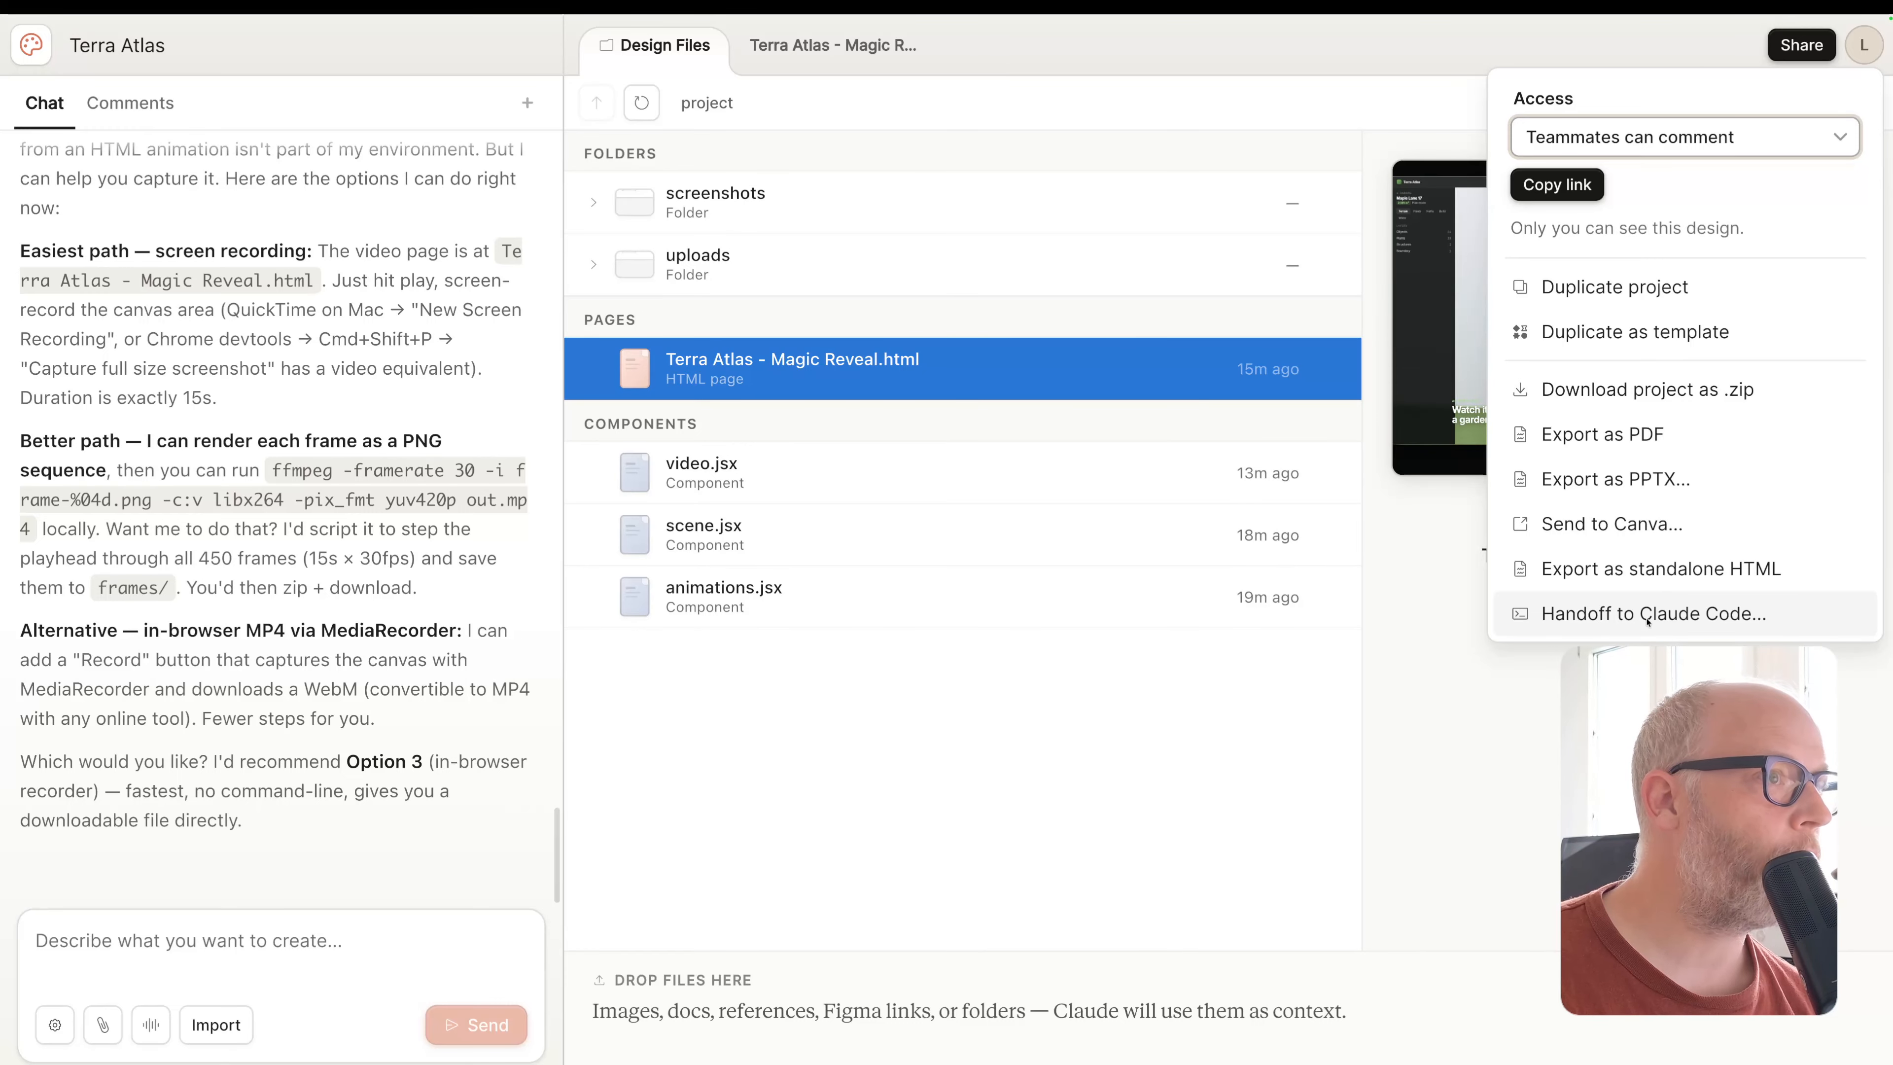
# Return to the project overview, reopen the Terra Atlas deck project and show its sharing and export options
pyautogui.moveTo(1518, 94)
pyautogui.press('ctrl+super+f')
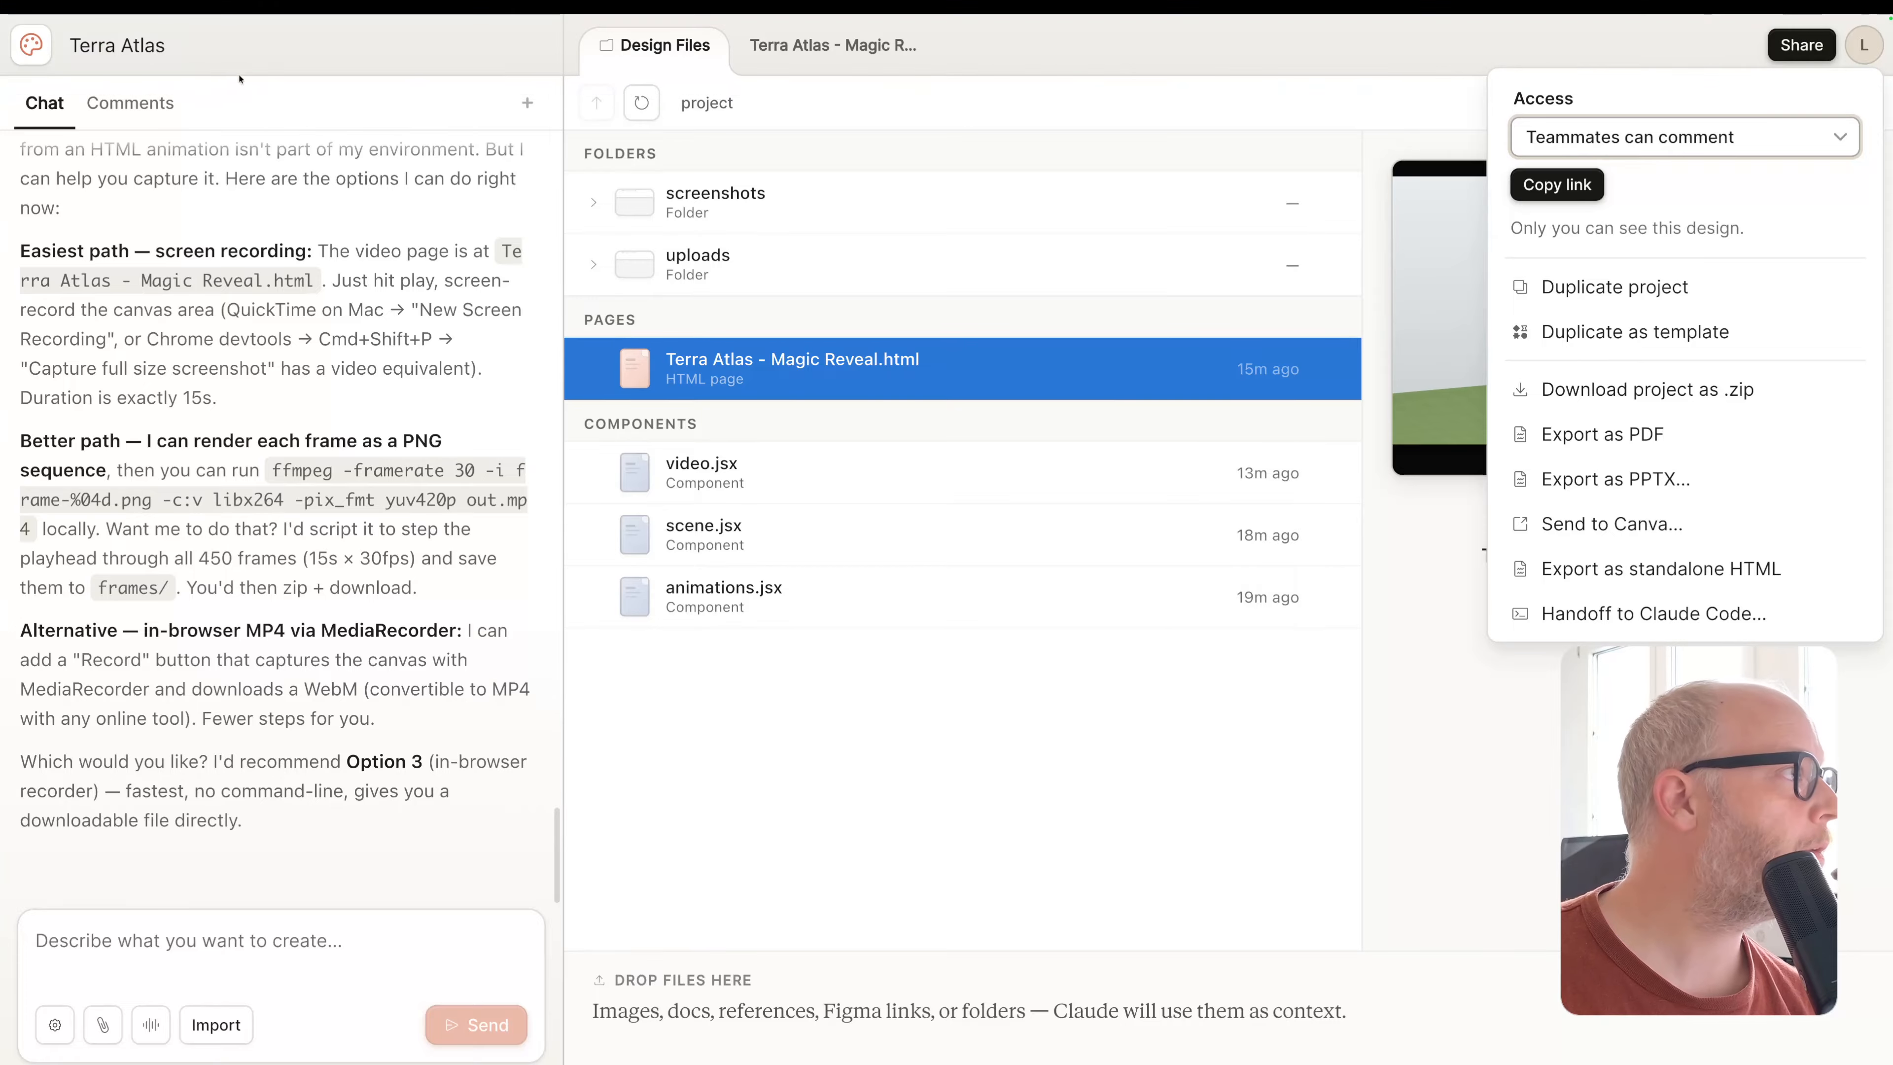
pyautogui.press('Escape')
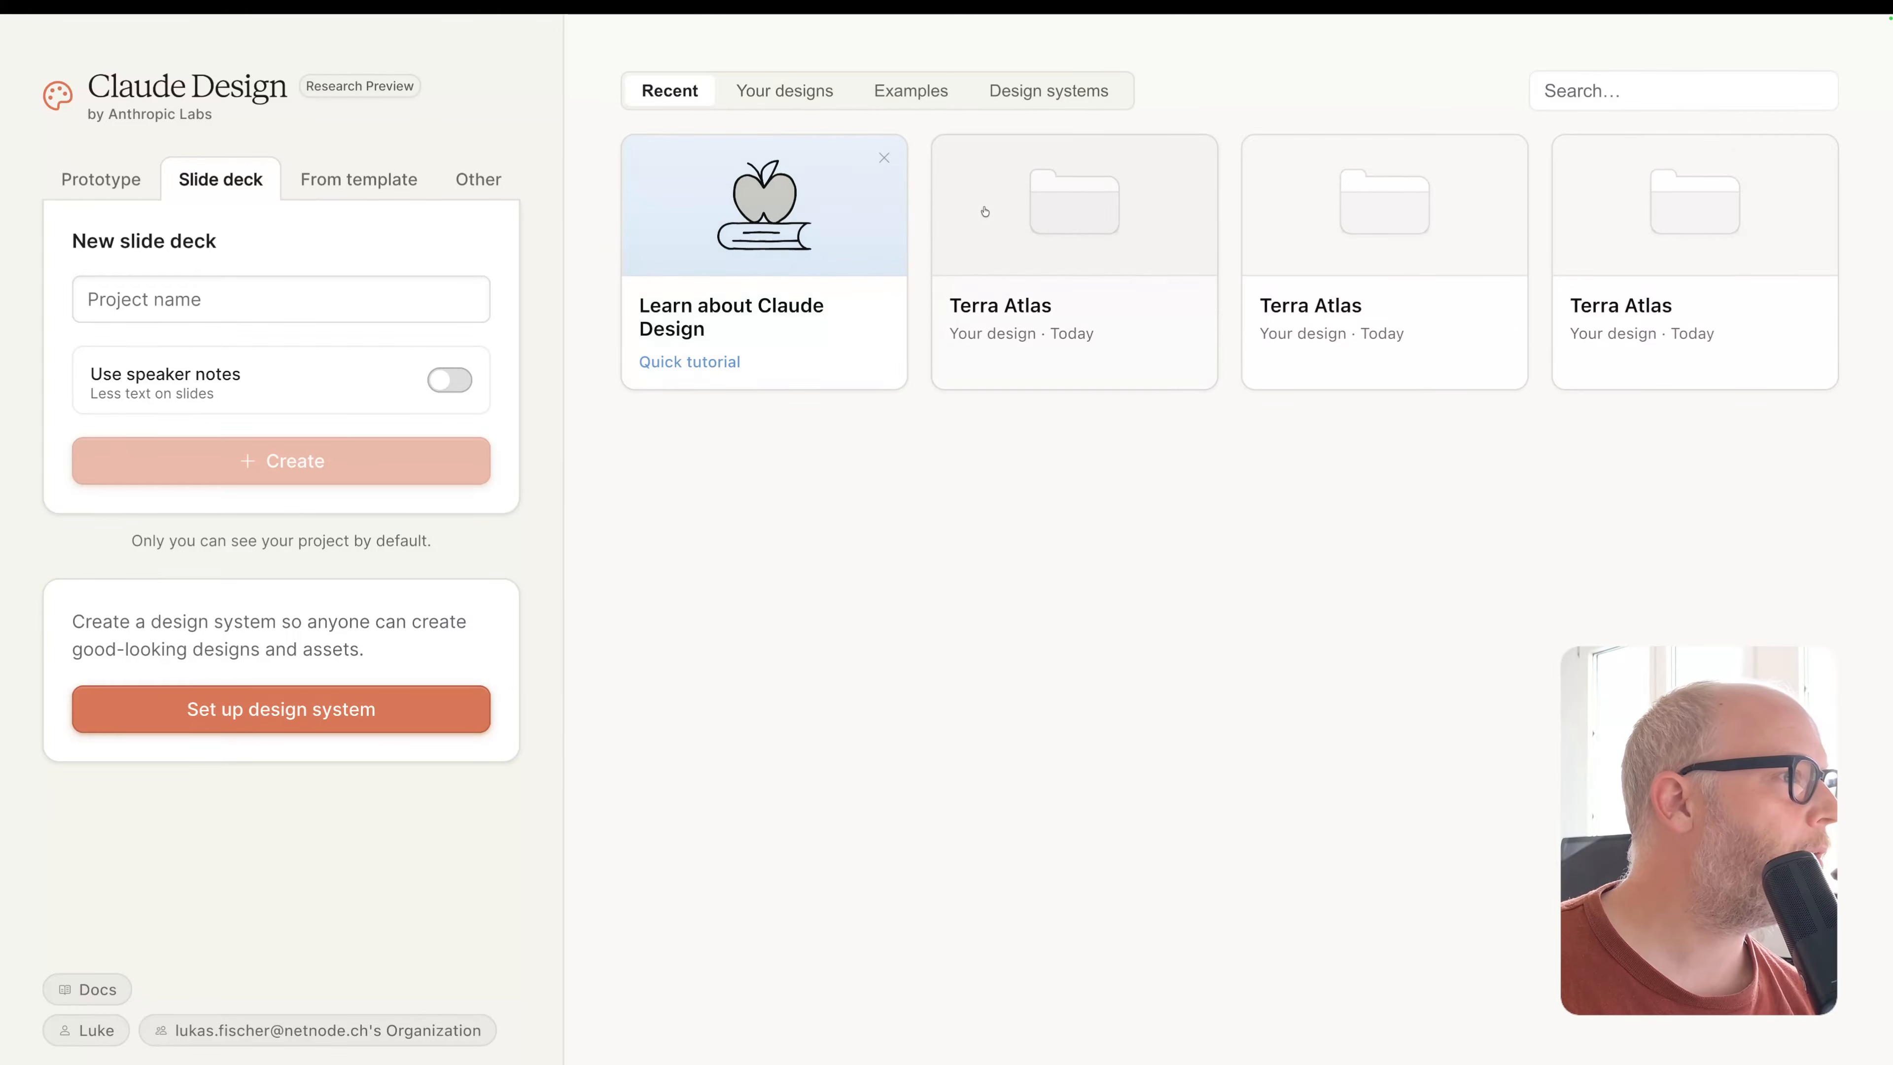
pyautogui.click(1003, 217)
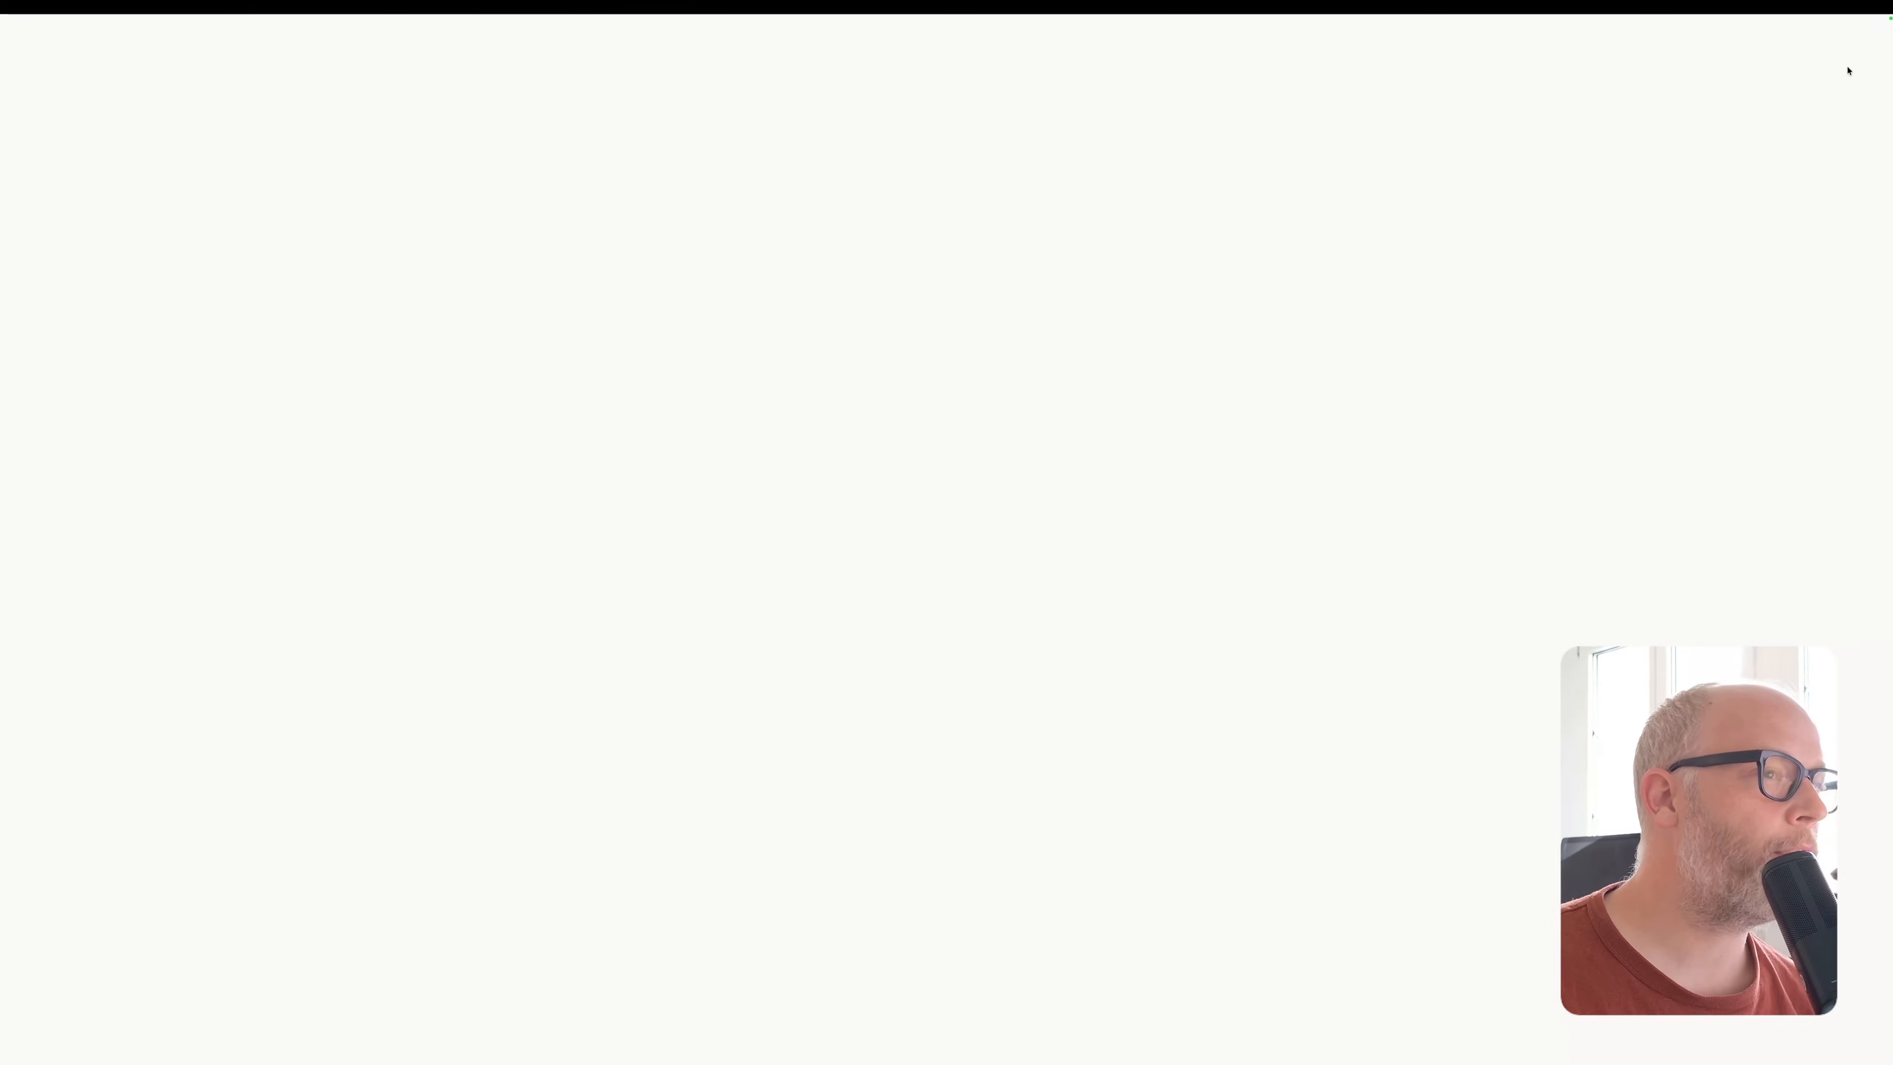
pyautogui.click(1808, 46)
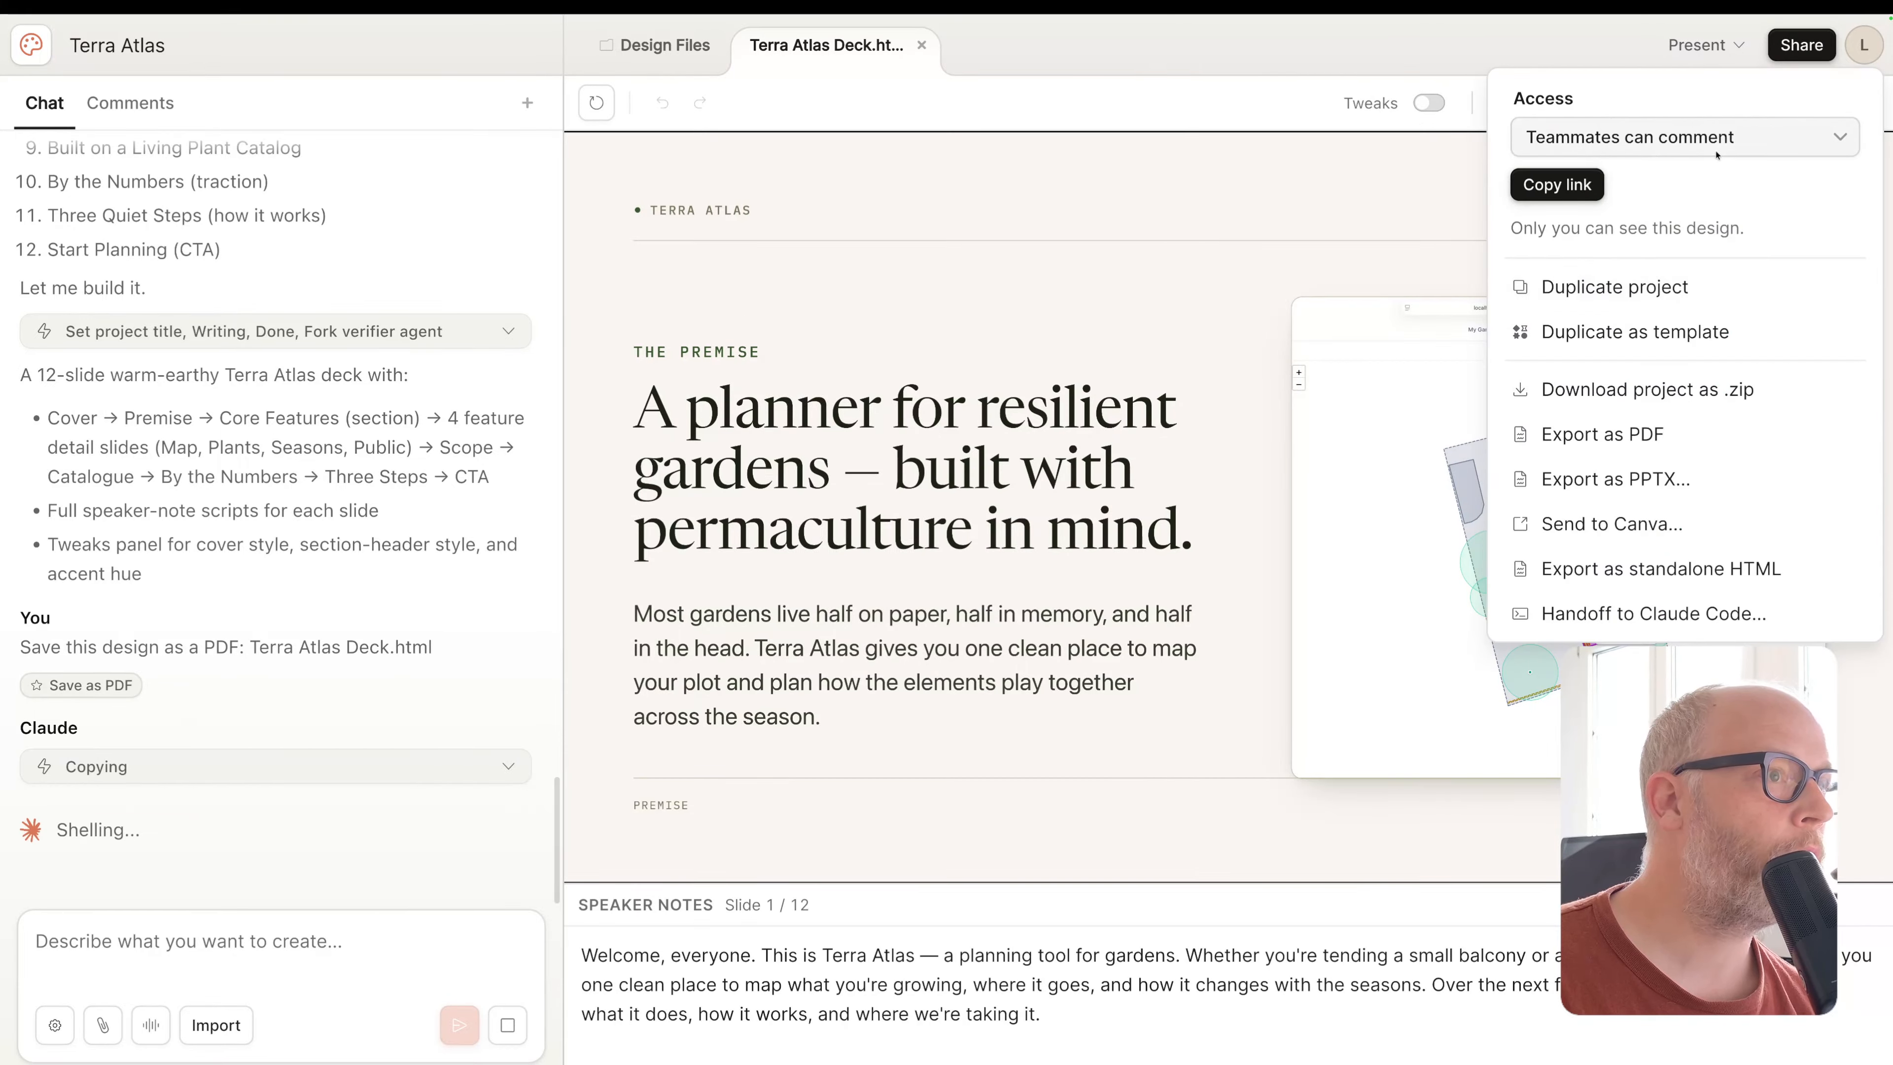
# Look at the deck's print view in the other browser tab and return to the deck project
pyautogui.click(38, 24)
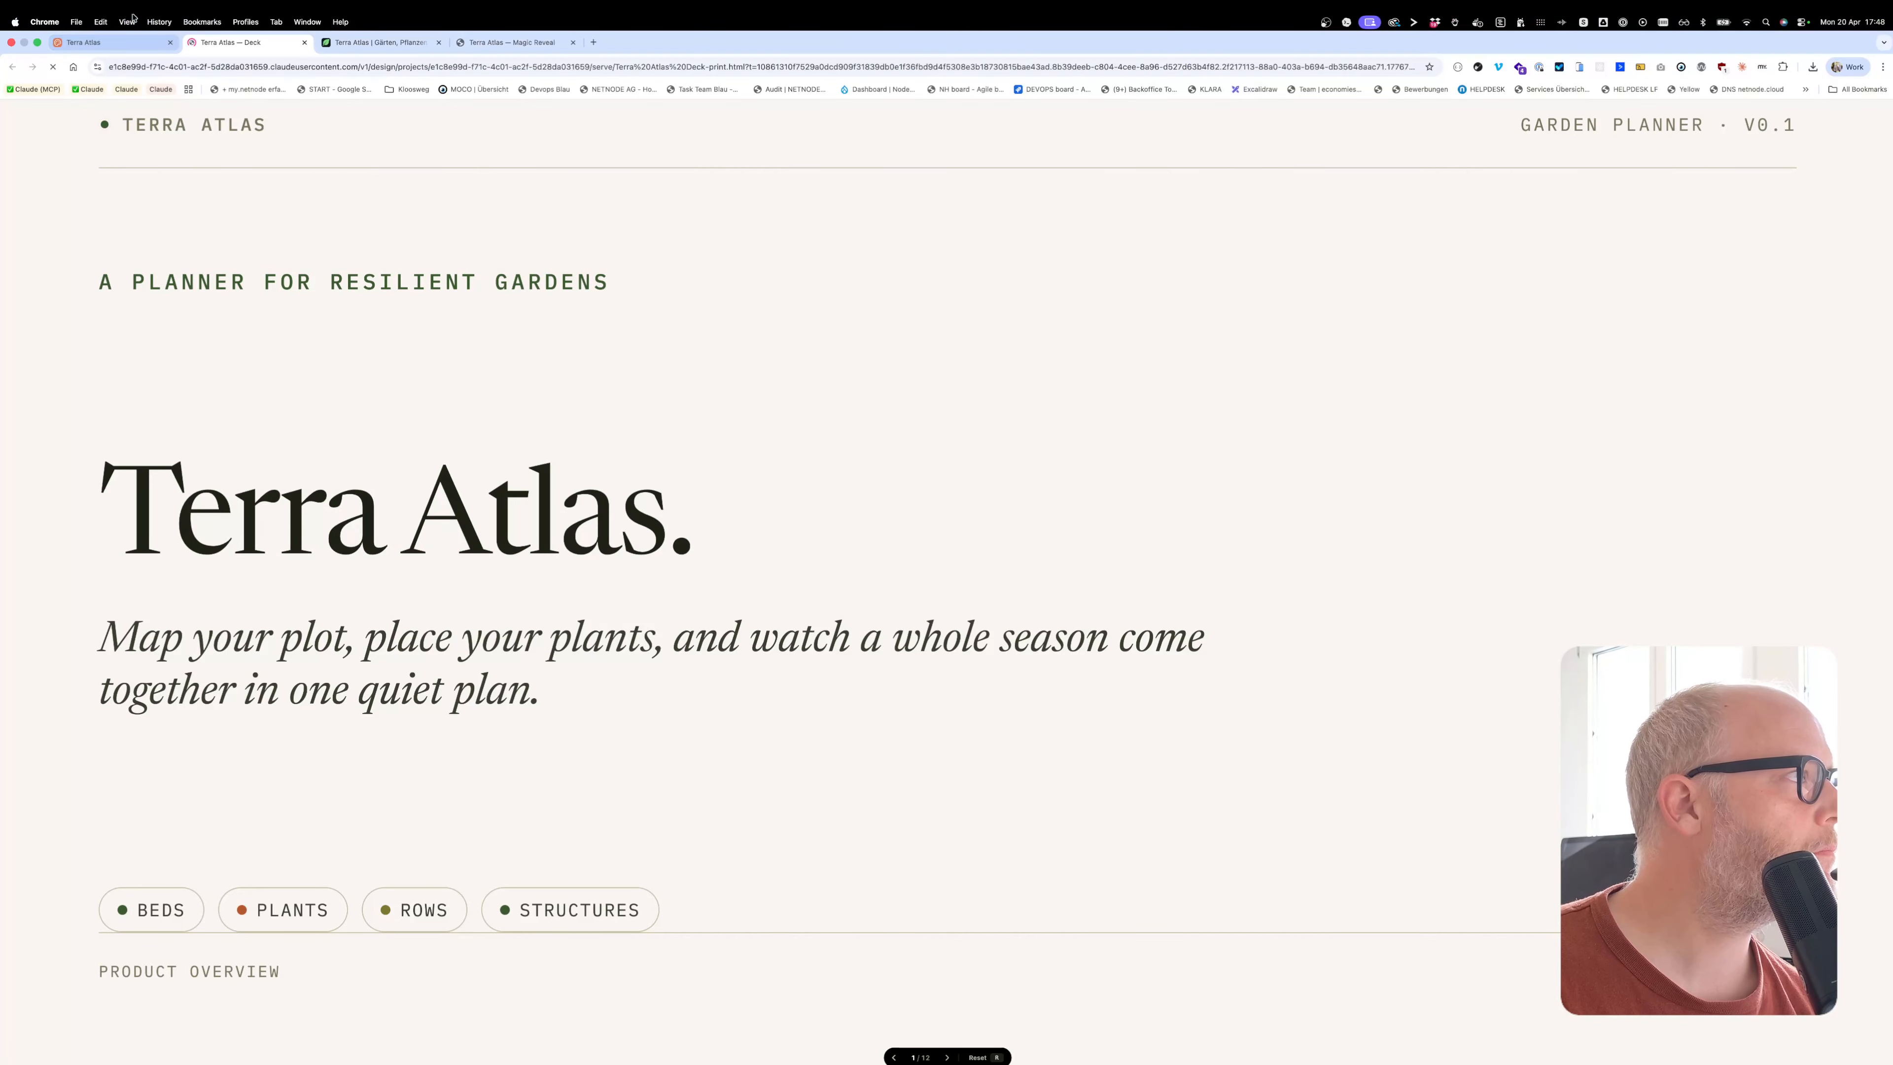
pyautogui.click(112, 25)
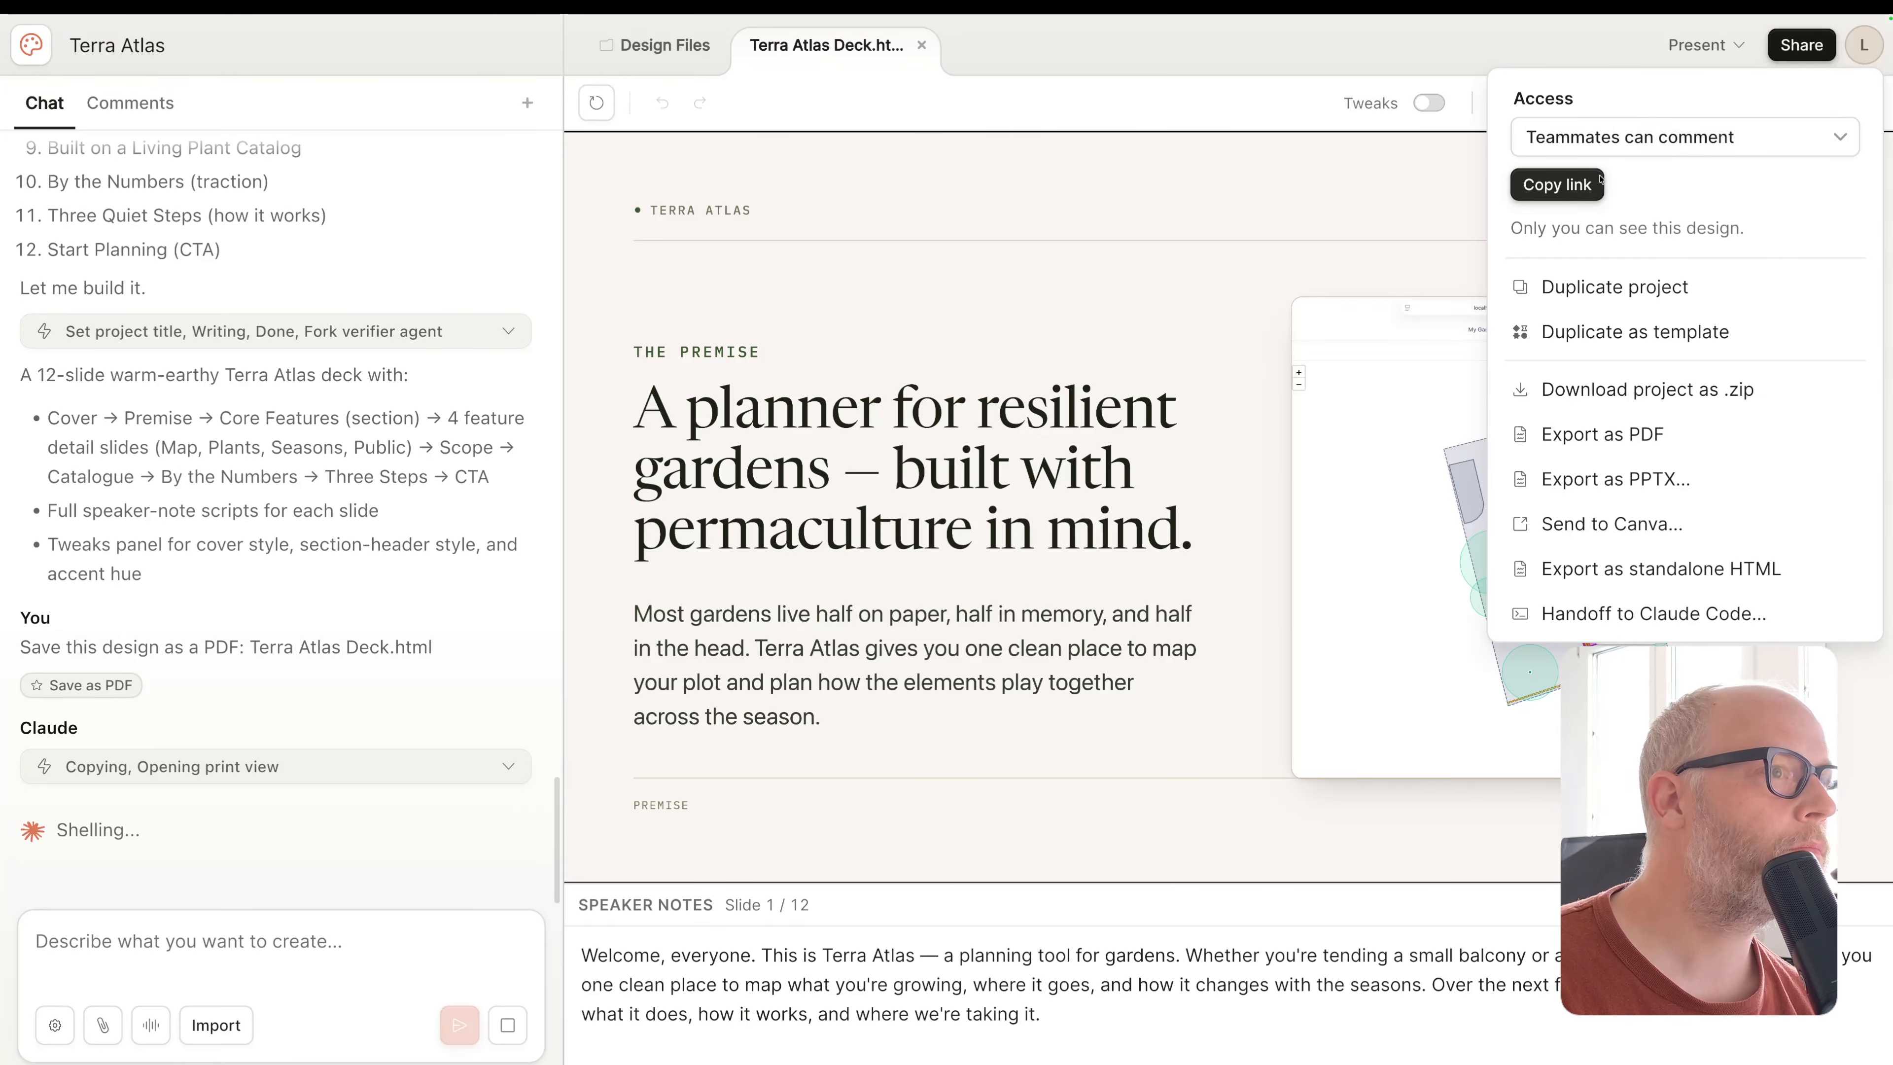
# Examine the deck's available access levels, keep Teammates can comment and close the sharing options
pyautogui.click(1606, 149)
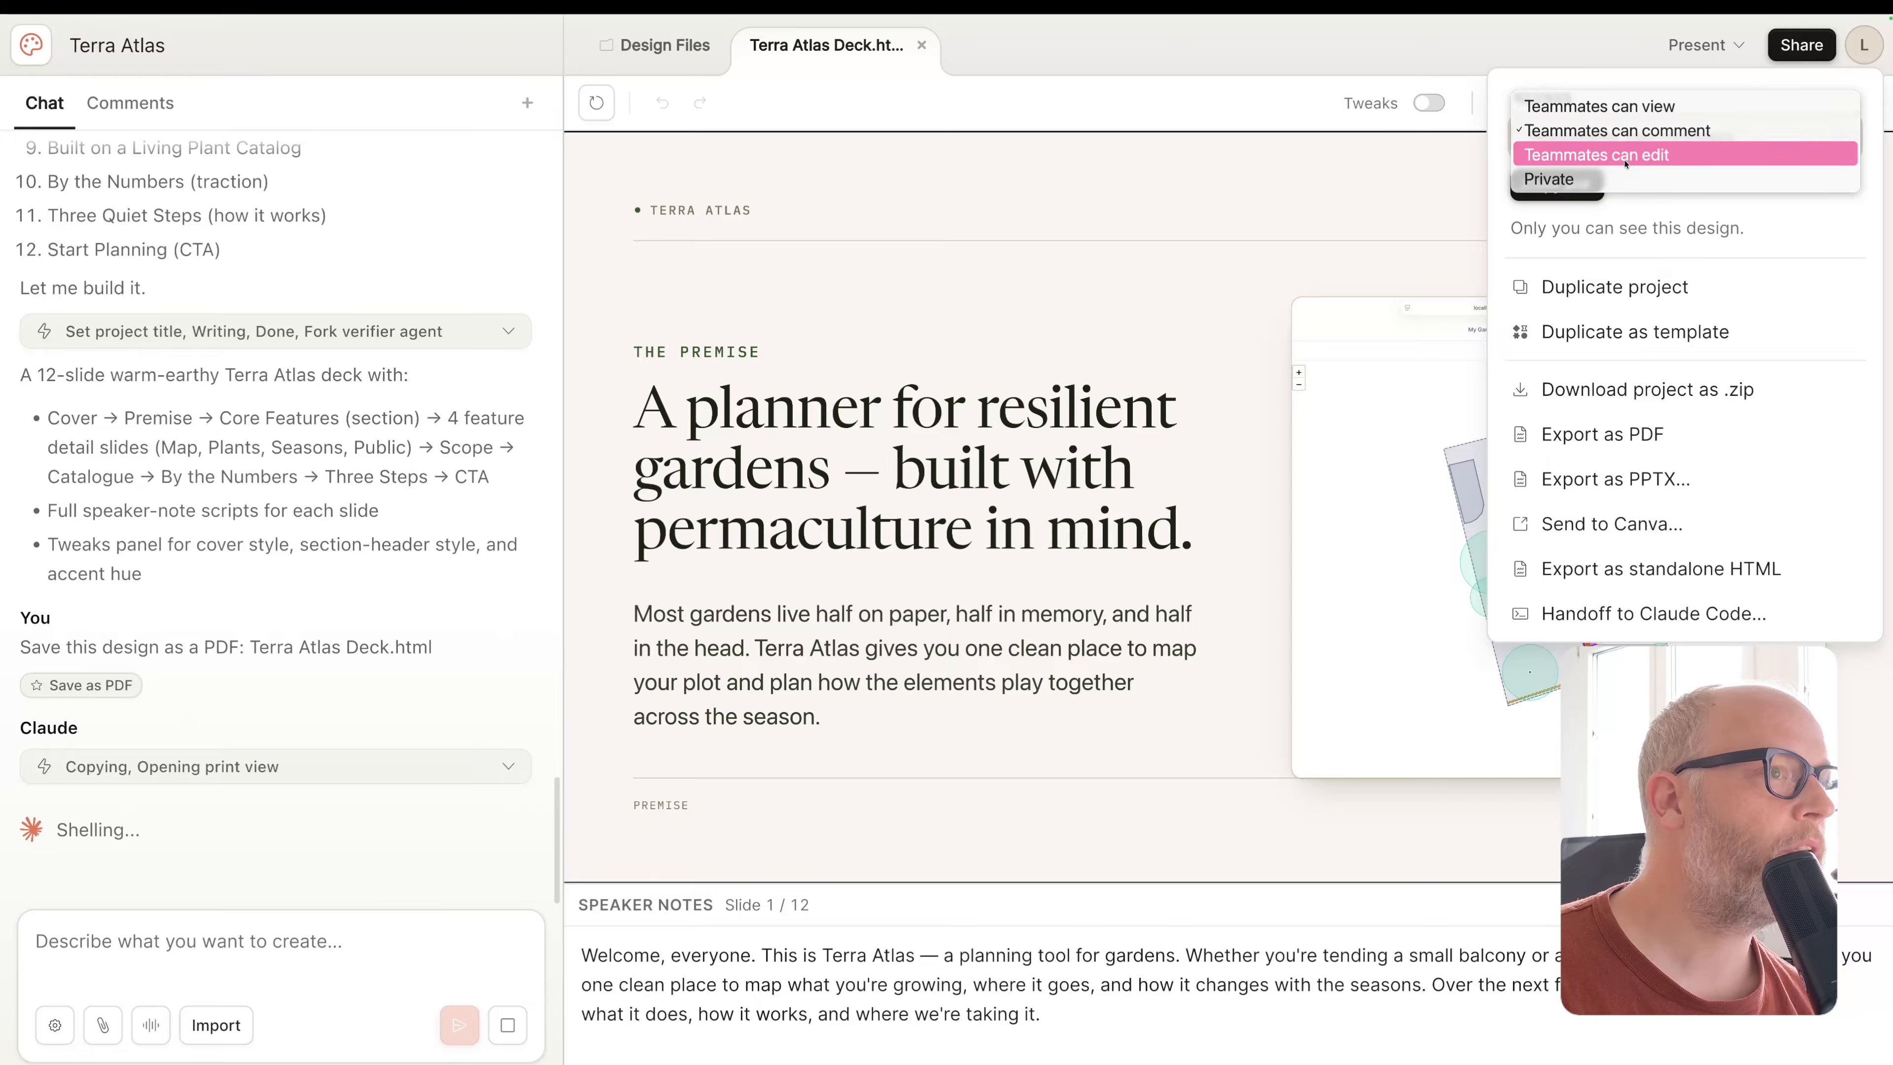
pyautogui.click(1698, 218)
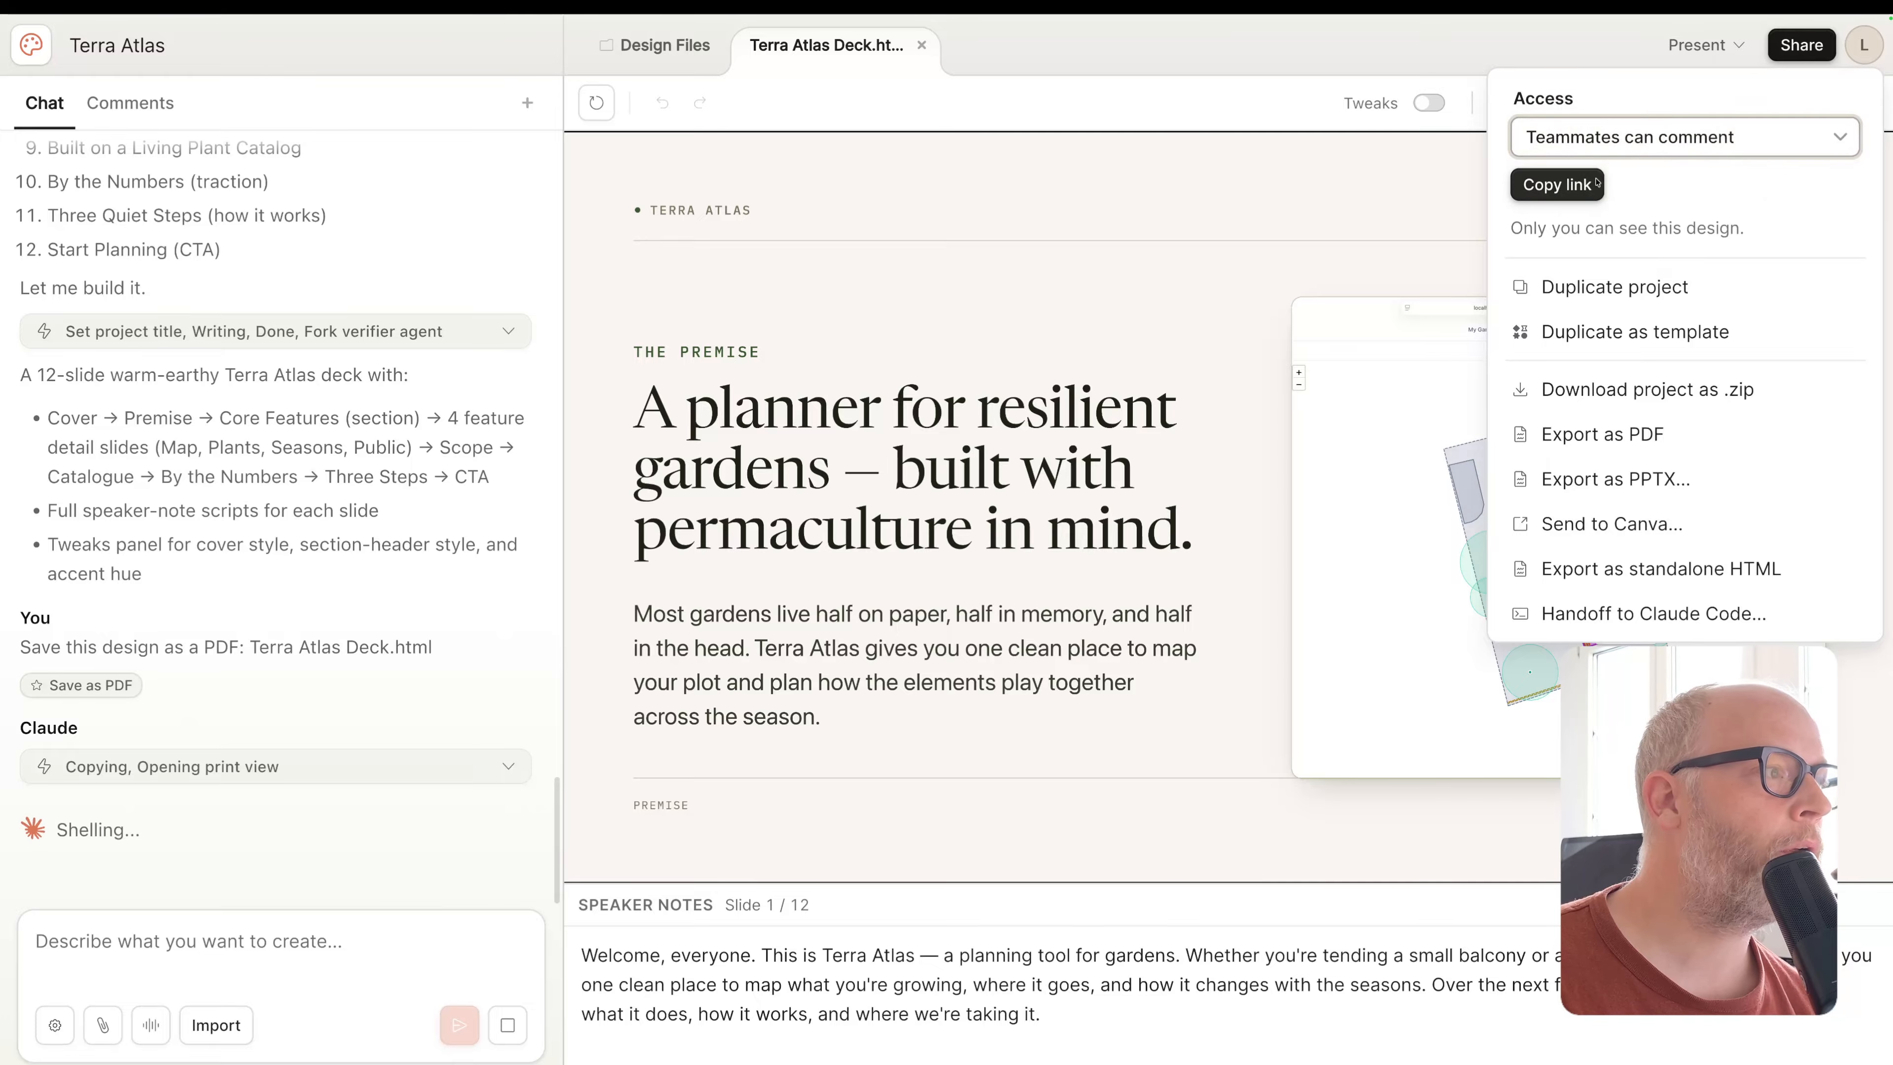
pyautogui.click(1597, 182)
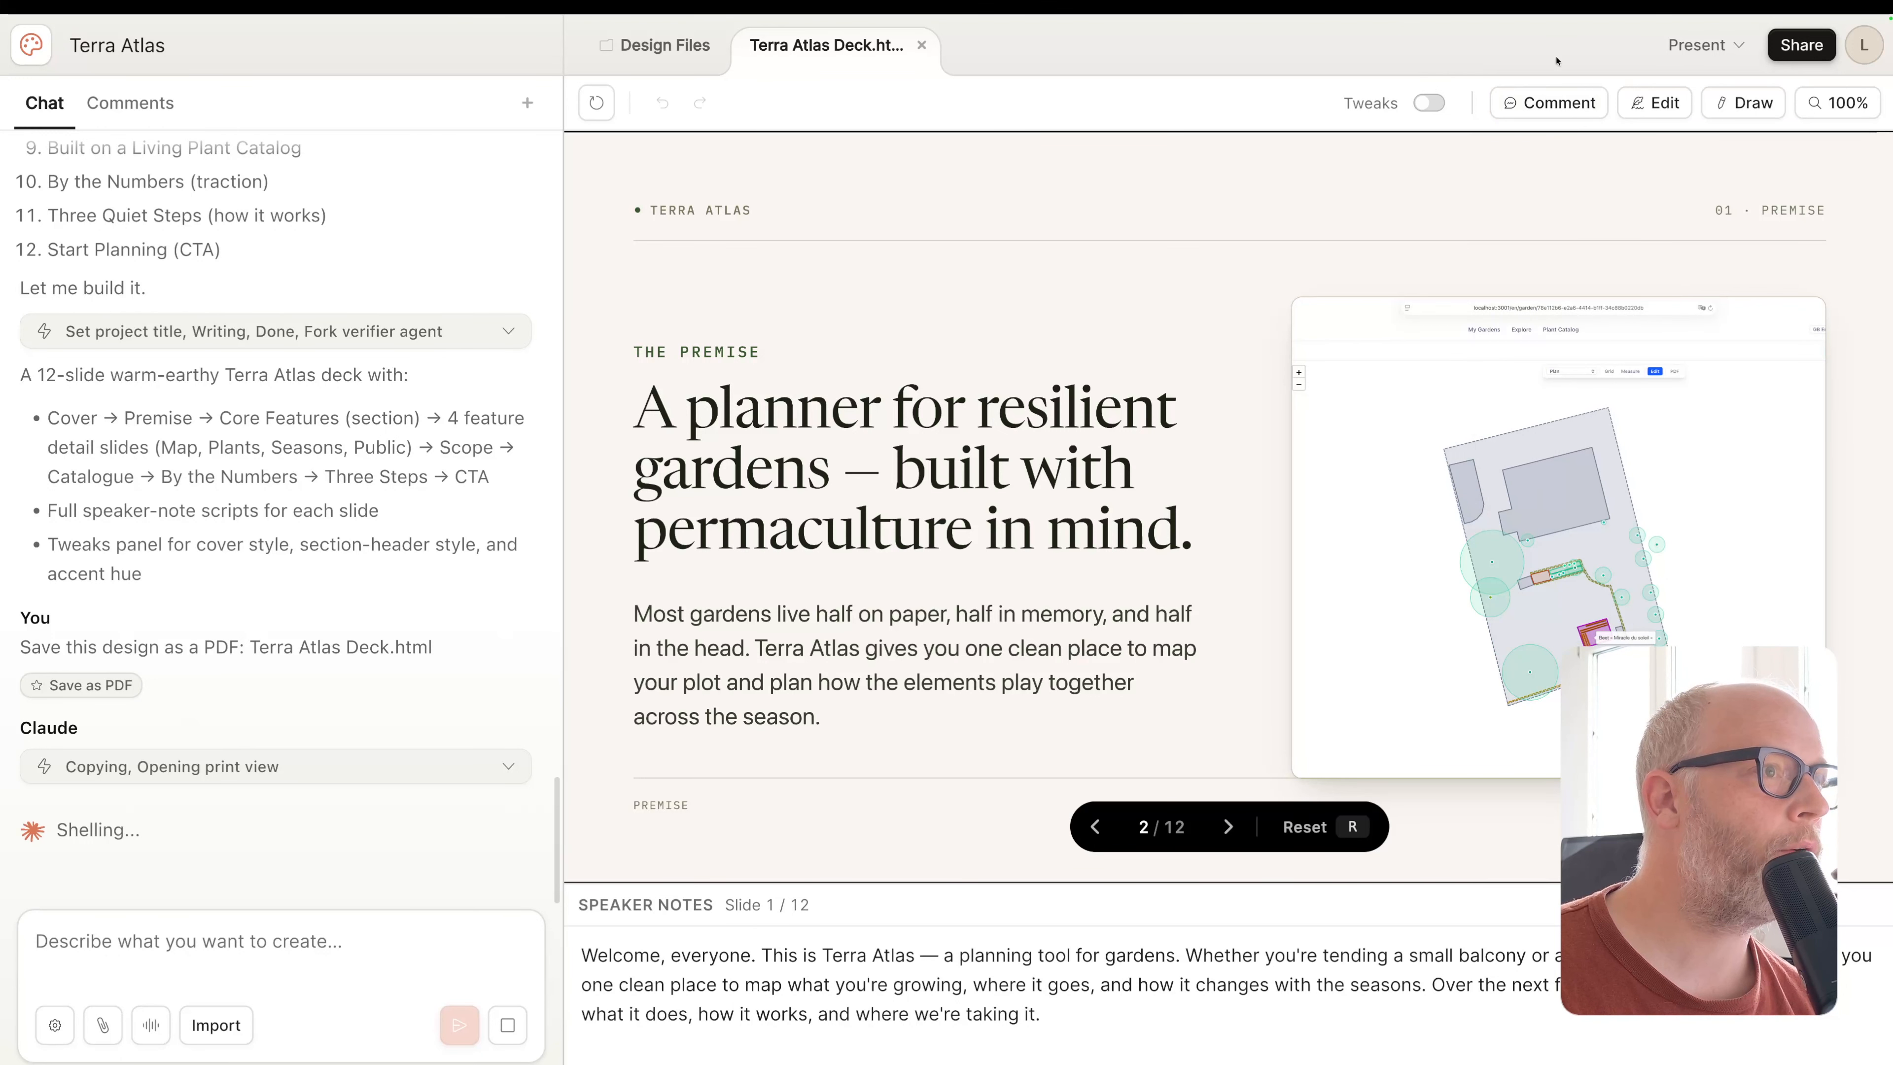
# Comment "make it 2 words" on the Premise slide's heading and send the comment to Claude
pyautogui.click(1548, 102)
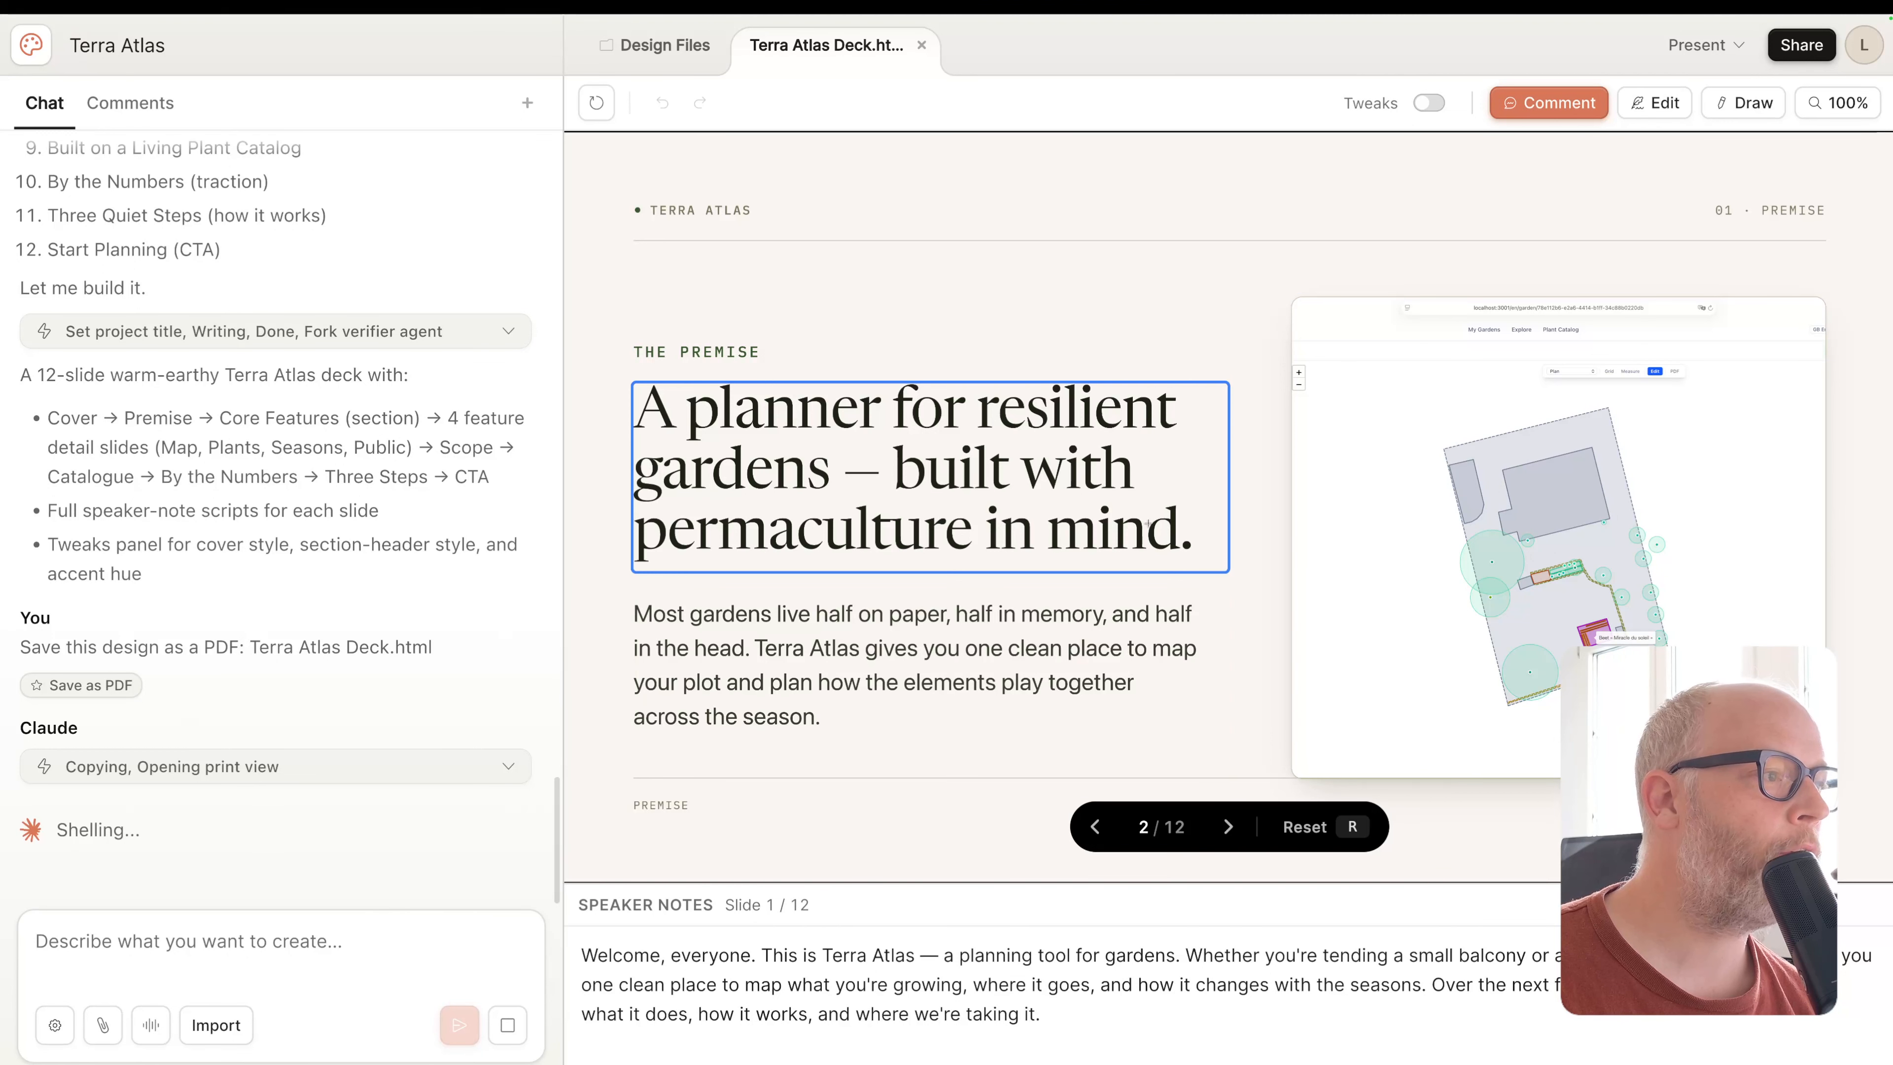
pyautogui.click(1152, 548)
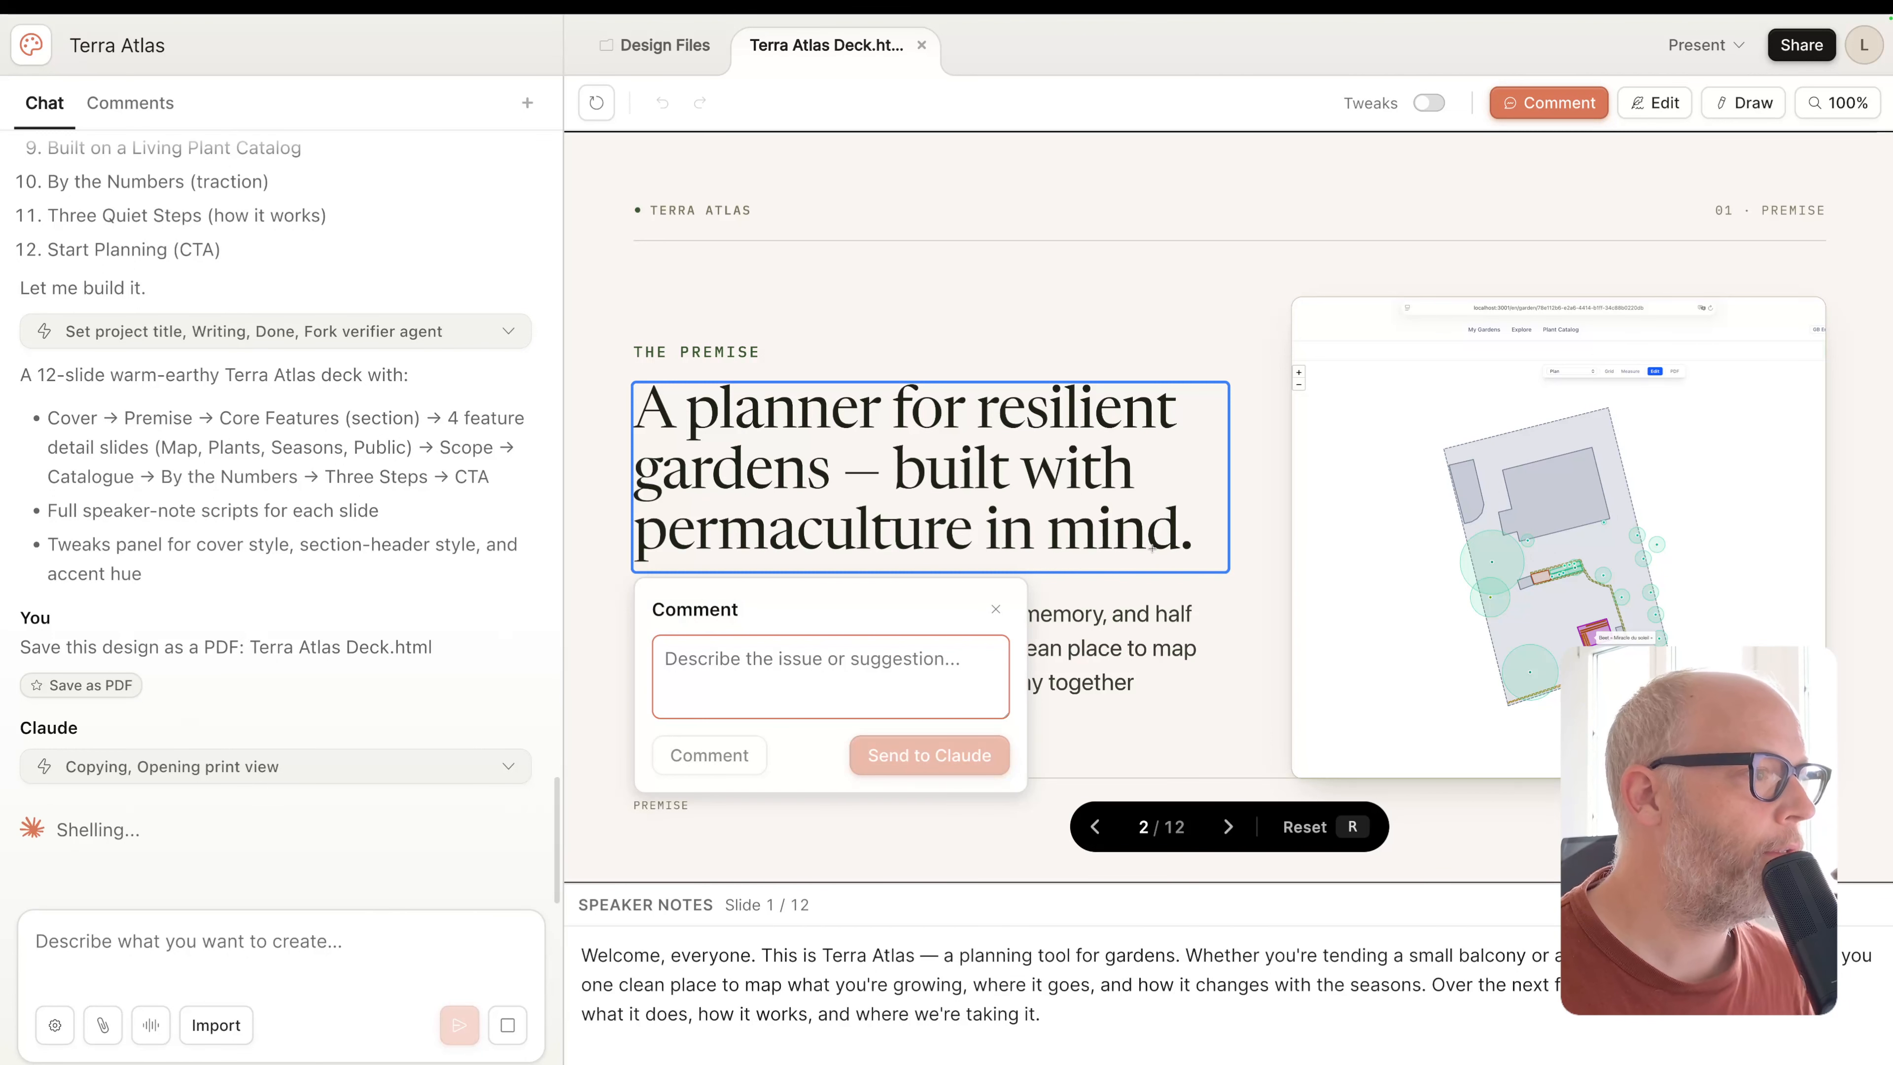
pyautogui.write('make it 2 words')
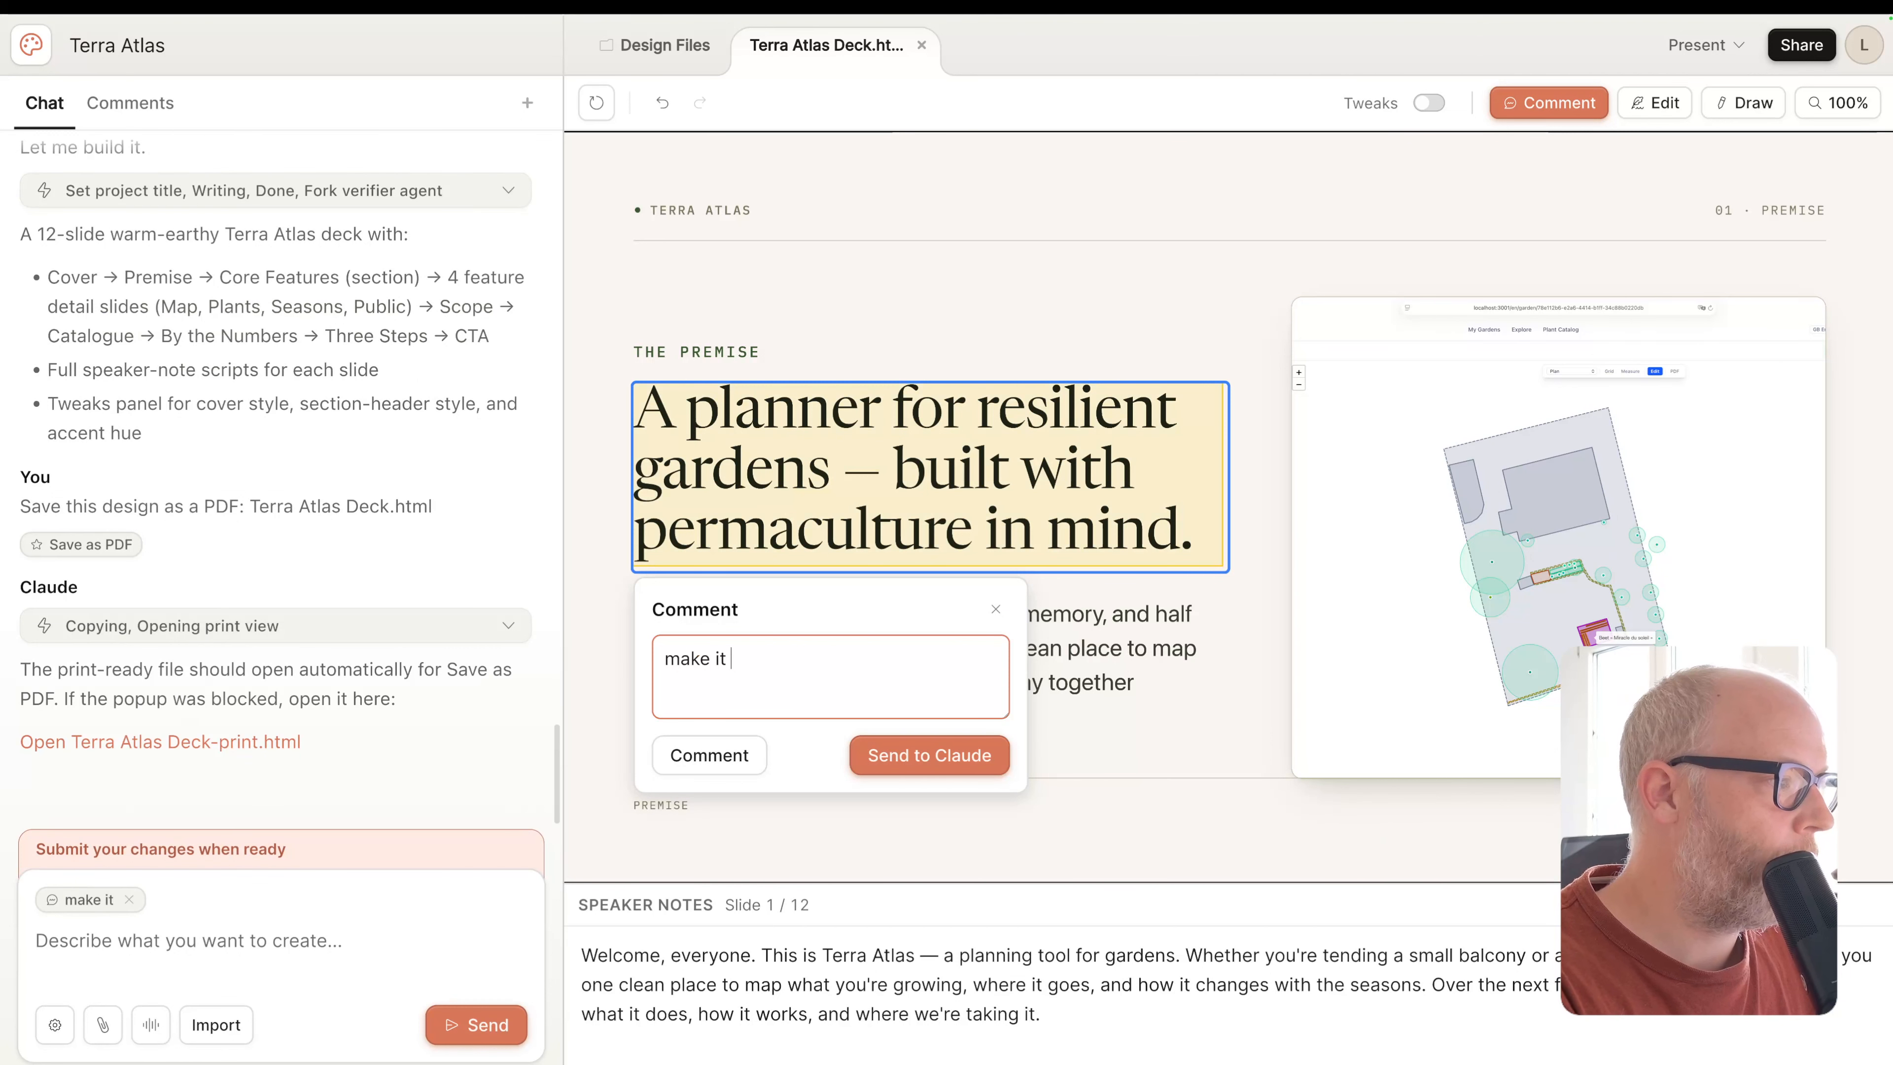
pyautogui.press('Return')
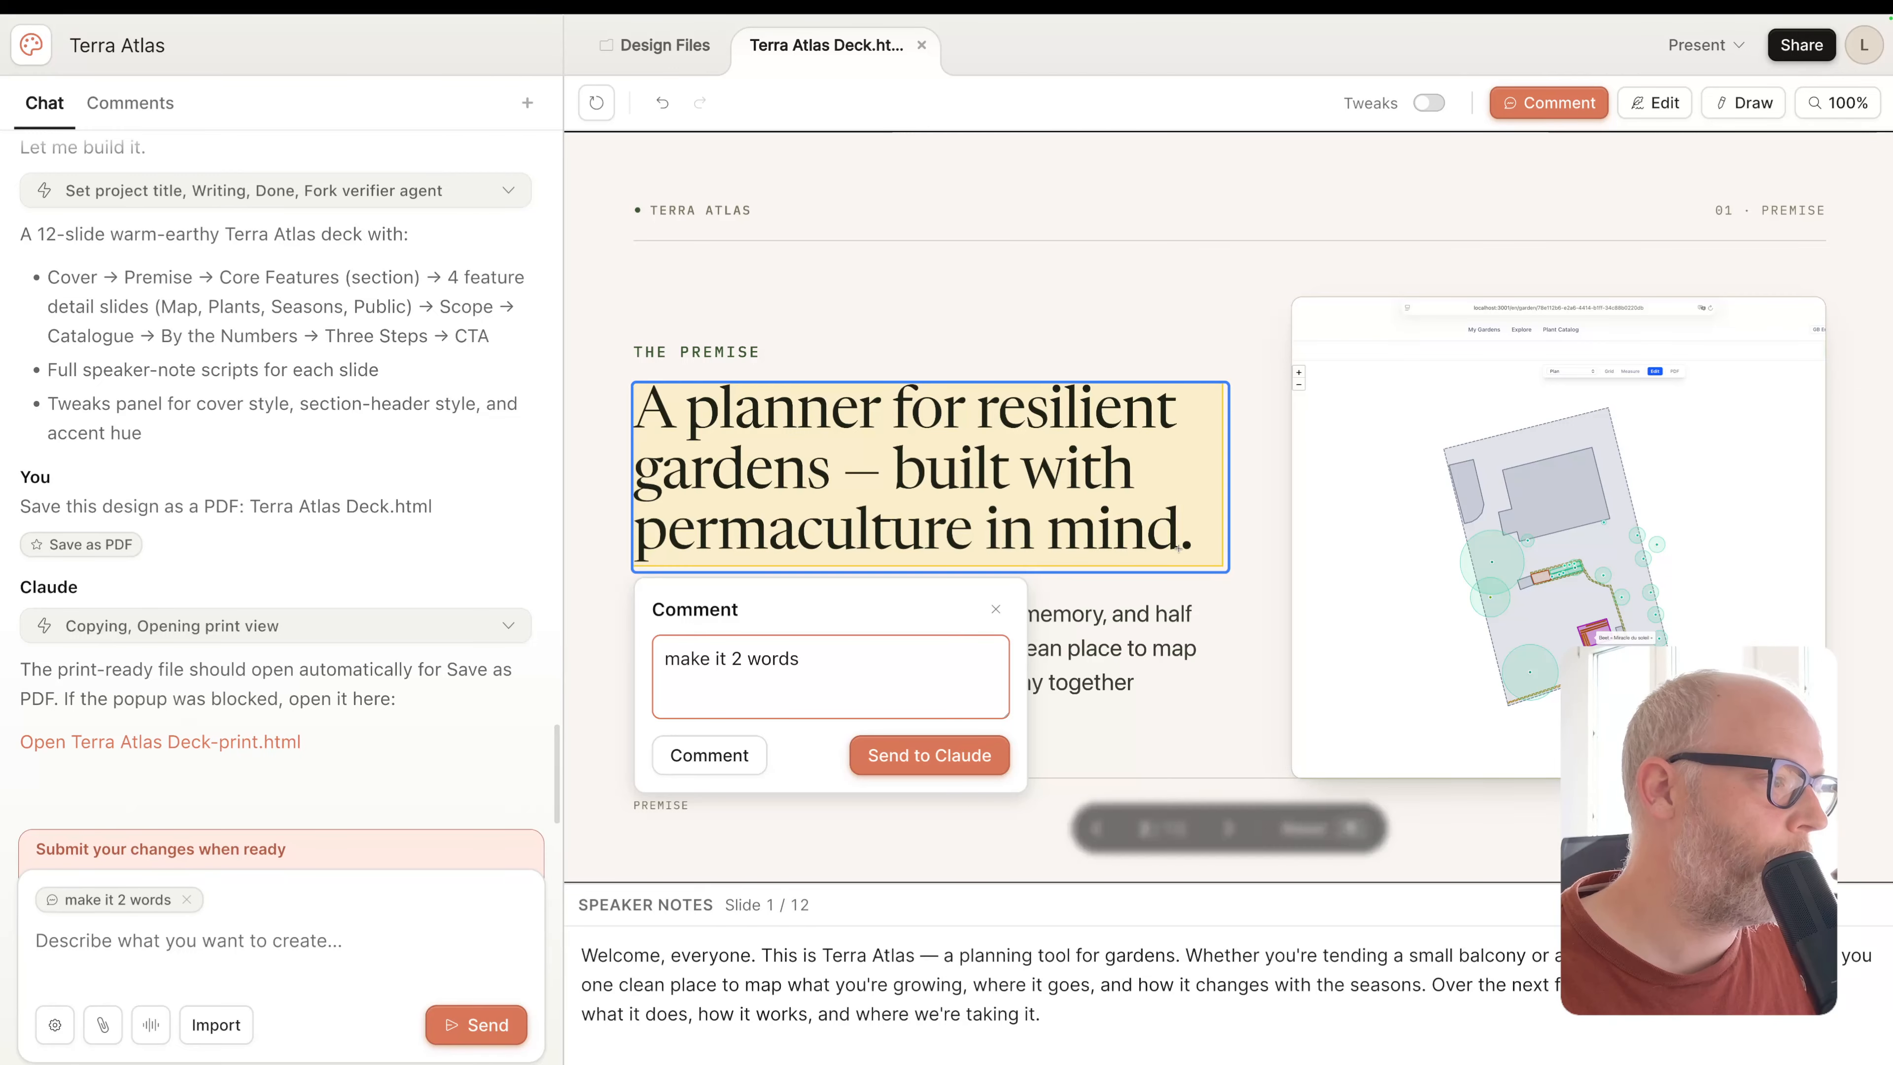
pyautogui.click(906, 755)
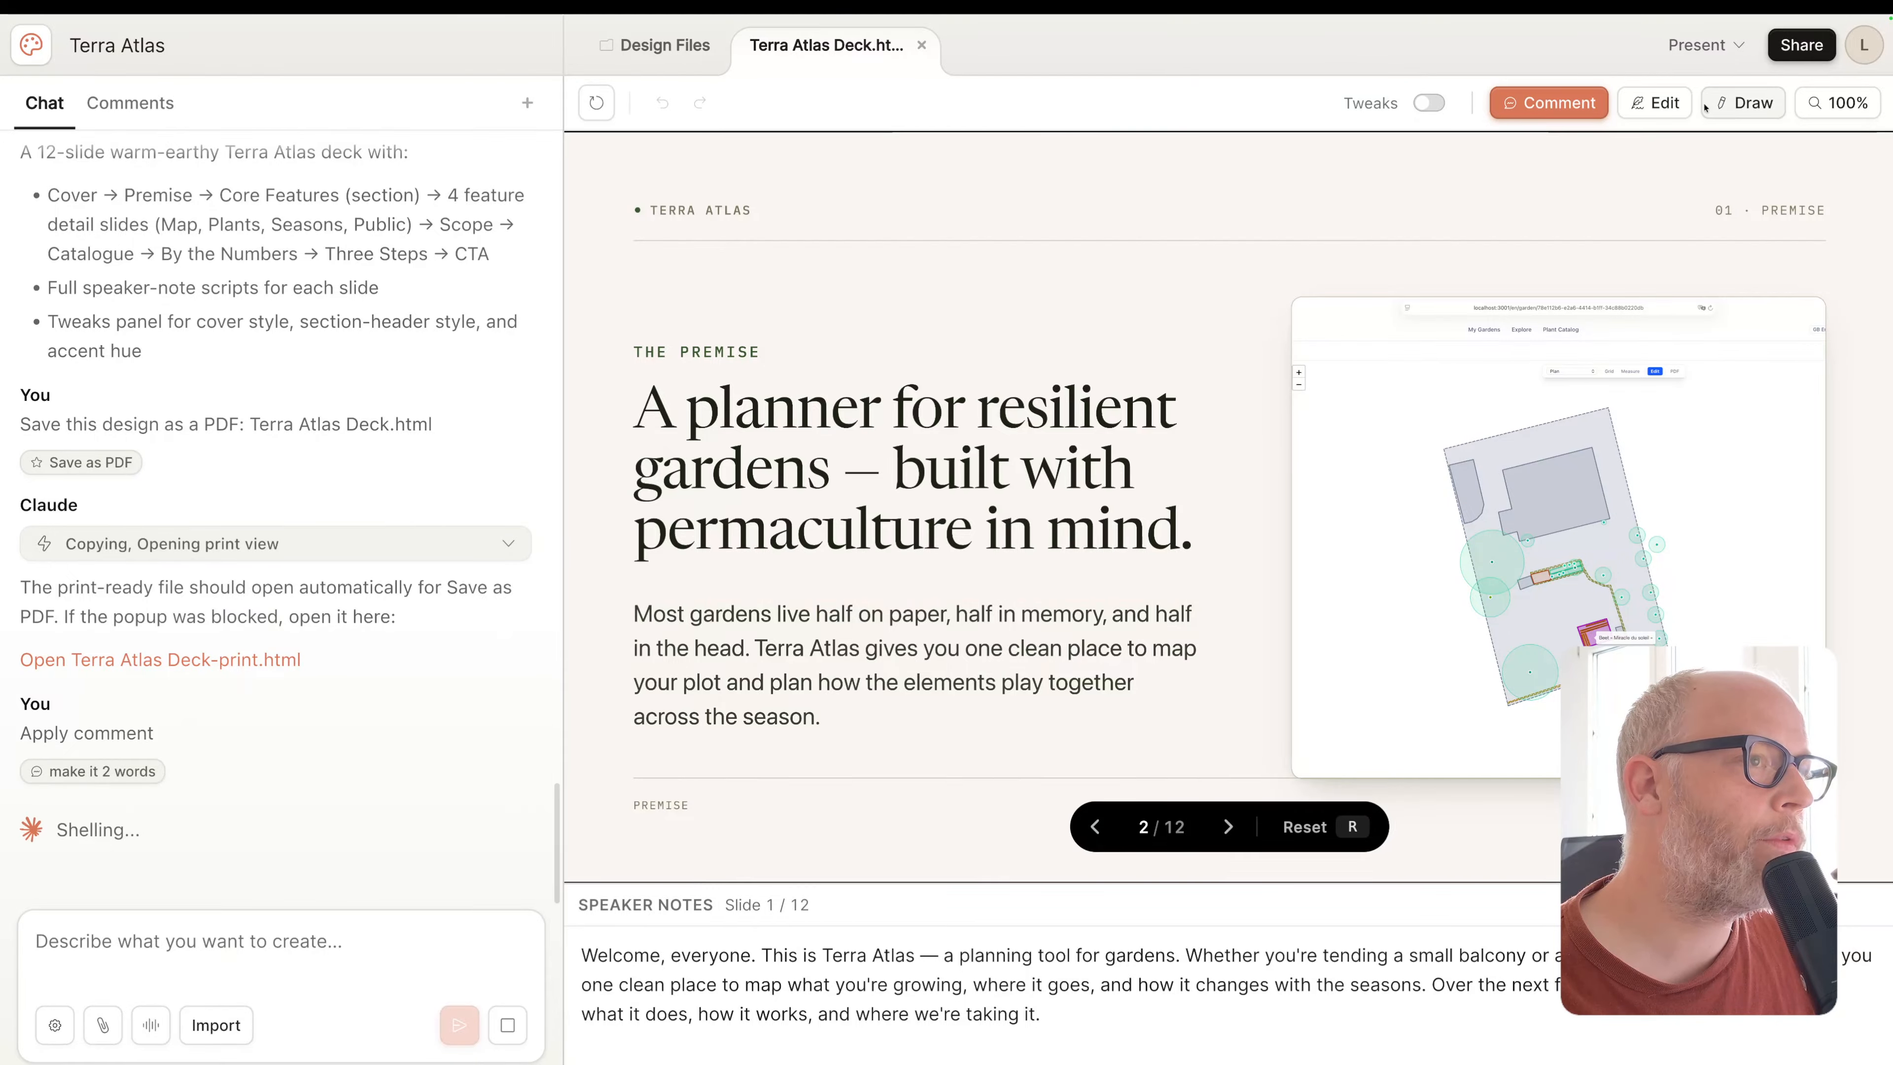
# Inspect the editable typography and box properties of the Premise slide's heading, body paragraph and small section label
pyautogui.click(1654, 102)
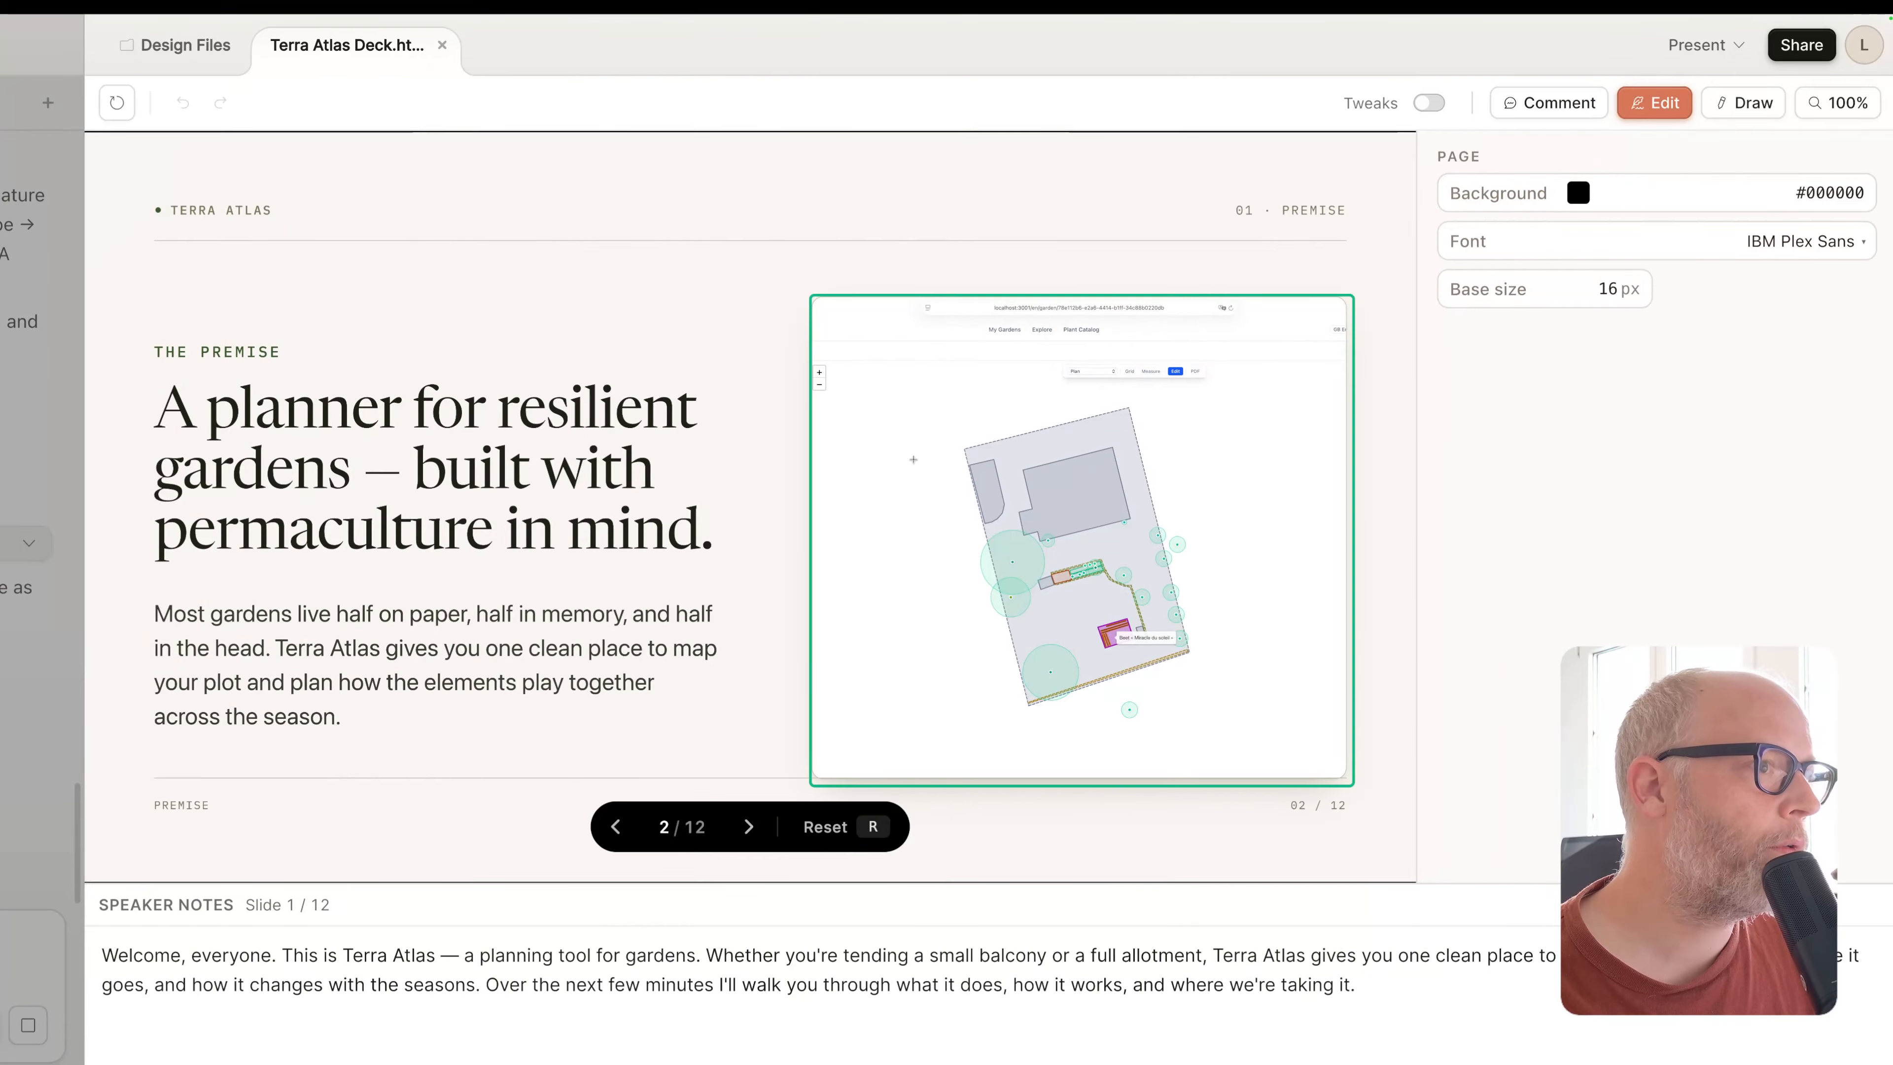
pyautogui.click(417, 449)
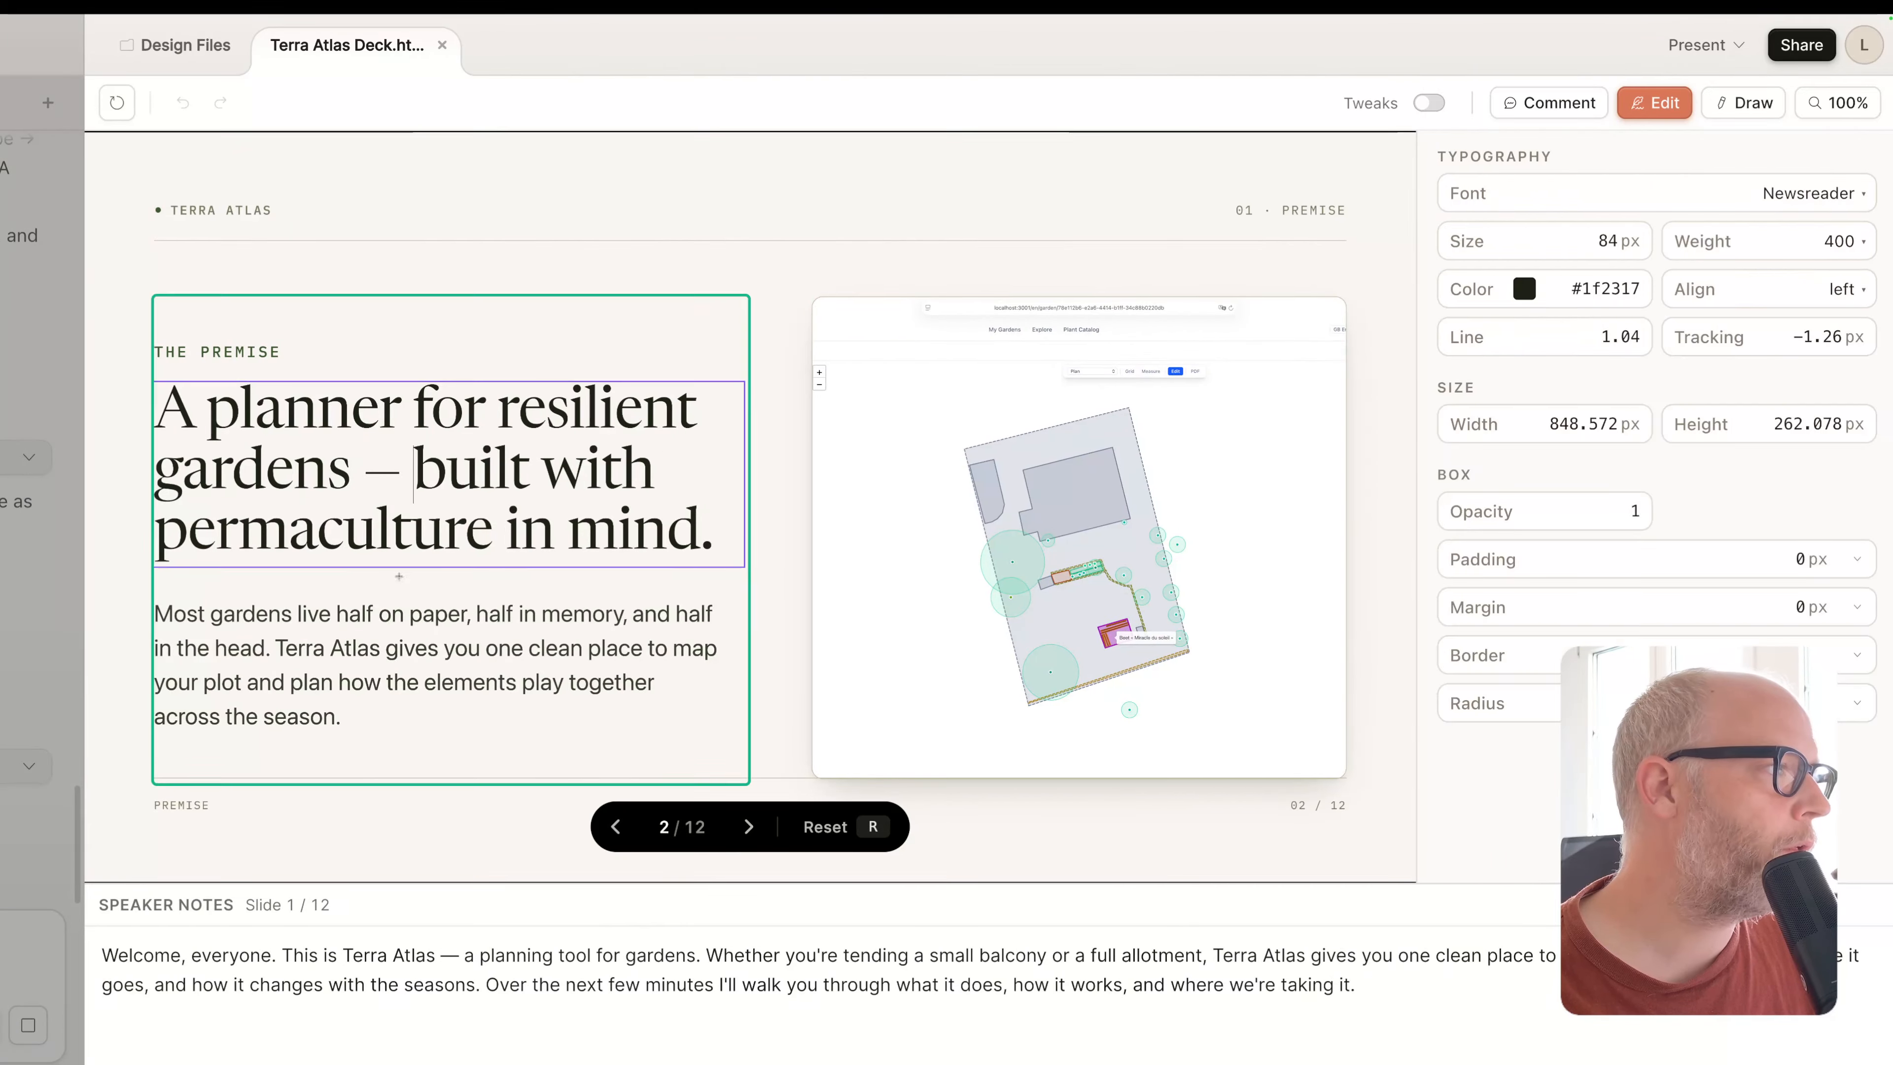
pyautogui.click(395, 616)
pyautogui.click(417, 463)
pyautogui.click(216, 351)
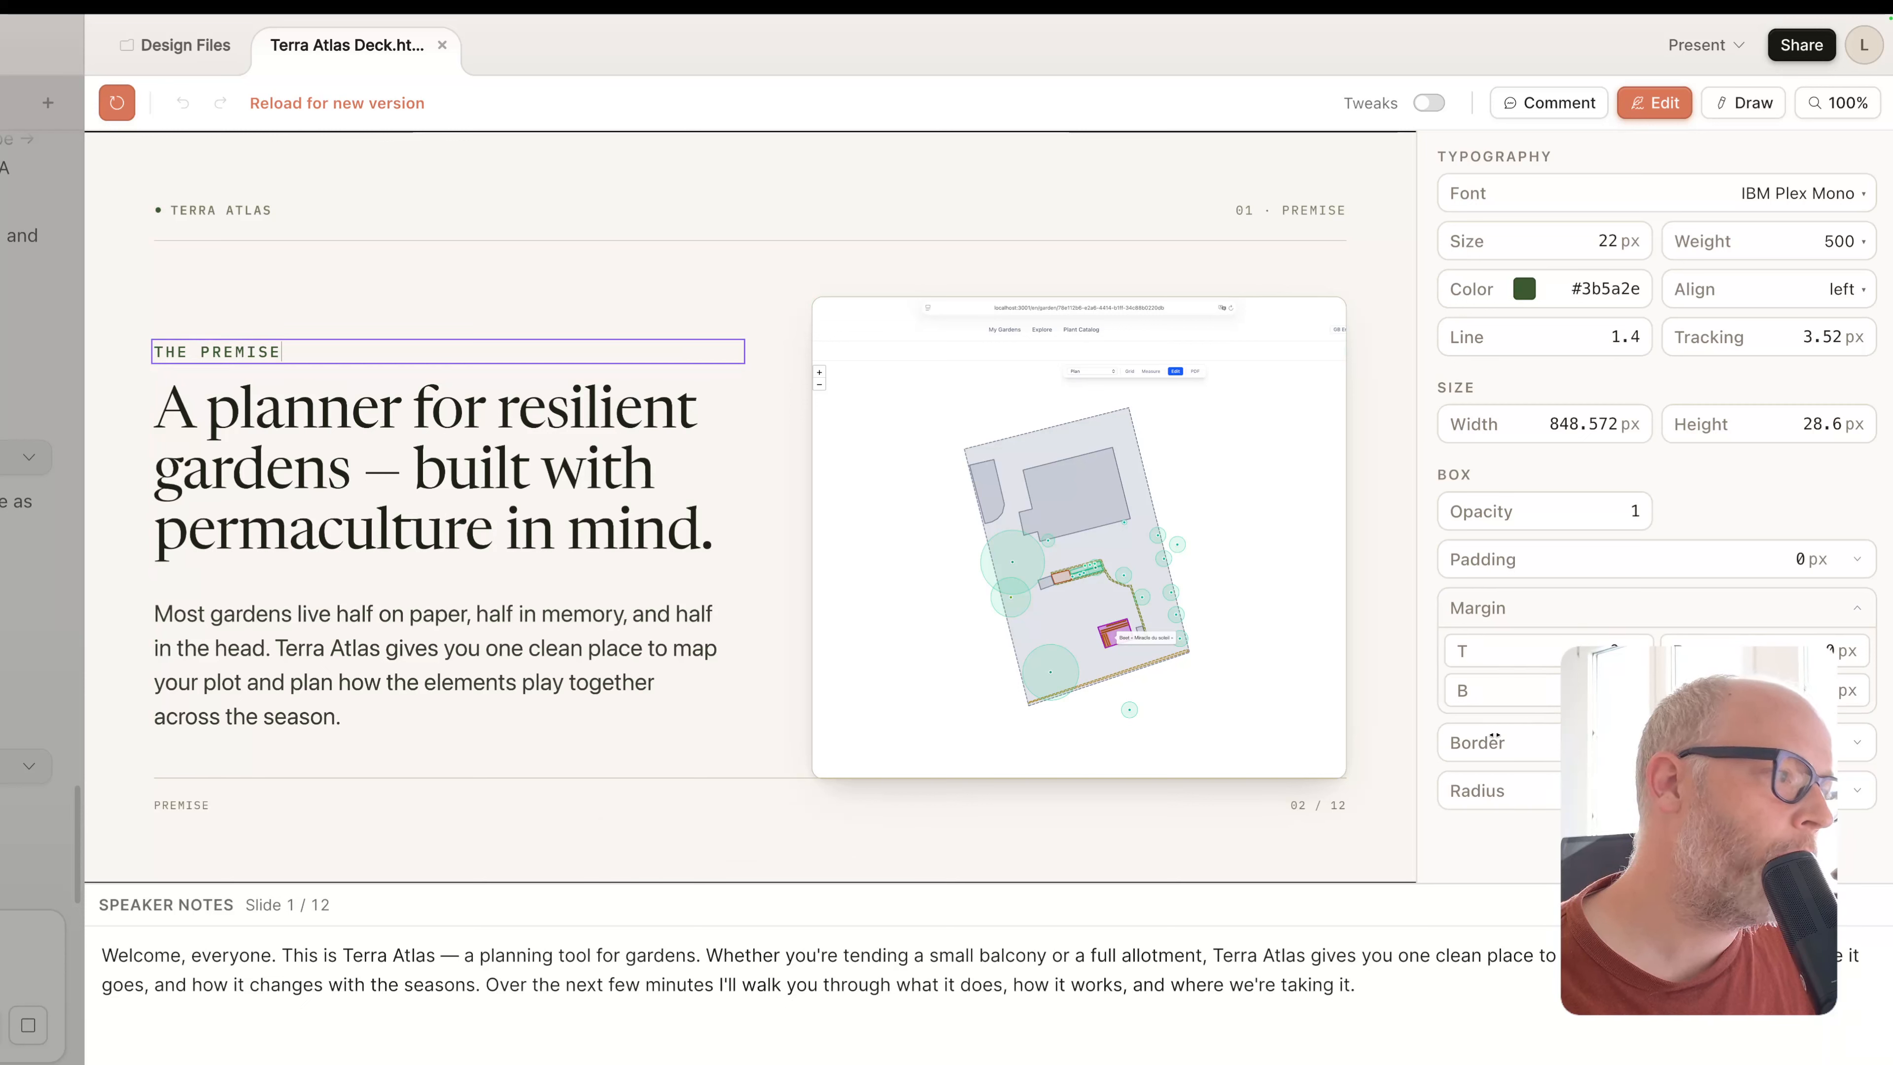
# Set the Premise slide's map image border radius to 32 px, apply the direct edit and expand its instruction in the chat
pyautogui.click(998, 446)
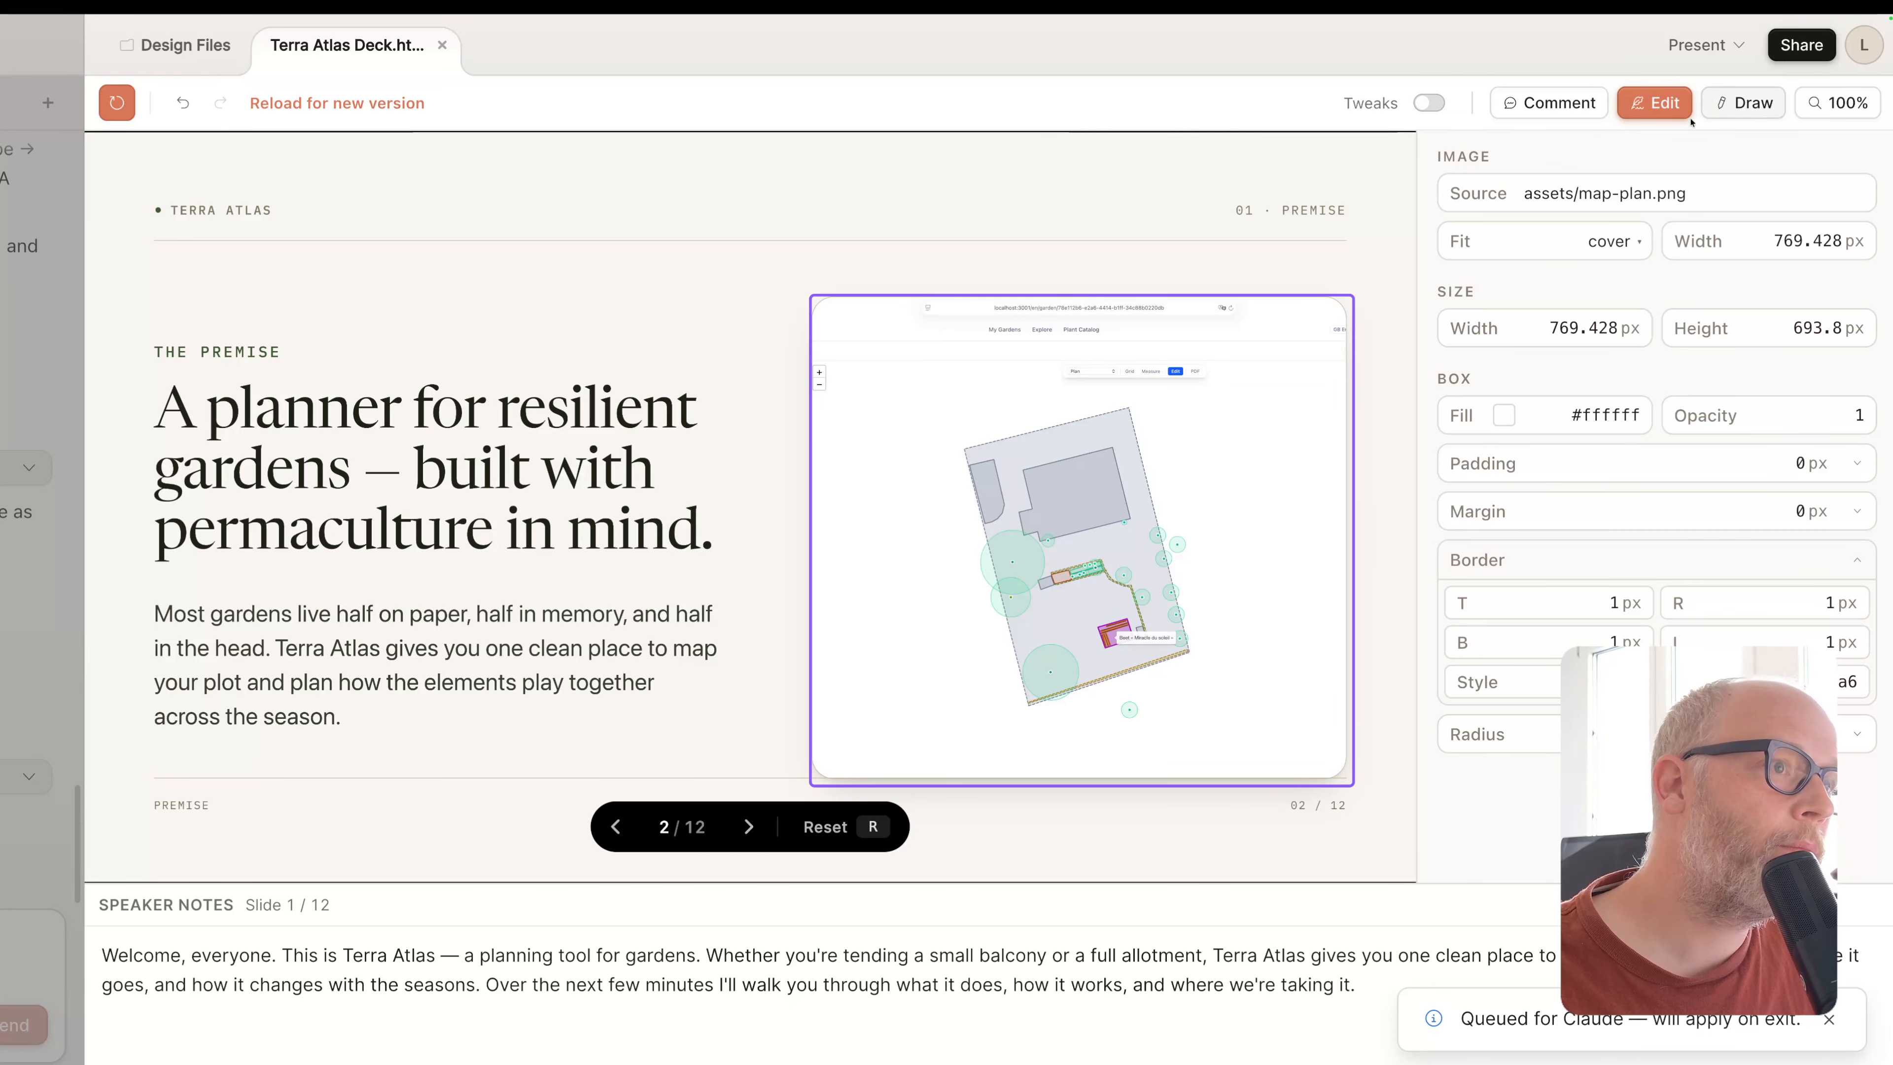
pyautogui.tripleClick(1574, 193)
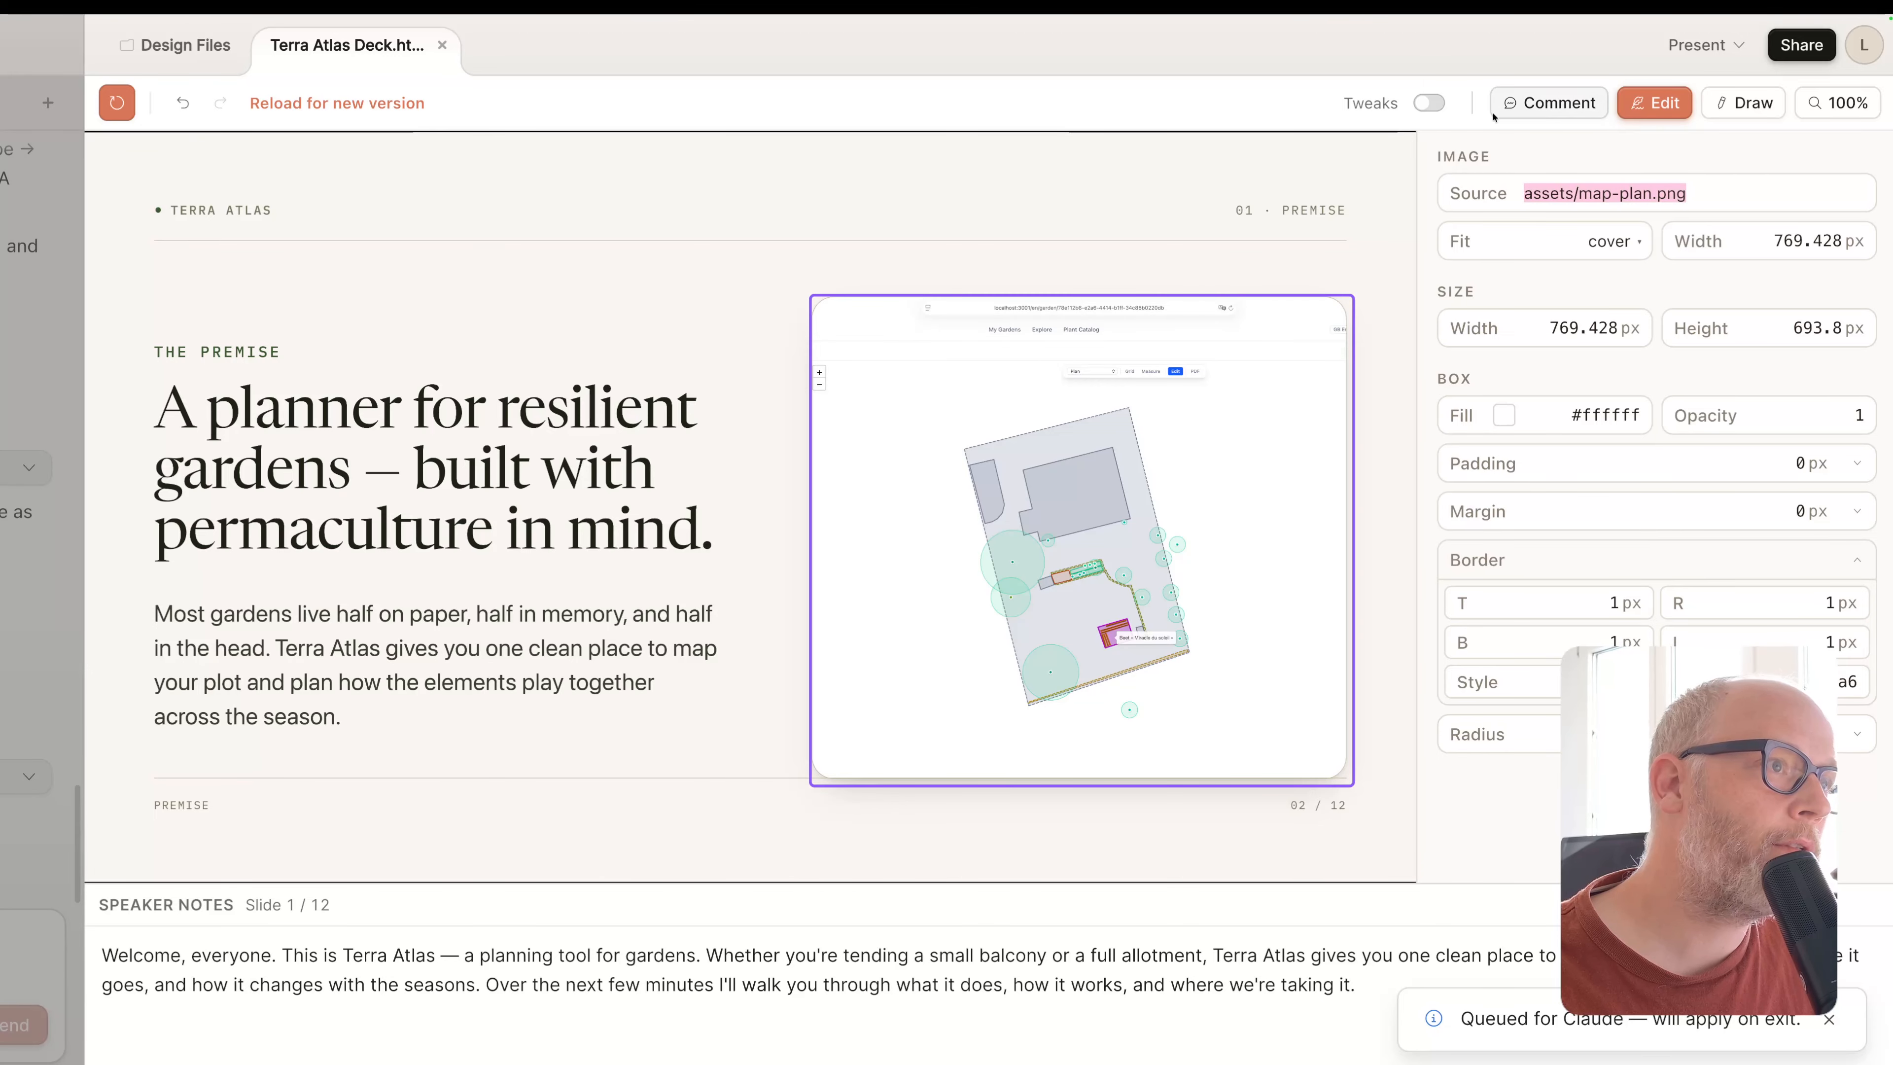
pyautogui.click(1431, 104)
pyautogui.click(1431, 103)
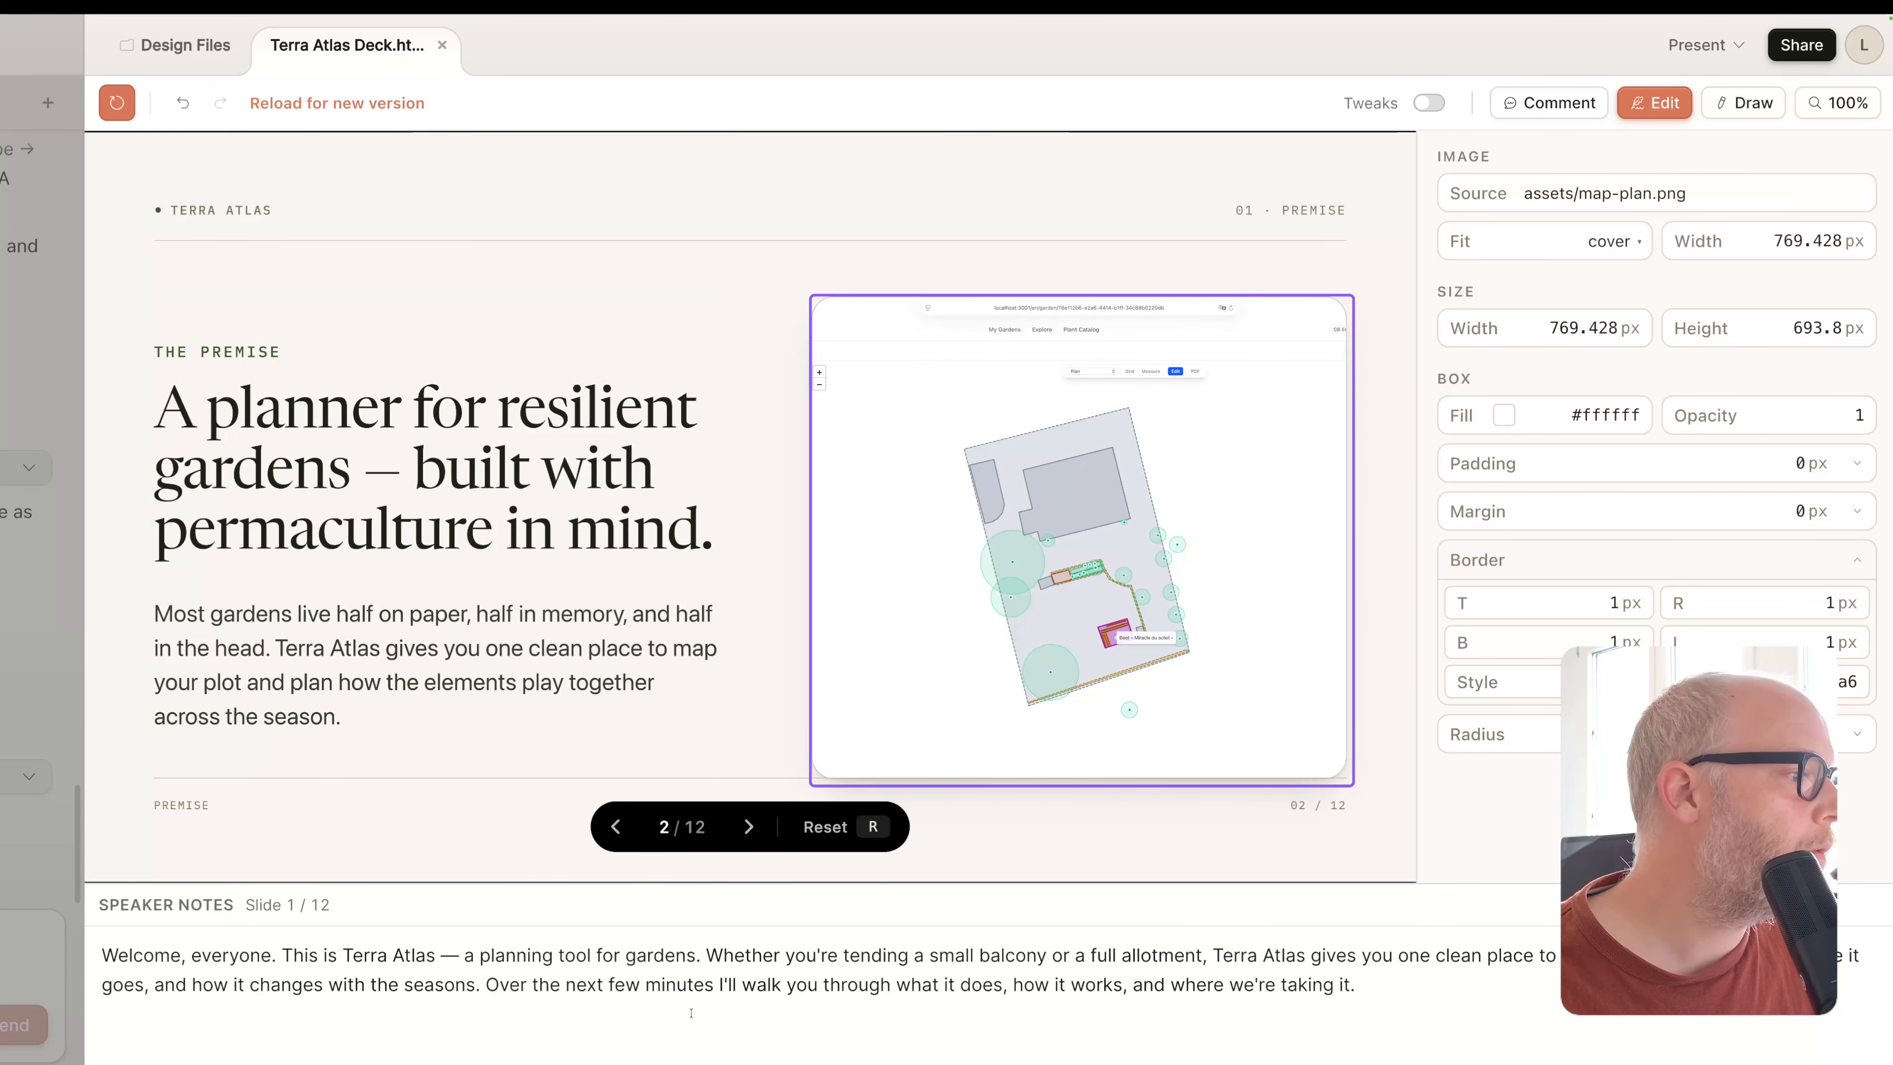
pyautogui.click(418, 873)
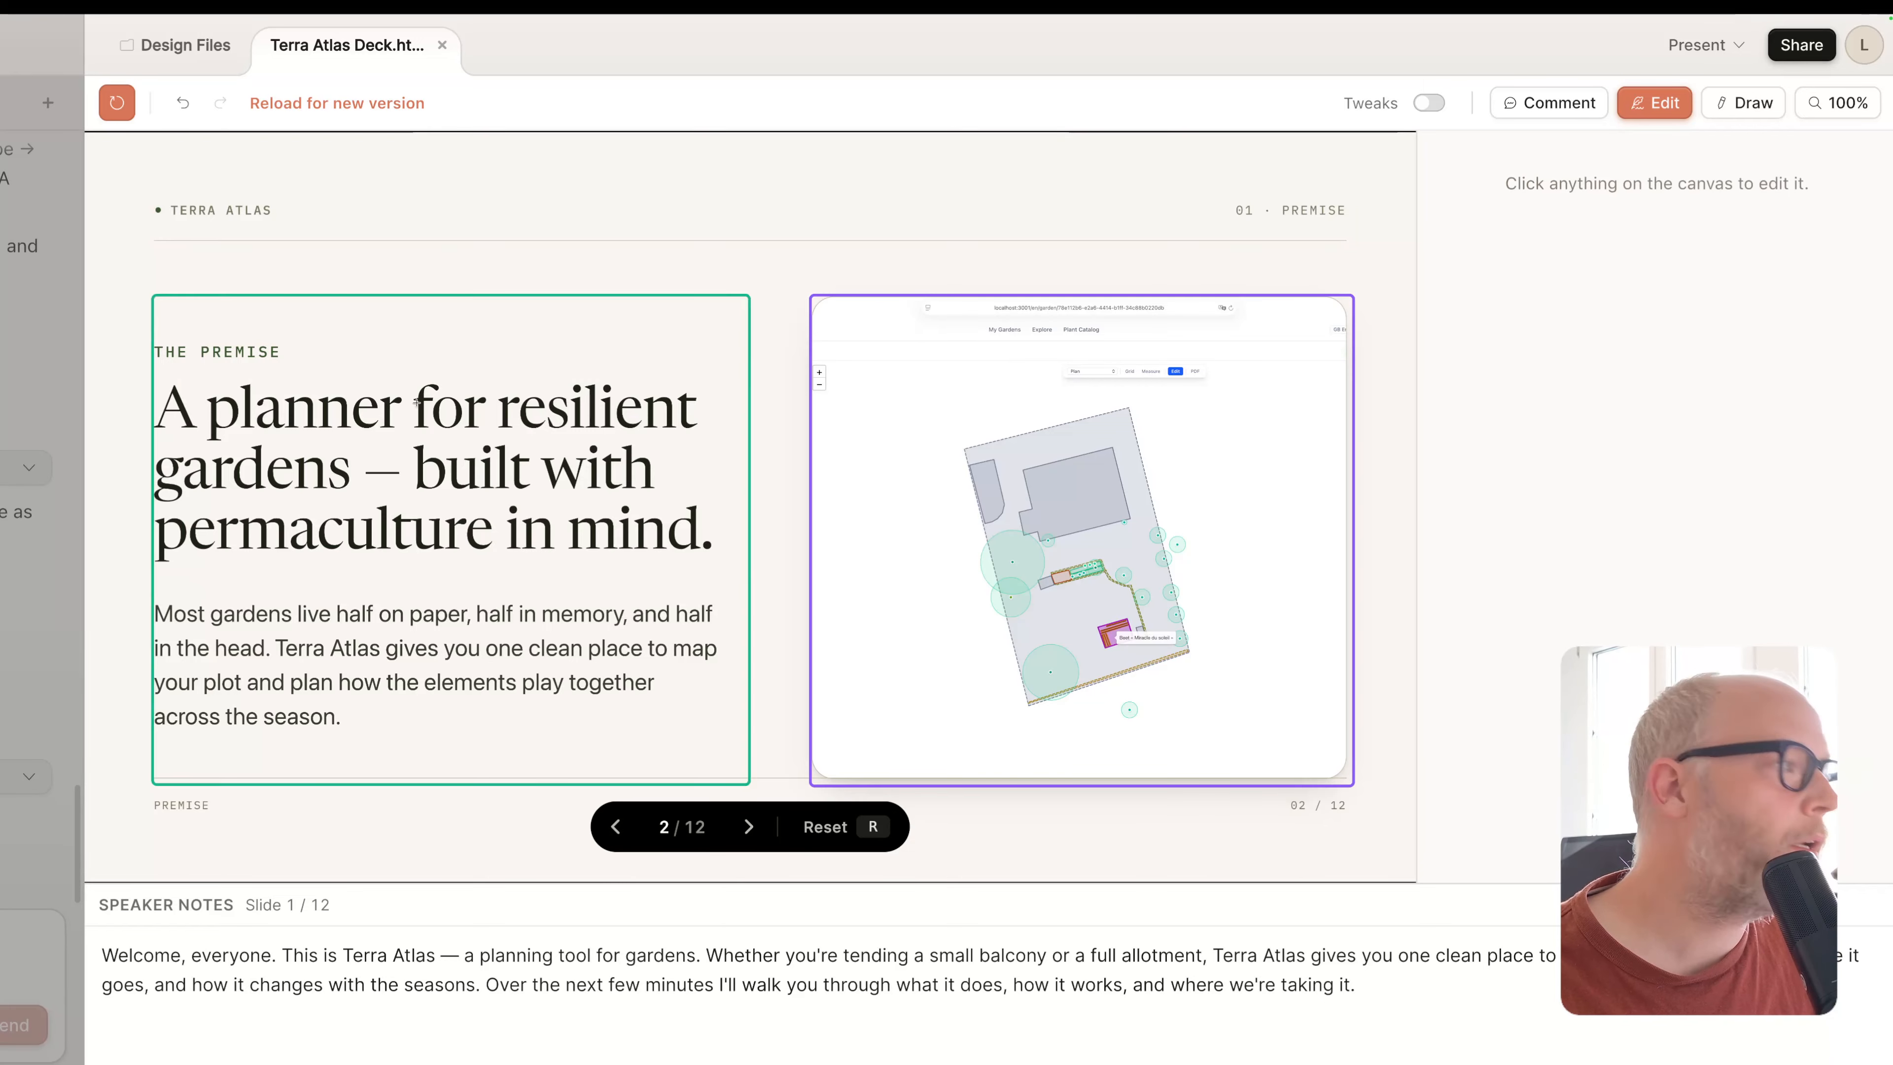
pyautogui.click(38, 171)
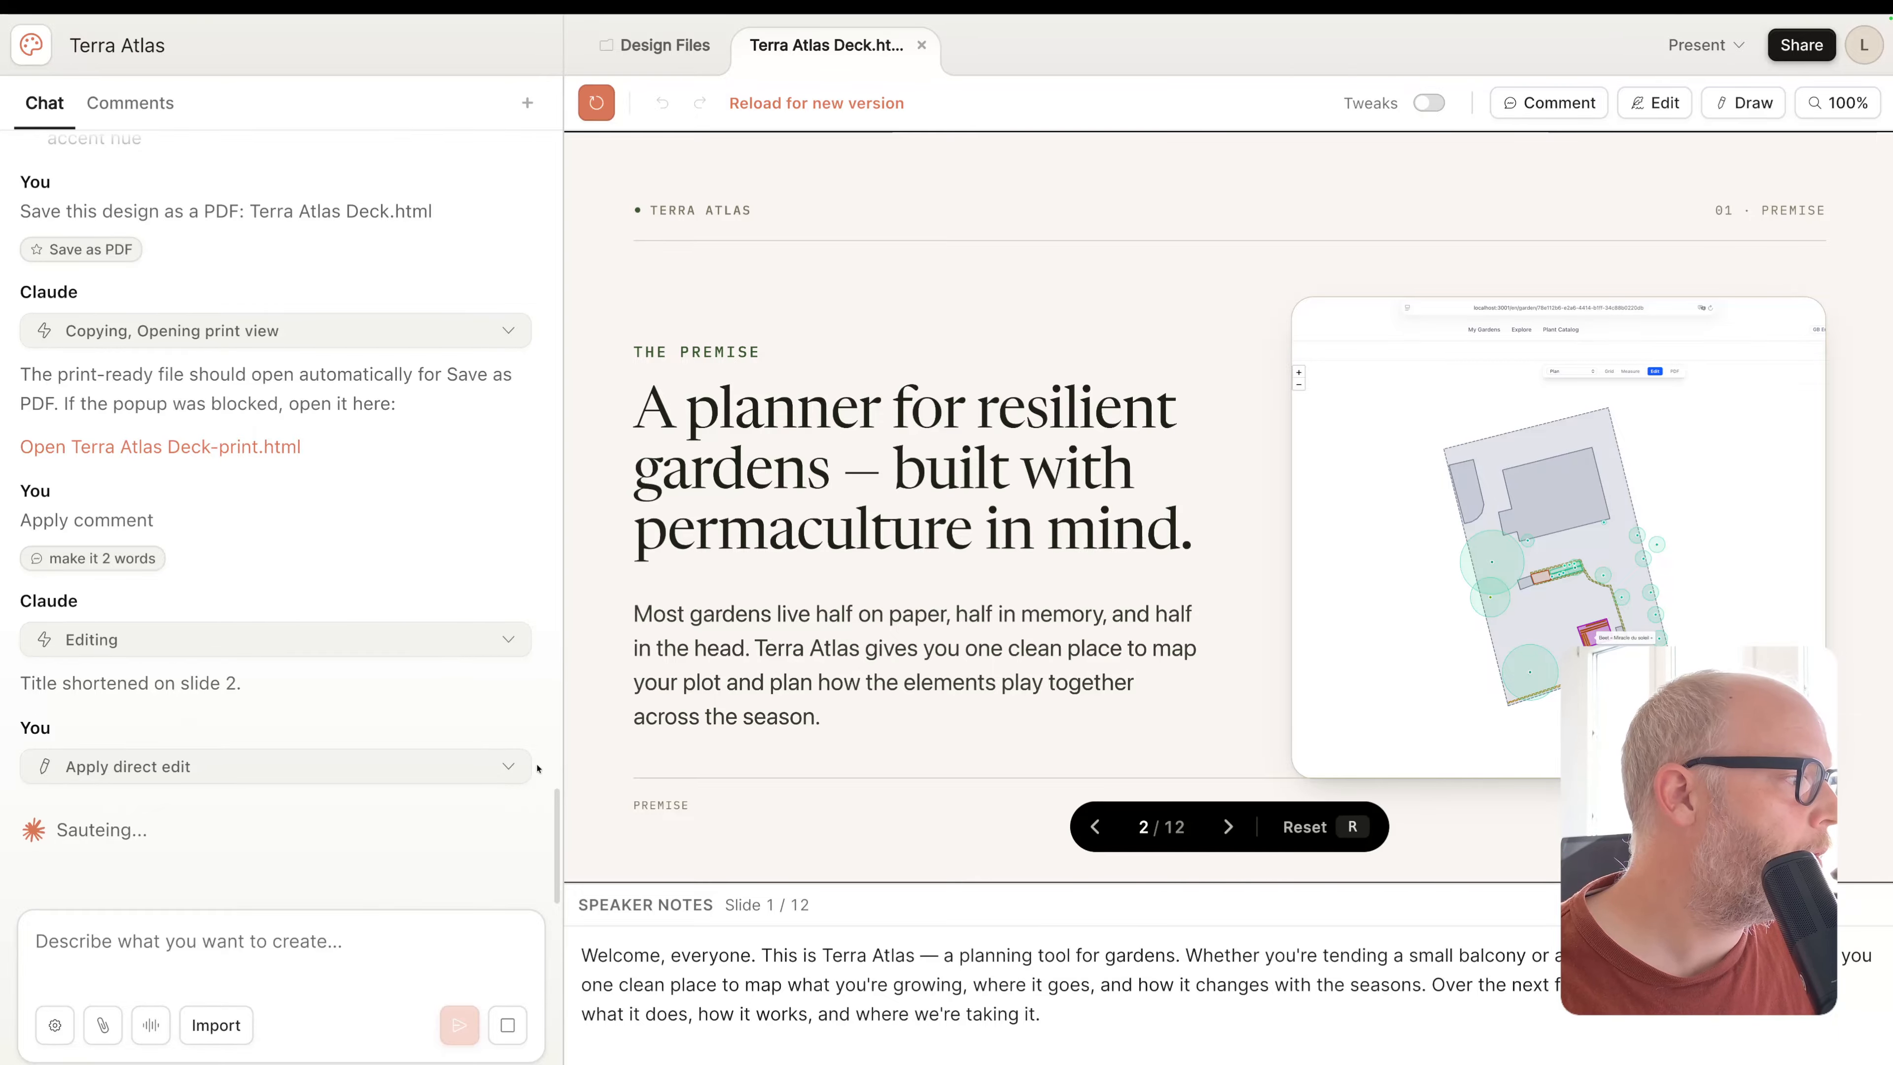
pyautogui.click(491, 772)
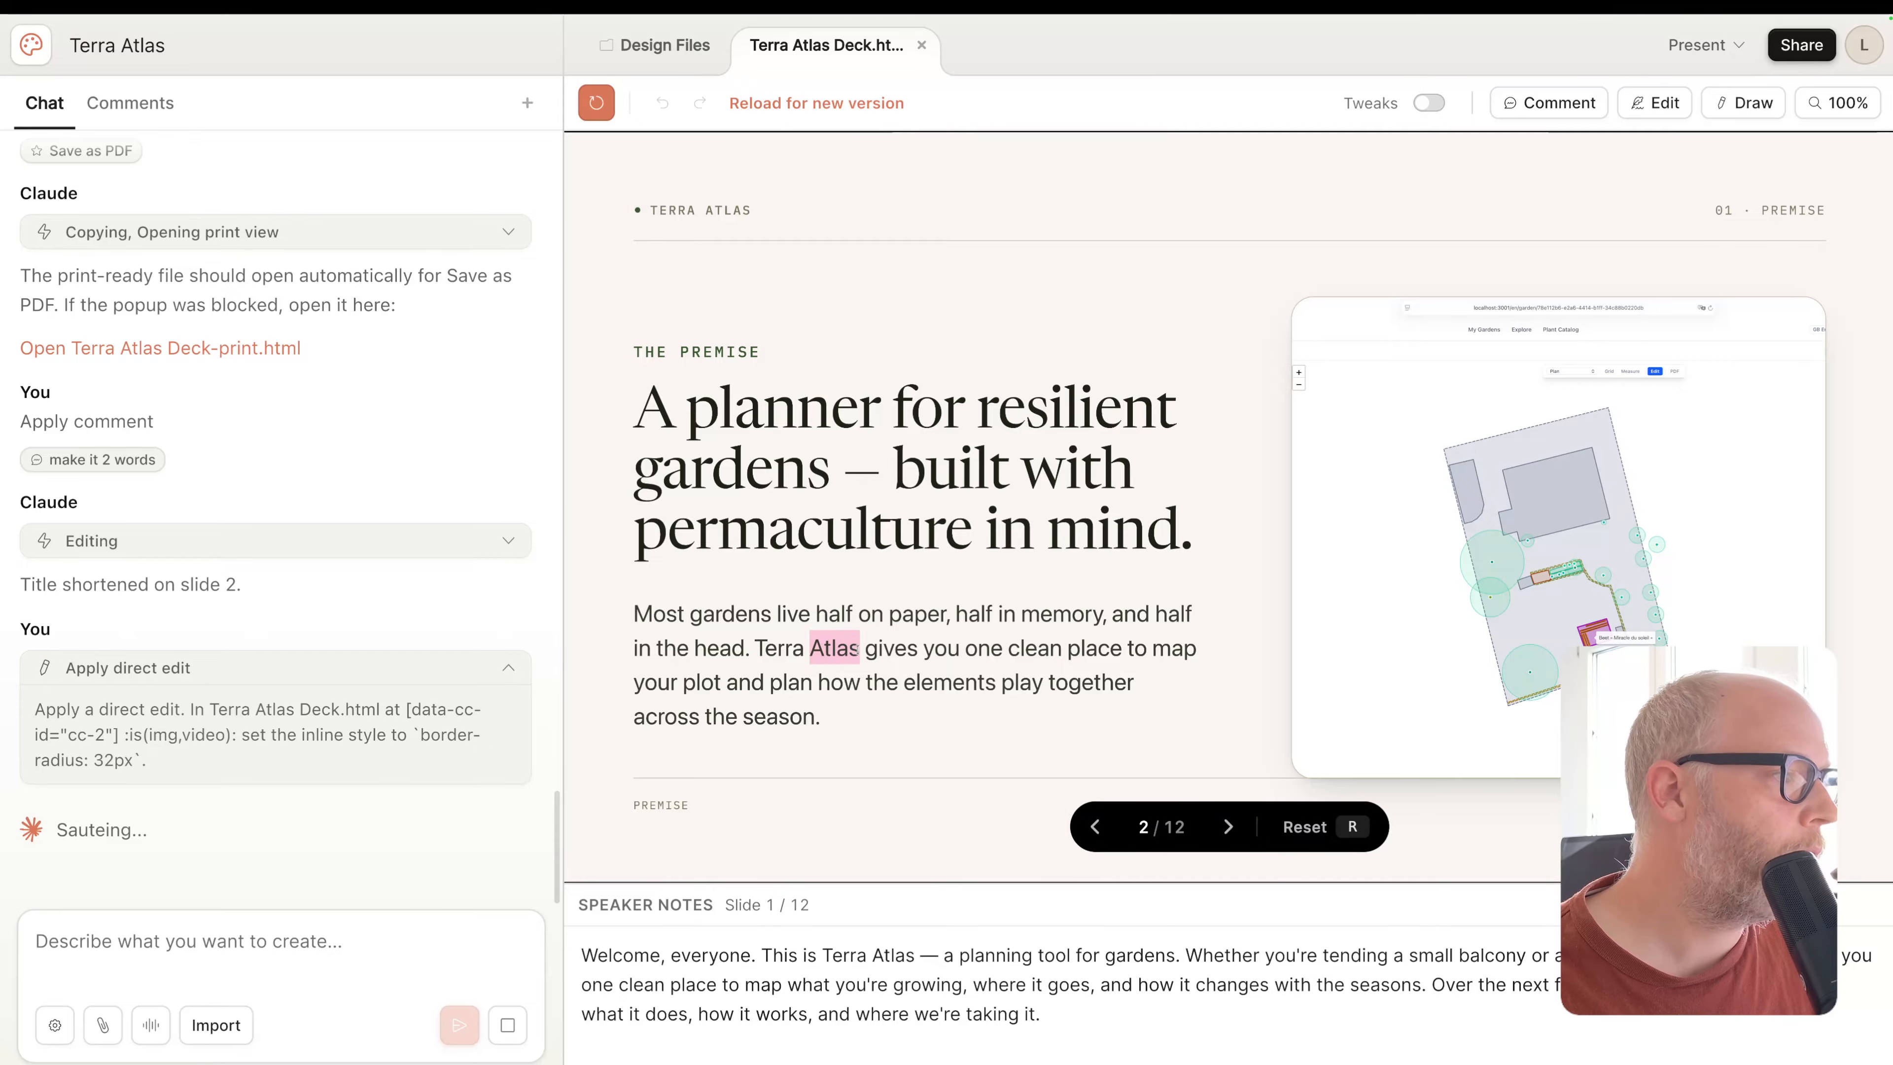
# Try to give the word "season" in the Premise slide's body paragraph a font weight of 600
pyautogui.click(1654, 103)
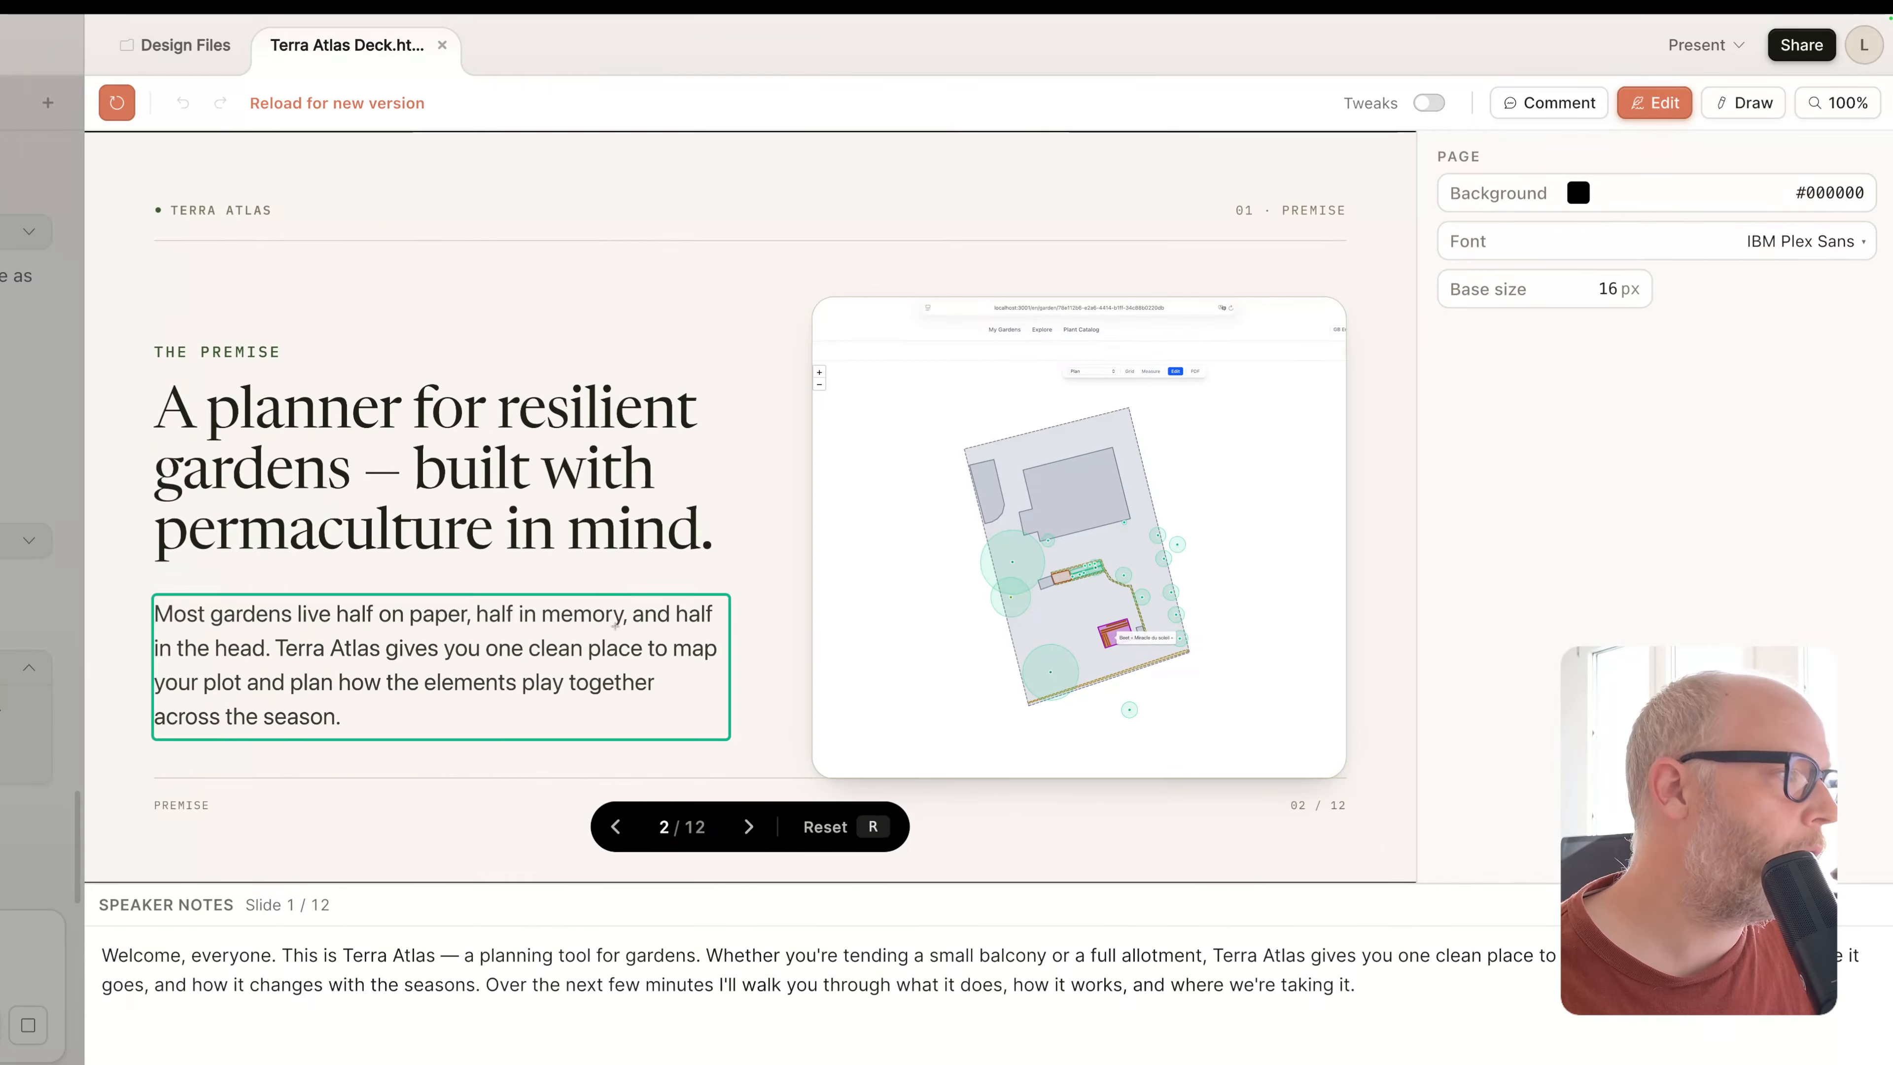
pyautogui.click(593, 650)
pyautogui.doubleClick(605, 683)
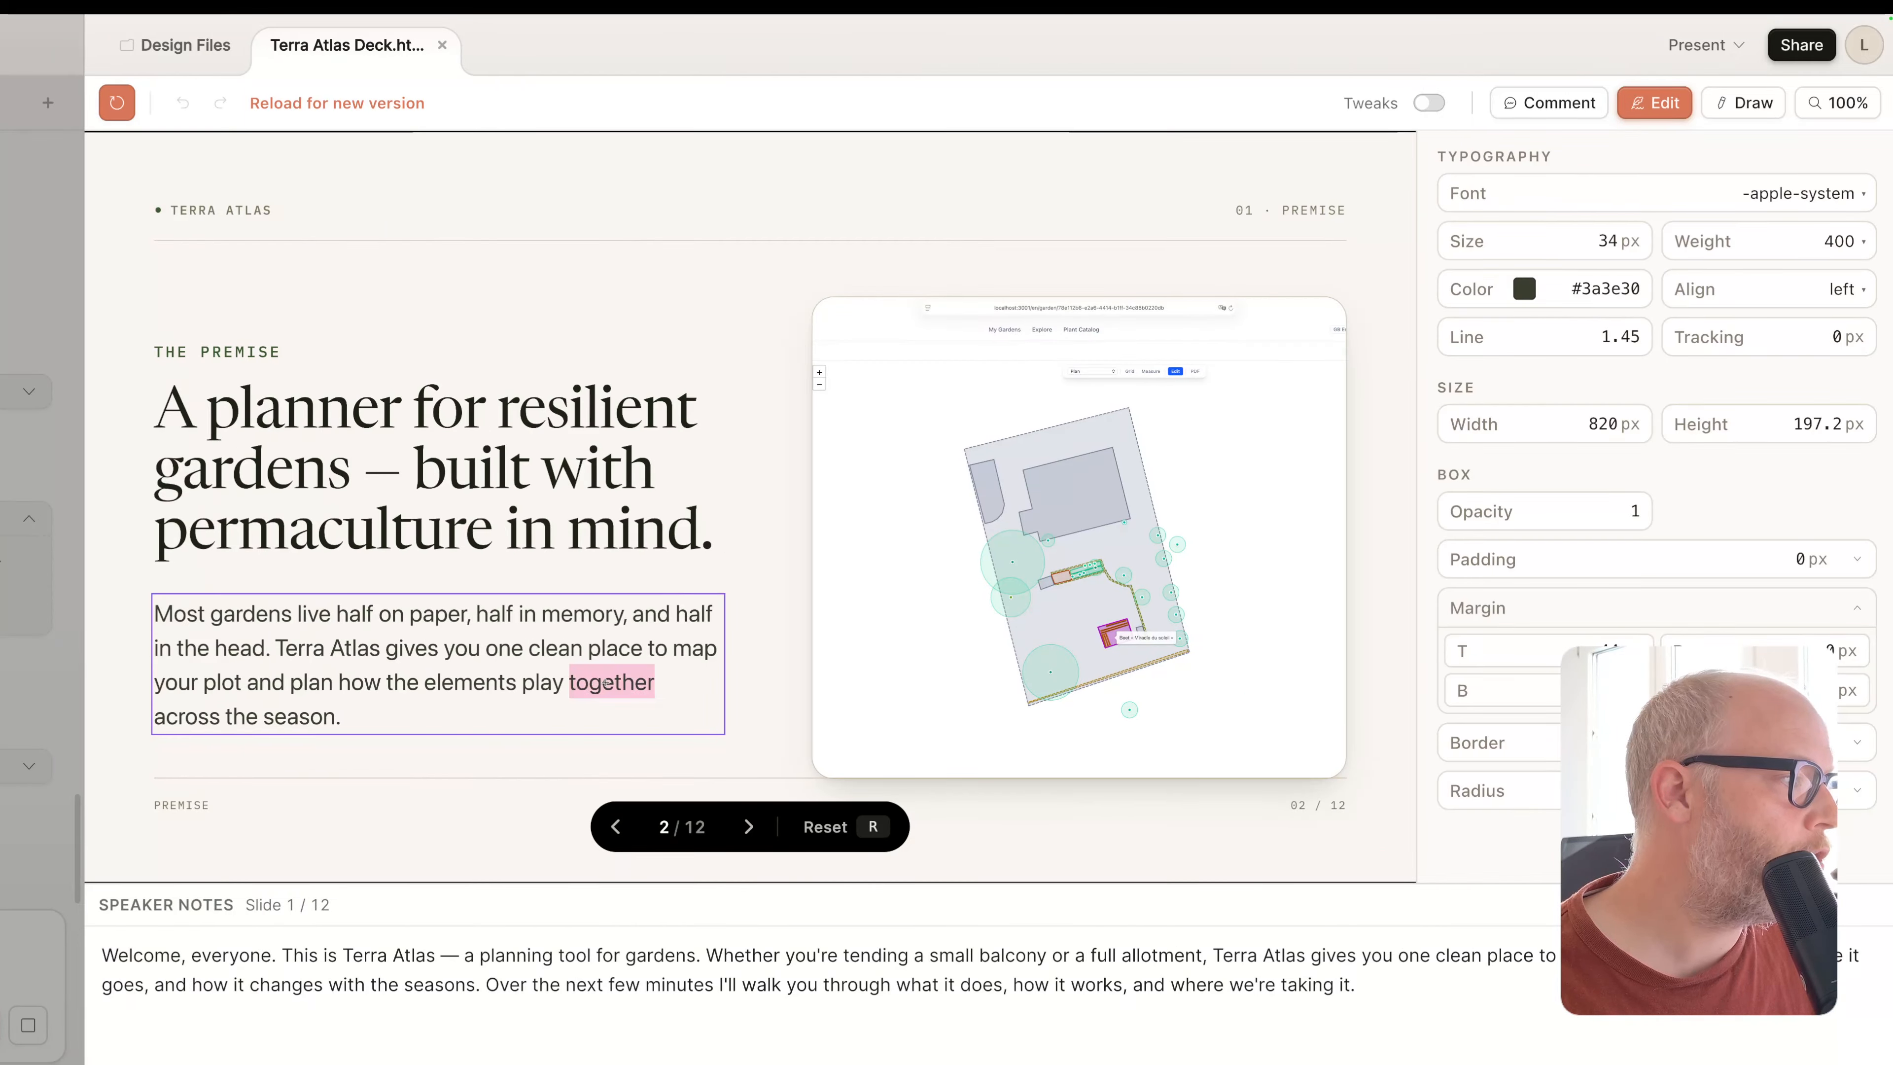
pyautogui.click(348, 716)
pyautogui.moveTo(320, 718)
pyautogui.mouseDown()
pyautogui.moveTo(265, 719)
pyautogui.moveTo(336, 718)
pyautogui.mouseUp()
pyautogui.tripleClick(288, 718)
pyautogui.click(287, 718)
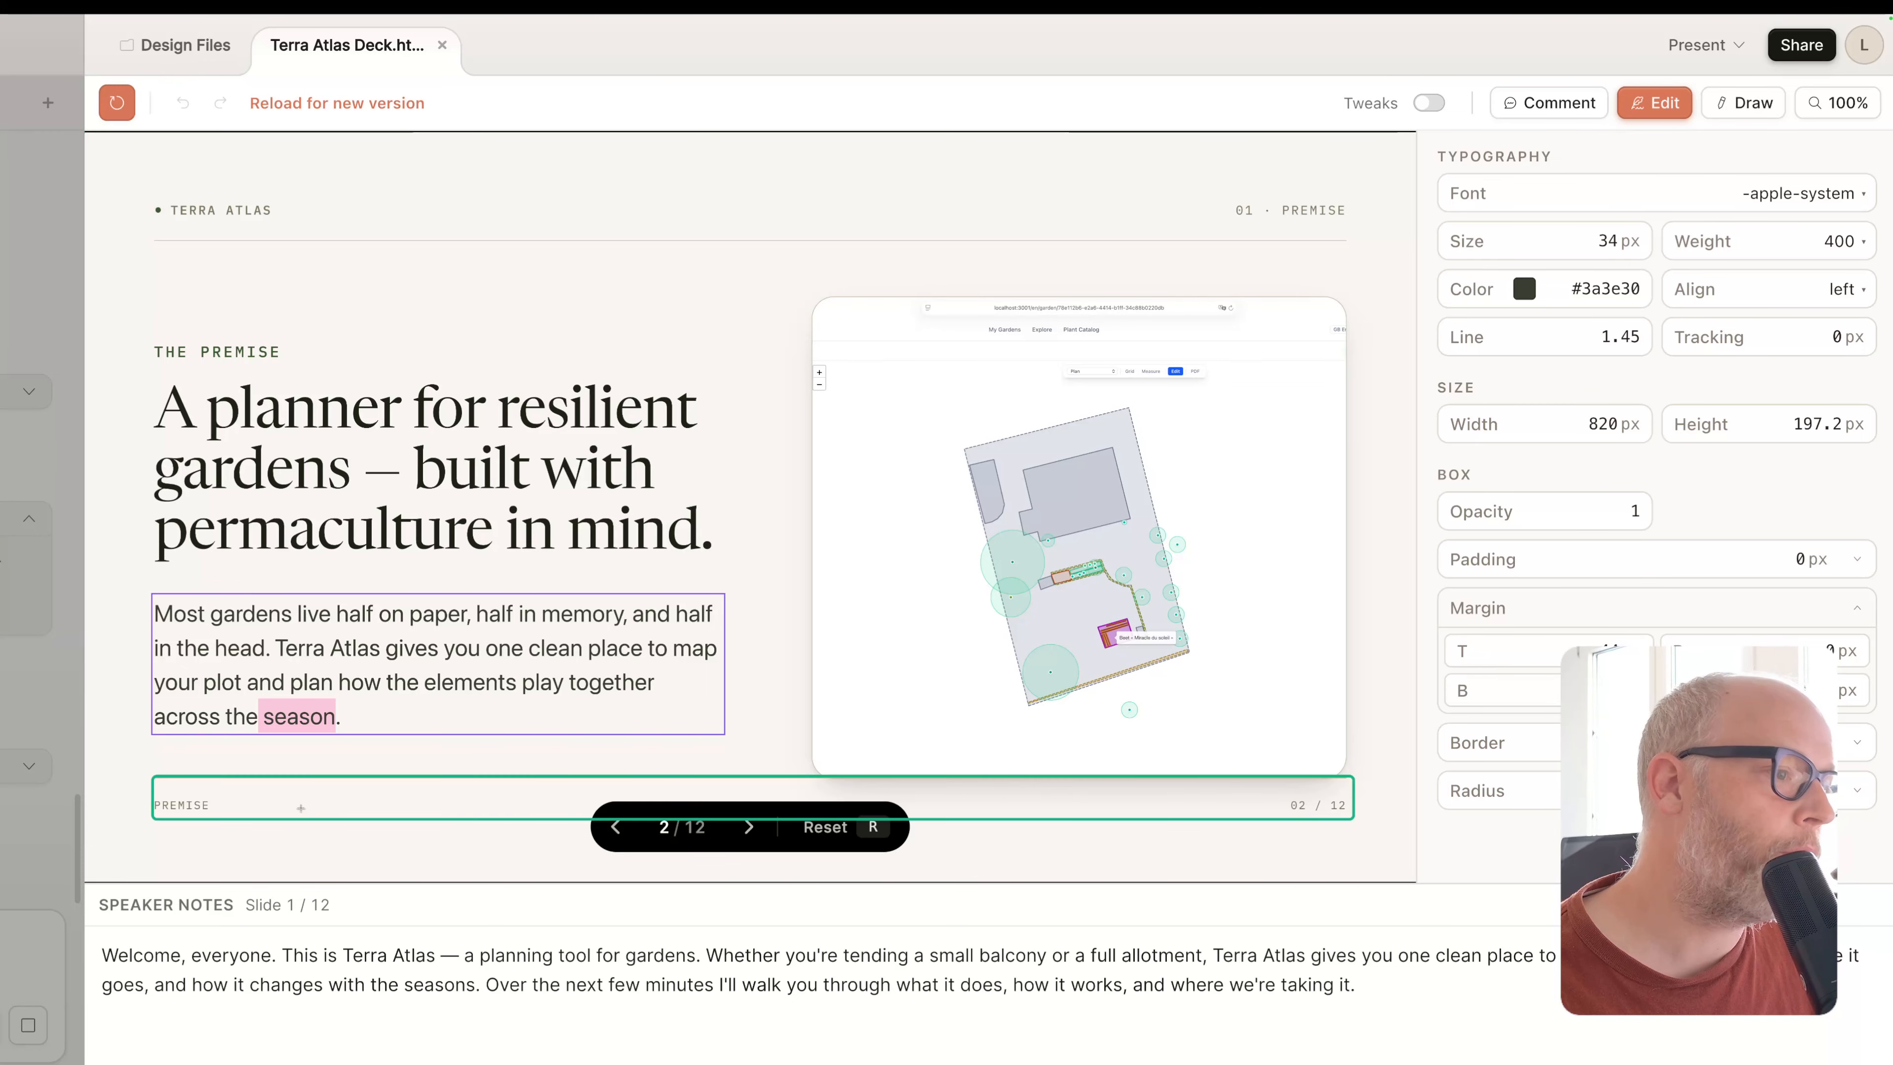
pyautogui.rightClick(278, 714)
pyautogui.click(286, 716)
pyautogui.doubleClick(286, 717)
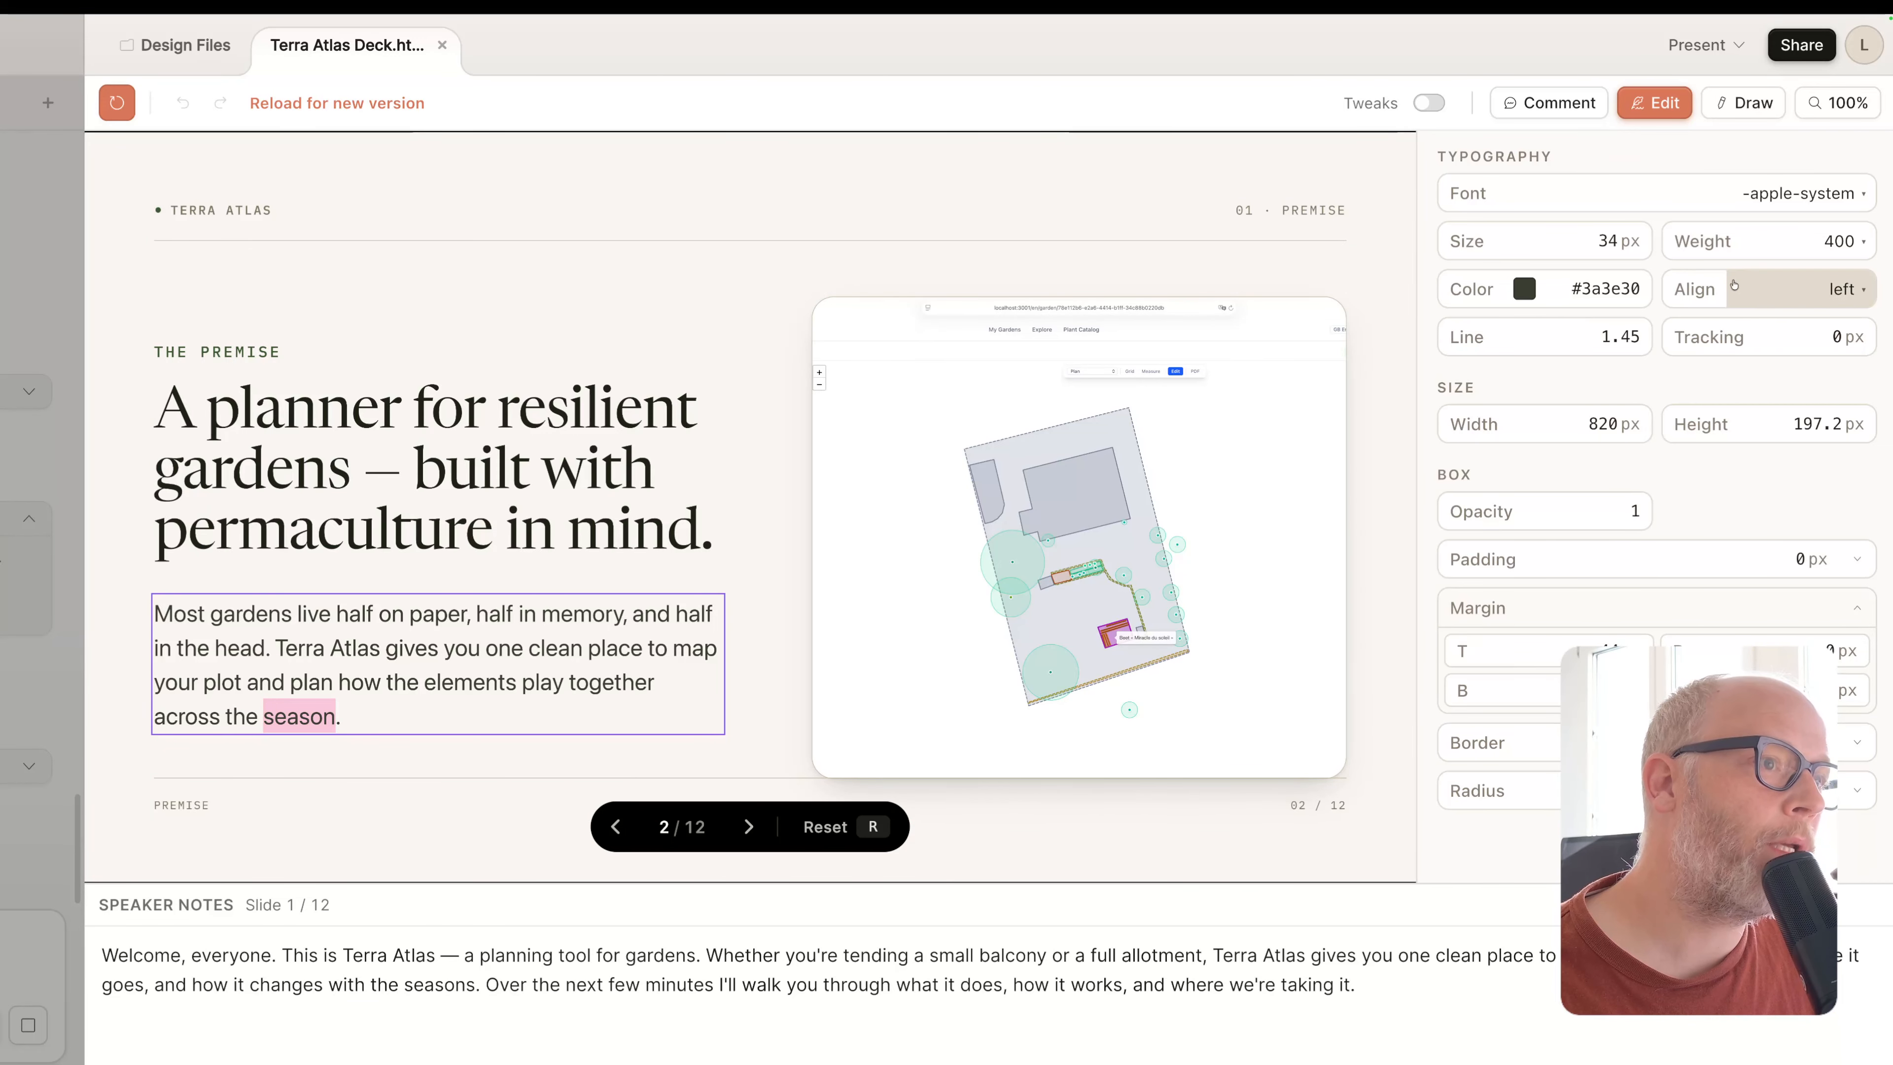
pyautogui.click(1737, 253)
pyautogui.click(1731, 492)
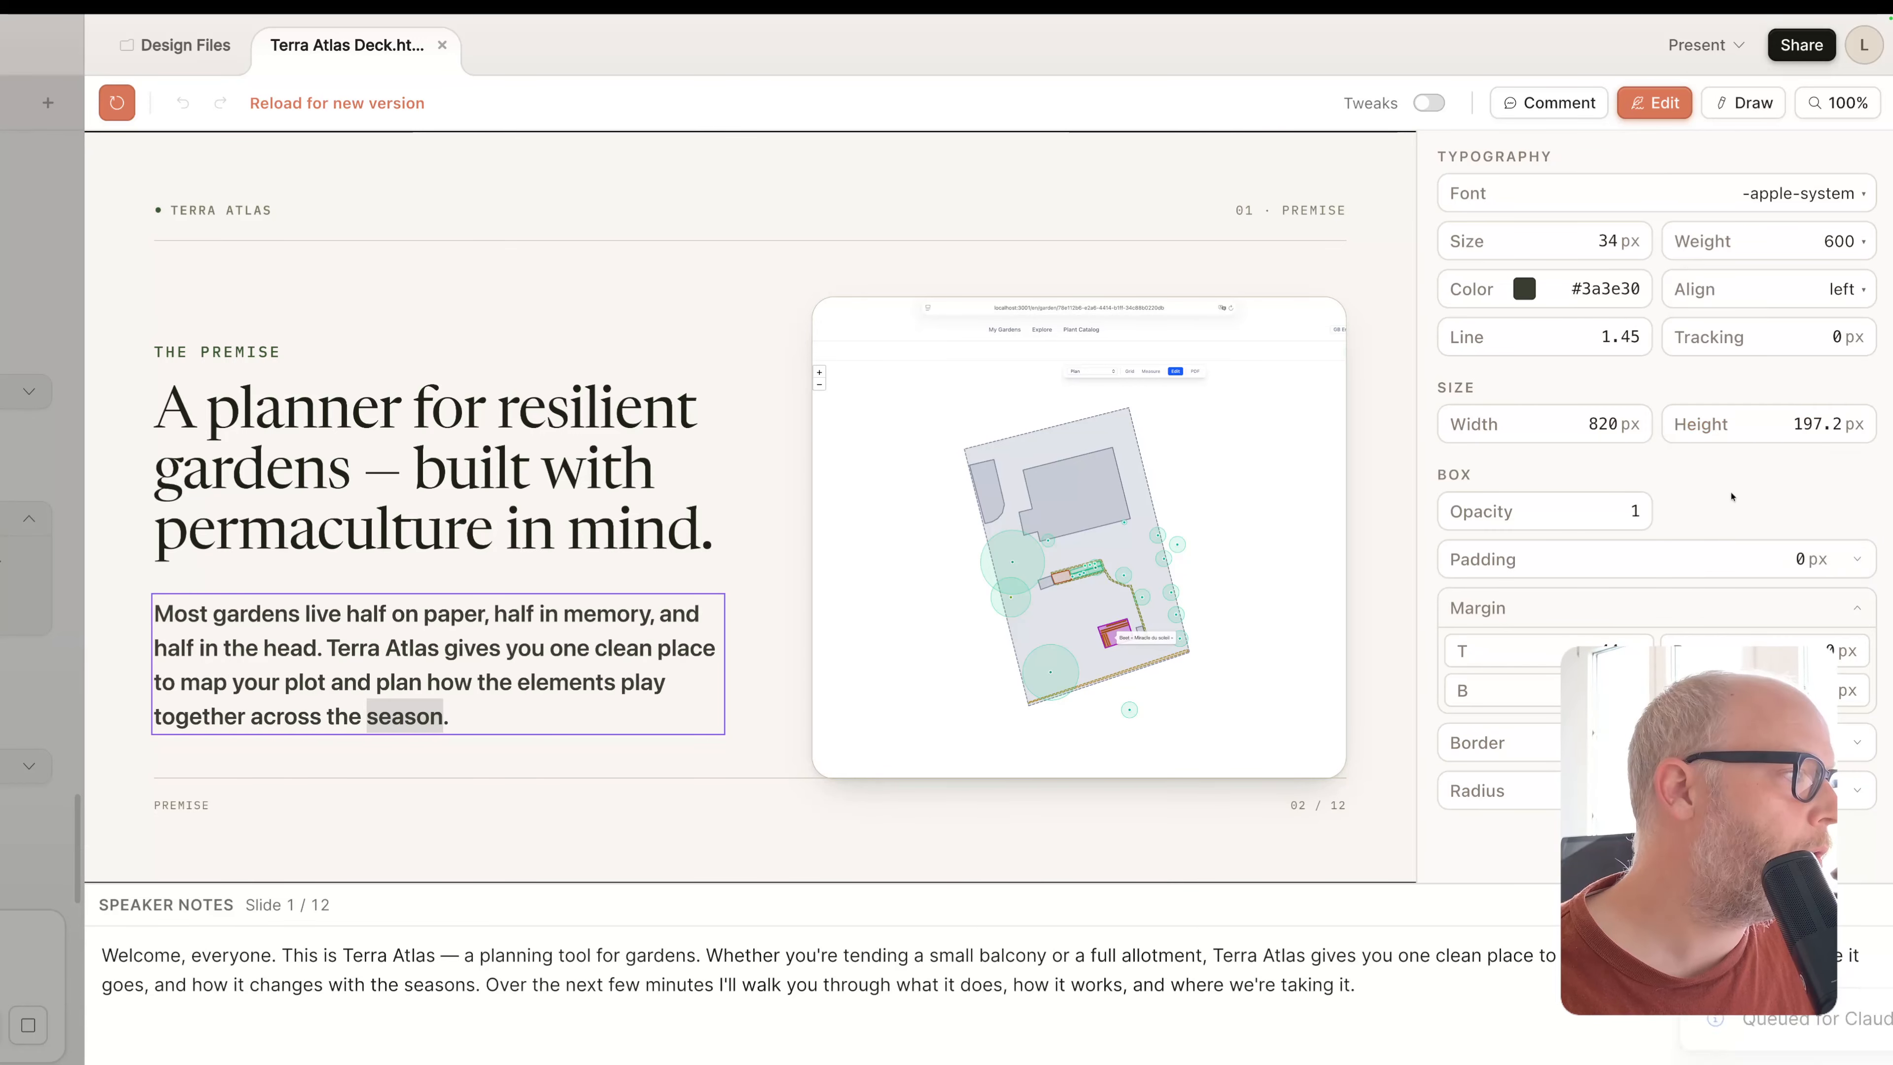
# Leave editing, reopen the updated Terra Atlas Deck.html by way of the project files and export it as a PDF
pyautogui.click(540, 440)
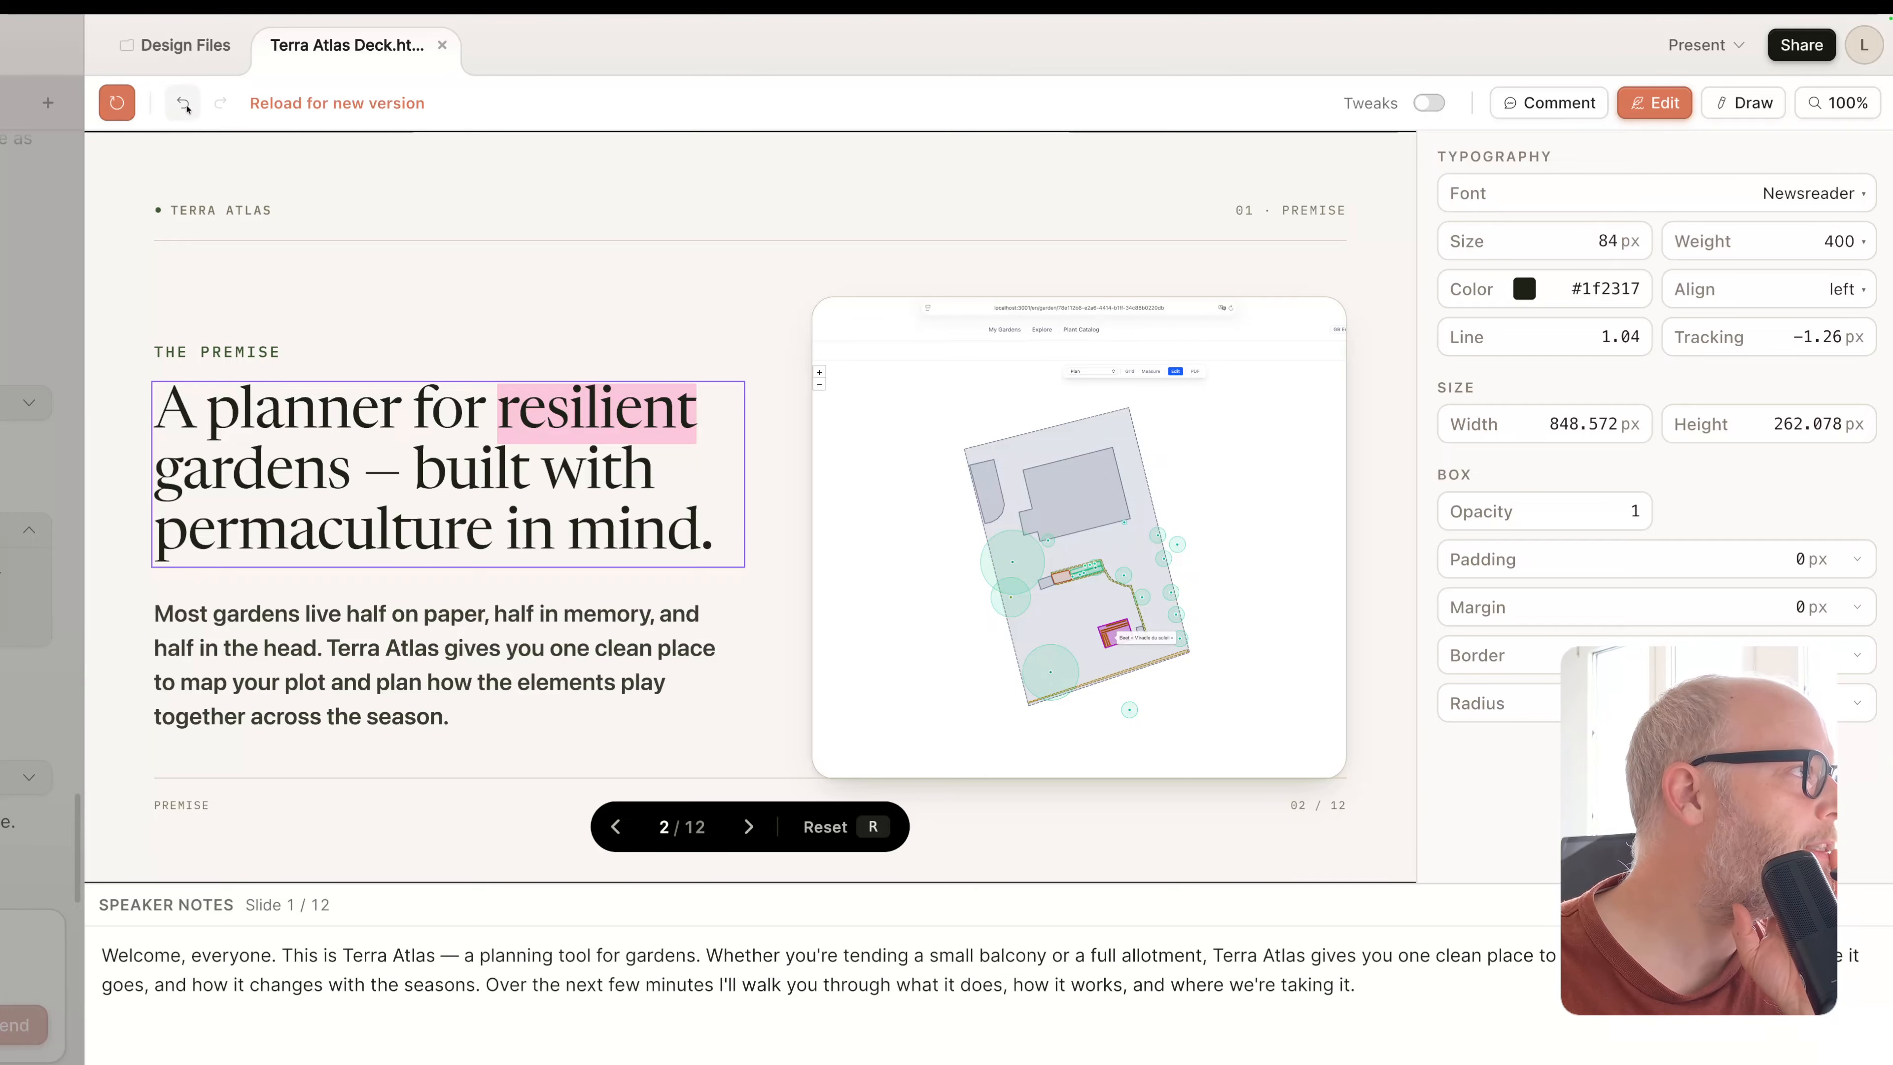
pyautogui.click(186, 45)
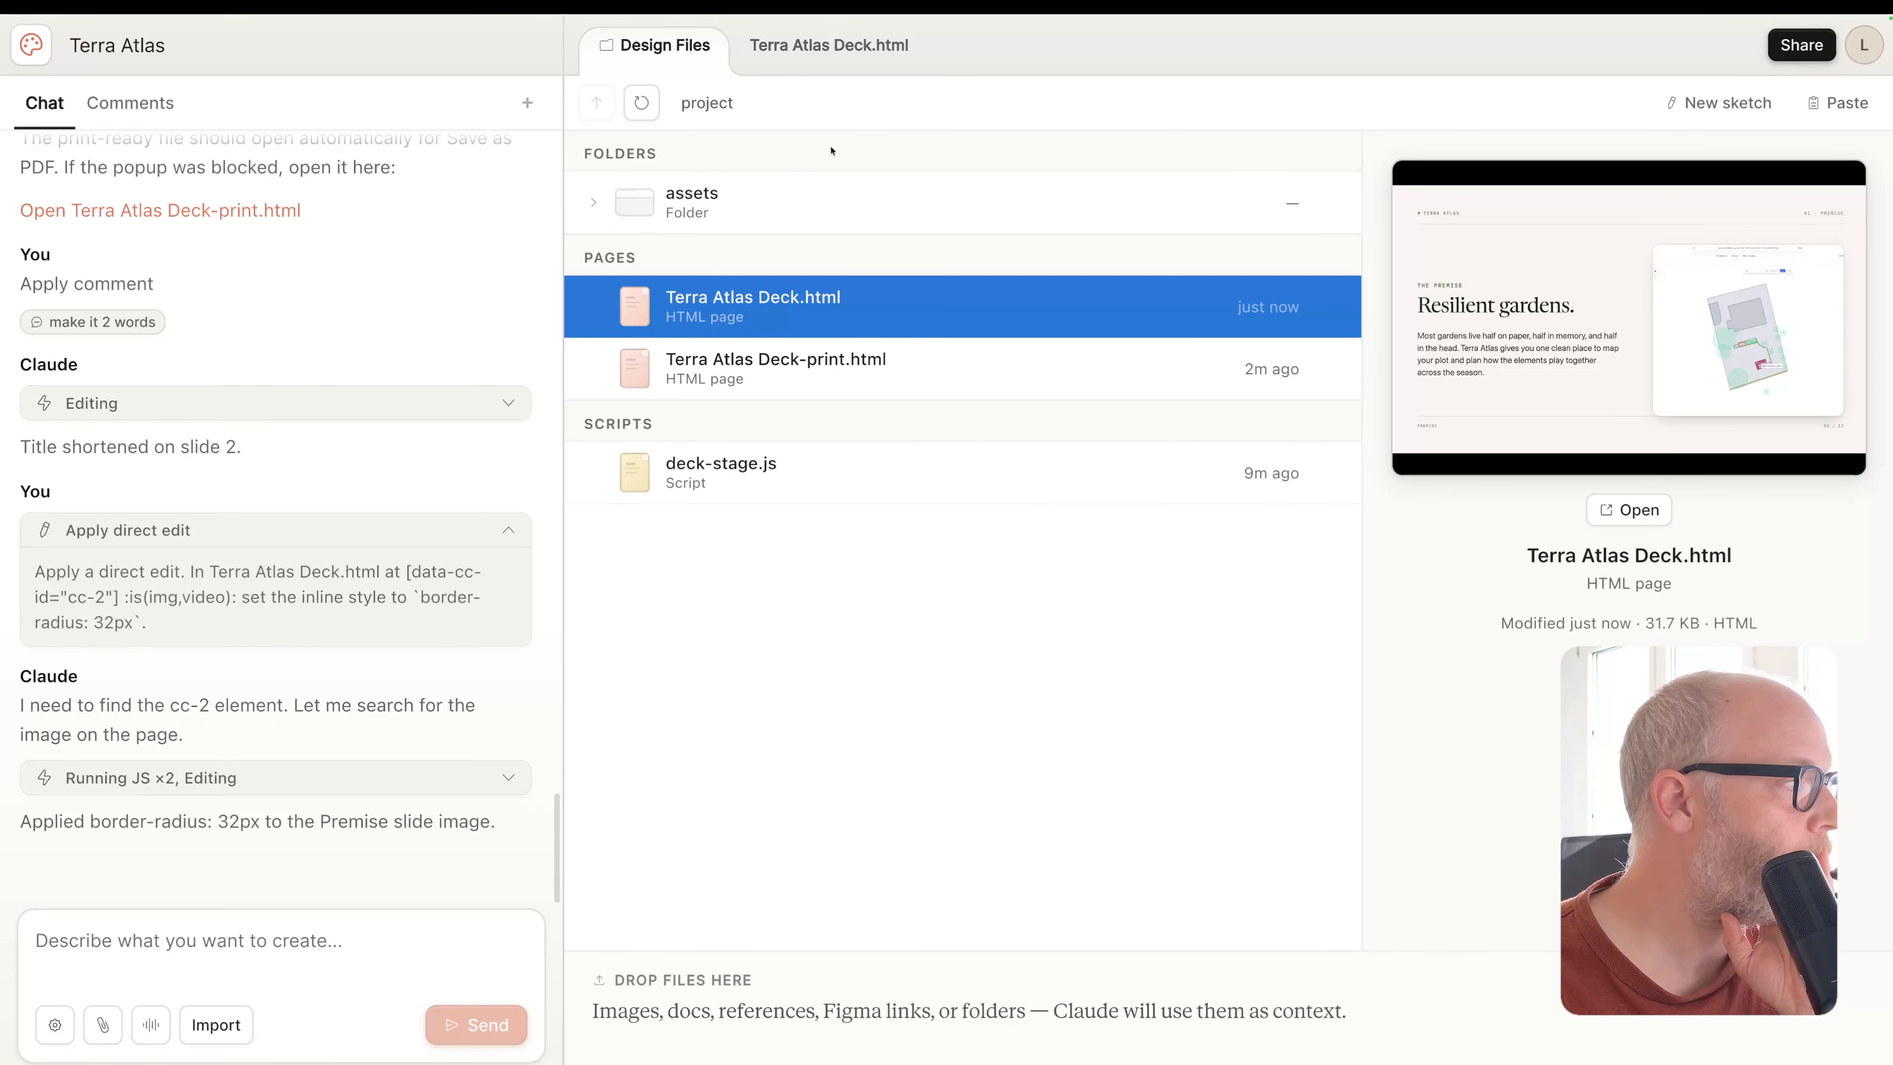
pyautogui.click(861, 43)
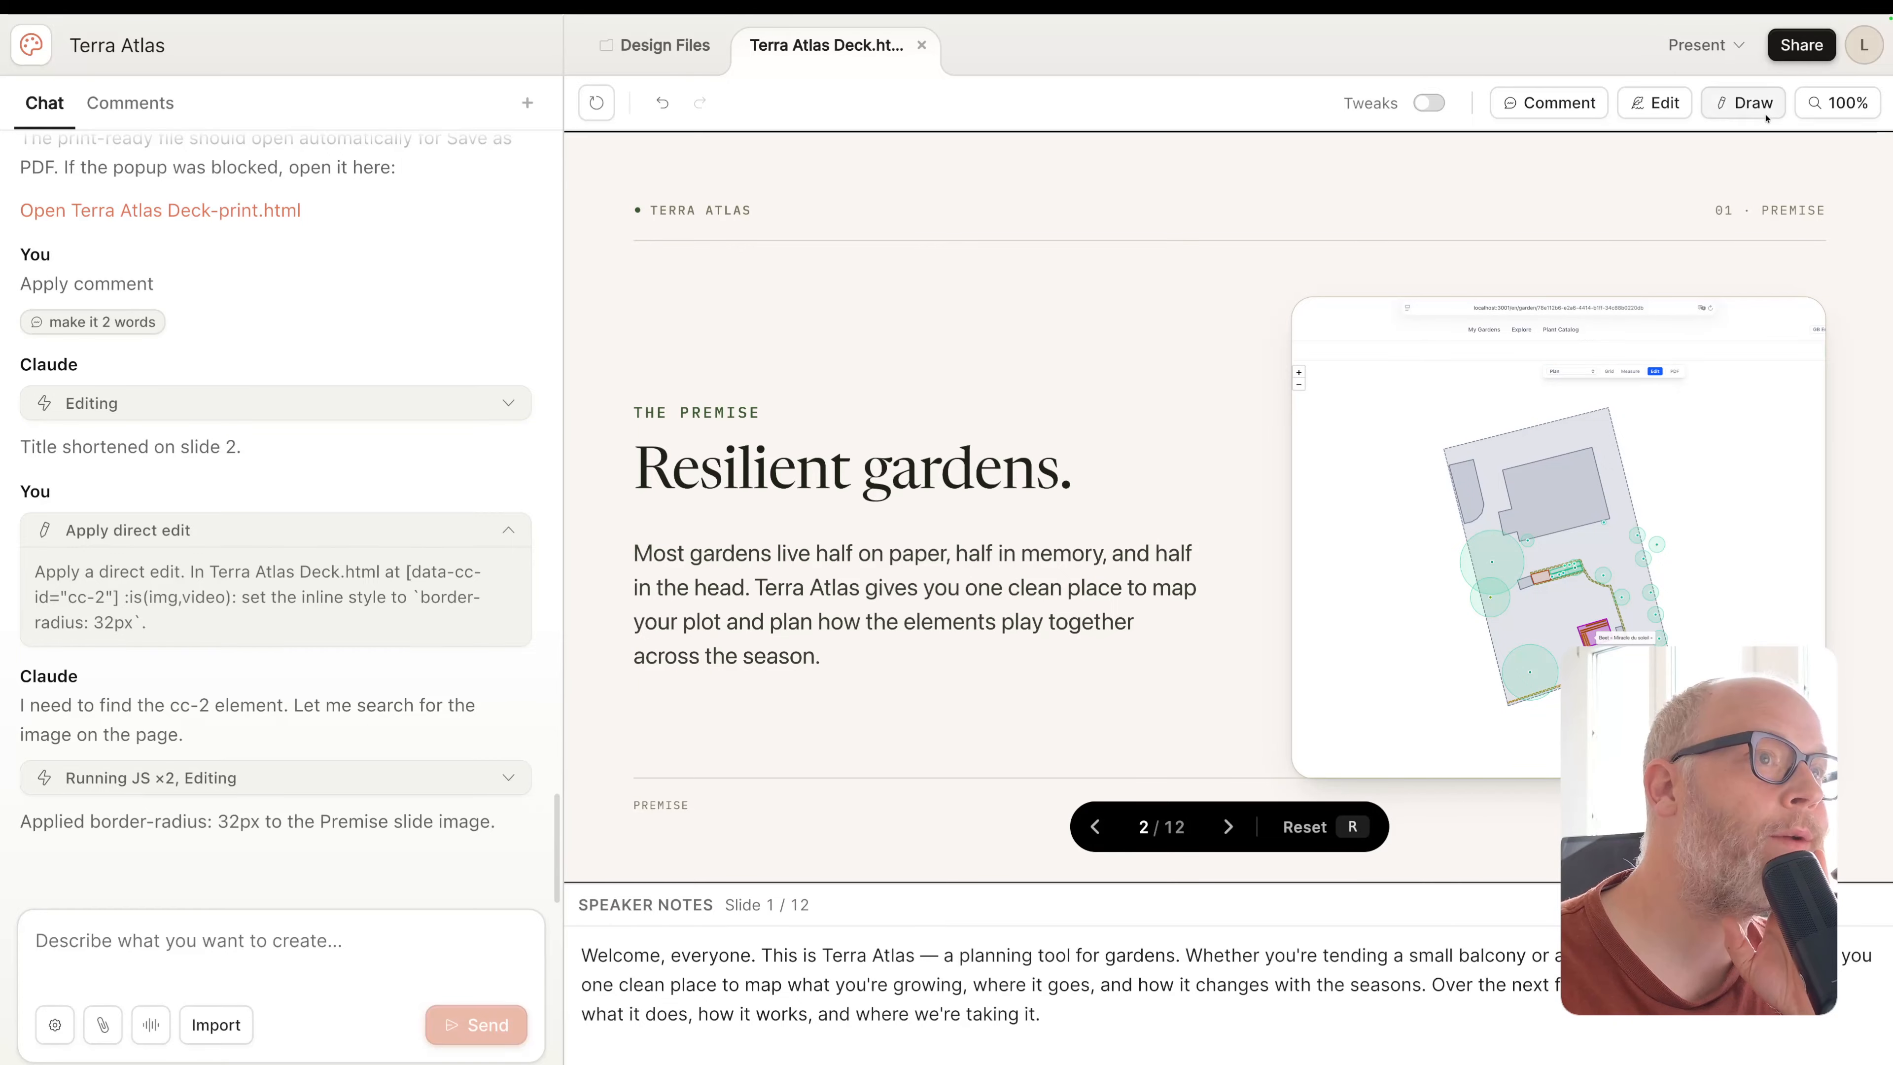
pyautogui.click(1801, 45)
pyautogui.click(1646, 439)
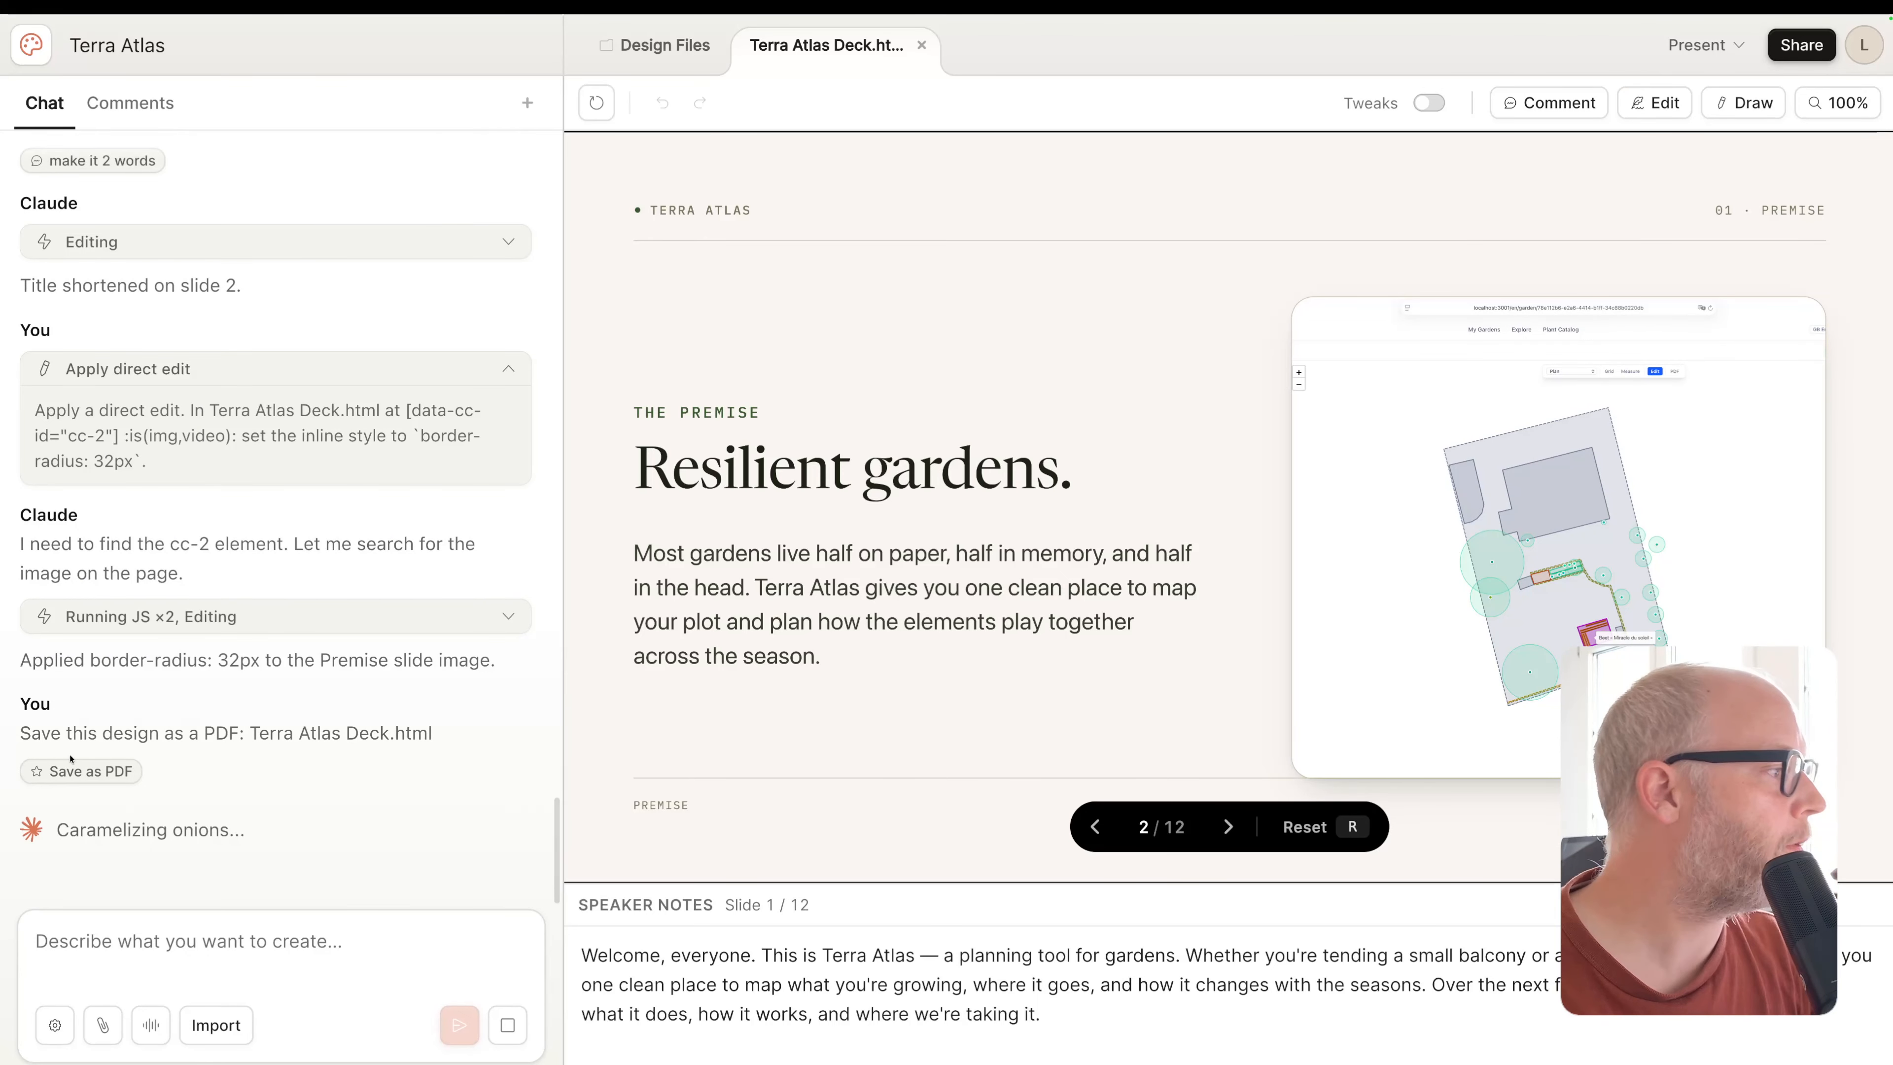
# Review the earlier PDF export request in the chat, the project's assets folder and the new export's copying details
pyautogui.scroll(4, 113, 685)
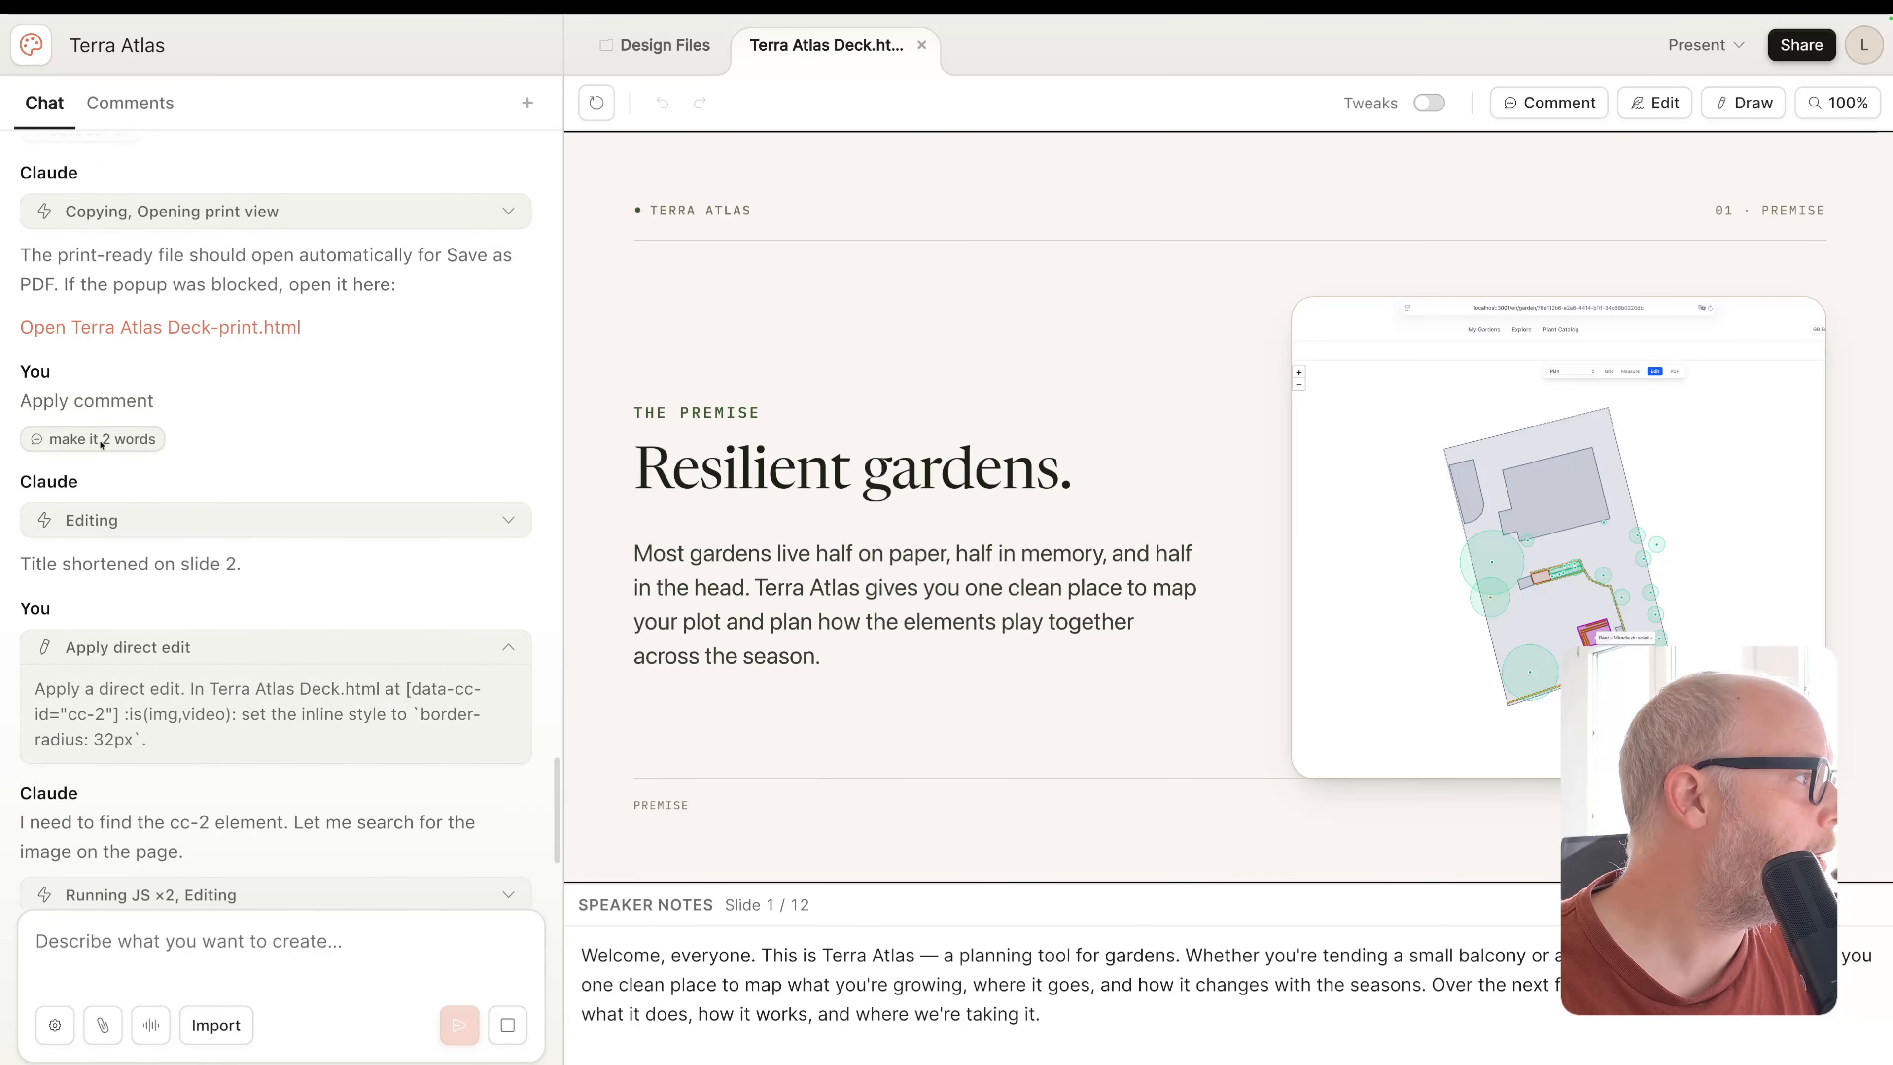
pyautogui.scroll(2, 115, 472)
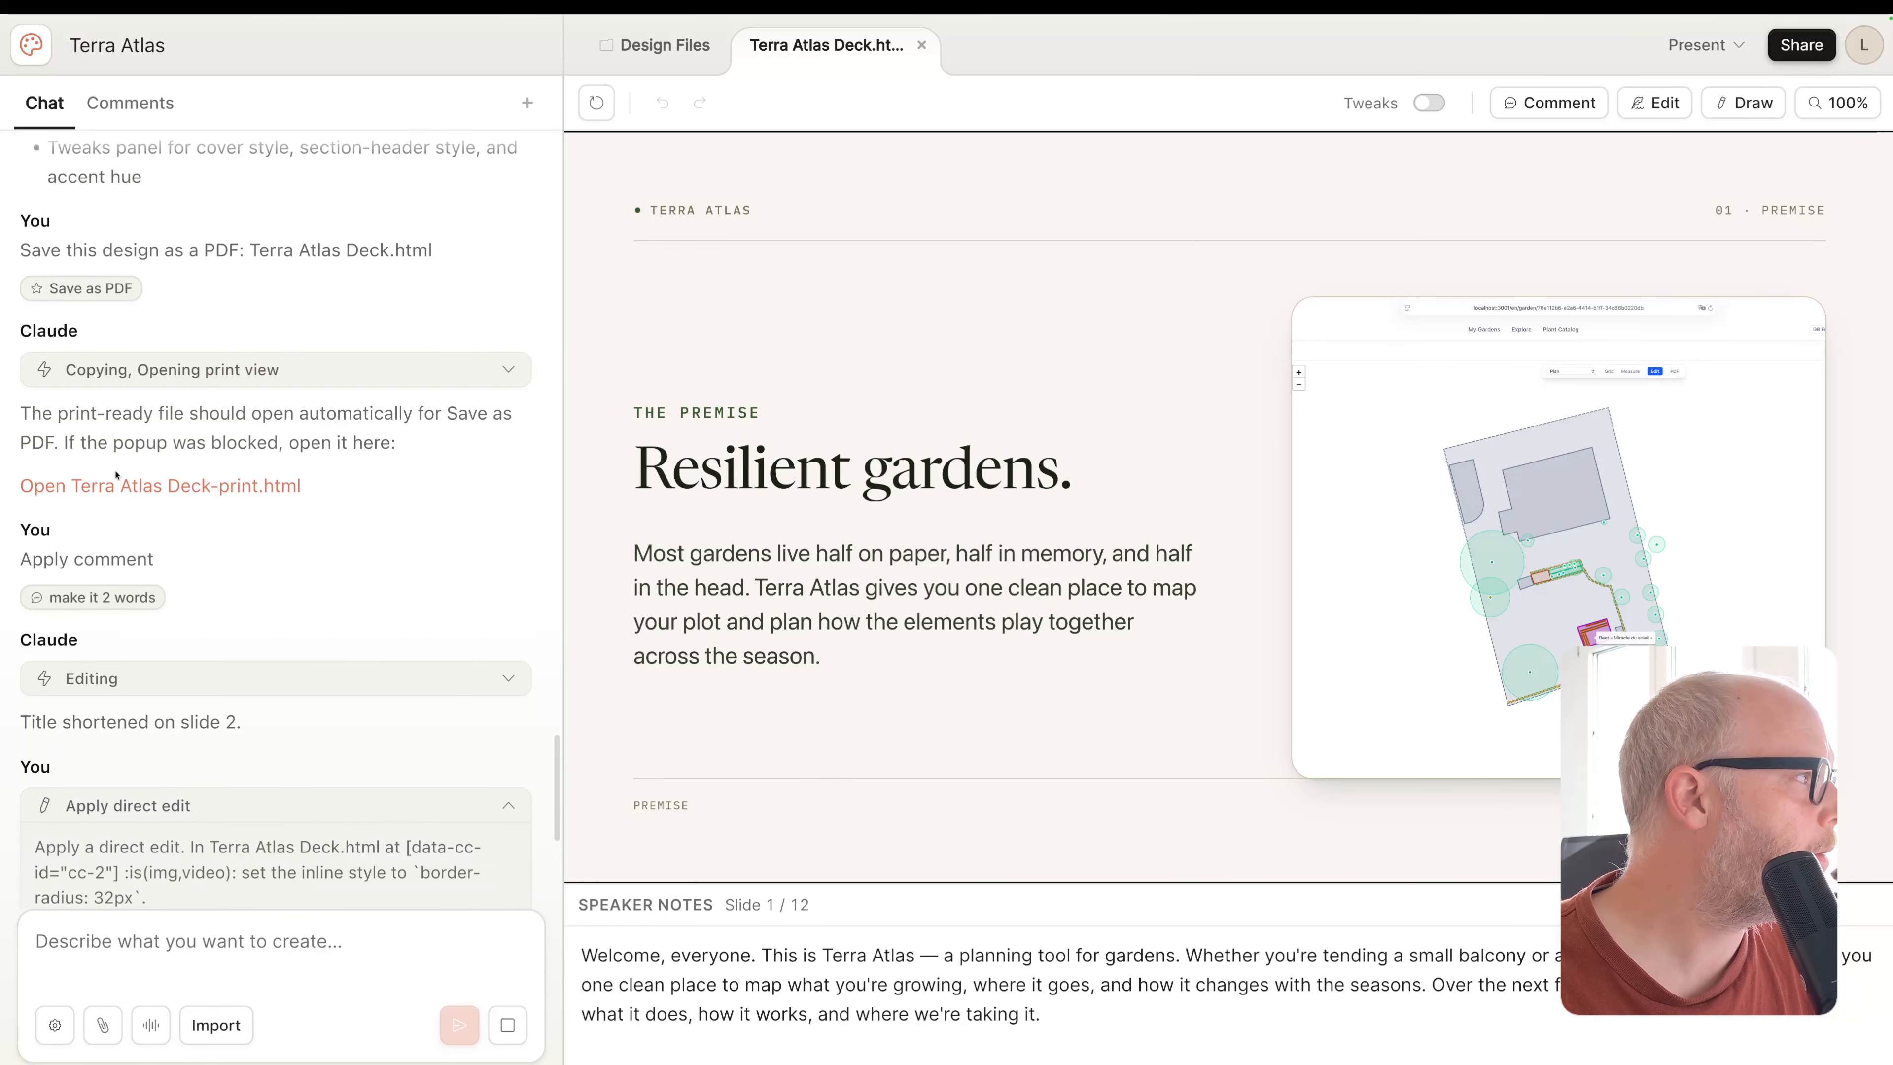
pyautogui.tripleClick(83, 288)
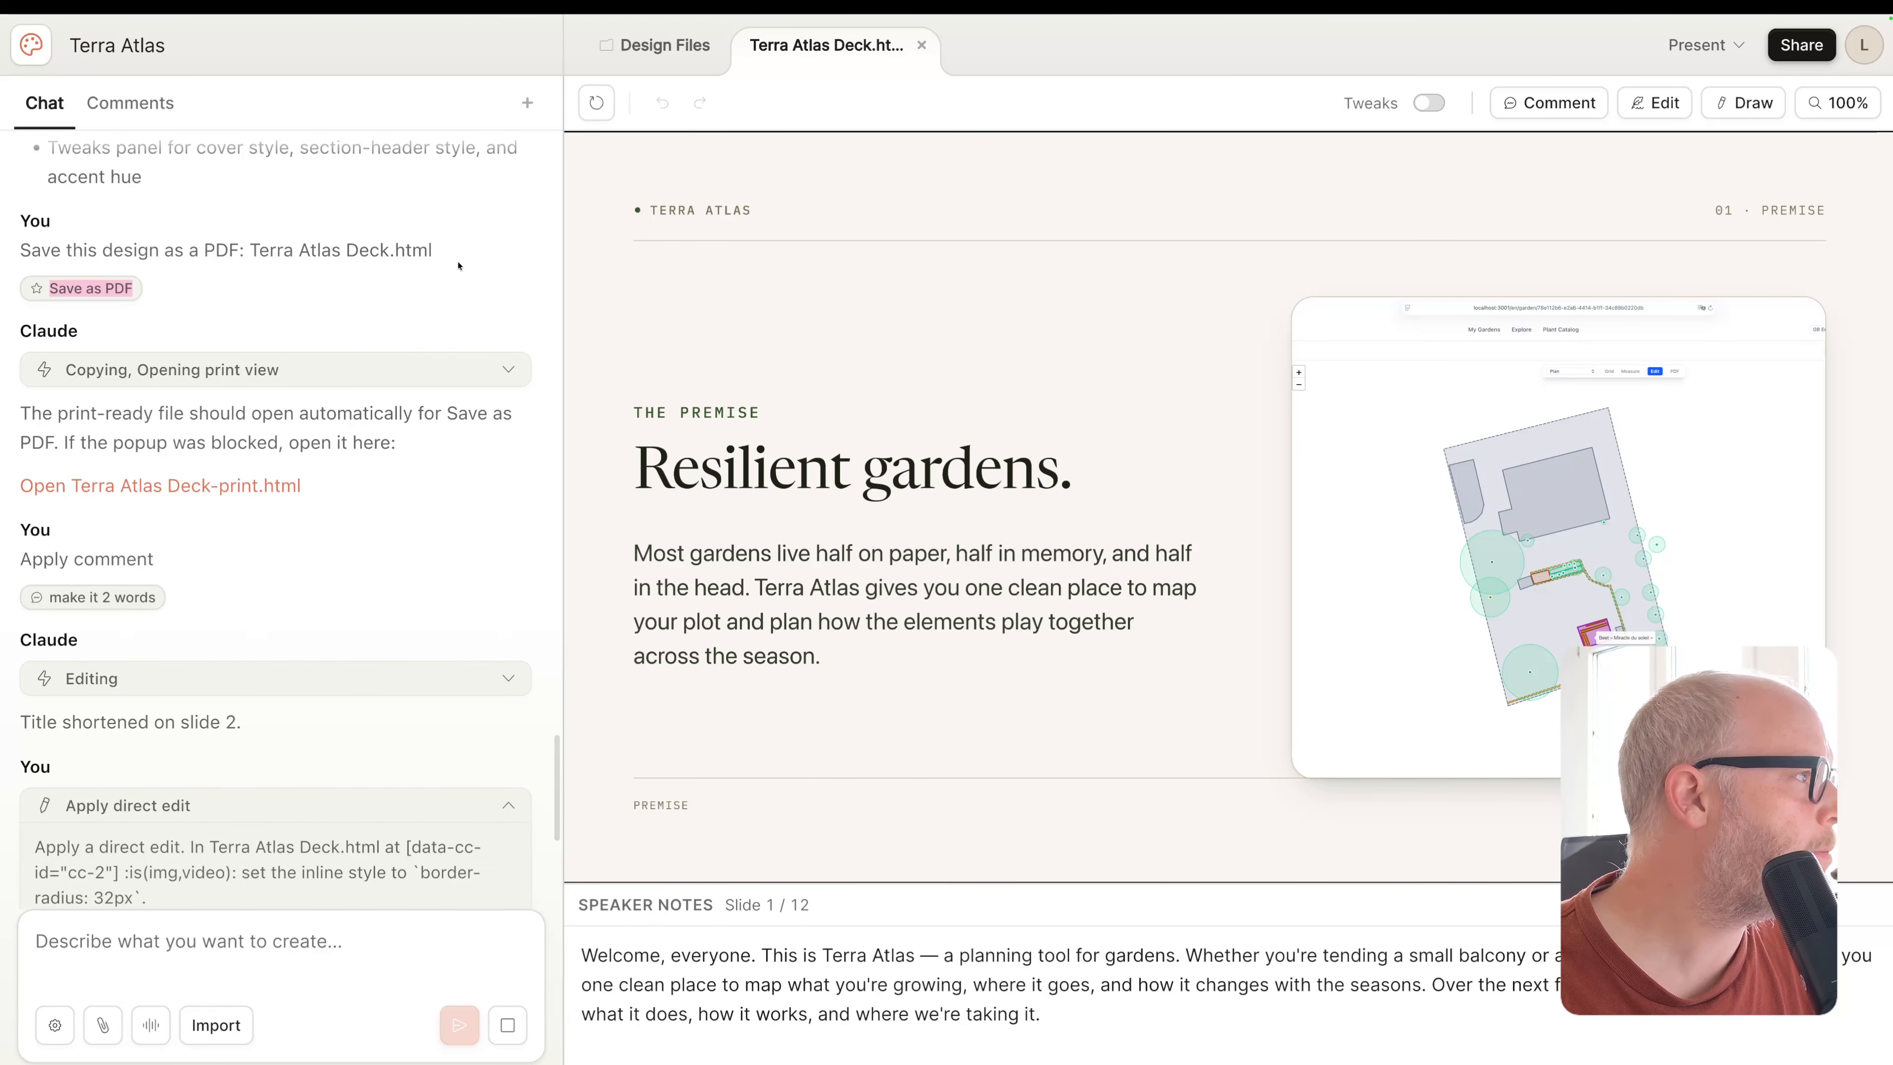
pyautogui.click(656, 45)
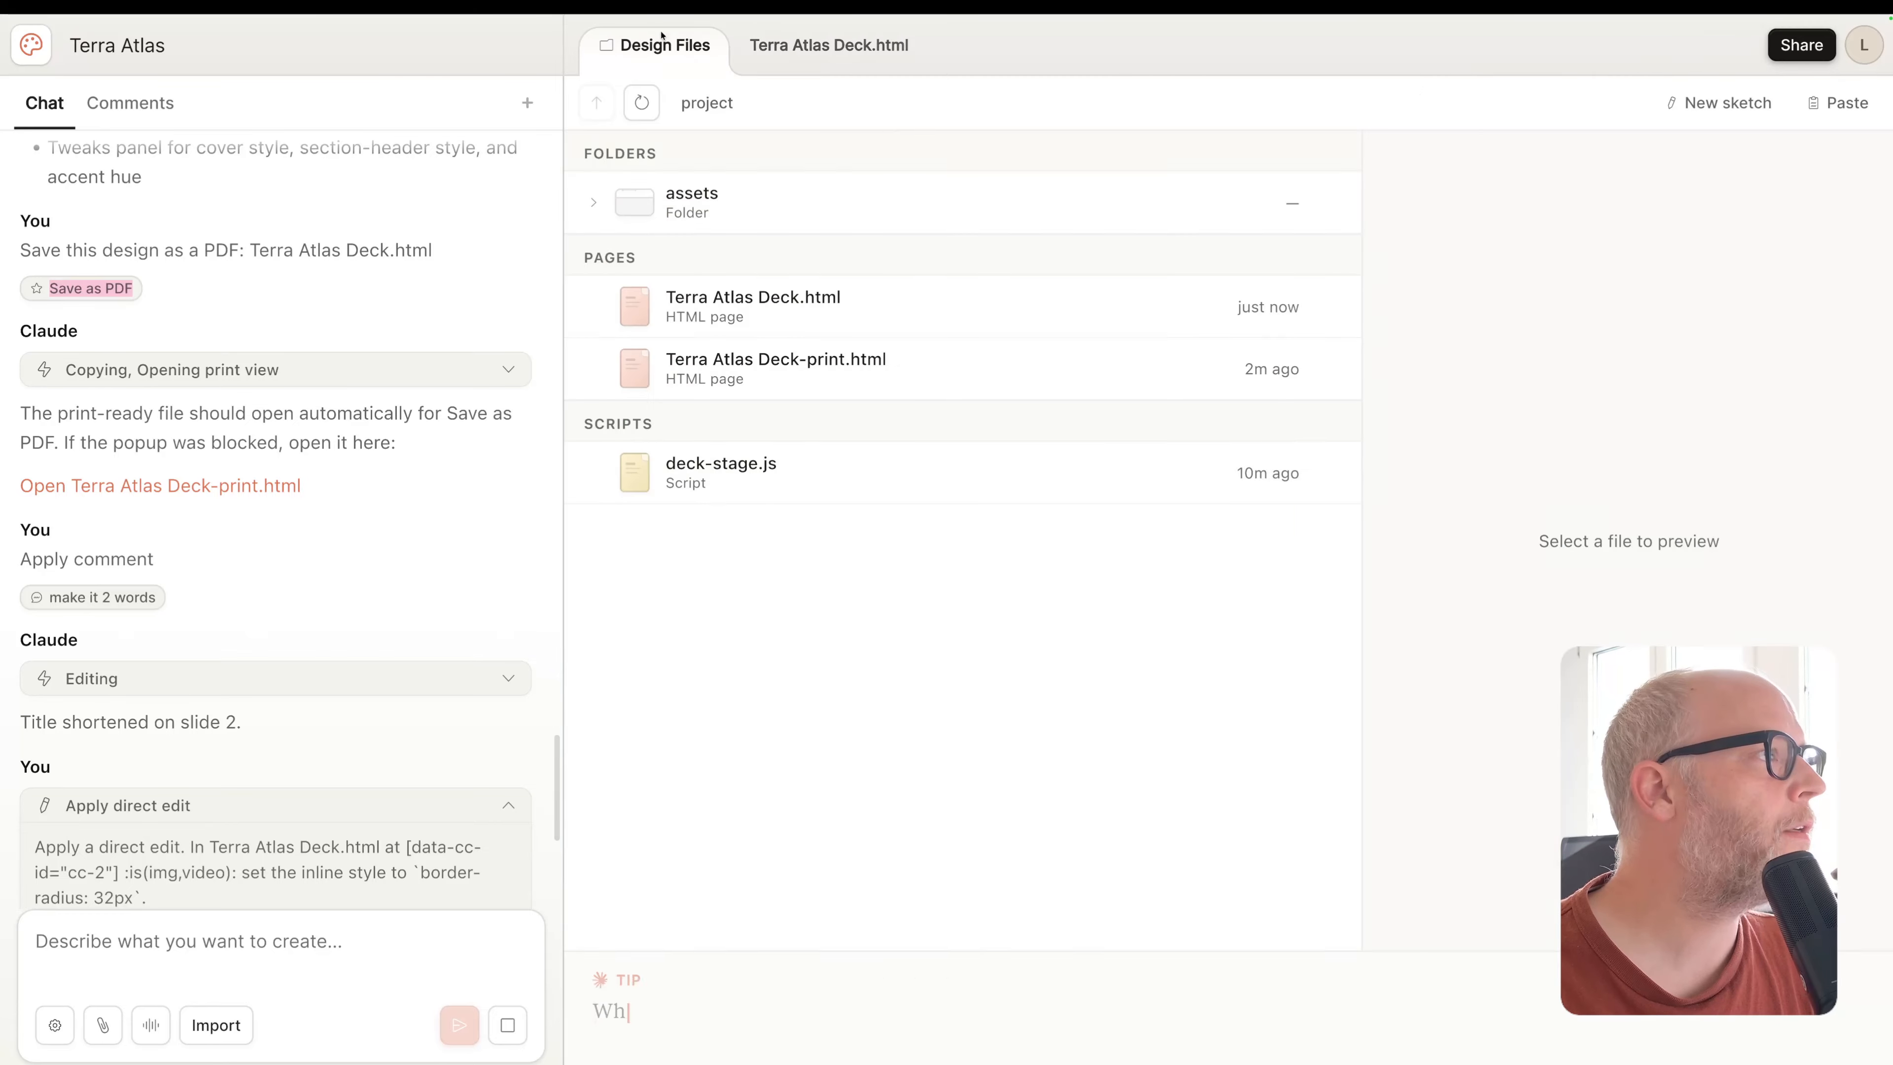
pyautogui.doubleClick(779, 212)
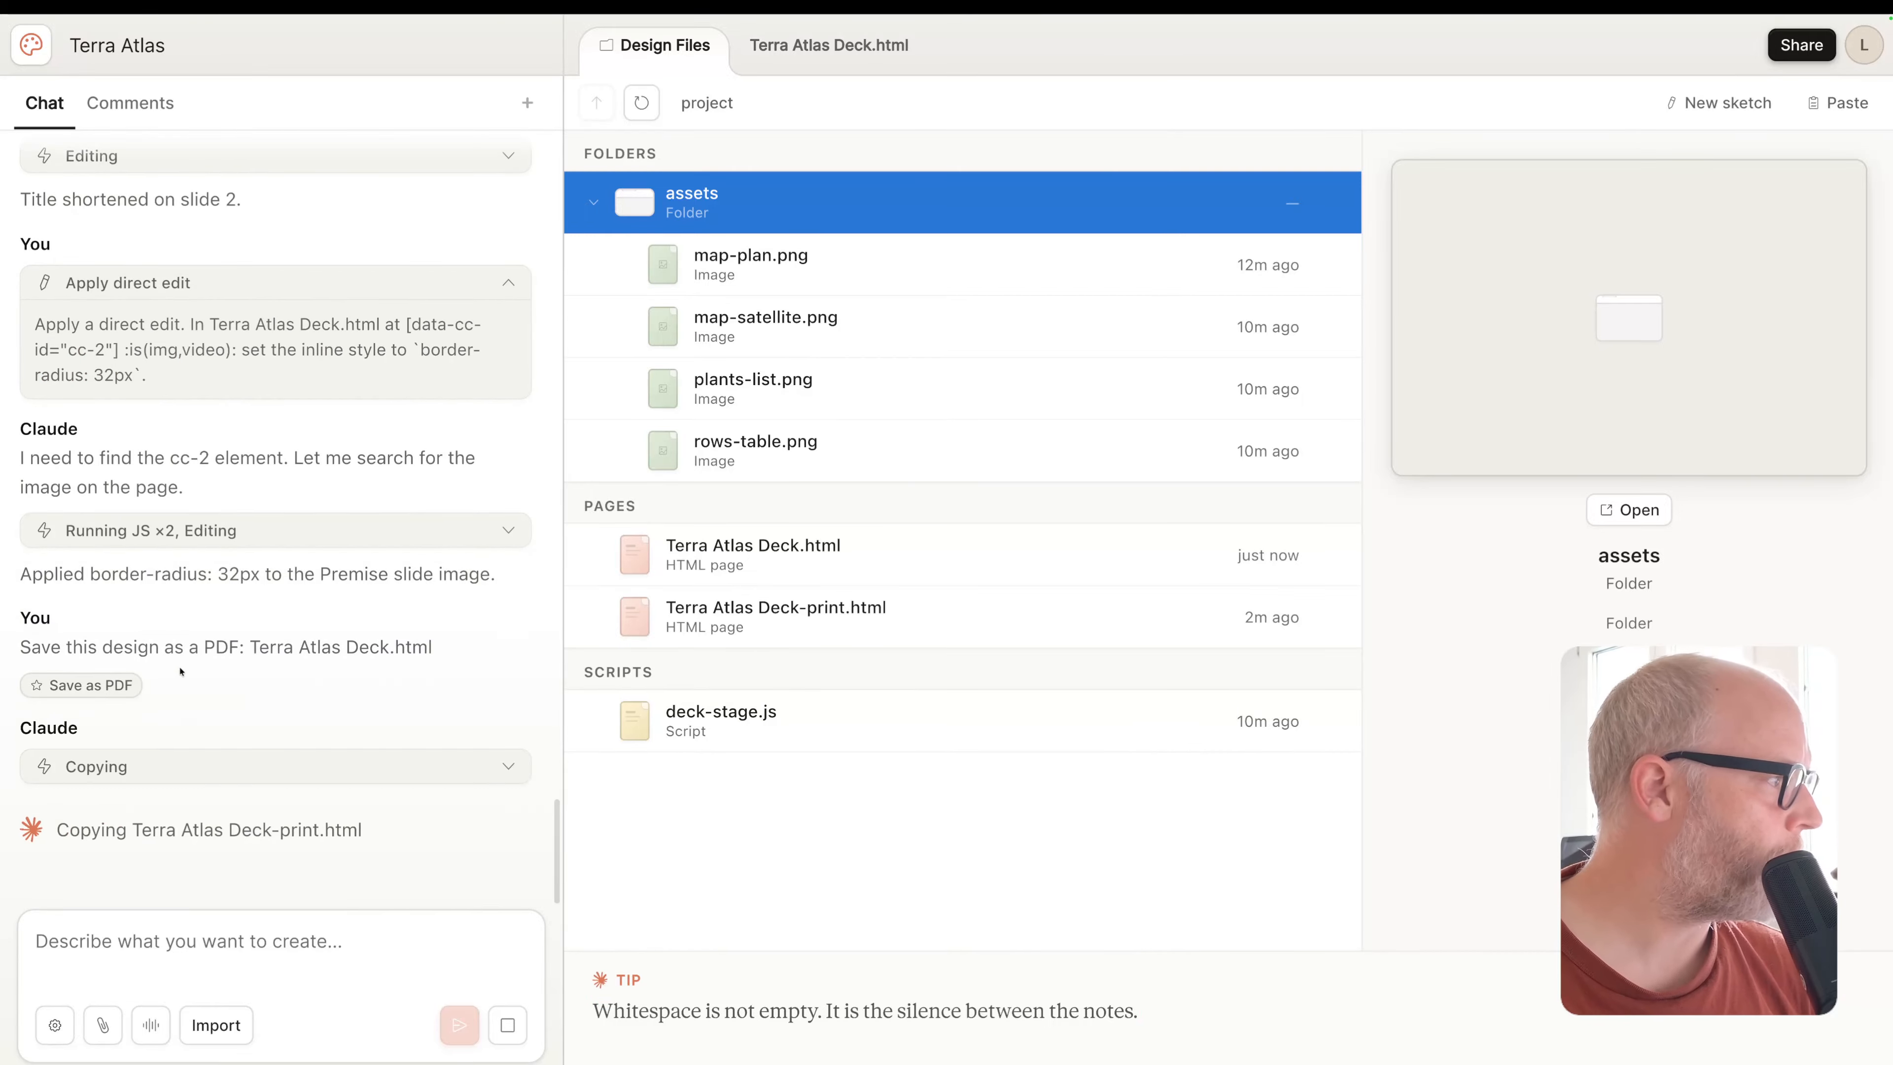
pyautogui.click(509, 769)
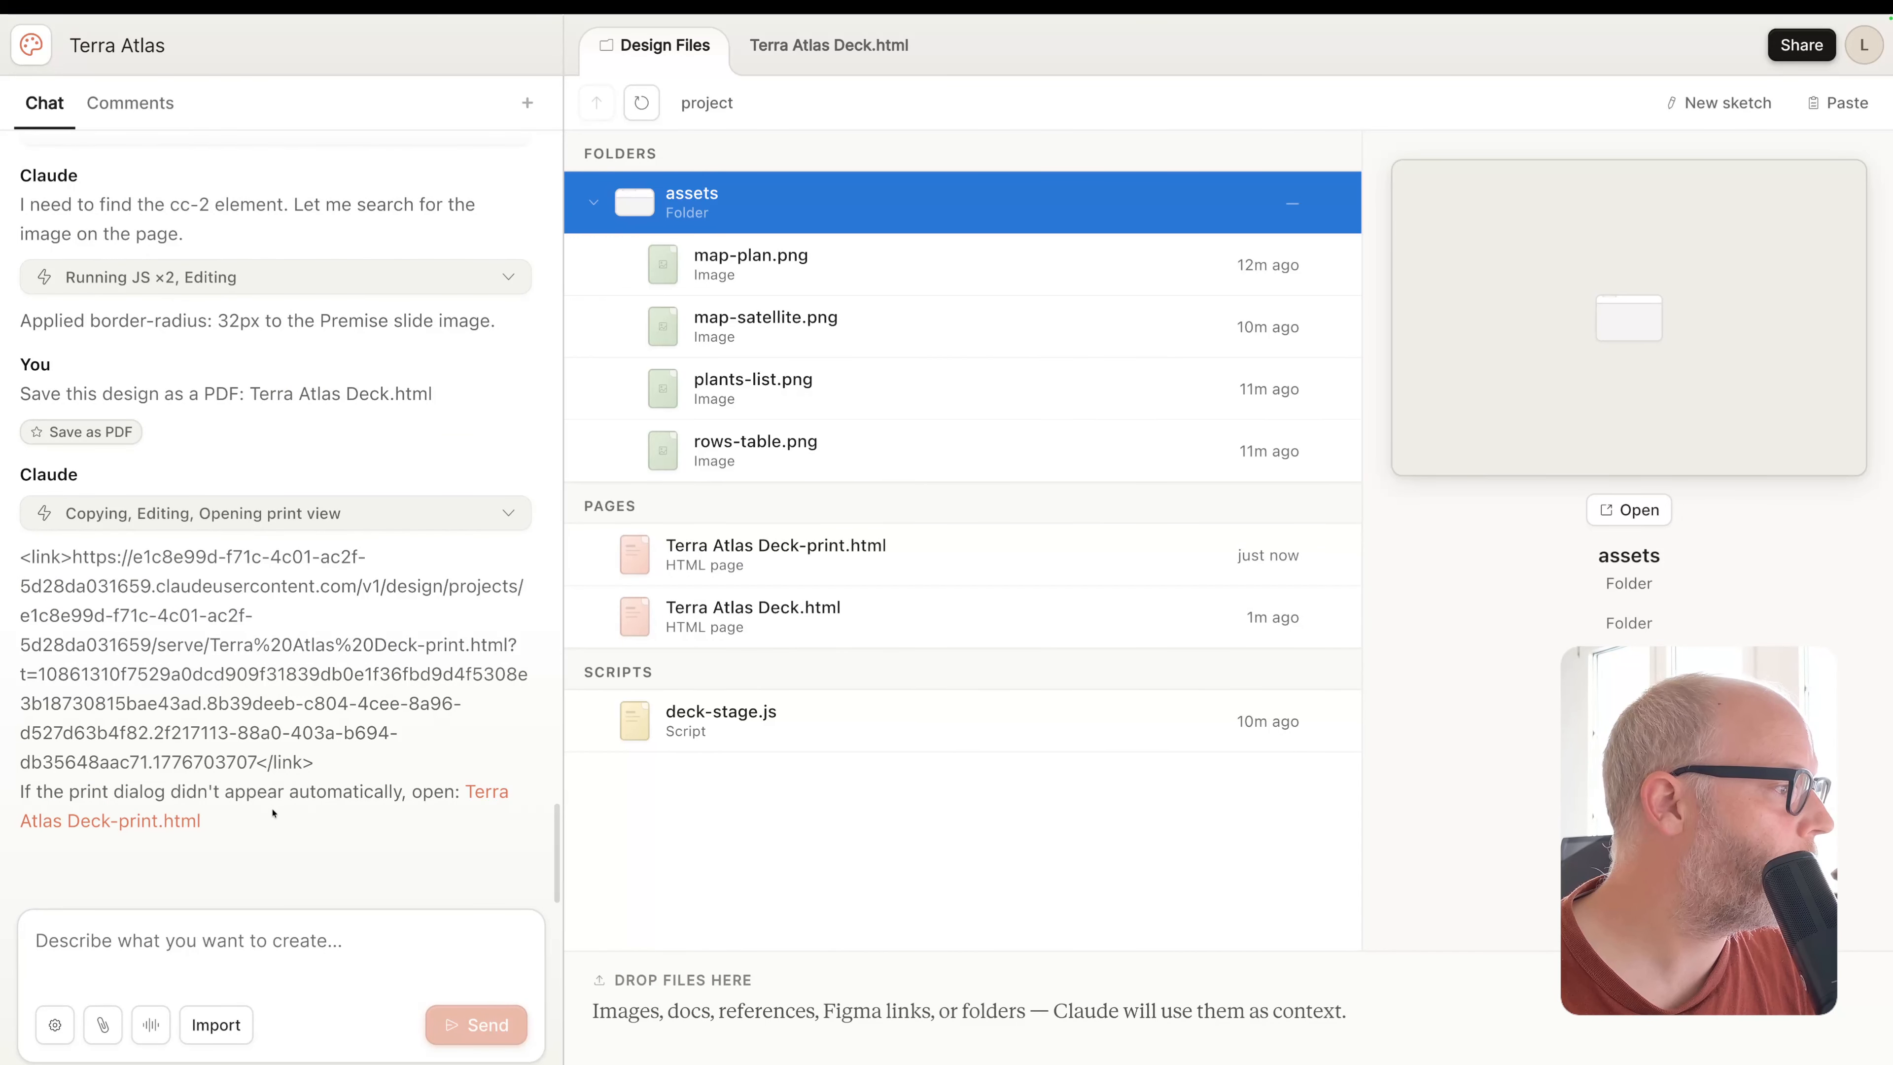
# Open Terra Atlas Deck-print.html and save all its pages as Terra Atlas — Deck.pdf in the Downloads folder
pyautogui.click(497, 800)
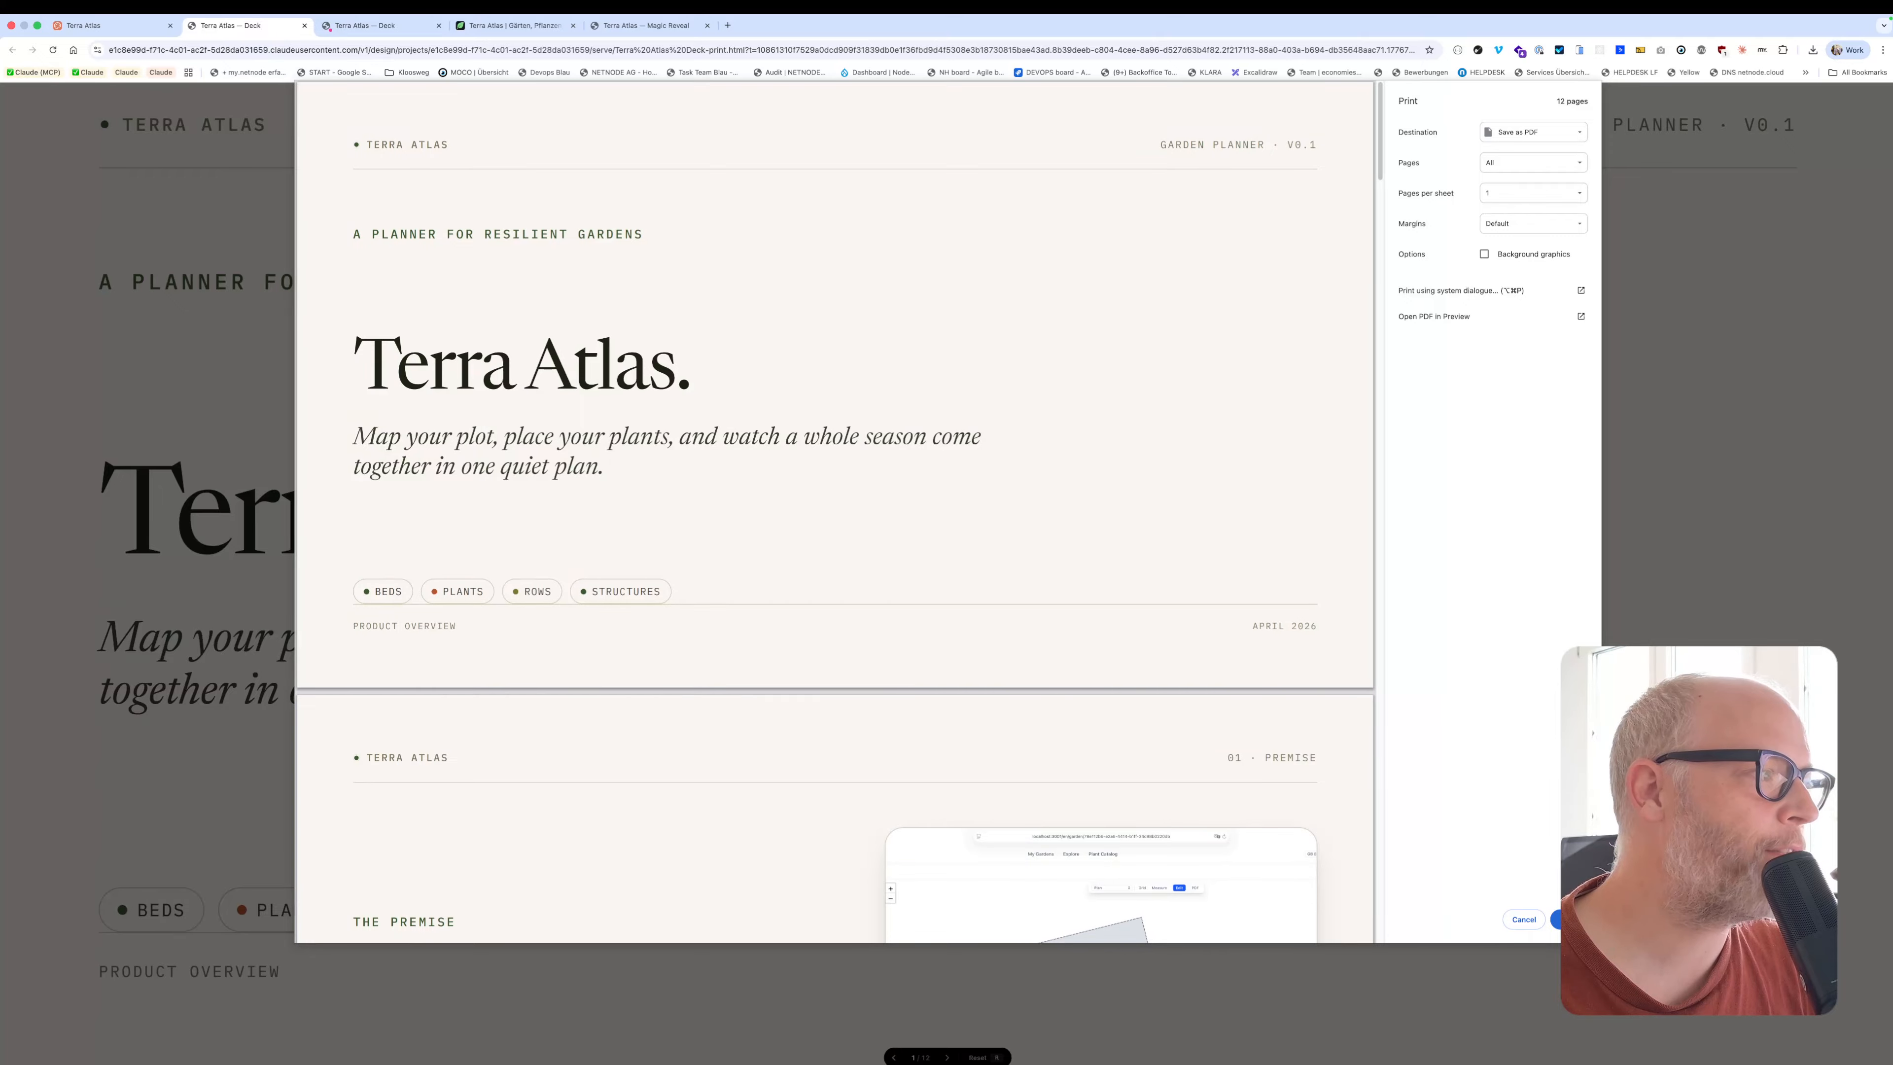
pyautogui.click(1569, 920)
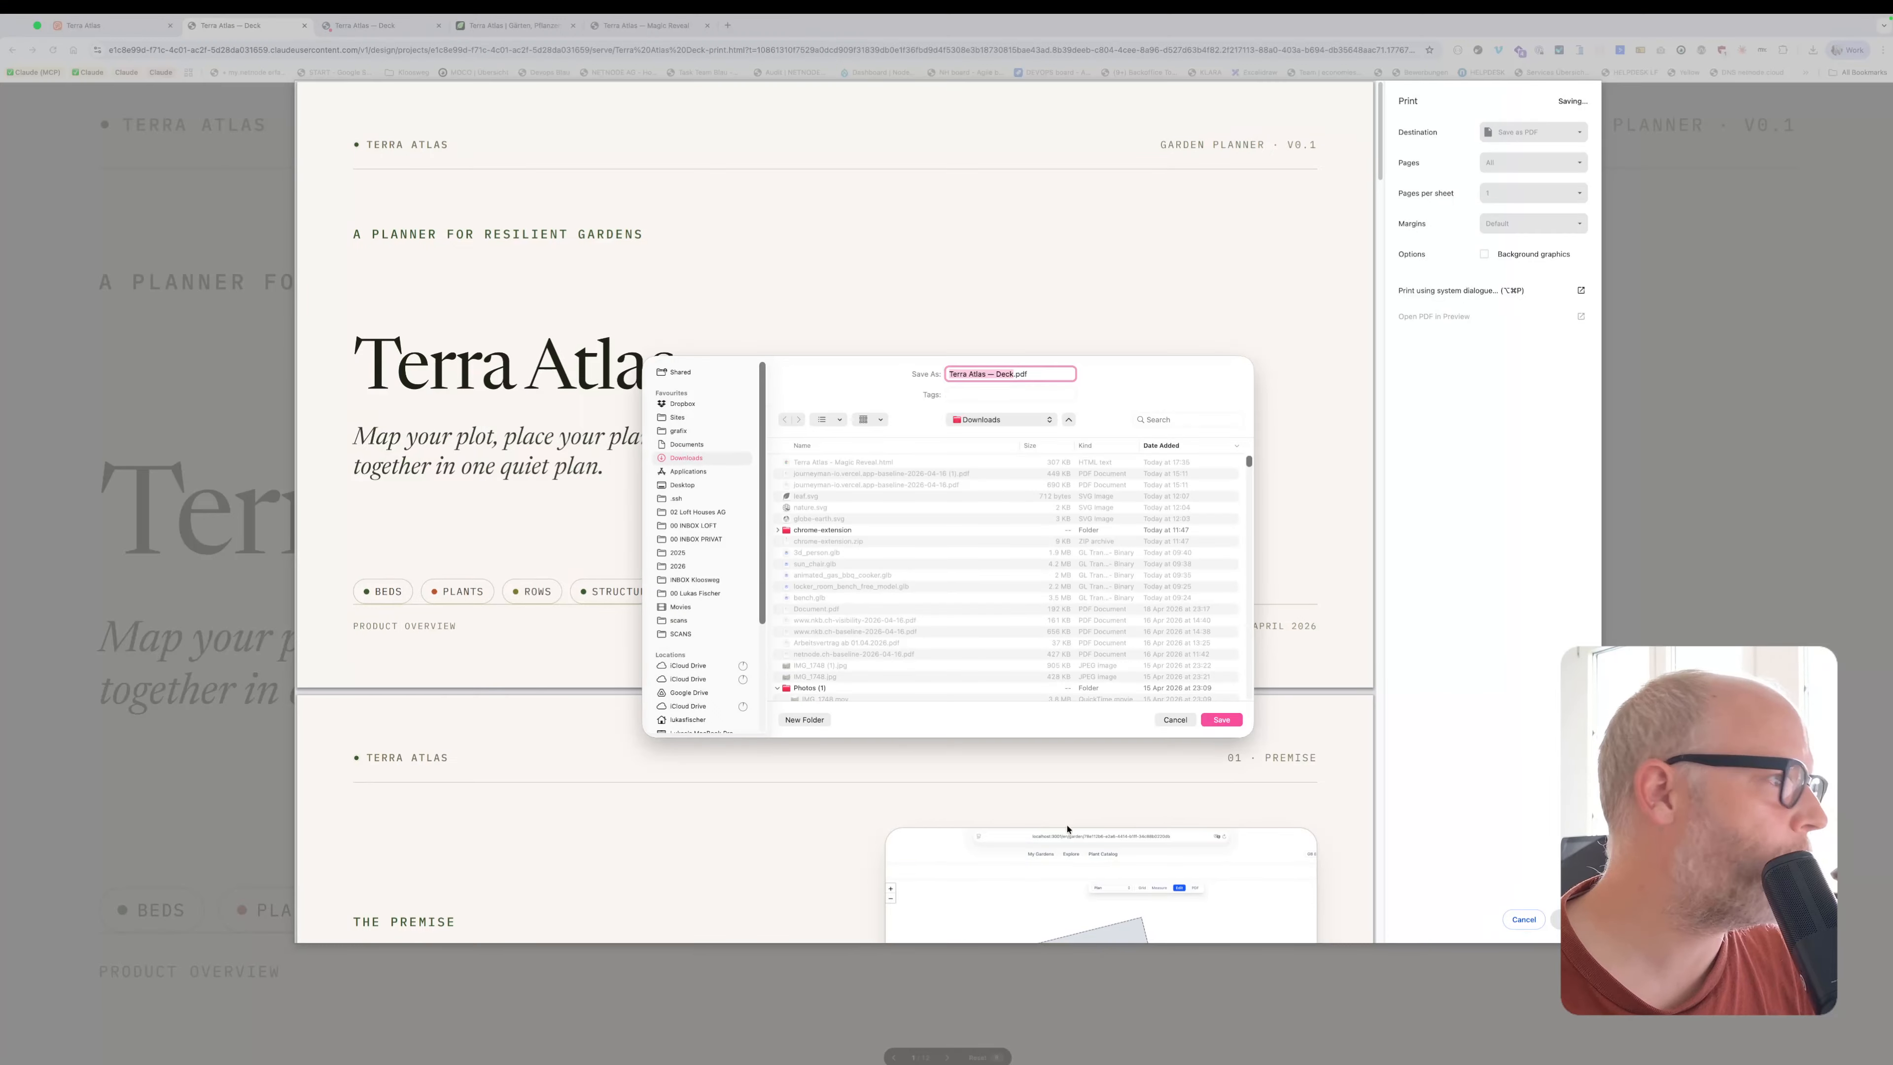
pyautogui.click(1220, 721)
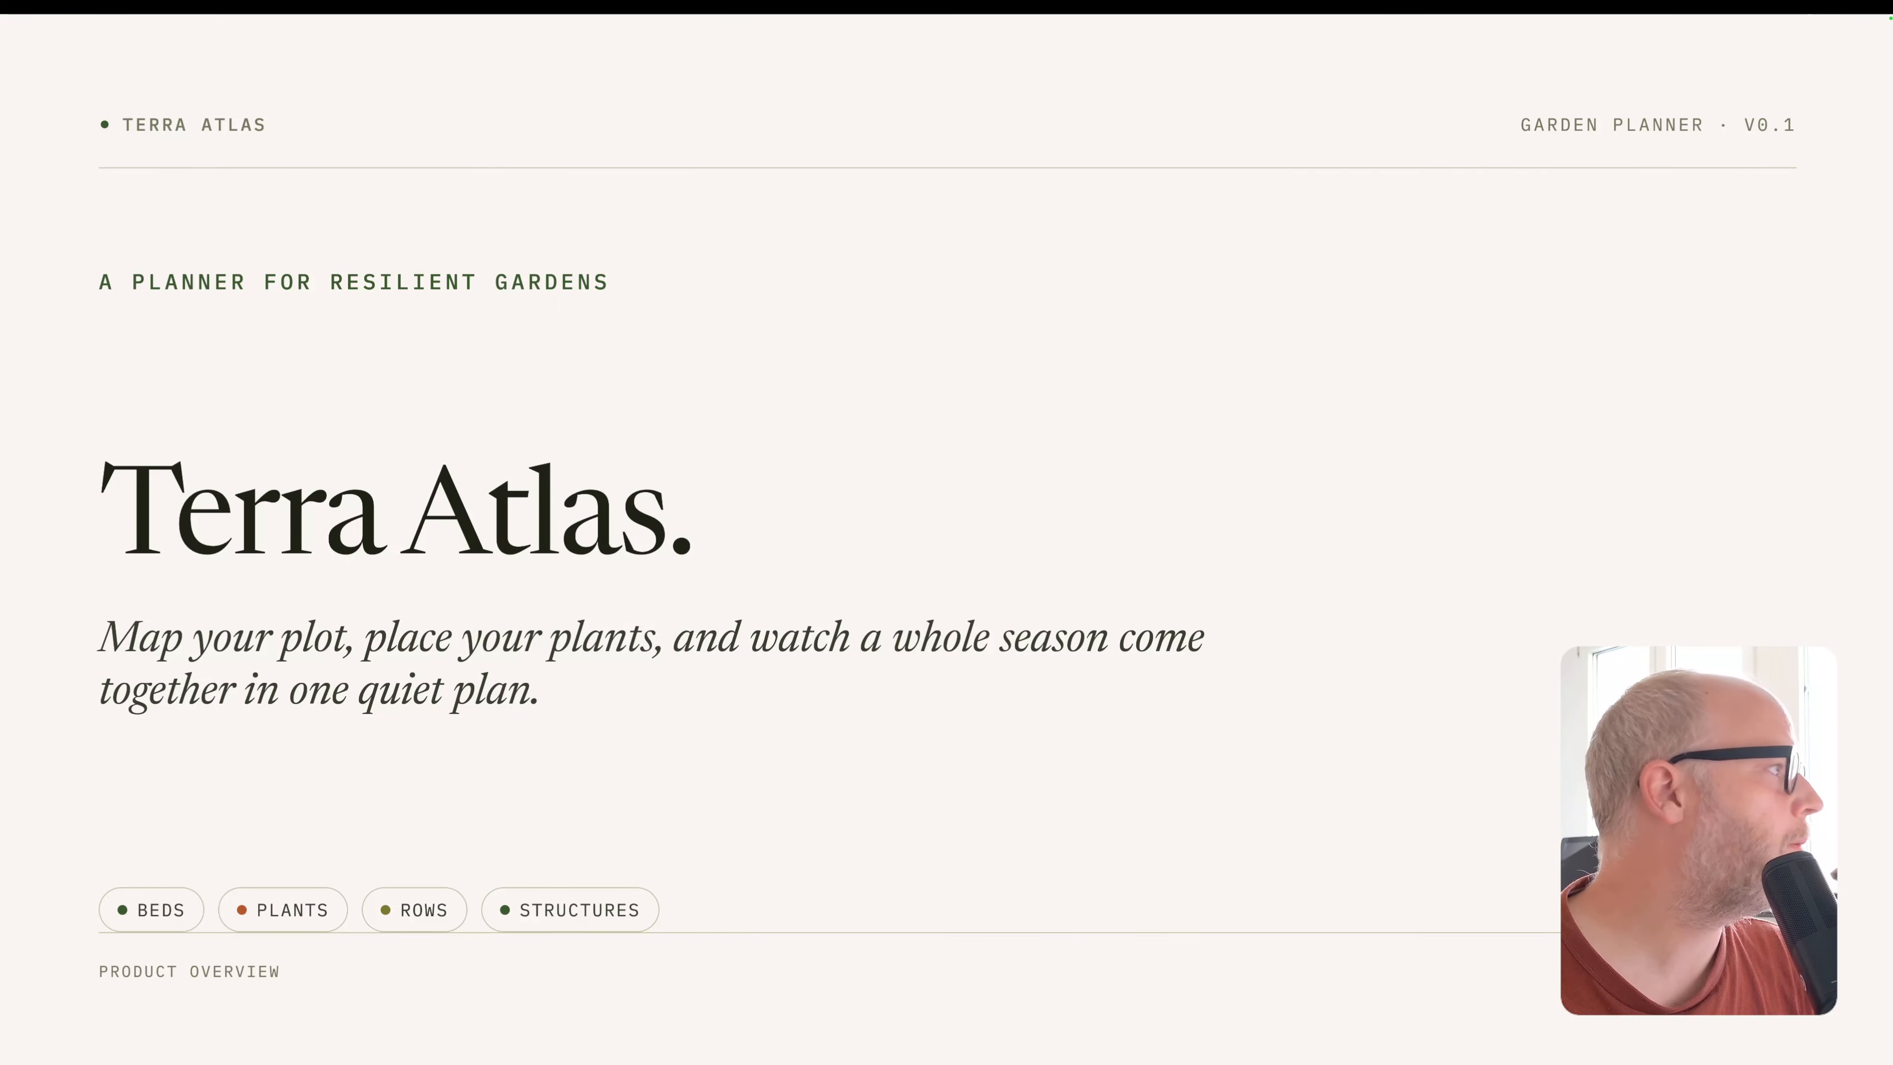
# Leave the full-screen print view and review the exported Terra Atlas — Deck.pdf in Preview, from page 2 through page 12
pyautogui.moveTo(358, 15)
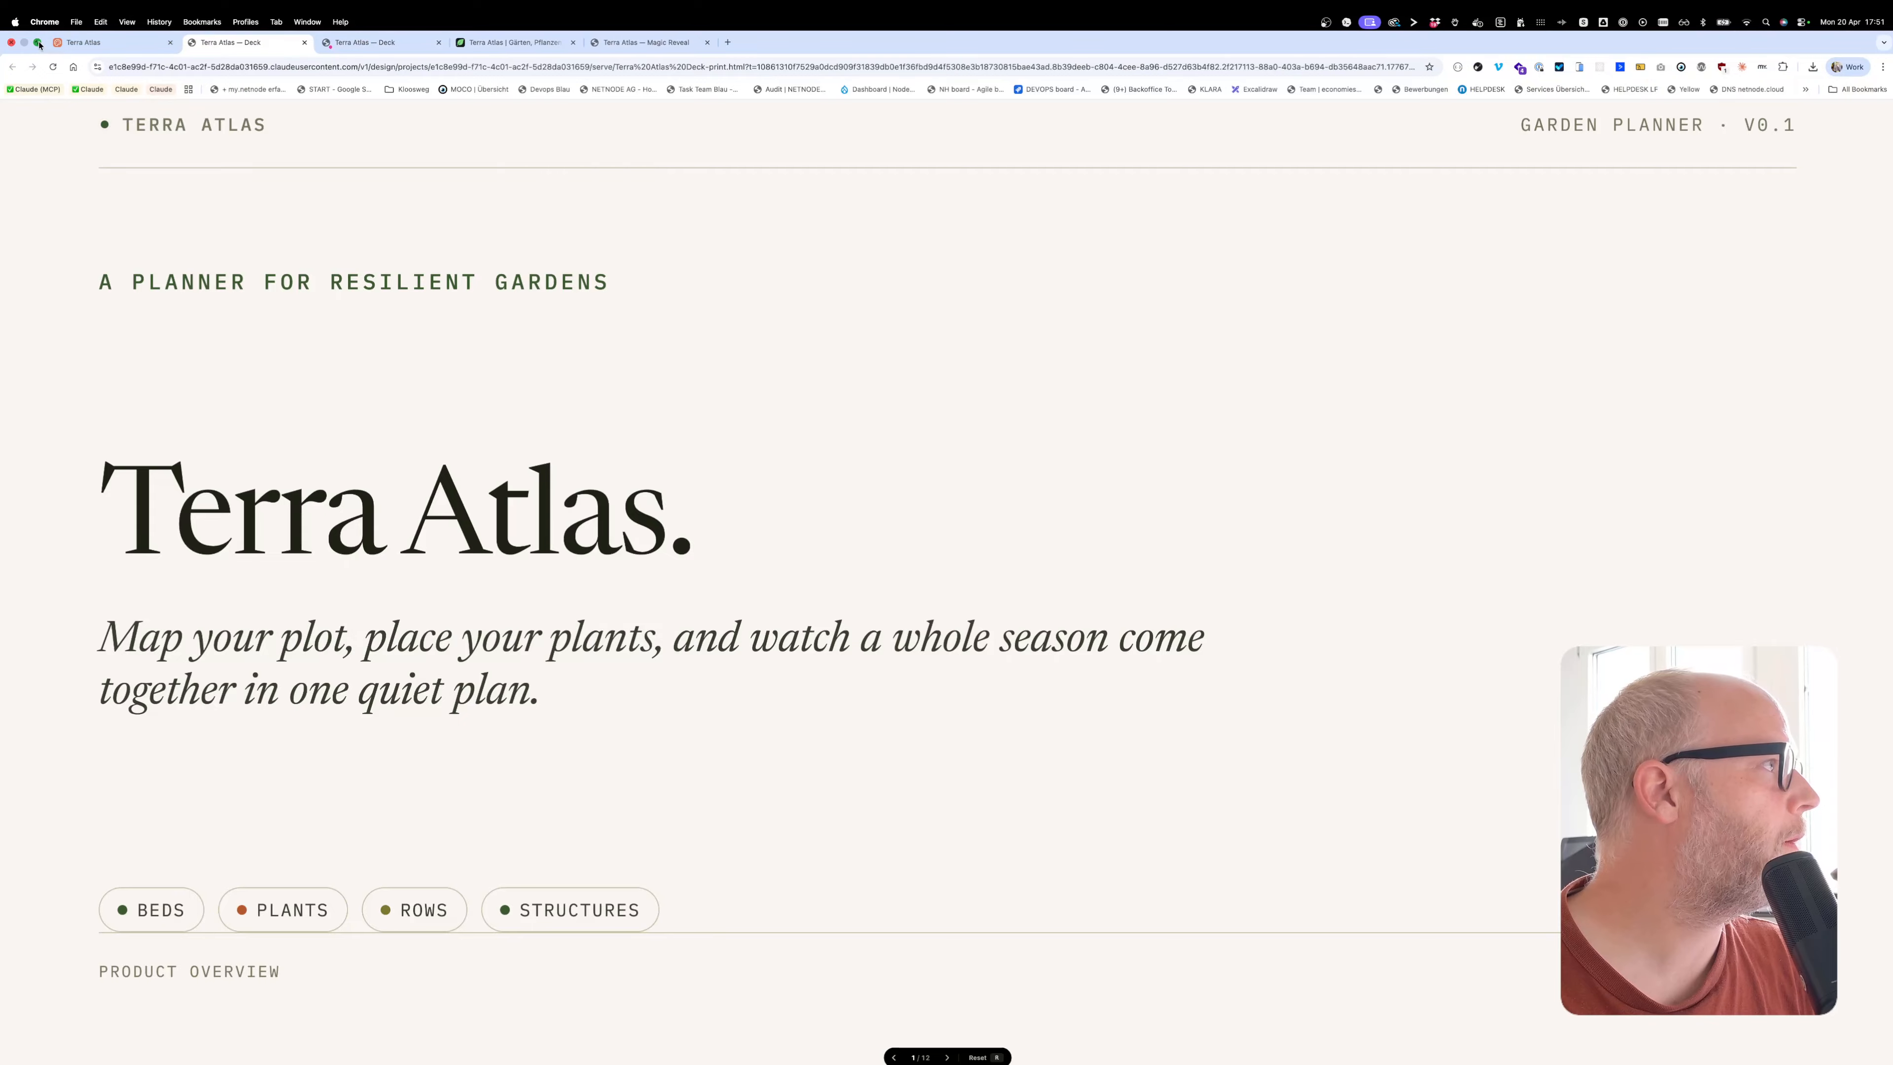
pyautogui.click(38, 43)
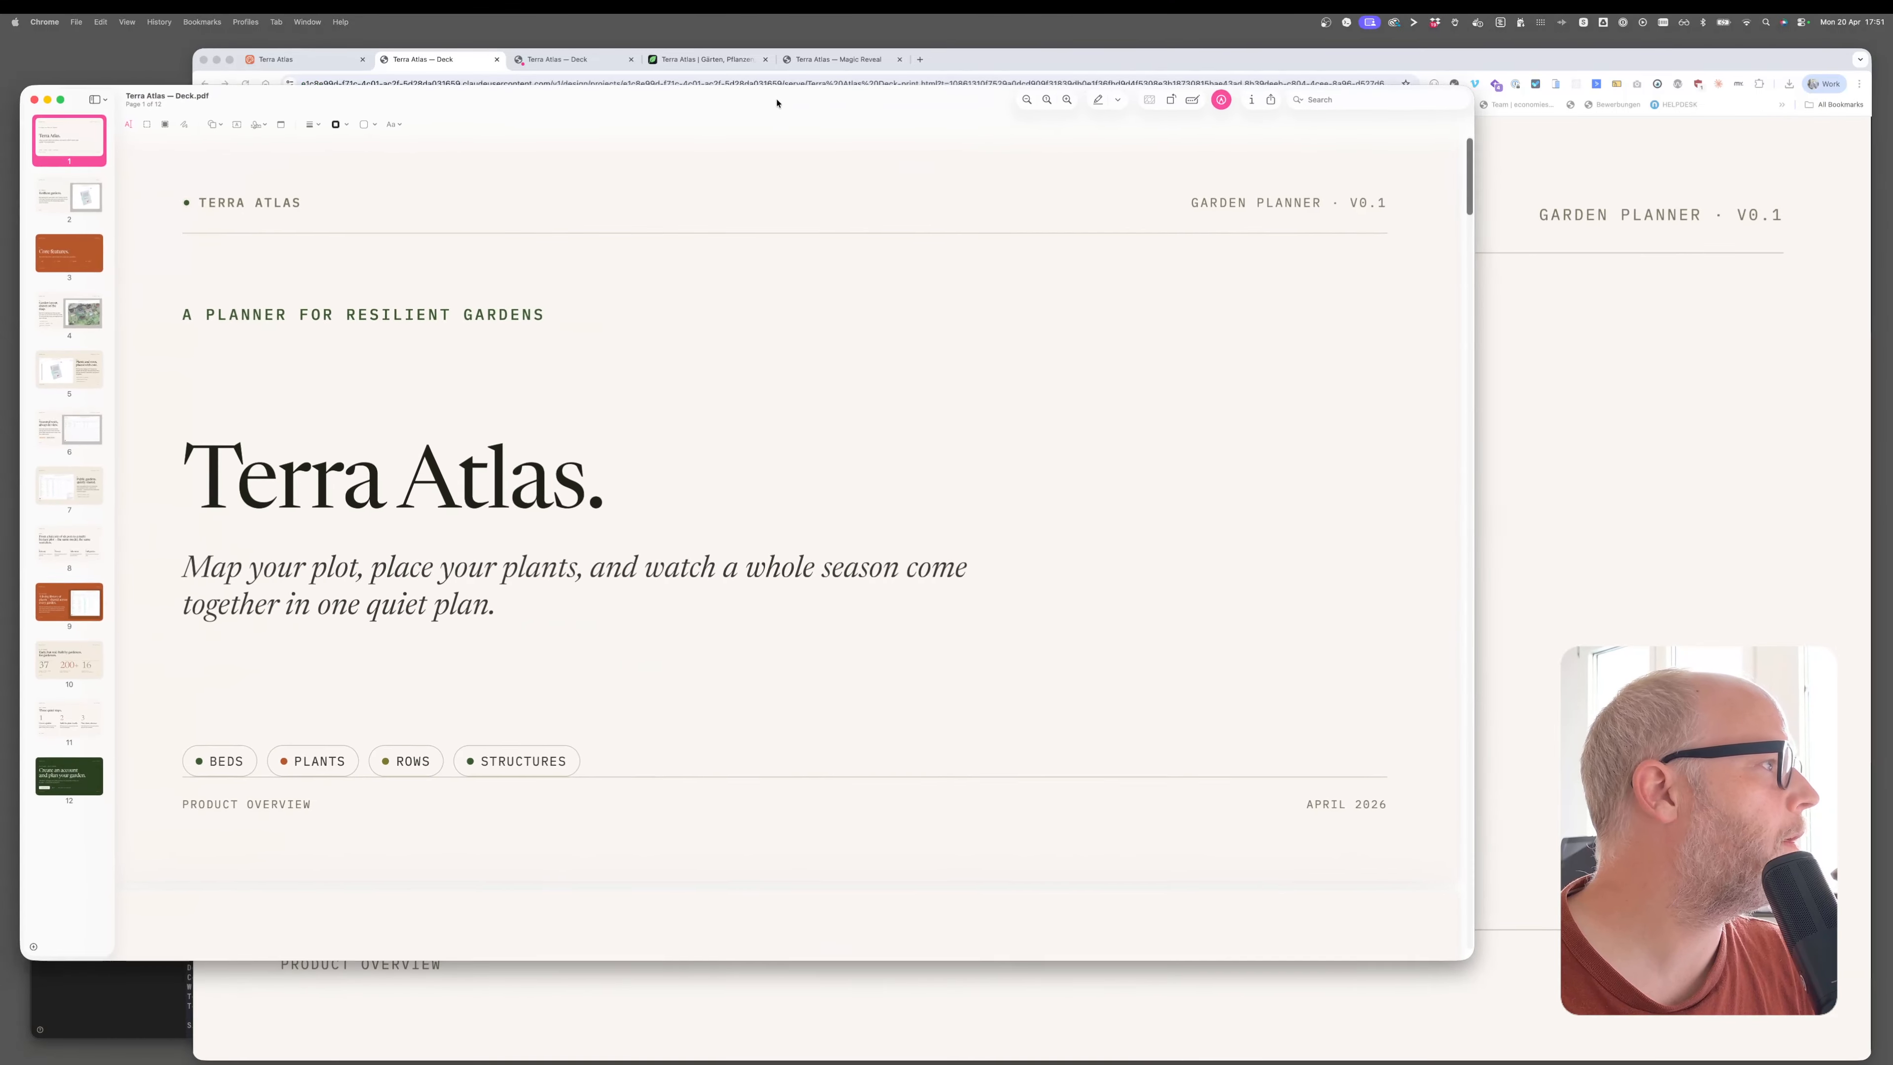
pyautogui.click(80, 195)
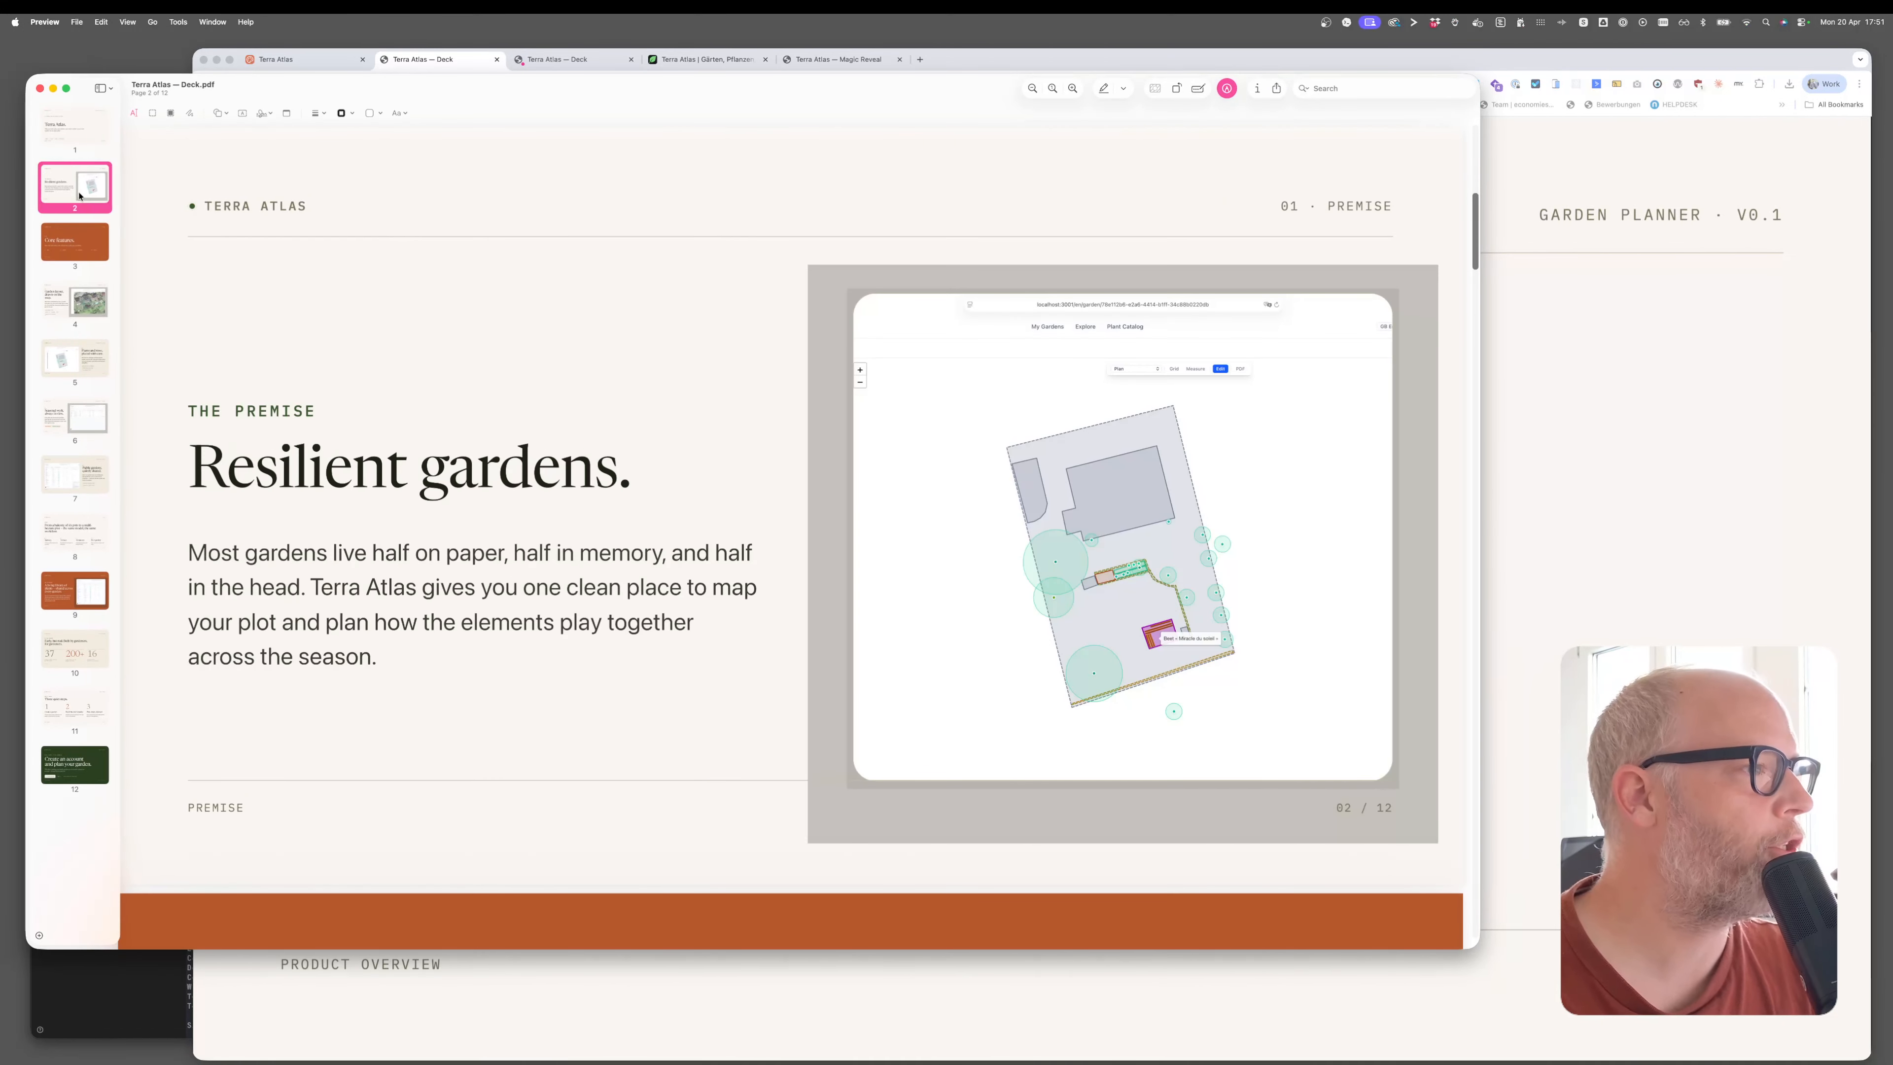
pyautogui.press('Down')
pyautogui.press('Down')
pyautogui.press('Down')
pyautogui.press('Down')
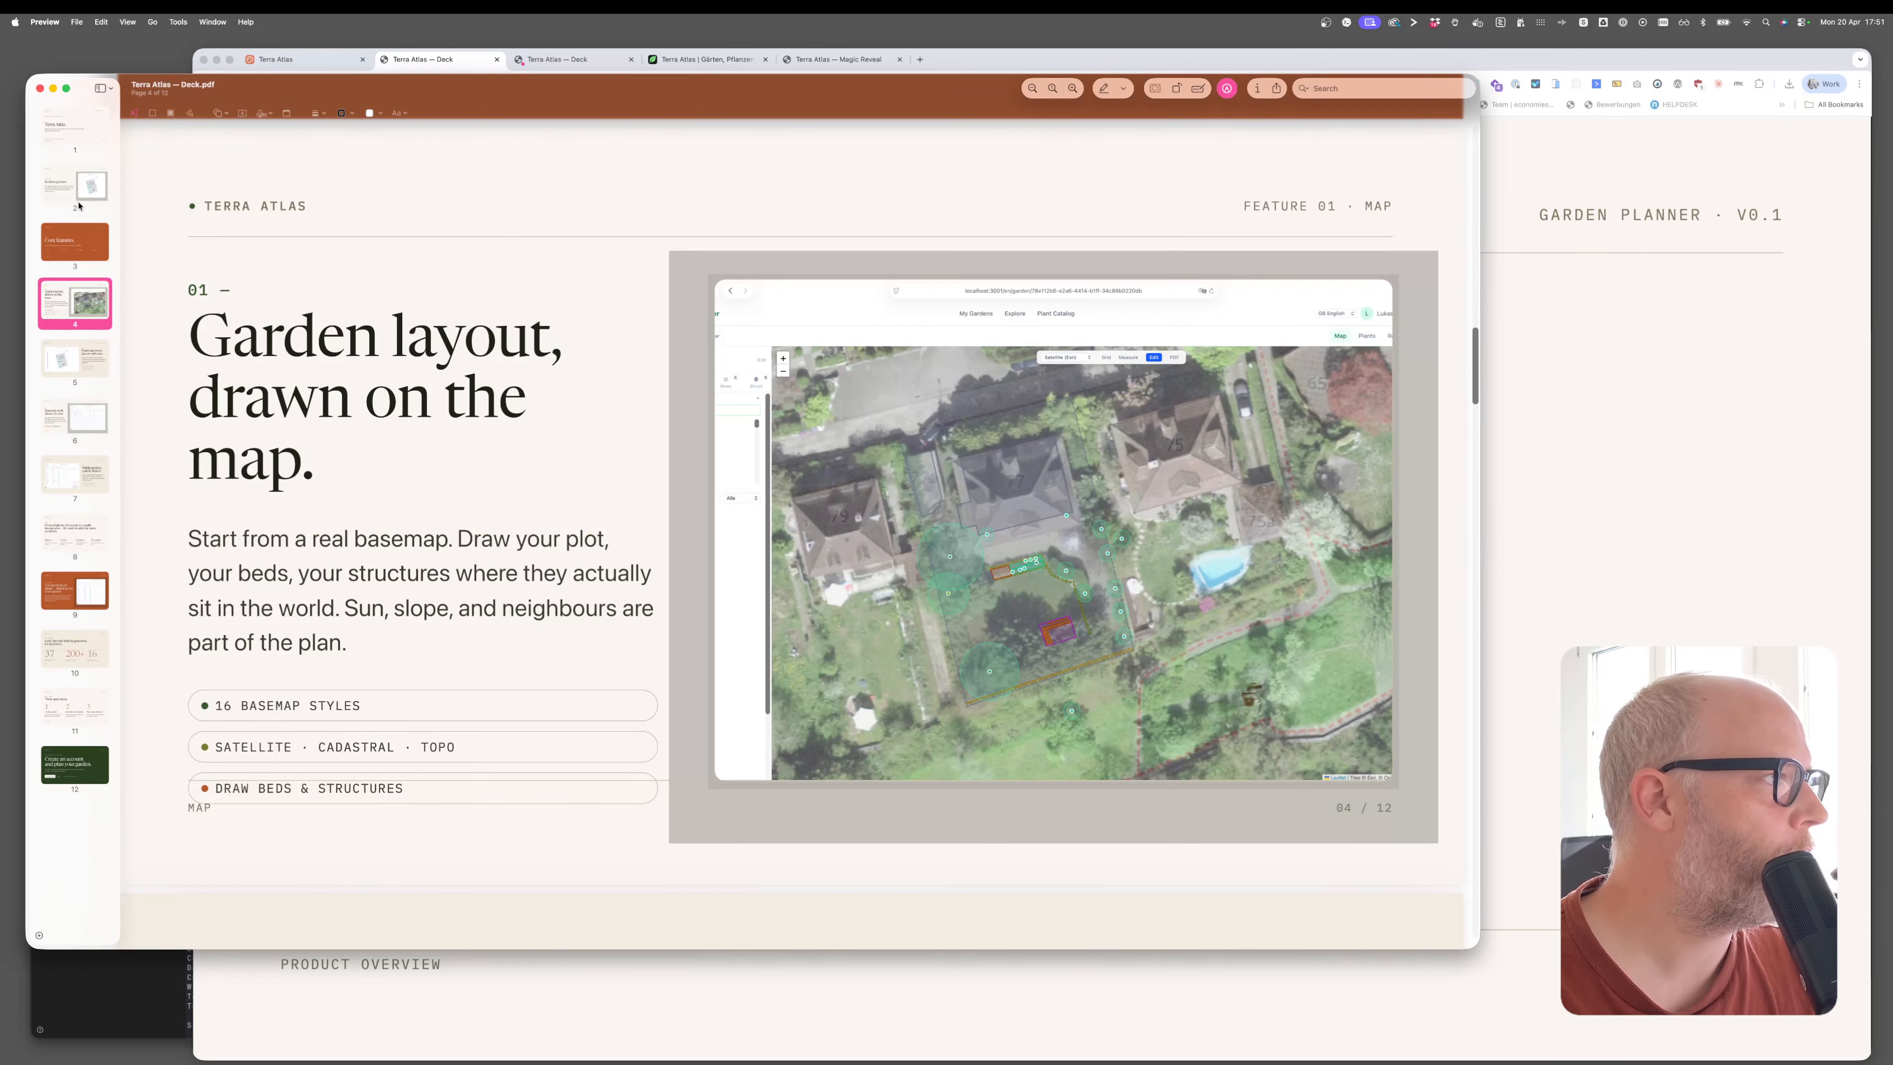
pyautogui.press('Down')
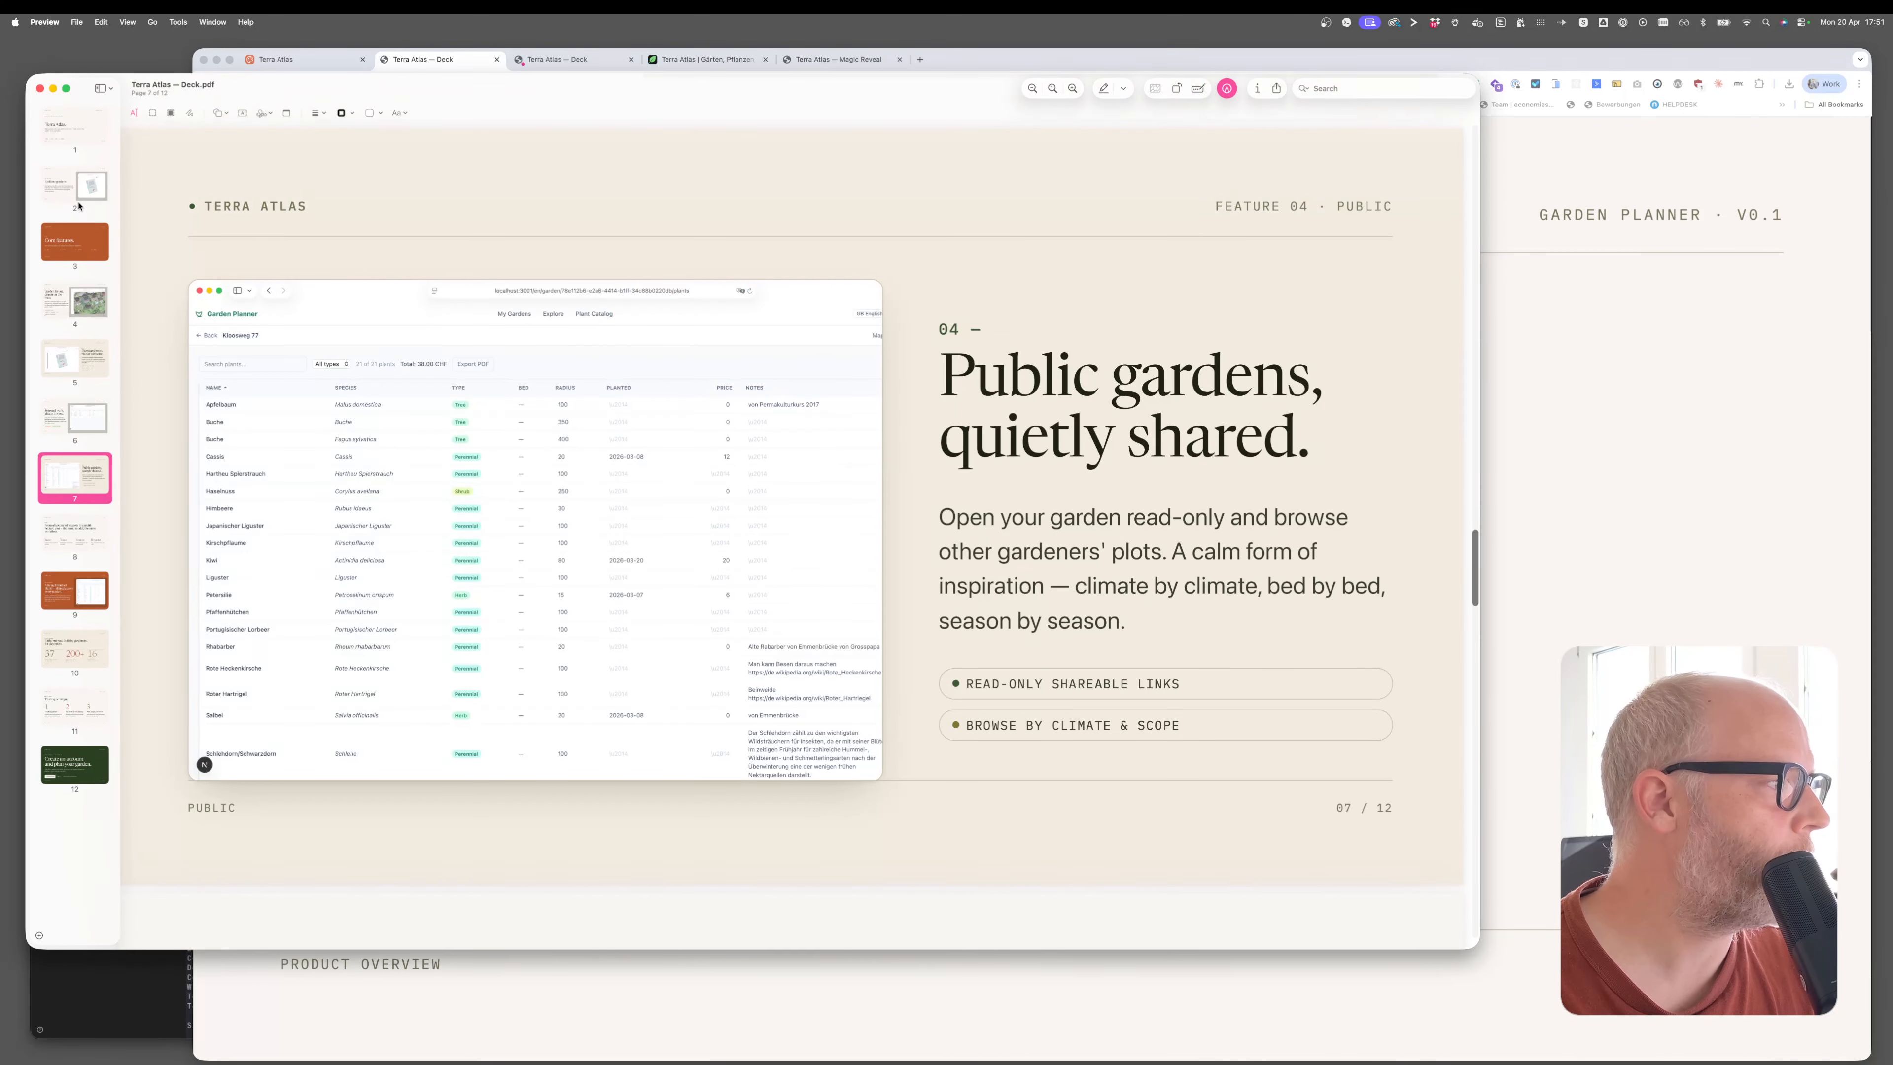
pyautogui.press('Down')
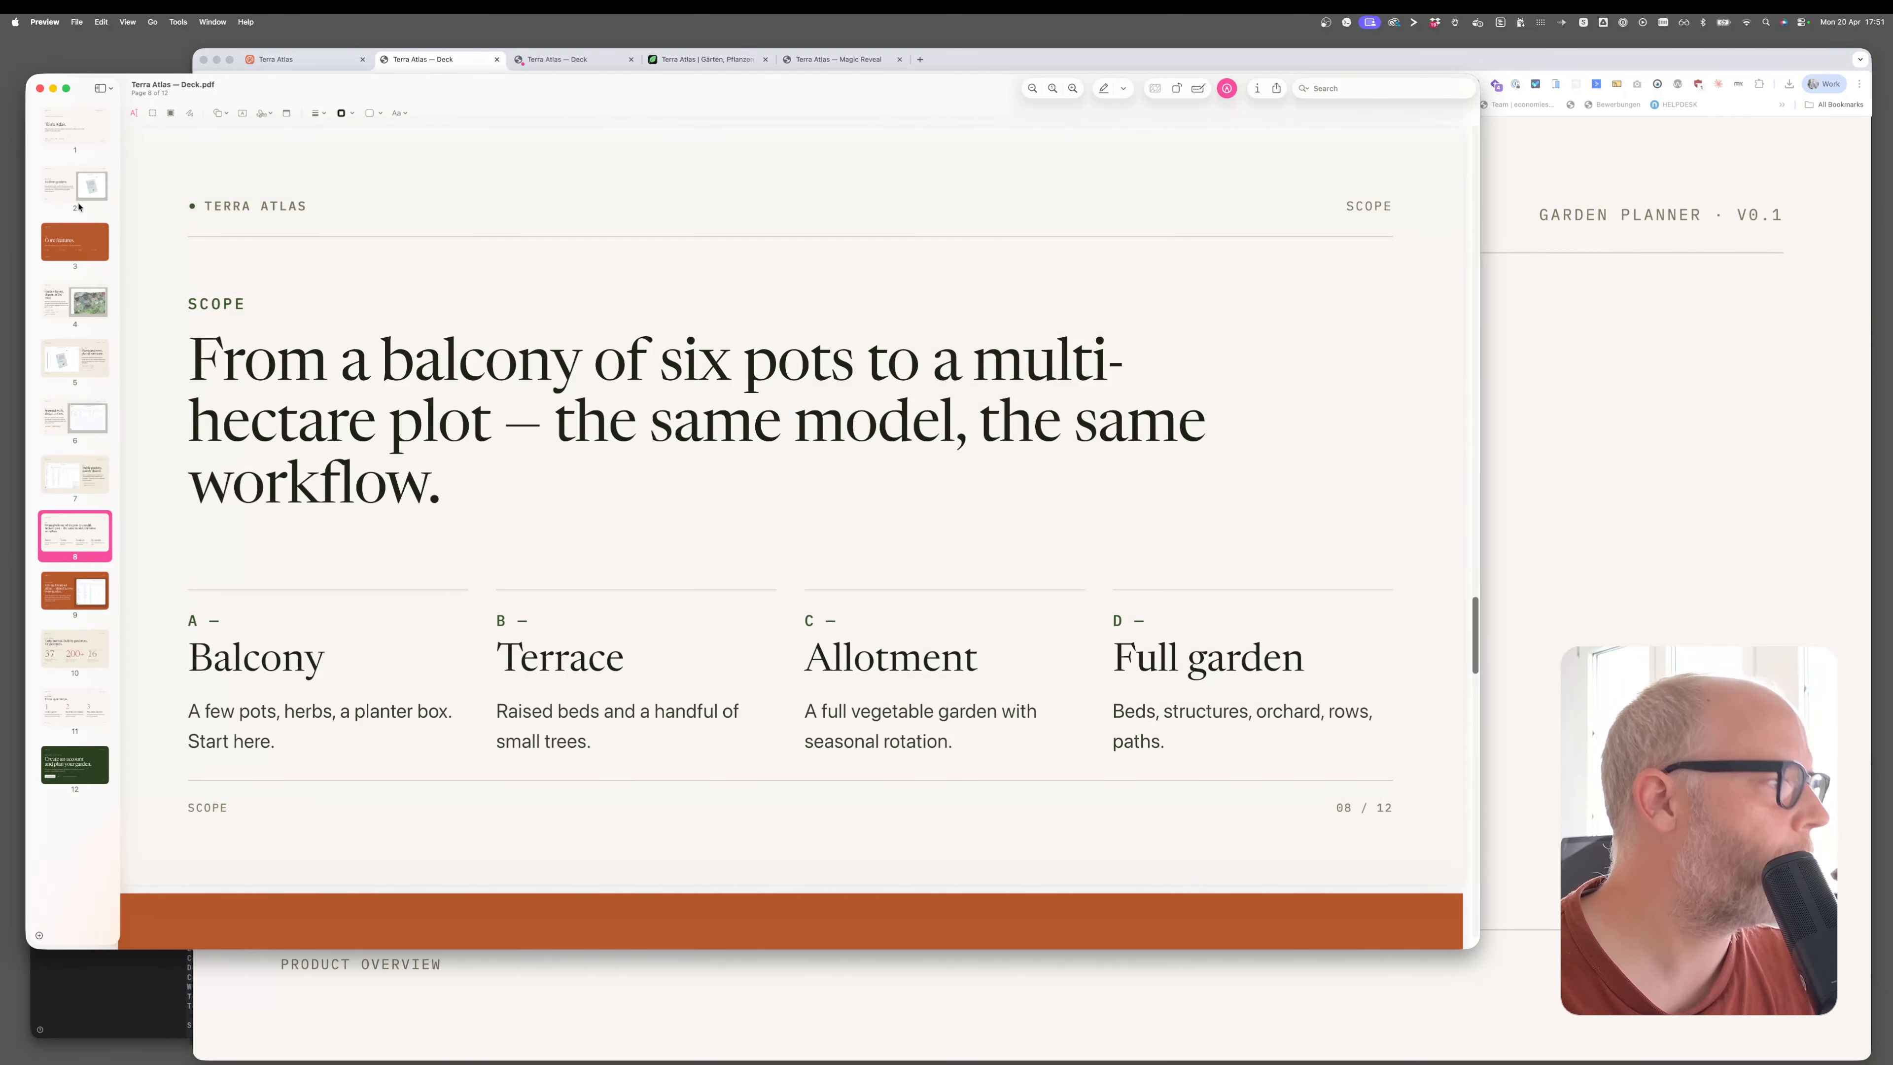
pyautogui.press('Down')
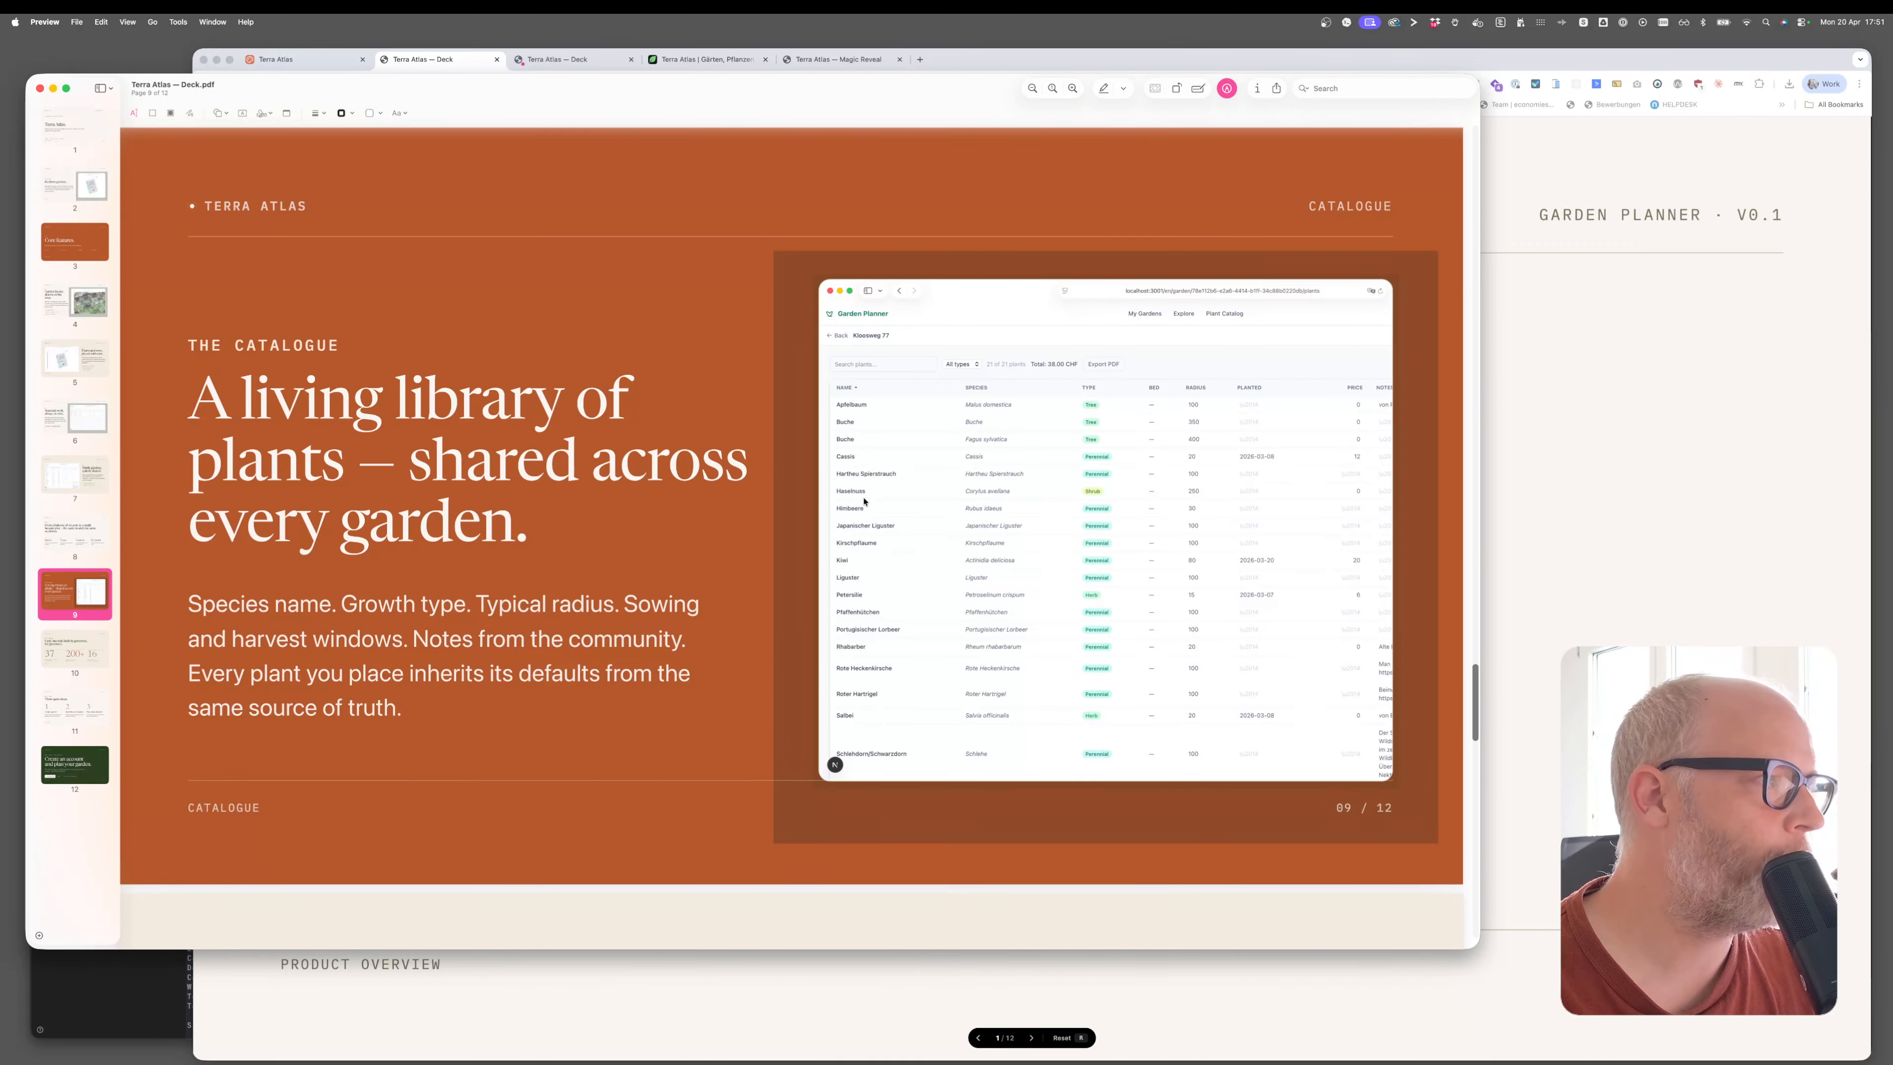
pyautogui.press('Down')
pyautogui.press('Down')
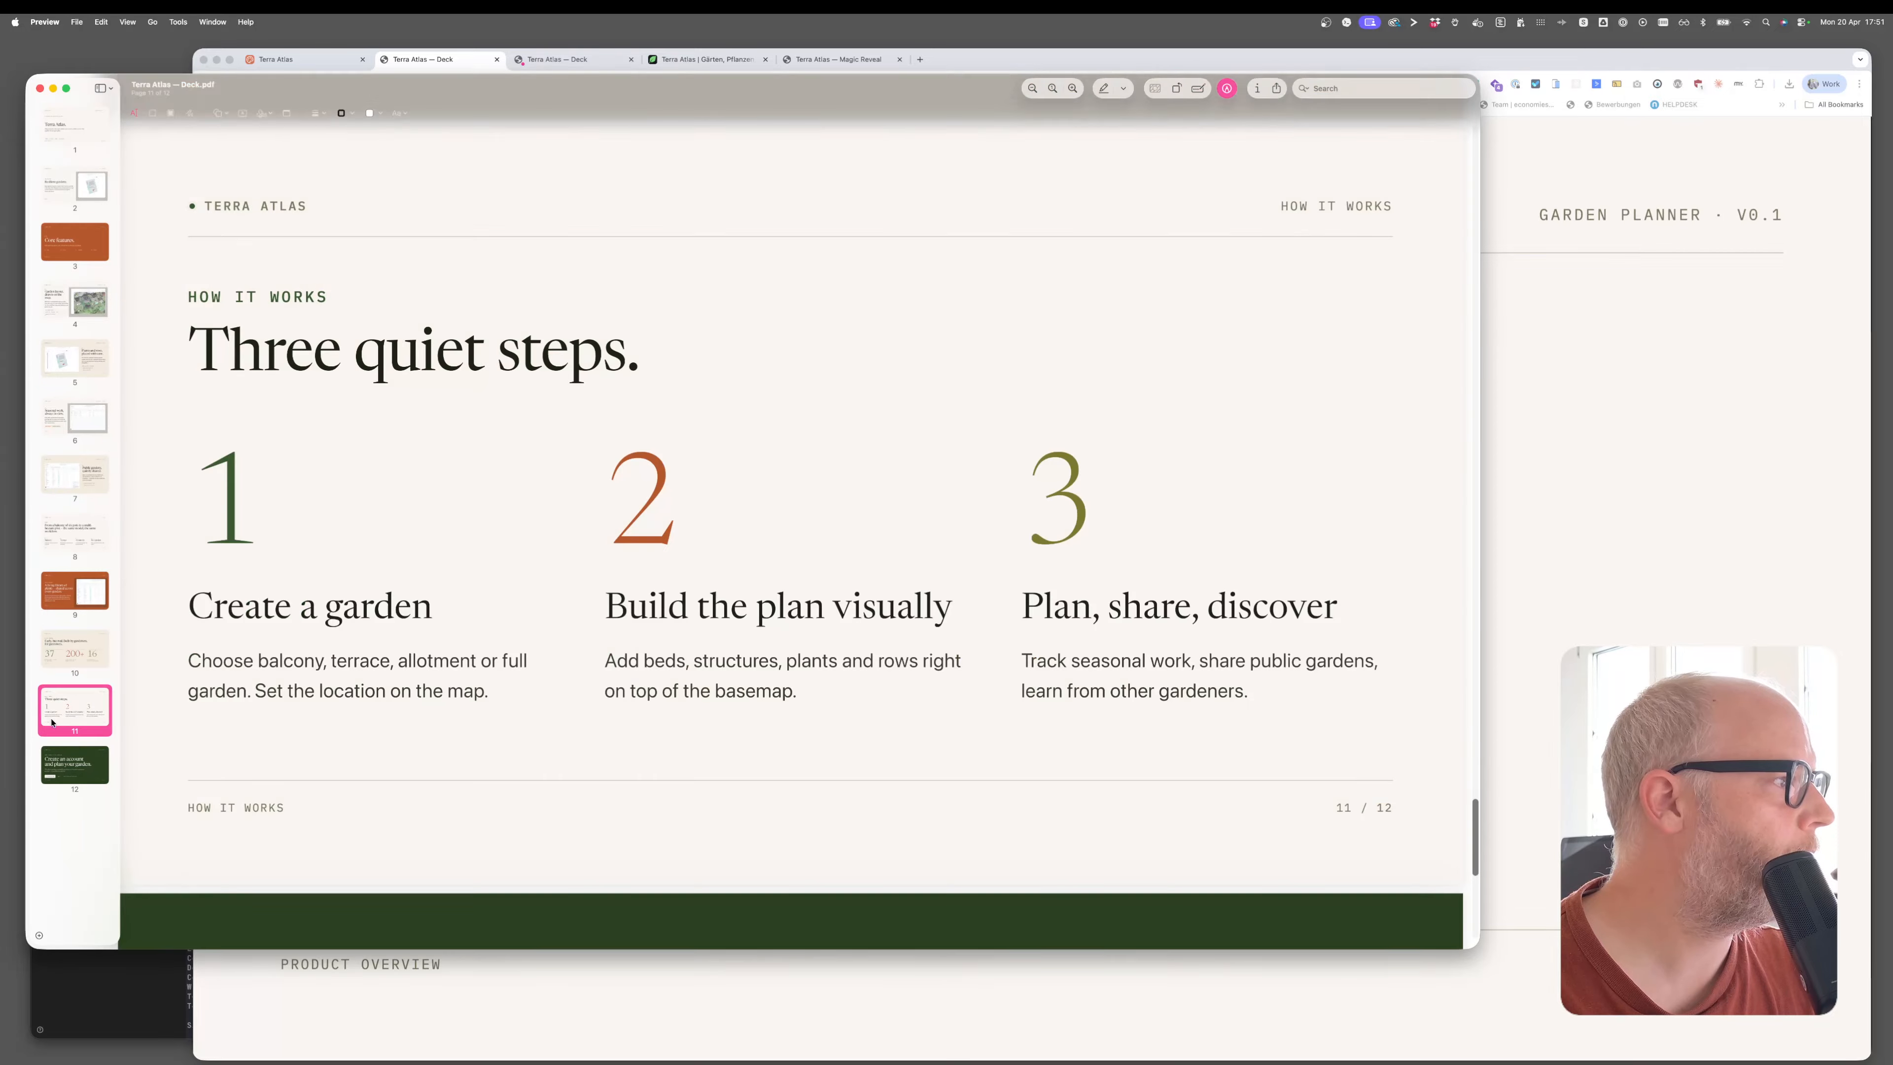
pyautogui.click(58, 750)
# Return to the Claude Design home page in Chrome and examine the Prototype, Other and From template project types and the template creation hint
pyautogui.click(409, 46)
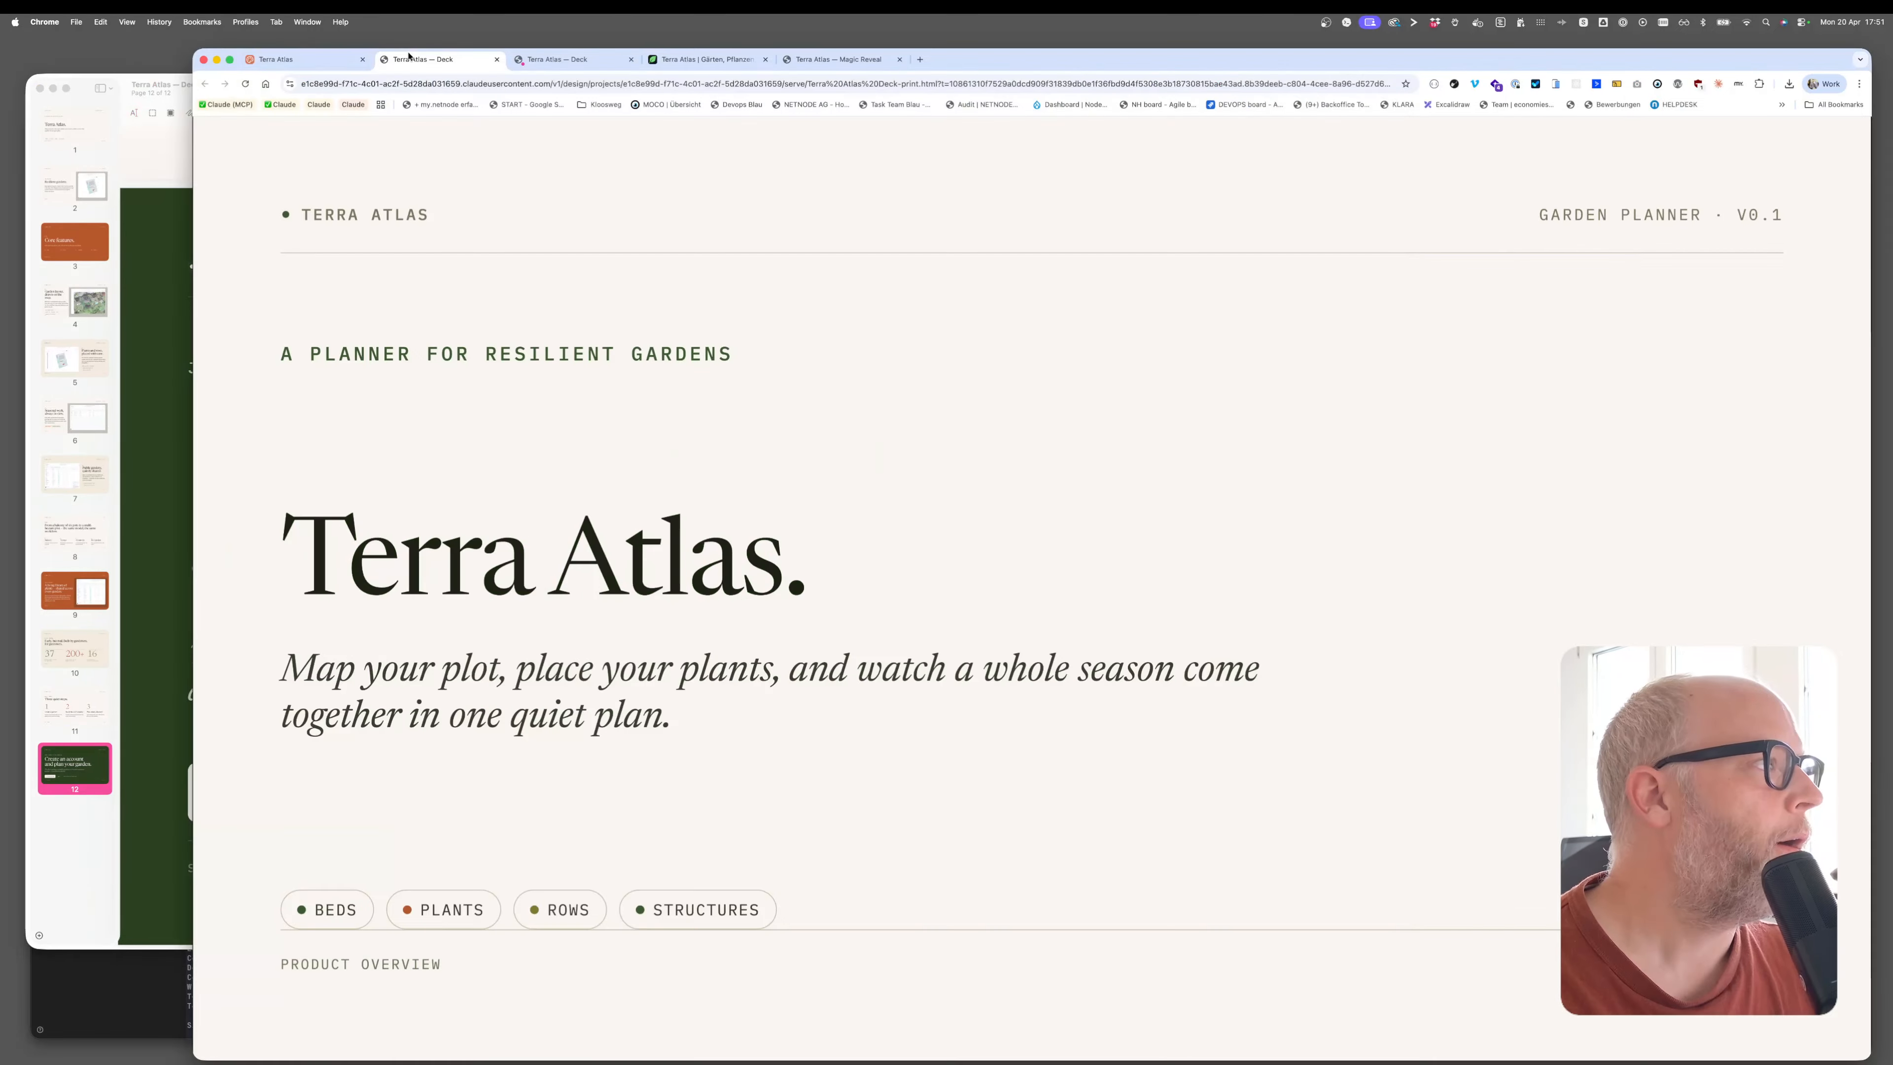
pyautogui.click(301, 58)
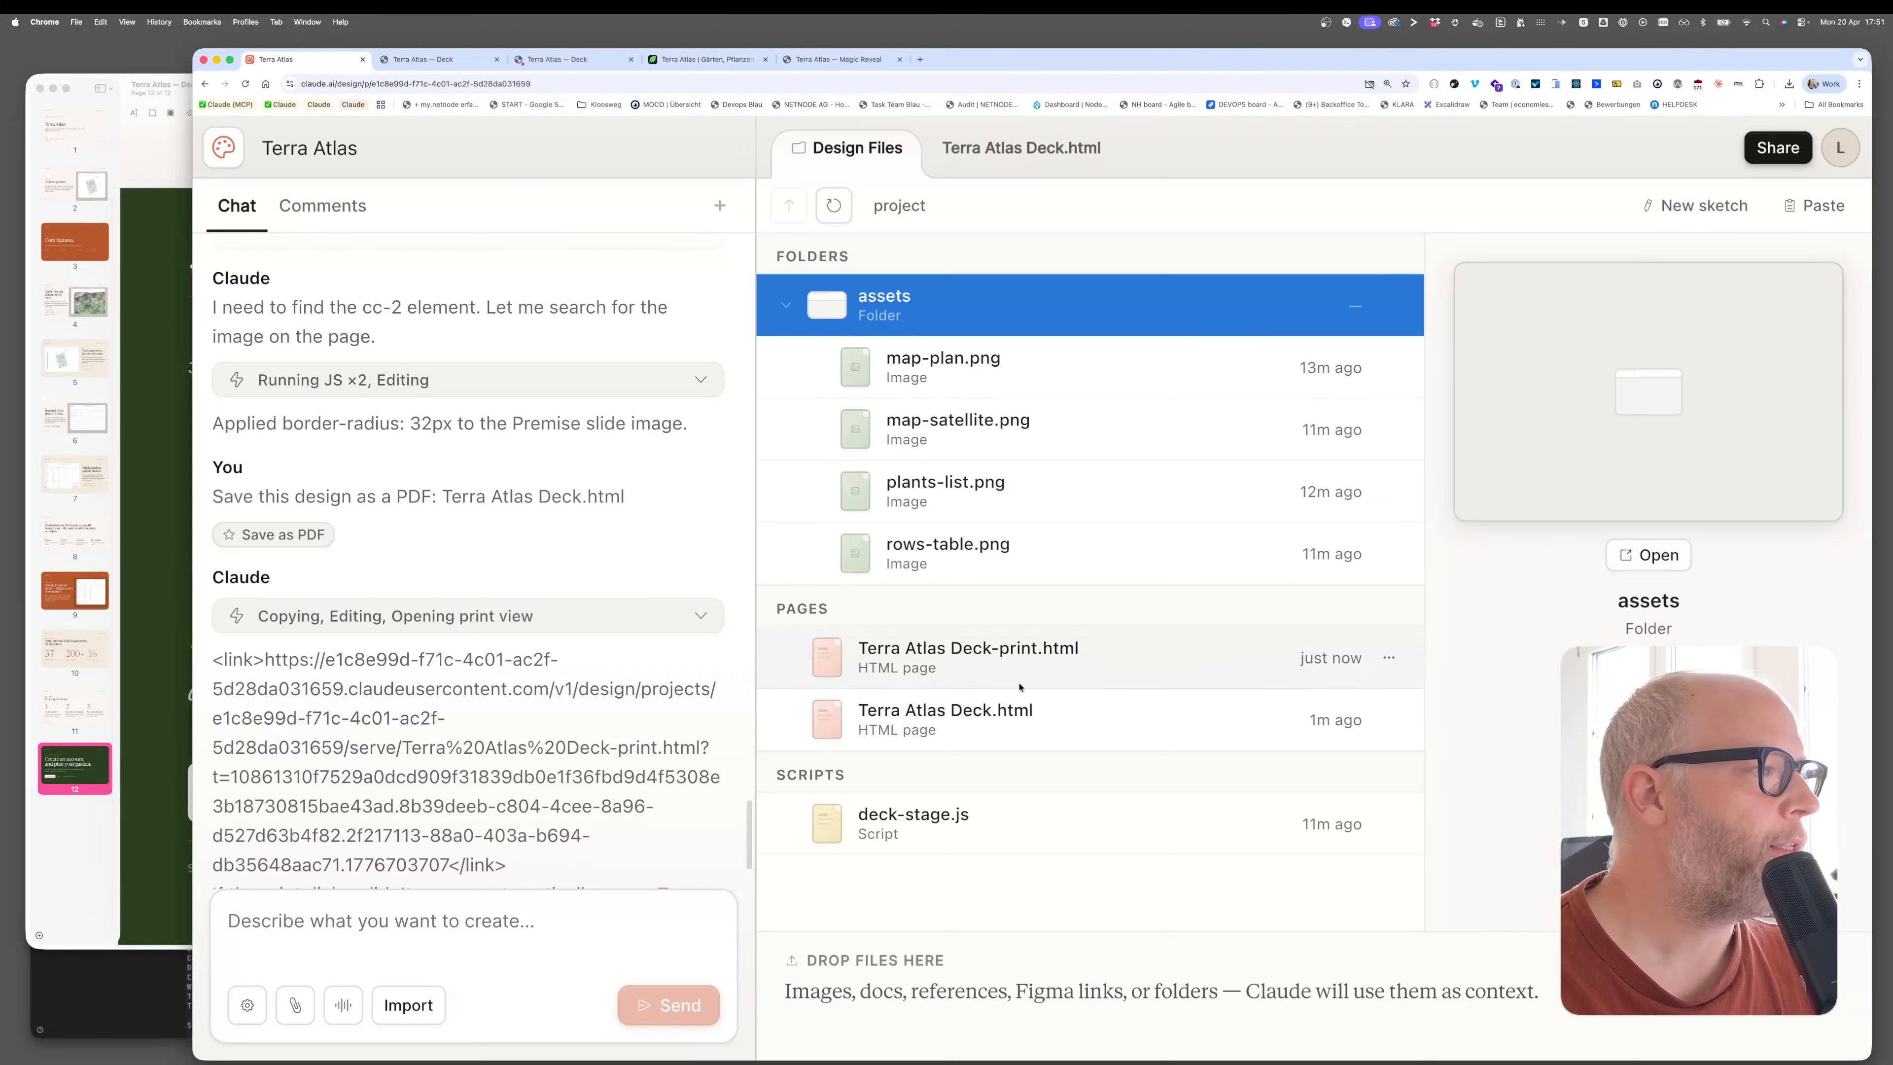
pyautogui.click(233, 158)
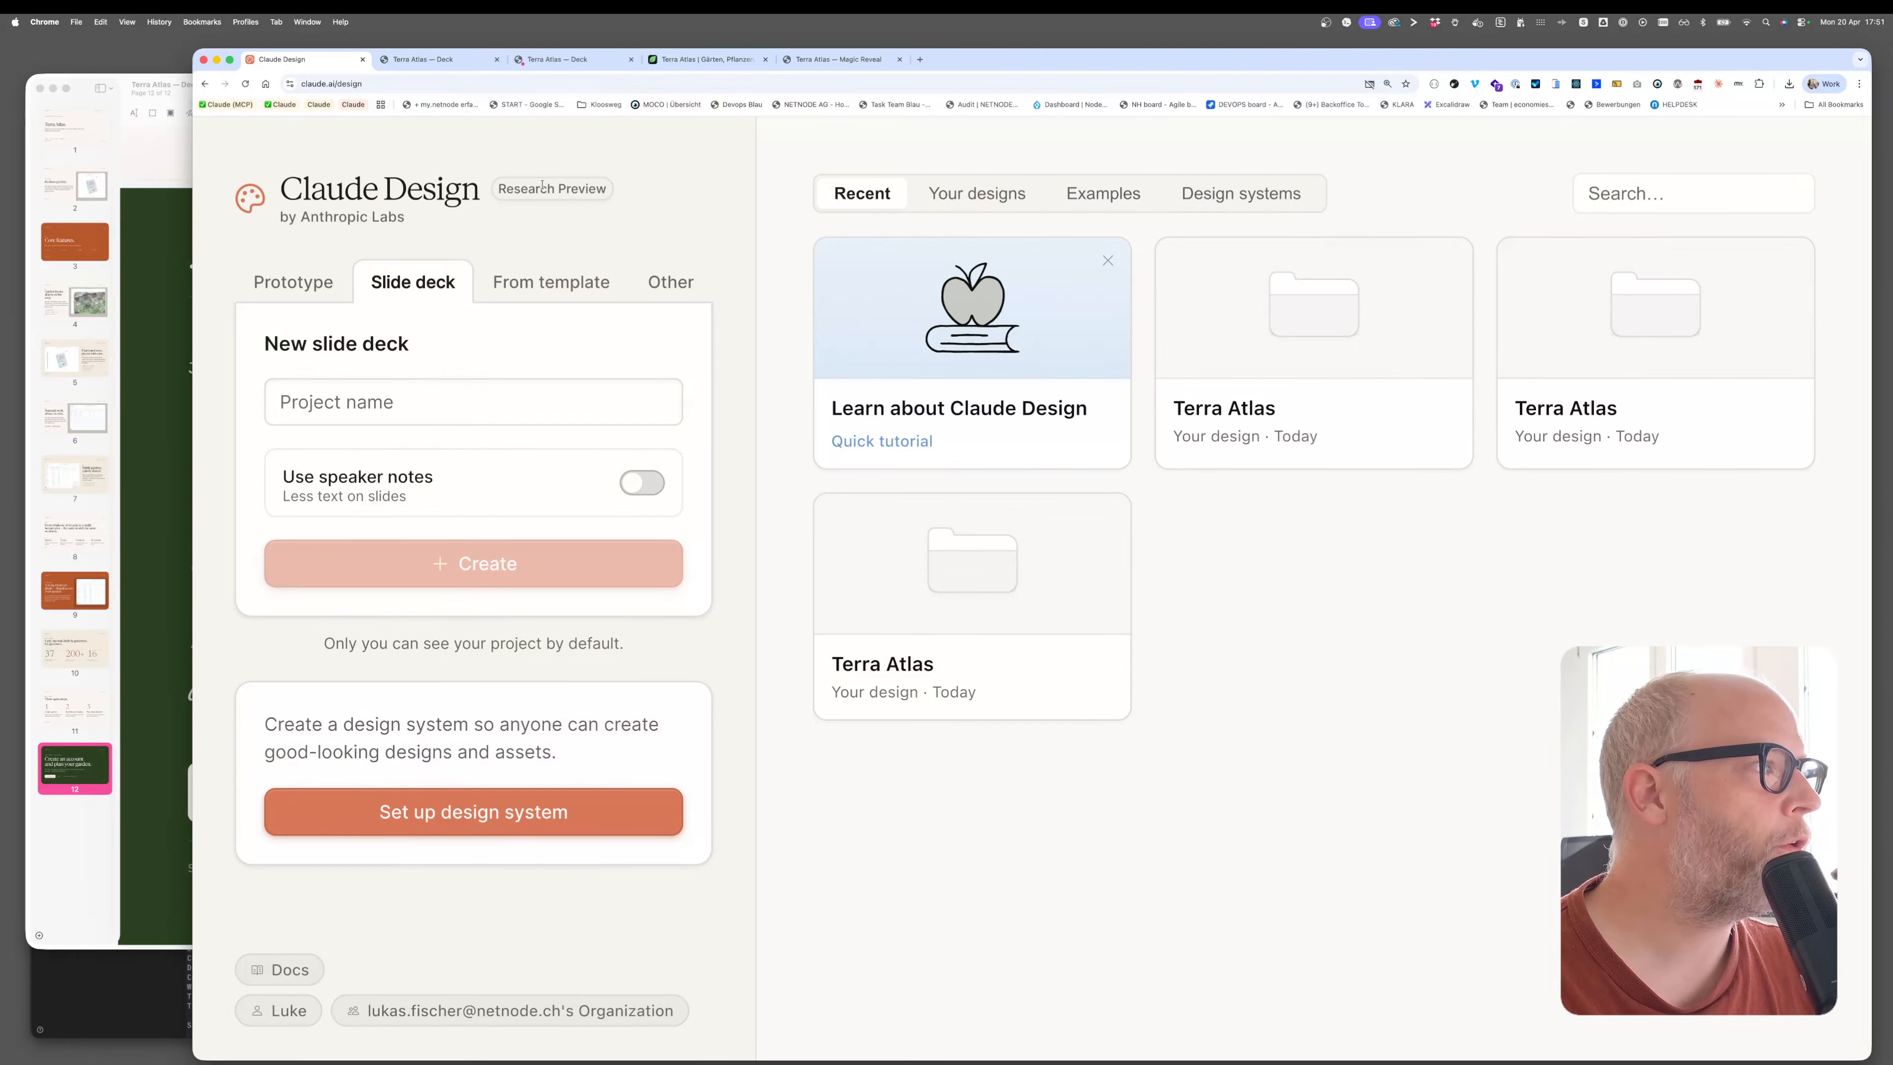
pyautogui.click(286, 291)
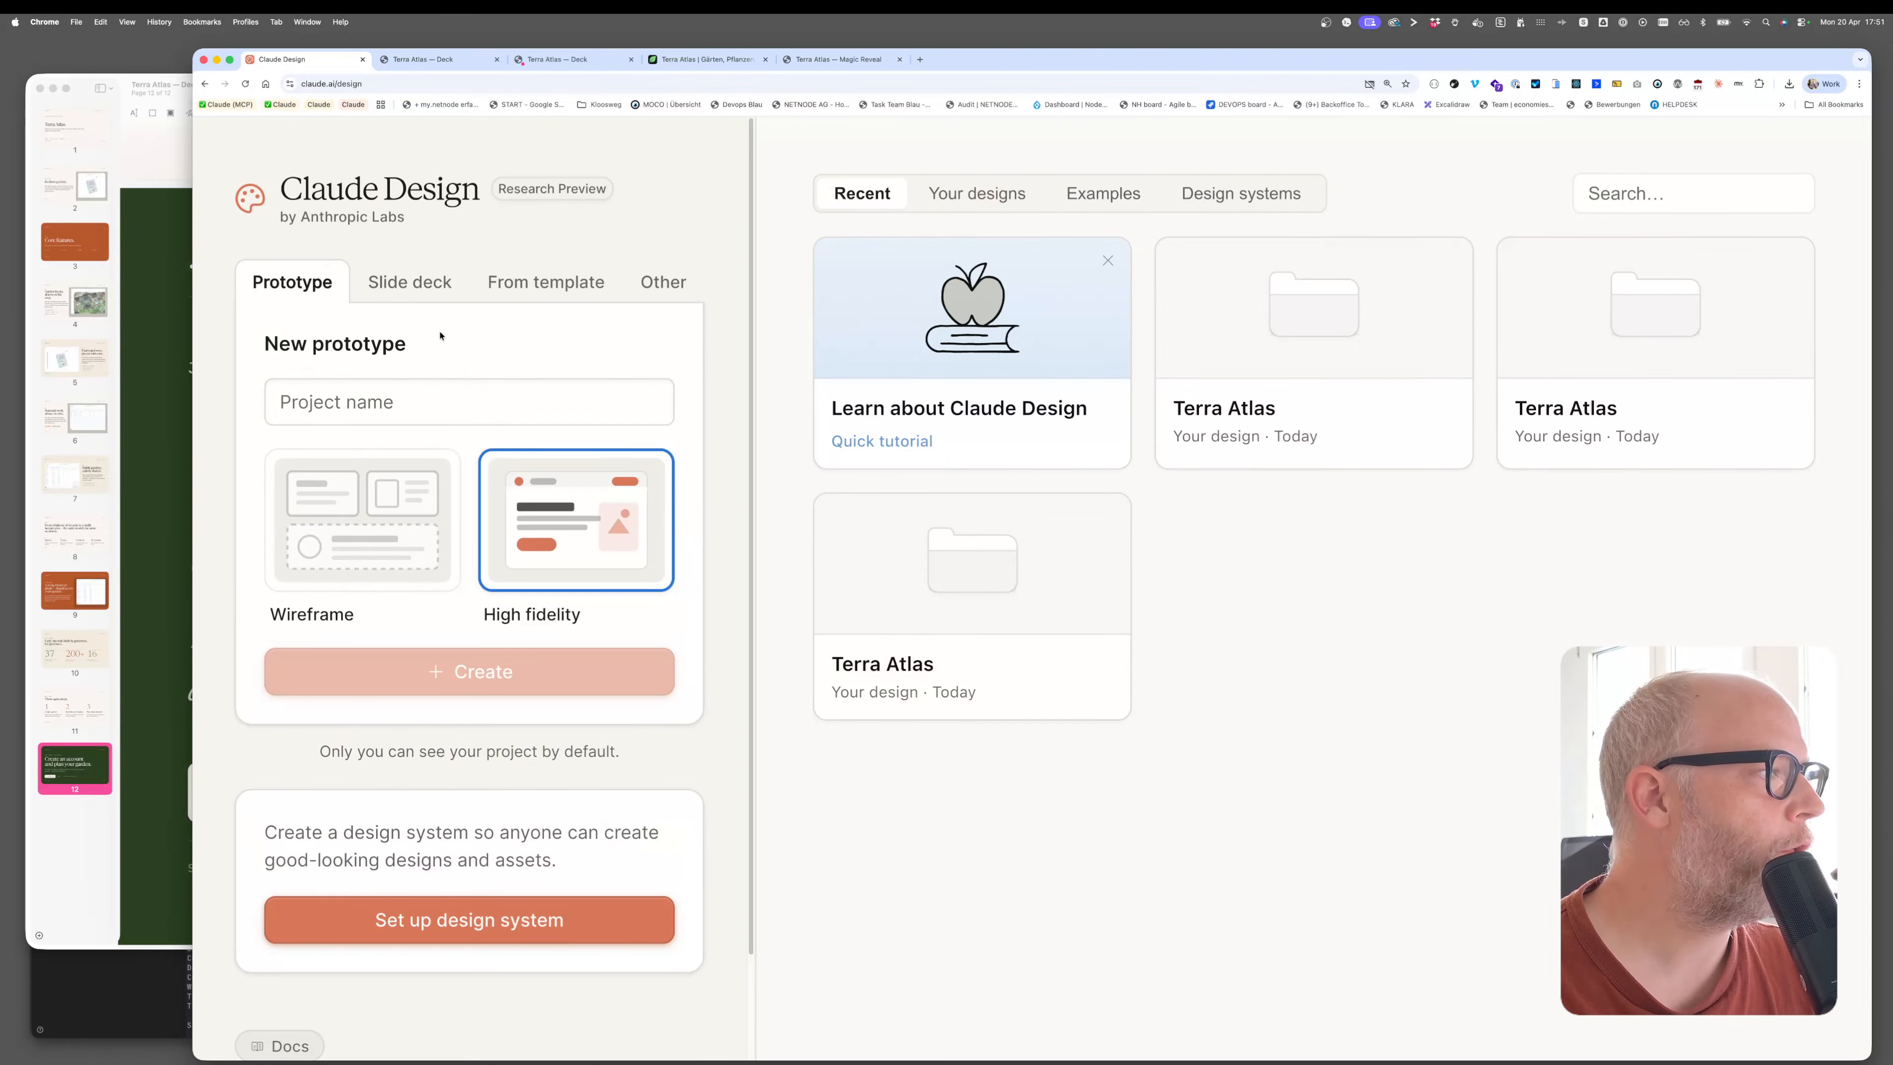
pyautogui.scroll(-3, 512, 691)
pyautogui.scroll(3, 511, 691)
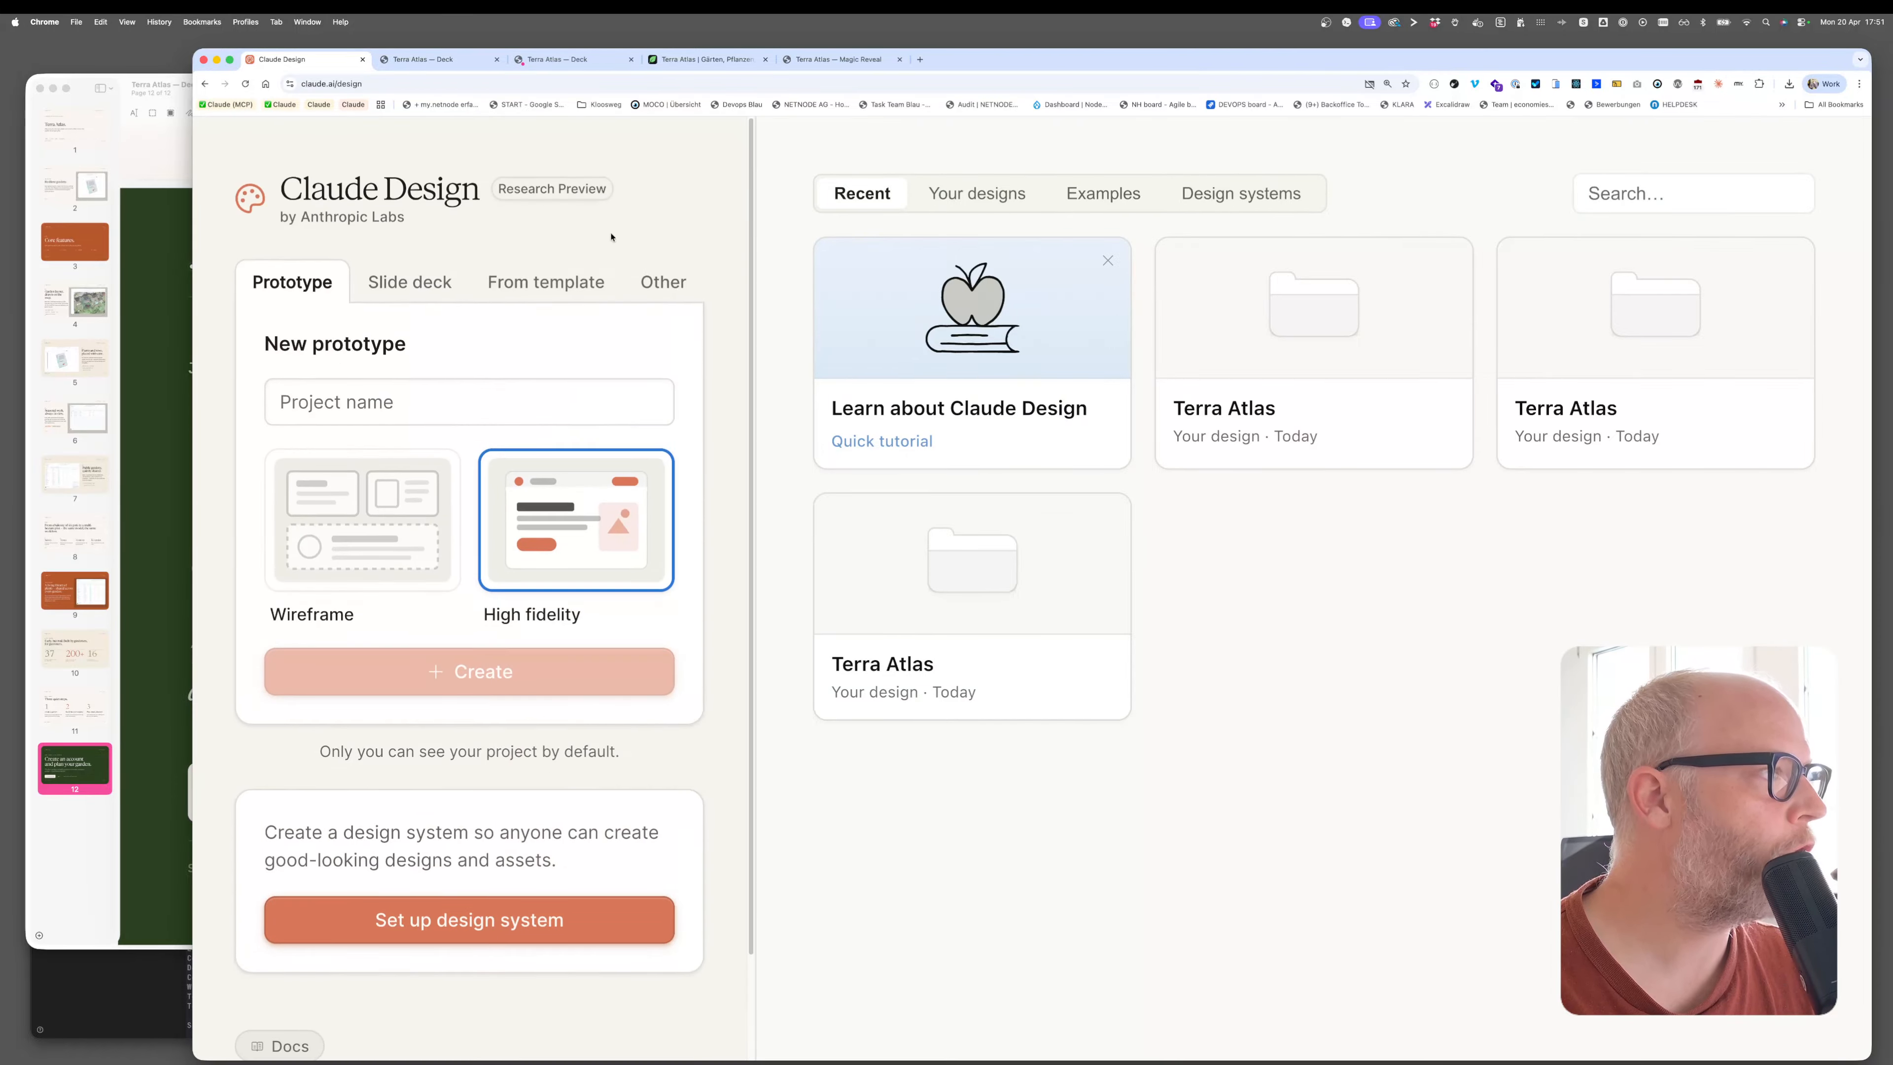
pyautogui.click(663, 282)
pyautogui.click(533, 293)
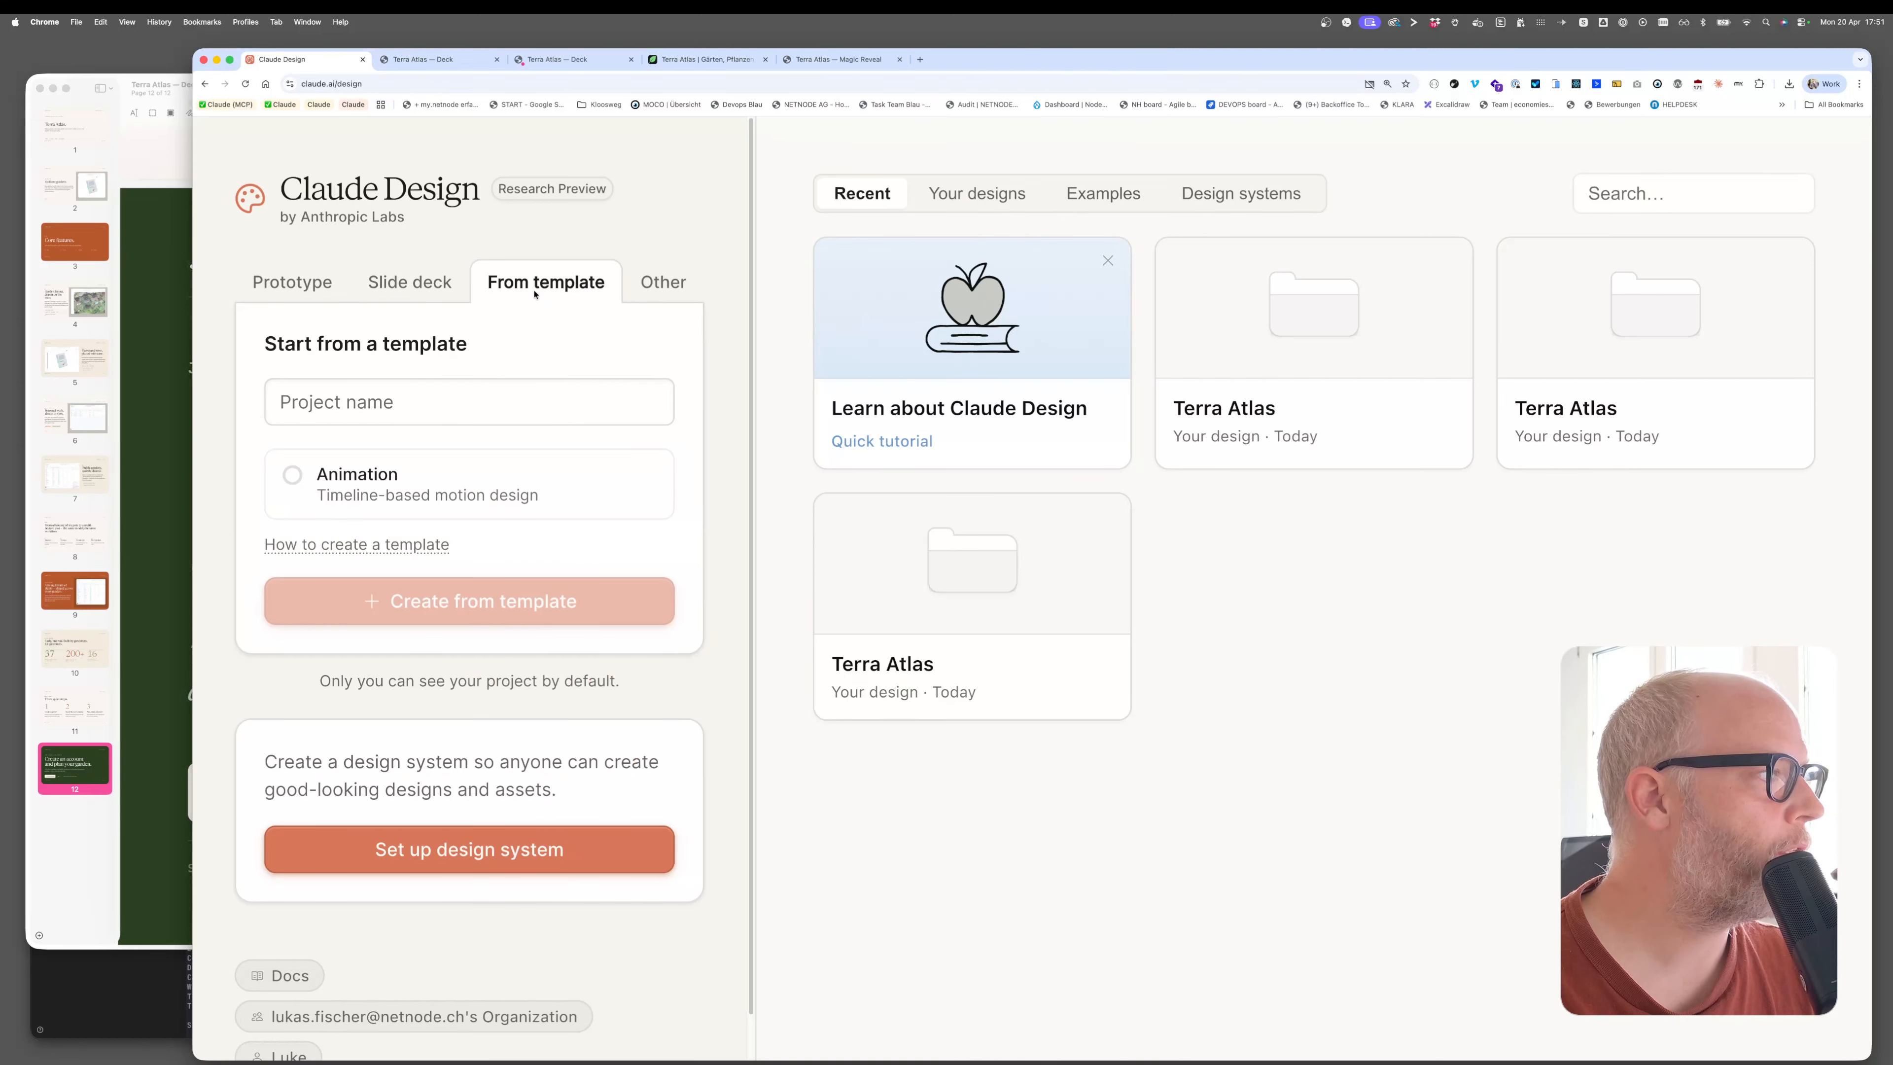
pyautogui.moveTo(365, 545)
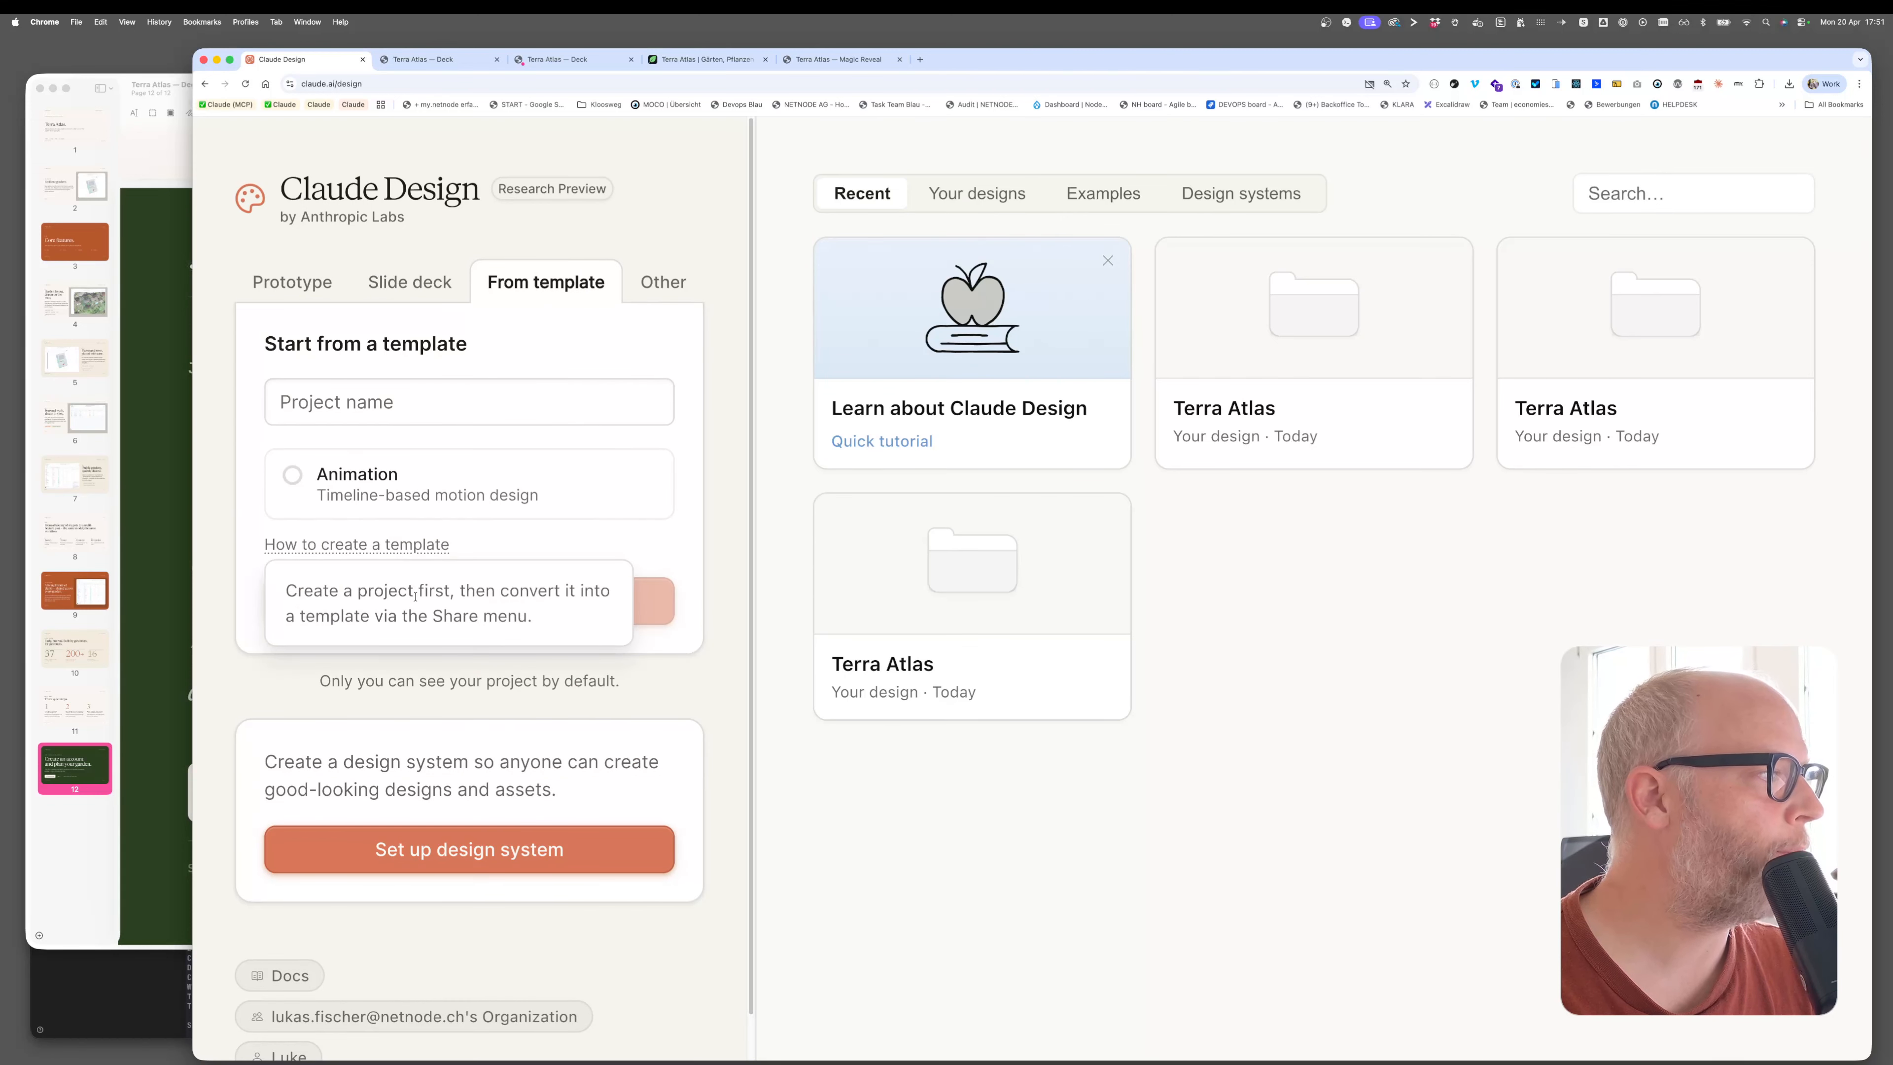
# Show the organization's design systems and templates settings, and slightly enlarge and reposition the browser window
pyautogui.click(1106, 191)
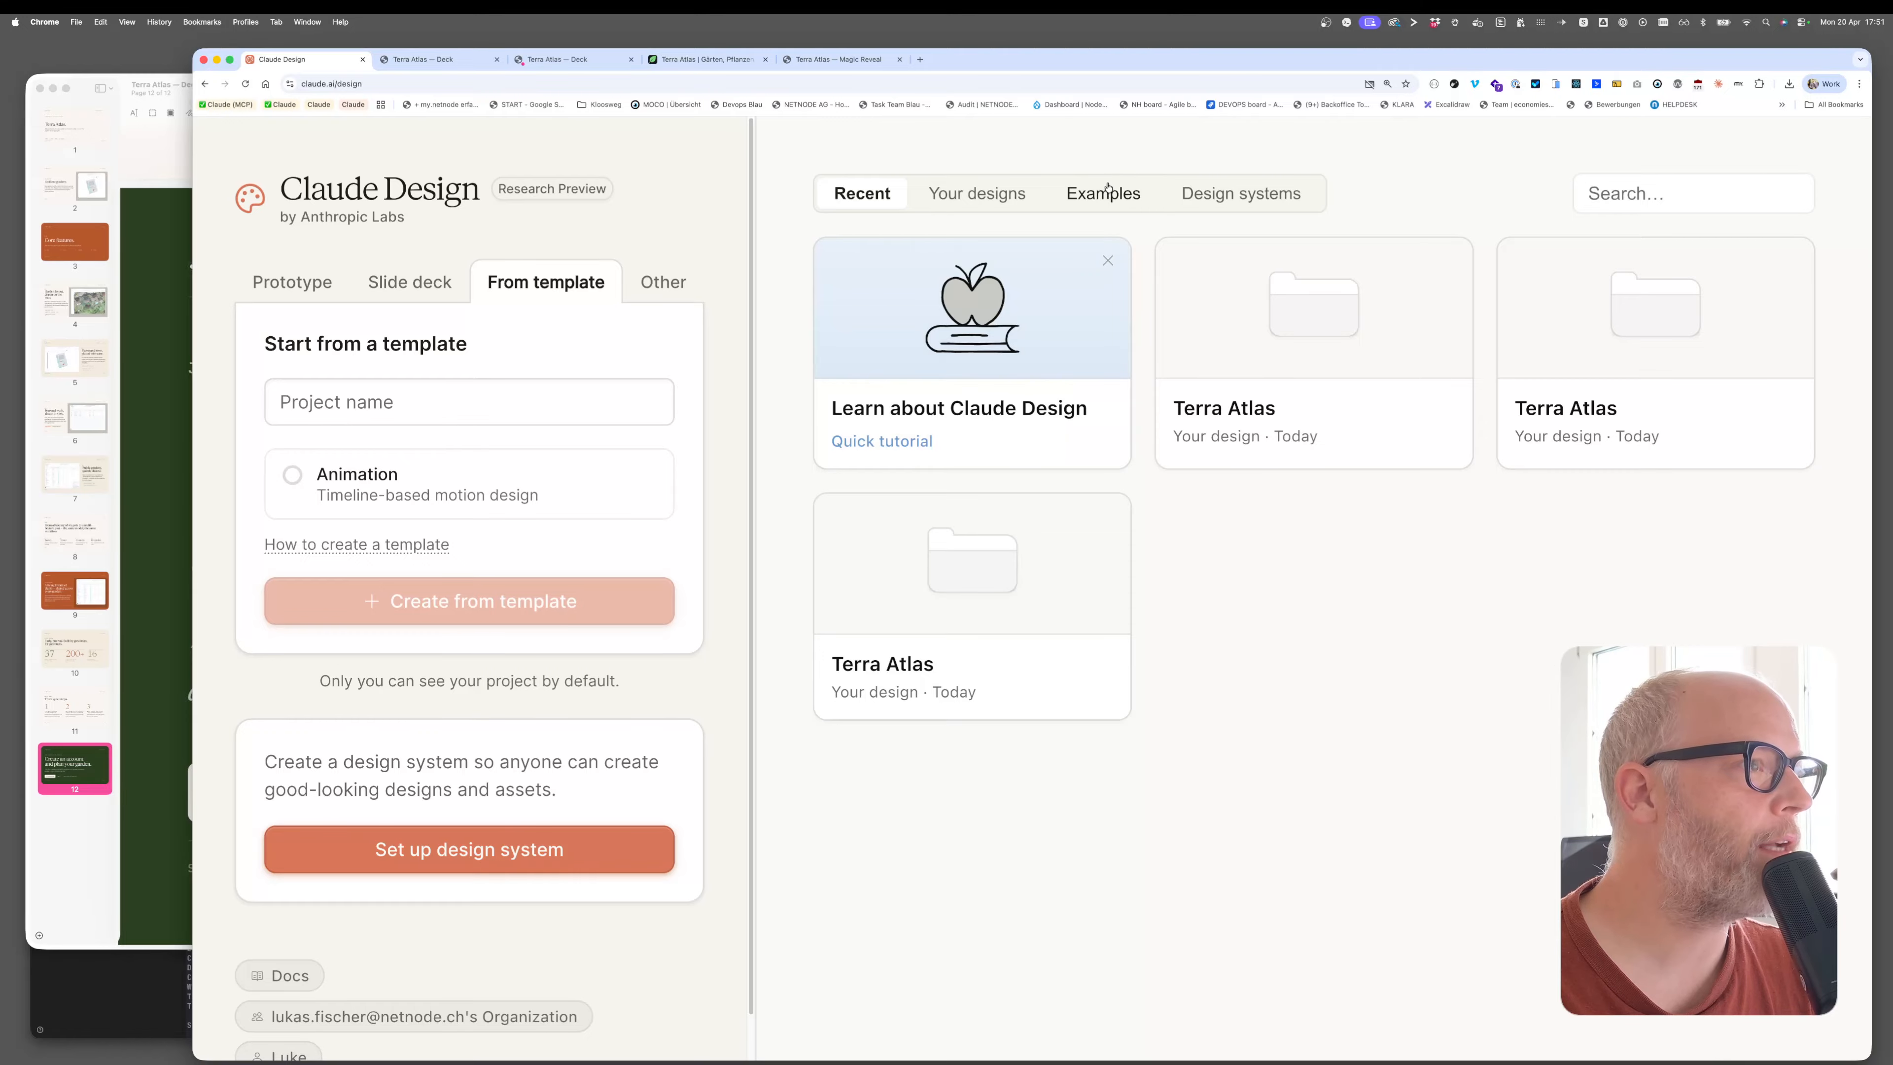
pyautogui.click(1291, 200)
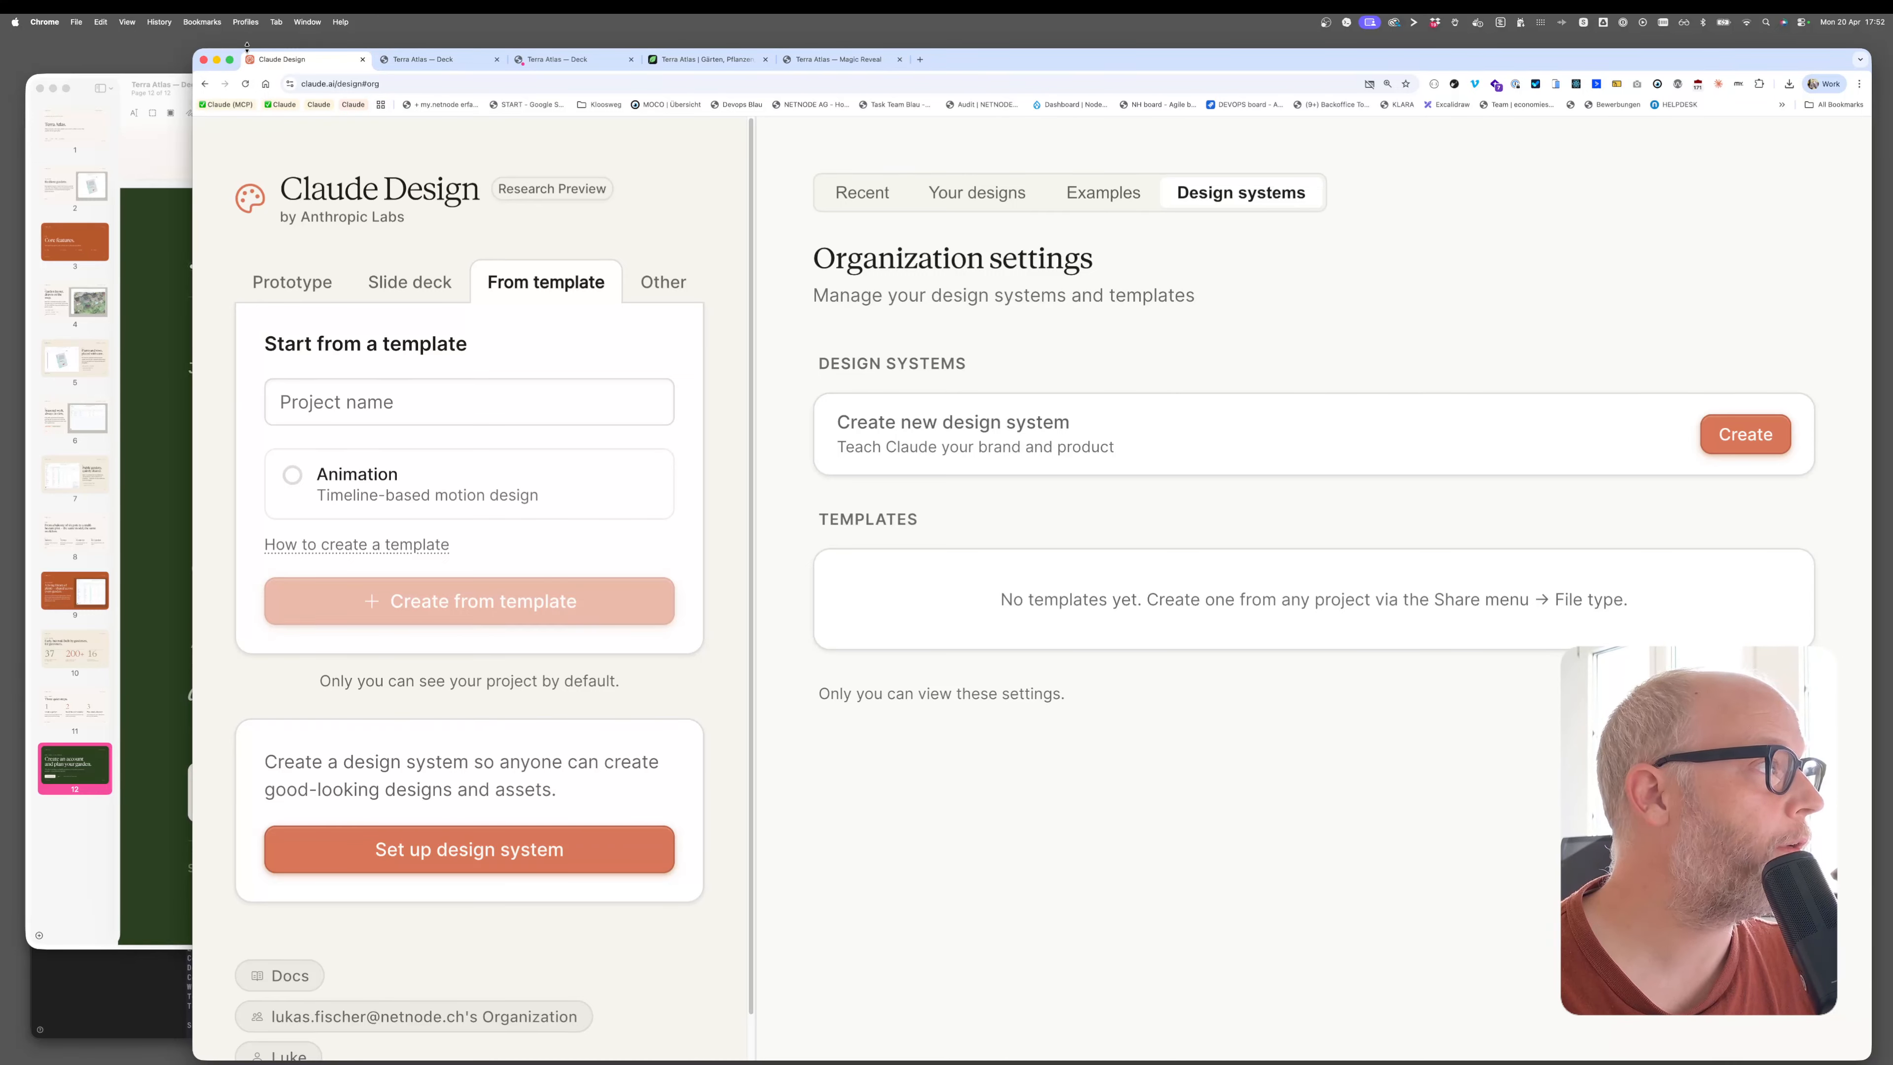
pyautogui.moveTo(193, 50); pyautogui.dragTo(188, 36)
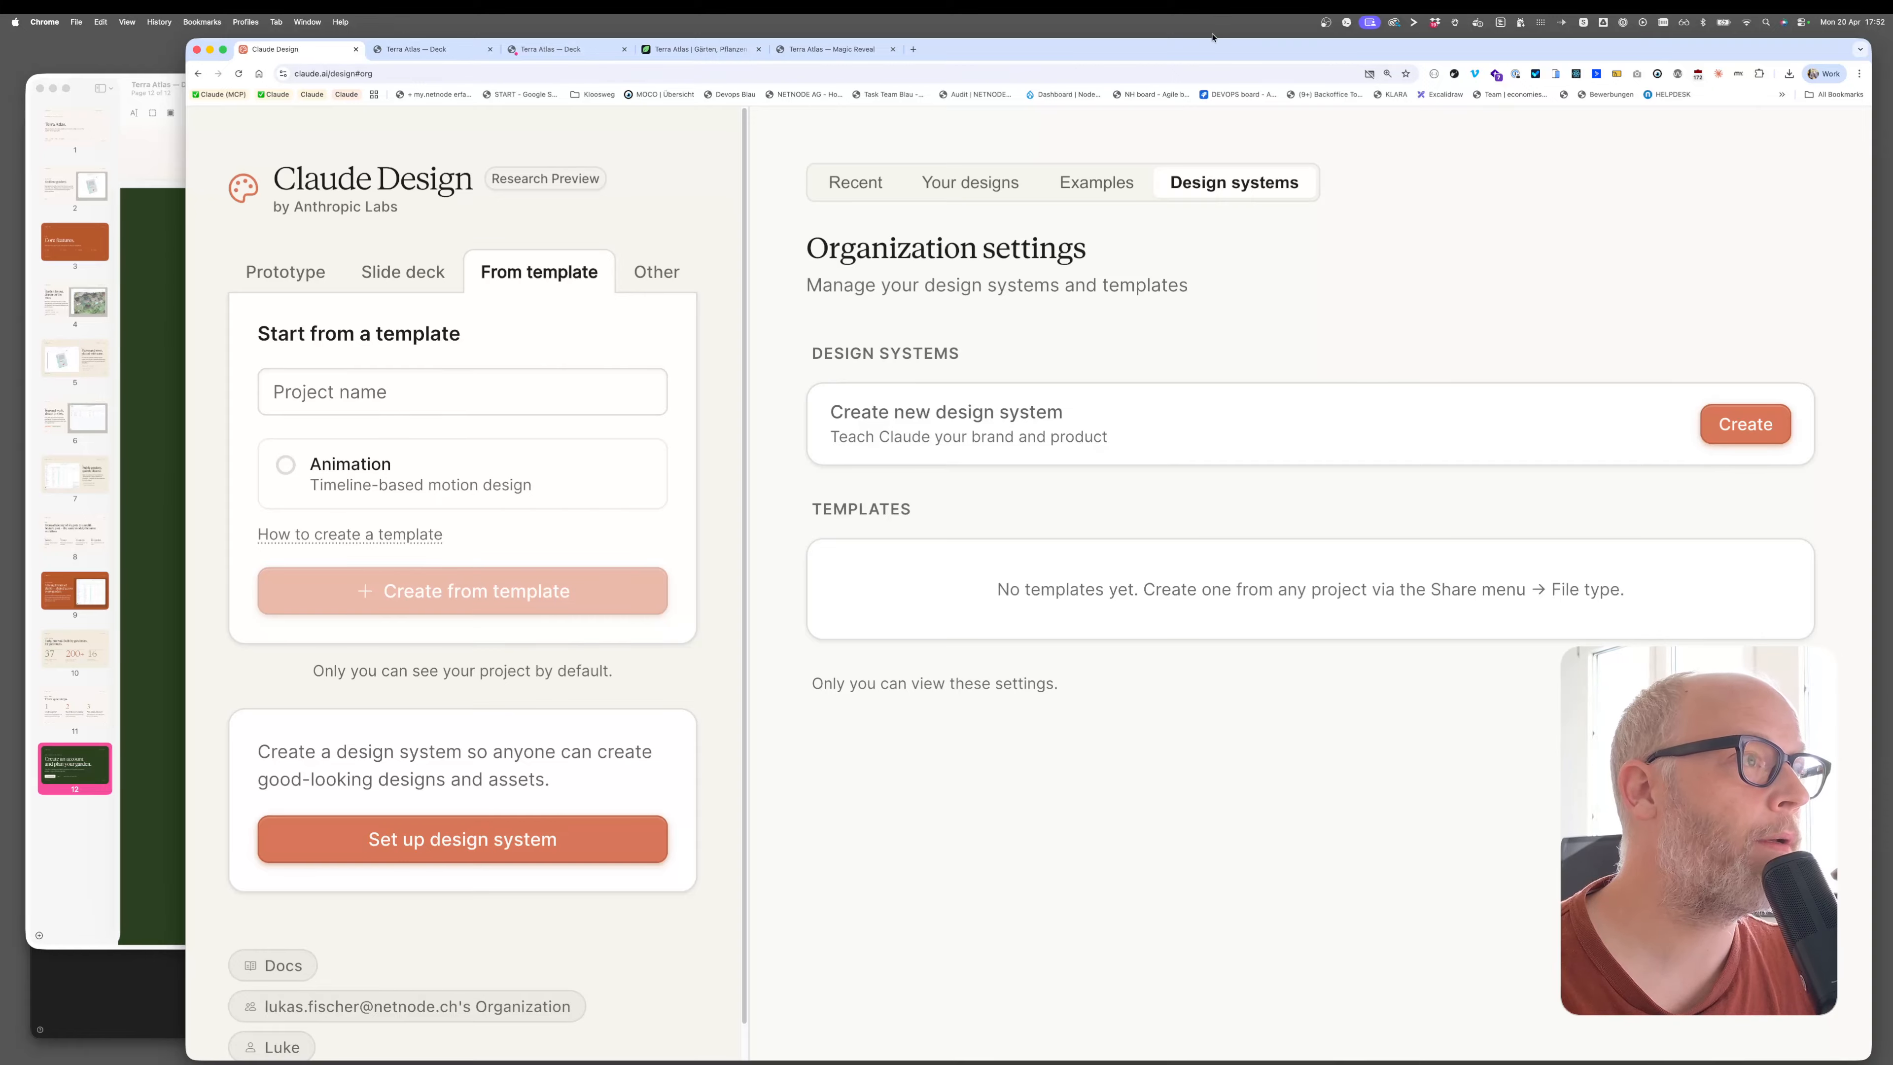
pyautogui.moveTo(1188, 53); pyautogui.dragTo(1177, 37)
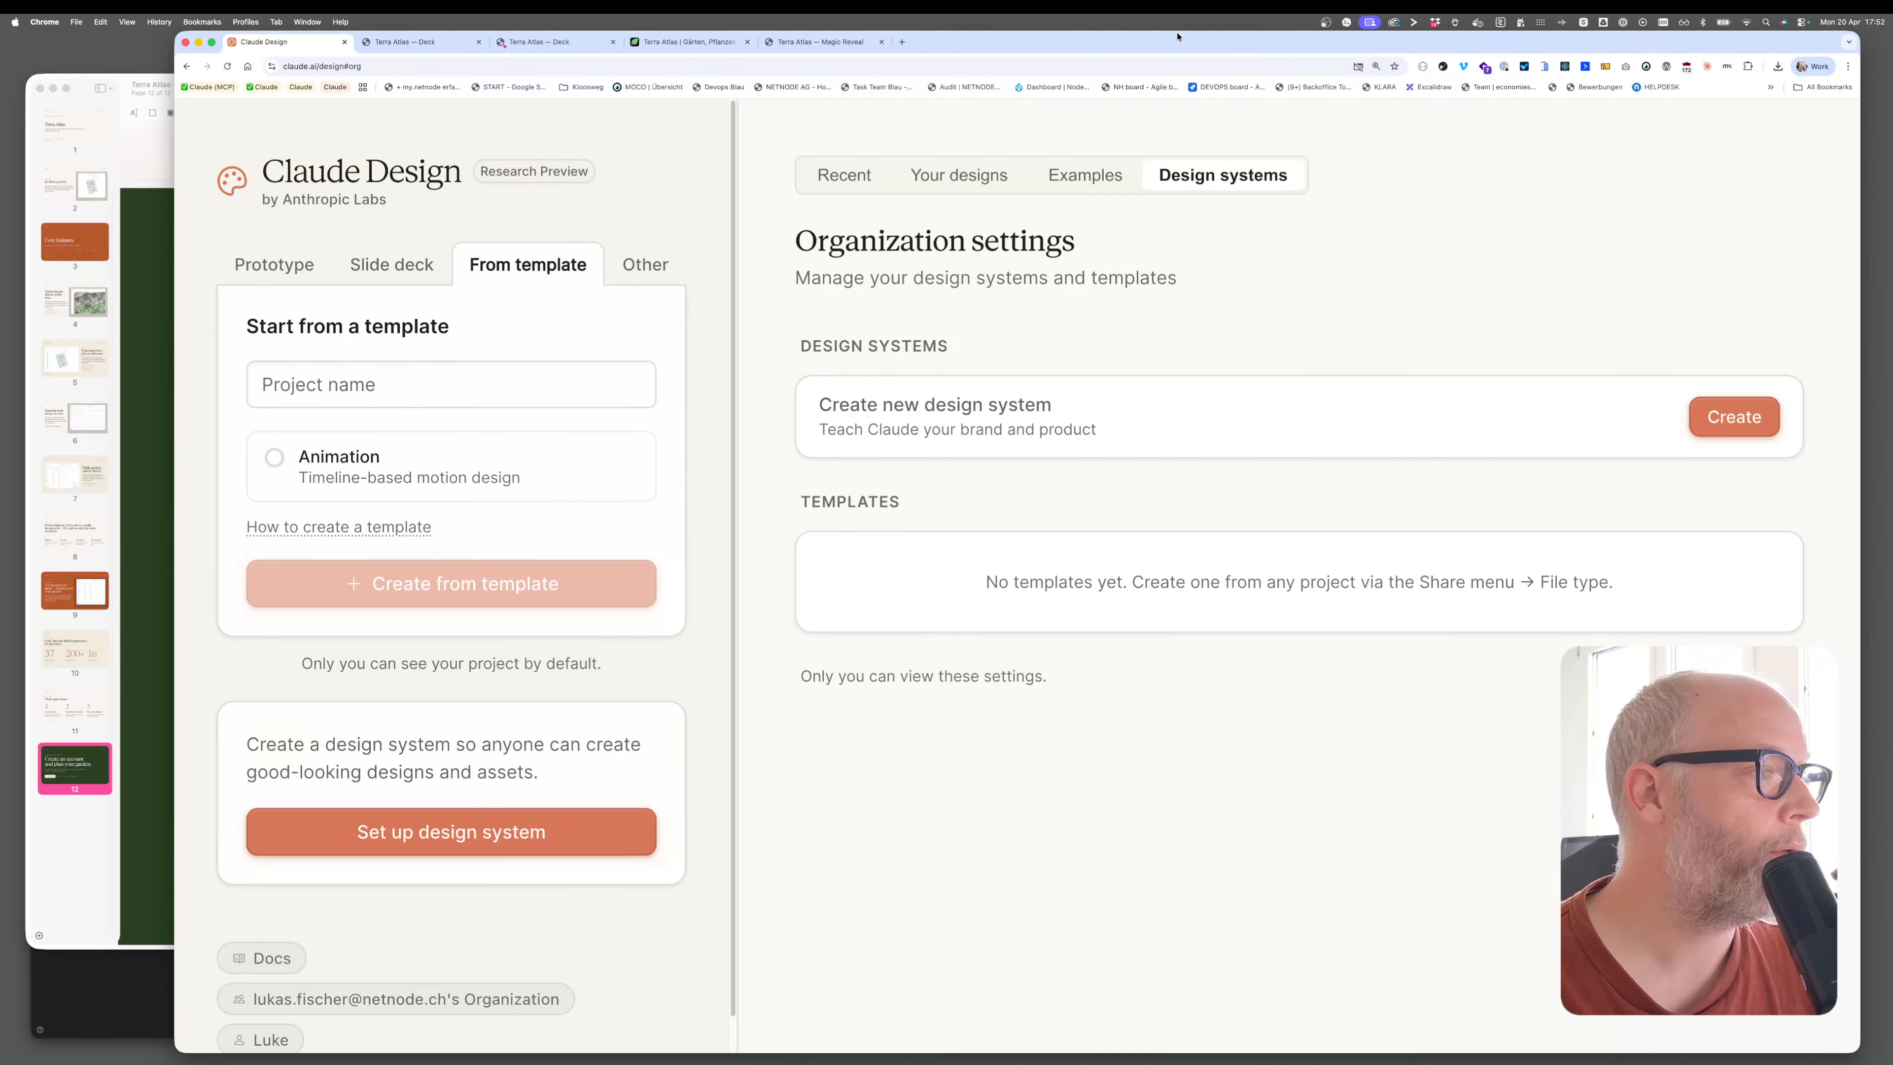